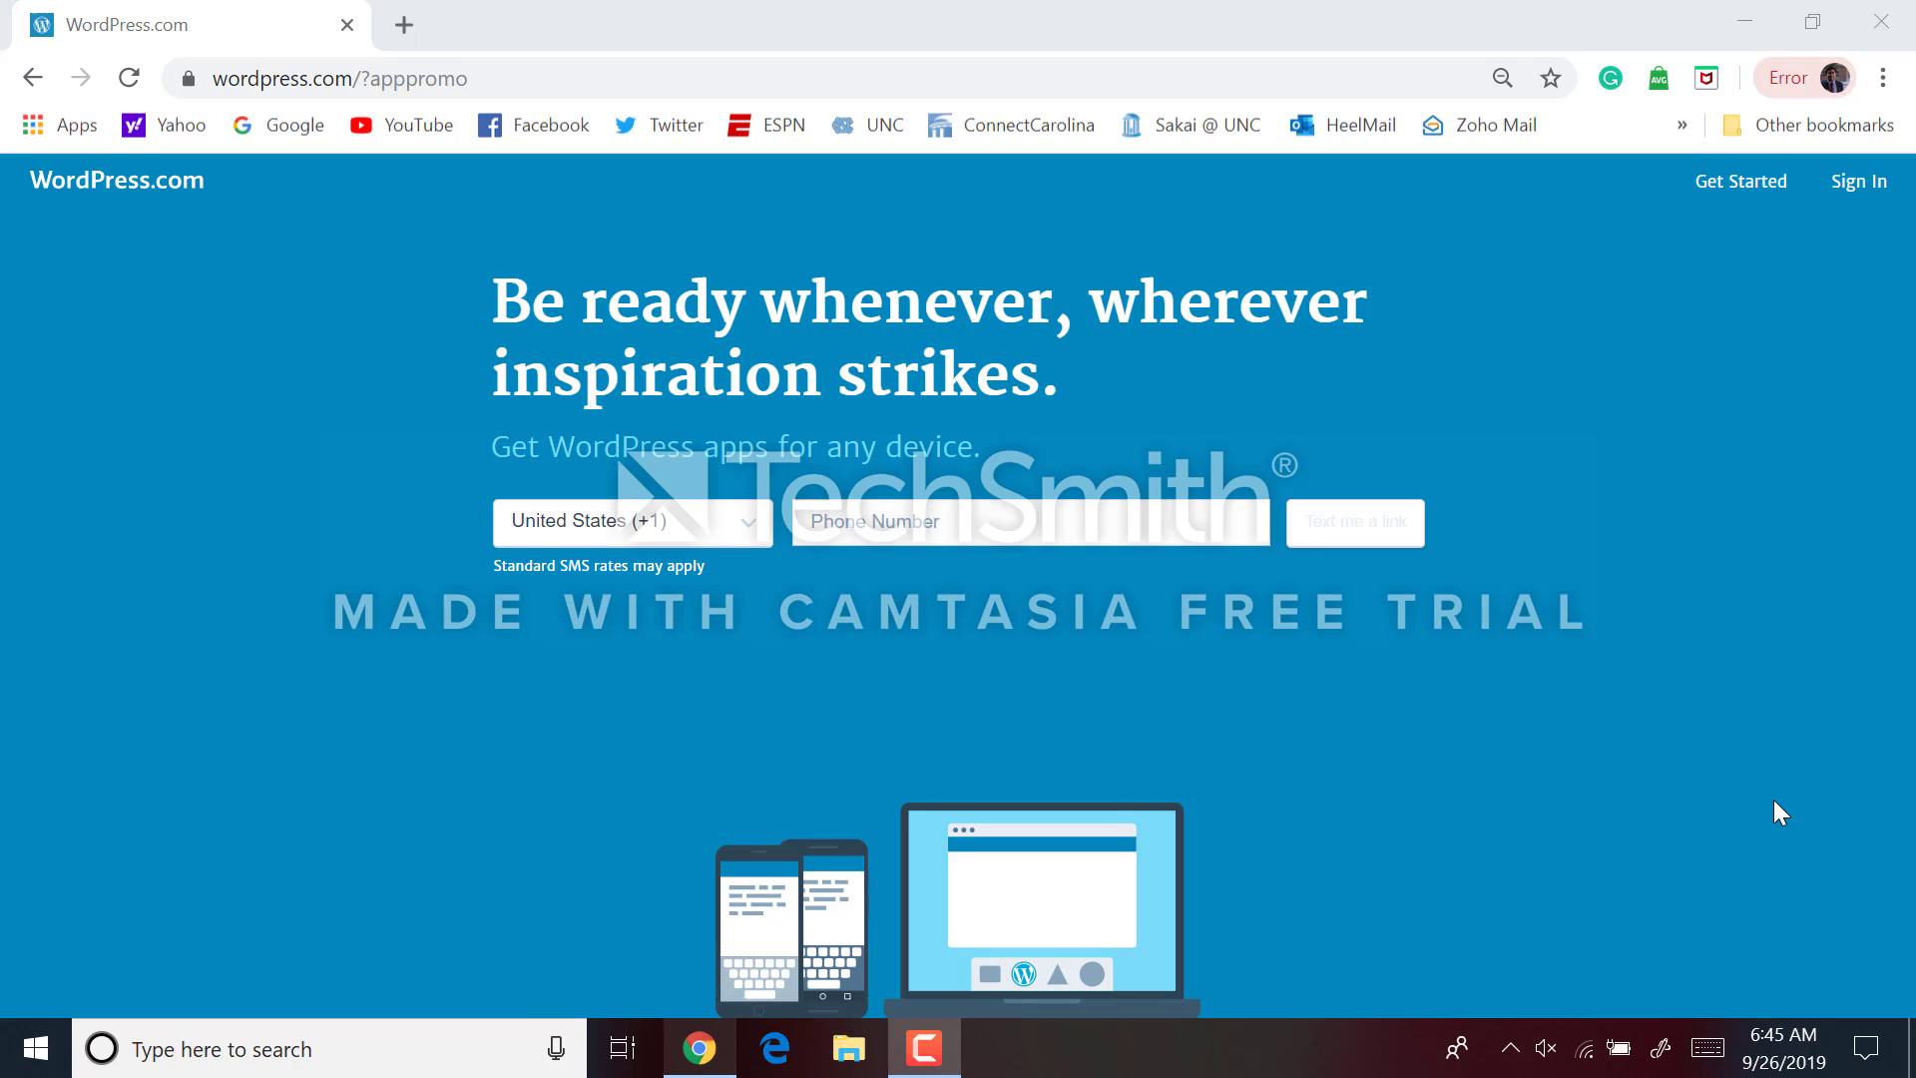
Sign in to WordPress.com using the first Google account to reach the Reader
left_click(1857, 190)
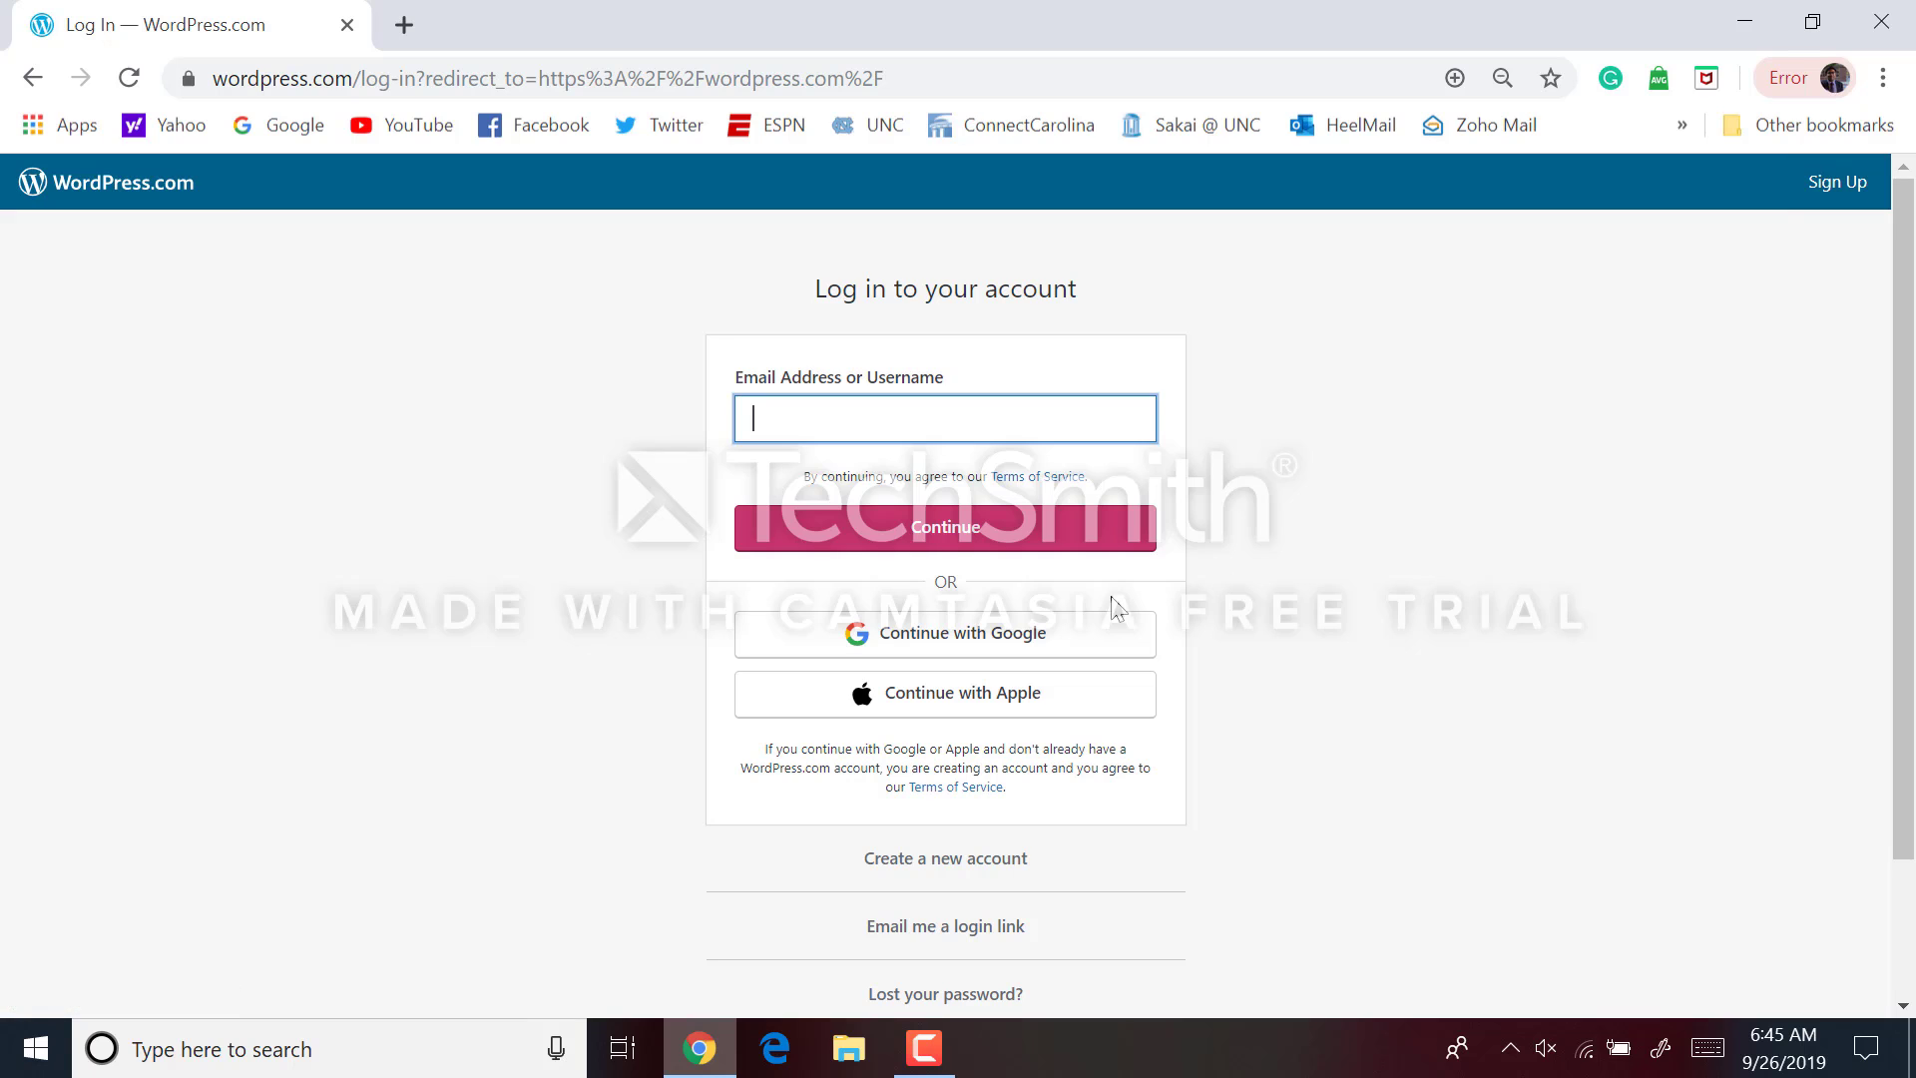
left_click(1102, 631)
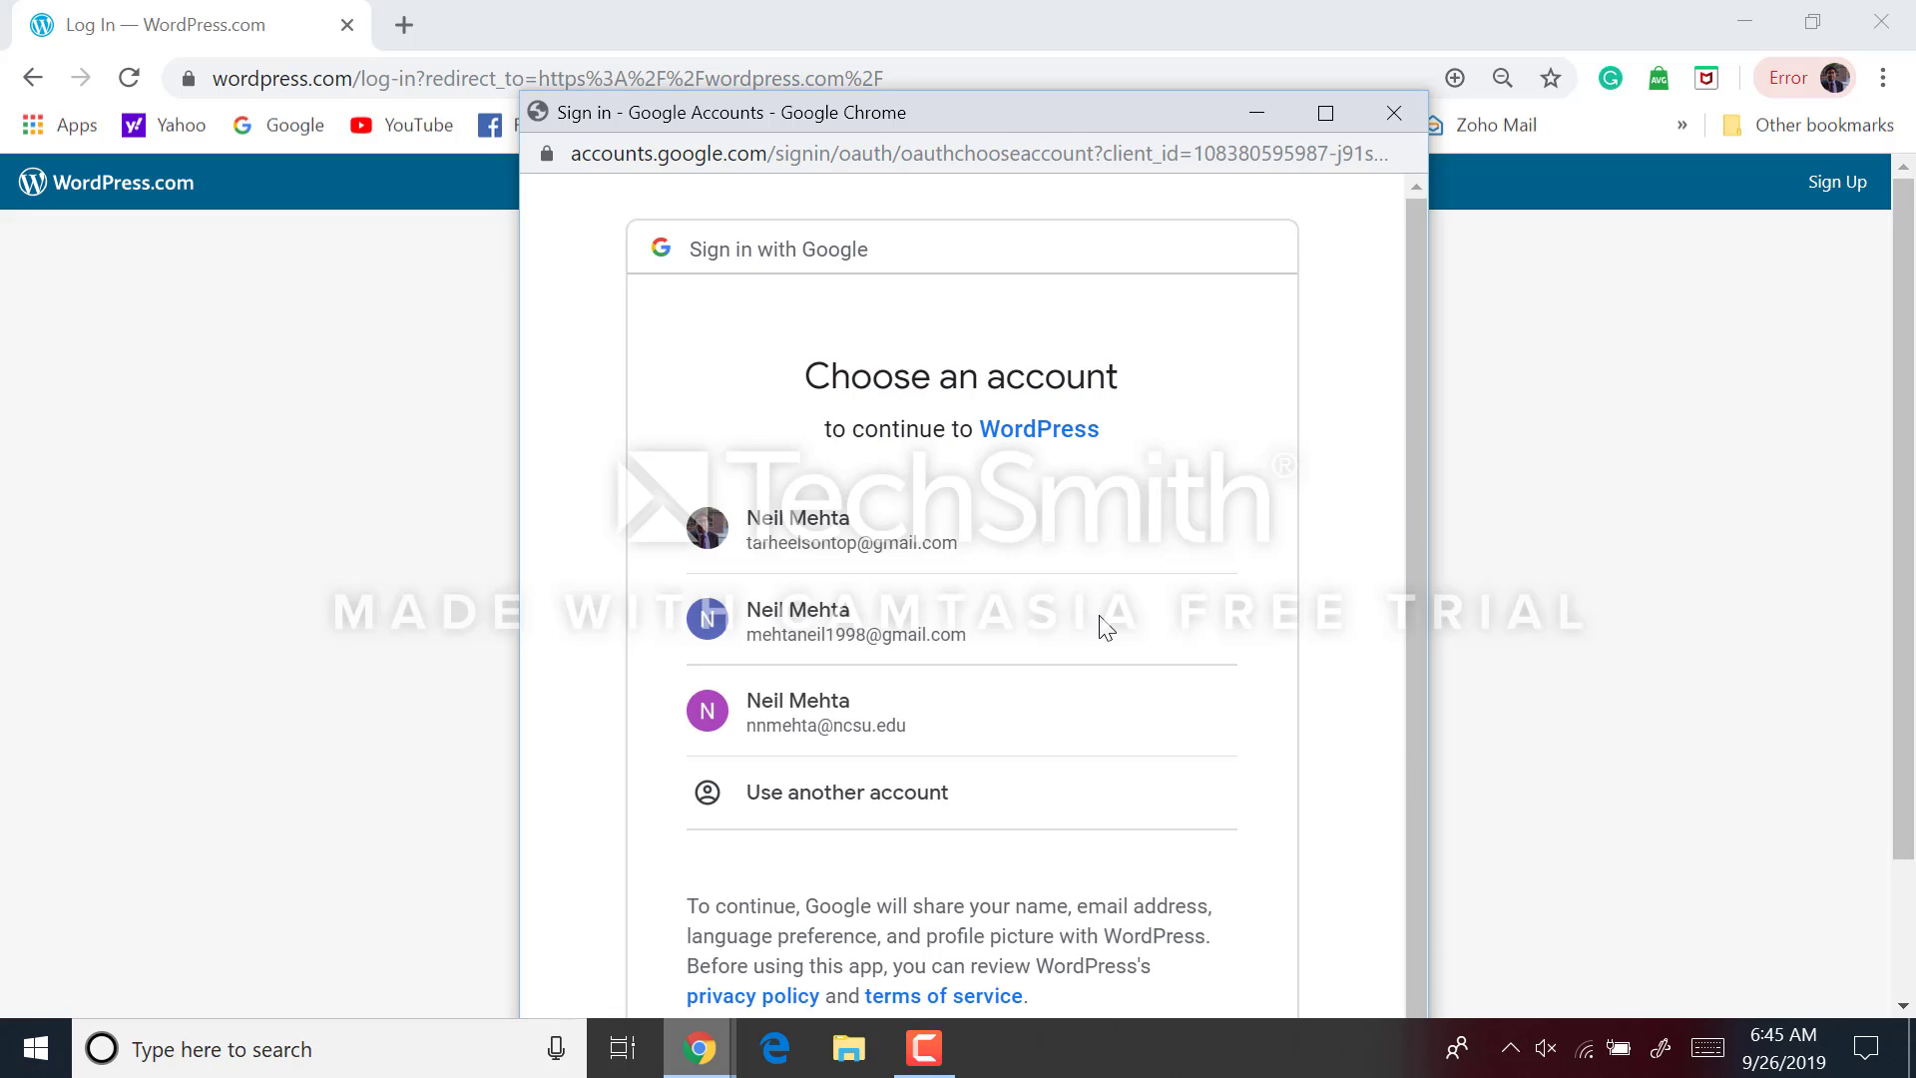
left_click(1095, 573)
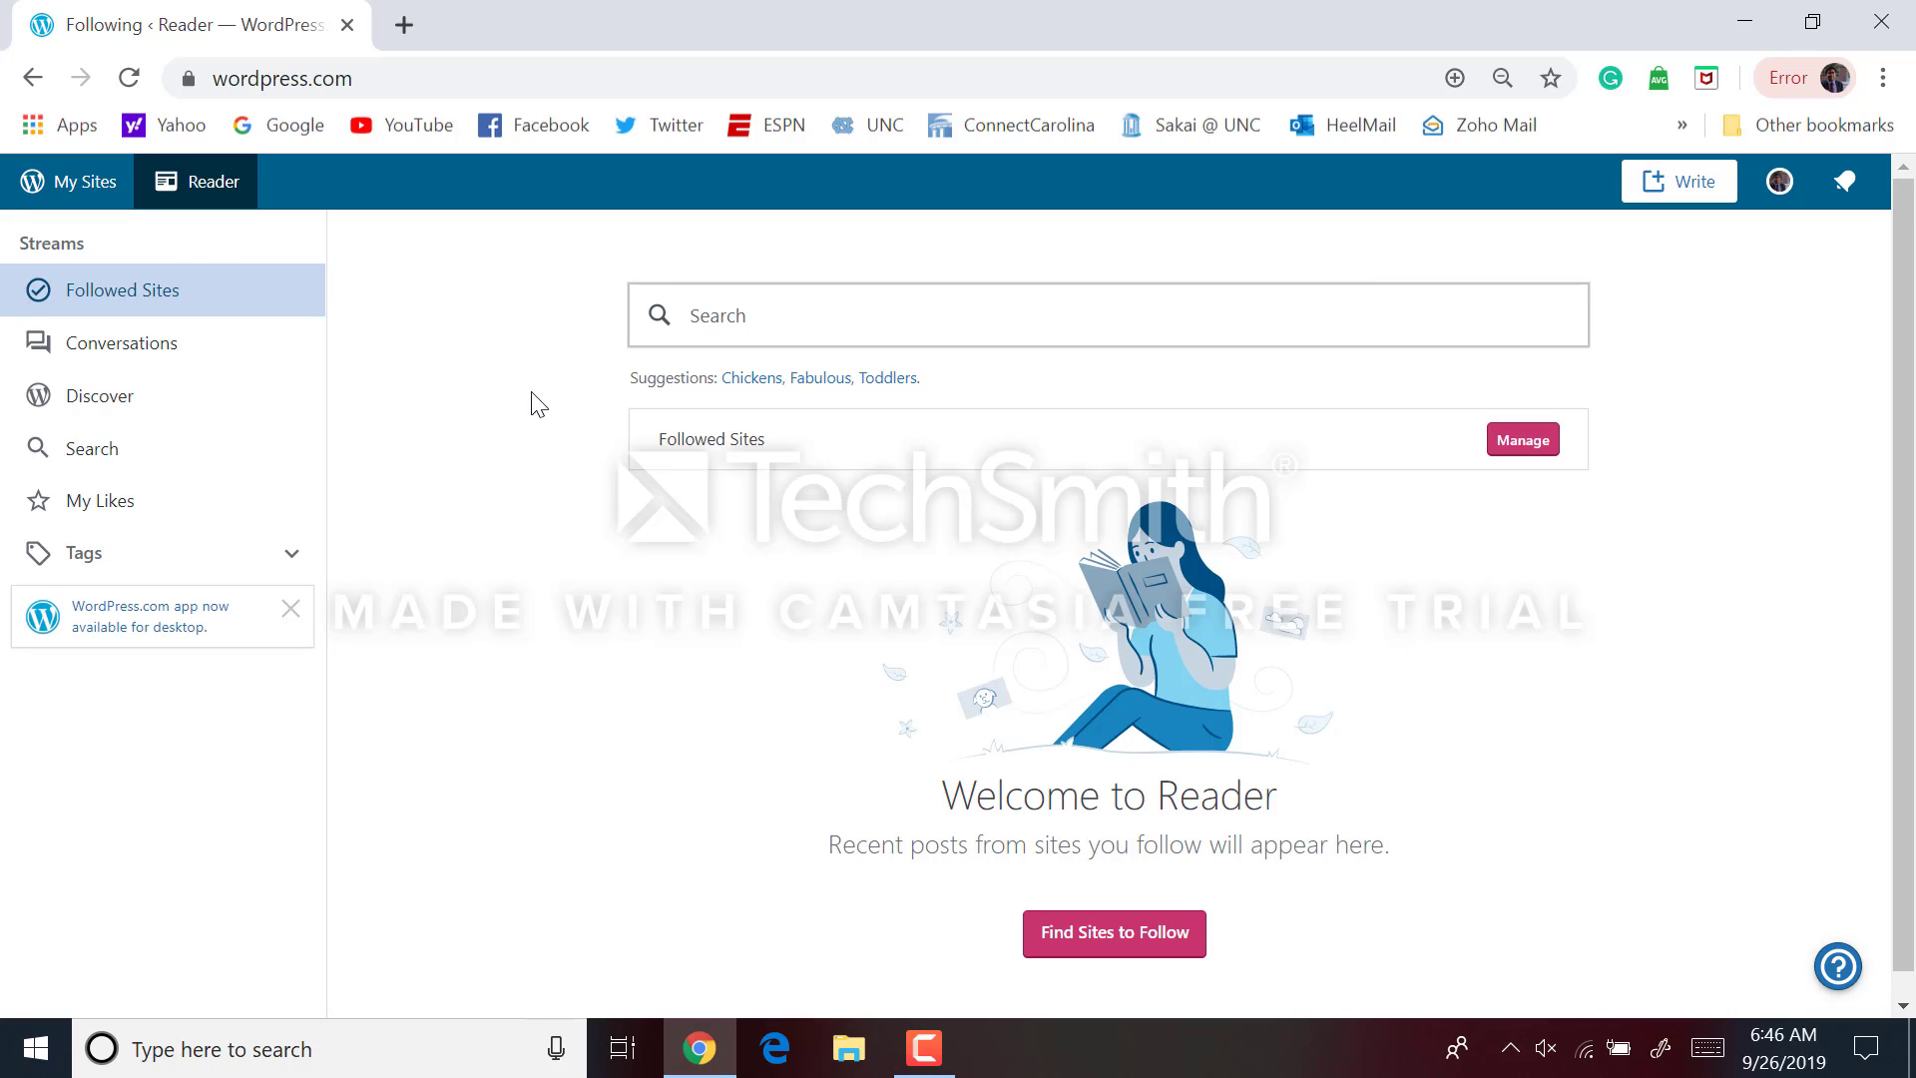
From My Sites, add a new site and start a shiny new WordPress.com site
left_click(67, 182)
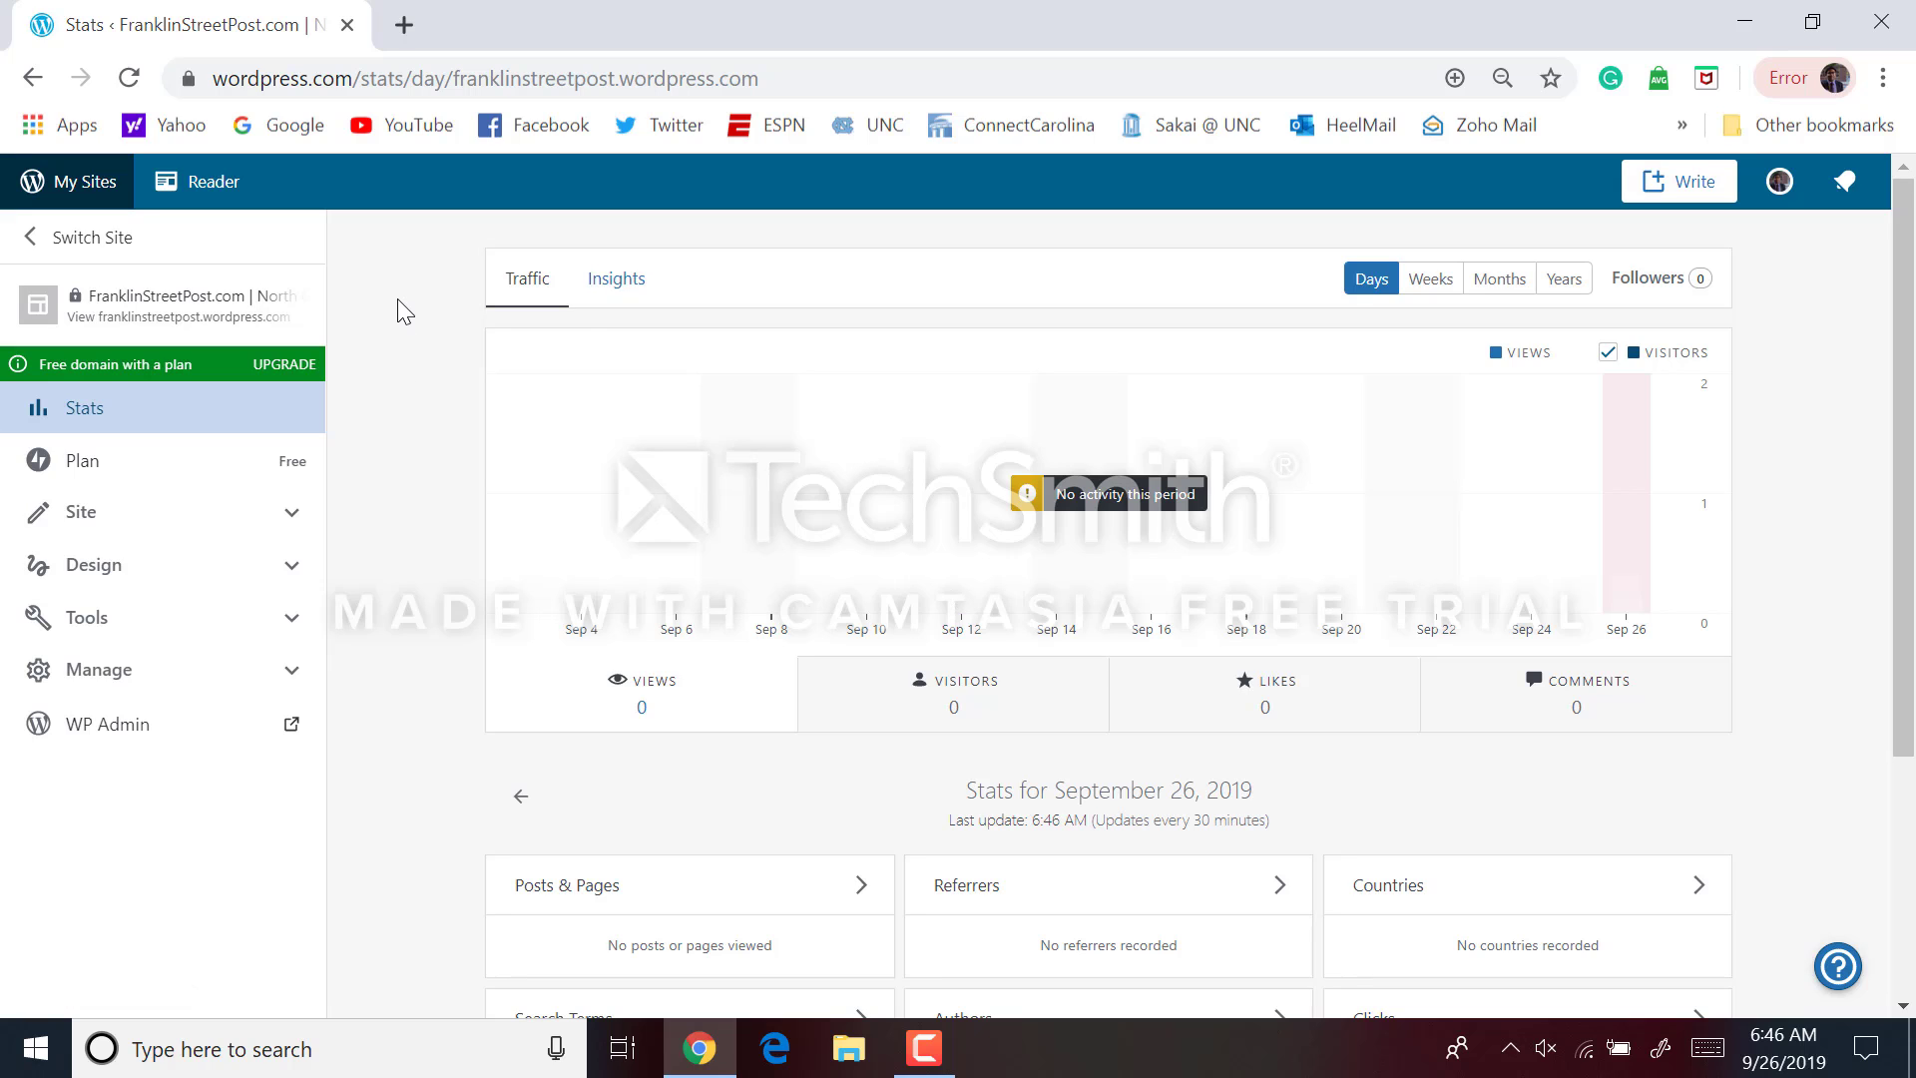
left_click(27, 241)
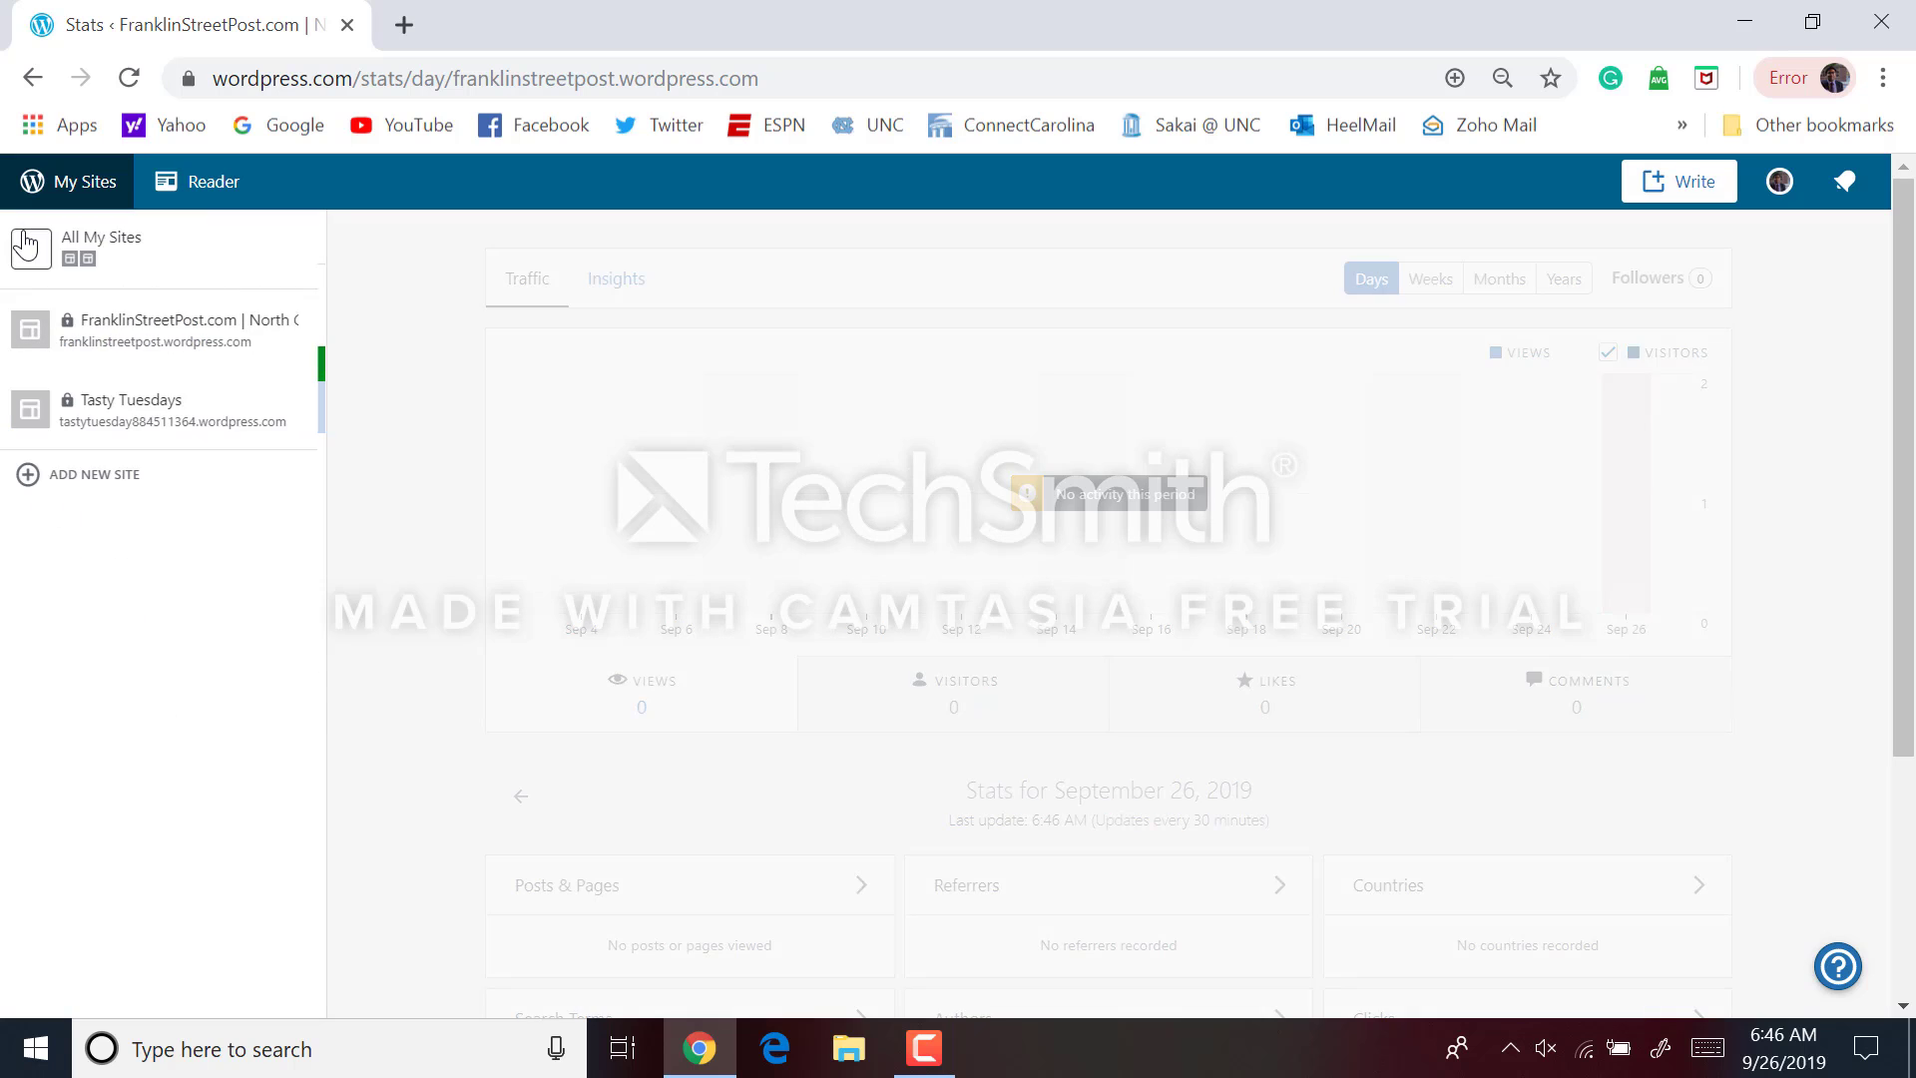
left_click(34, 476)
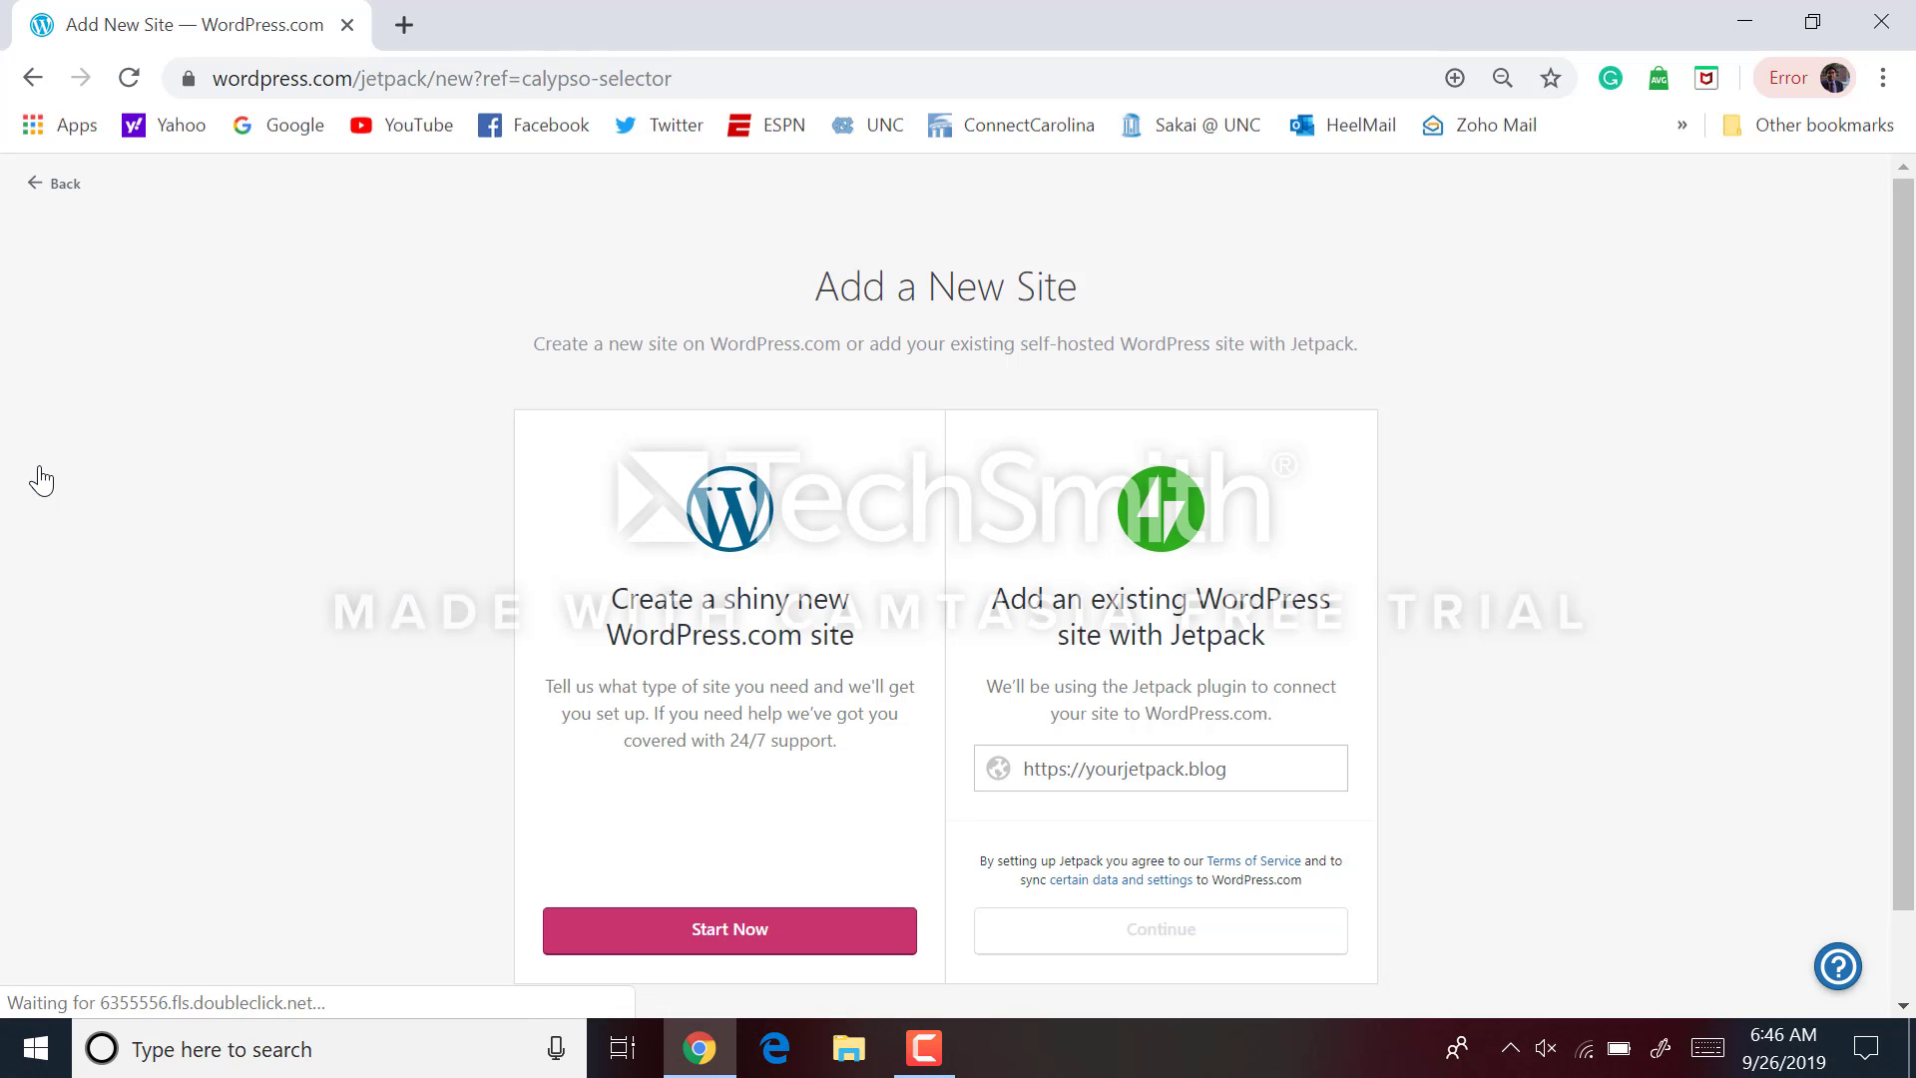
scroll(416, 584, "down", 1)
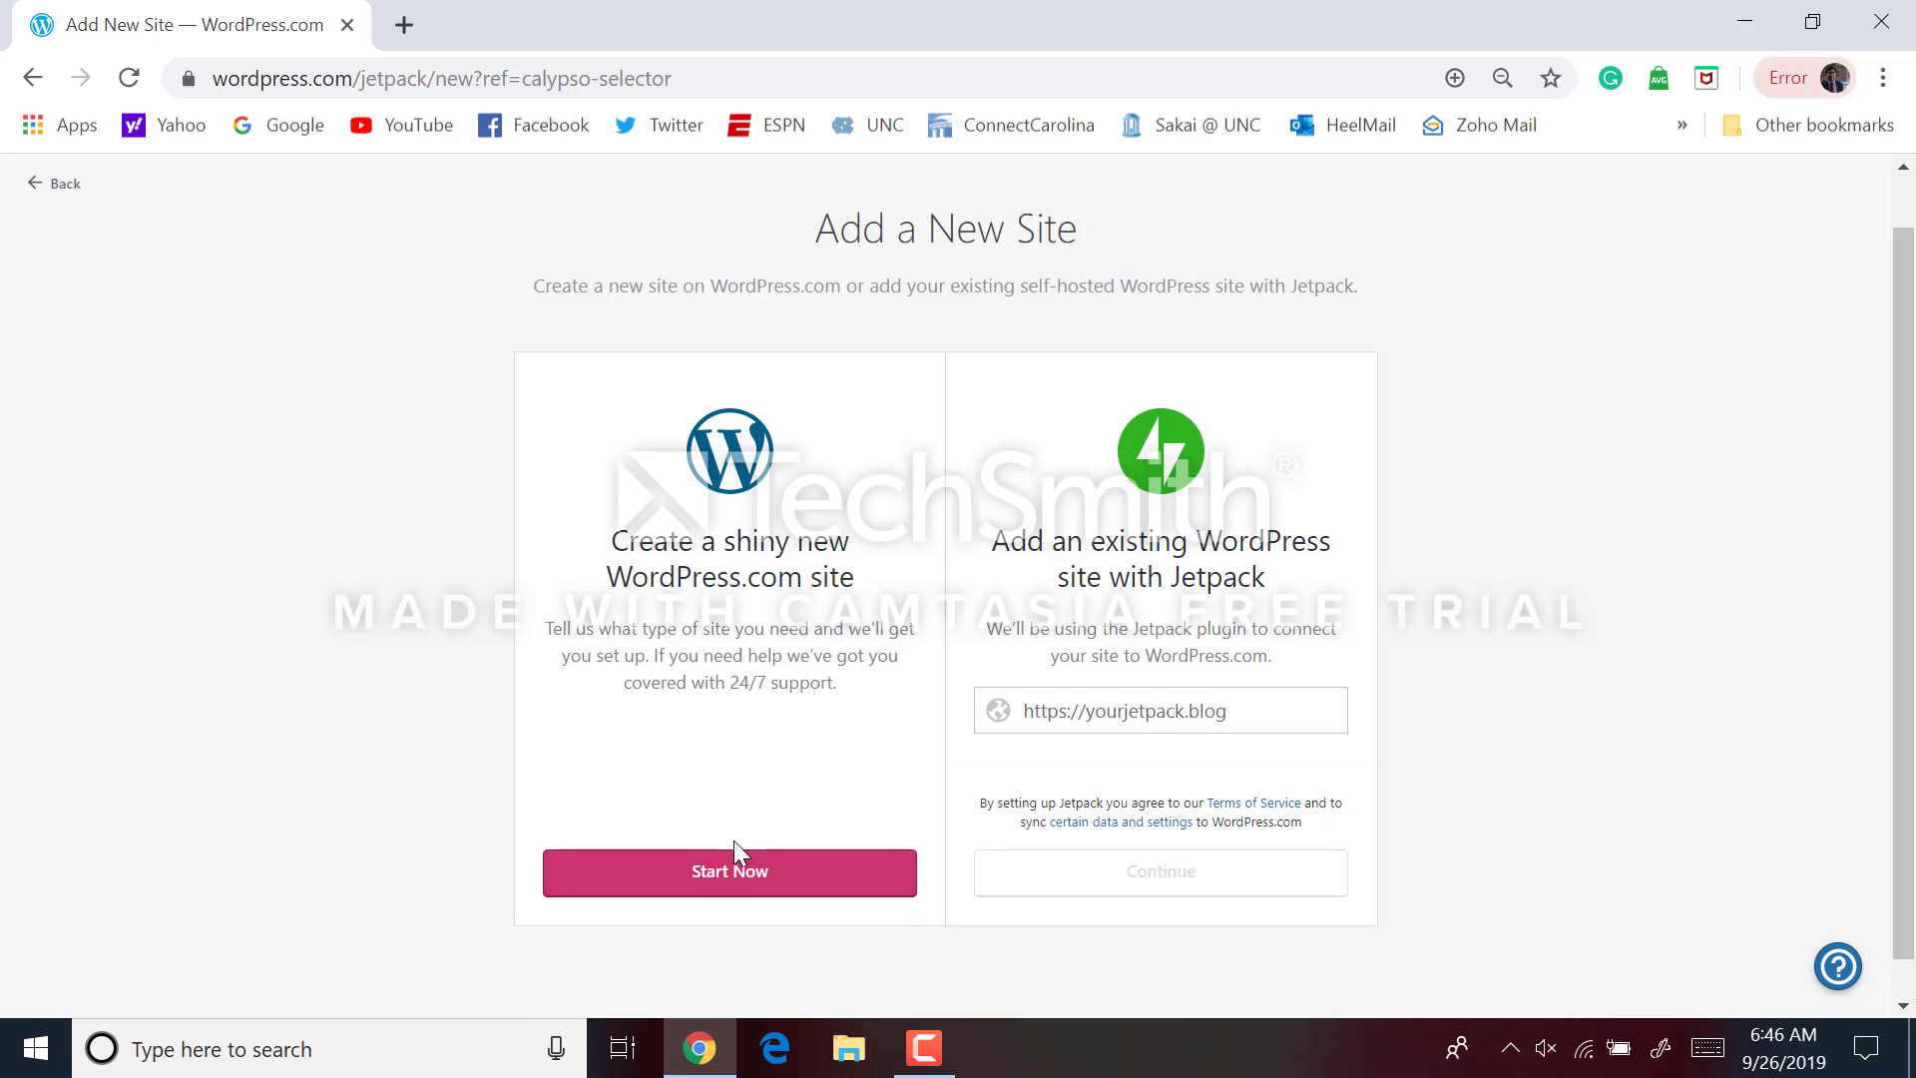
left_click(735, 872)
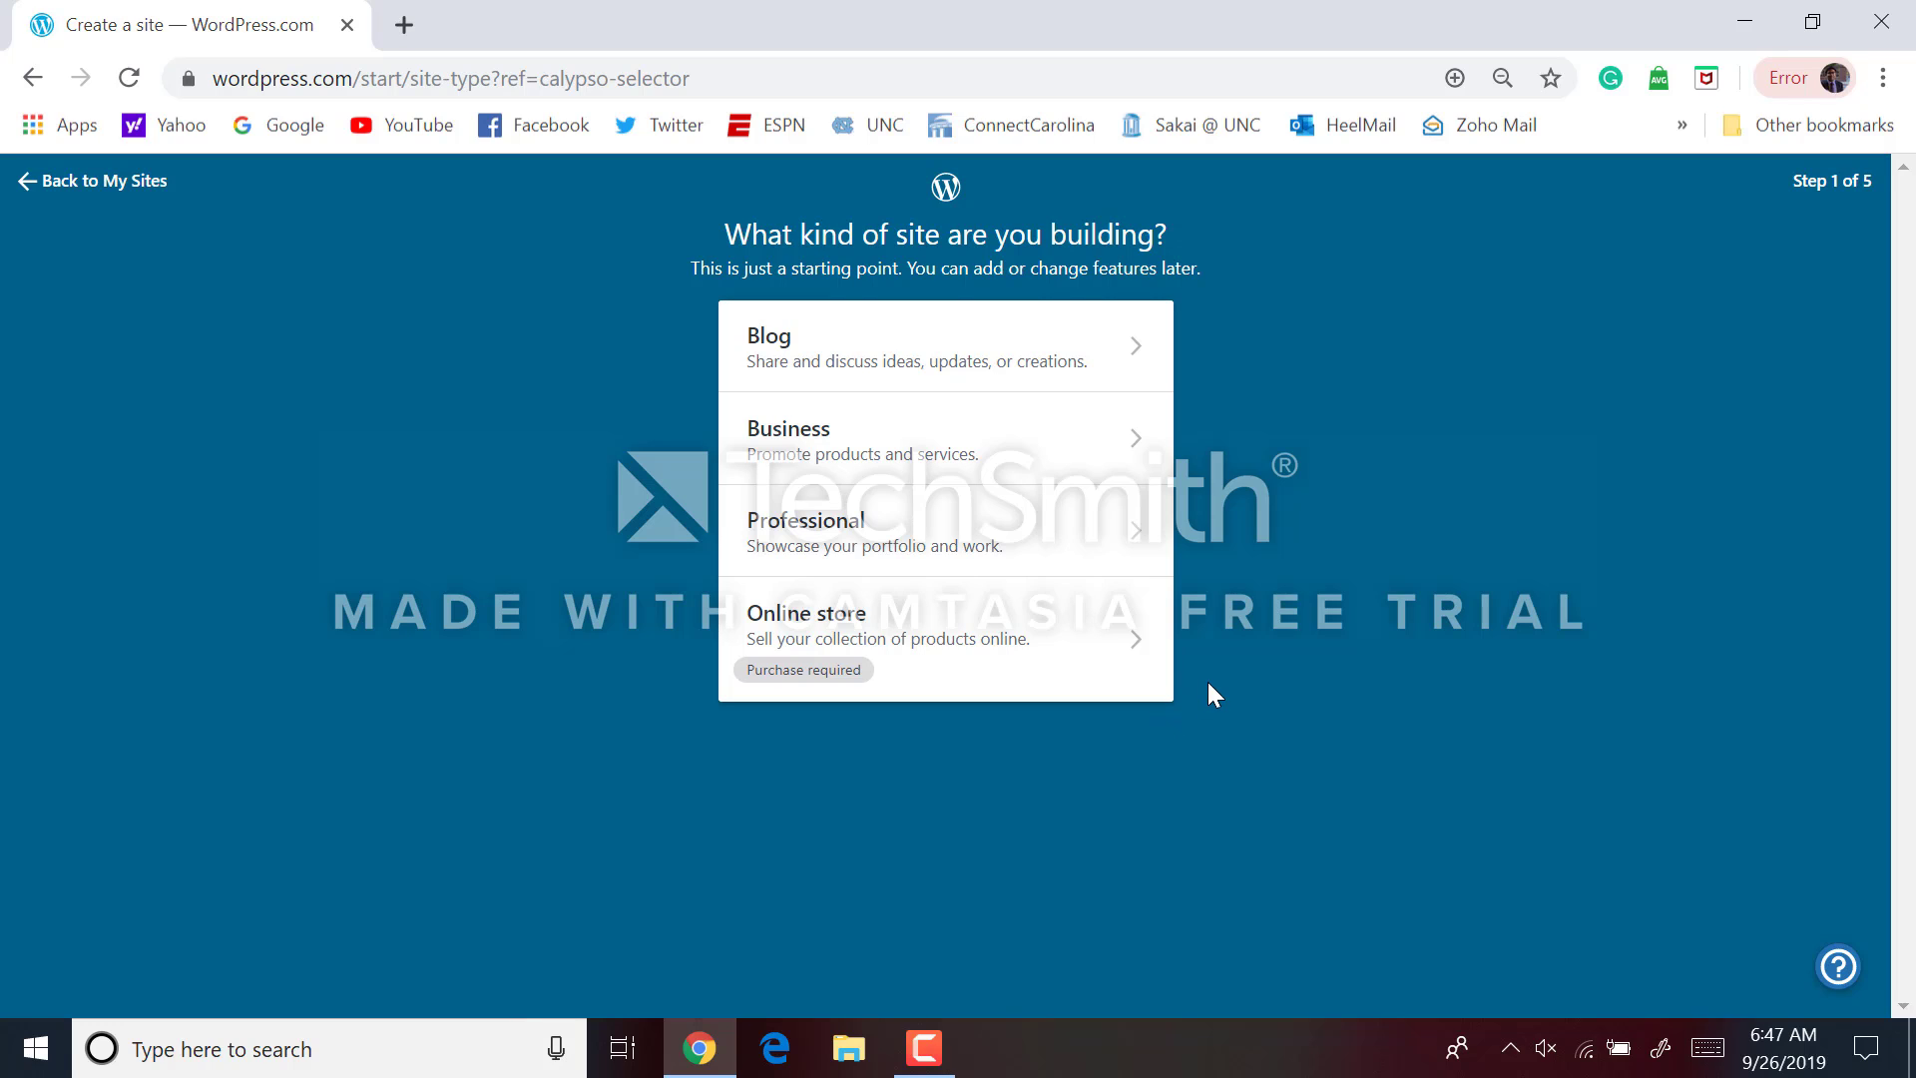
Choose Professional as the site kind and Engineer as the type of work, then continue
left_click(1112, 549)
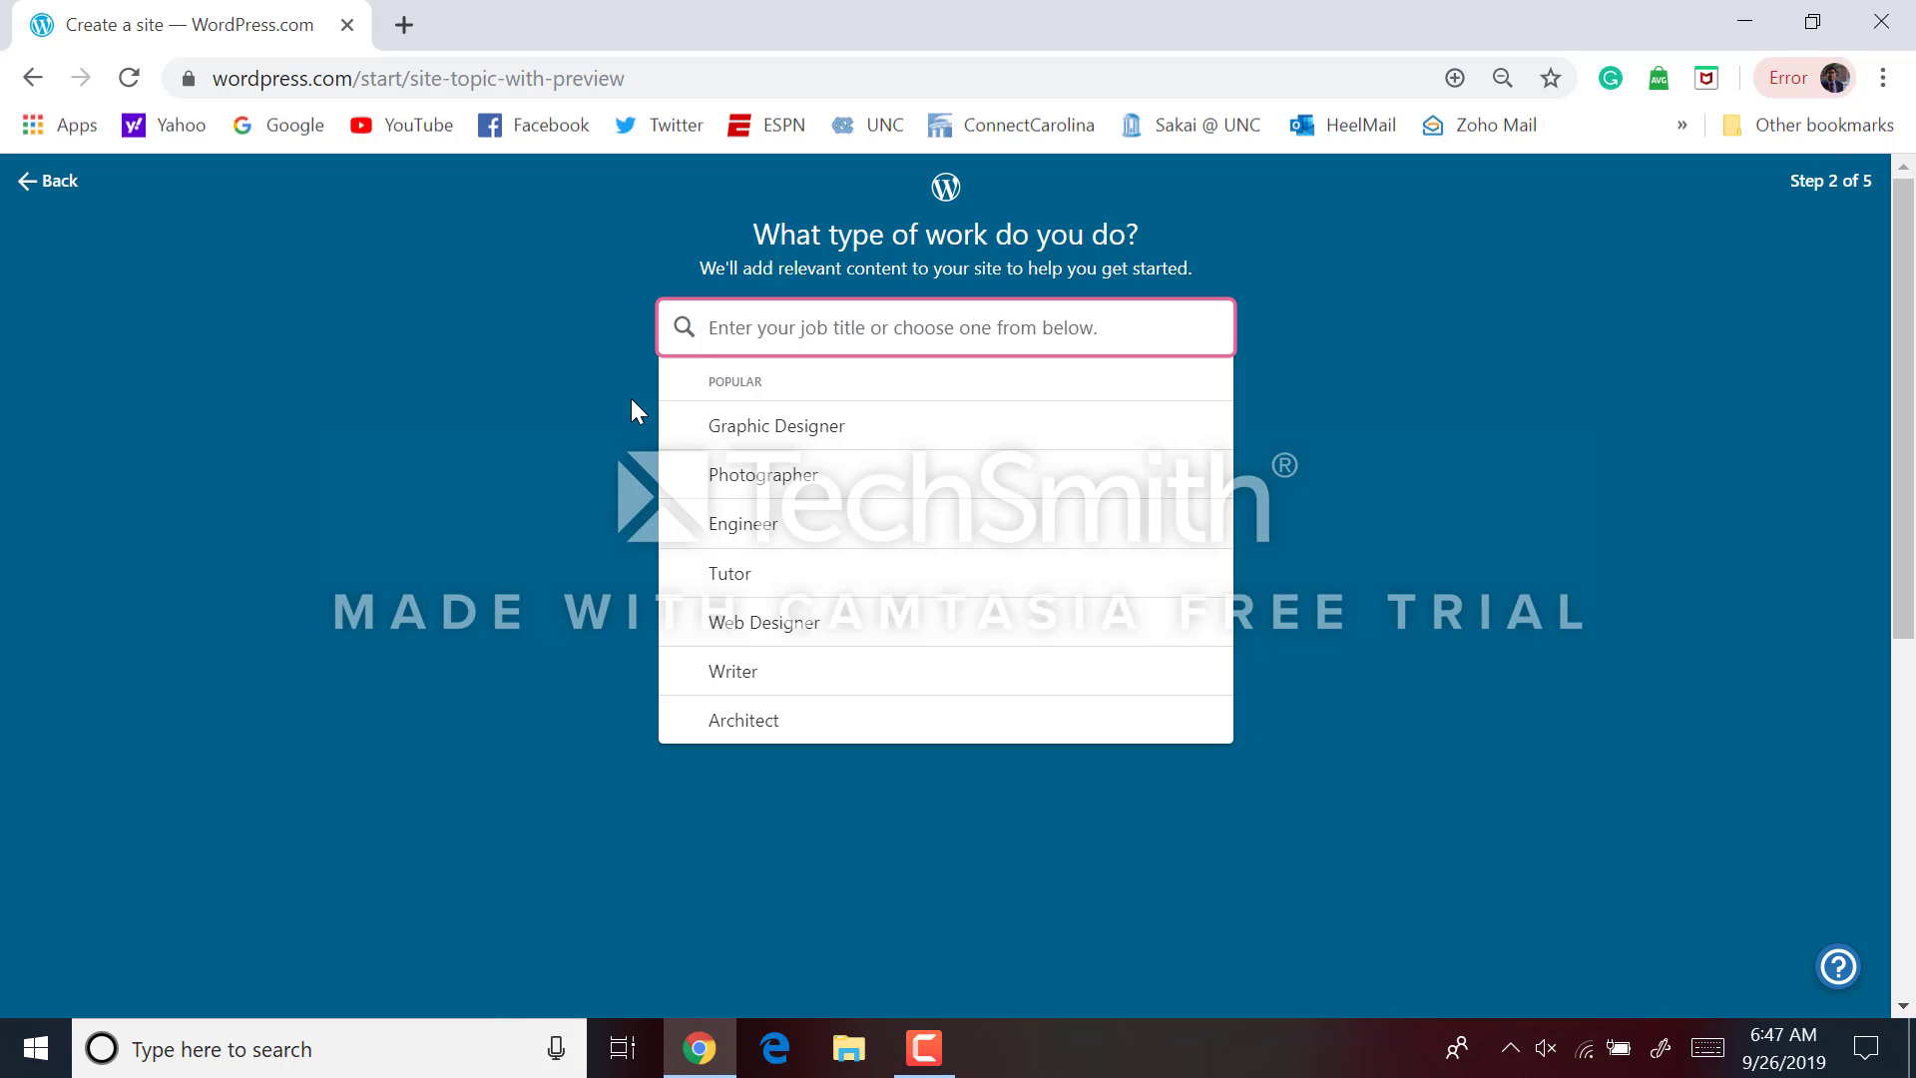
scroll(764, 524, "down", 2)
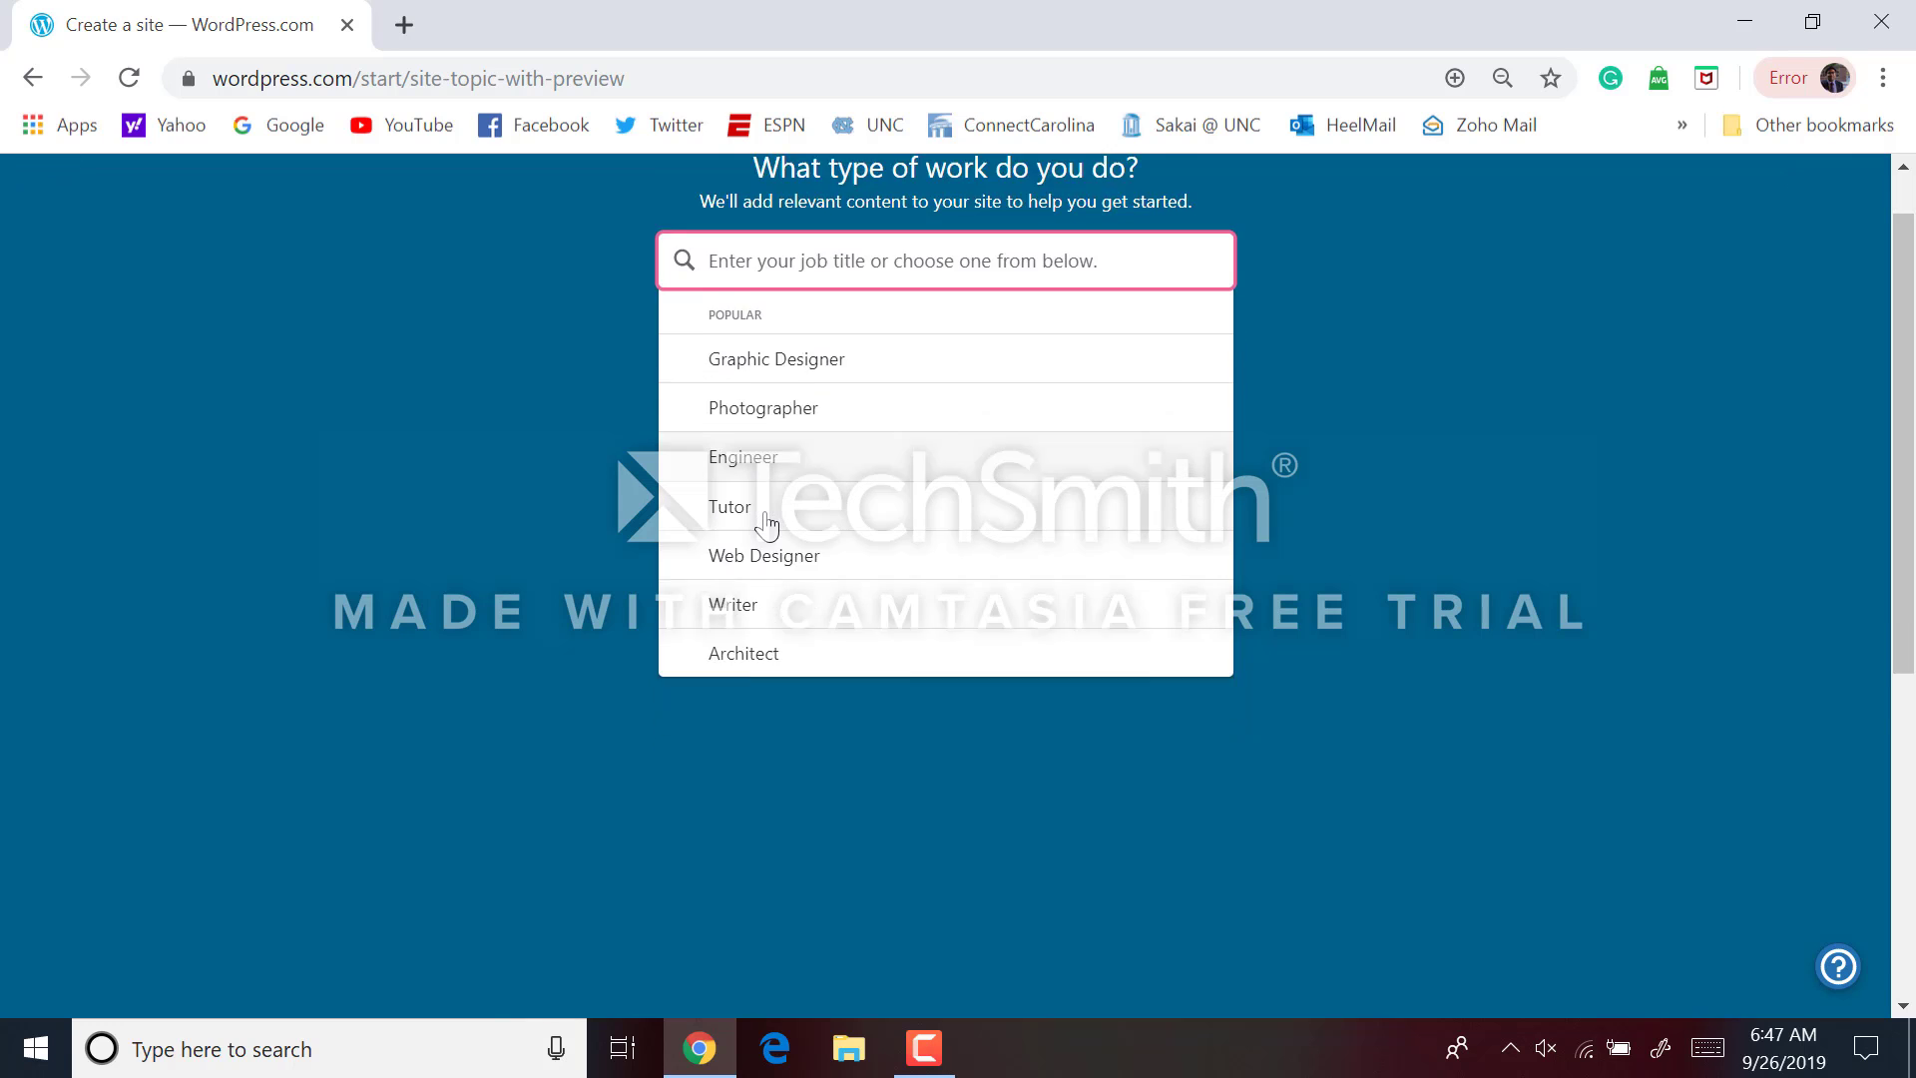
scroll(766, 526, "up", 2)
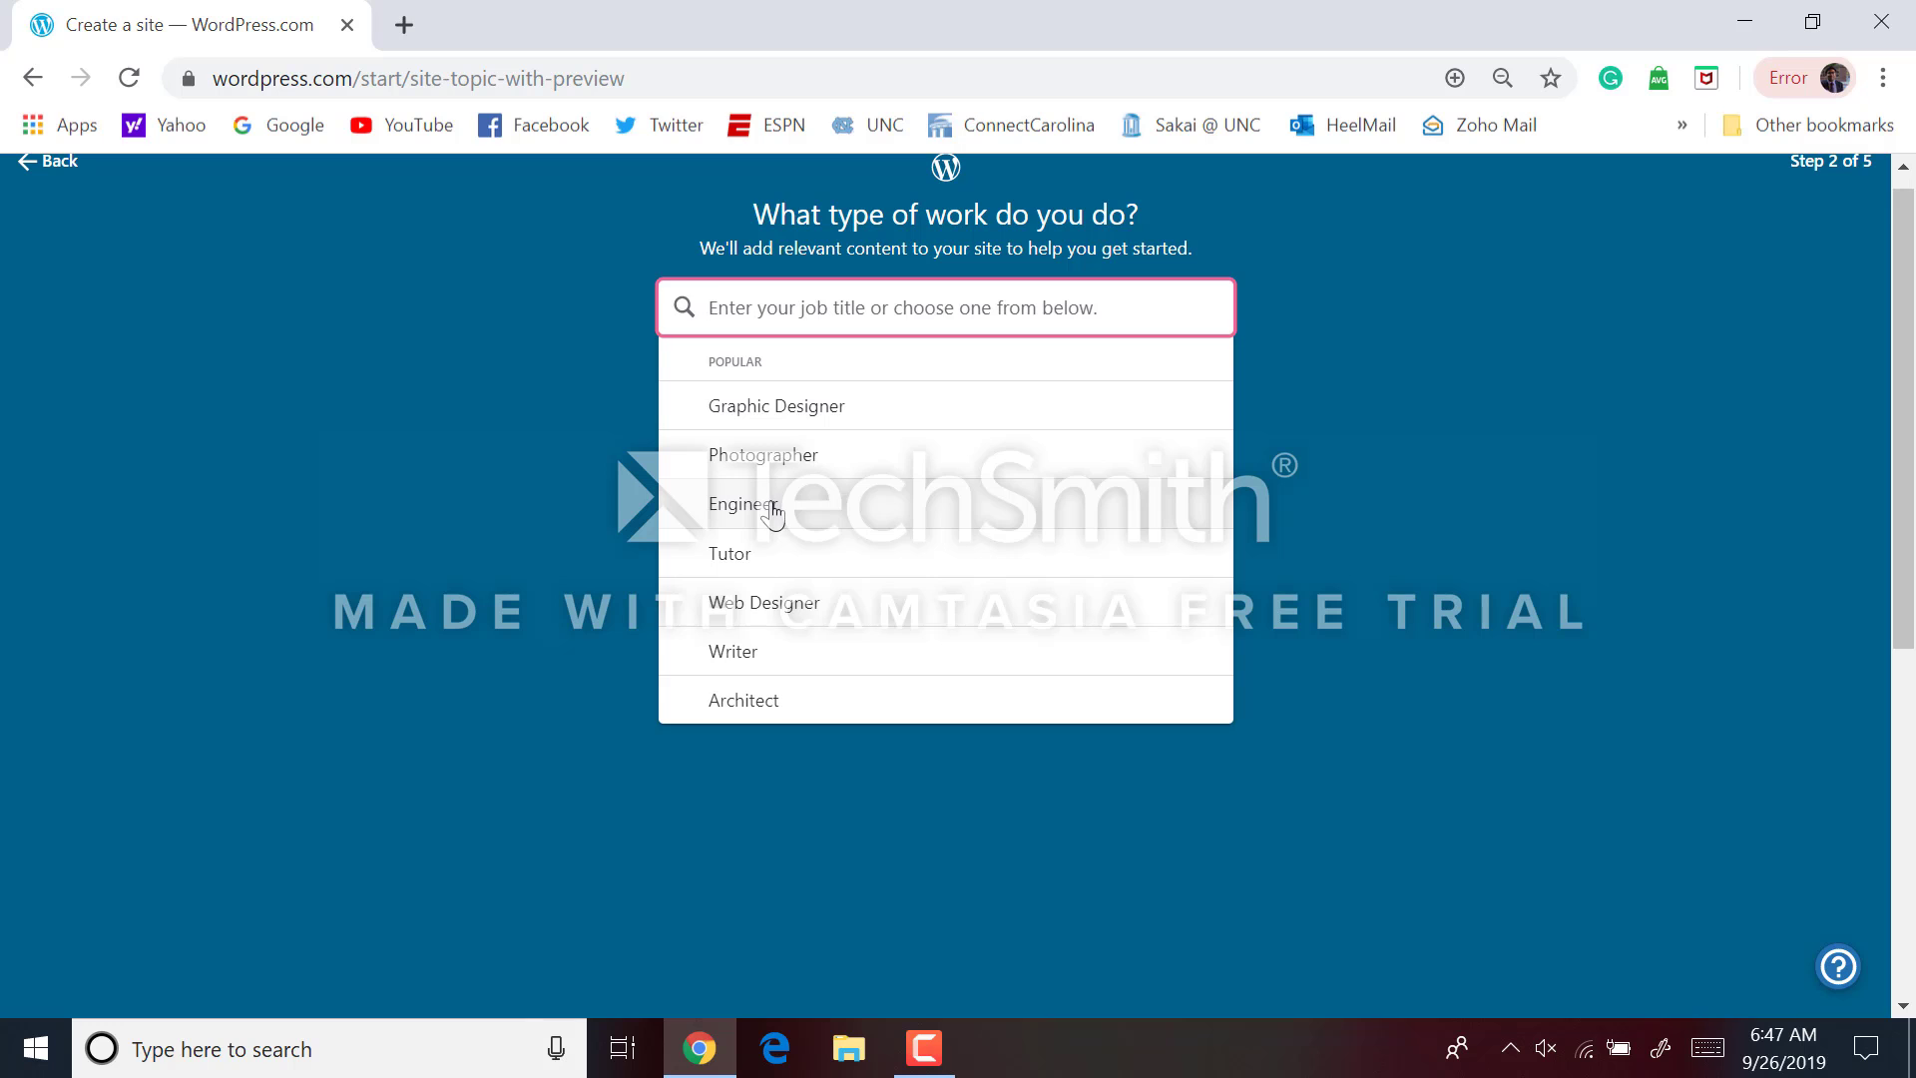
left_click(764, 524)
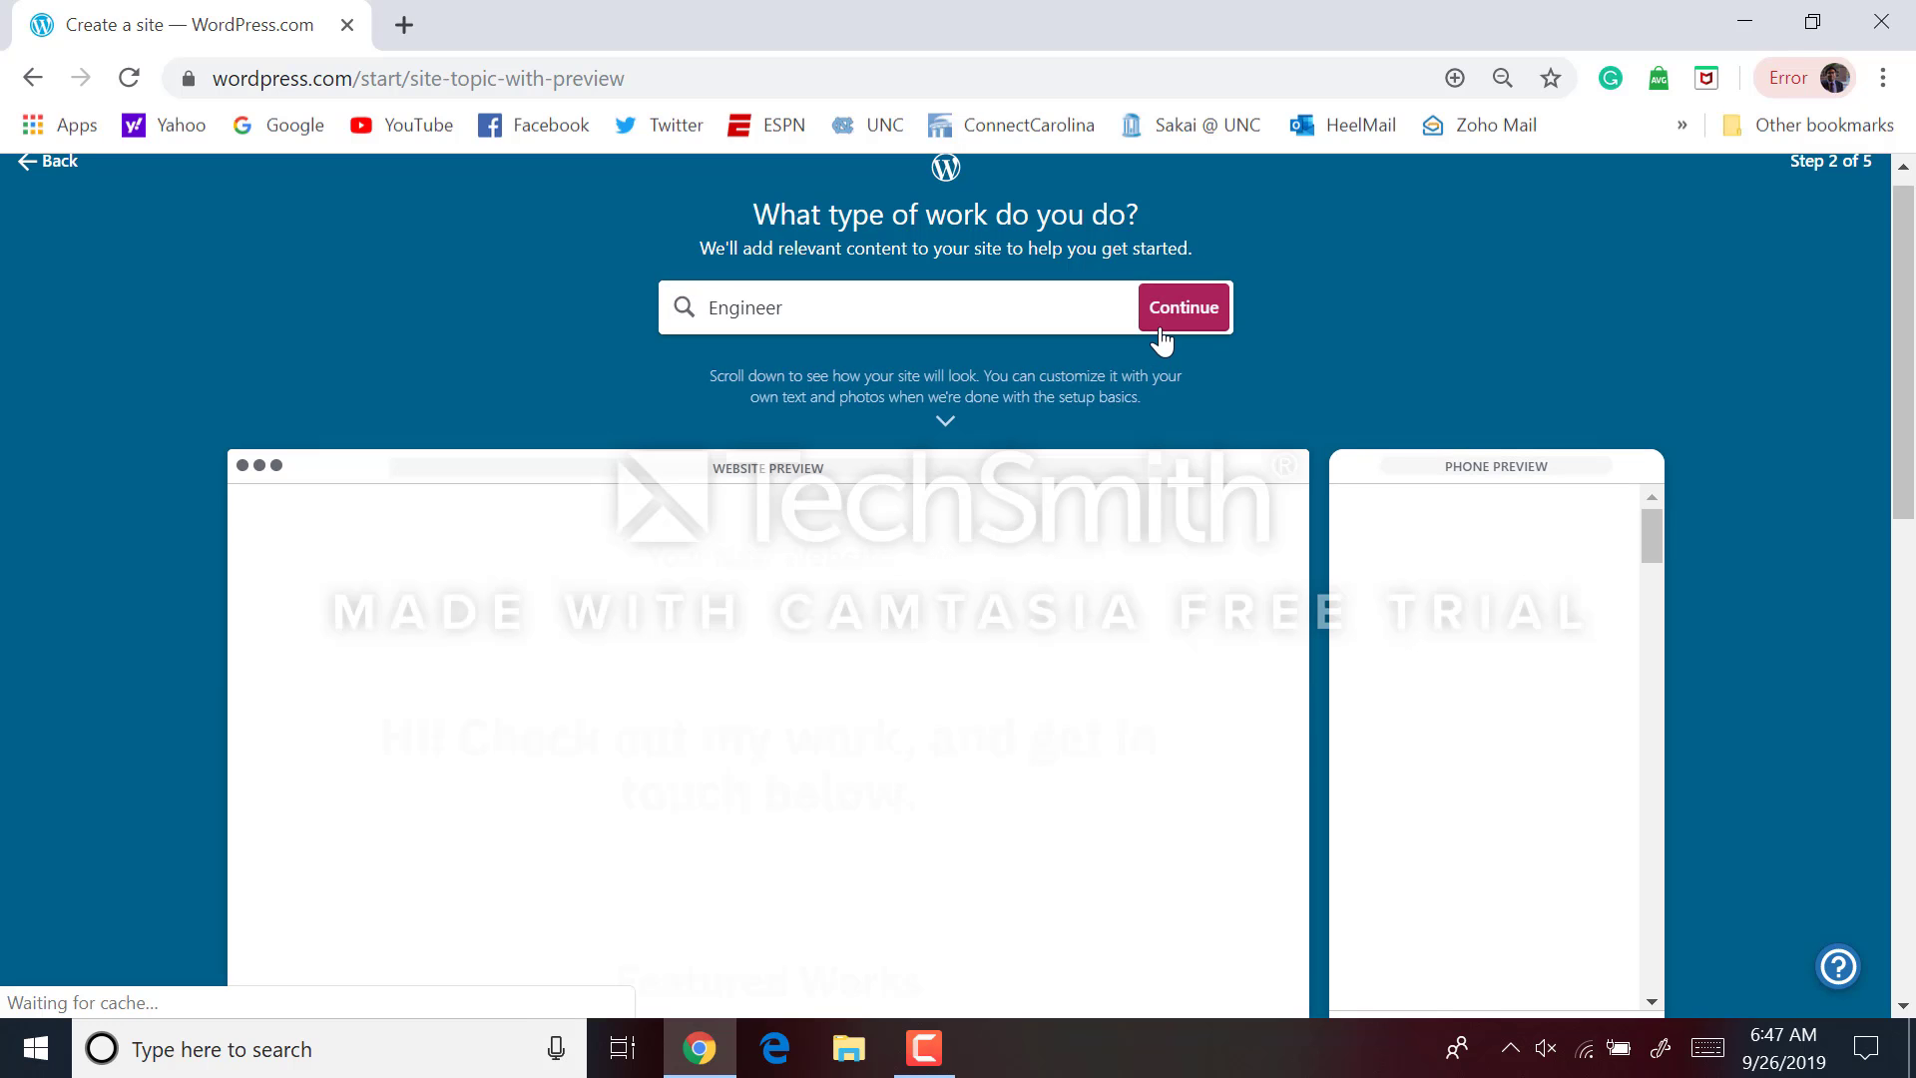
left_click(1225, 326)
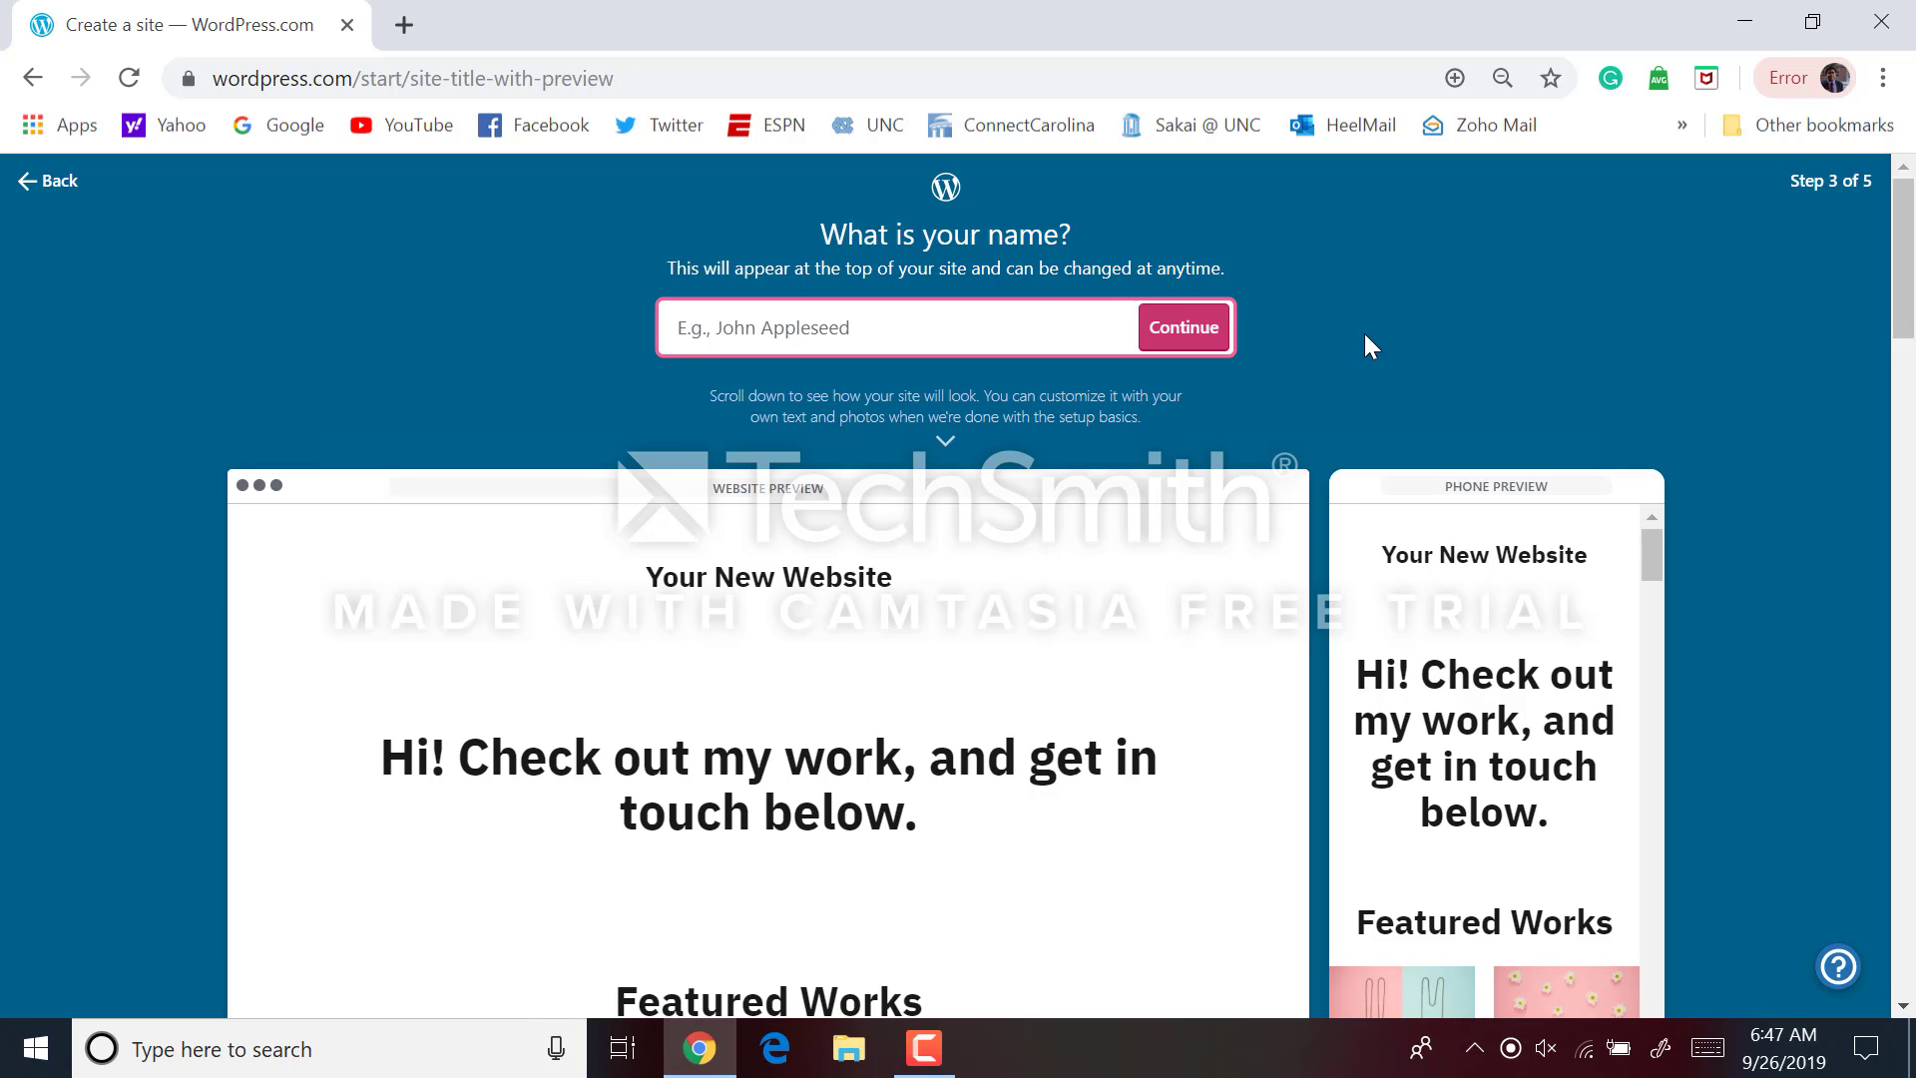
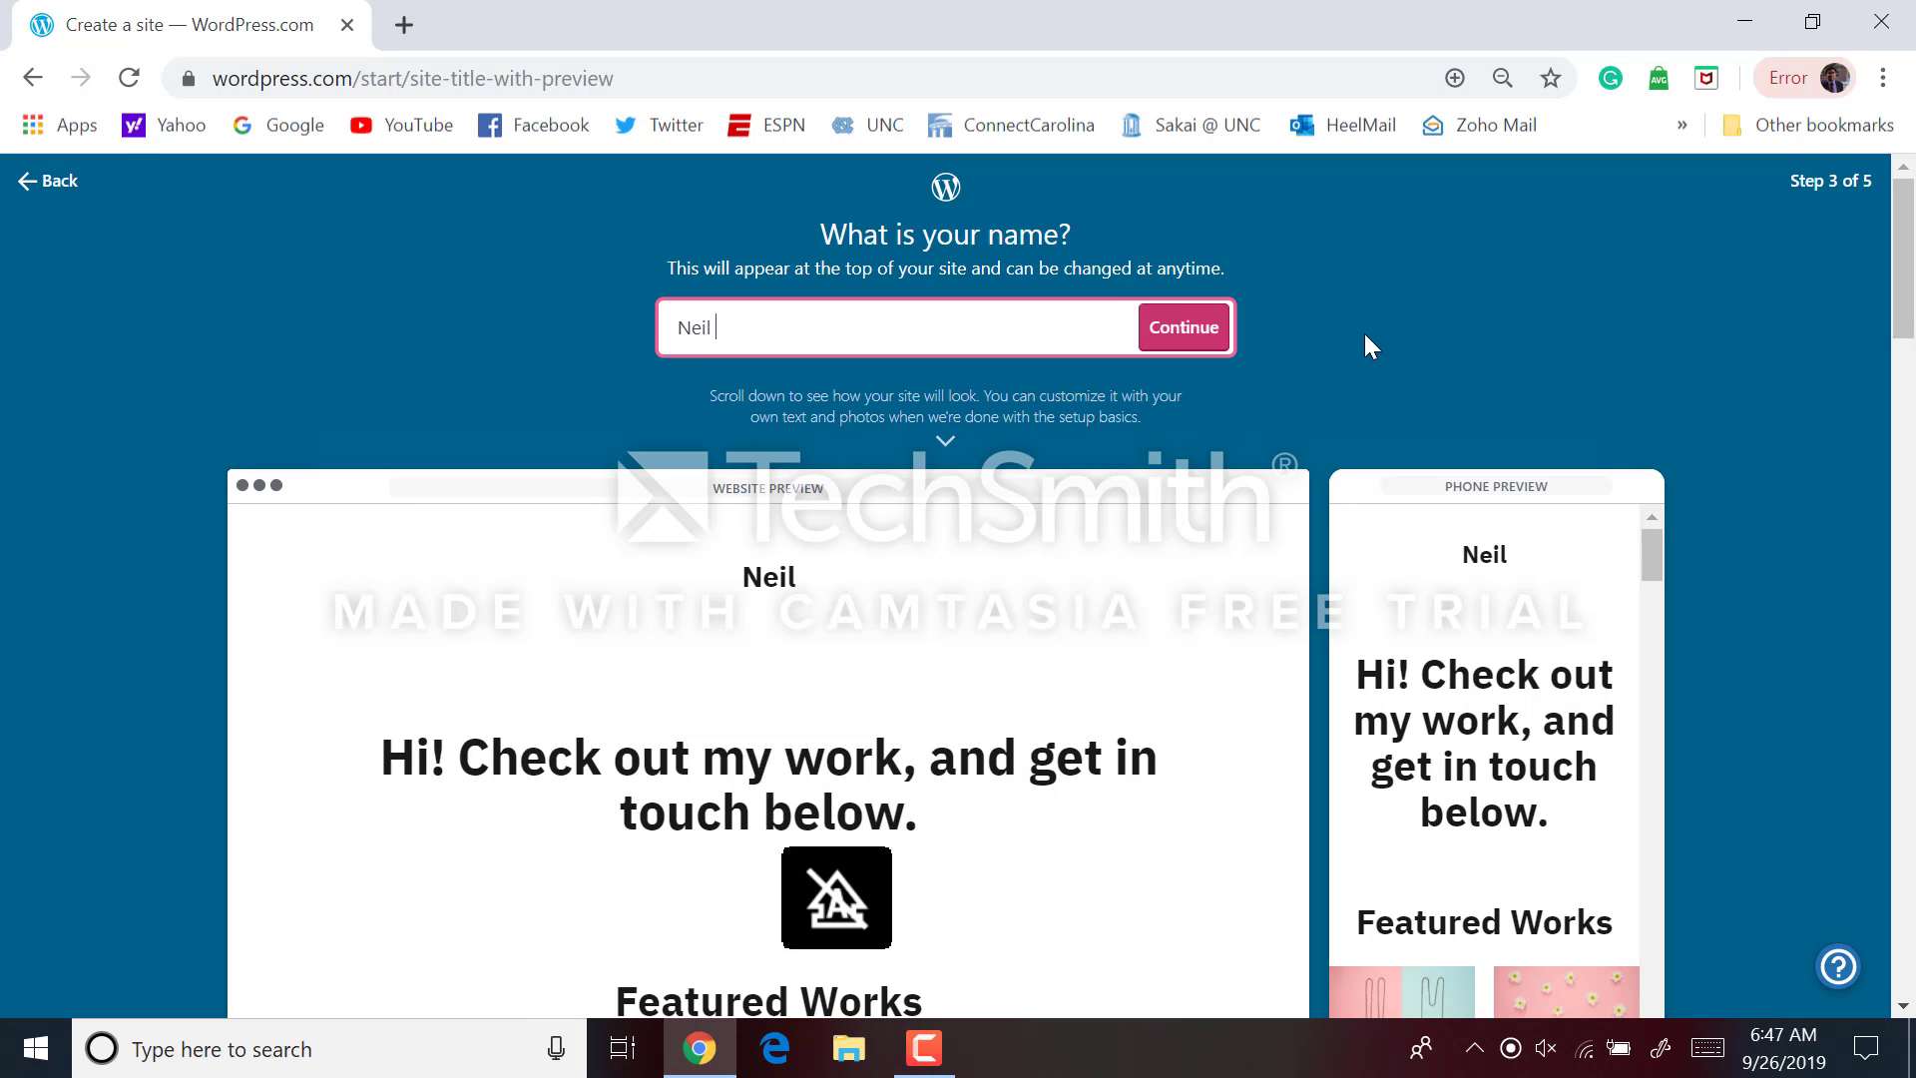
Enter the owner's full name as the site name, review the preview, and continue
scroll(1365, 336, "down", 2)
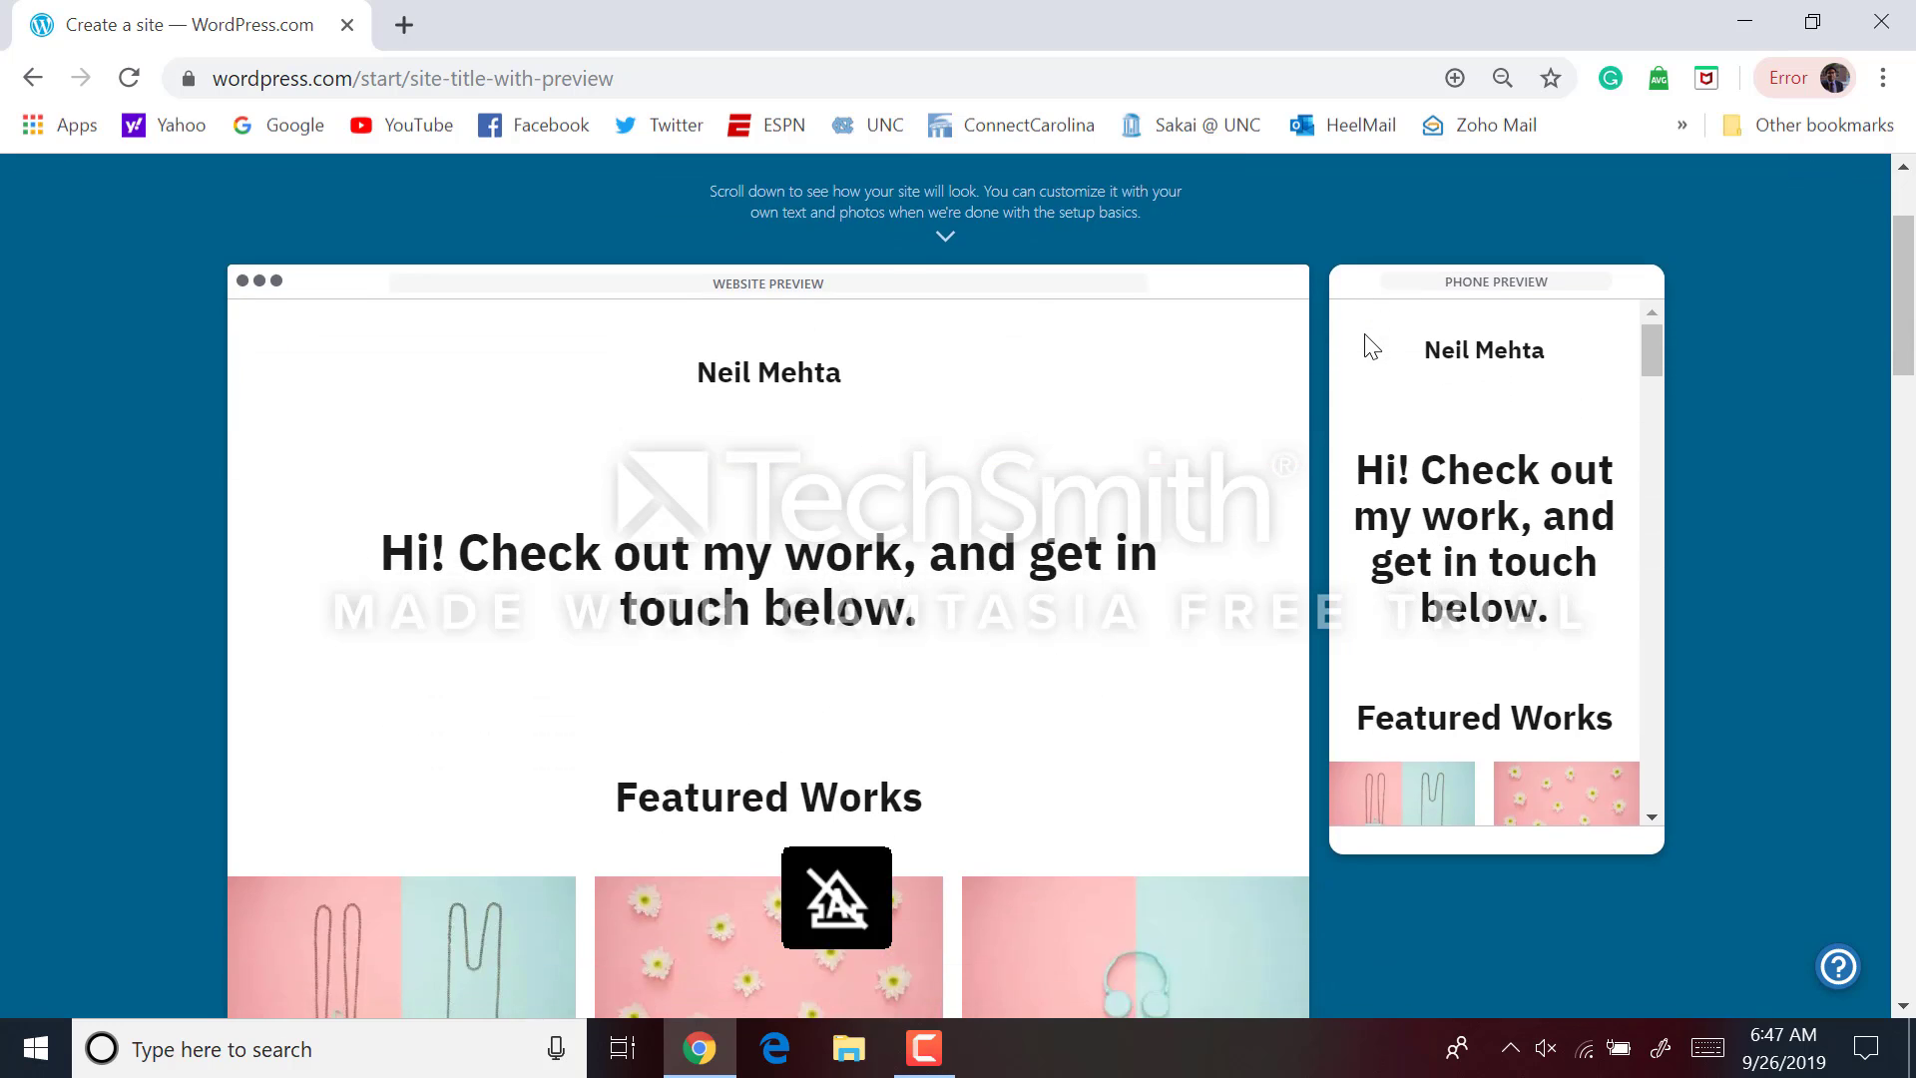
scroll(1365, 336, "down", 10)
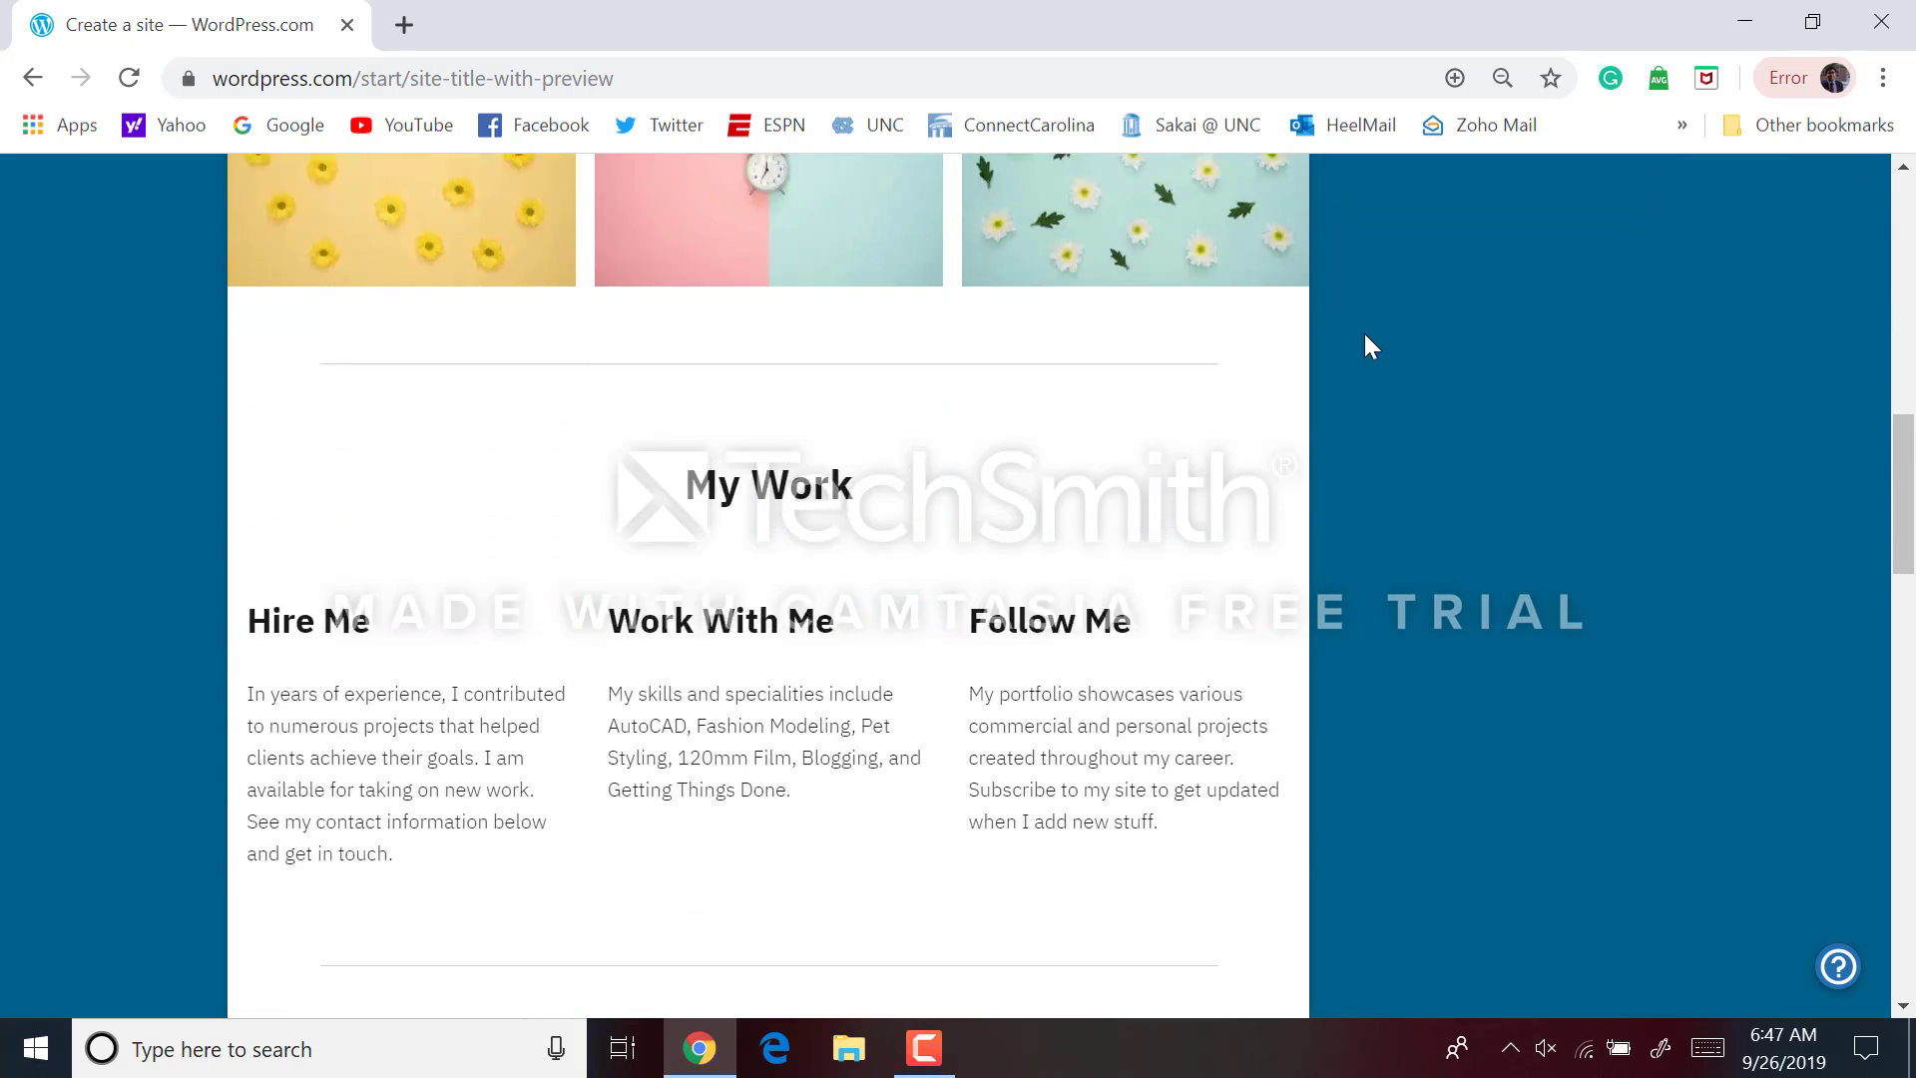
scroll(1366, 335, "down", 20)
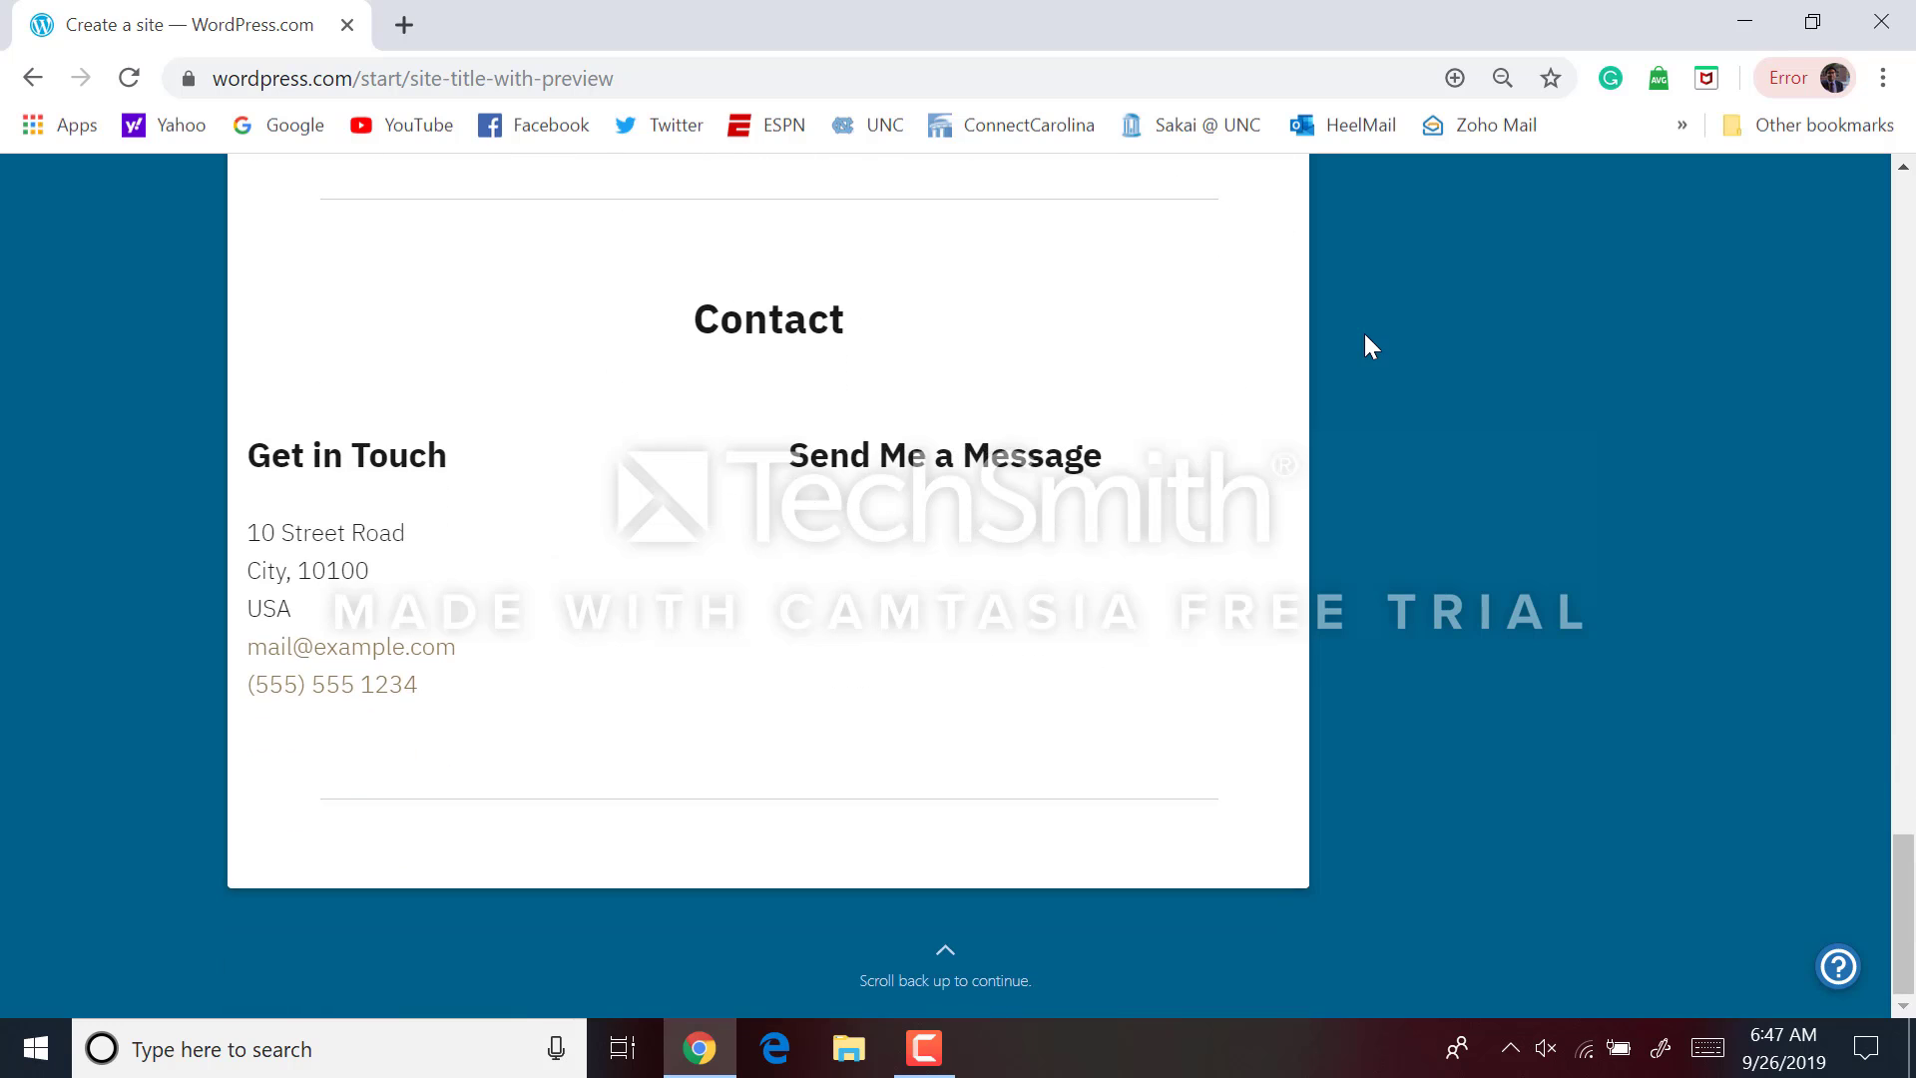
scroll(1363, 333, "up", 20)
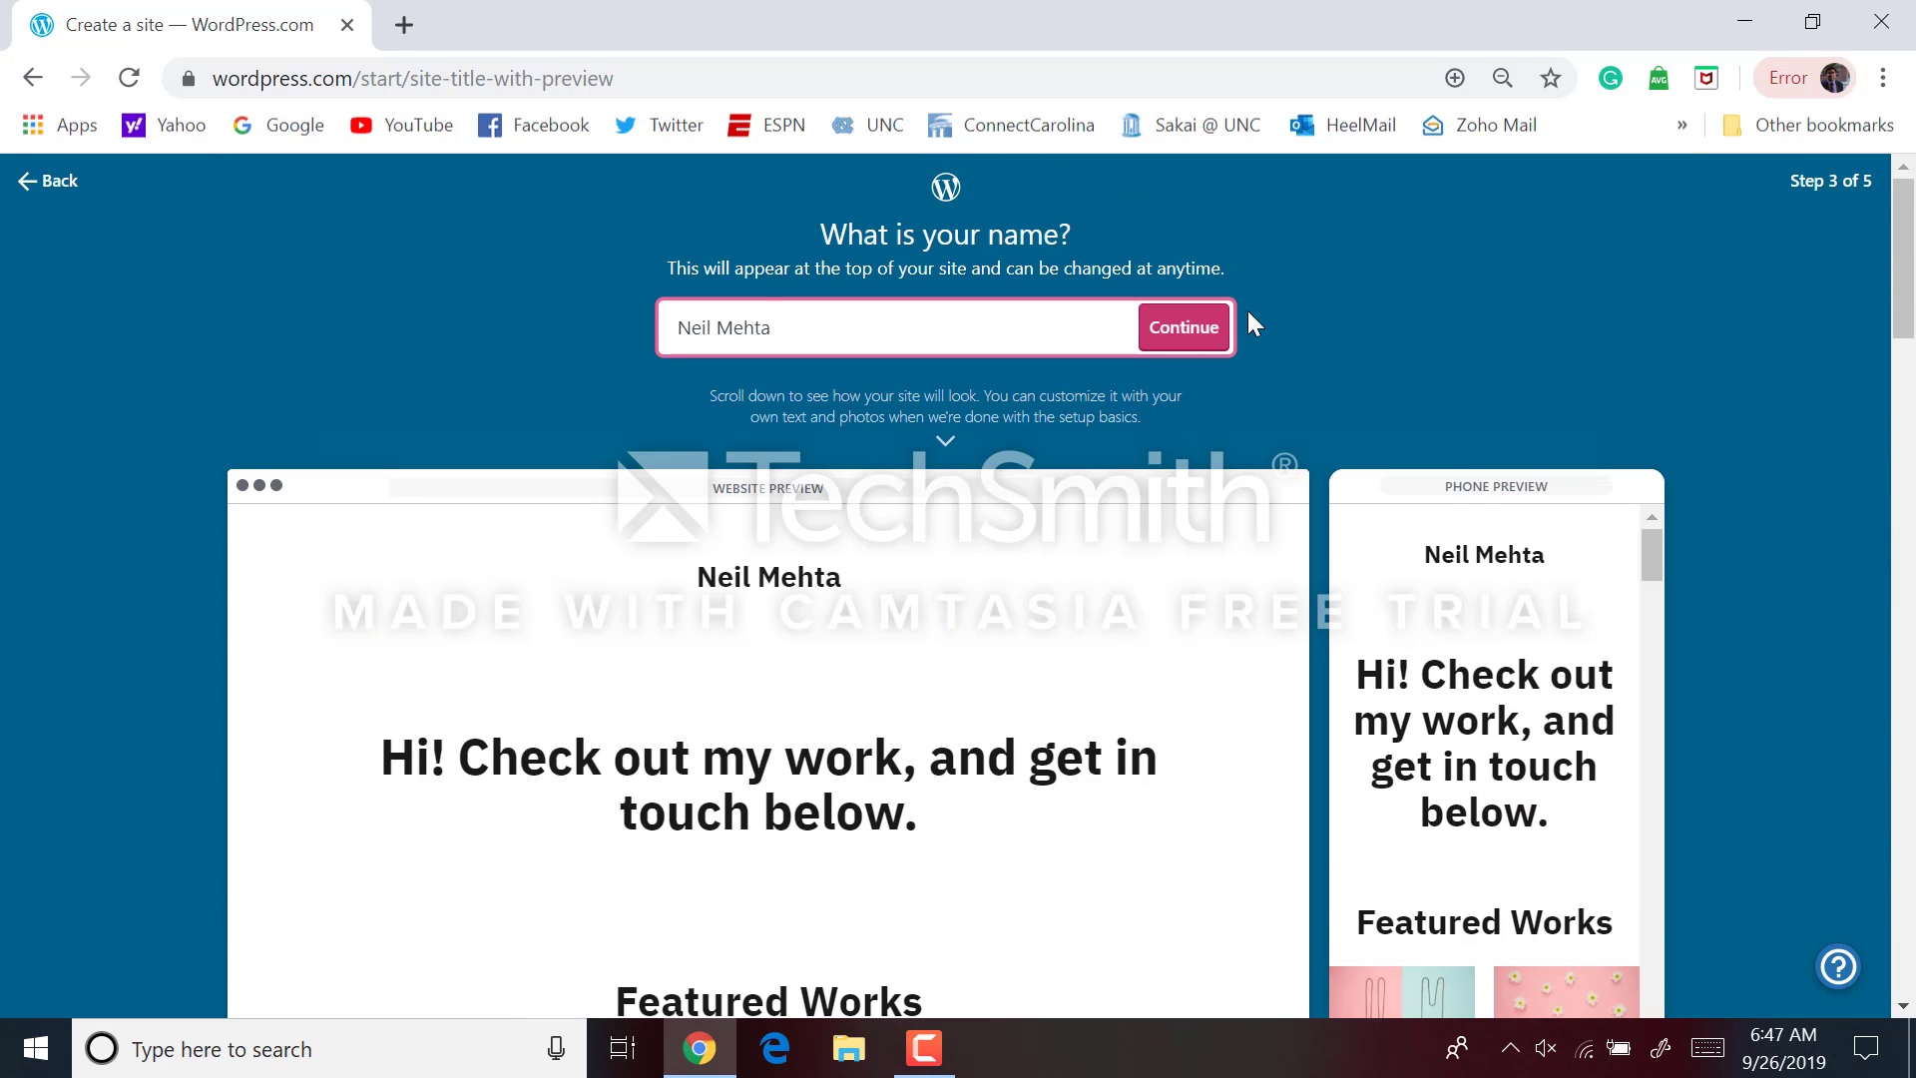
left_click(1215, 326)
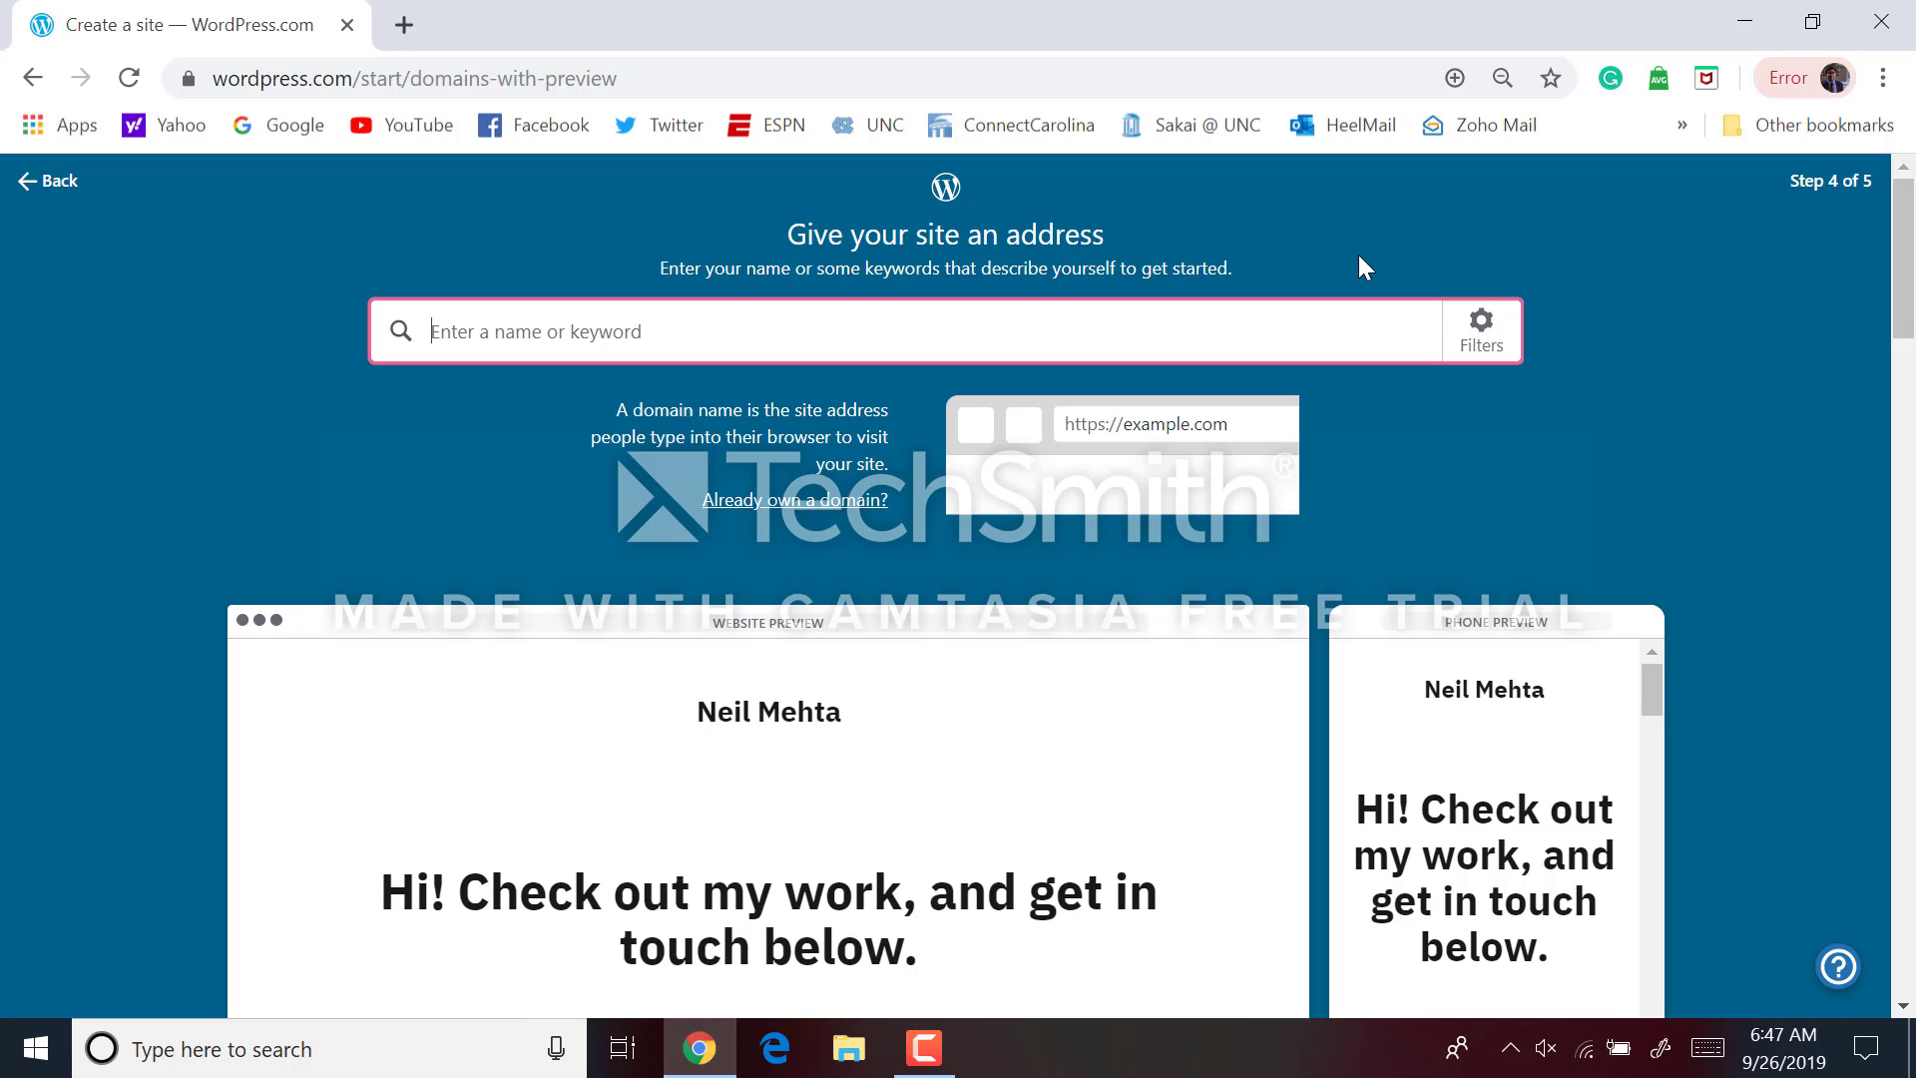
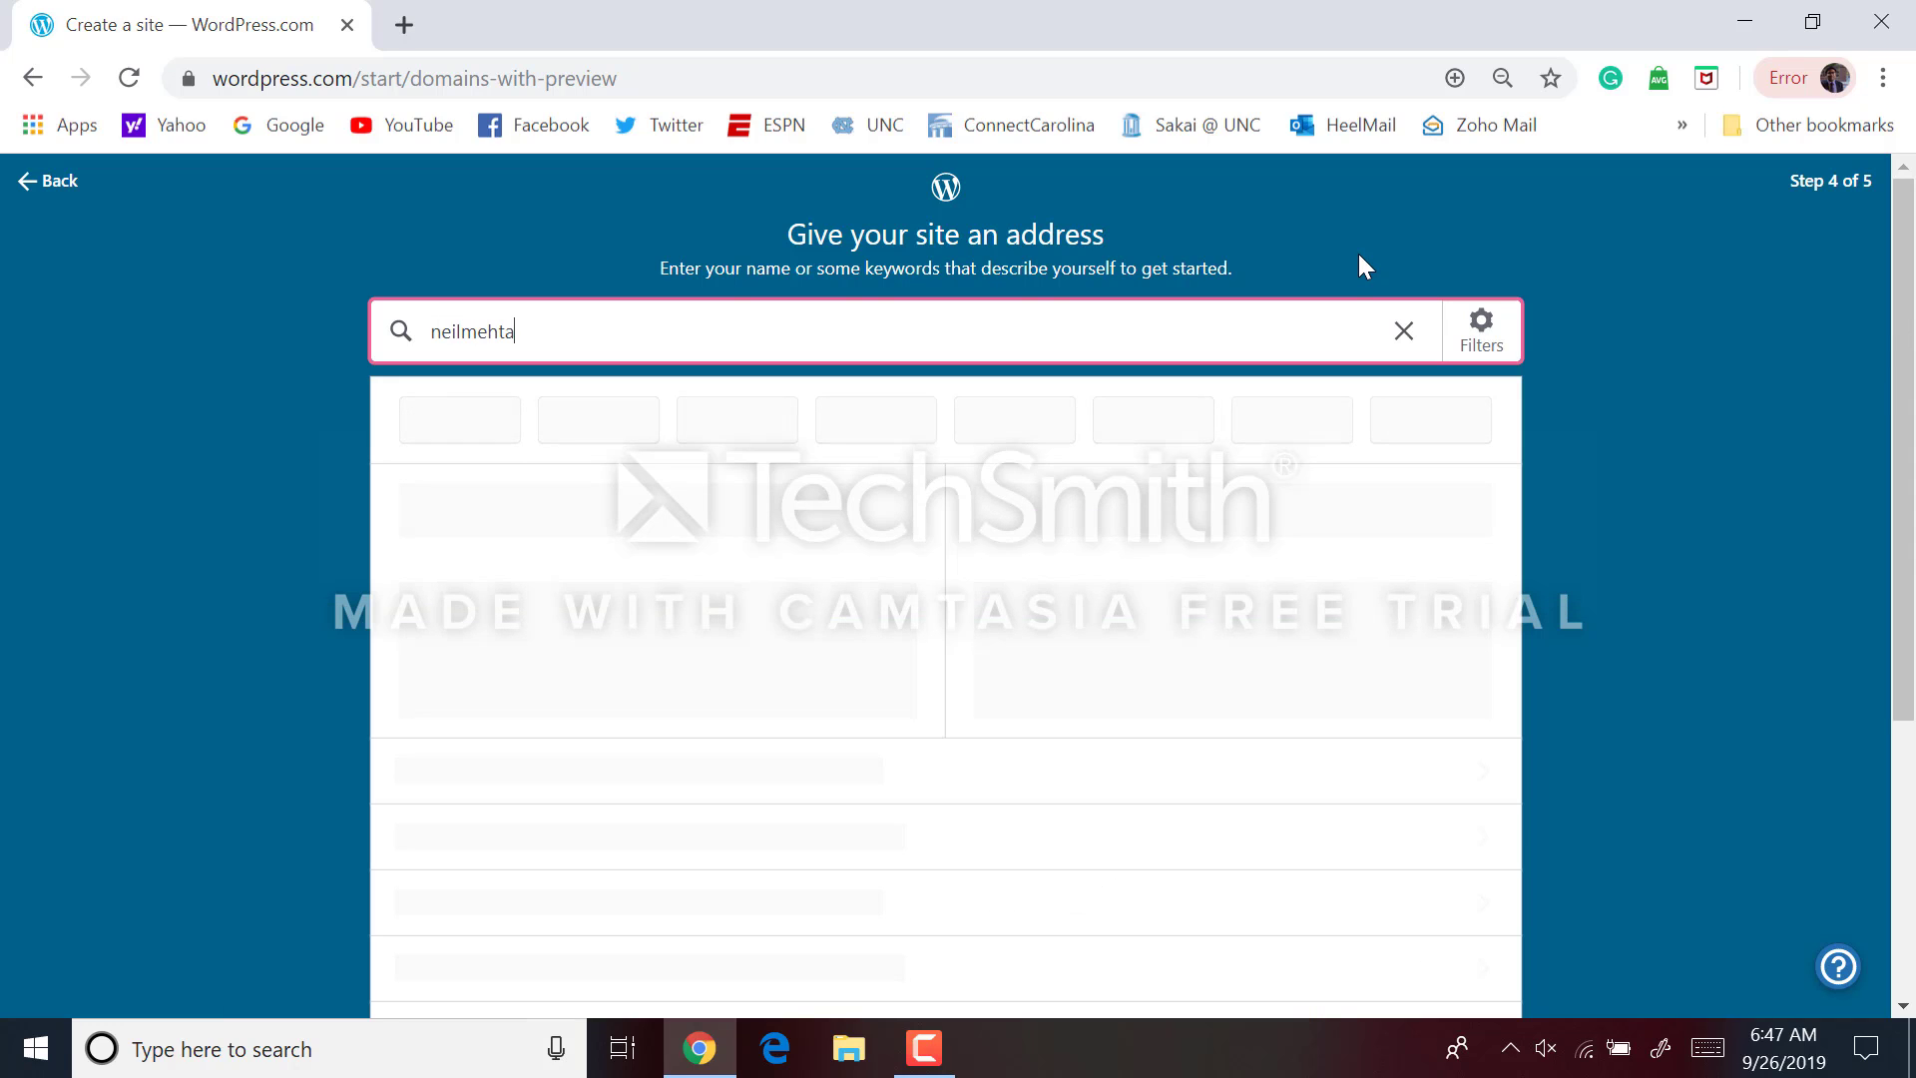
Select the free .wordpress.com address built from the owner's name and start with the free plan
type("engineer")
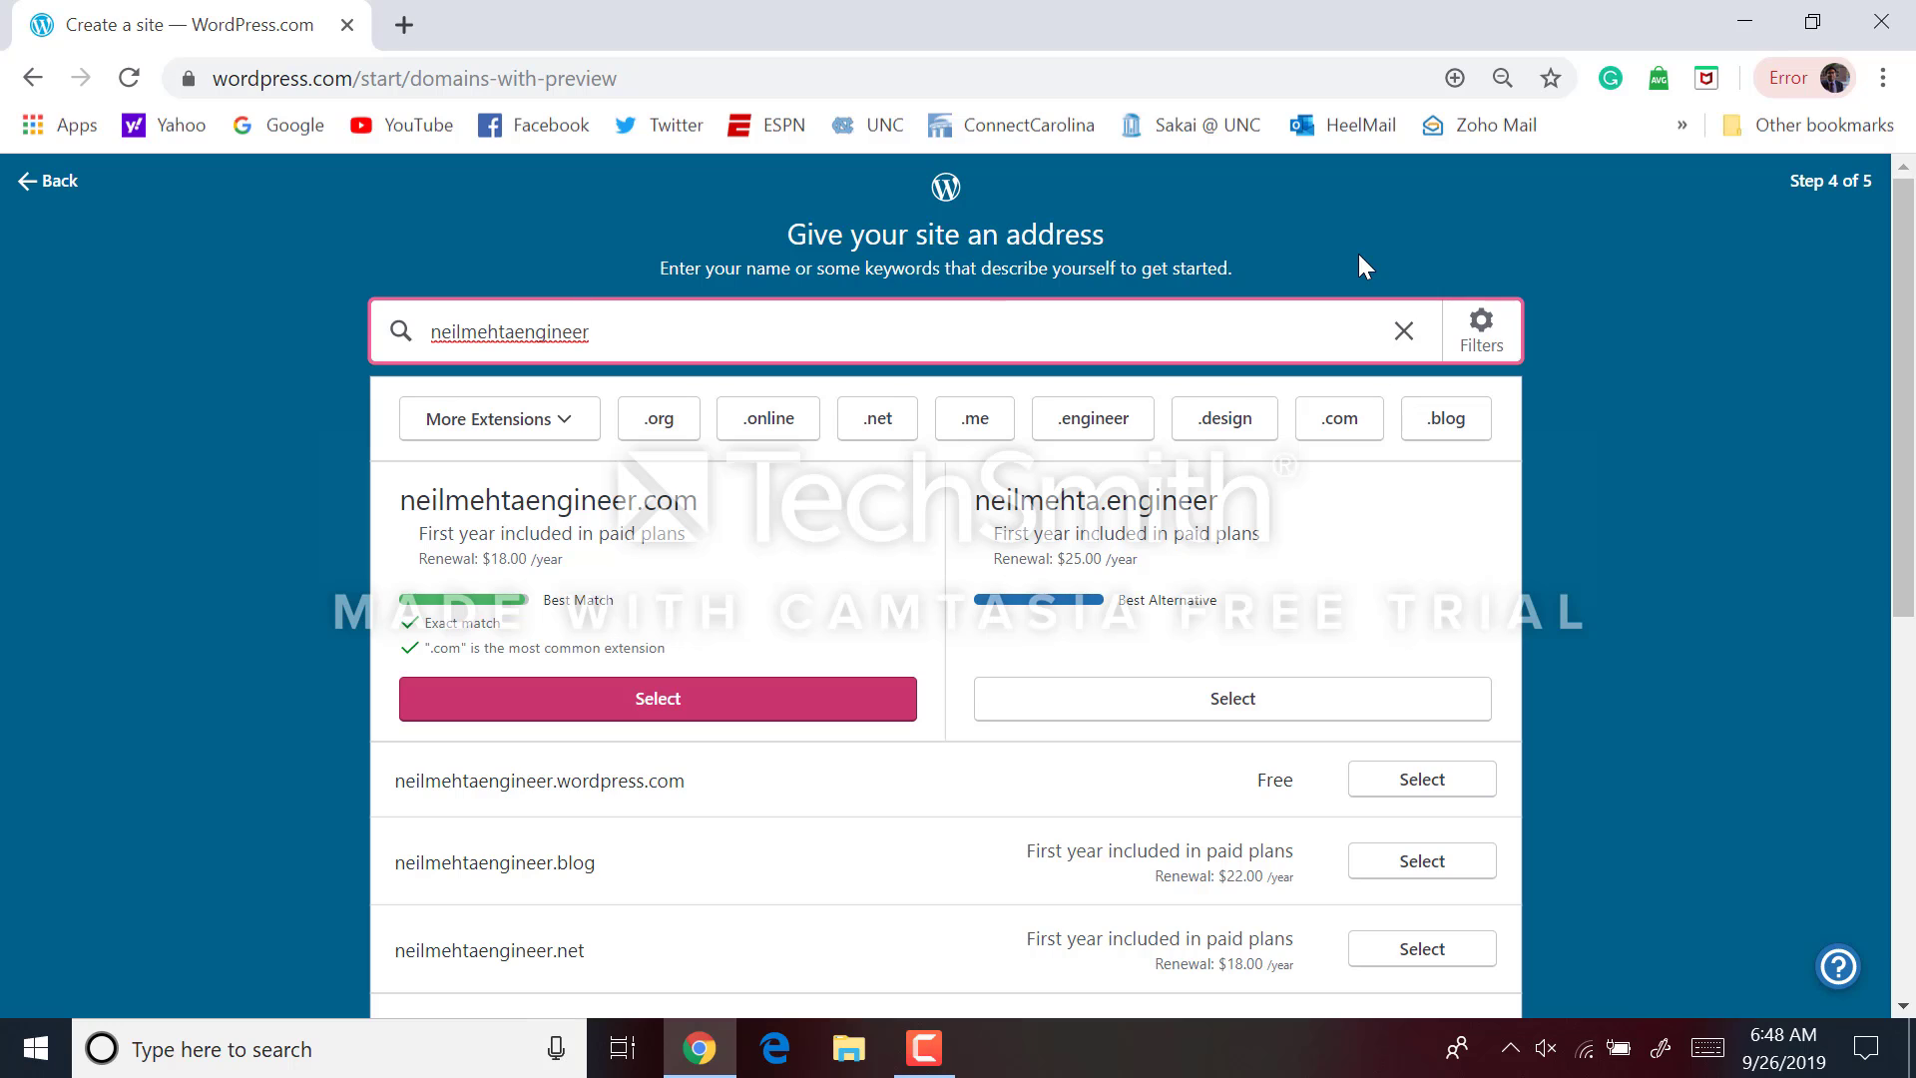
scroll(1198, 499, "down", 1)
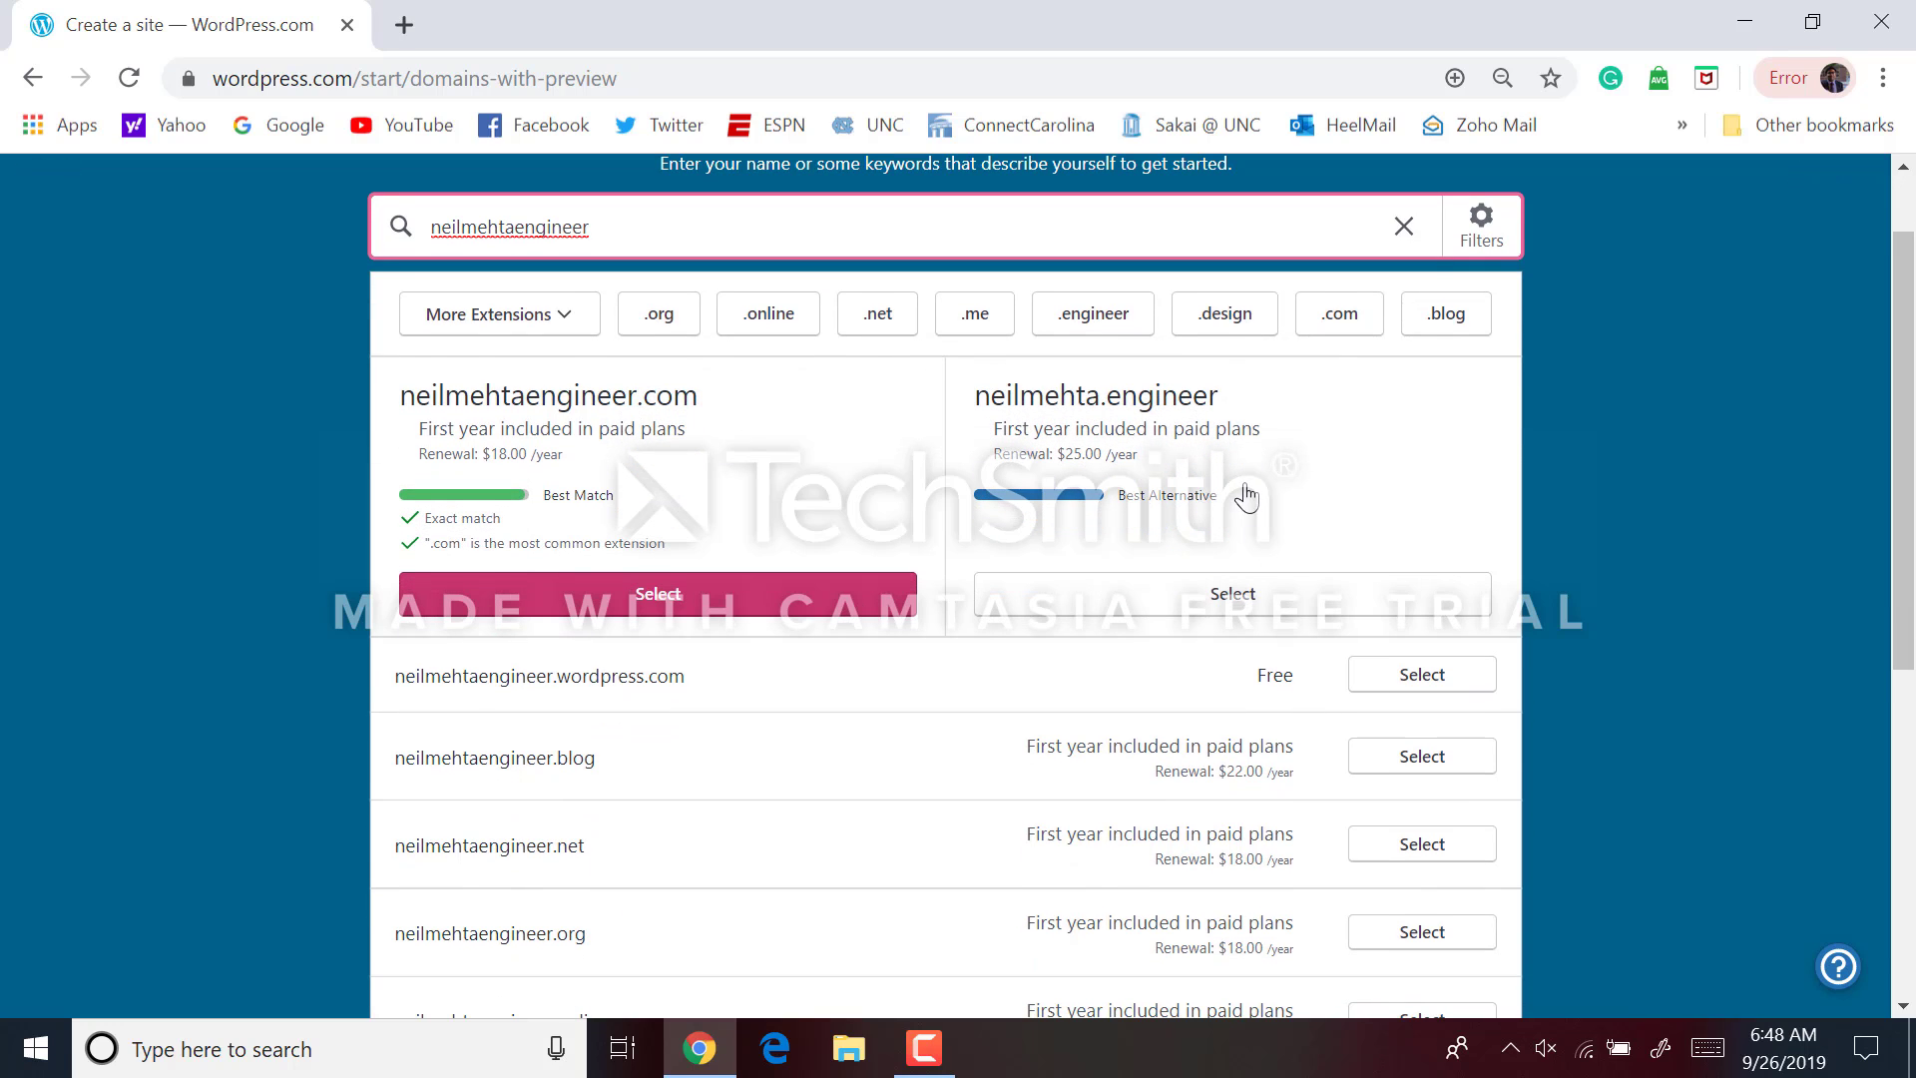
scroll(1047, 642, "down", 1)
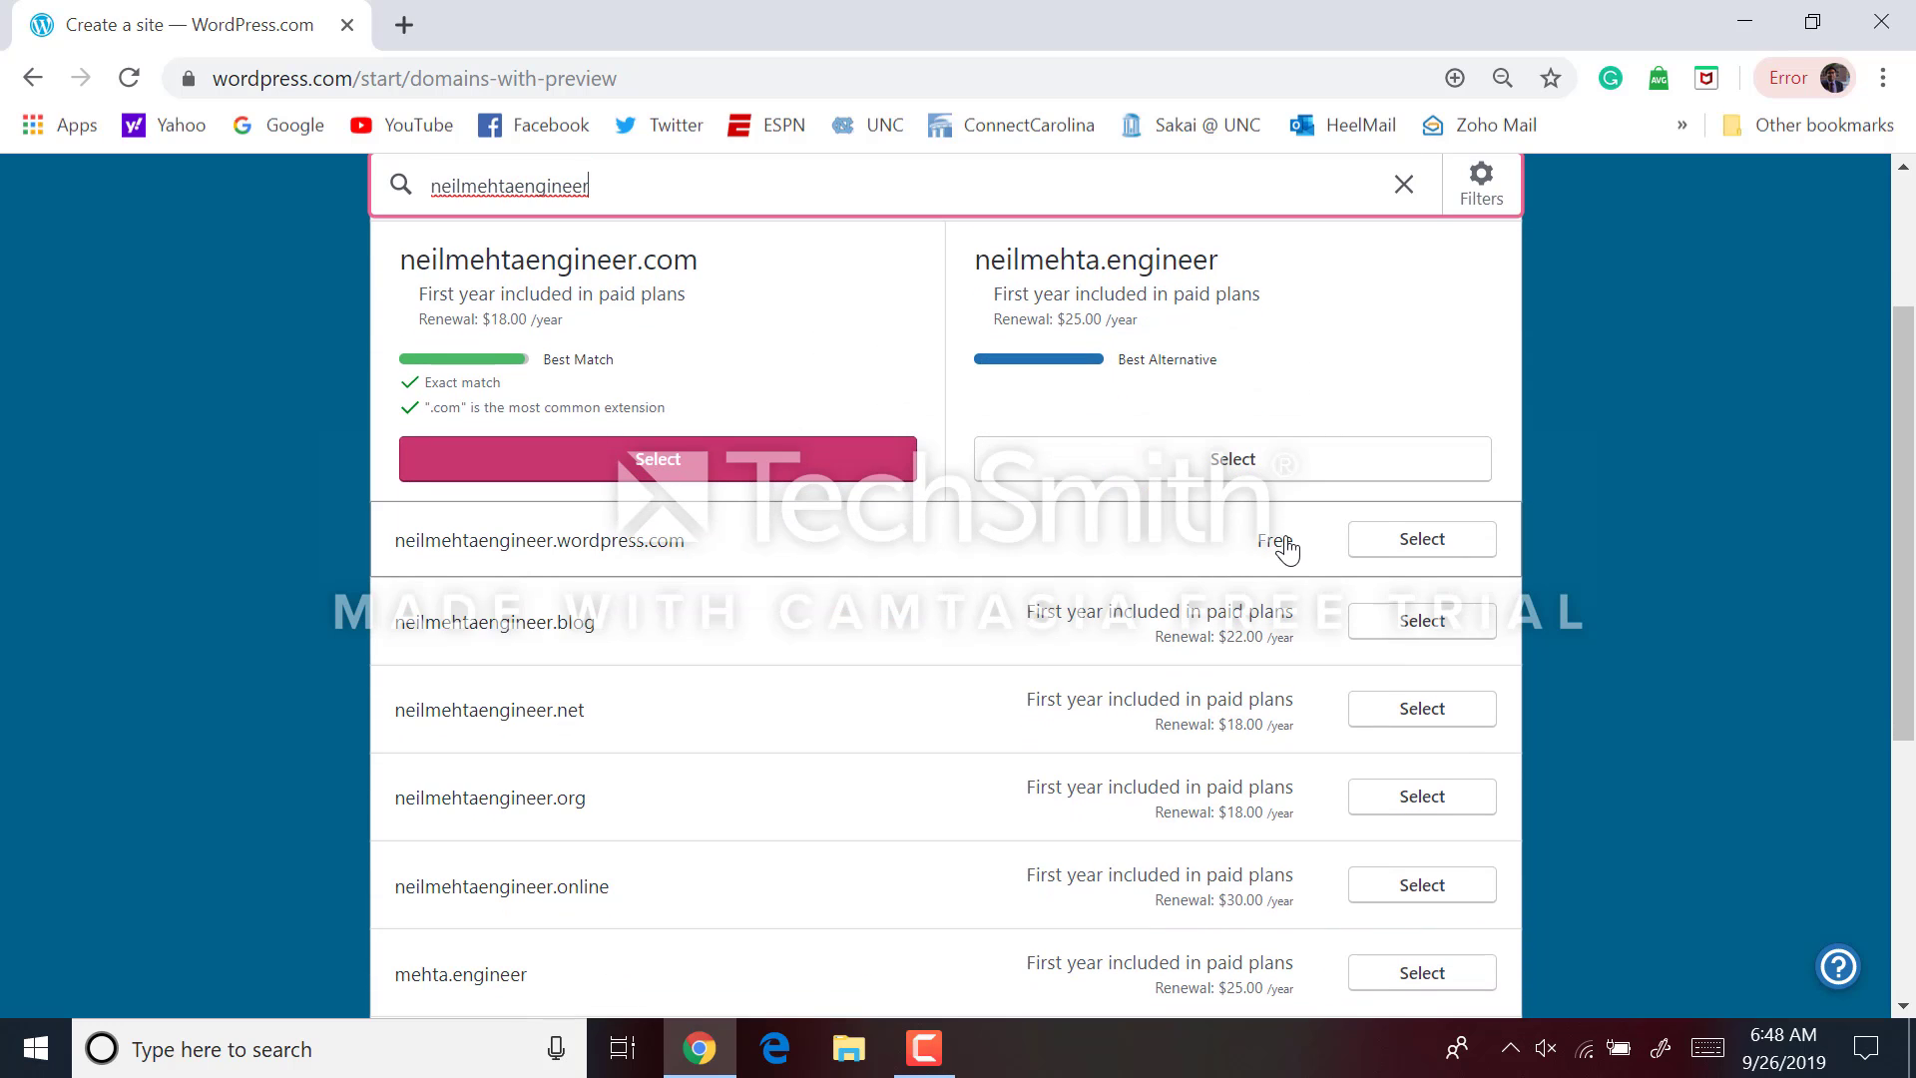
left_click(1369, 543)
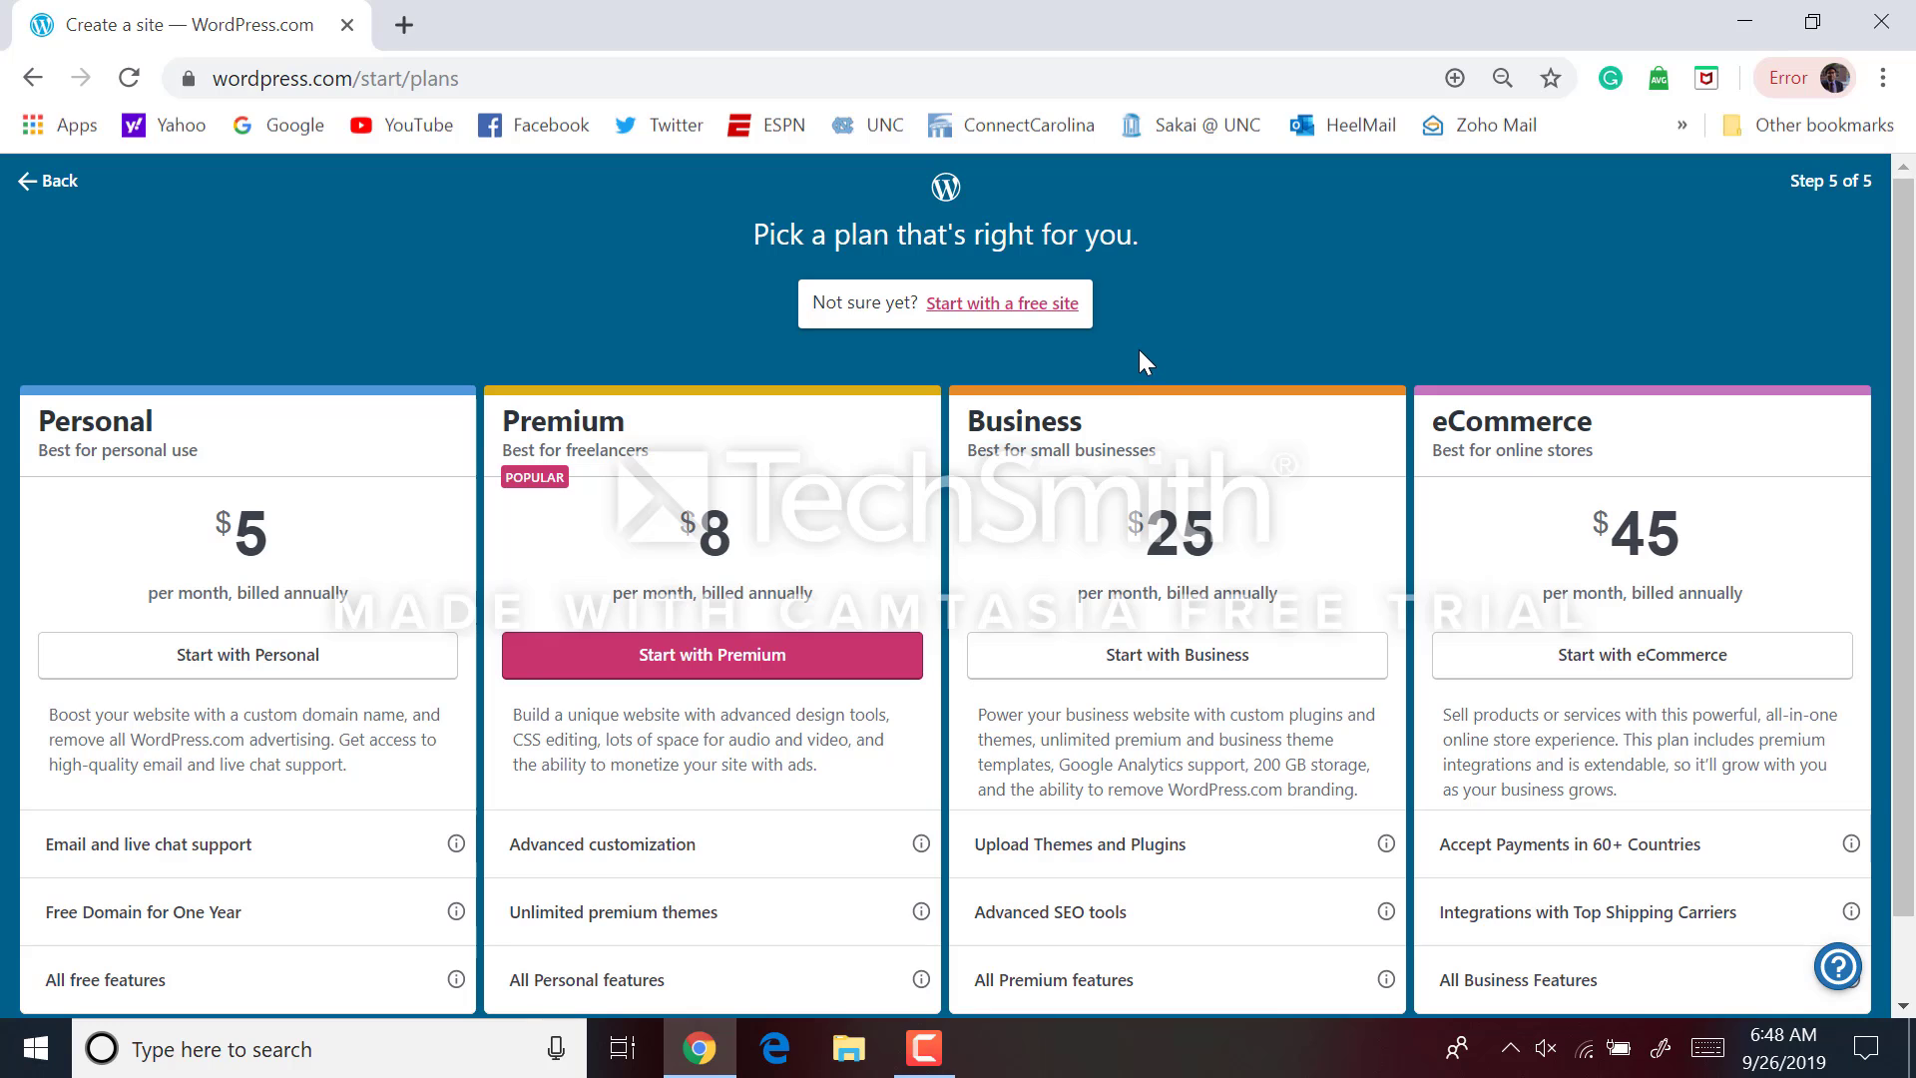
left_click(1015, 305)
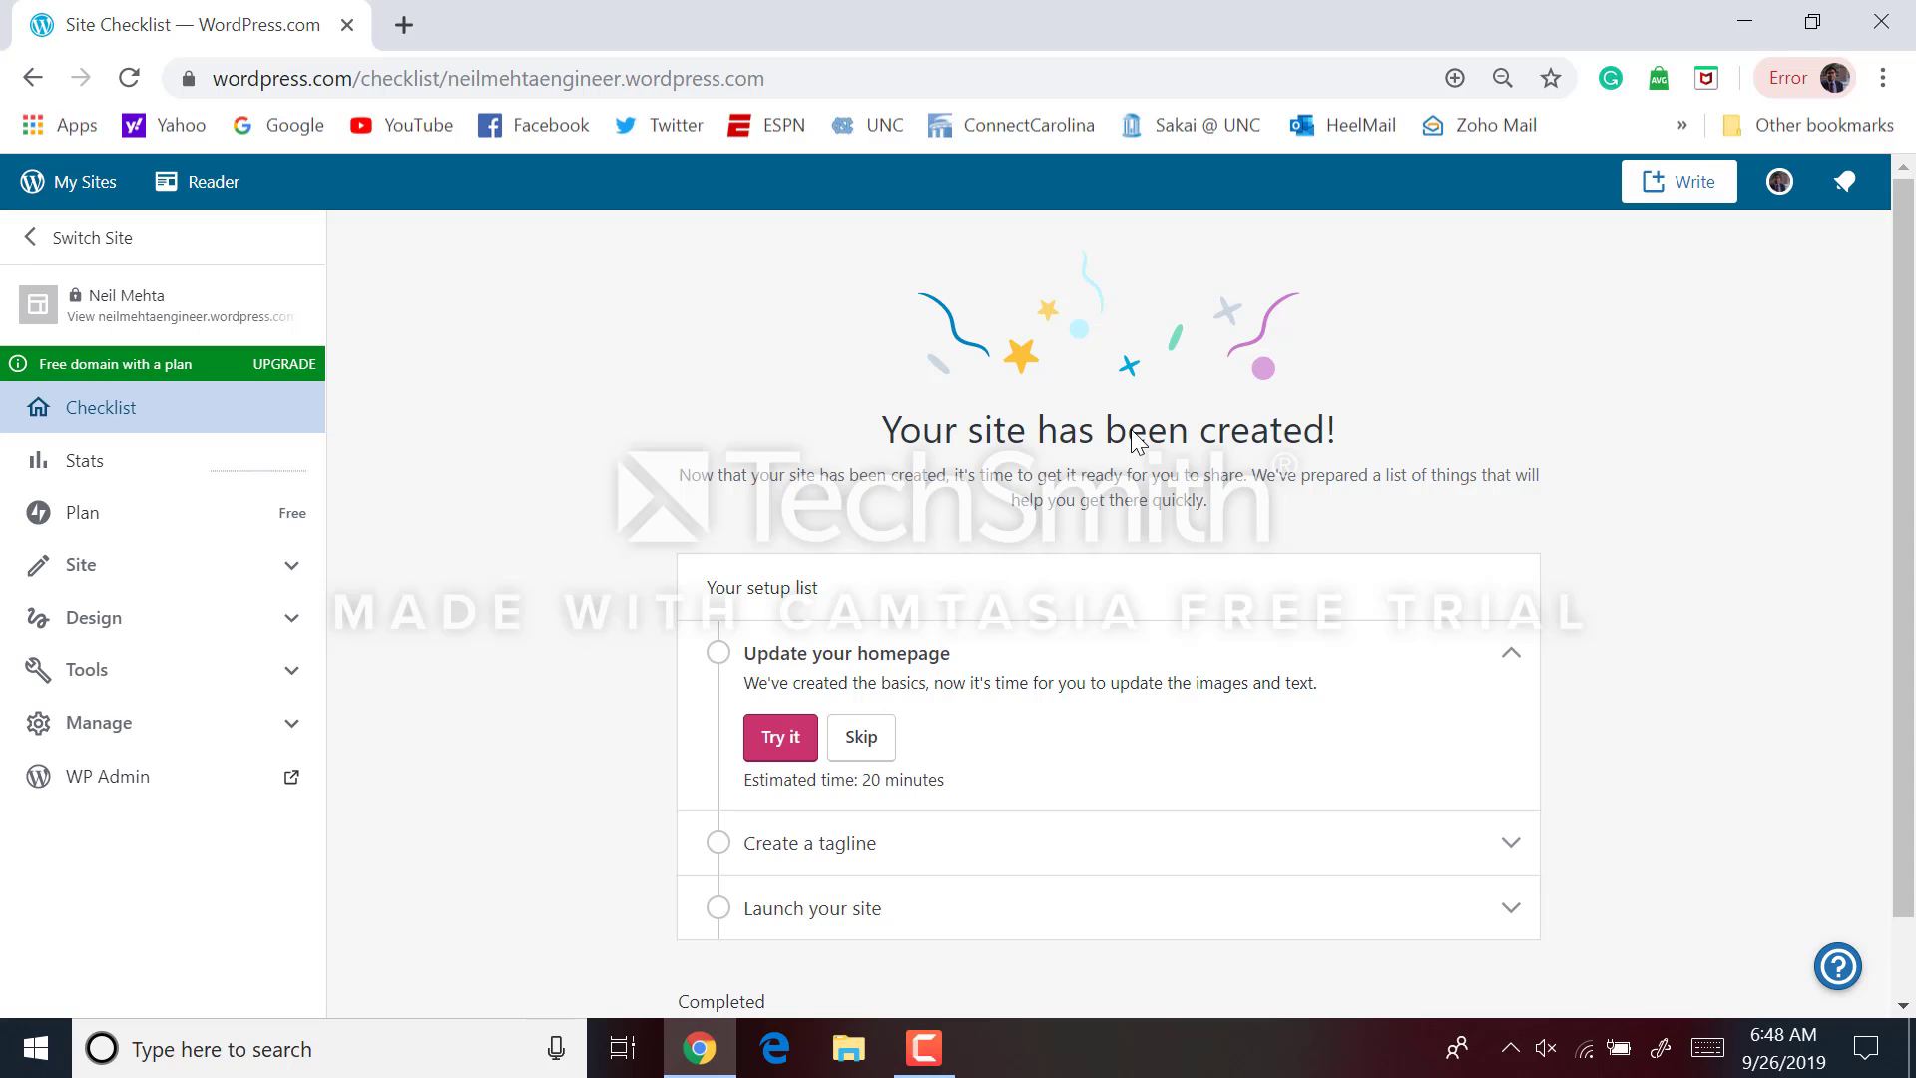
Open the homepage in the block editor via Update your homepage on the checklist
scroll(1133, 434, "down", 1)
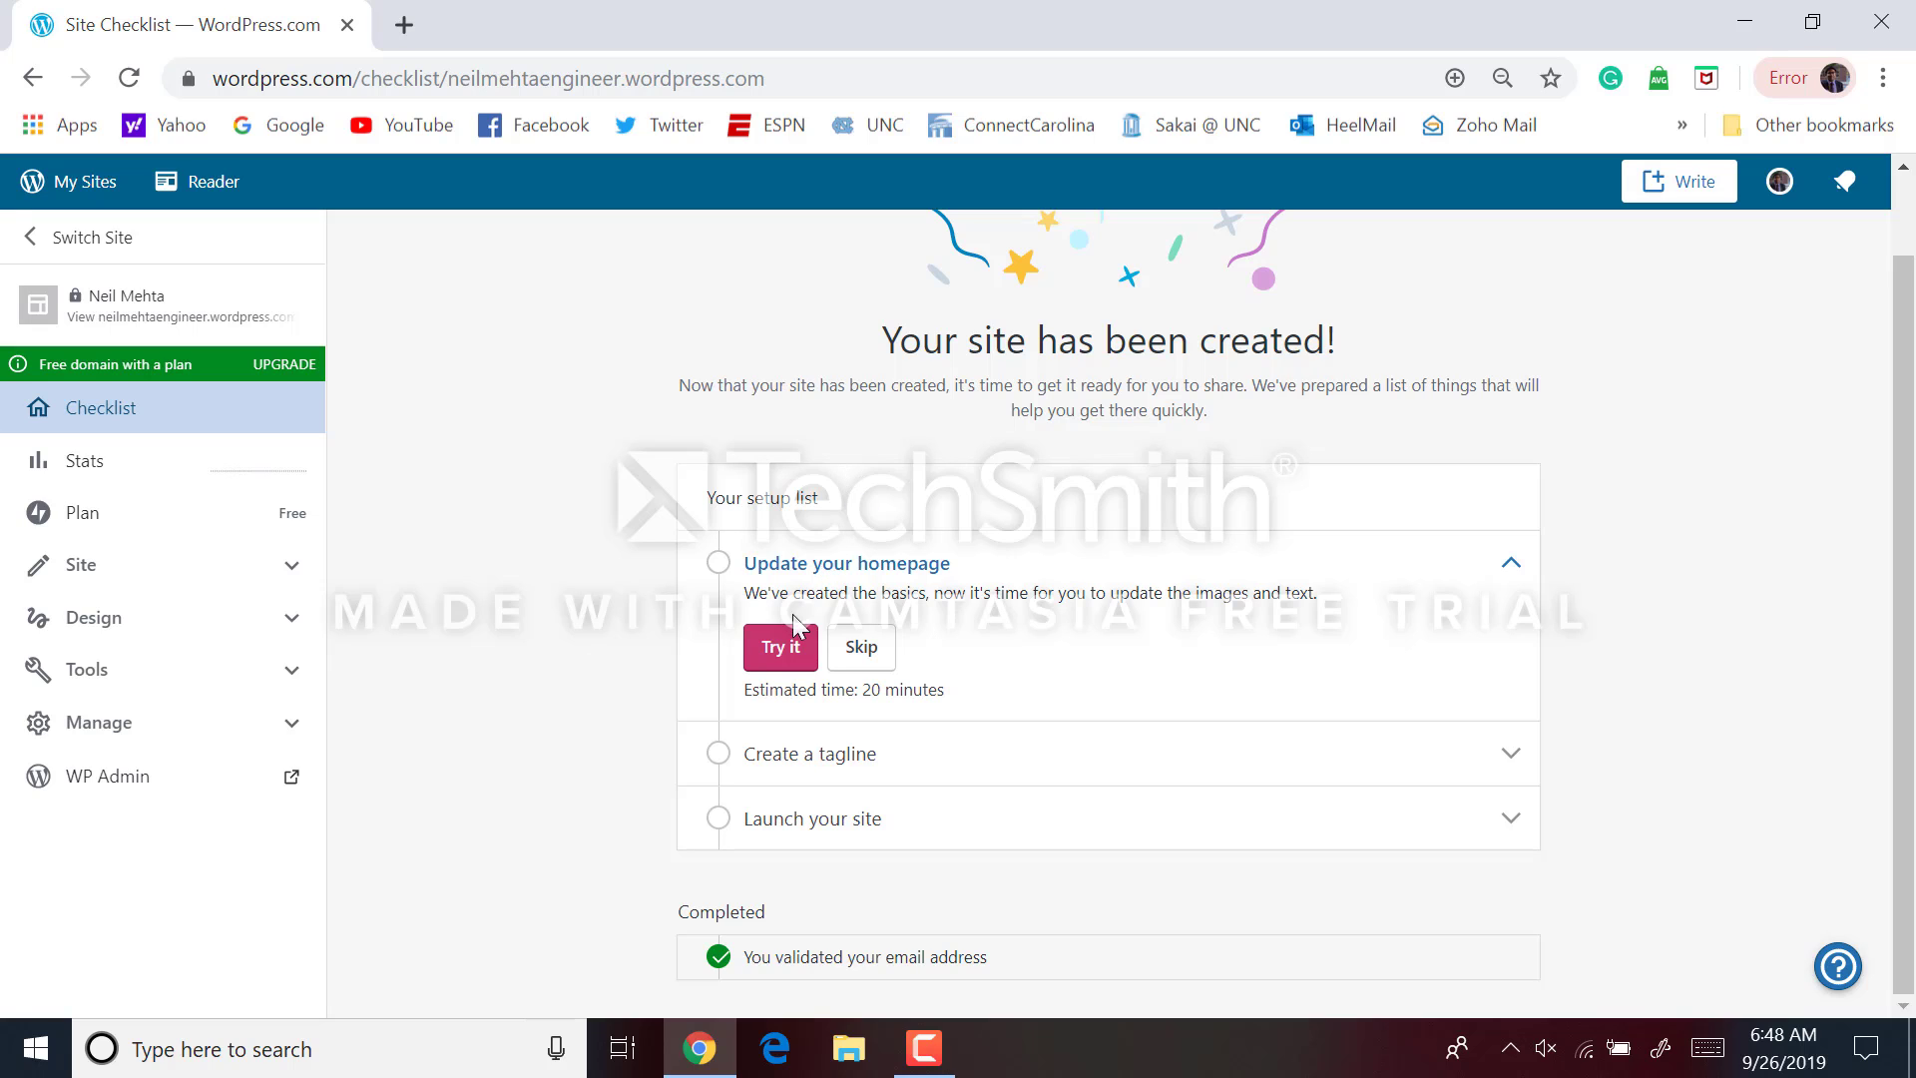
left_click(782, 647)
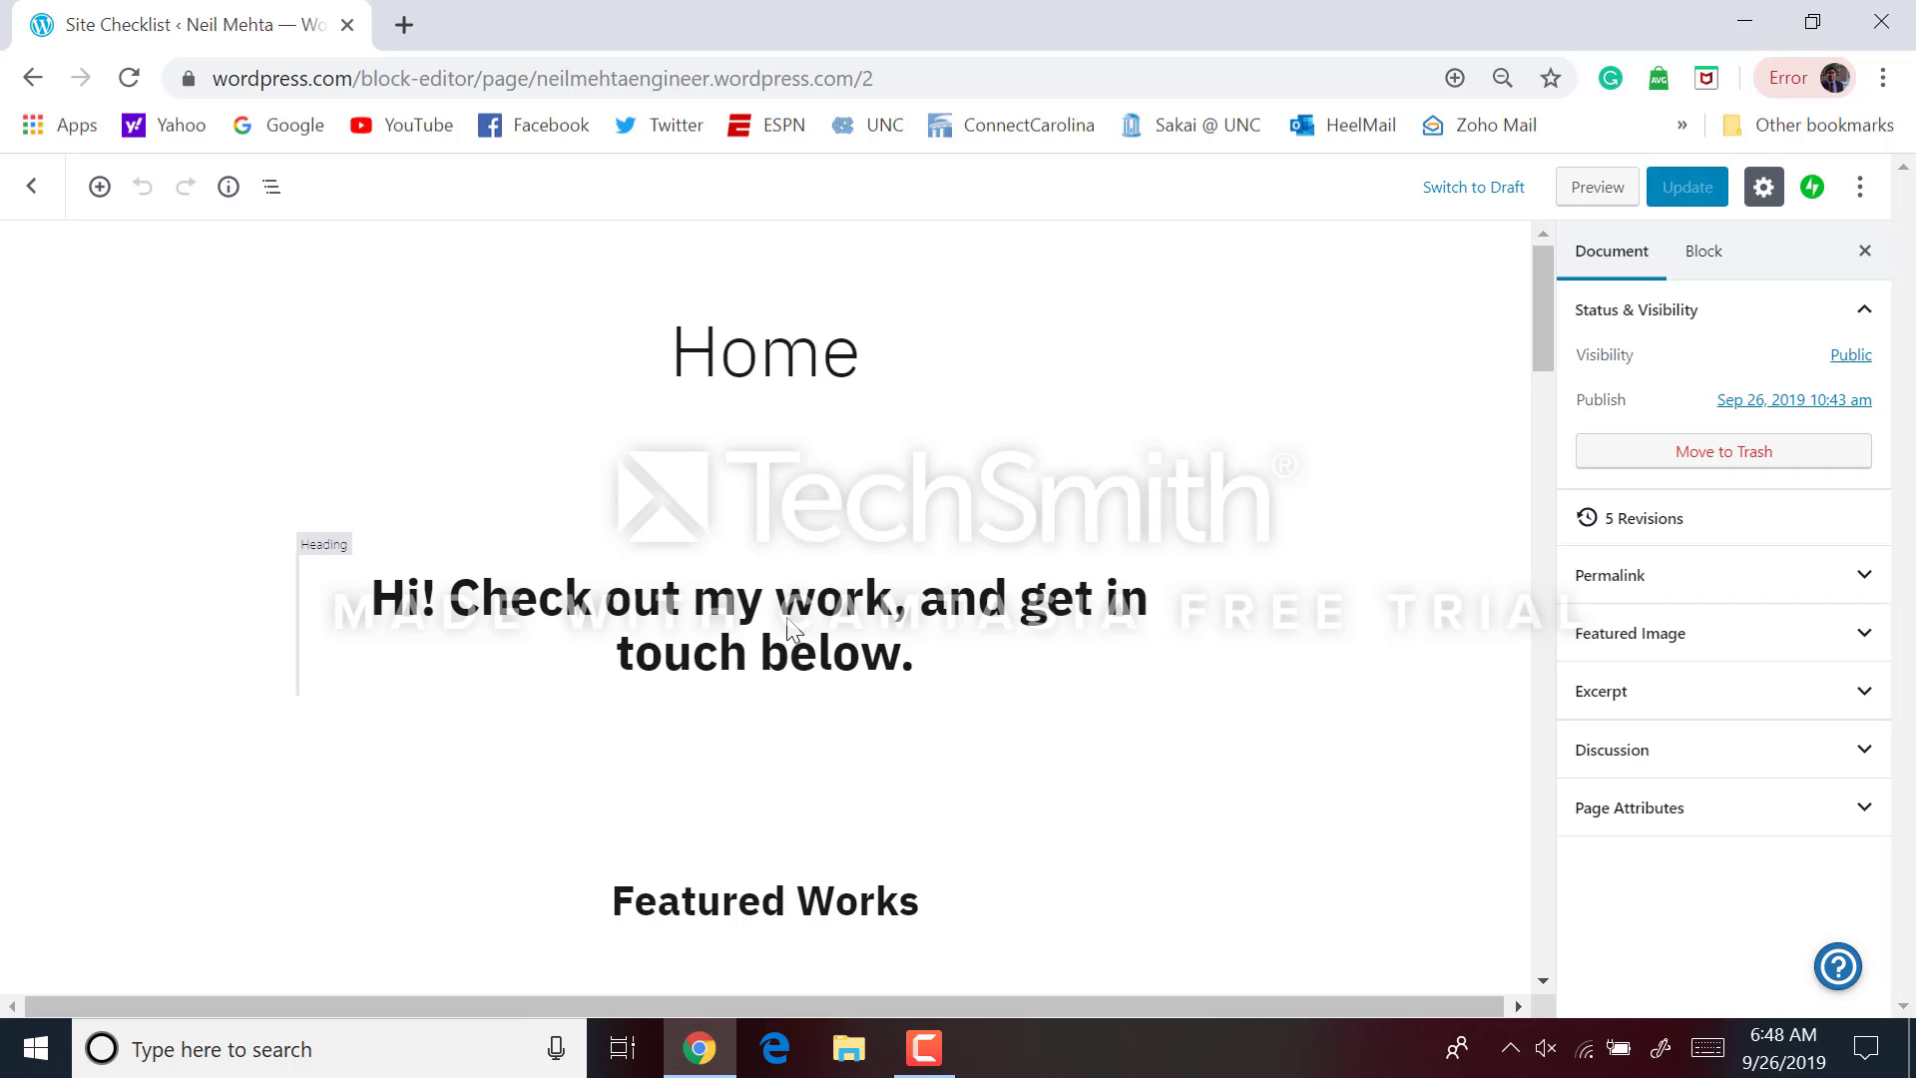
Retitle the page from 'Home' to the owner's name followed by 'Portfolio'
left_click(757, 355)
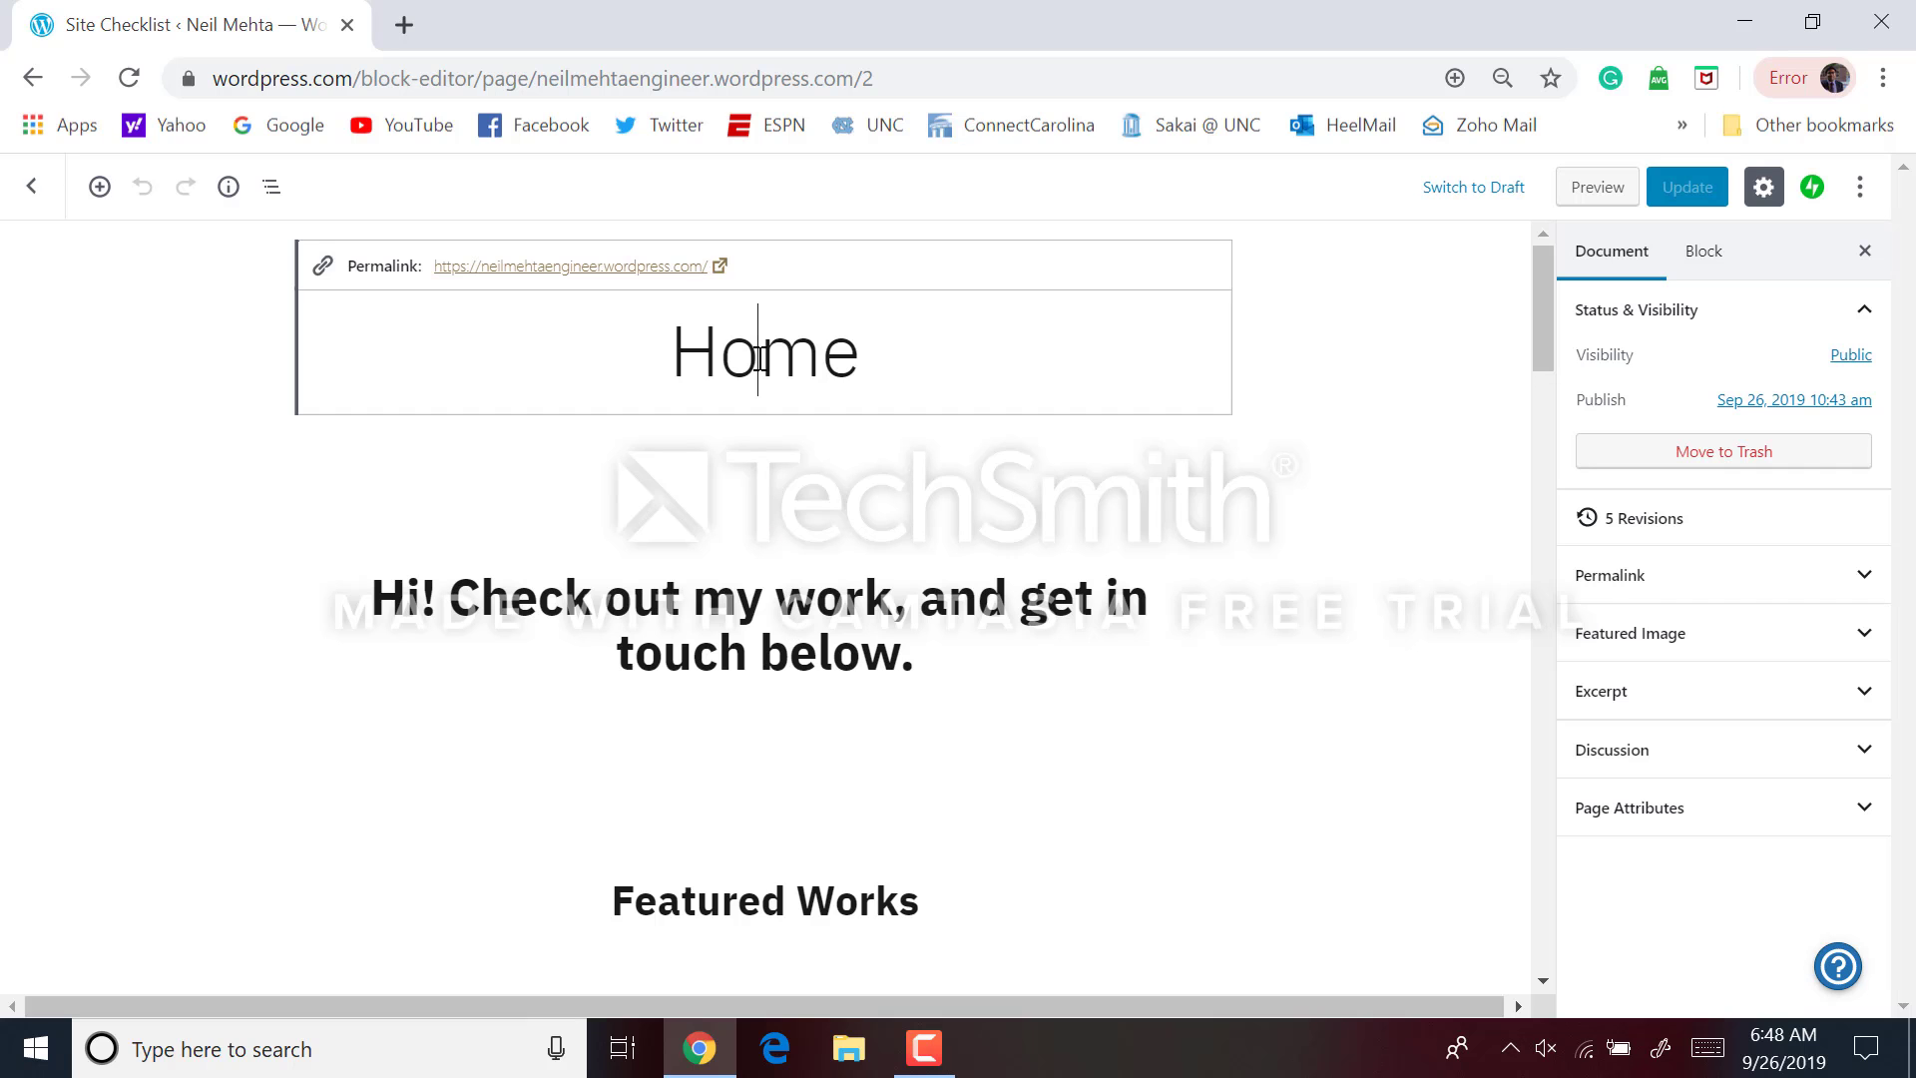
double_click(761, 358)
left_click(761, 358)
key("BackSpace")
key("BackSpace")
key("BackSpace")
key("BackSpace")
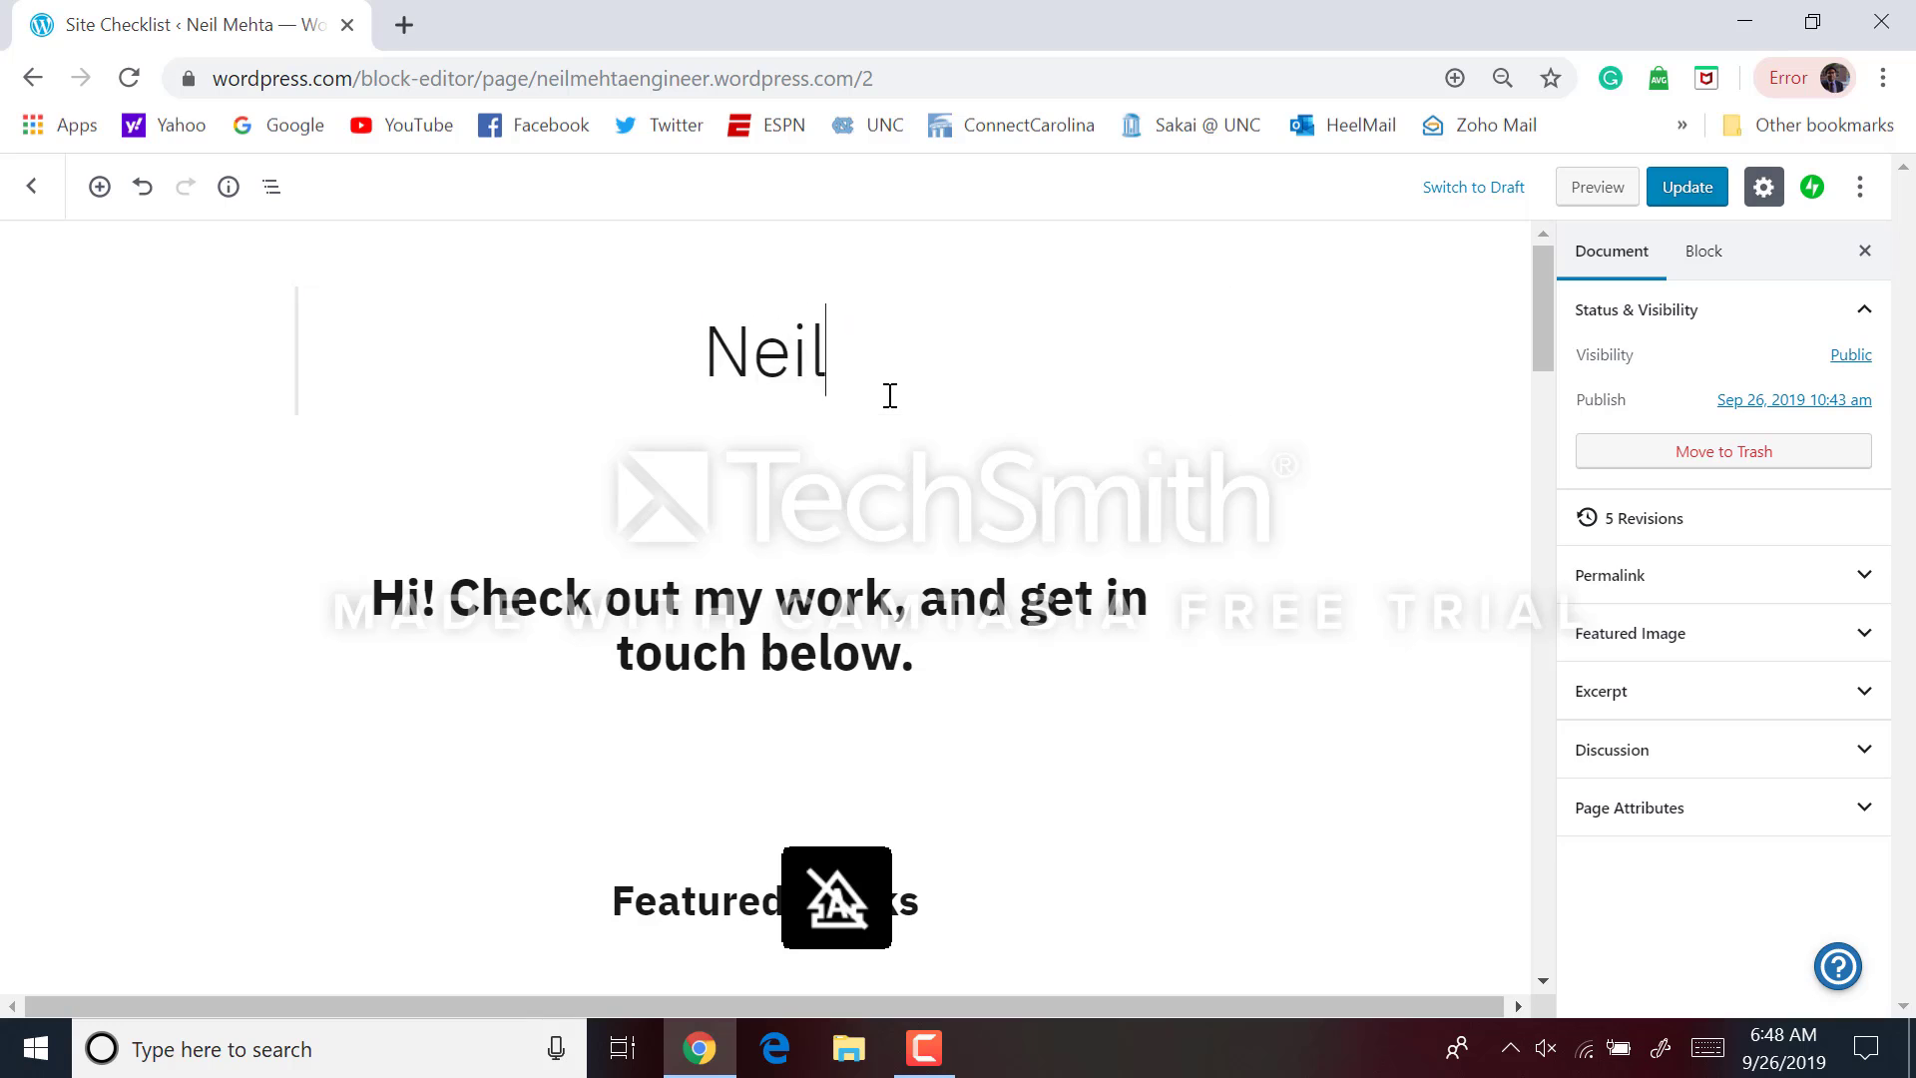
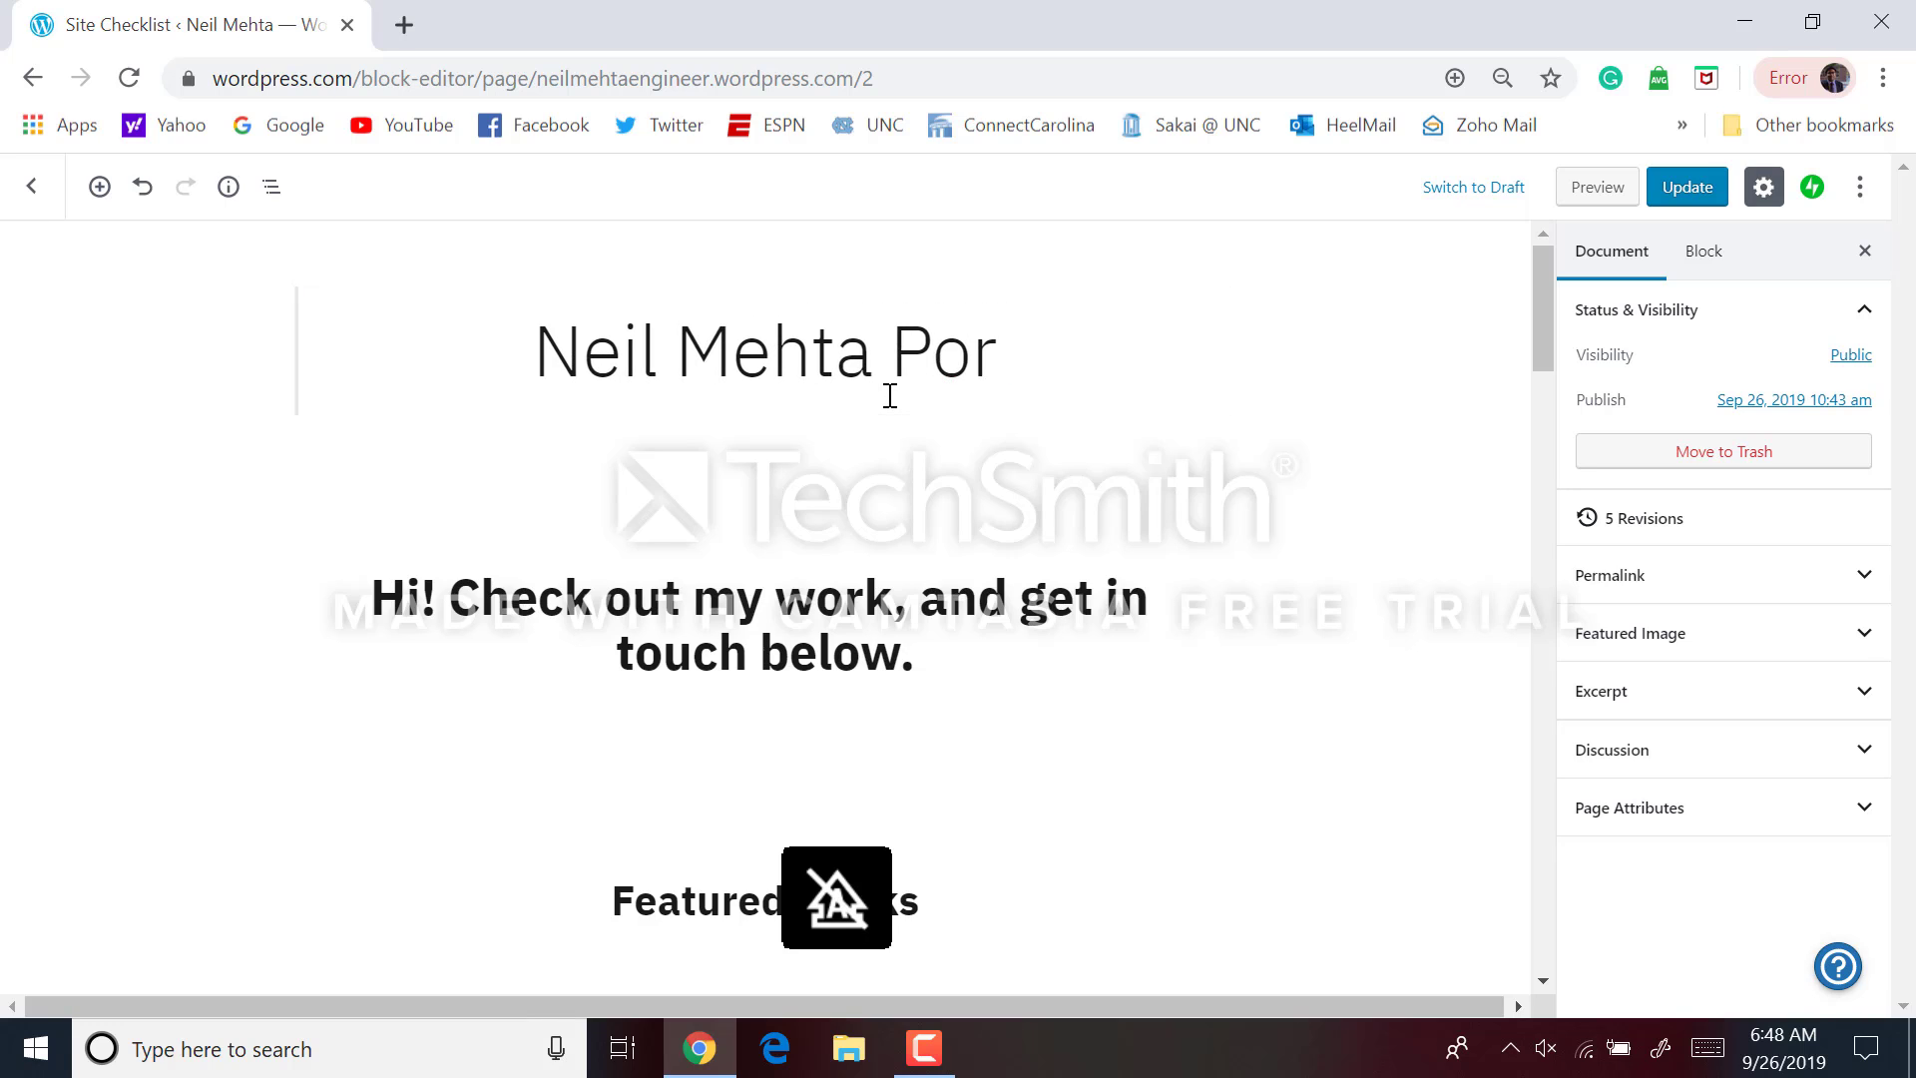
type("tfolio")
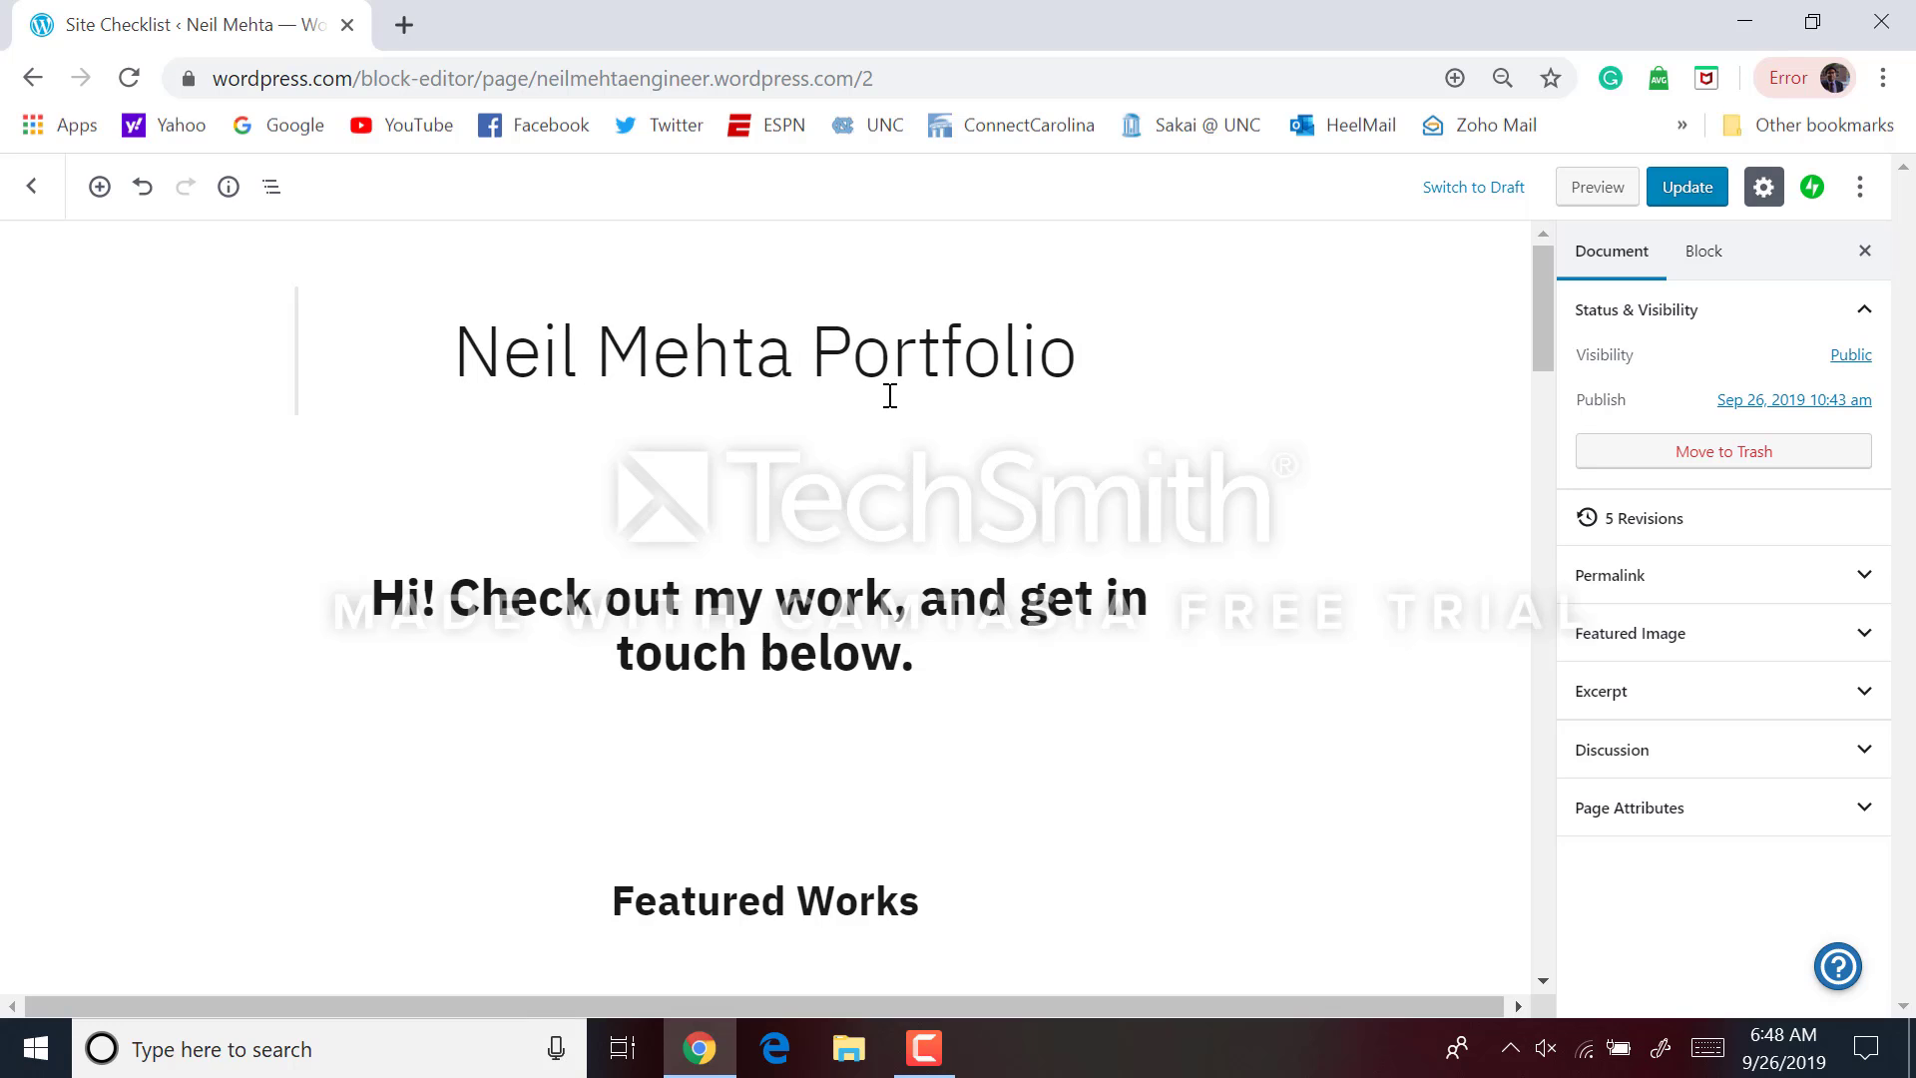
triple_click(858, 585)
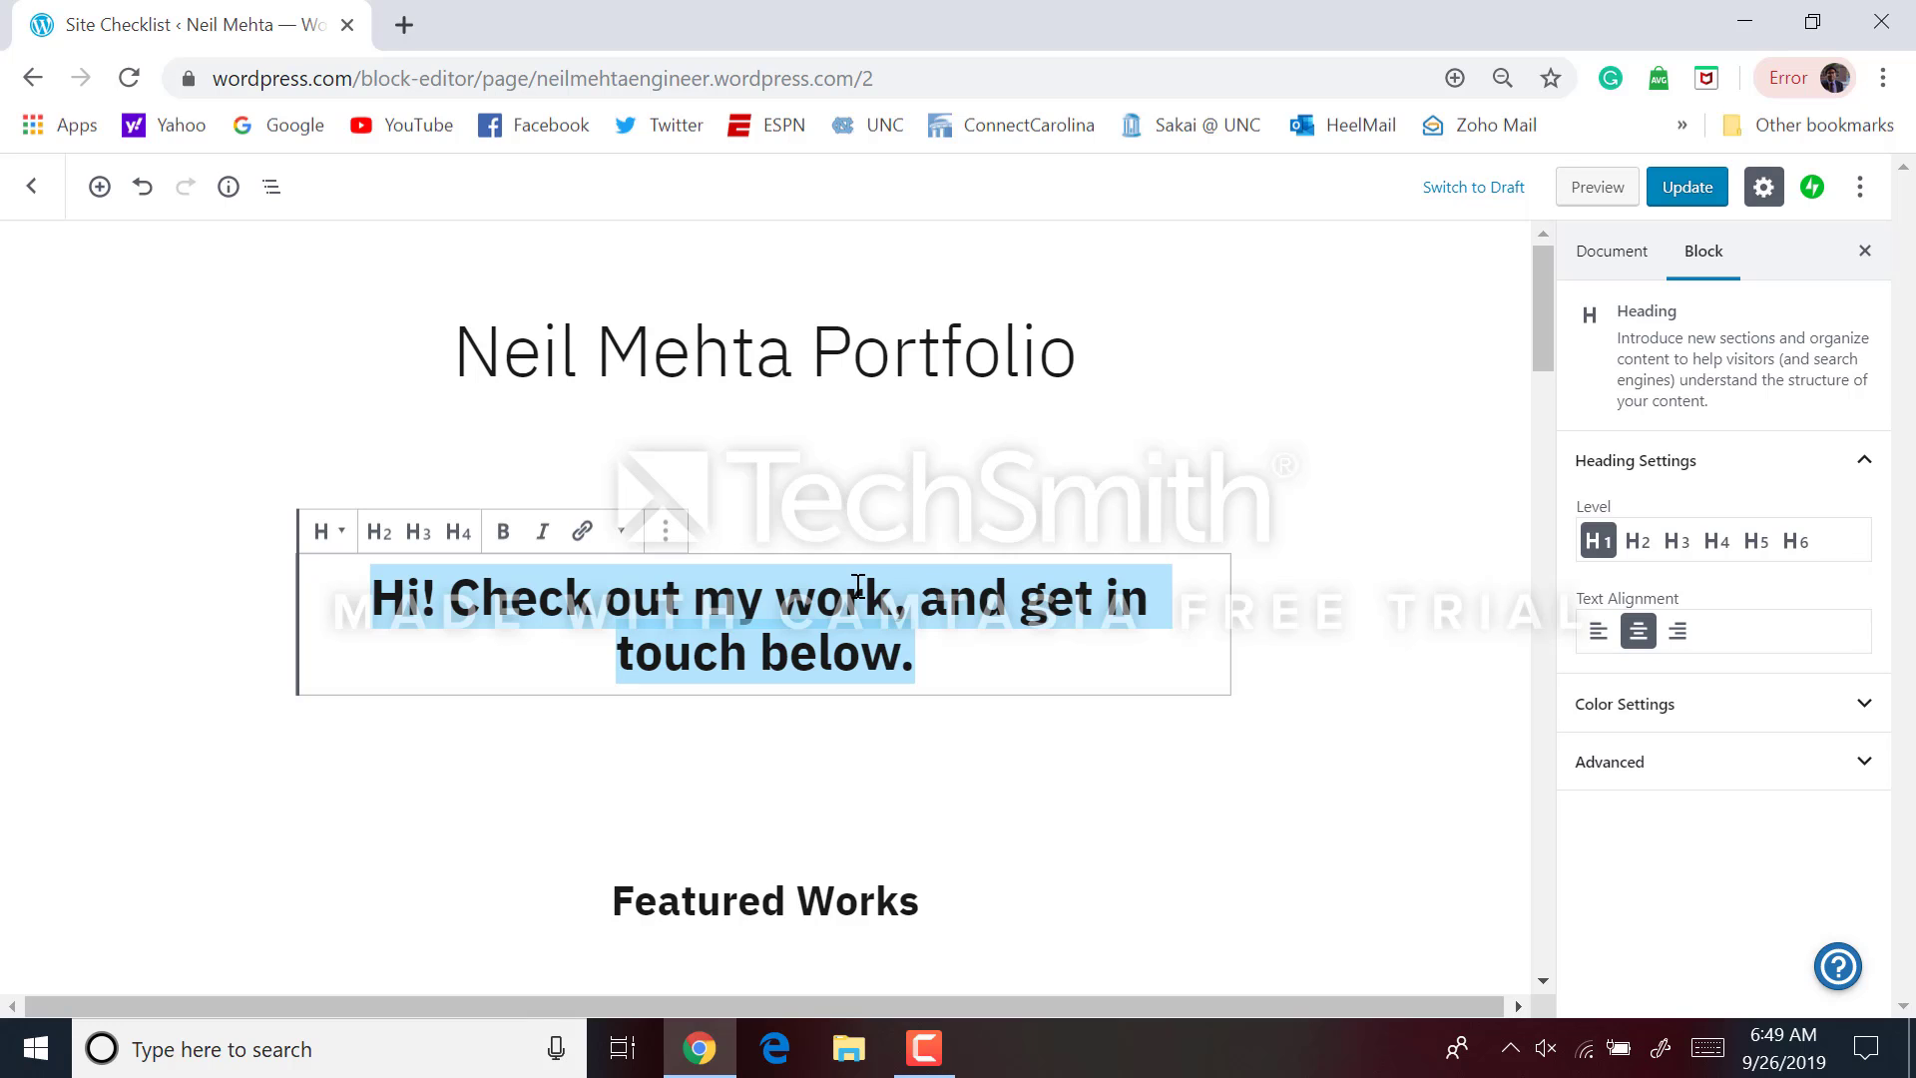
Replace the greeting heading text with 'Welcome! To my engineering work space!'
type("Welco")
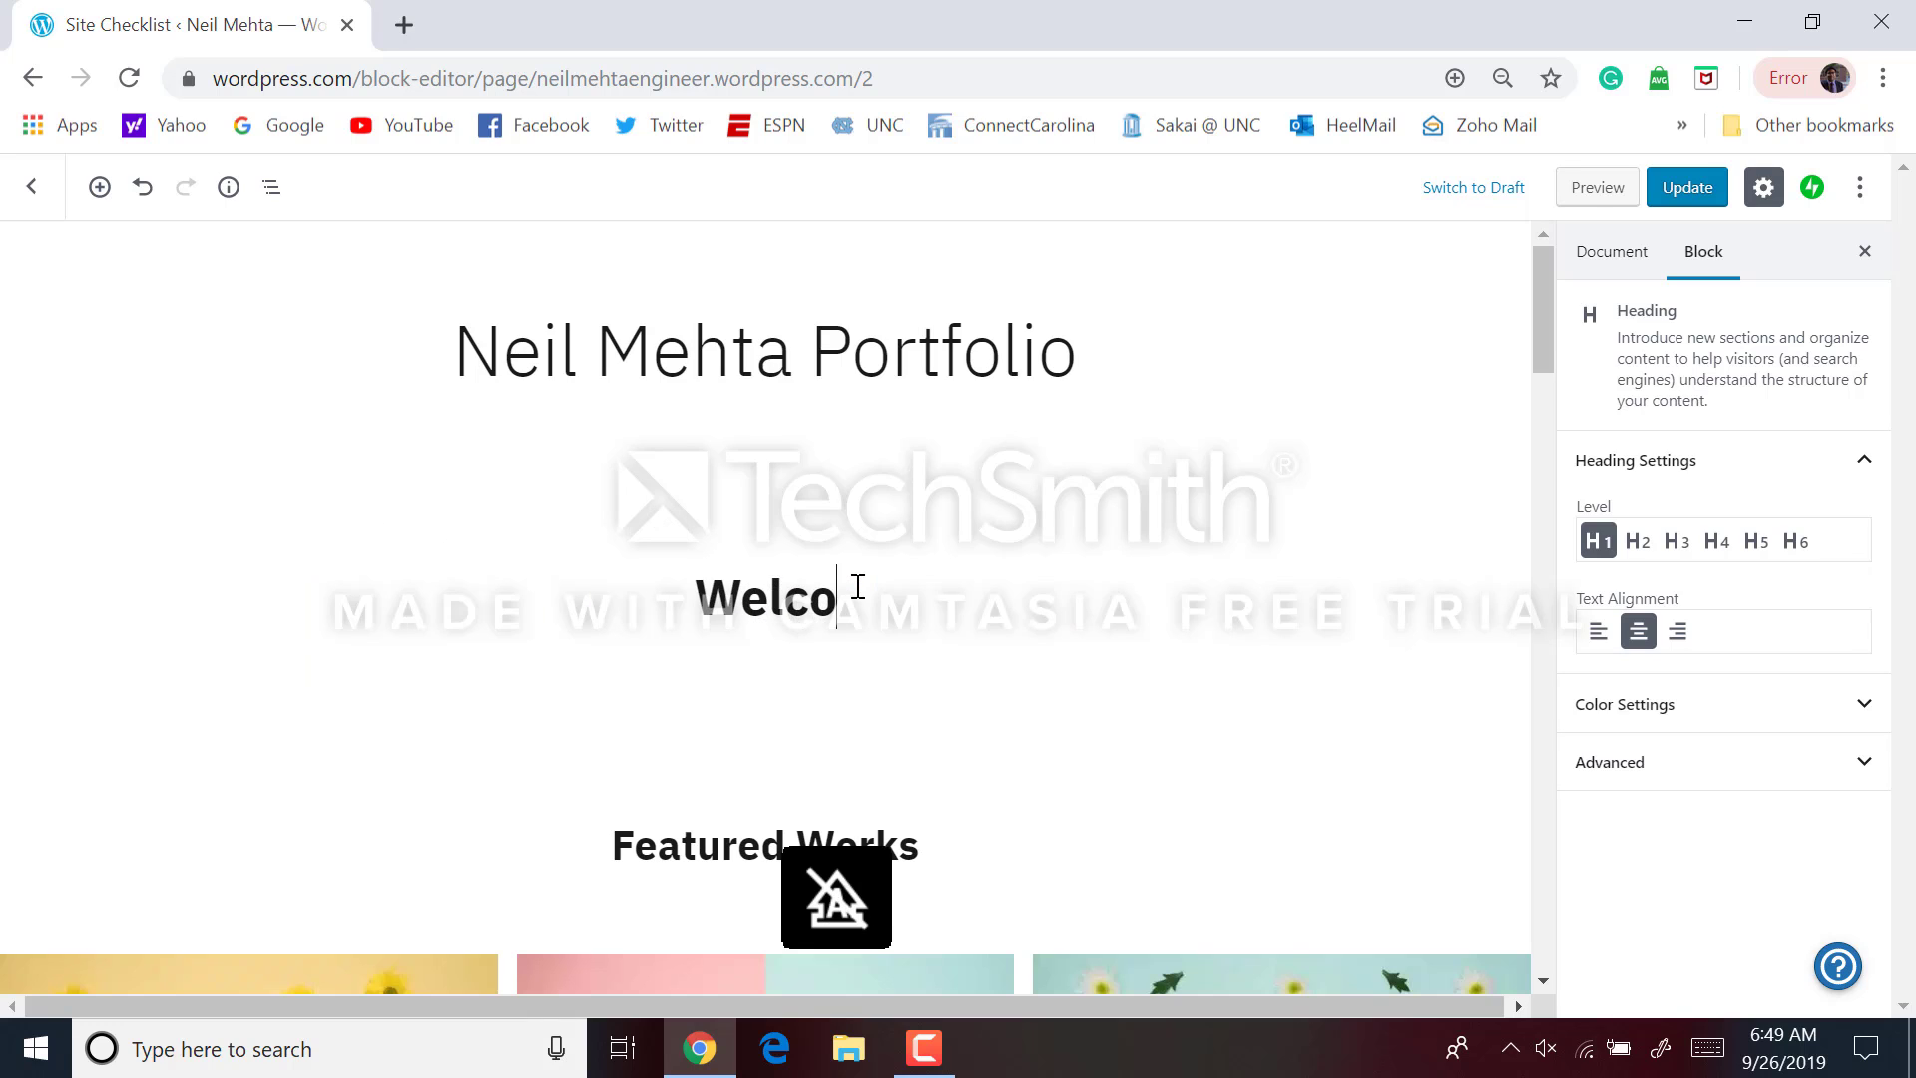
type("me! T")
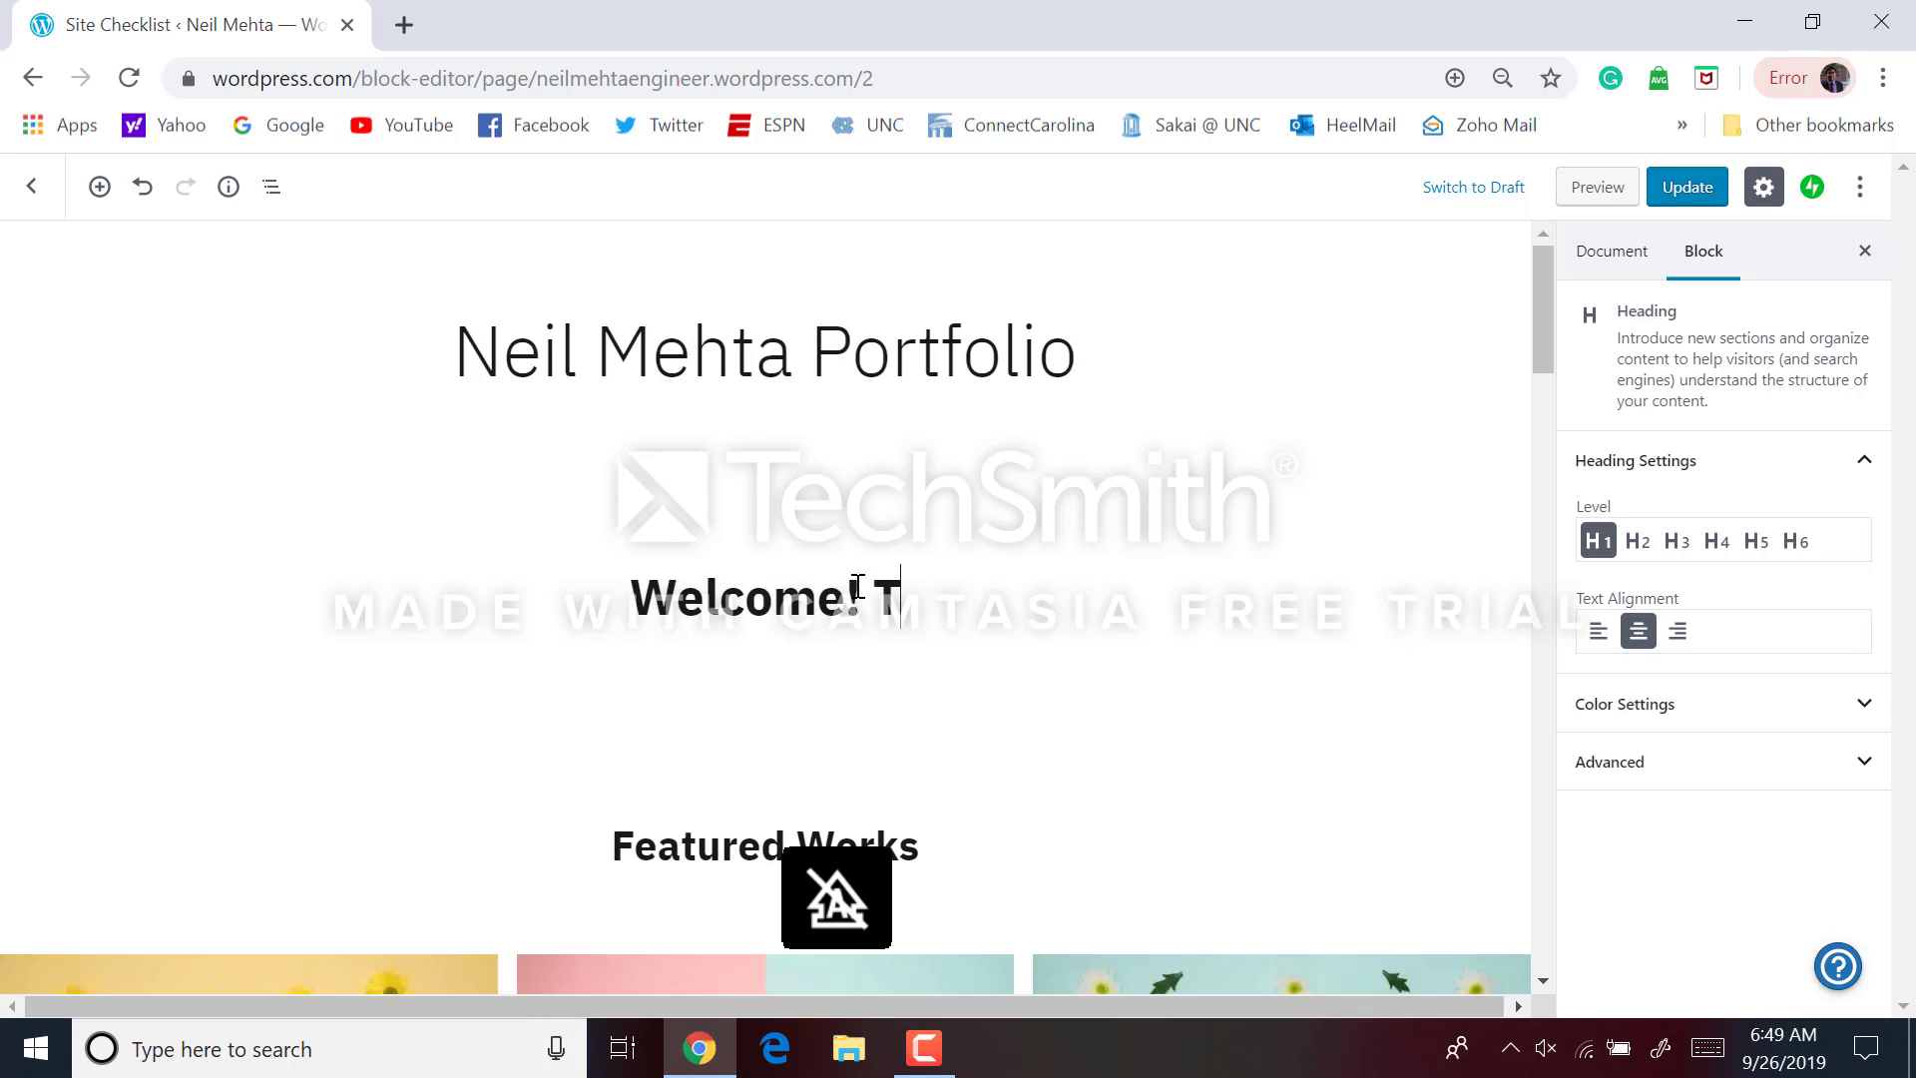
type("o my engin")
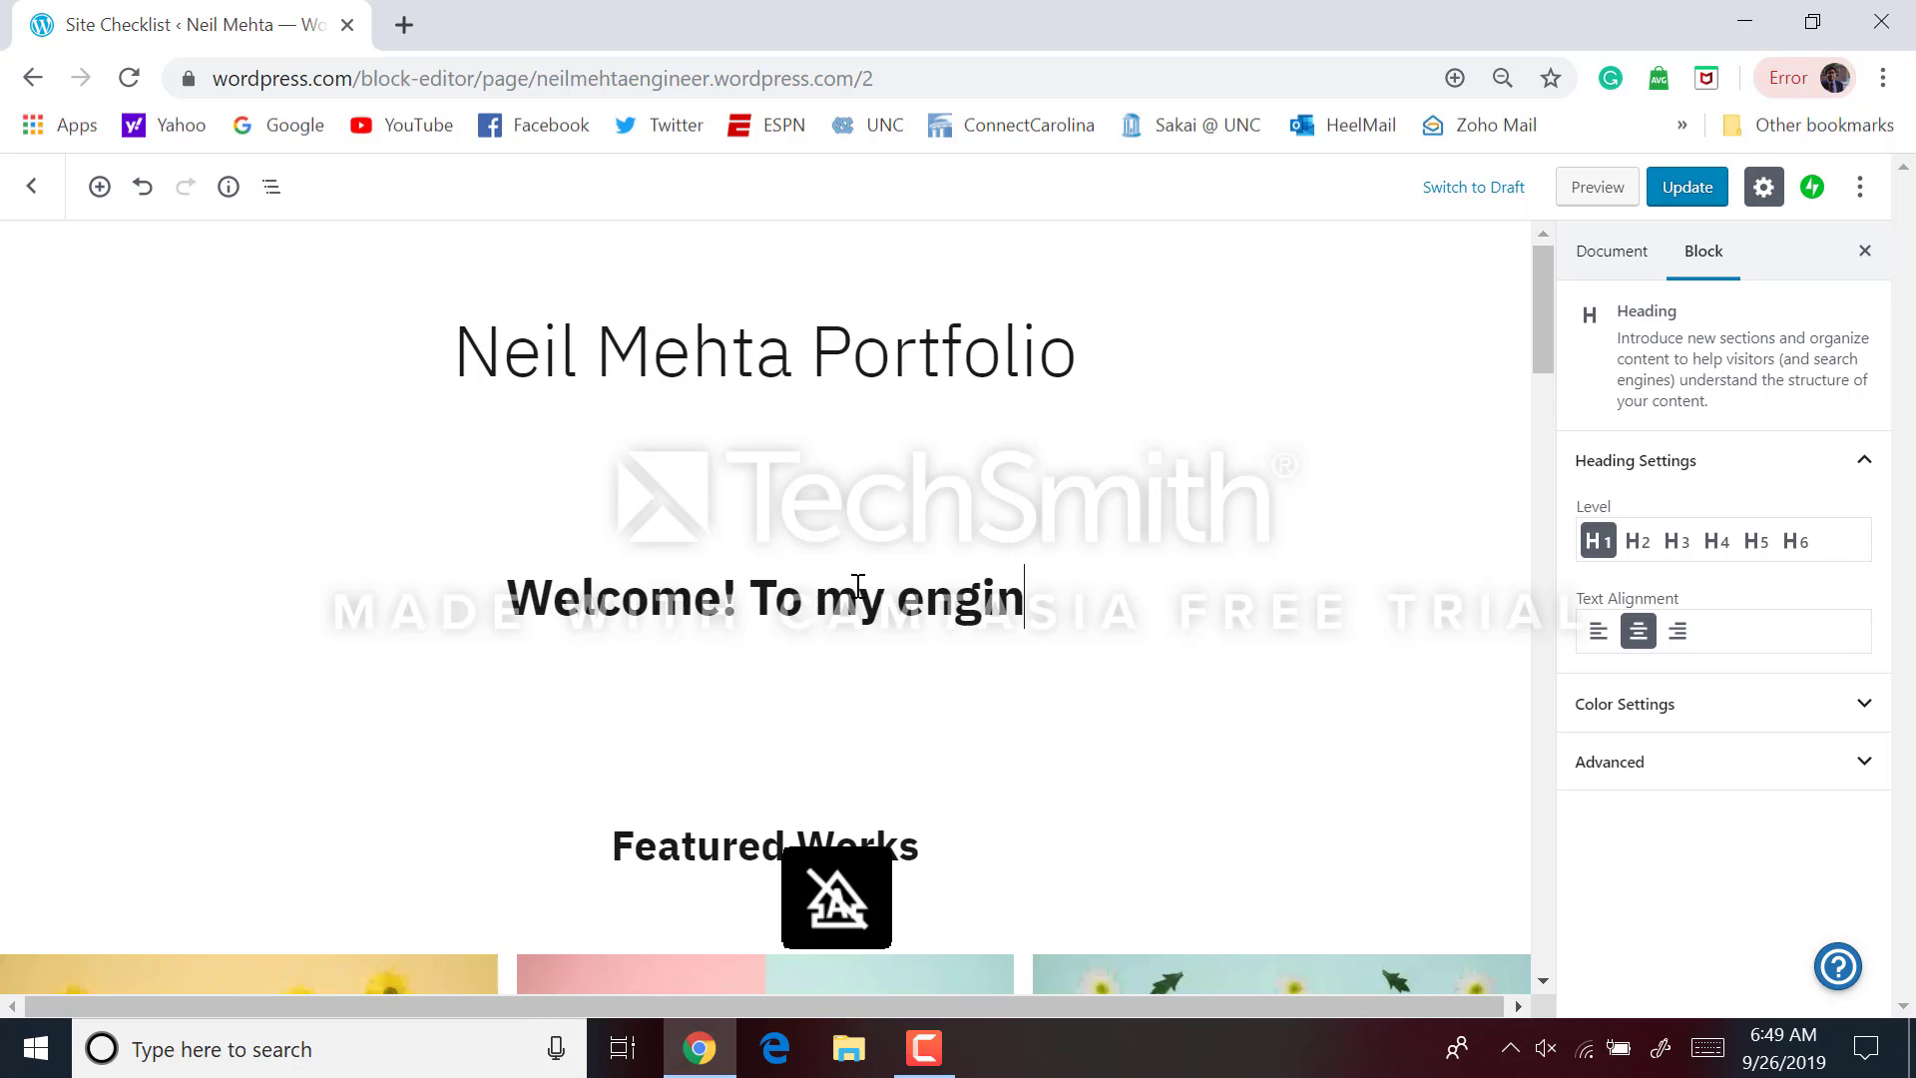
type("eering ")
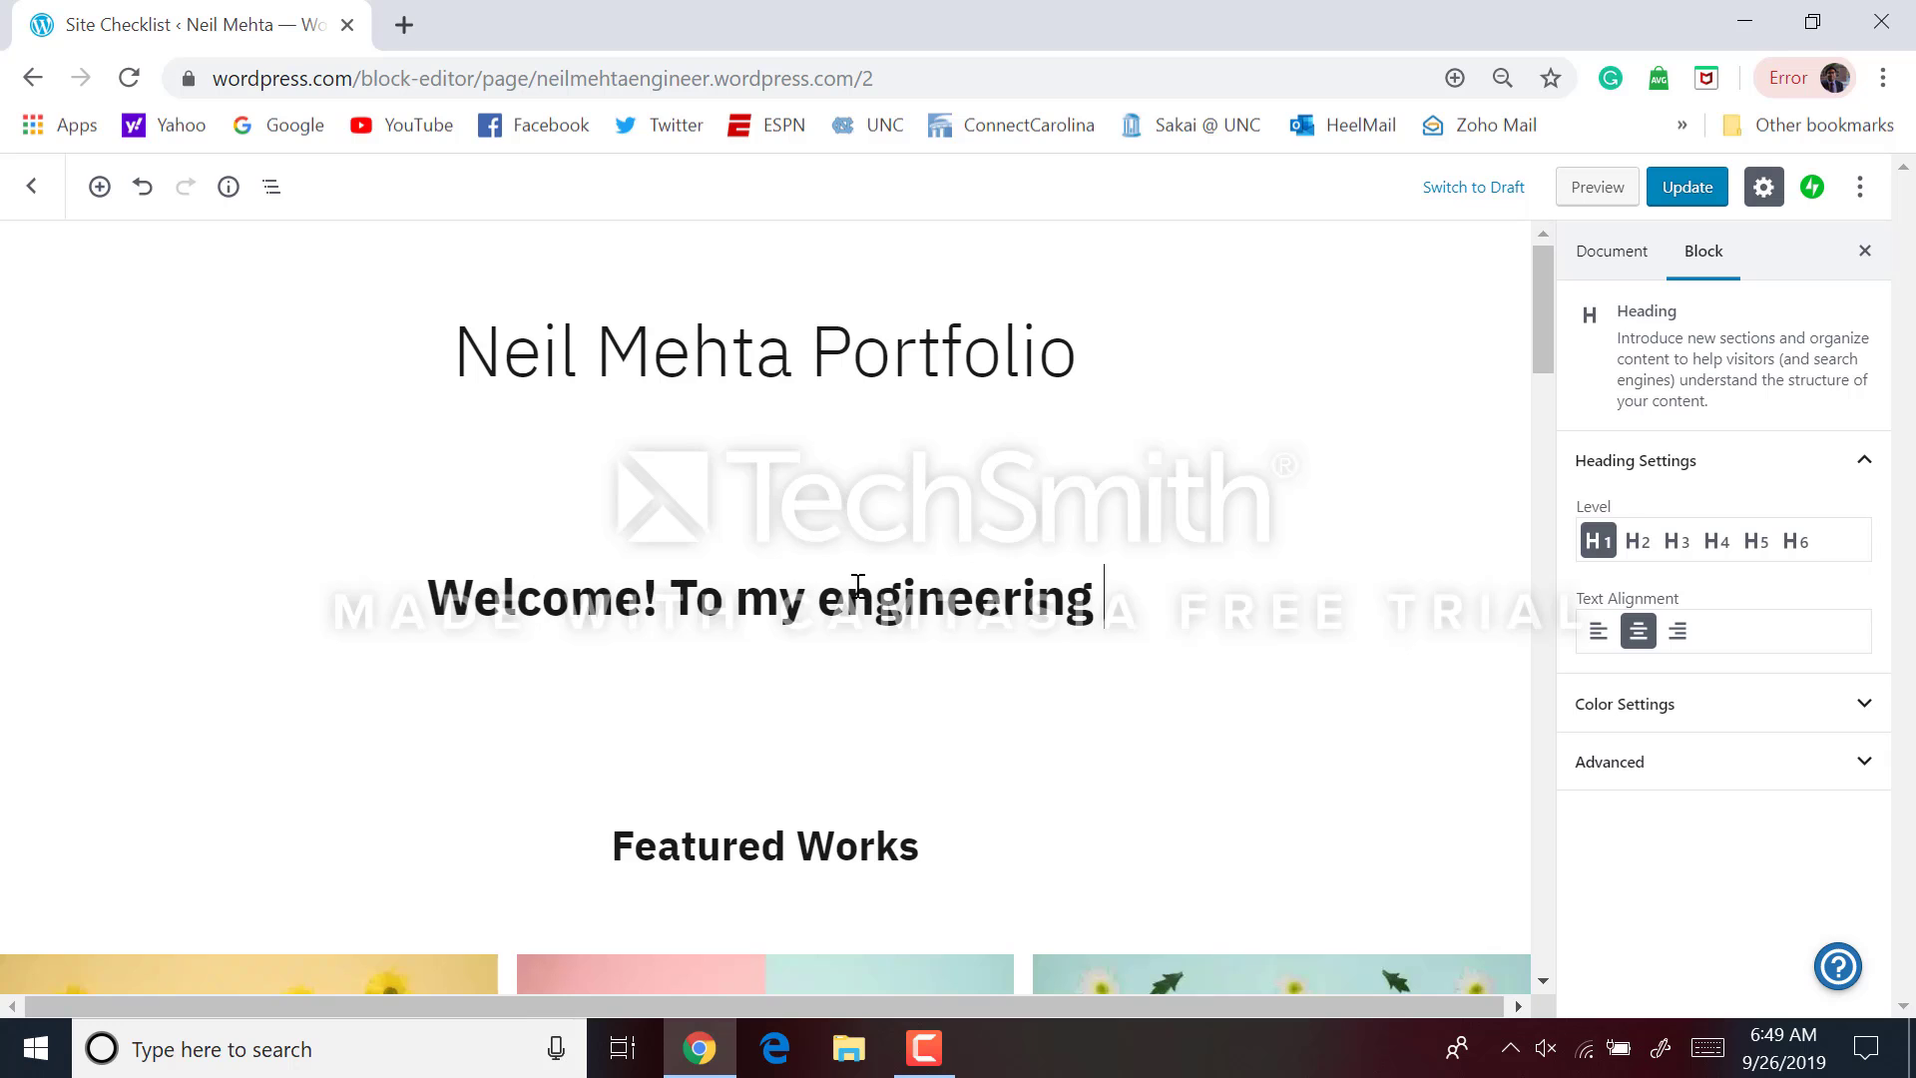
type("workspace!")
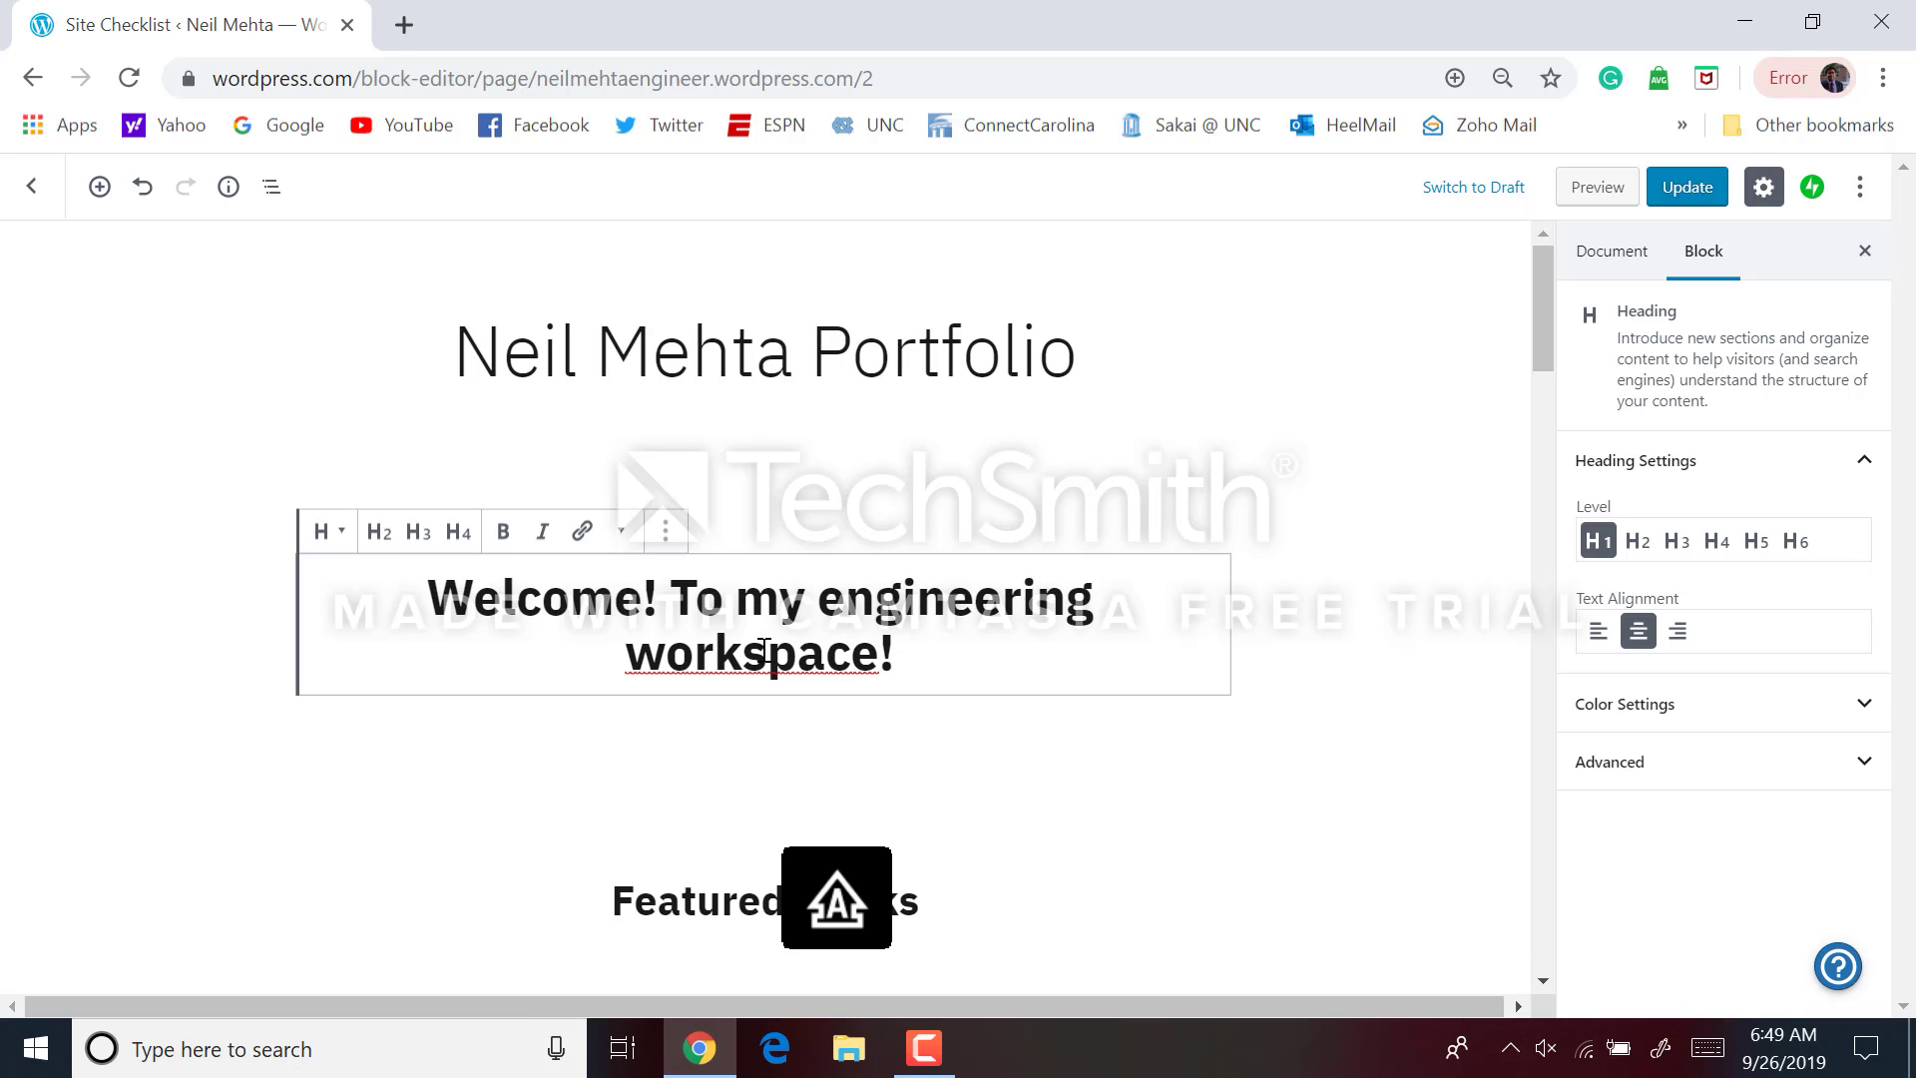
key("BackSpace")
type("S")
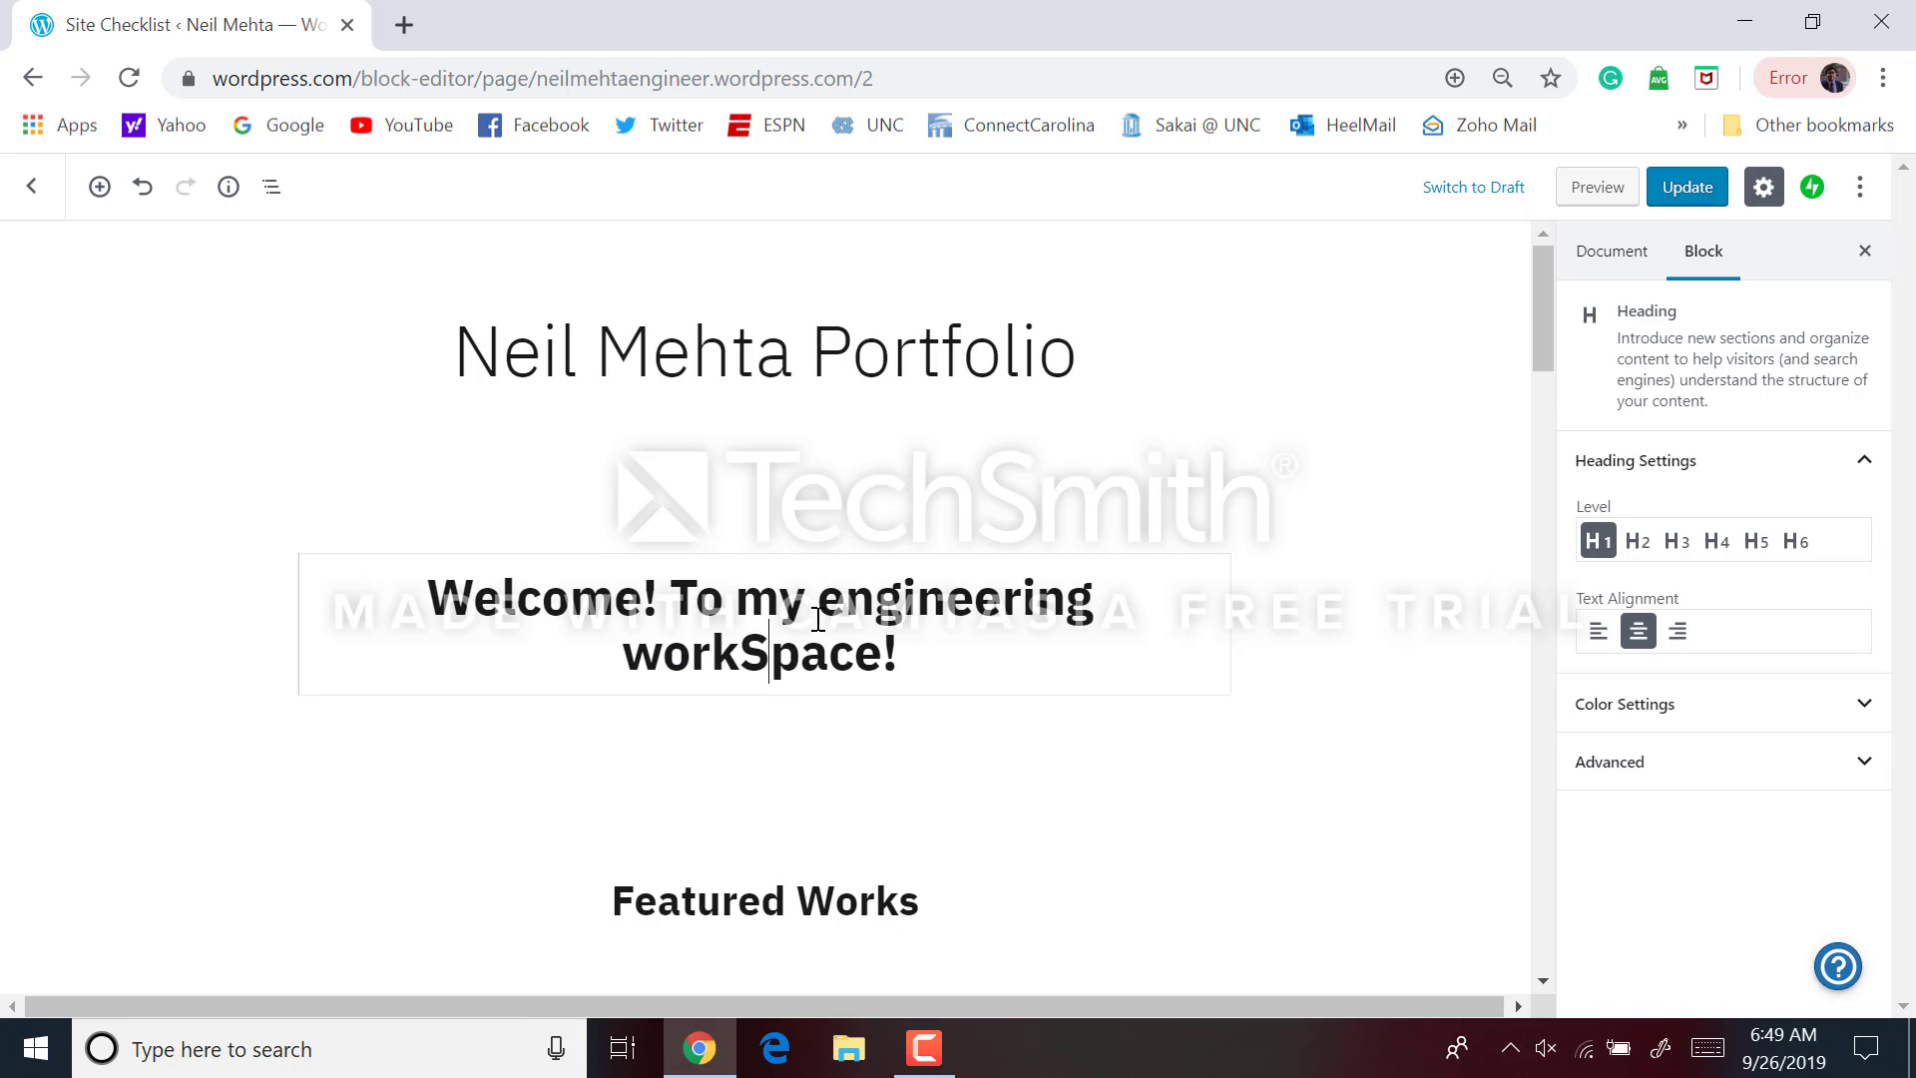
key("BackSpace")
type("s")
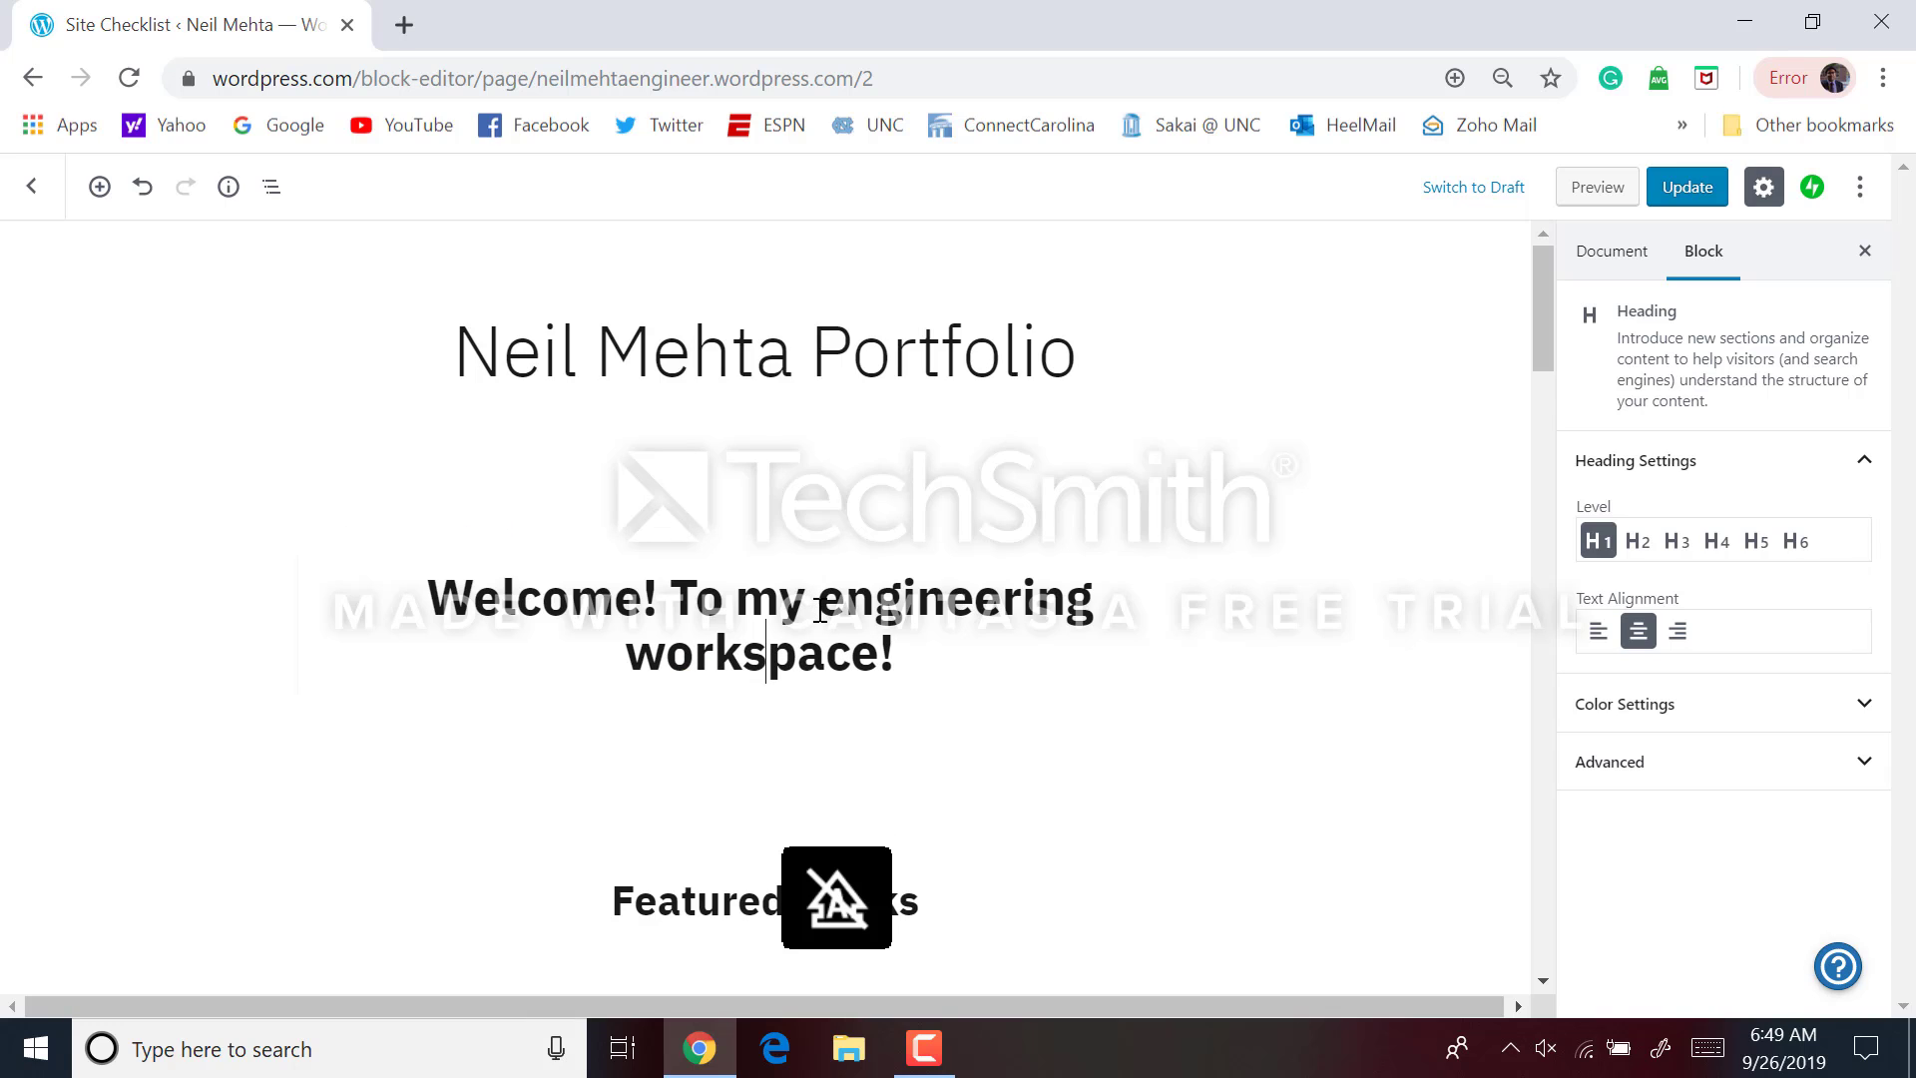
key("Left")
left_click_drag(830, 649, 361, 513)
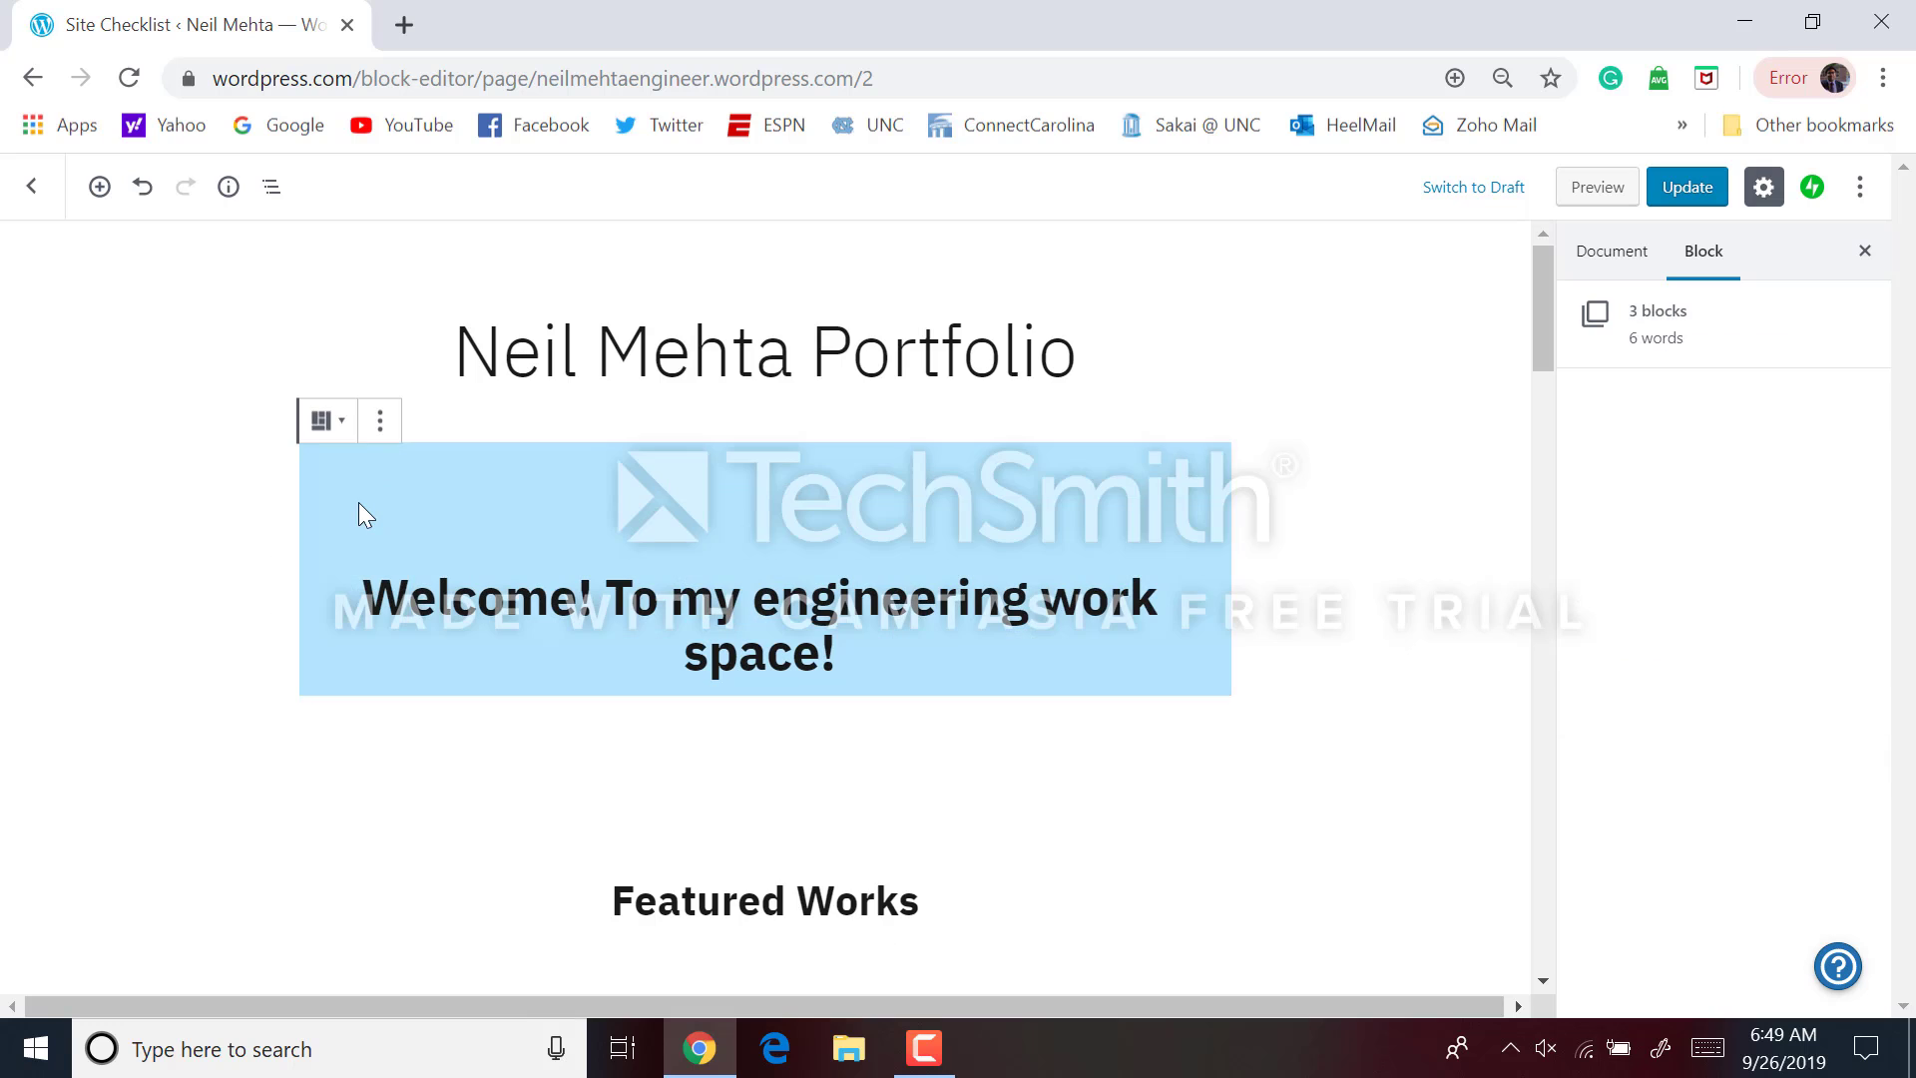
left_click(616, 651)
triple_click(616, 651)
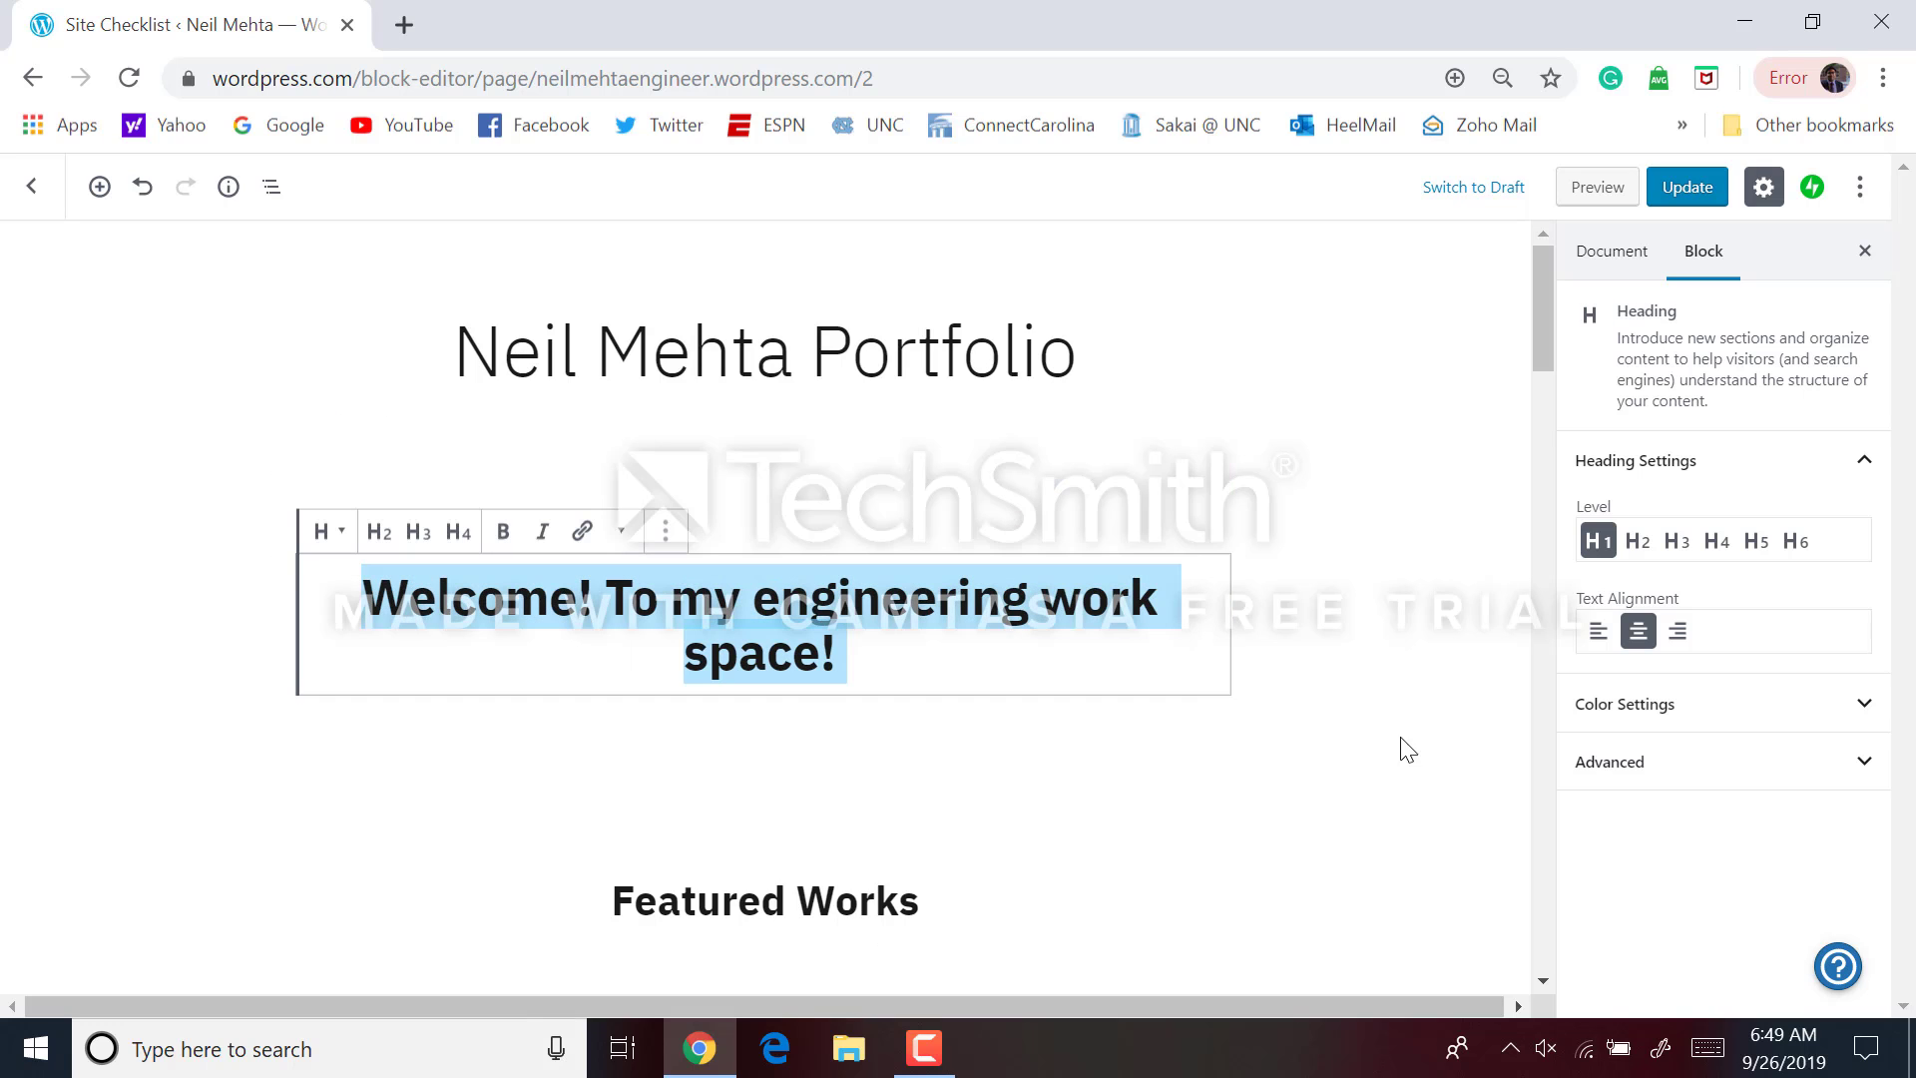
Set the welcome heading's text color to the red swatch and review the page
left_click(1810, 725)
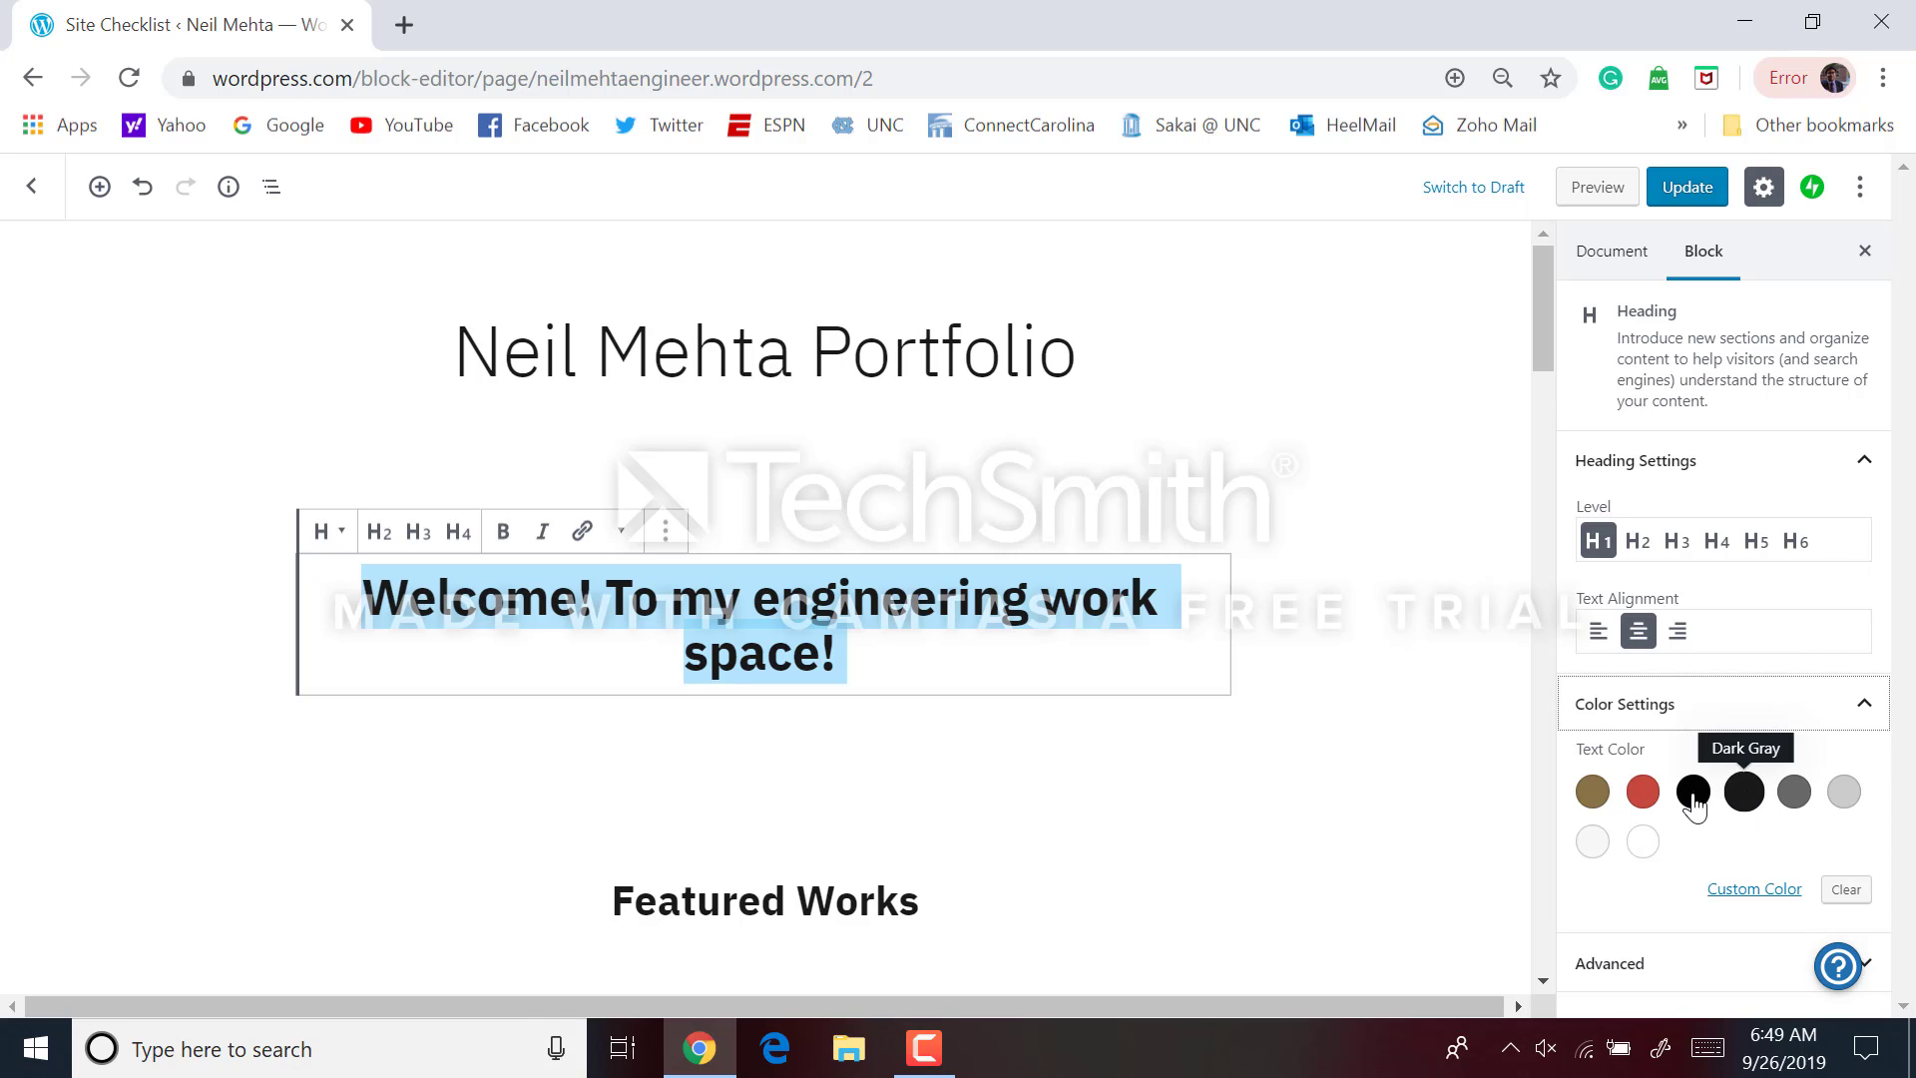
left_click(1644, 791)
left_click(1387, 734)
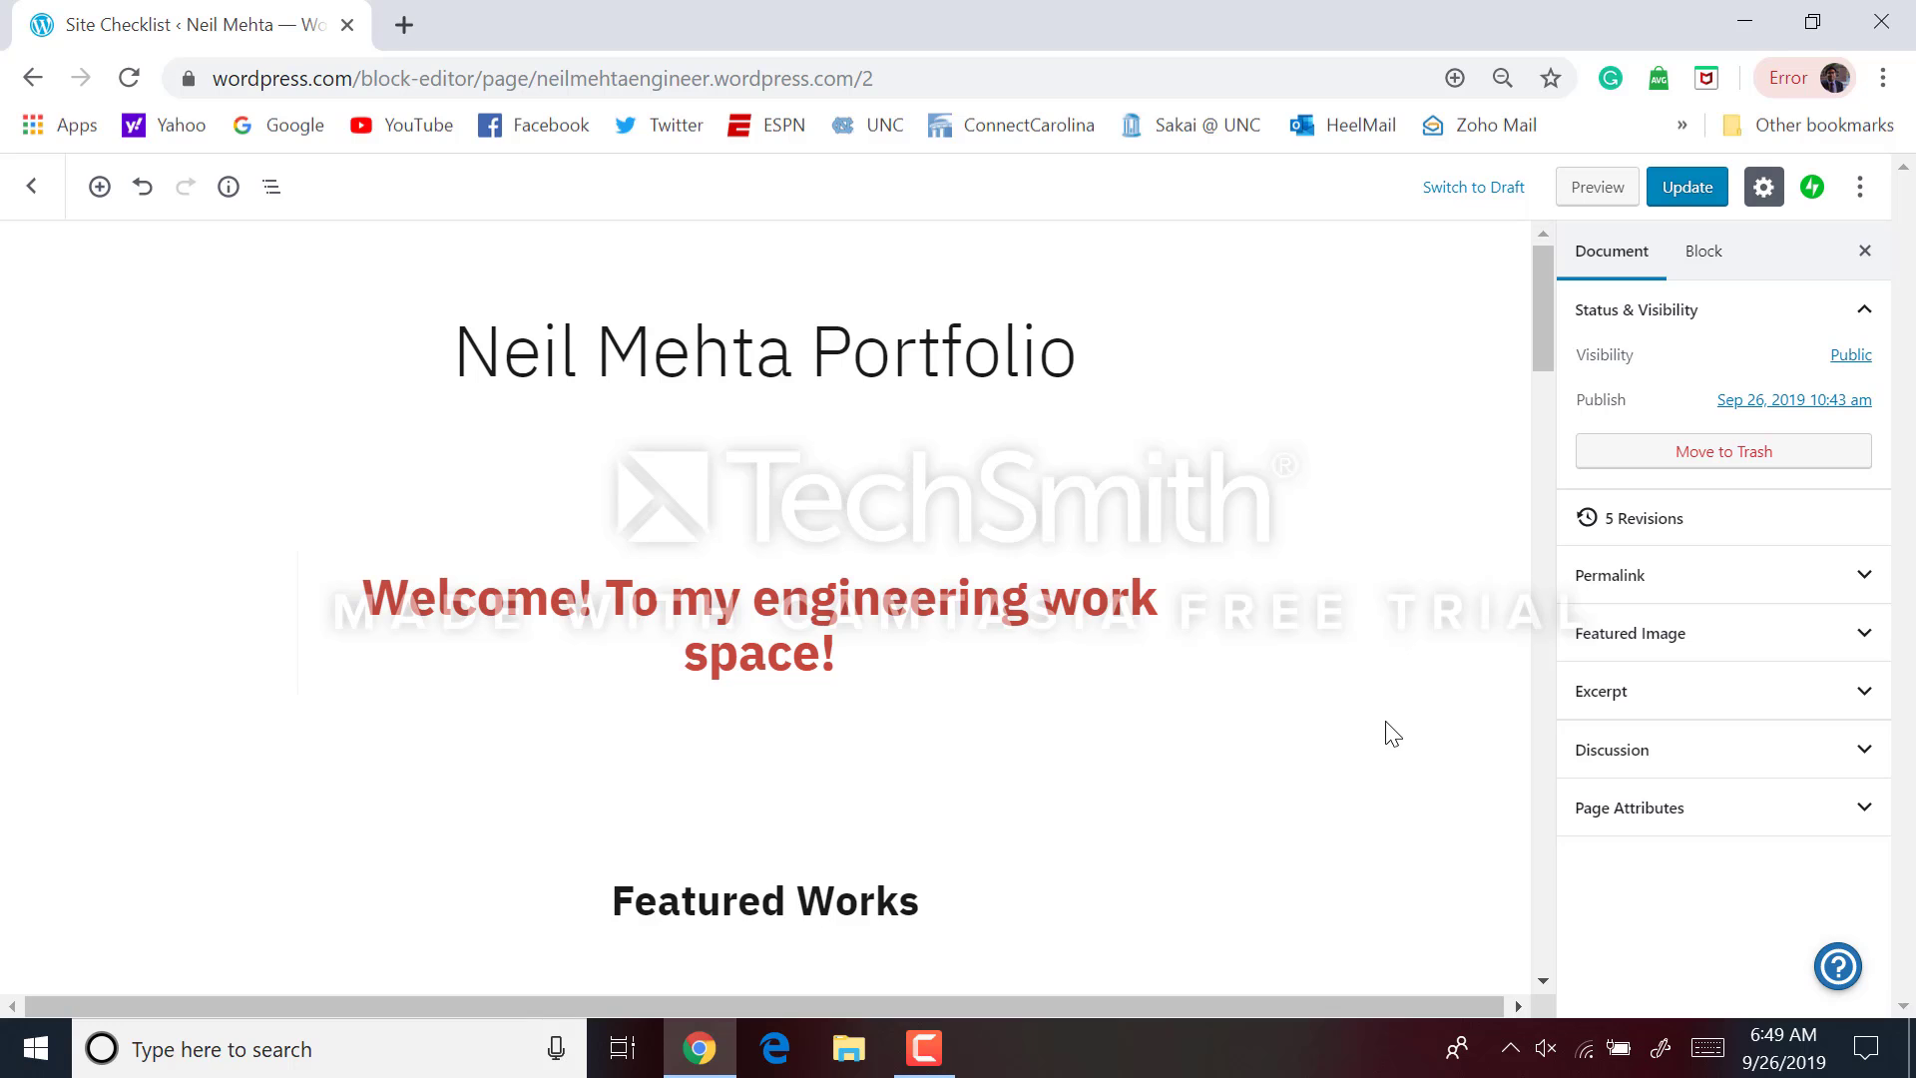
scroll(1393, 733, "down", 1)
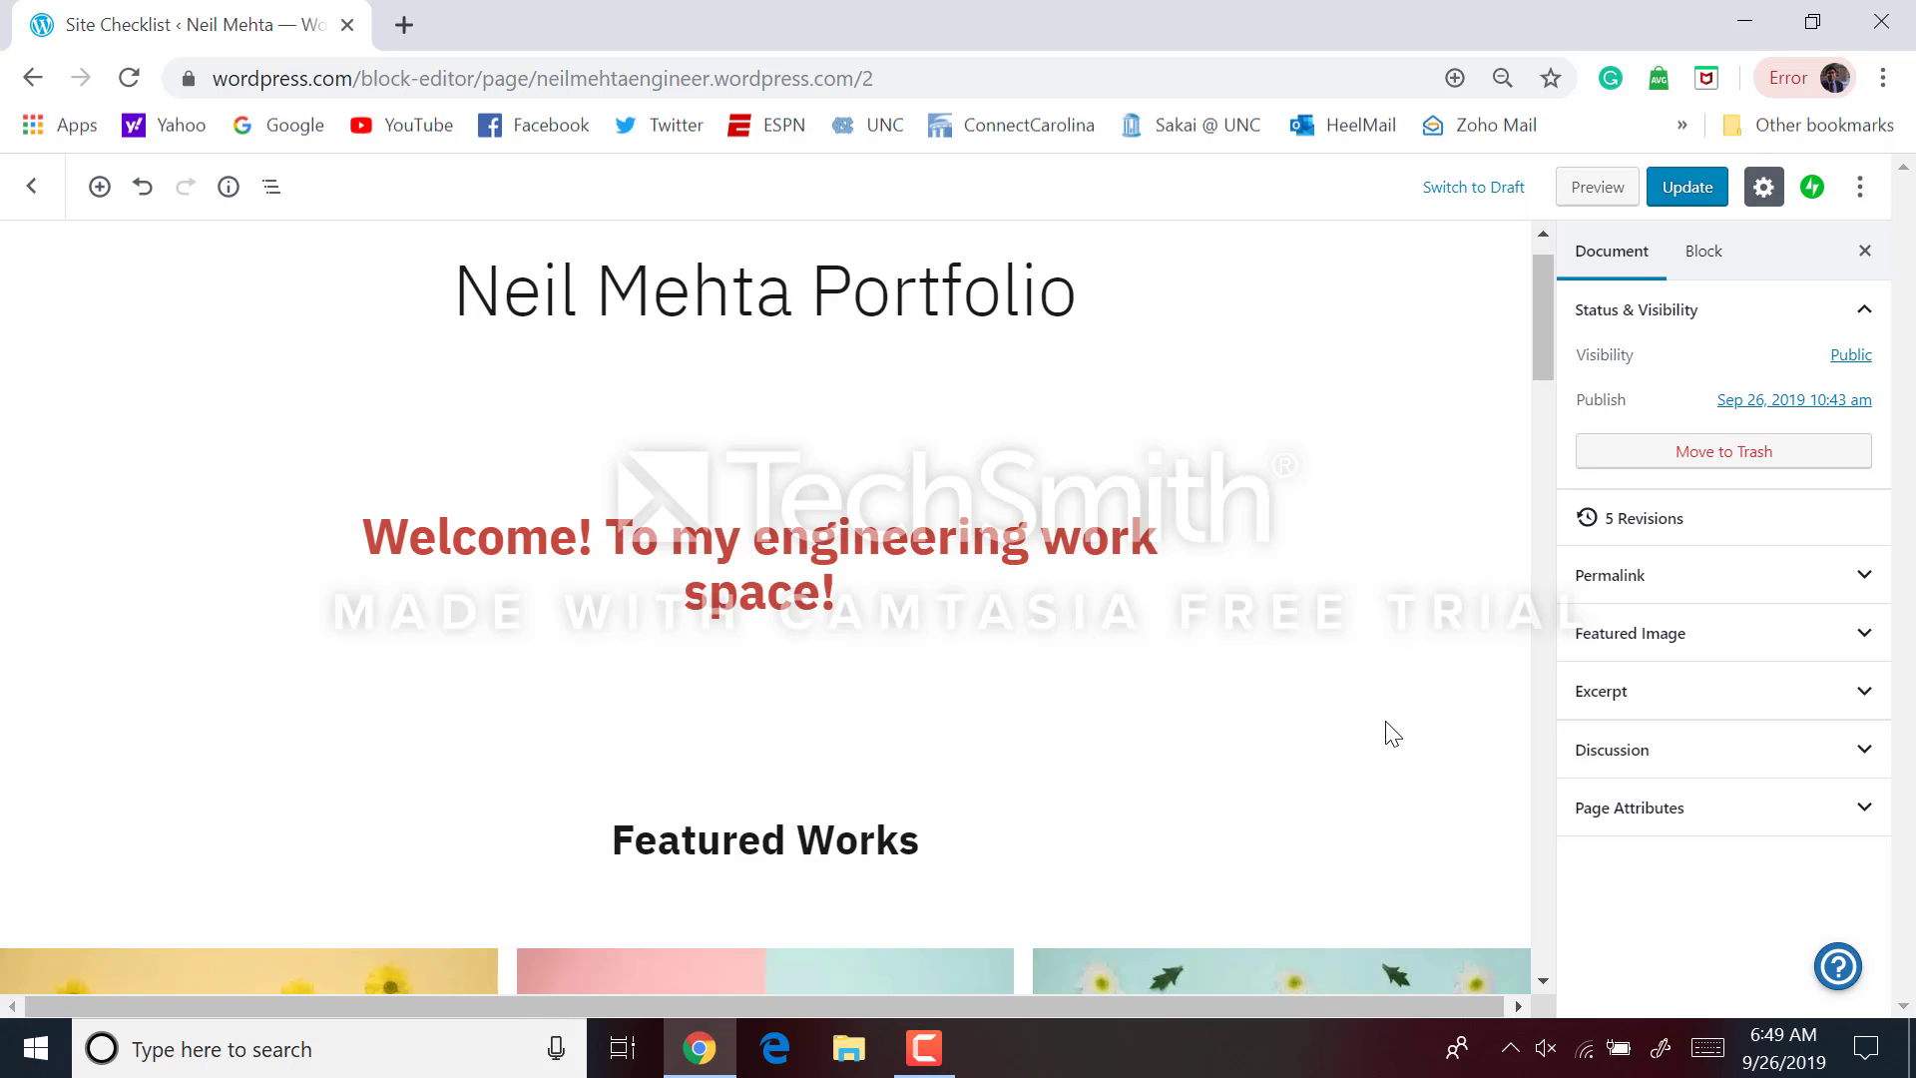
scroll(1393, 734, "down", 12)
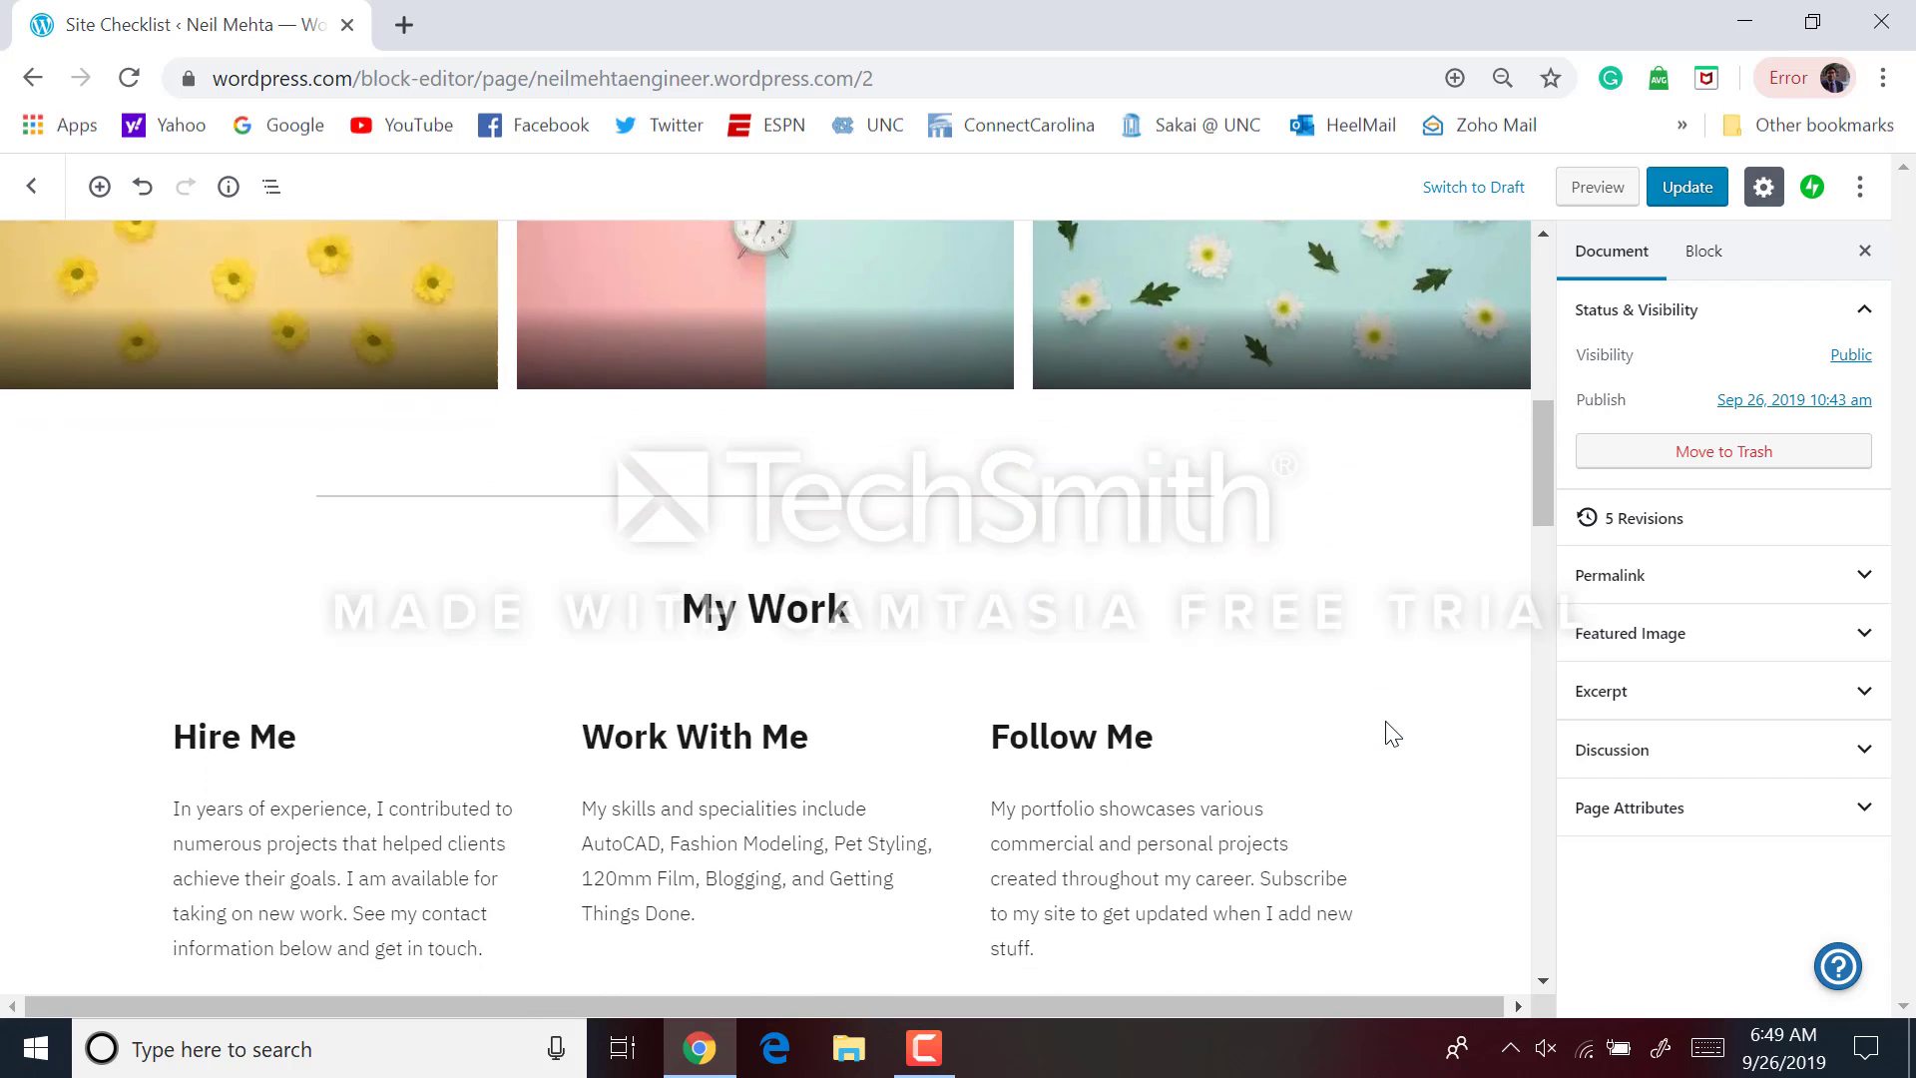
scroll(1393, 733, "up", 10)
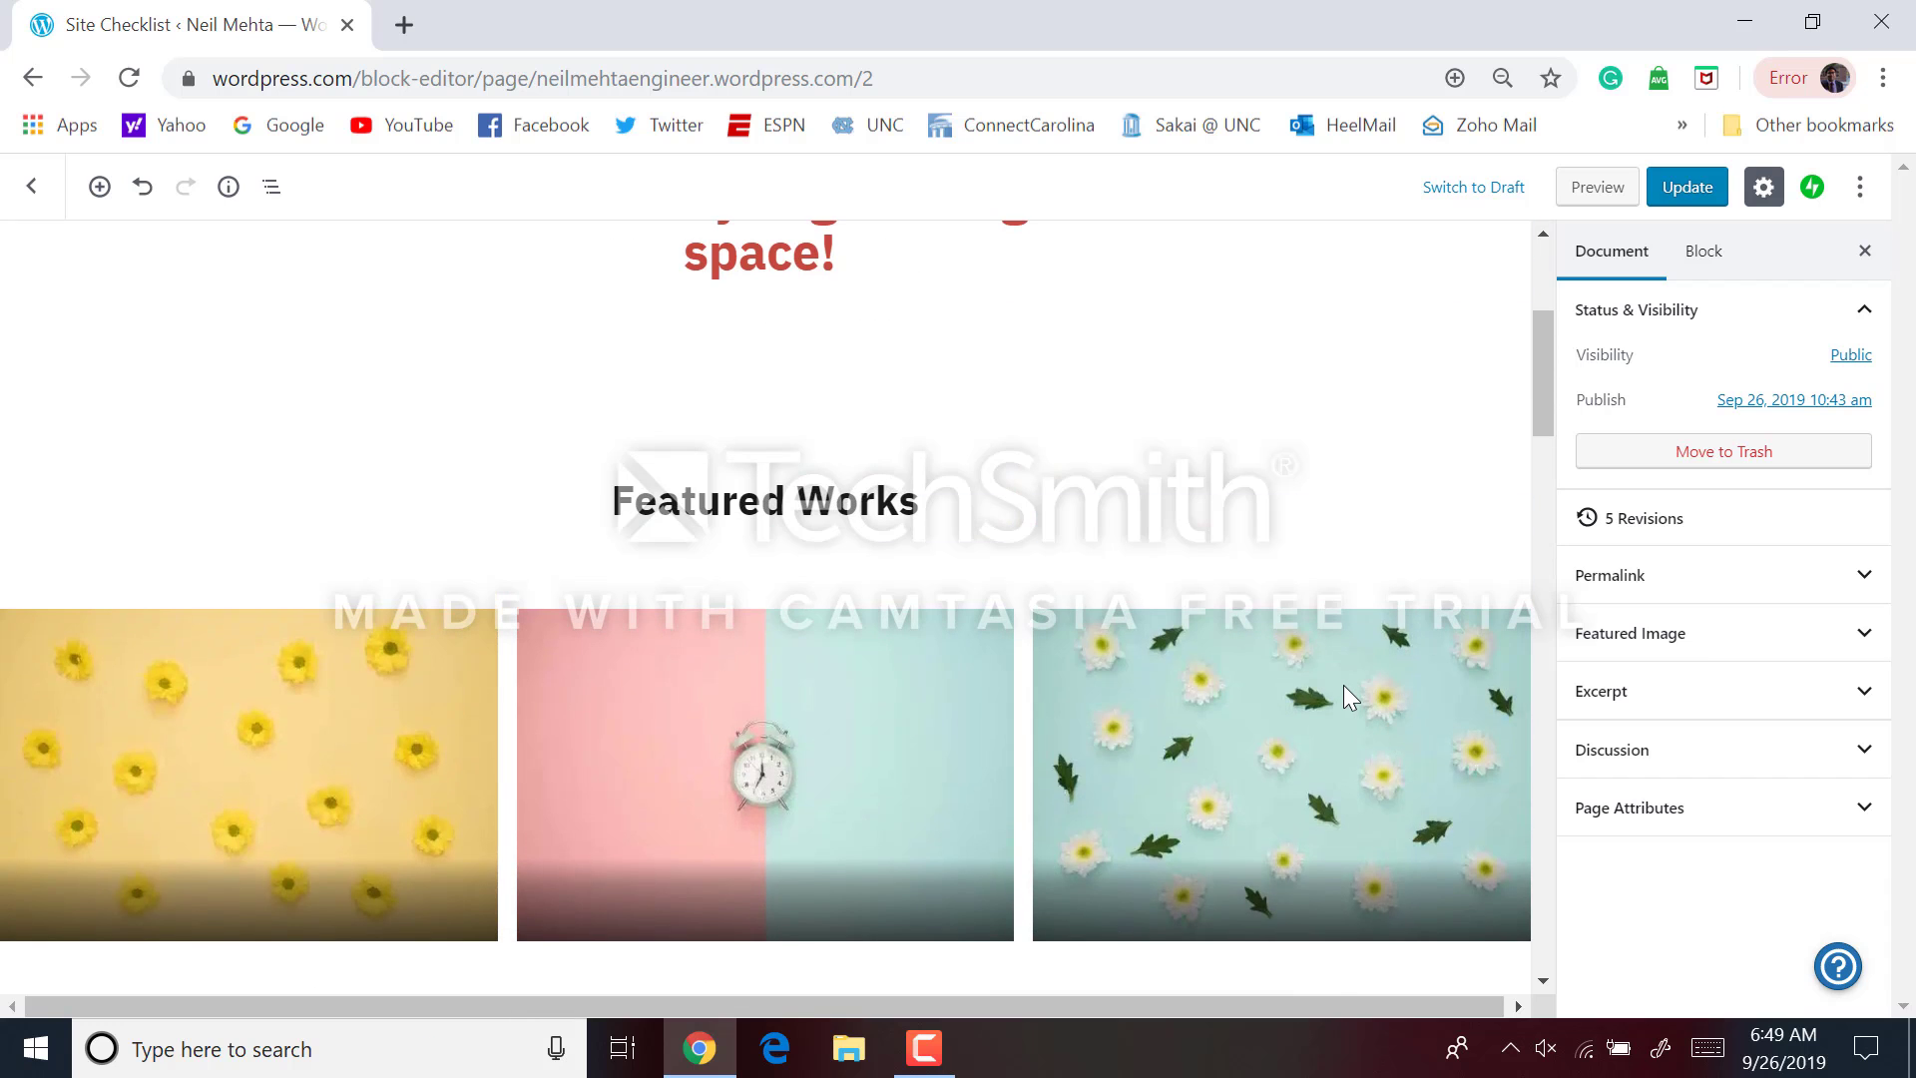
left_click(1343, 682)
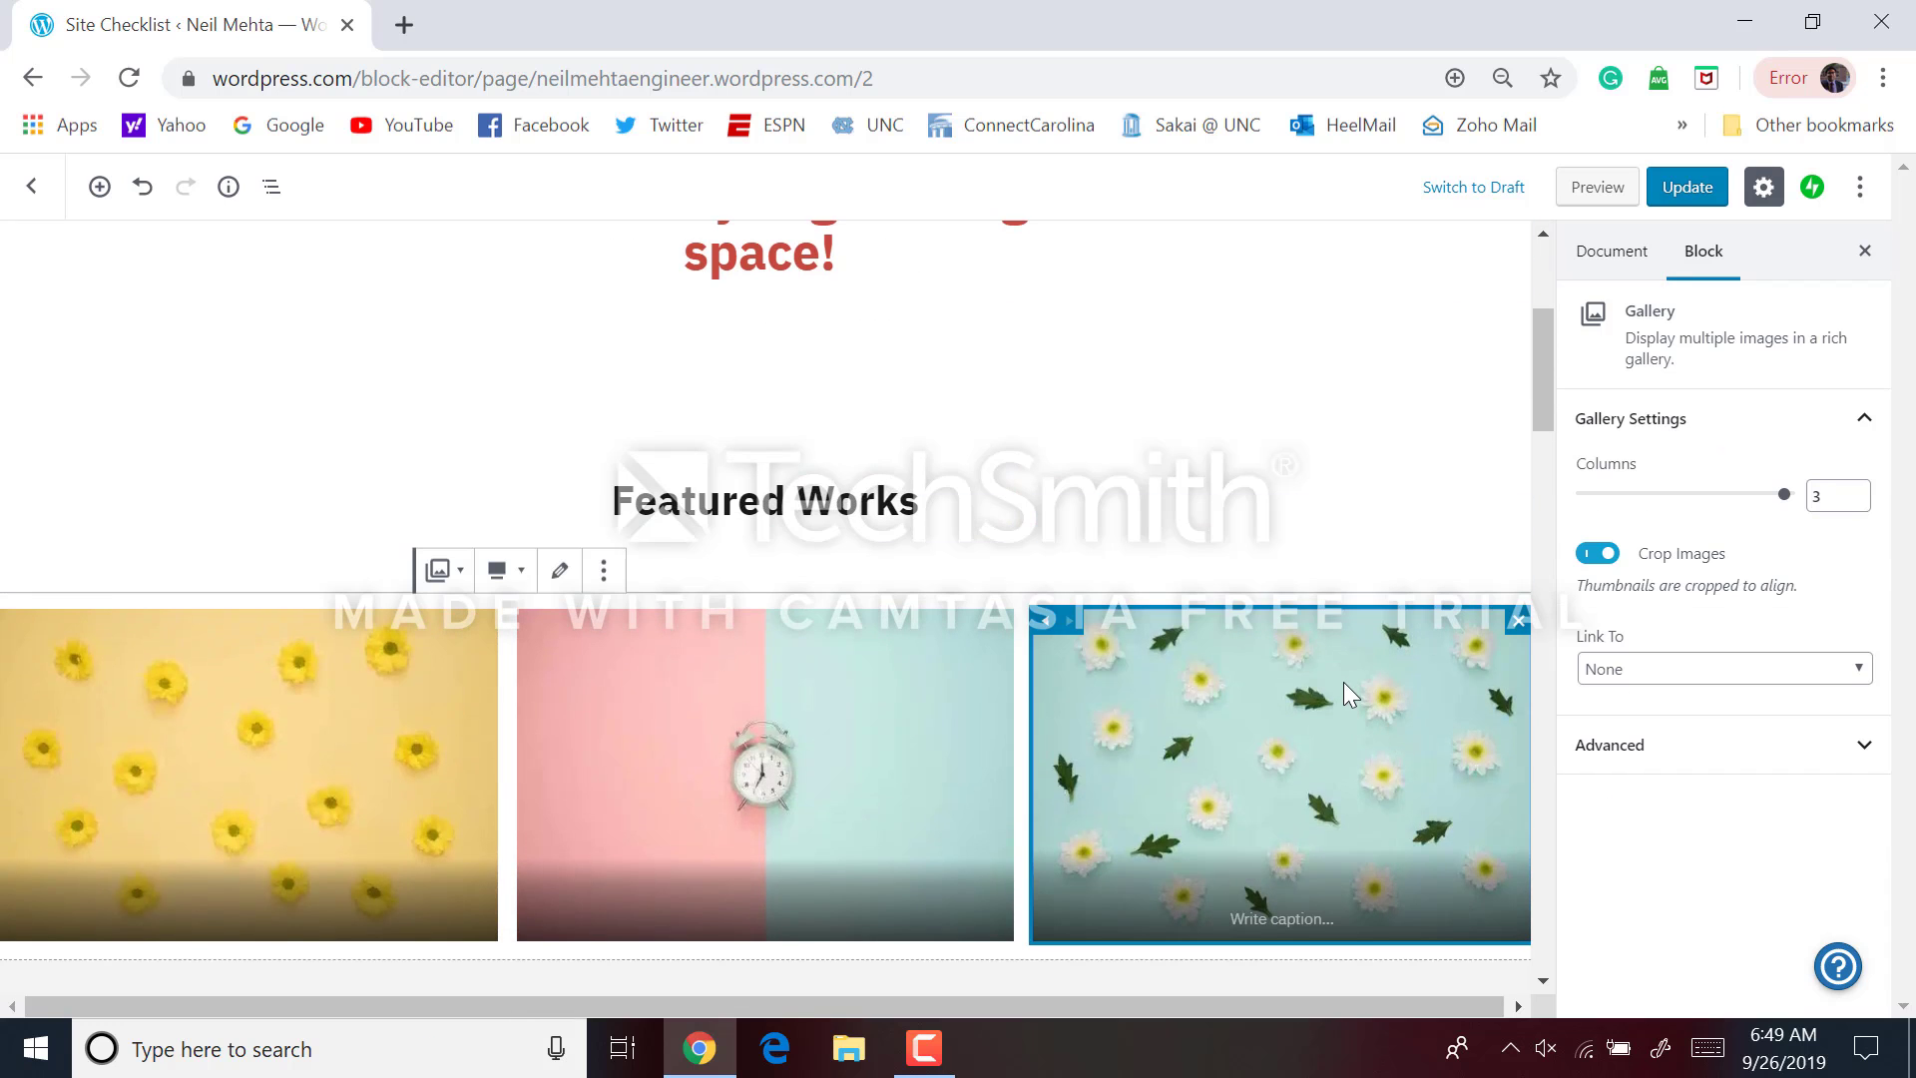
left_click(823, 727)
left_click(409, 689)
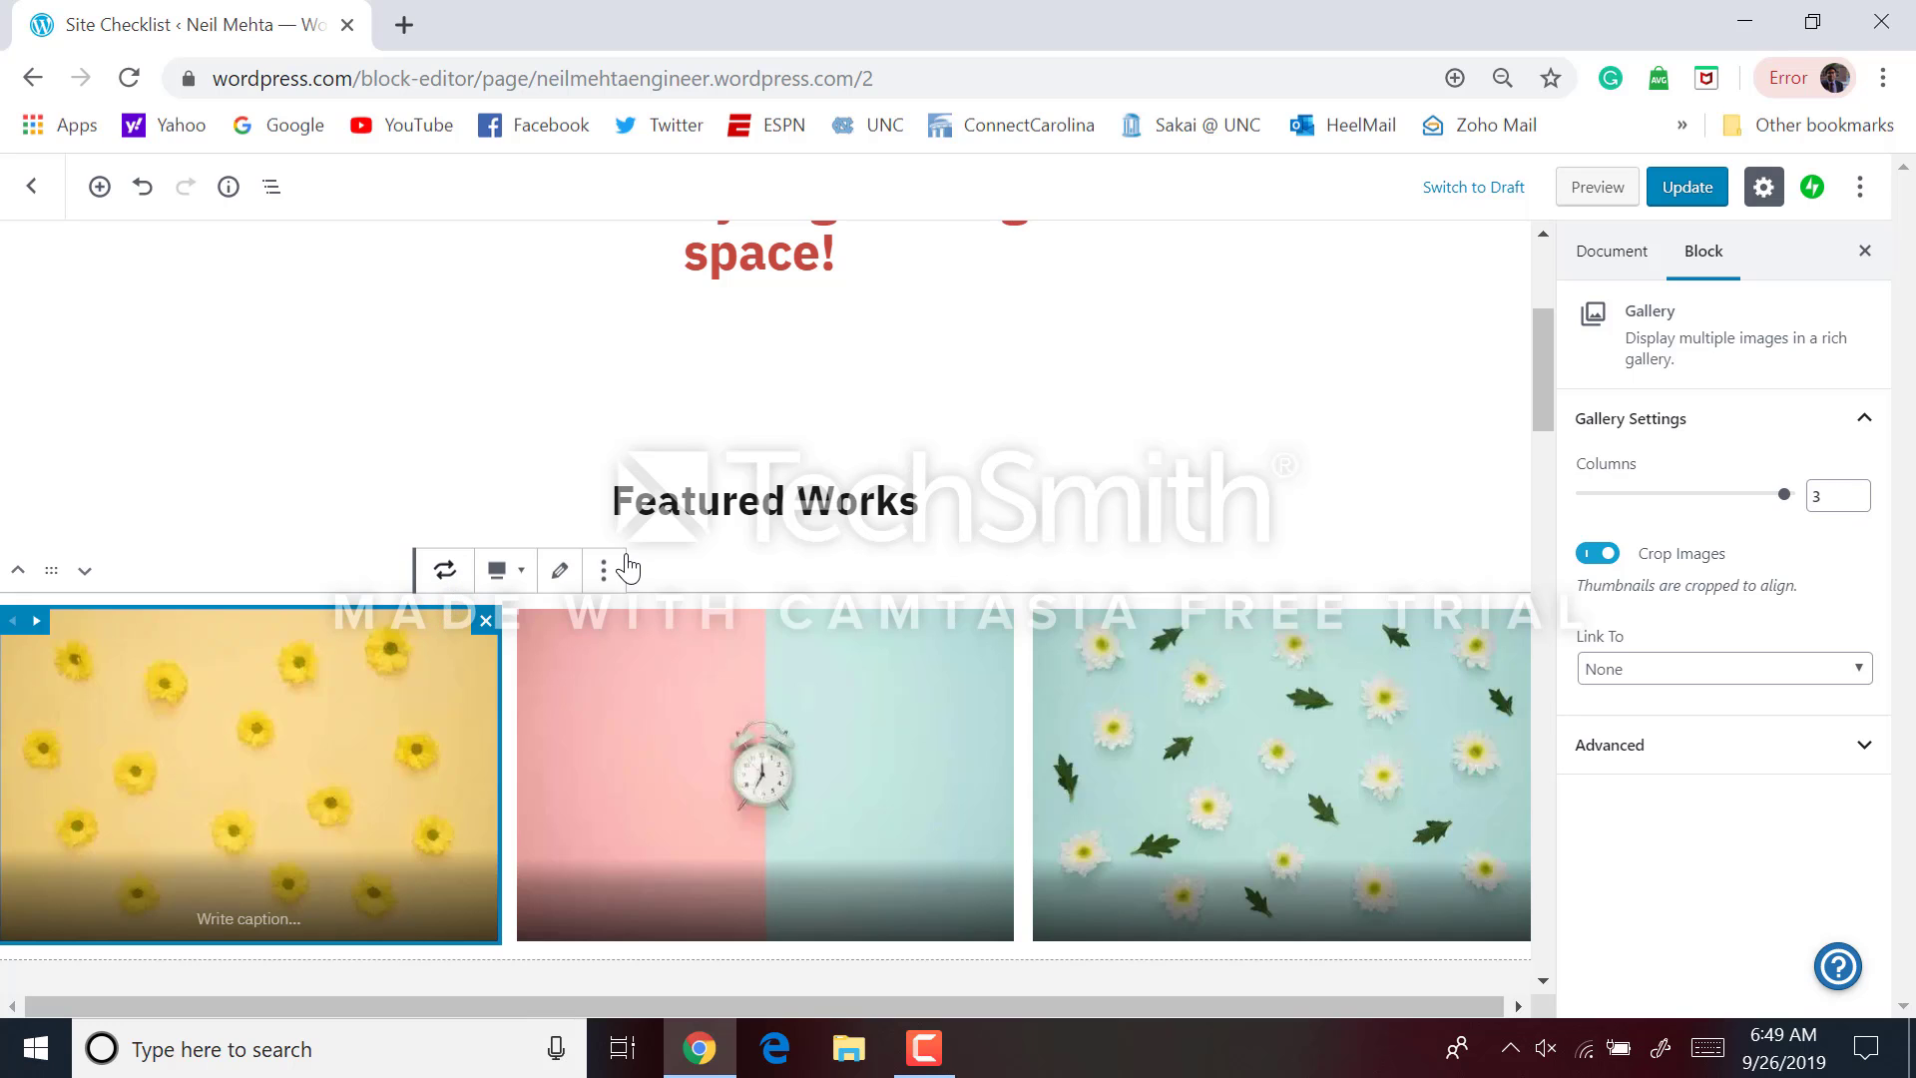
left_click(561, 573)
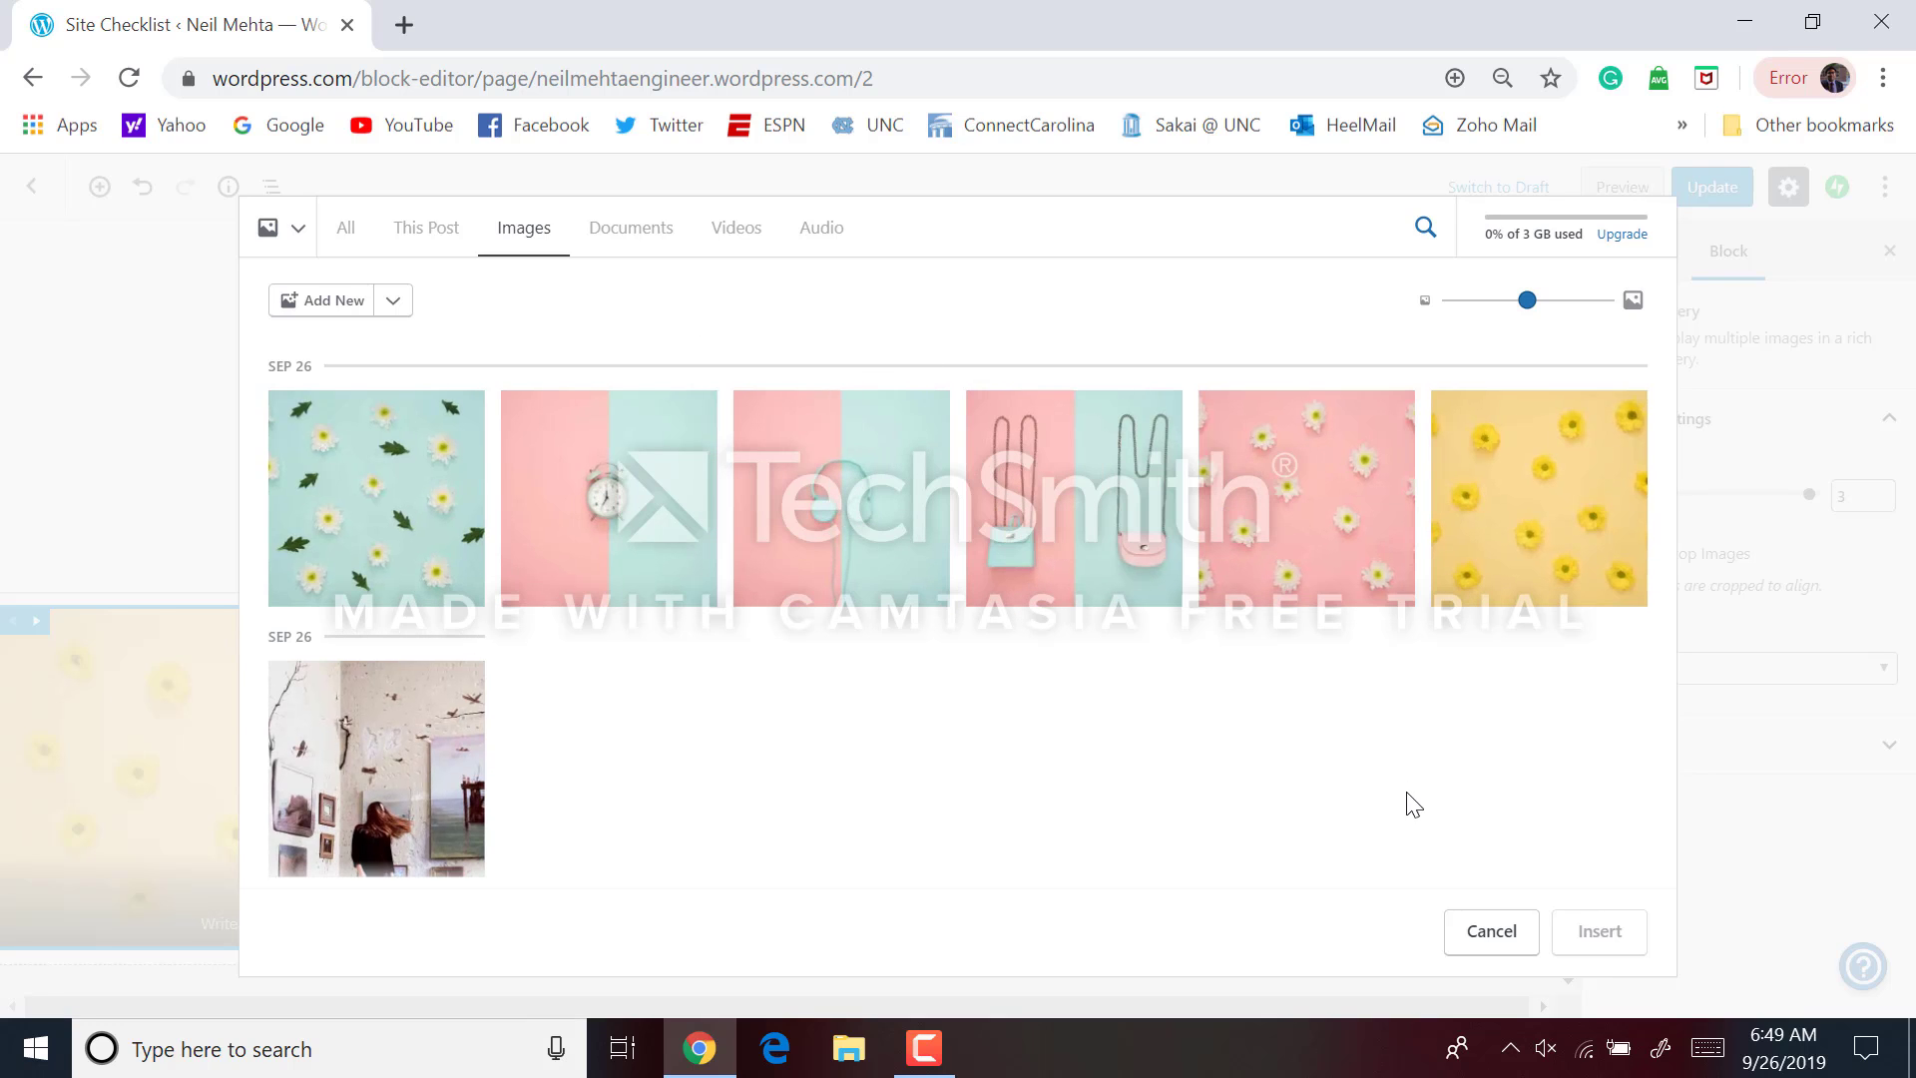
left_click(1527, 938)
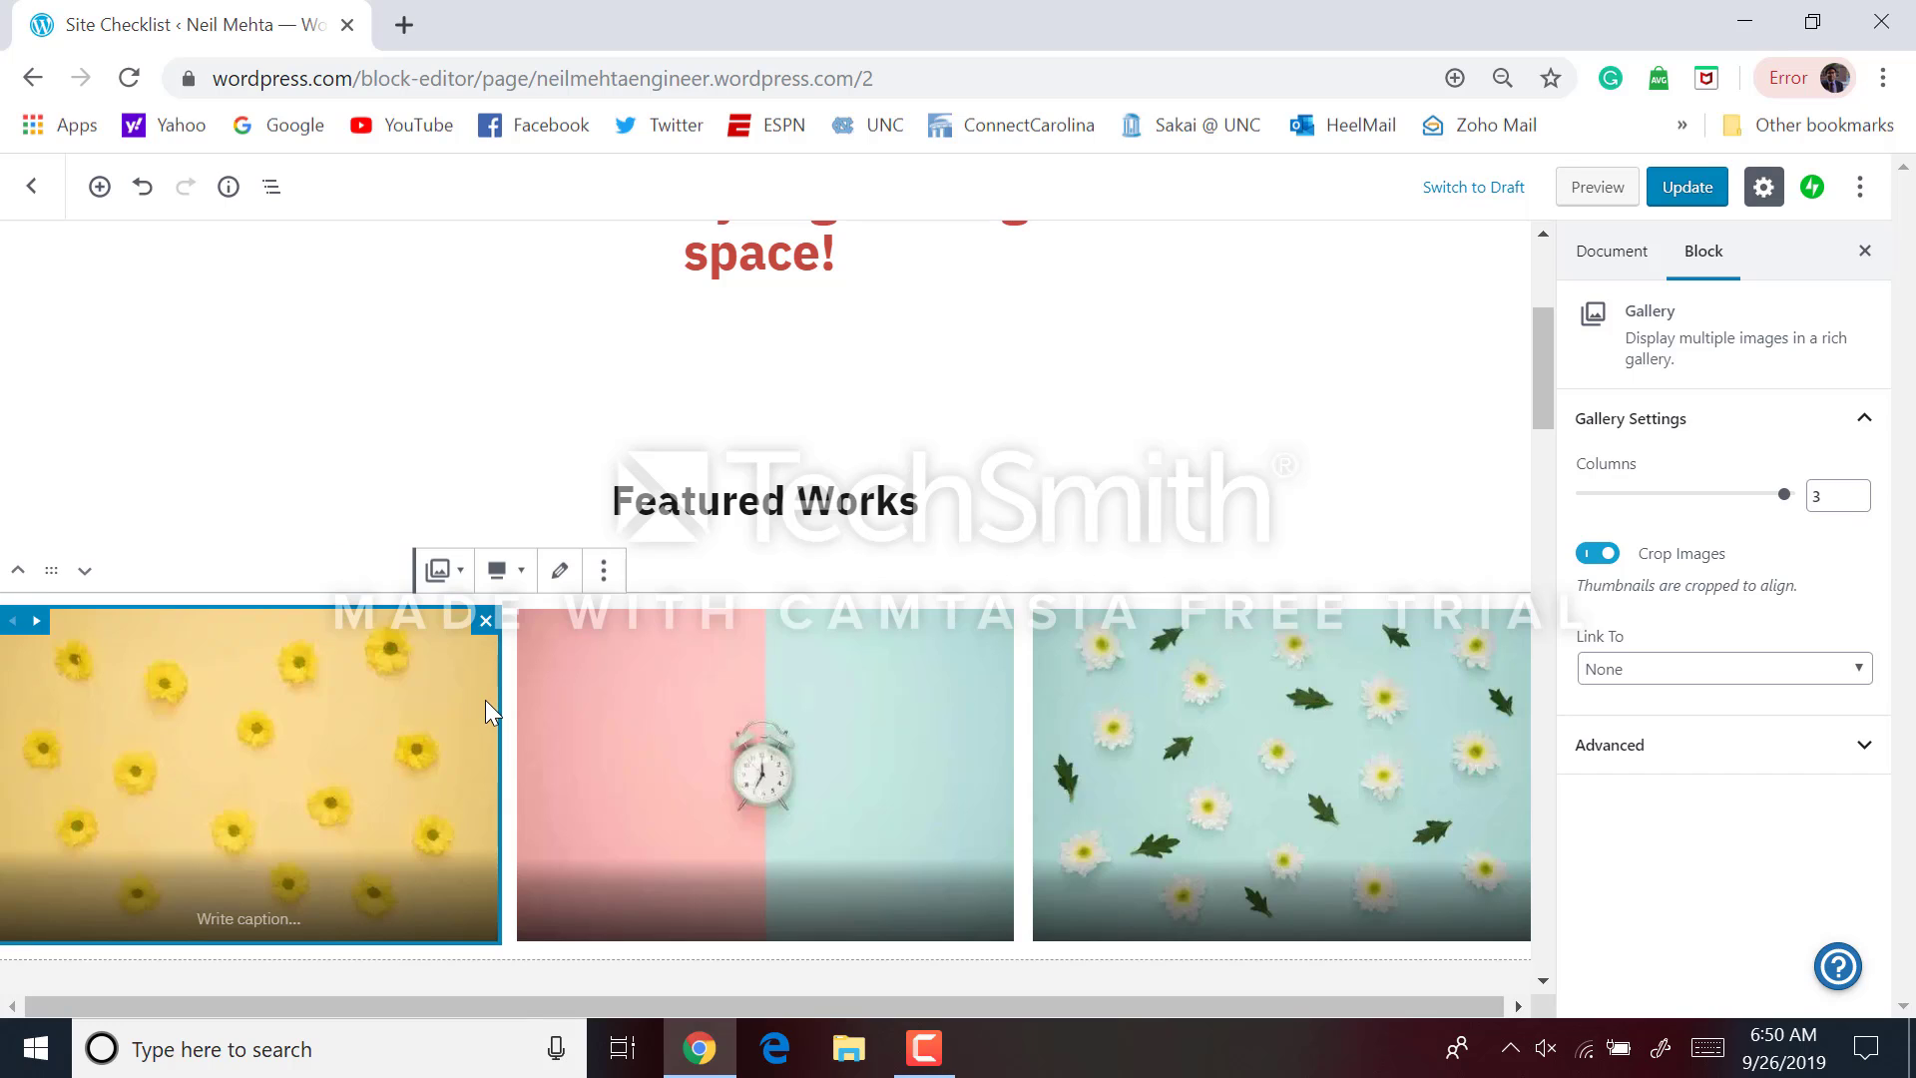
Remove the Featured Works image gallery block
triple_click(864, 475)
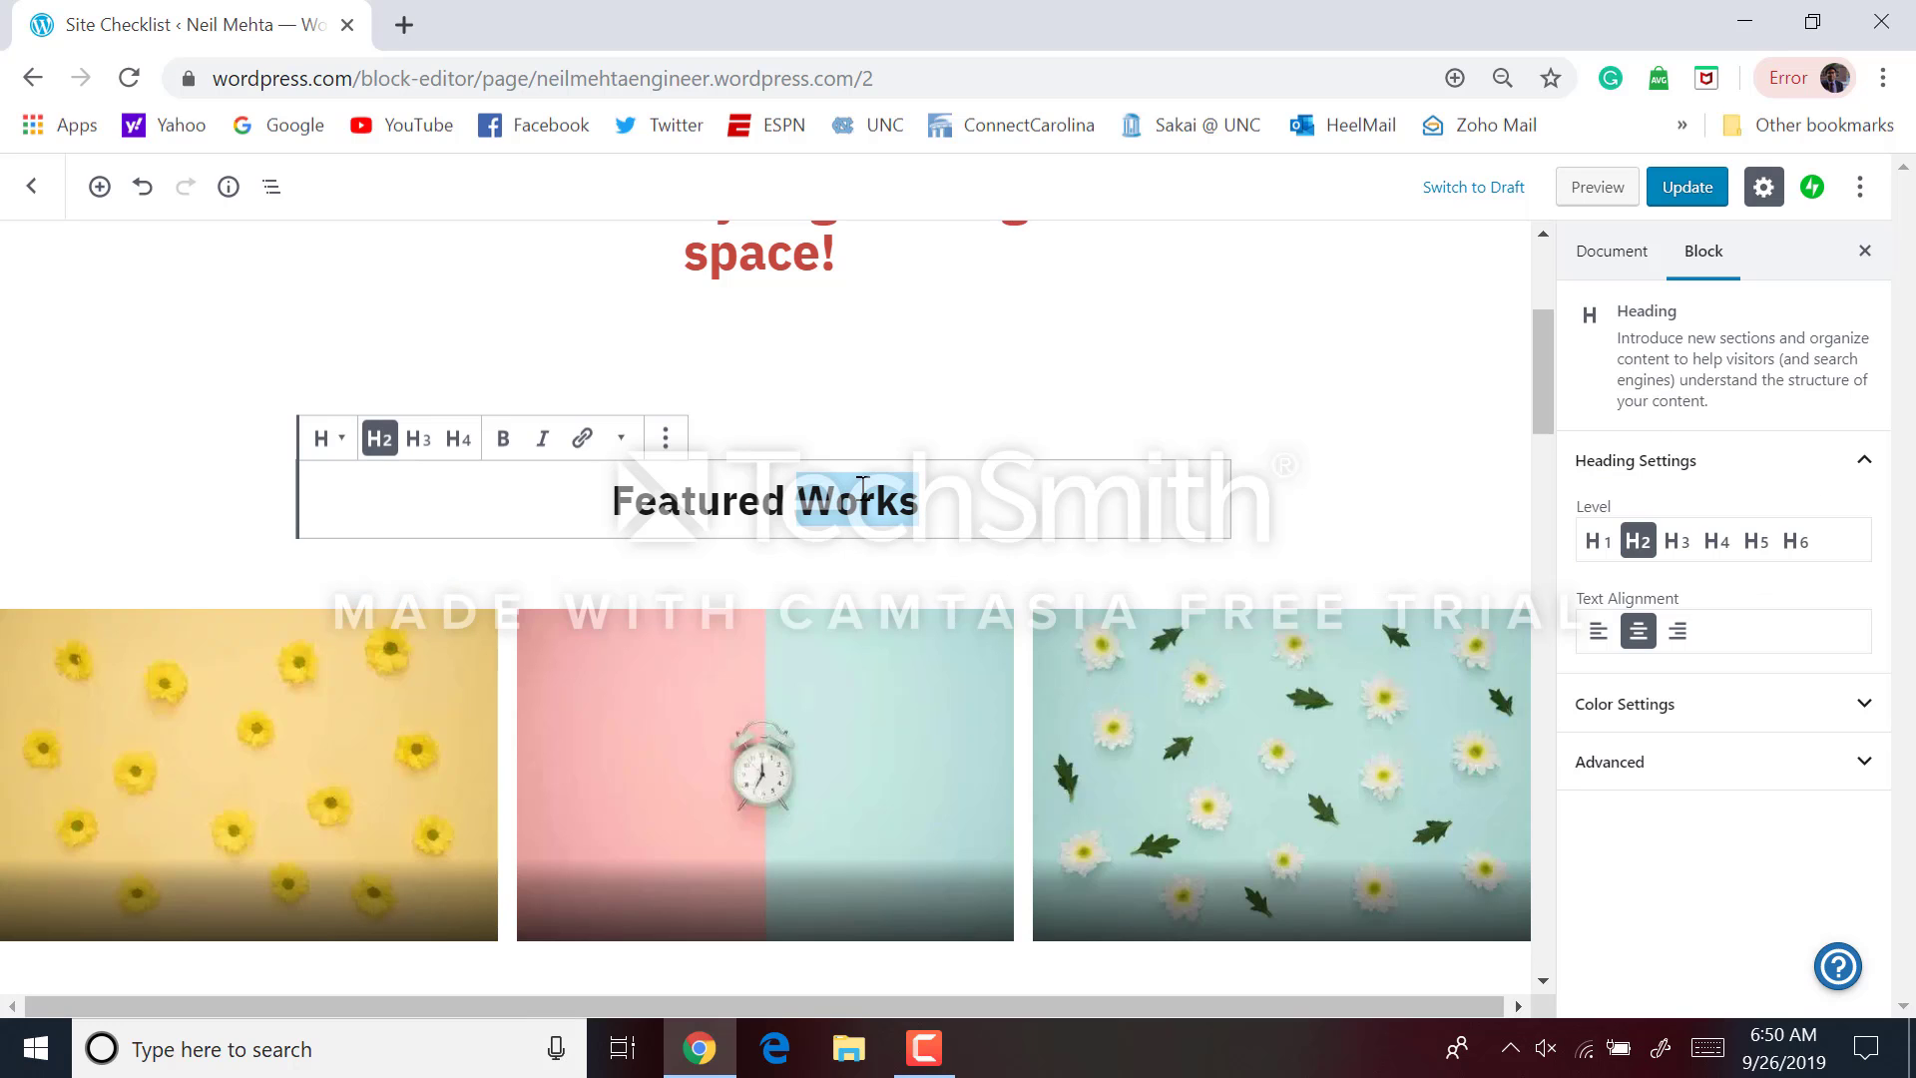
left_click(870, 562)
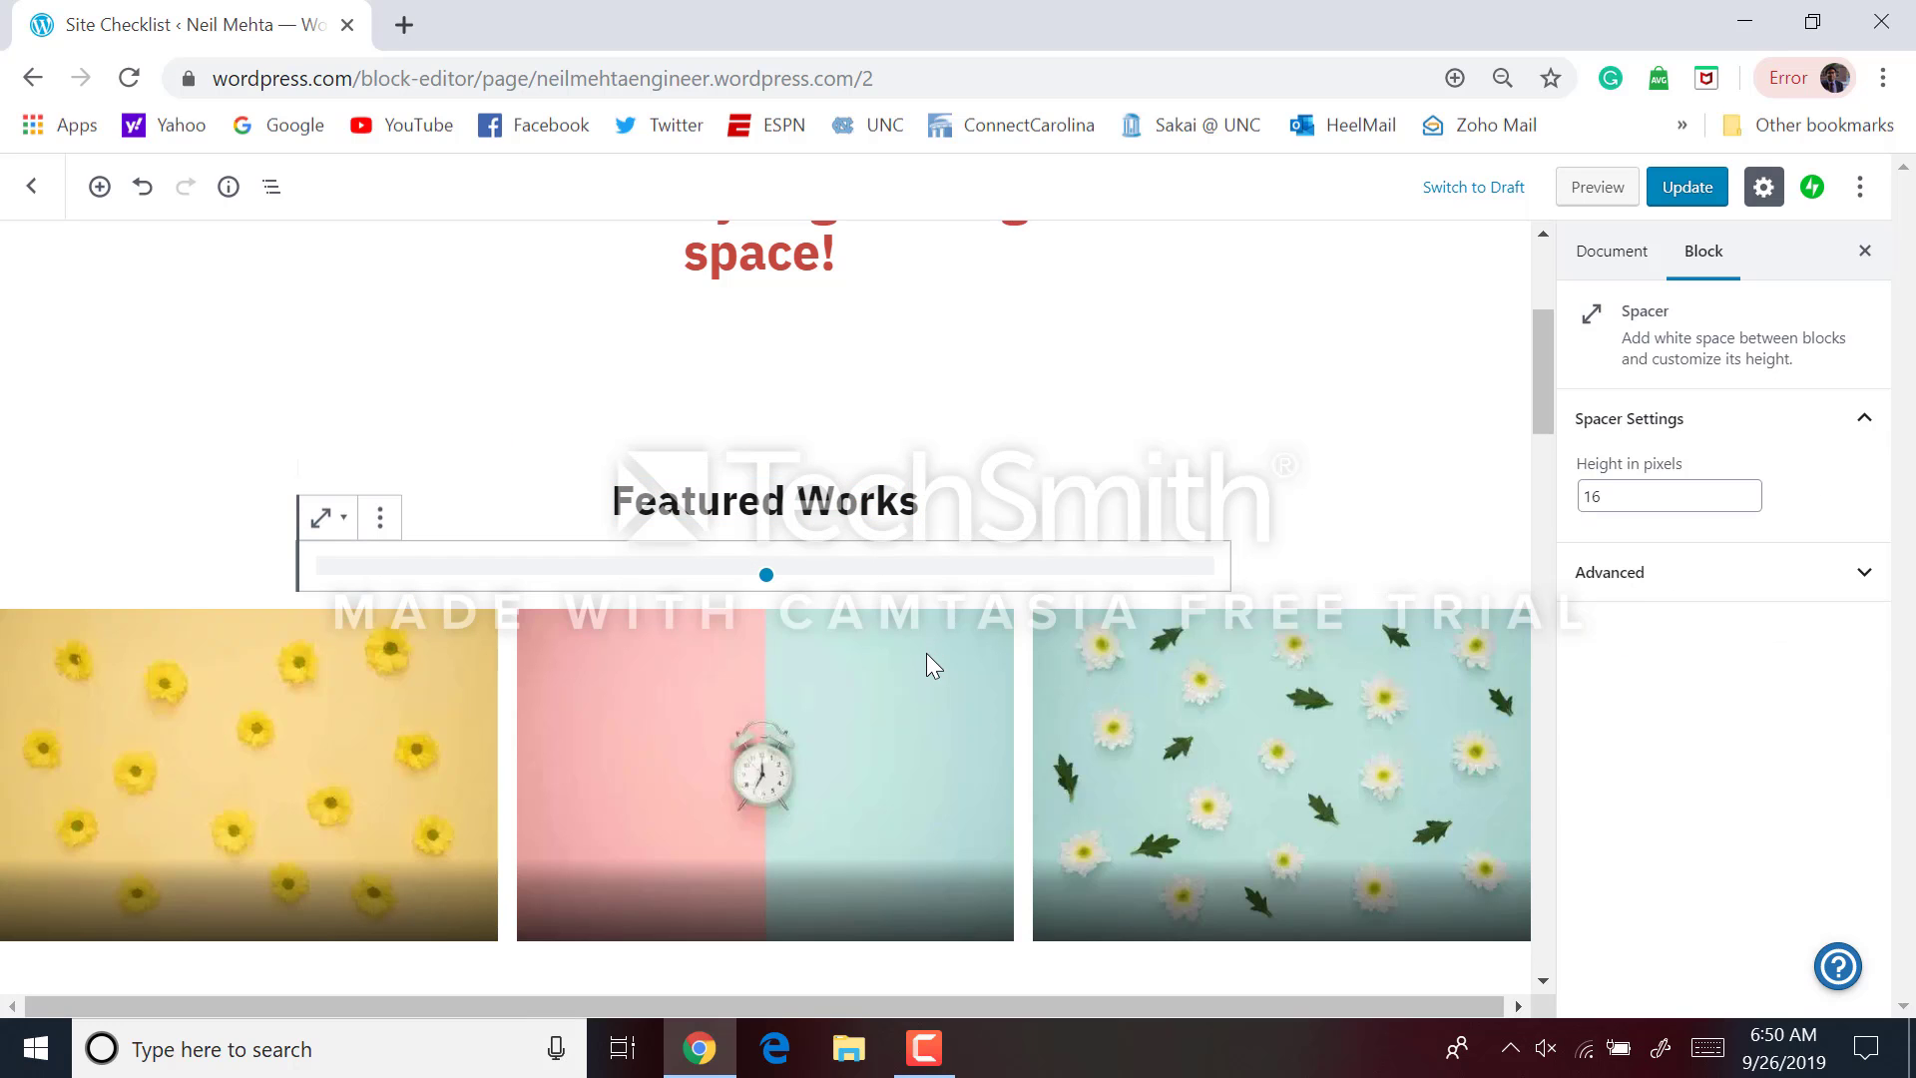
left_click(1085, 676)
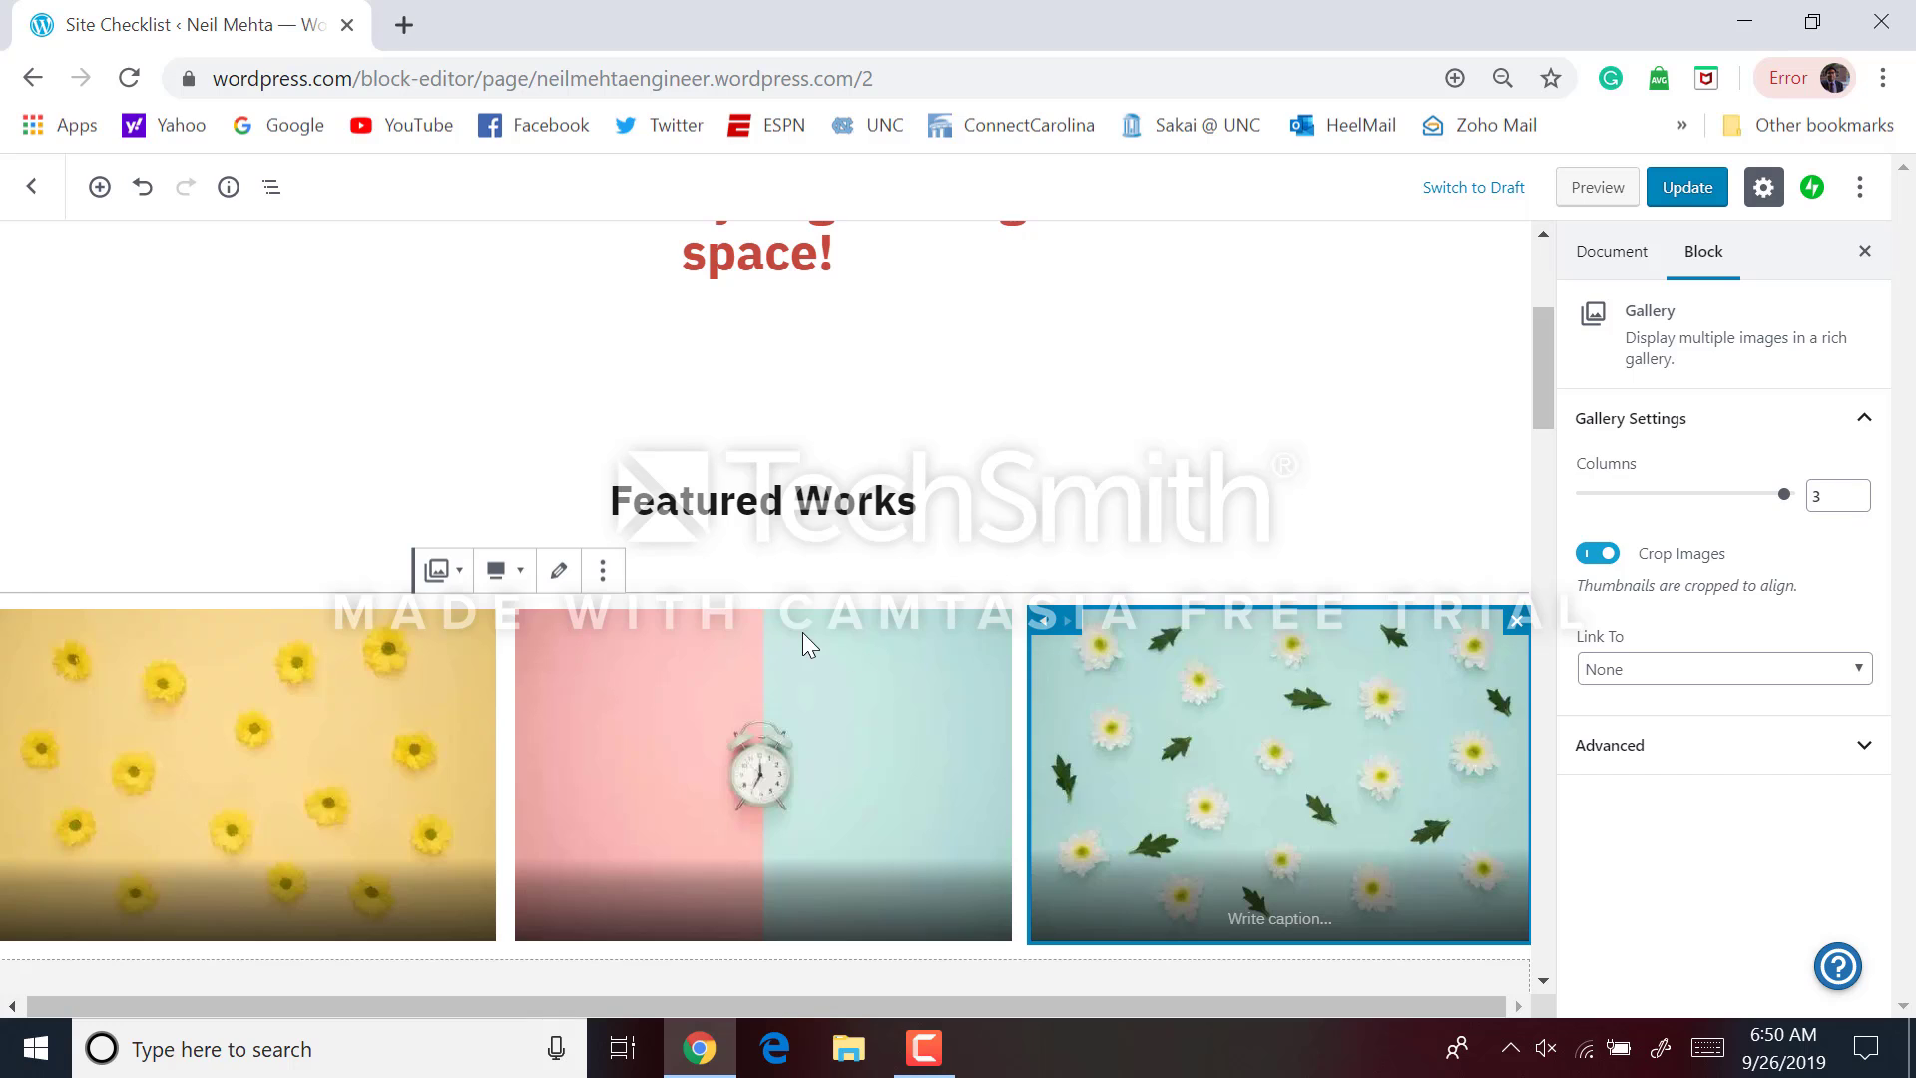
left_click(602, 570)
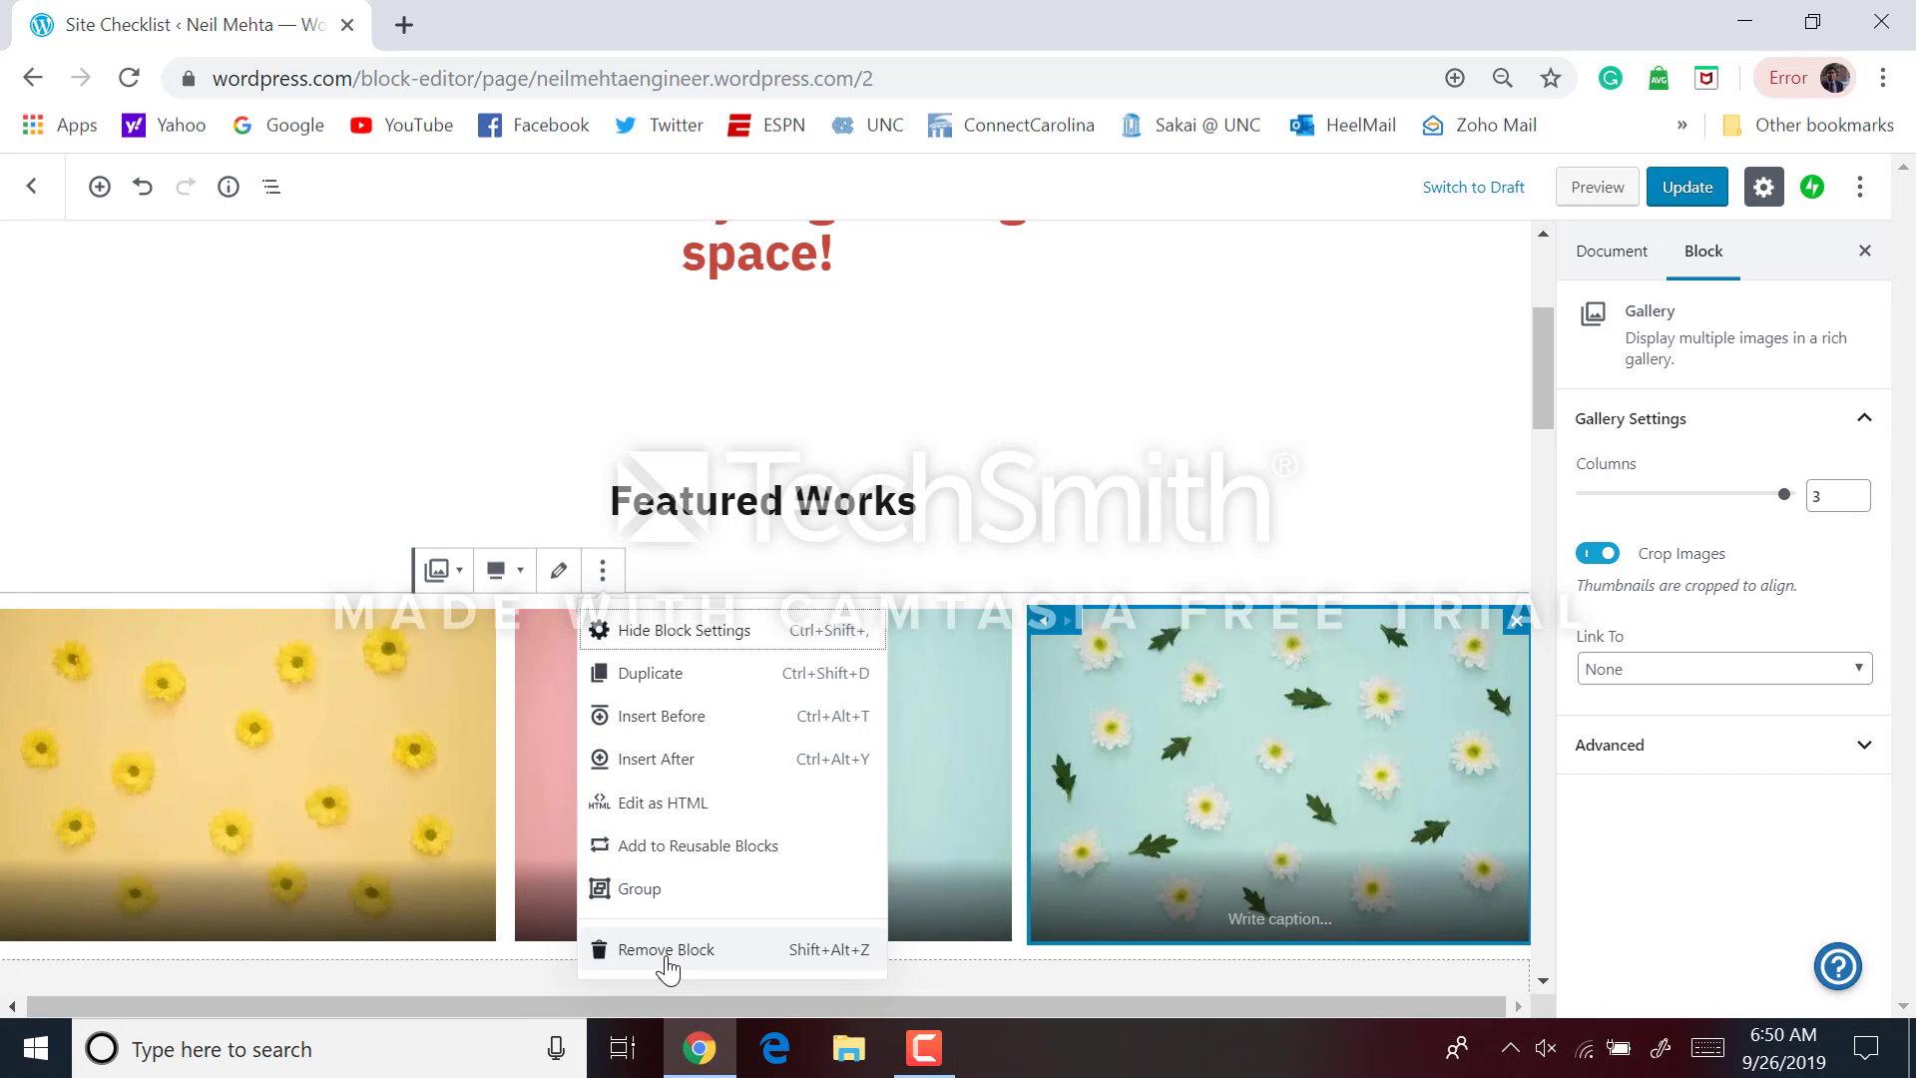
left_click(603, 569)
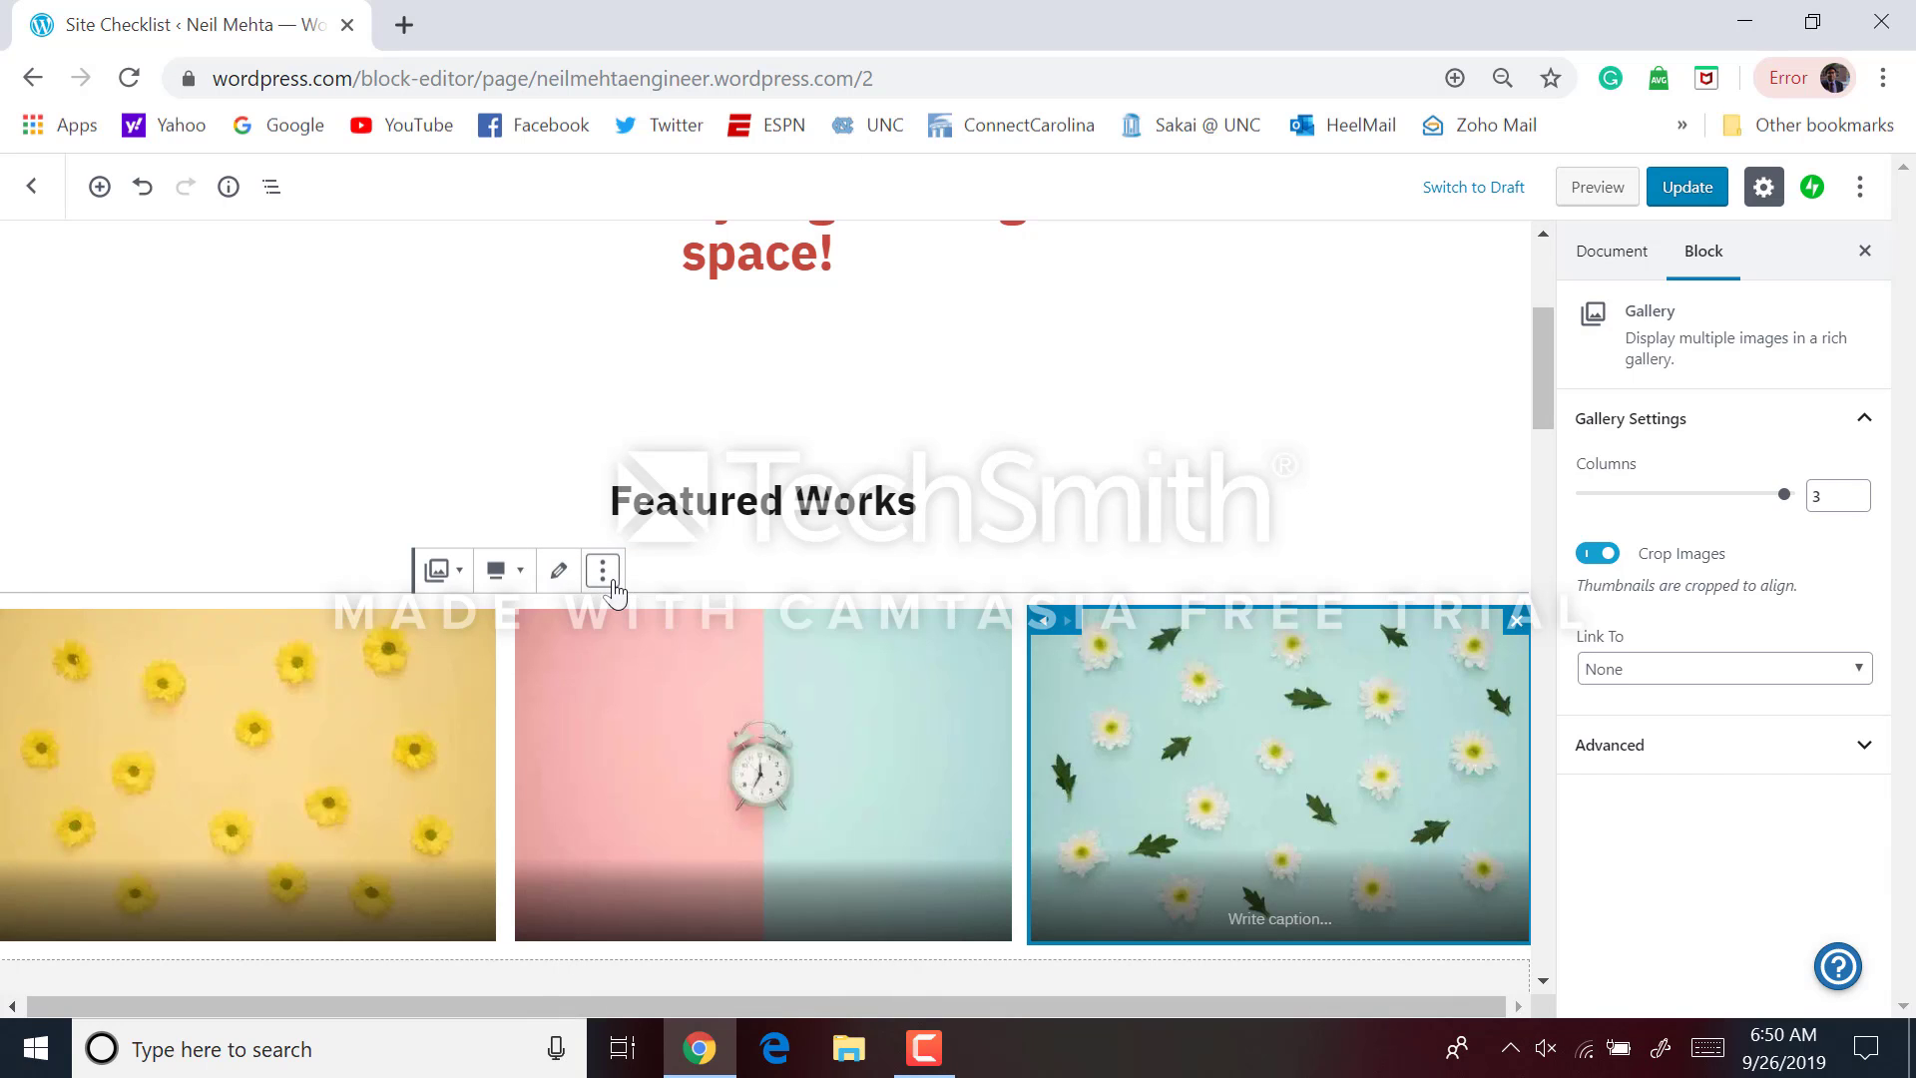
left_click(606, 577)
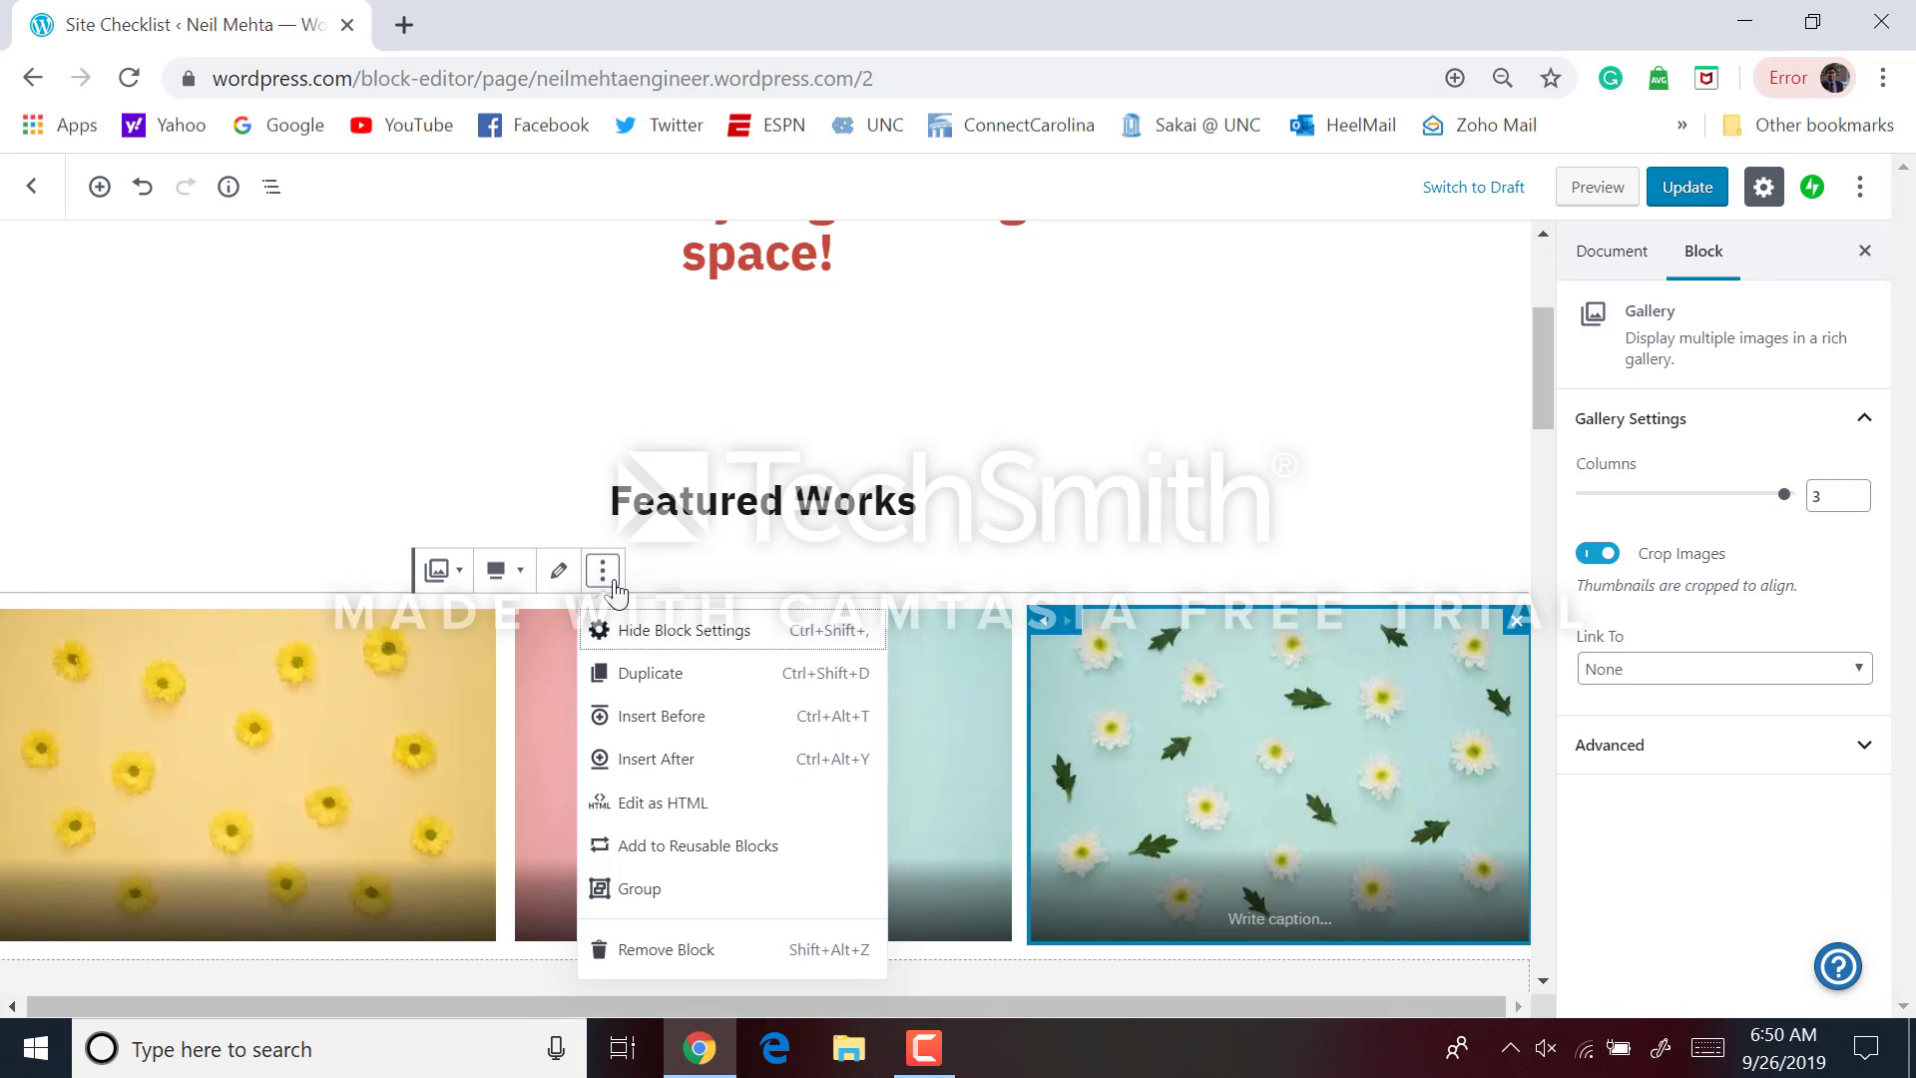
left_click(667, 949)
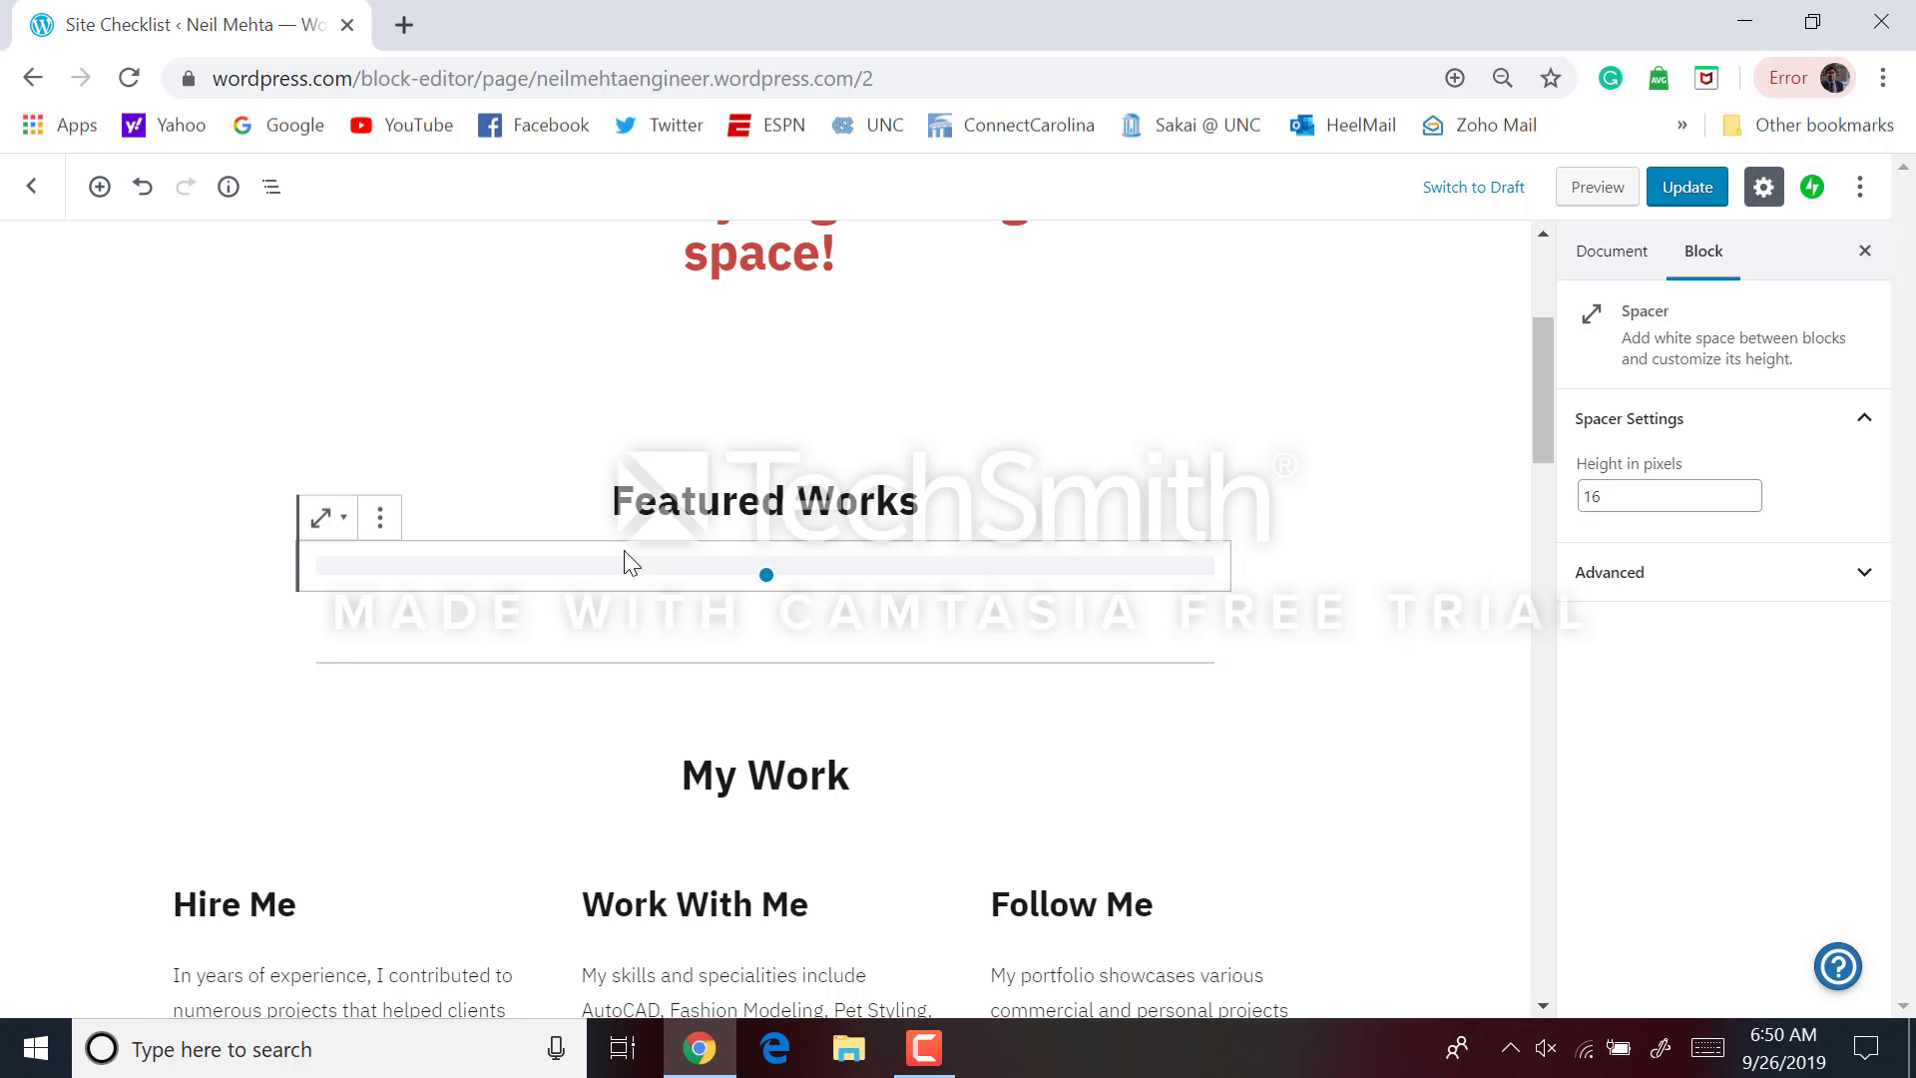
Remove the spacer and the Featured Works heading above the gallery's former spot
left_click(381, 519)
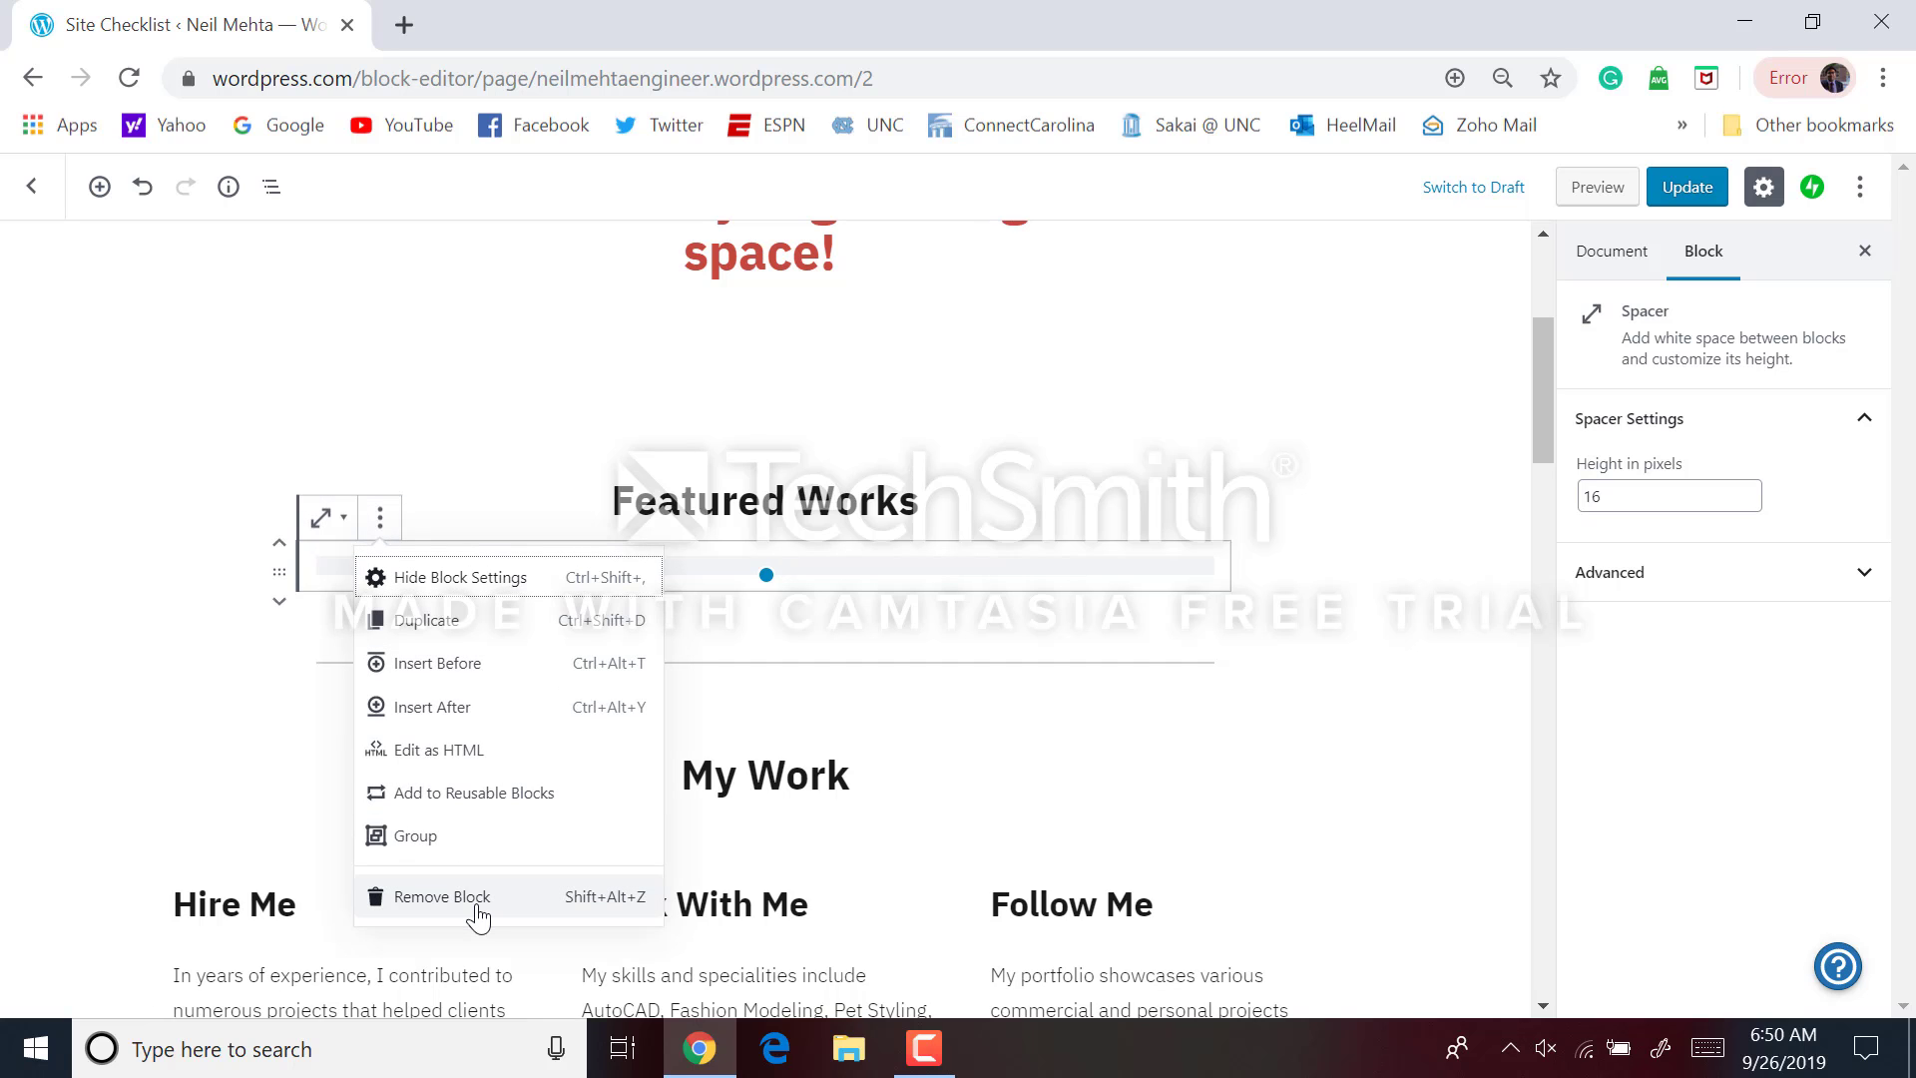
left_click(477, 910)
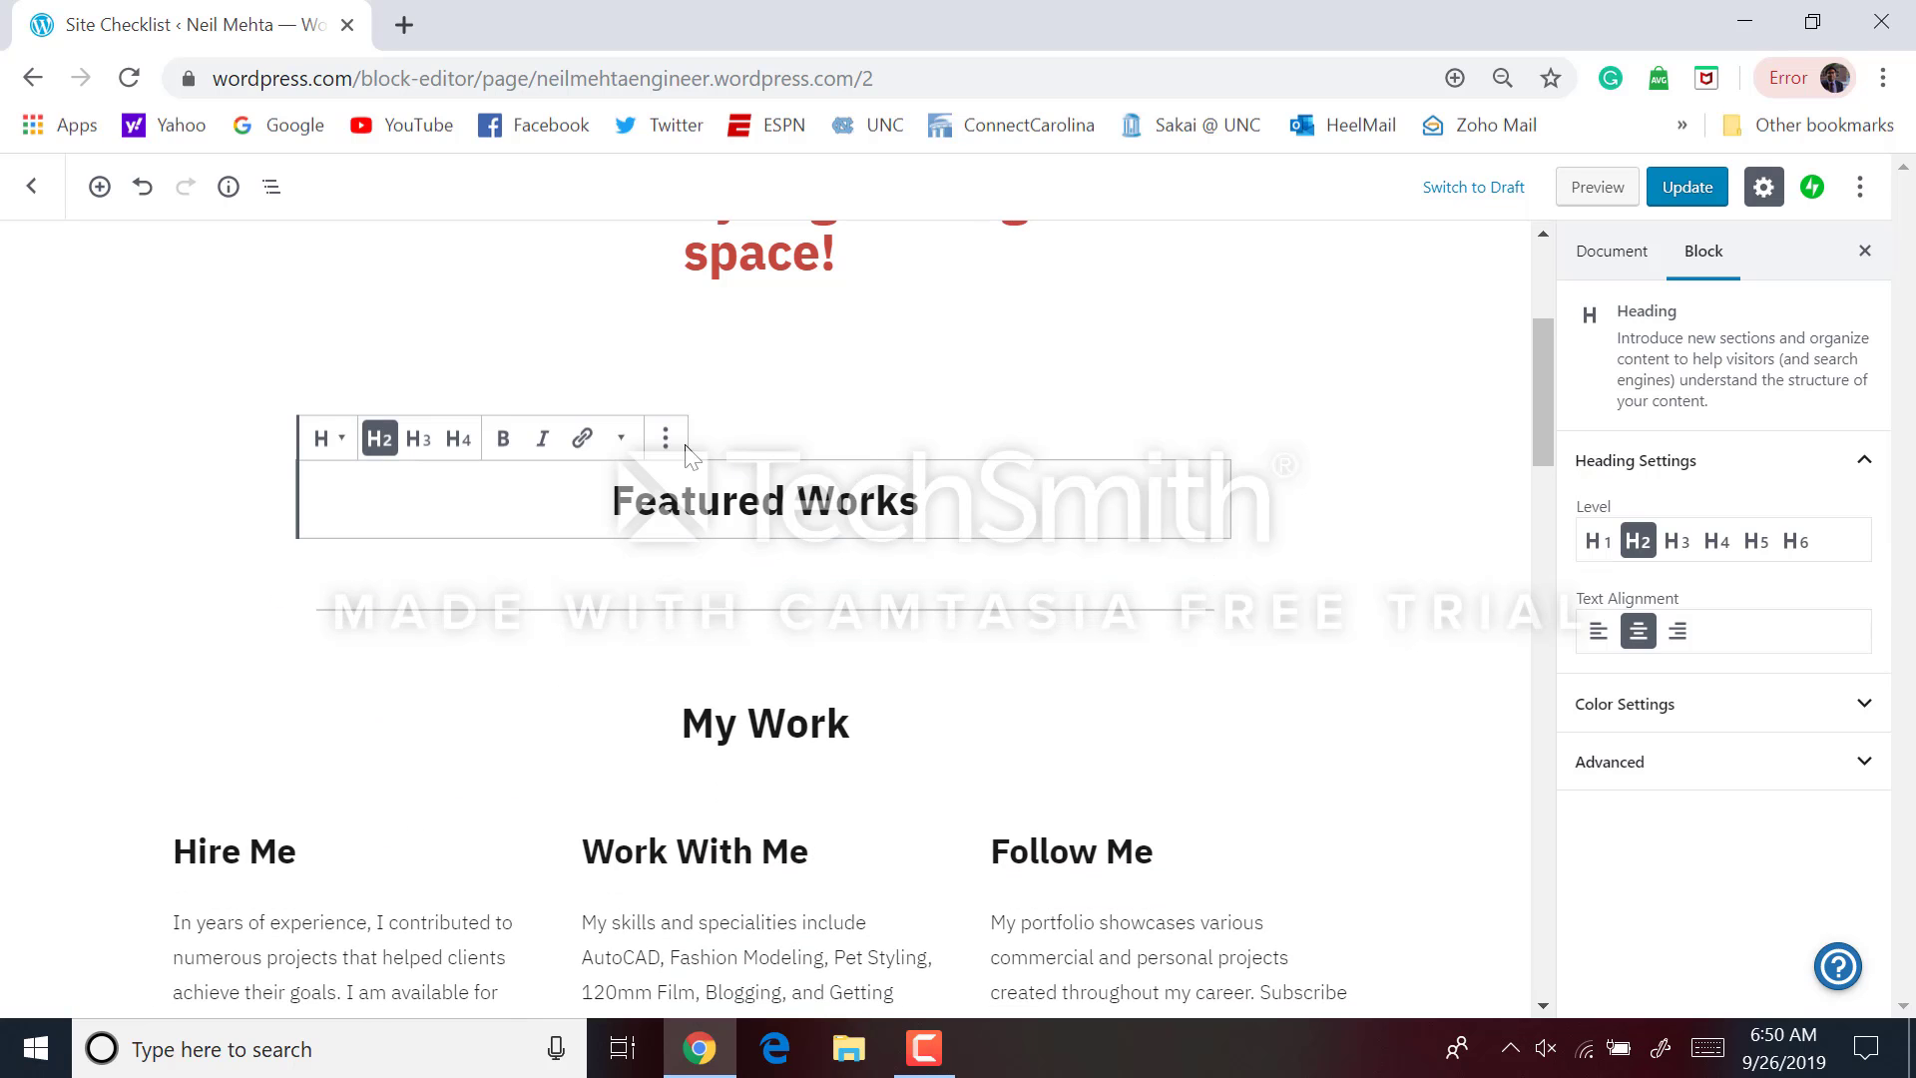
left_click(666, 438)
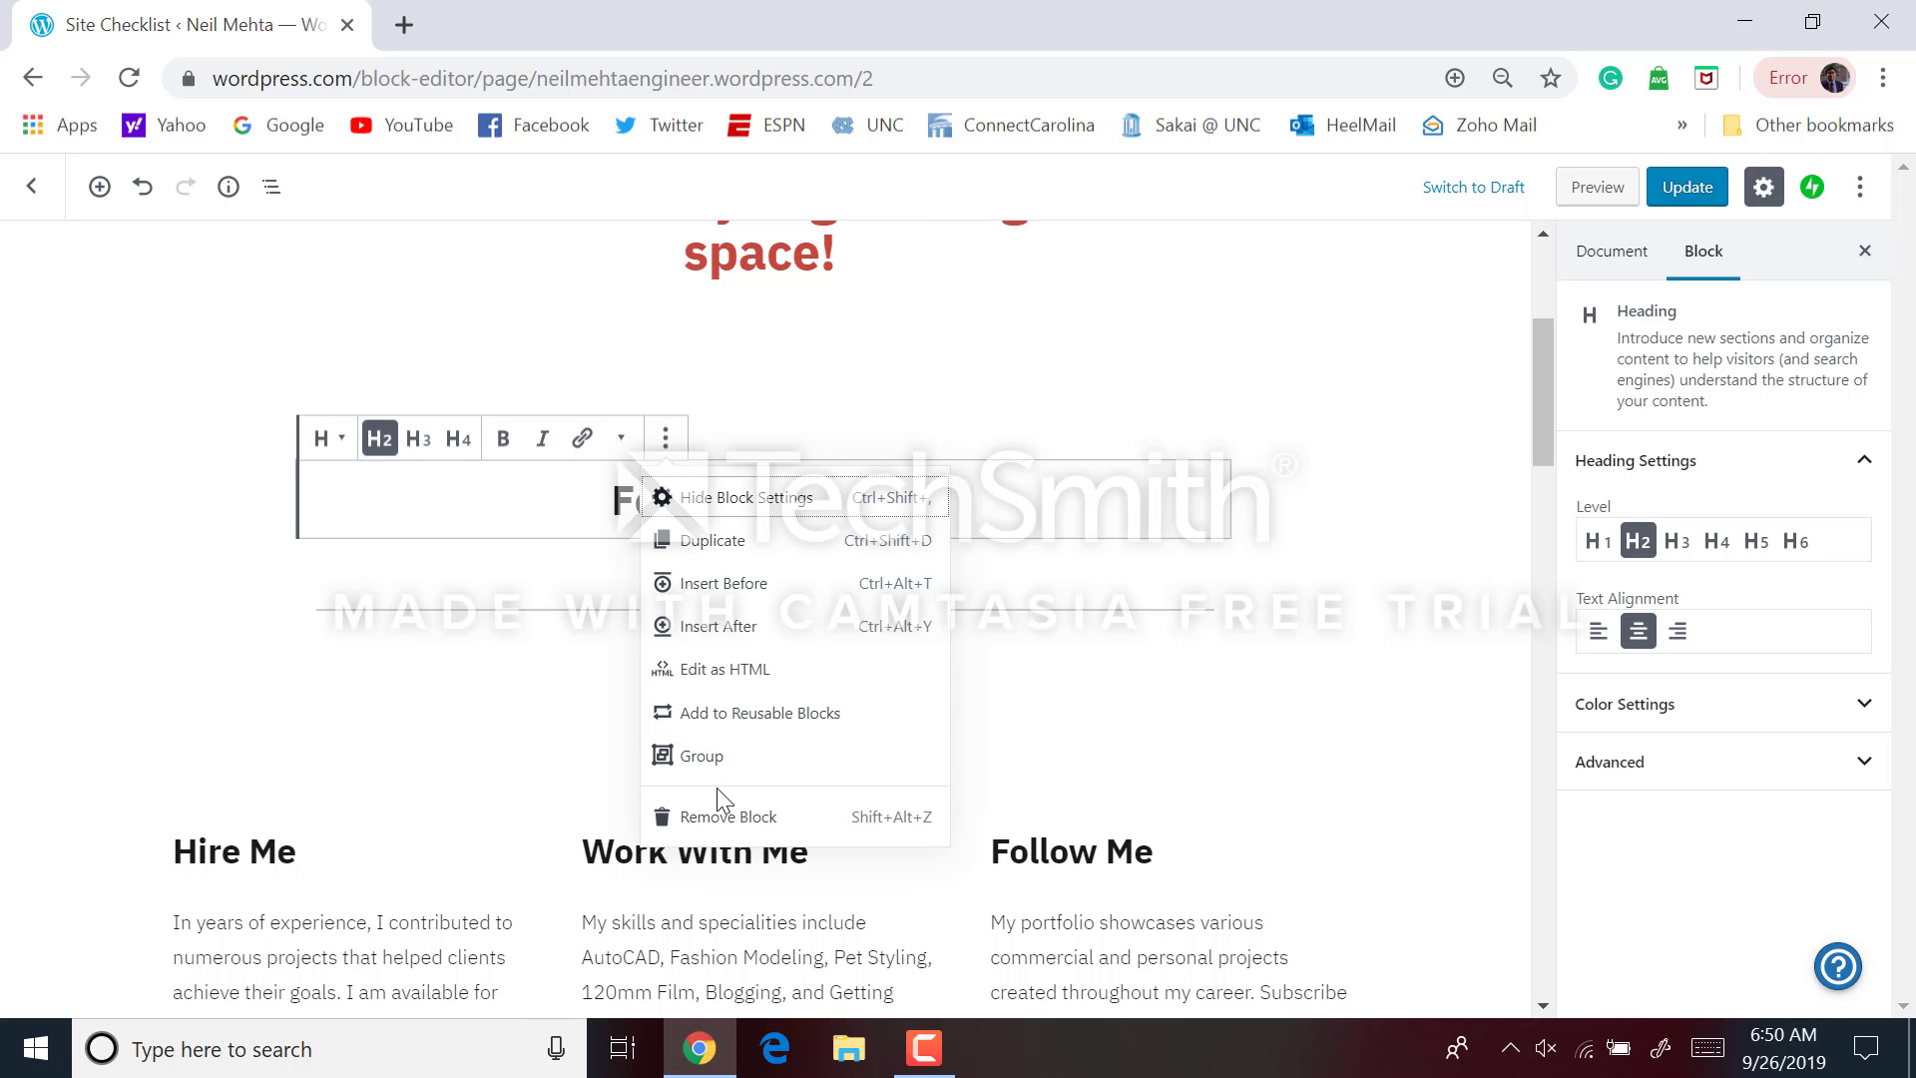
left_click(712, 810)
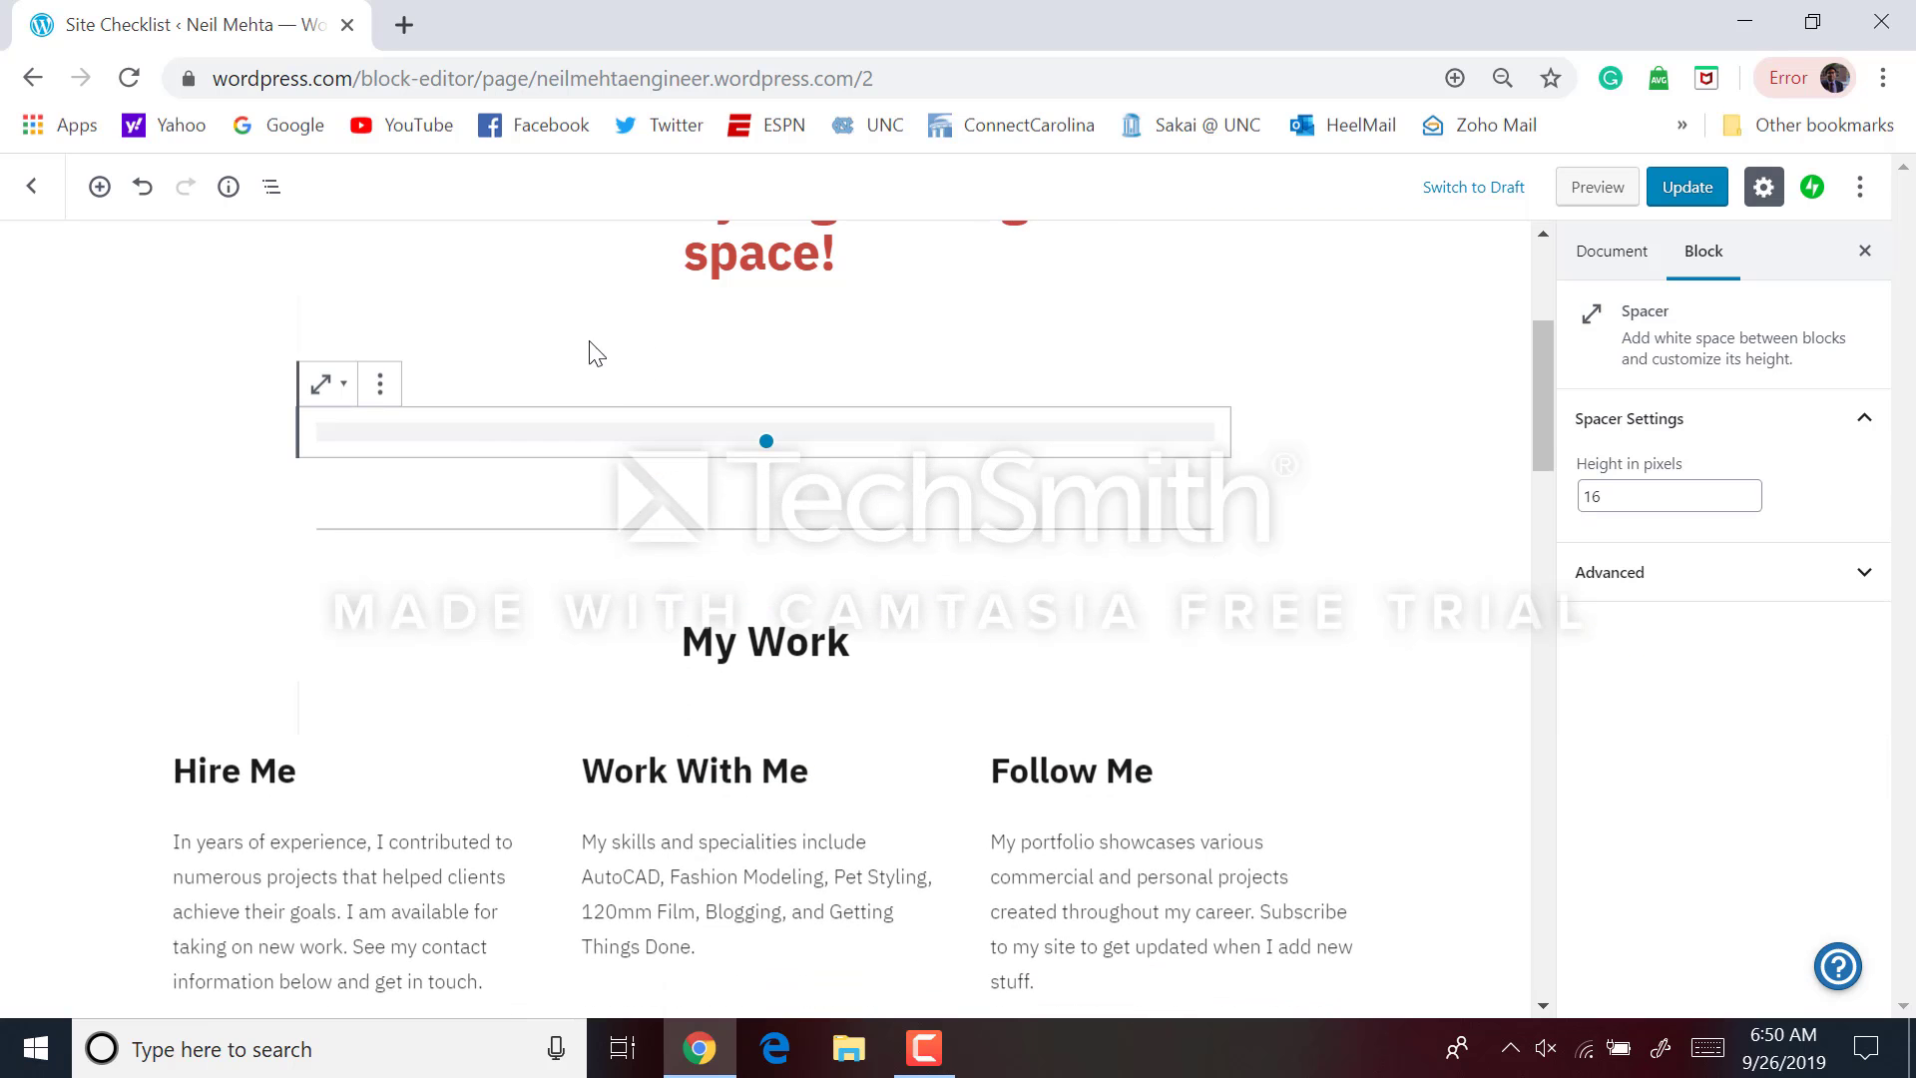
Delete the remaining empty spacers so My Work follows the red welcome heading
left_click(379, 388)
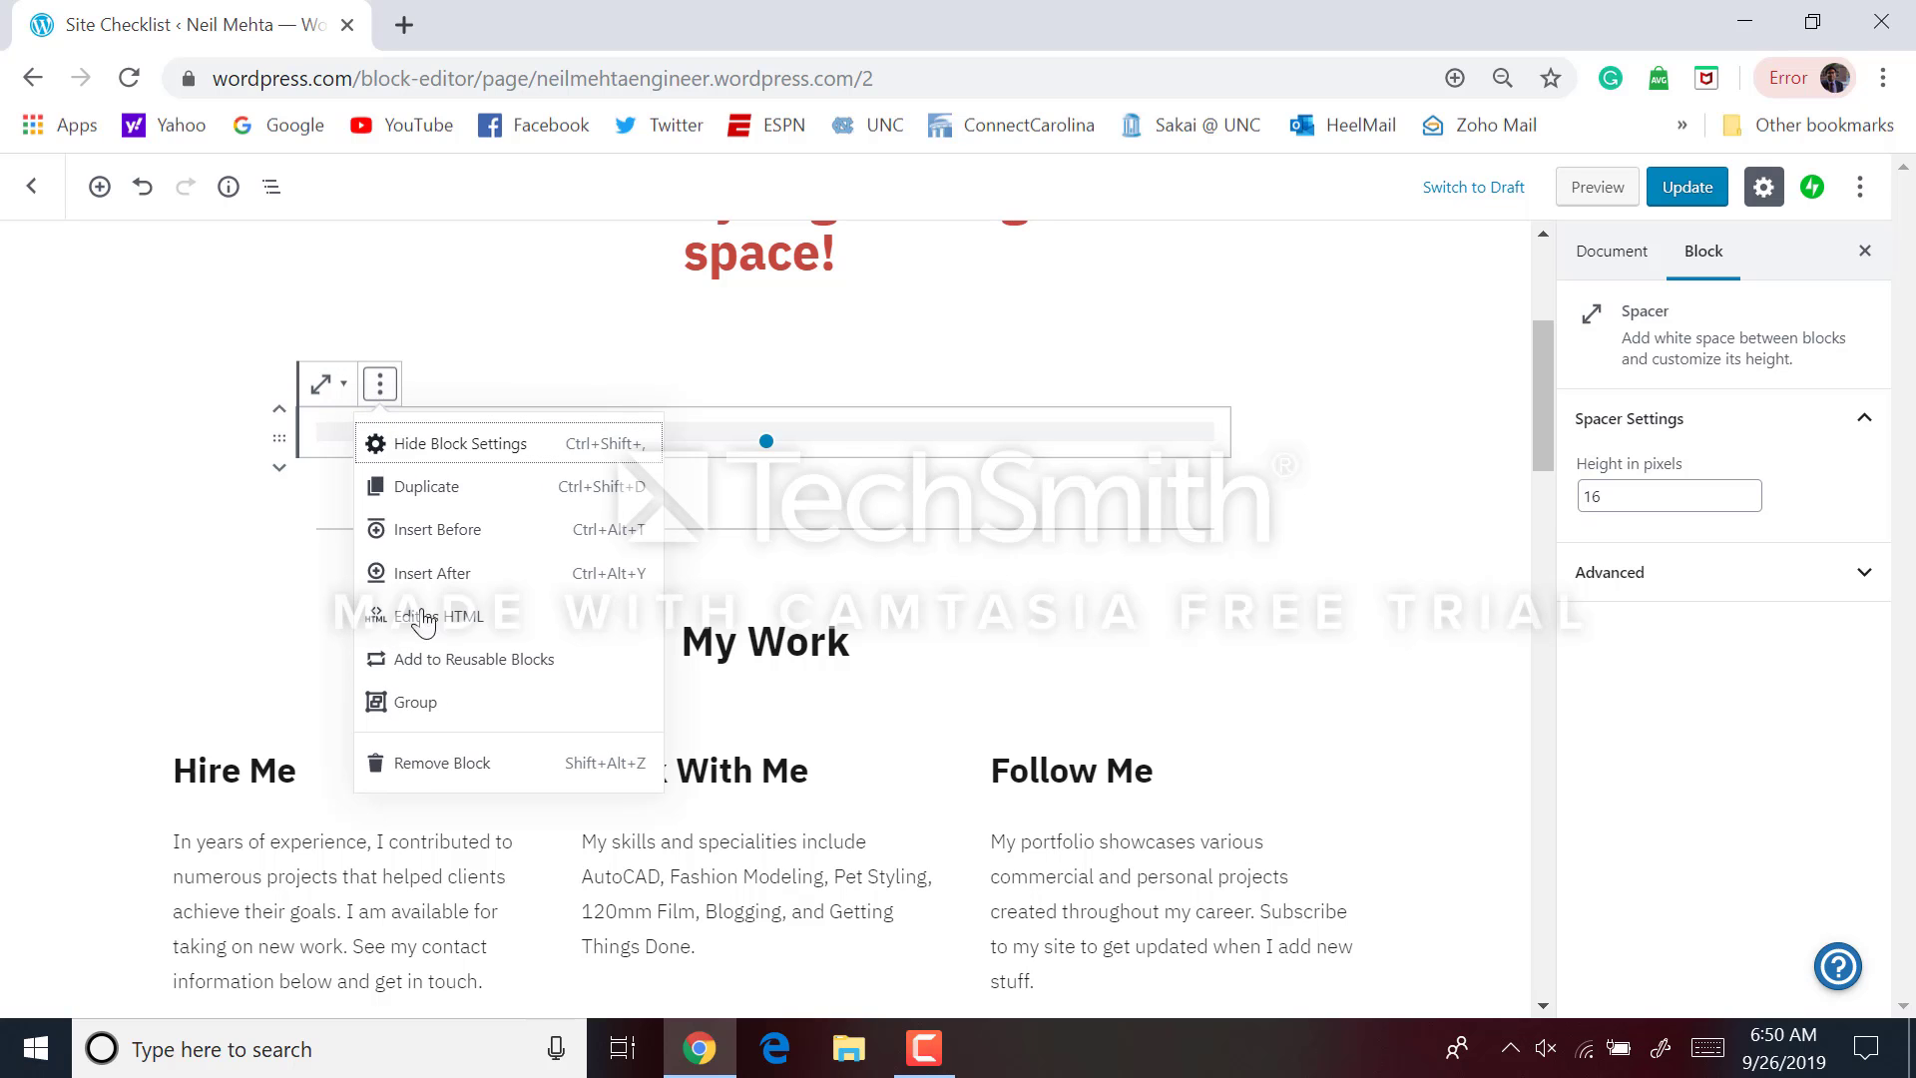
left_click(417, 765)
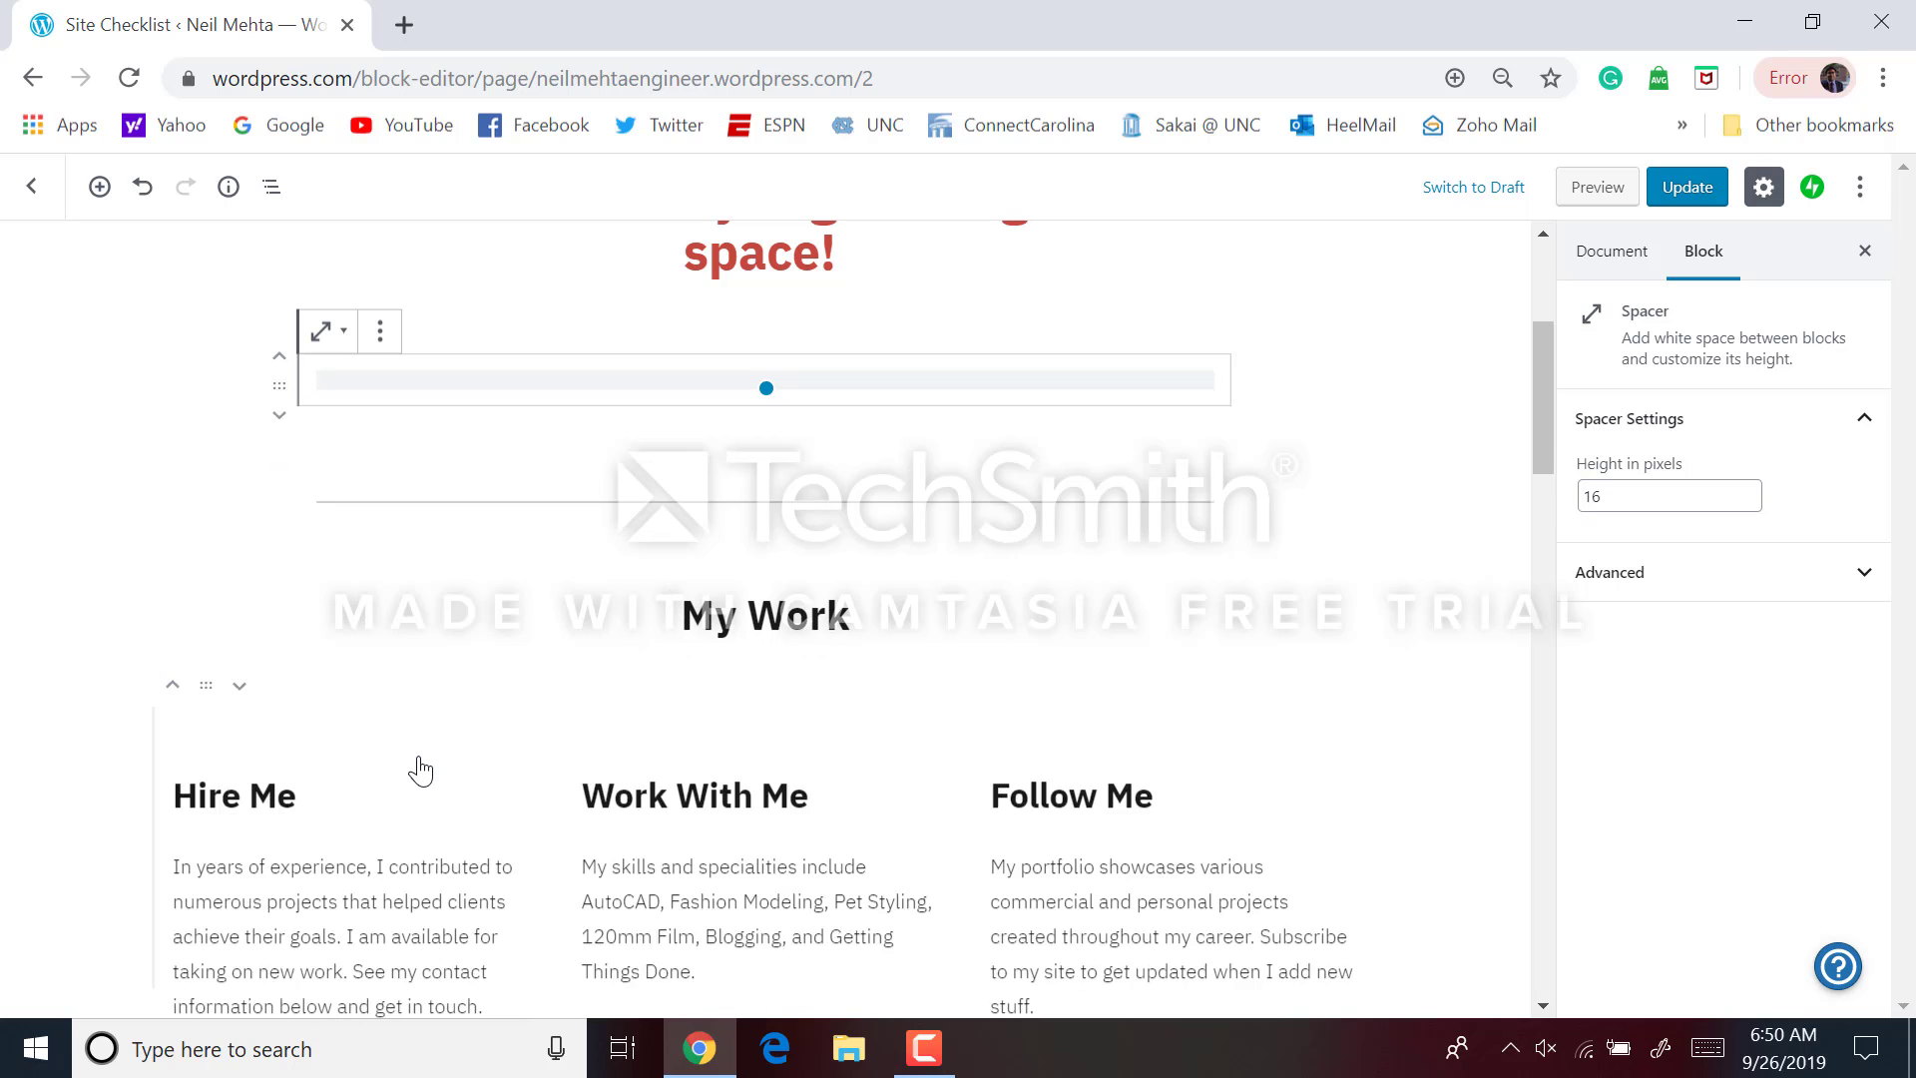
left_click(395, 331)
left_click(424, 710)
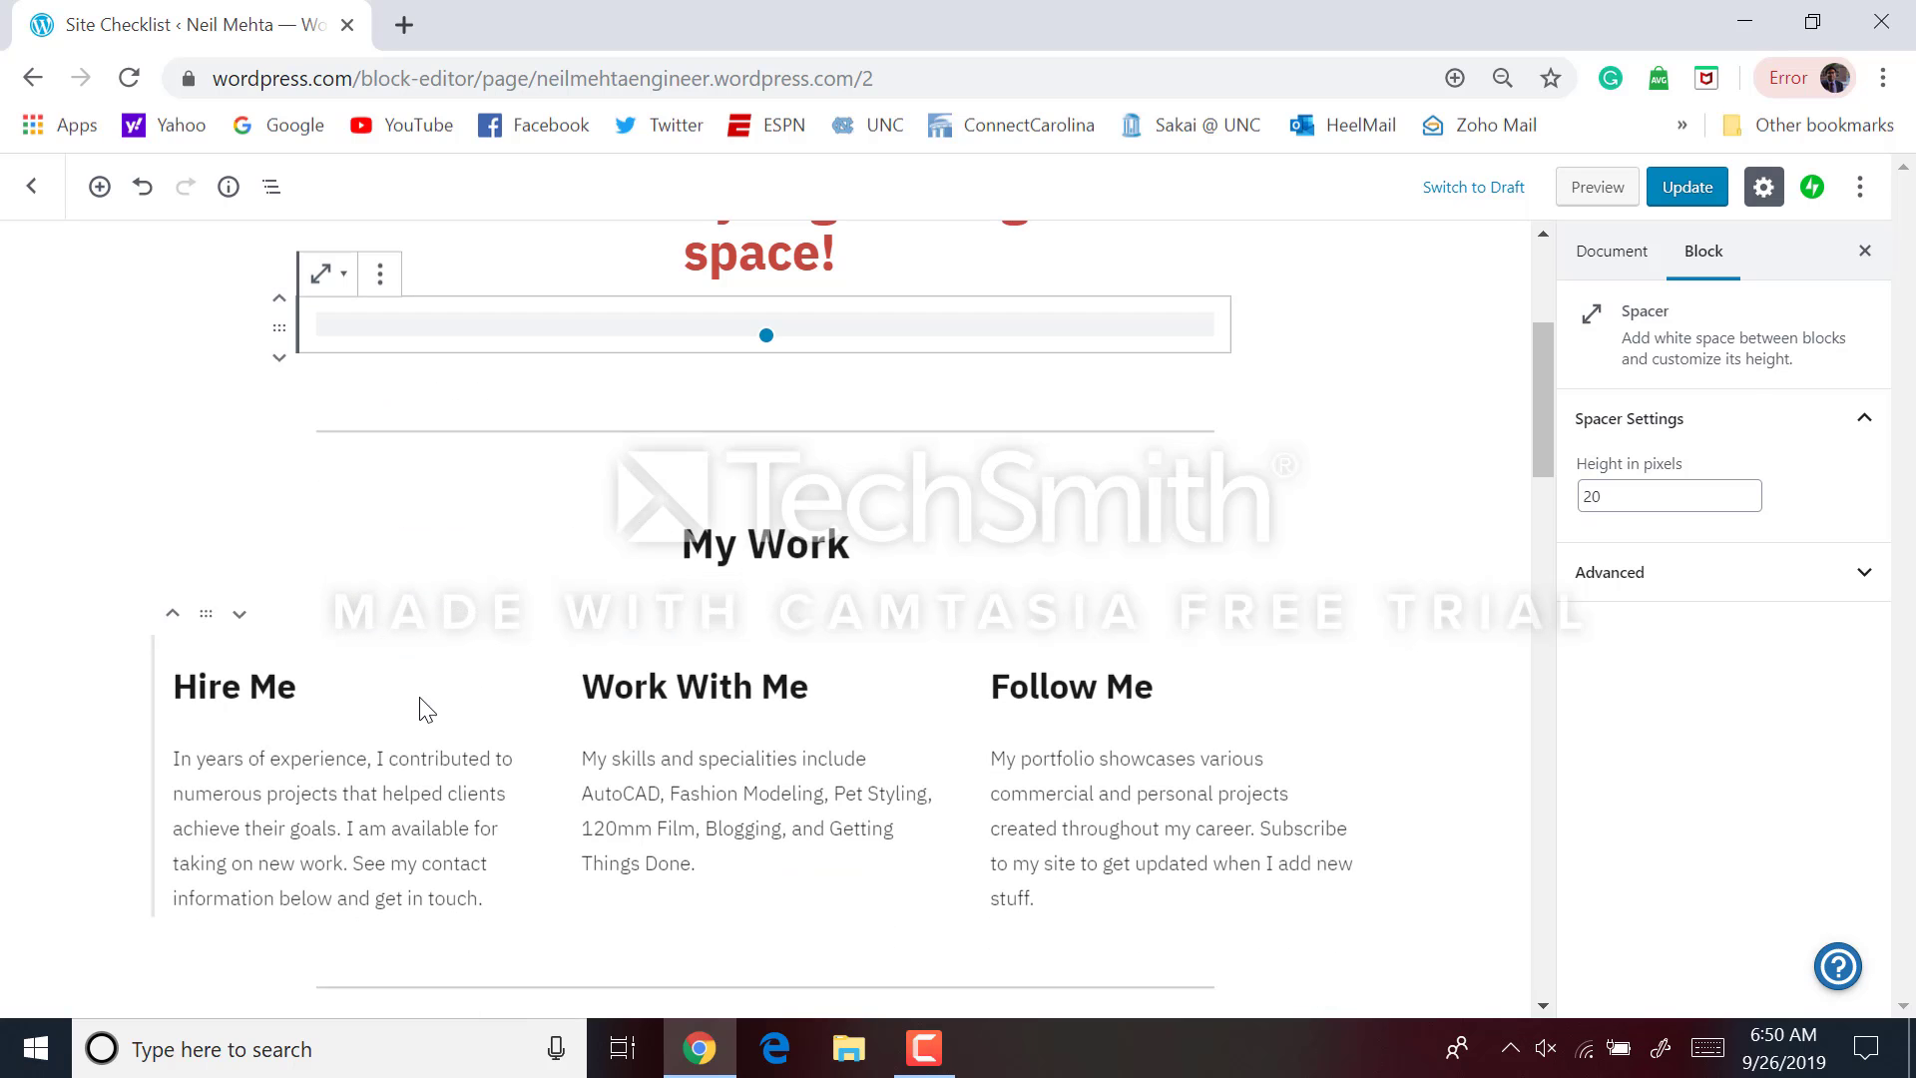
left_click(1147, 529)
left_click(1148, 404)
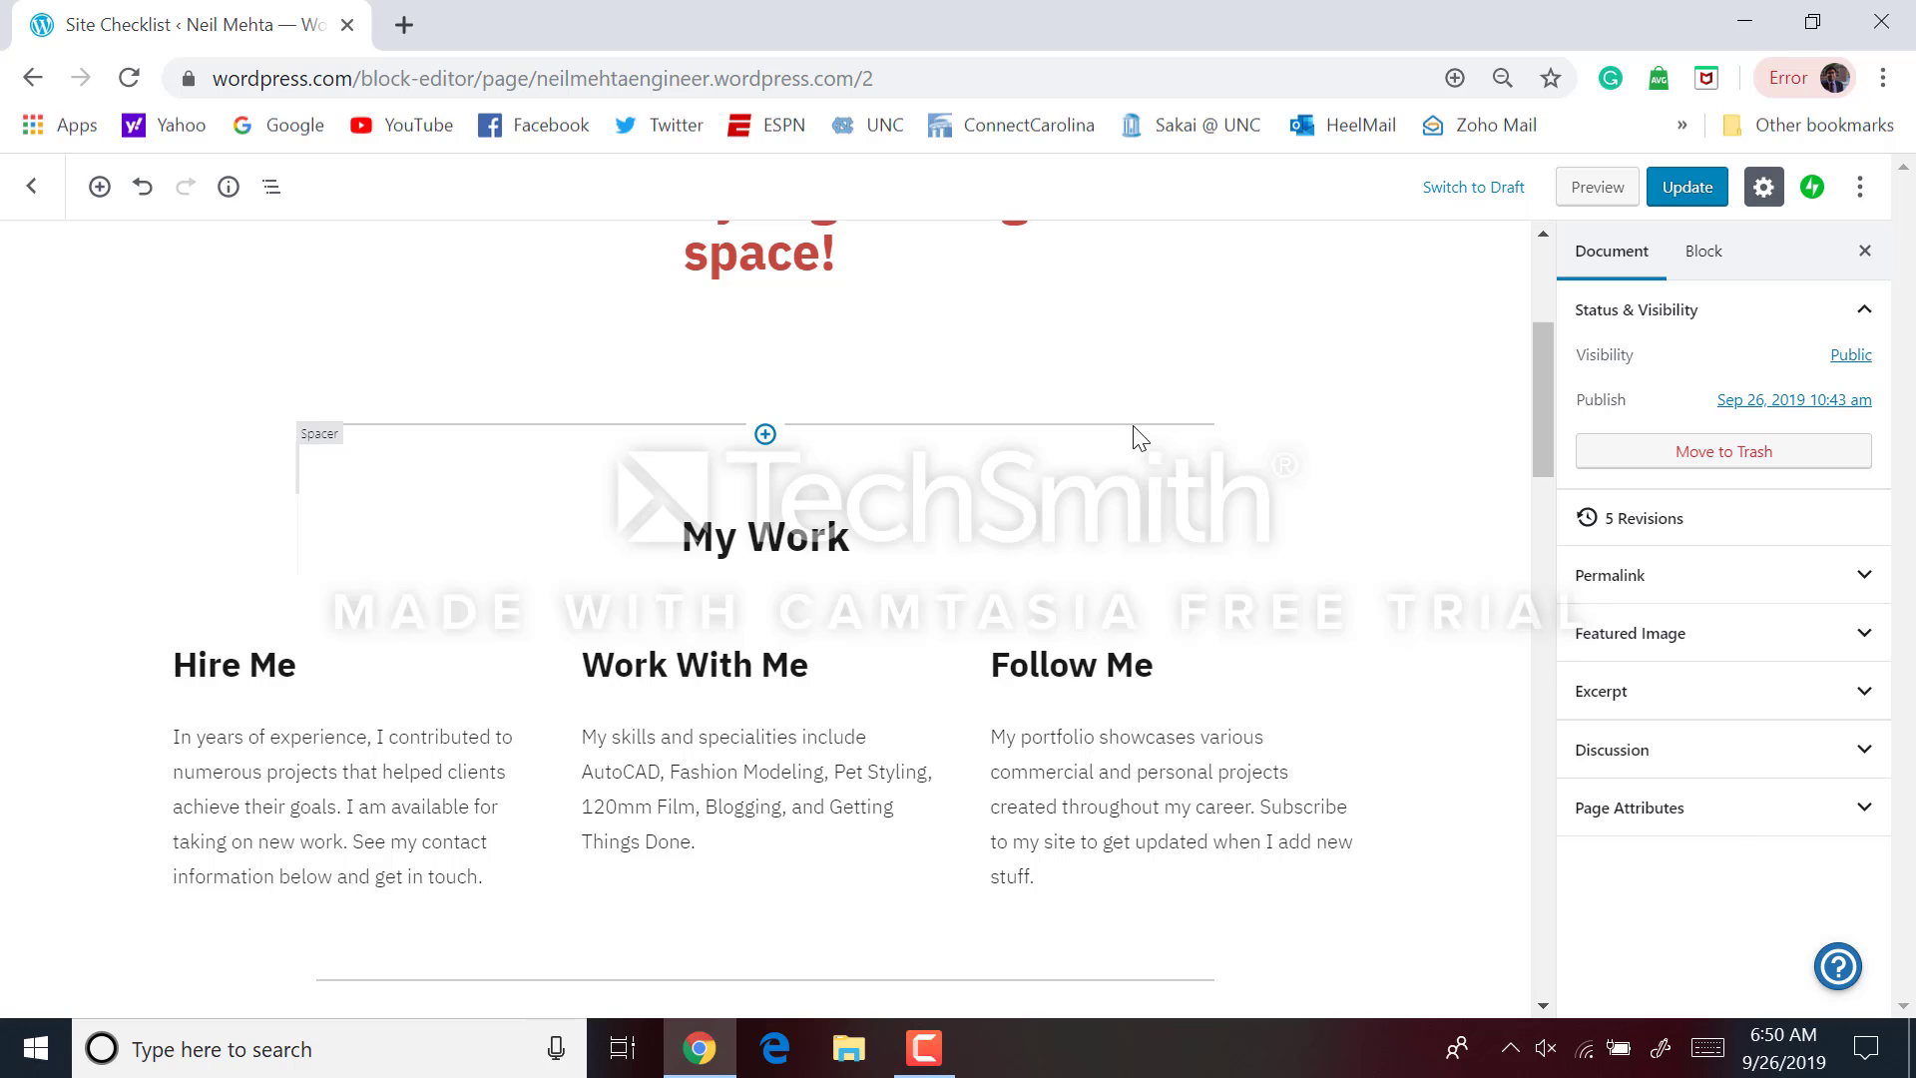
Retype the My Work heading above the Hire Me, Work With Me and Follow Me columns as 'About Me'
scroll(1155, 578, "down", 6)
scroll(1154, 578, "up", 5)
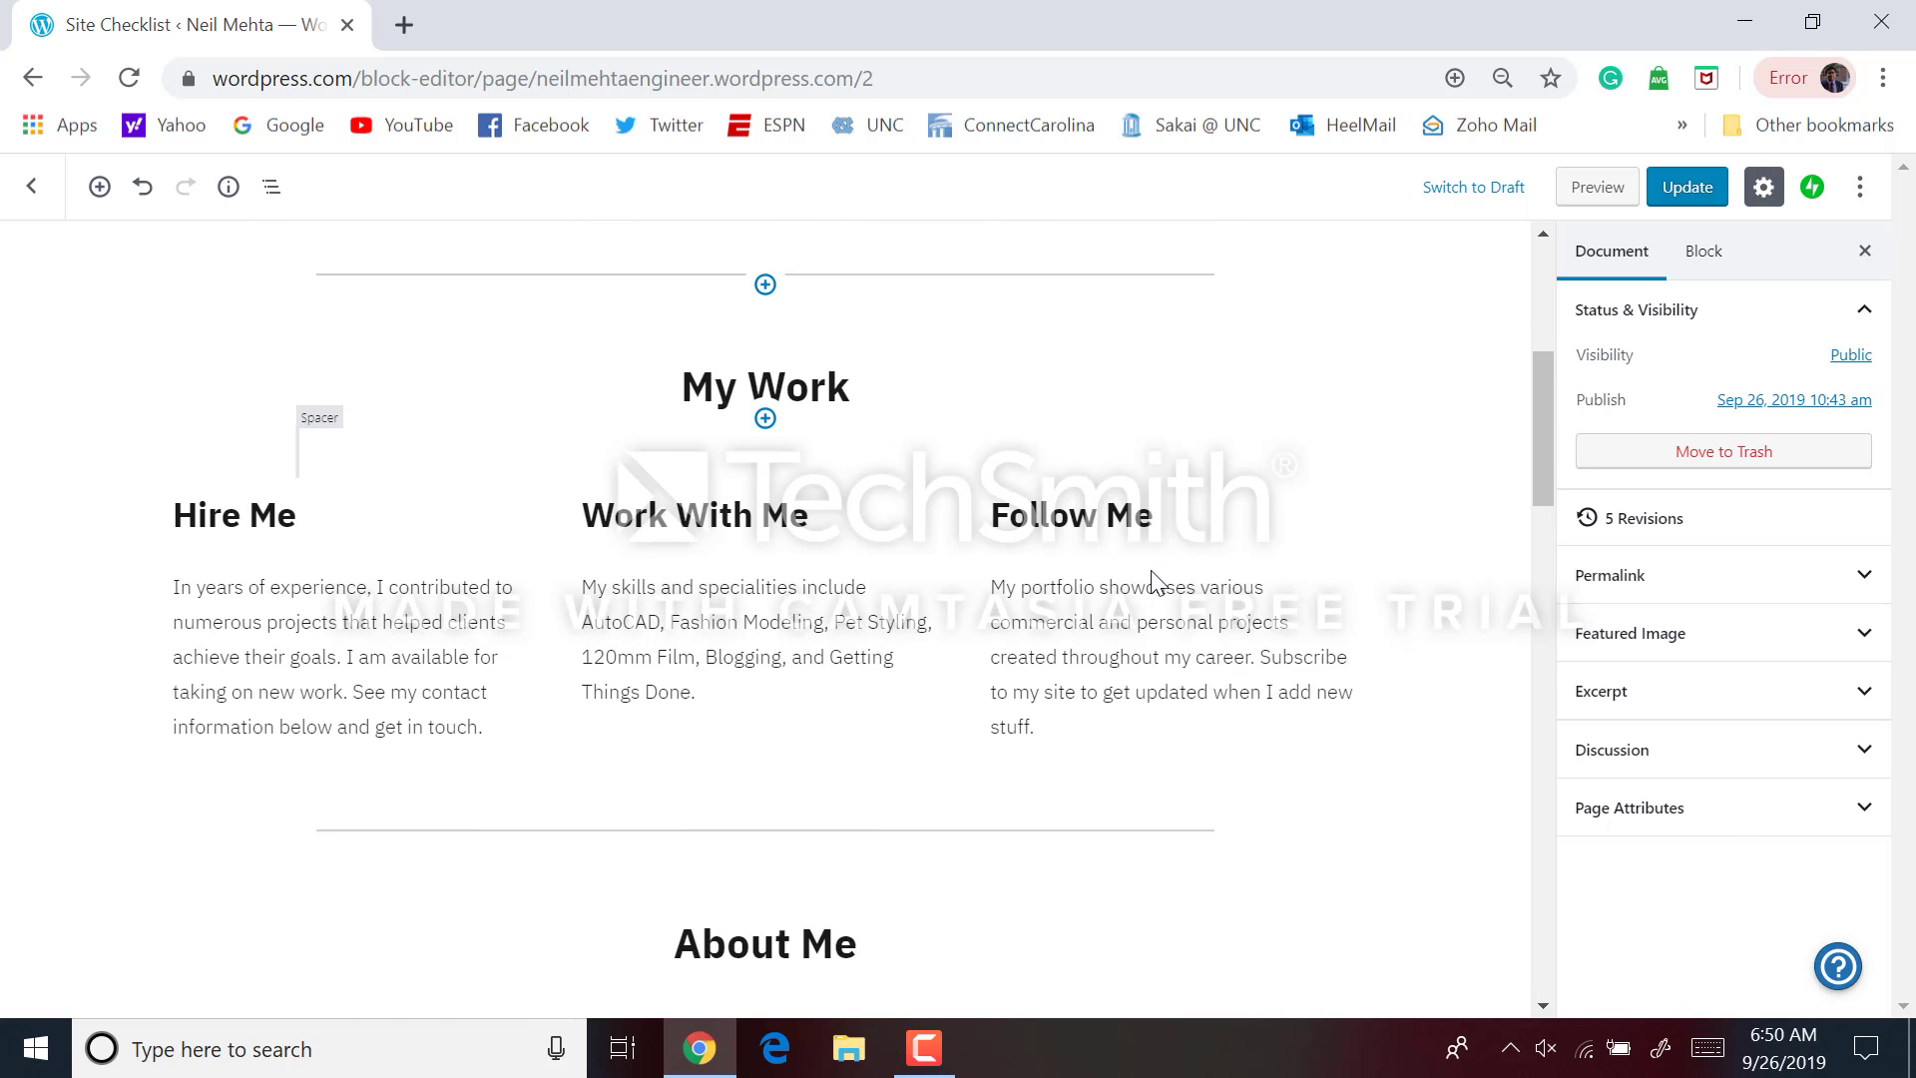
scroll(1155, 577, "up", 1)
double_click(789, 489)
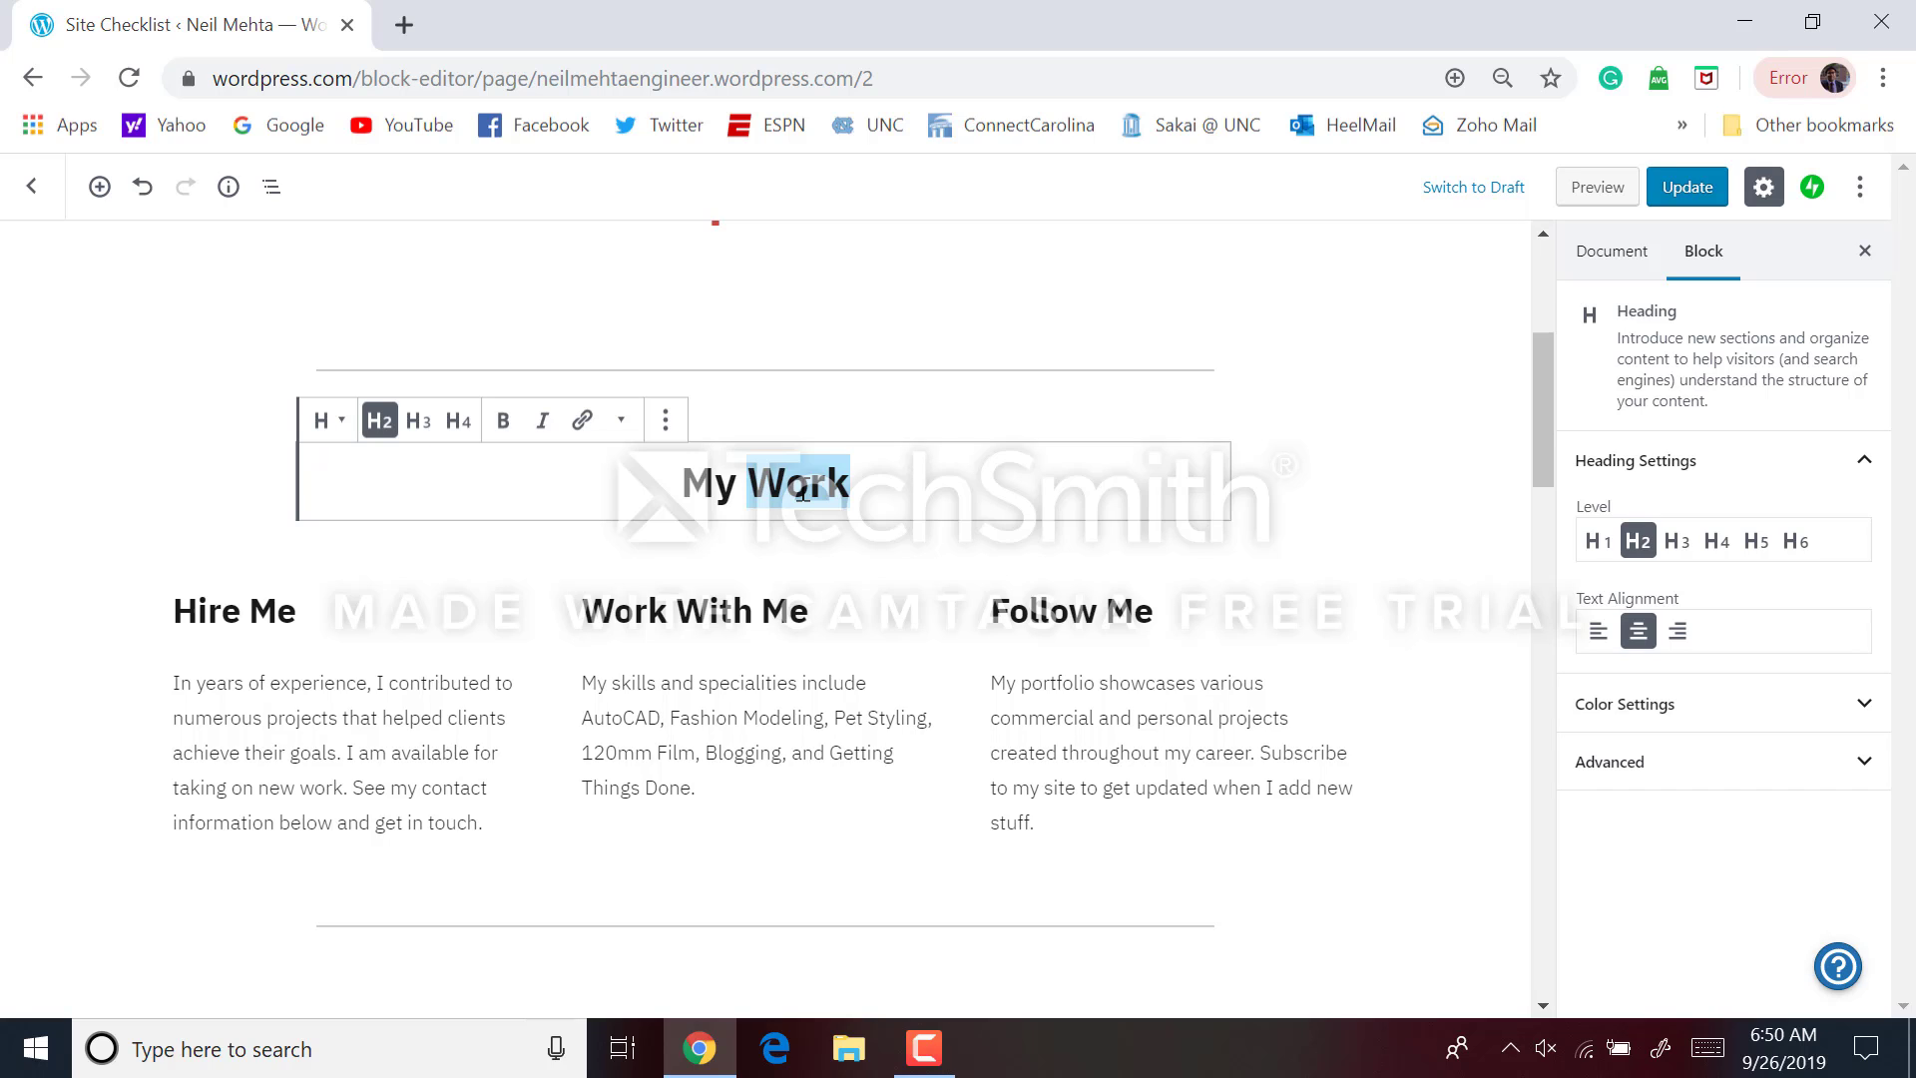
triple_click(804, 489)
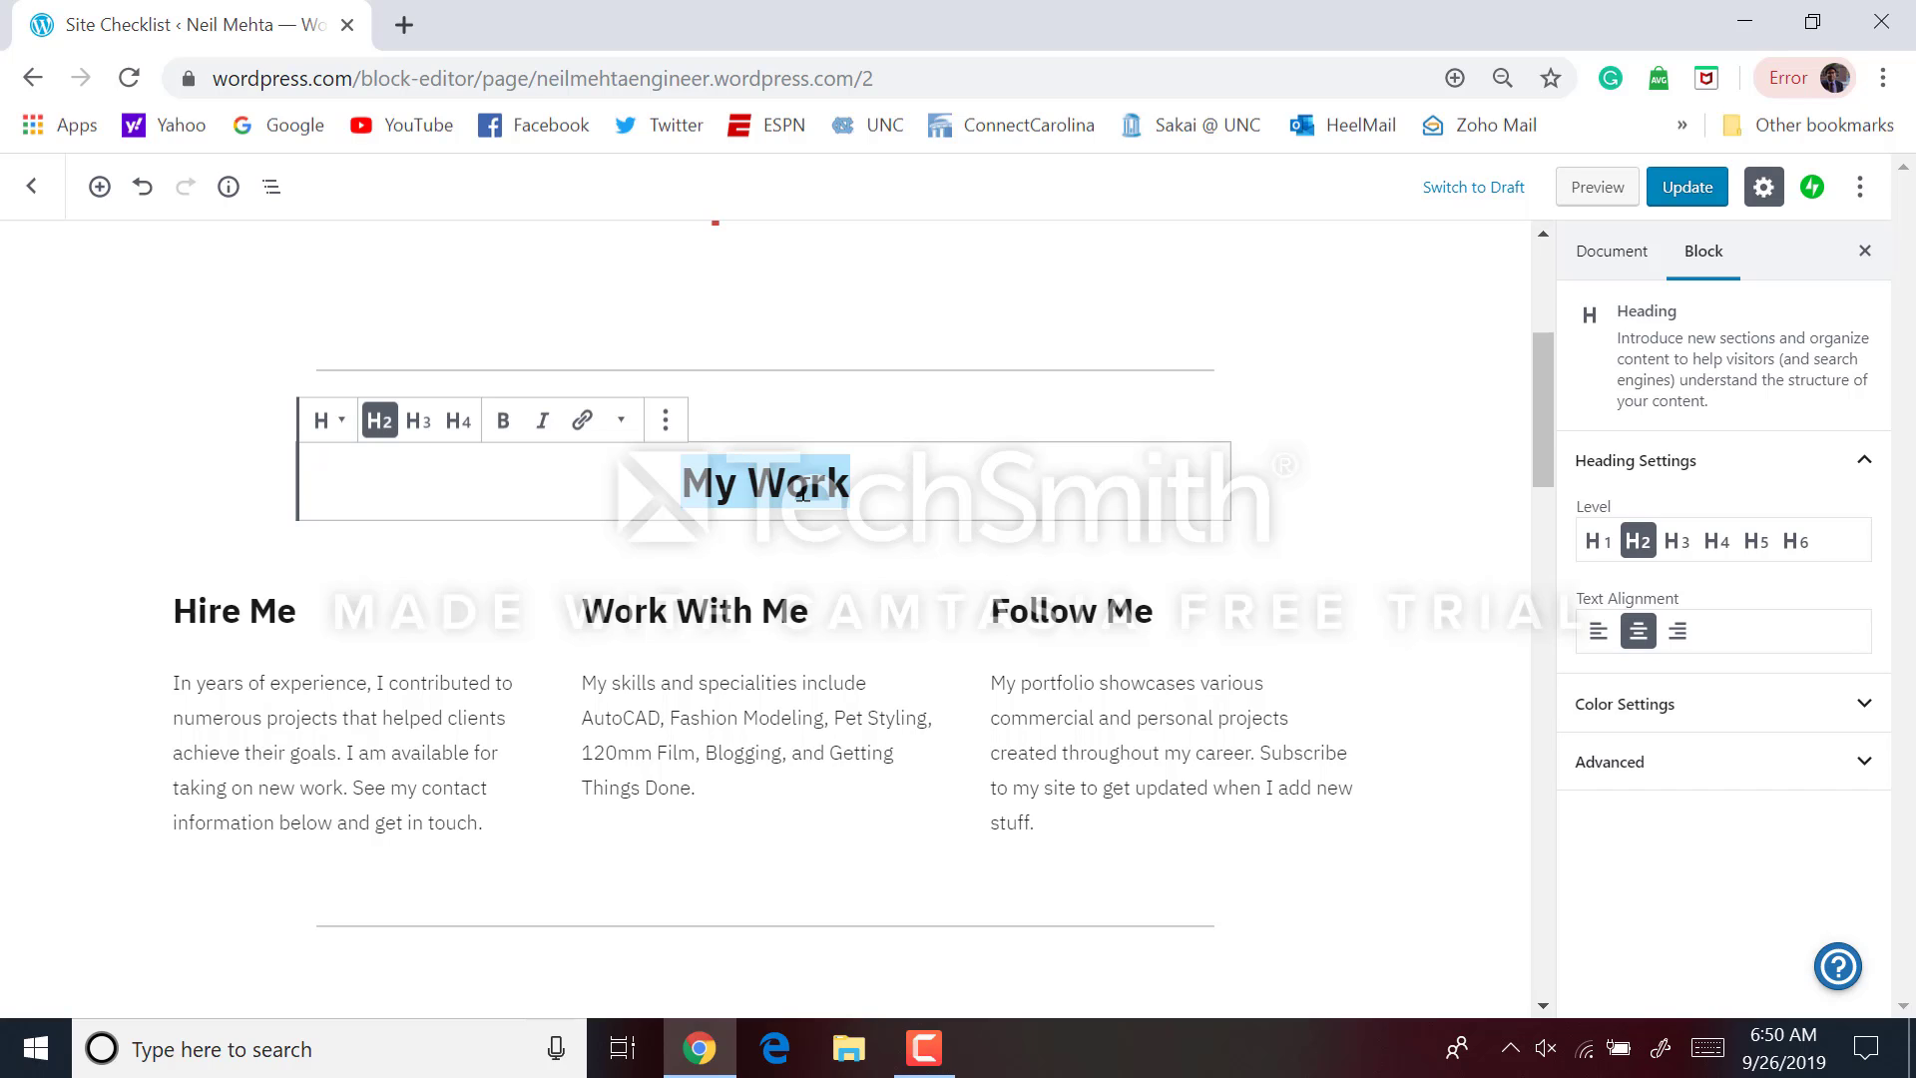
type("Abo")
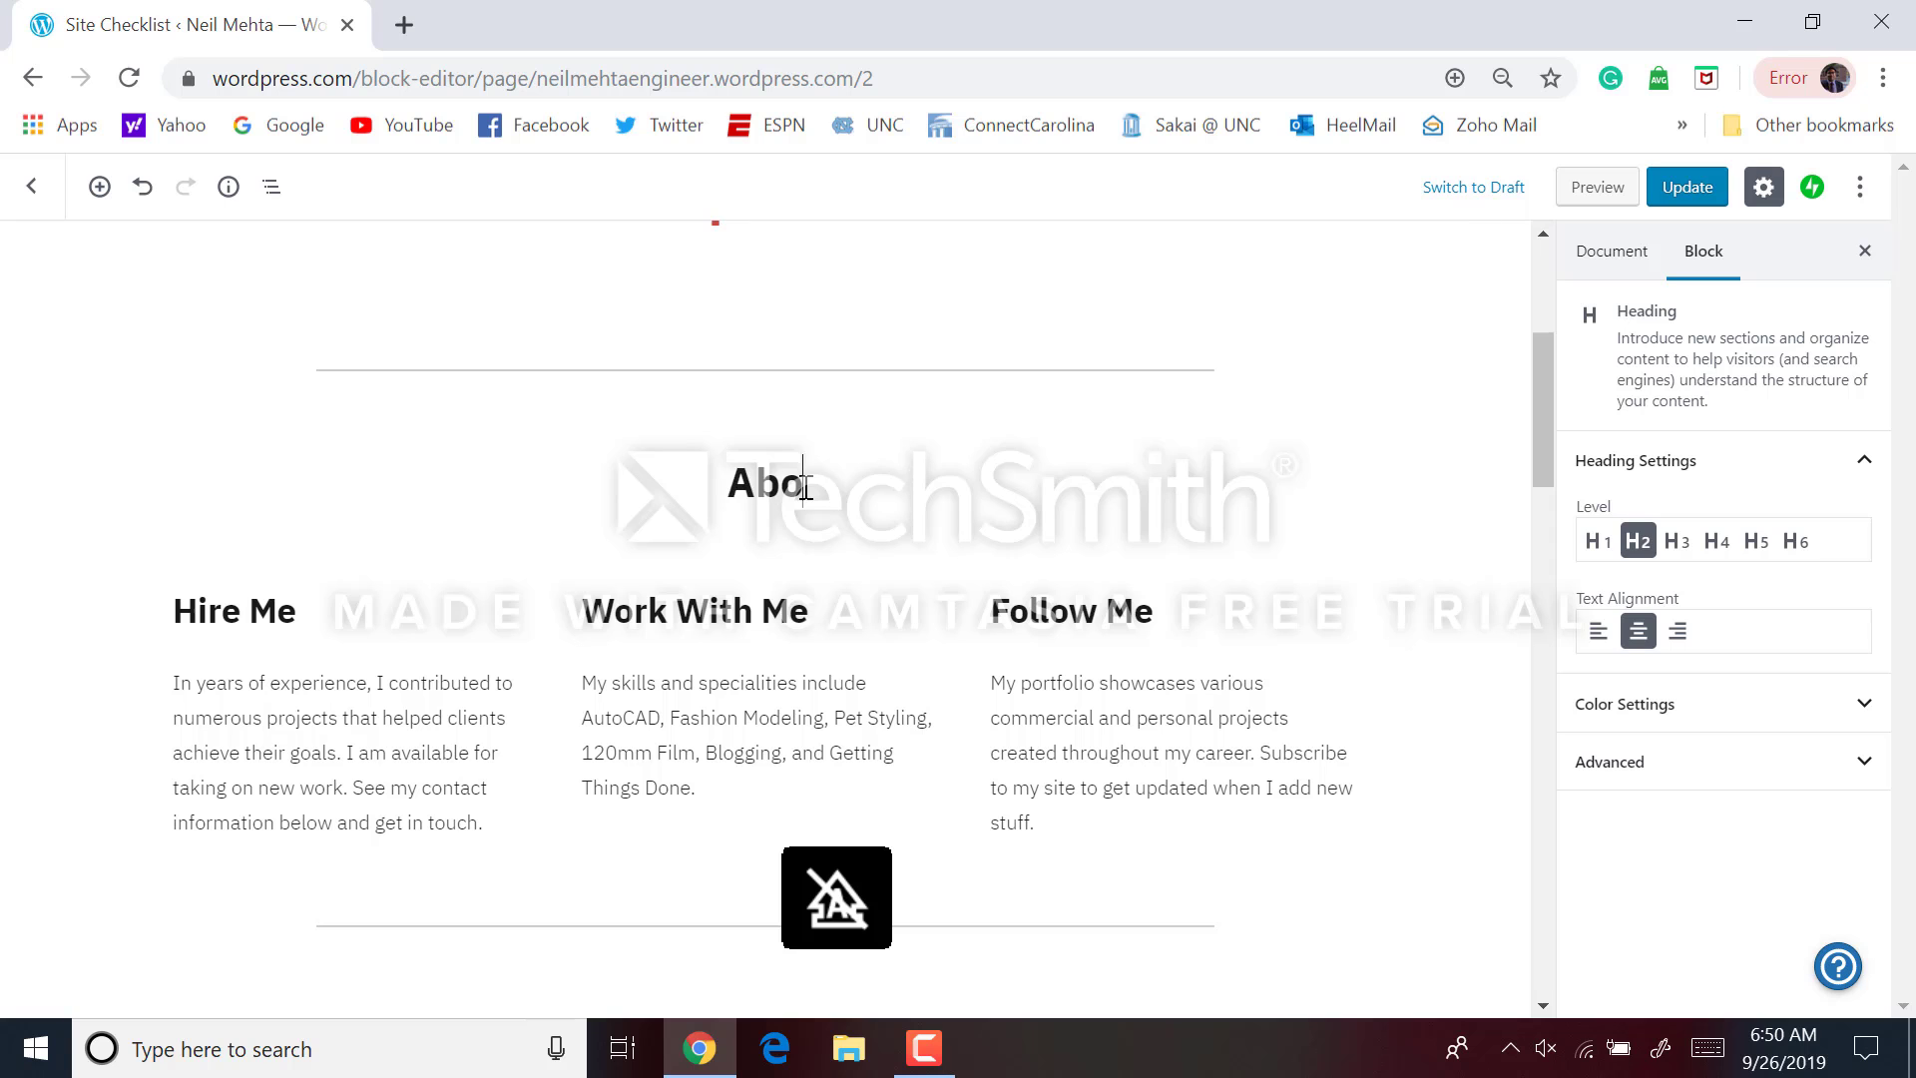
type("ut Me")
scroll(807, 489, "down", 6)
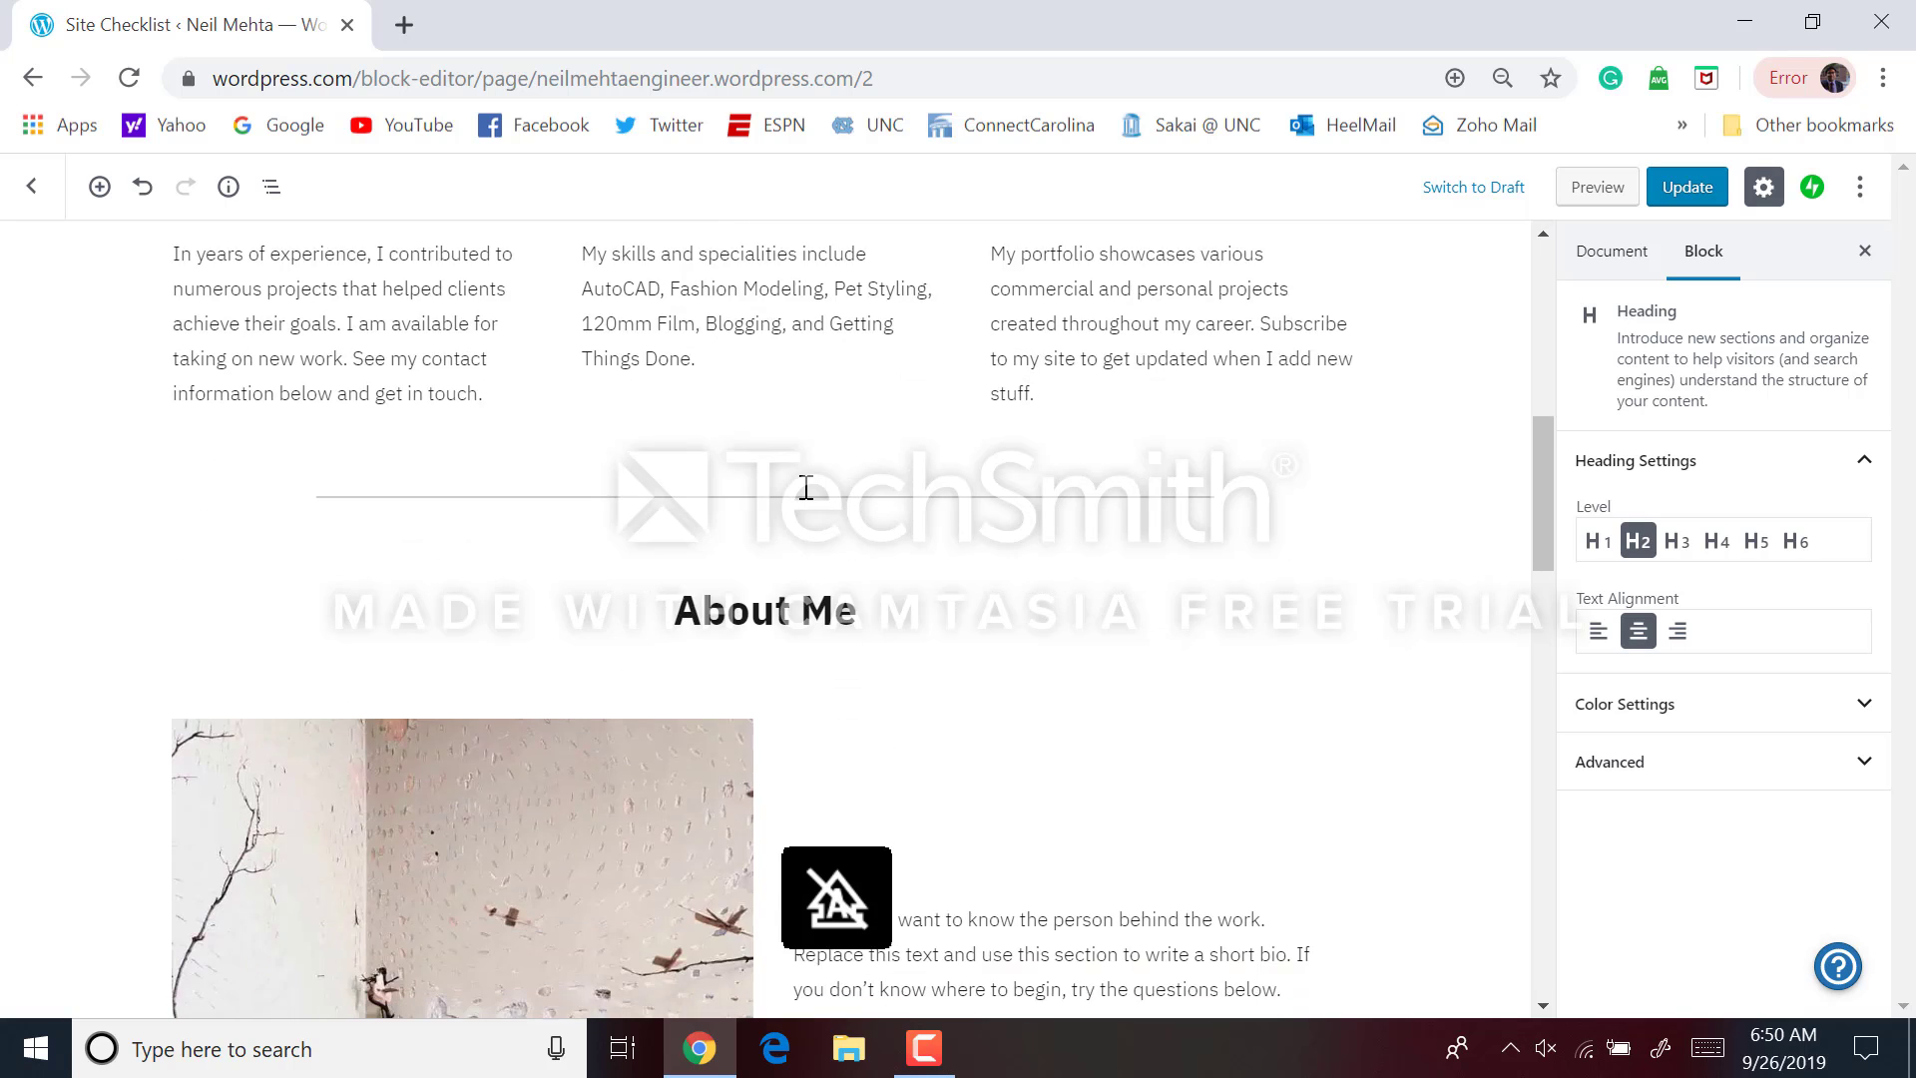
scroll(807, 489, "down", 15)
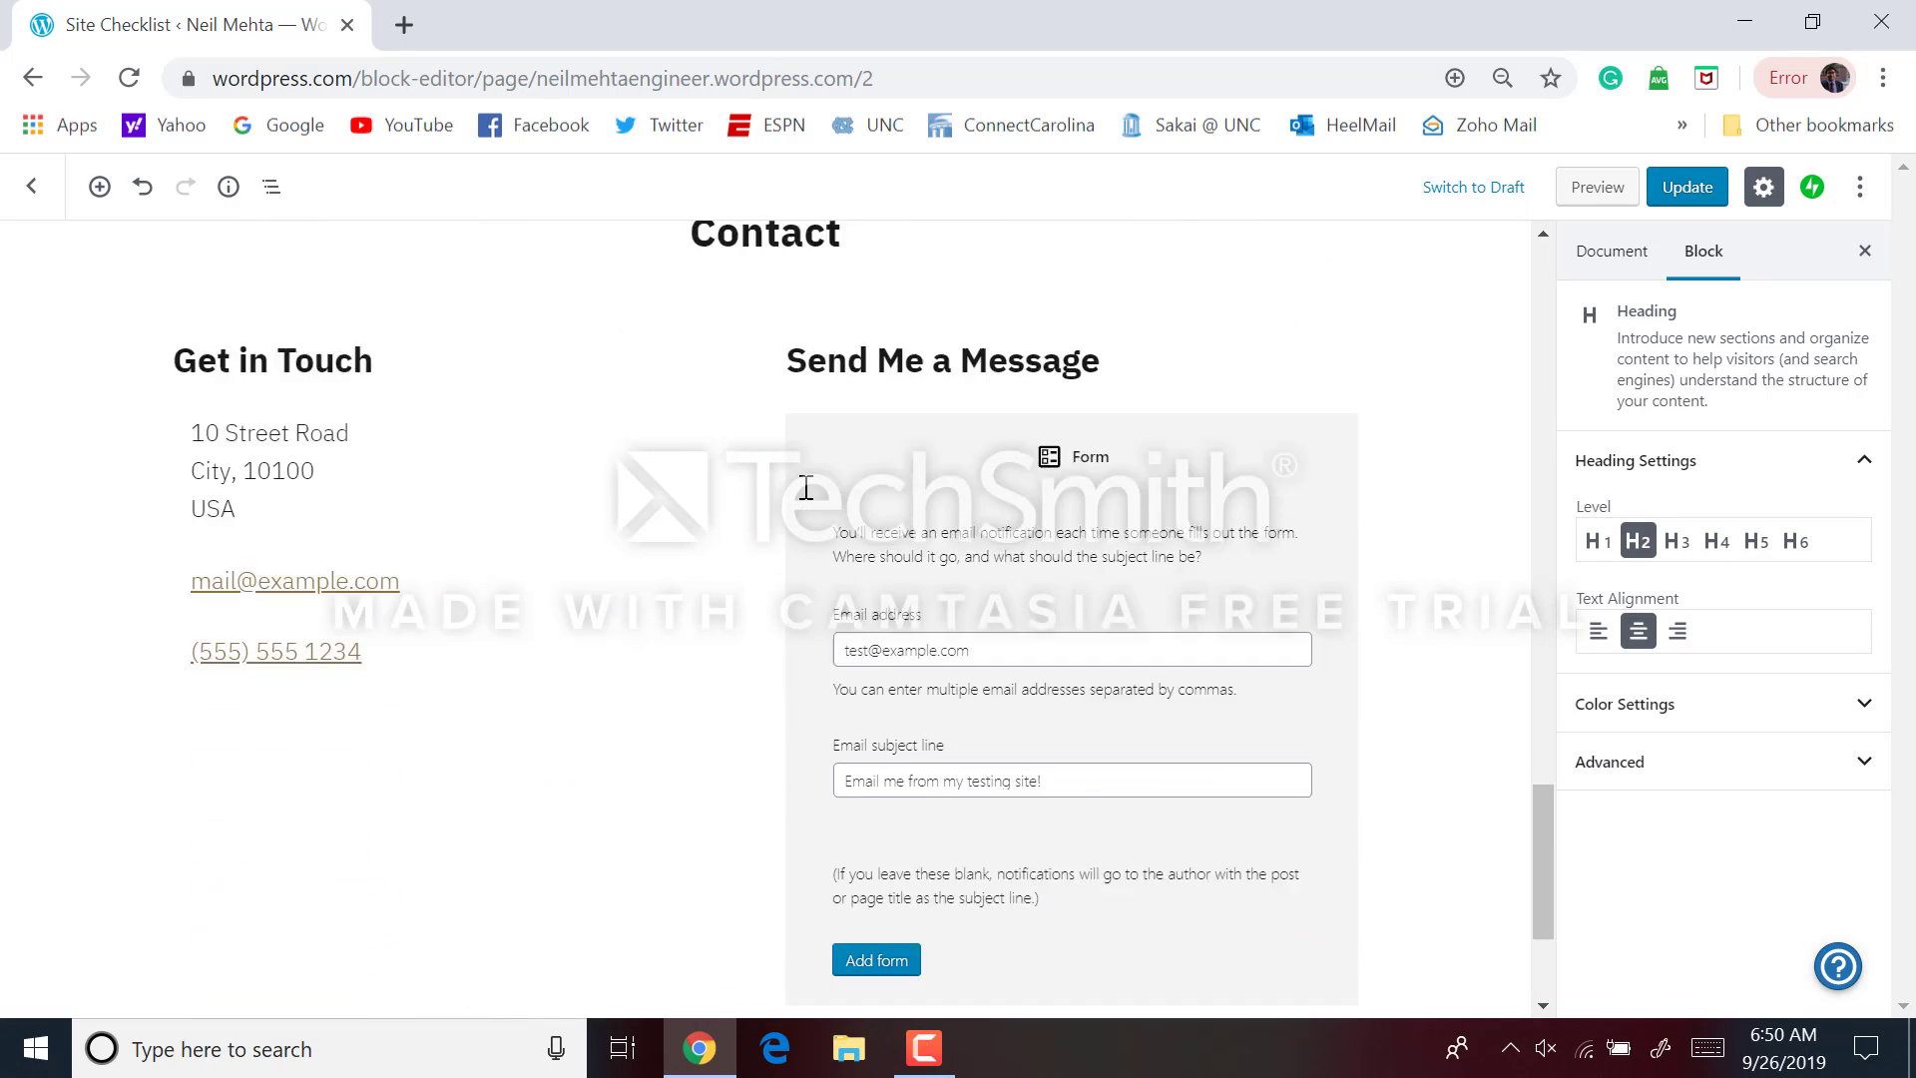
scroll(807, 487, "up", 18)
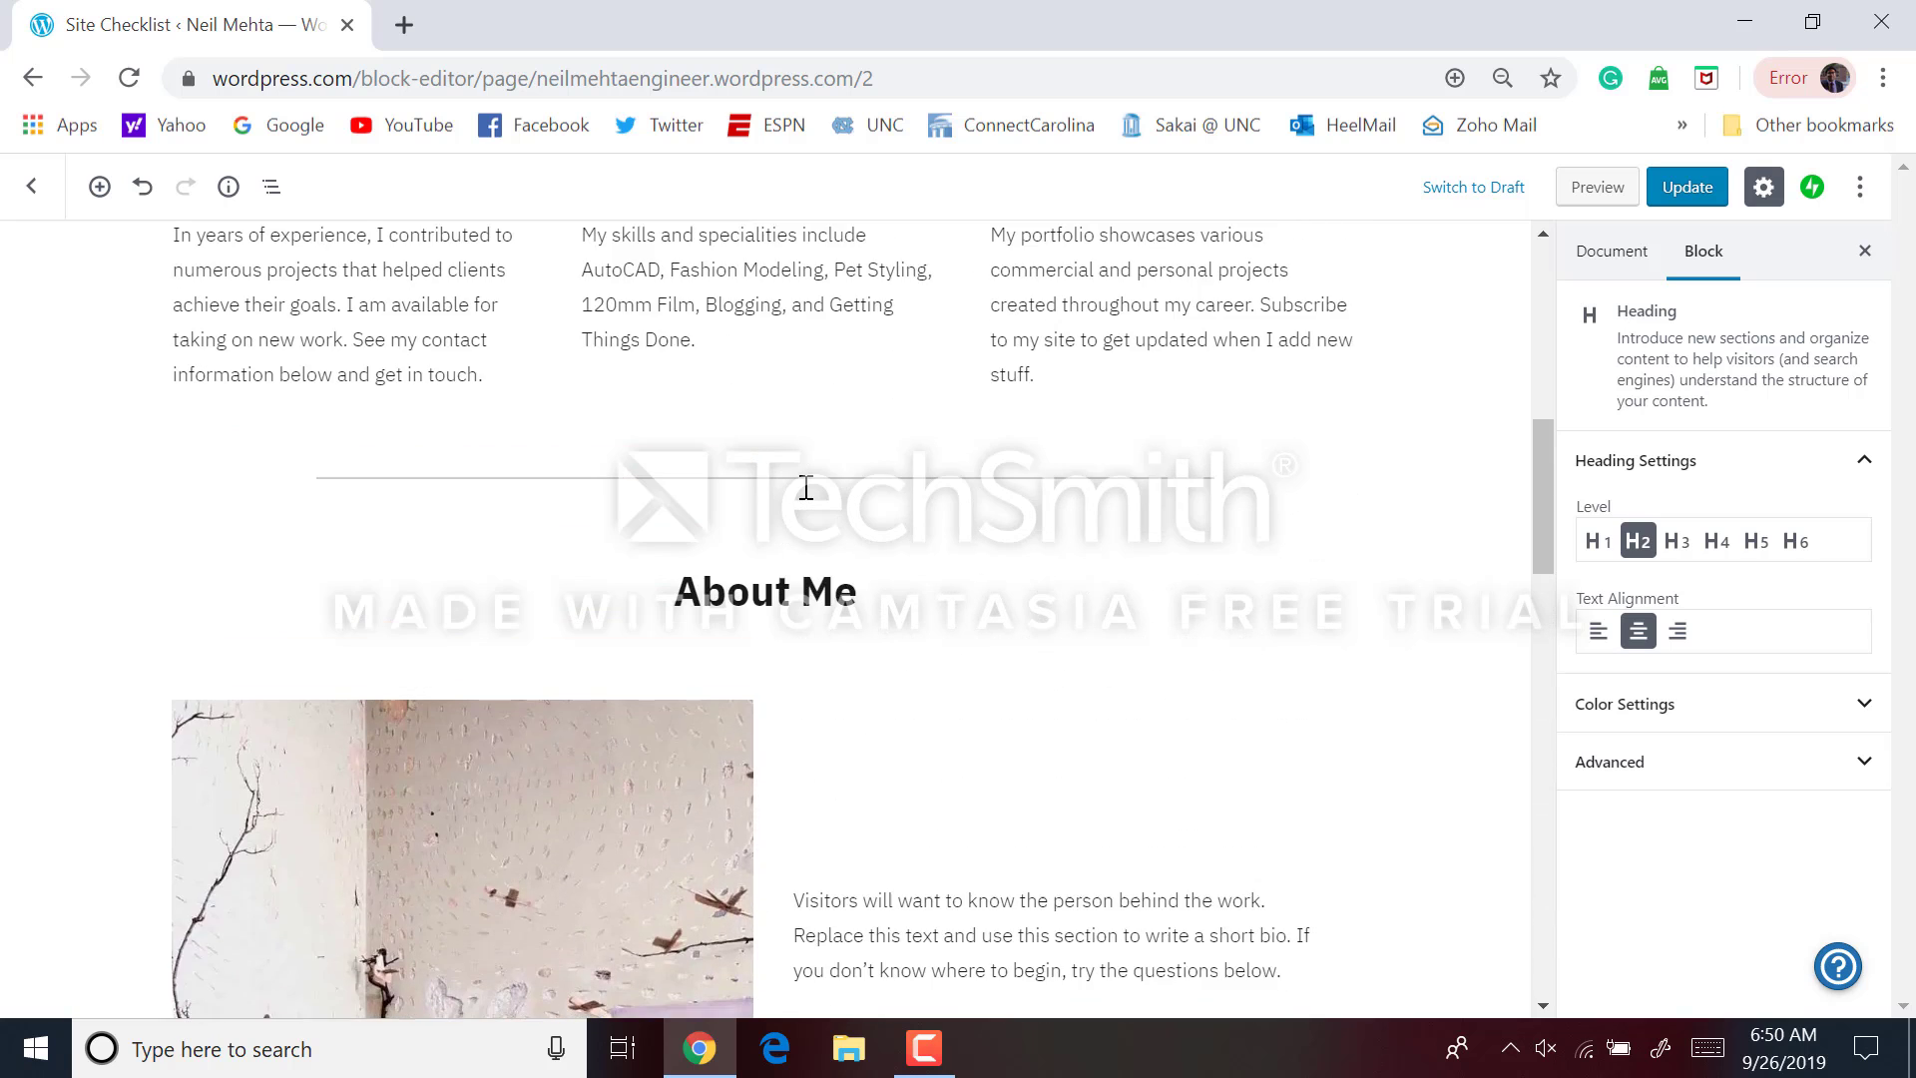
scroll(807, 489, "up", 1)
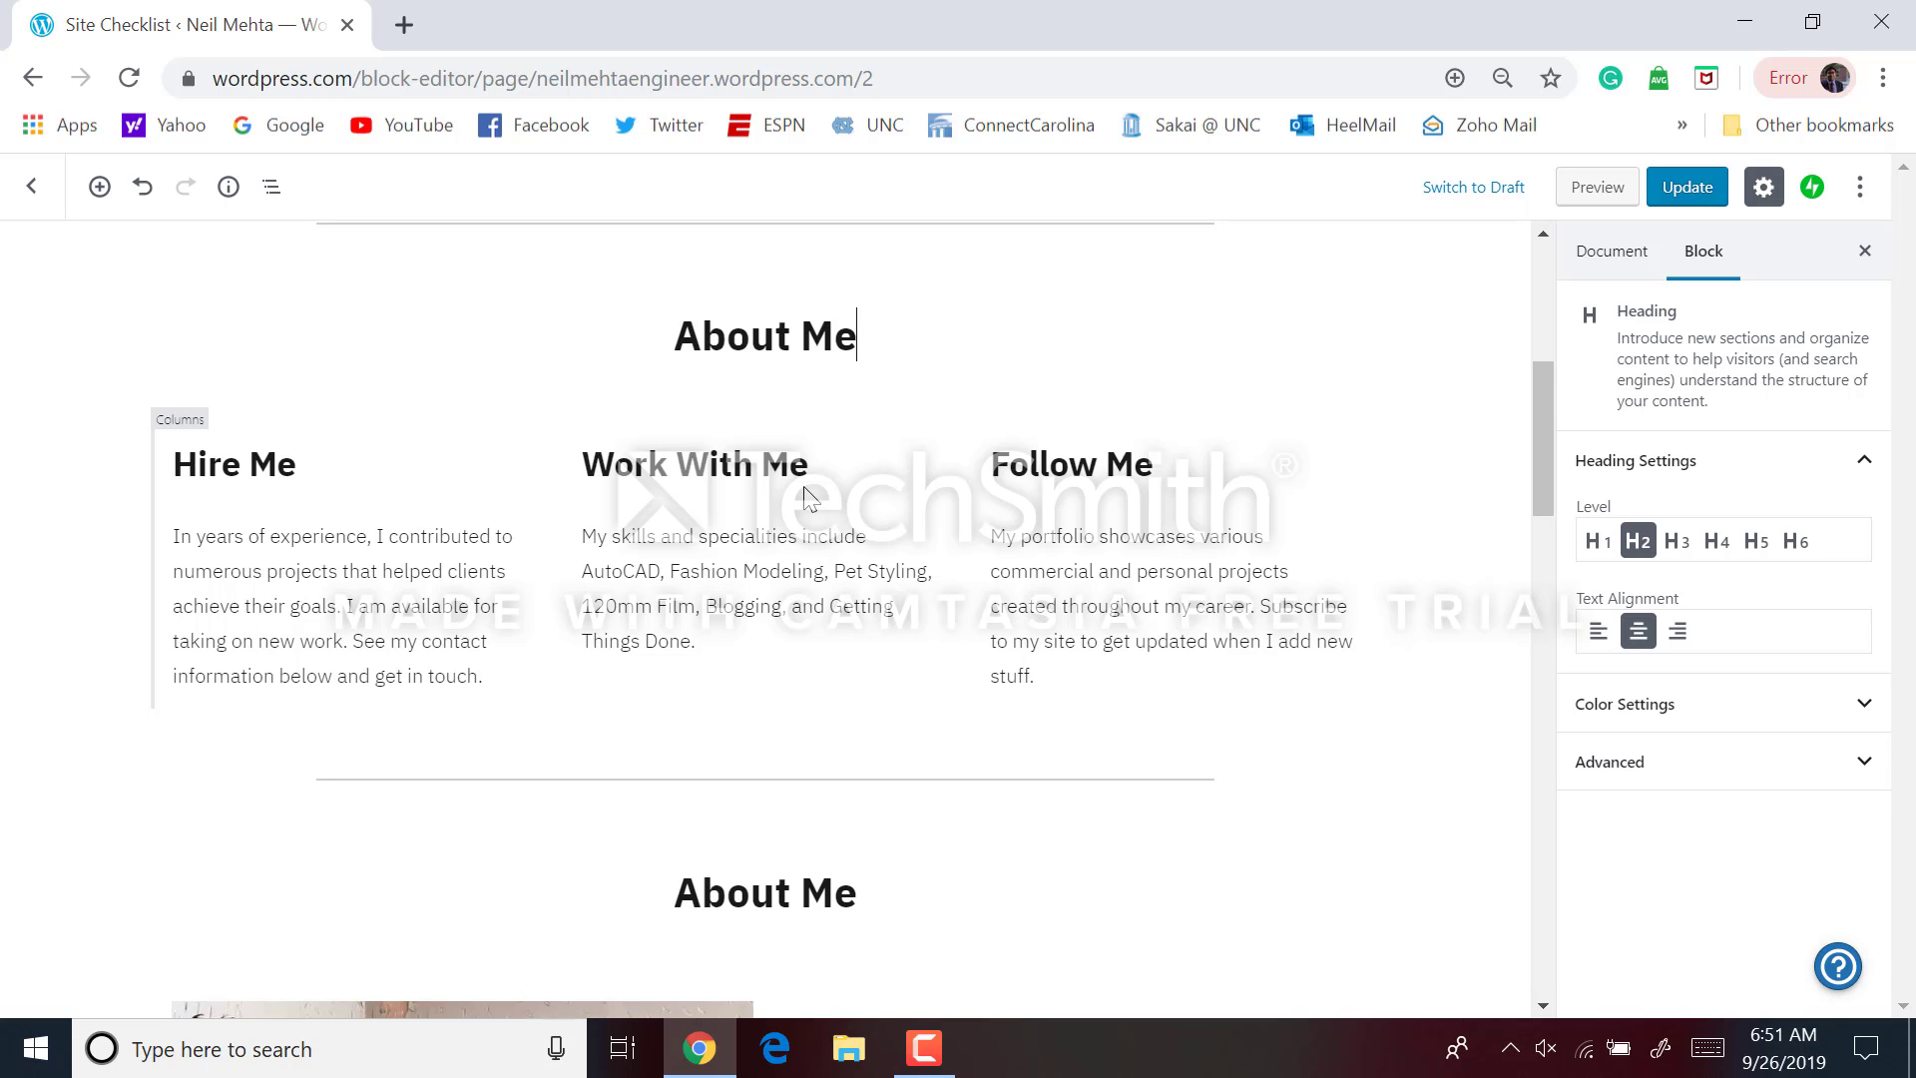
Delete the duplicate About Me heading and the spacer above the About Me photo
scroll(807, 496, "down", 4)
left_click(803, 521)
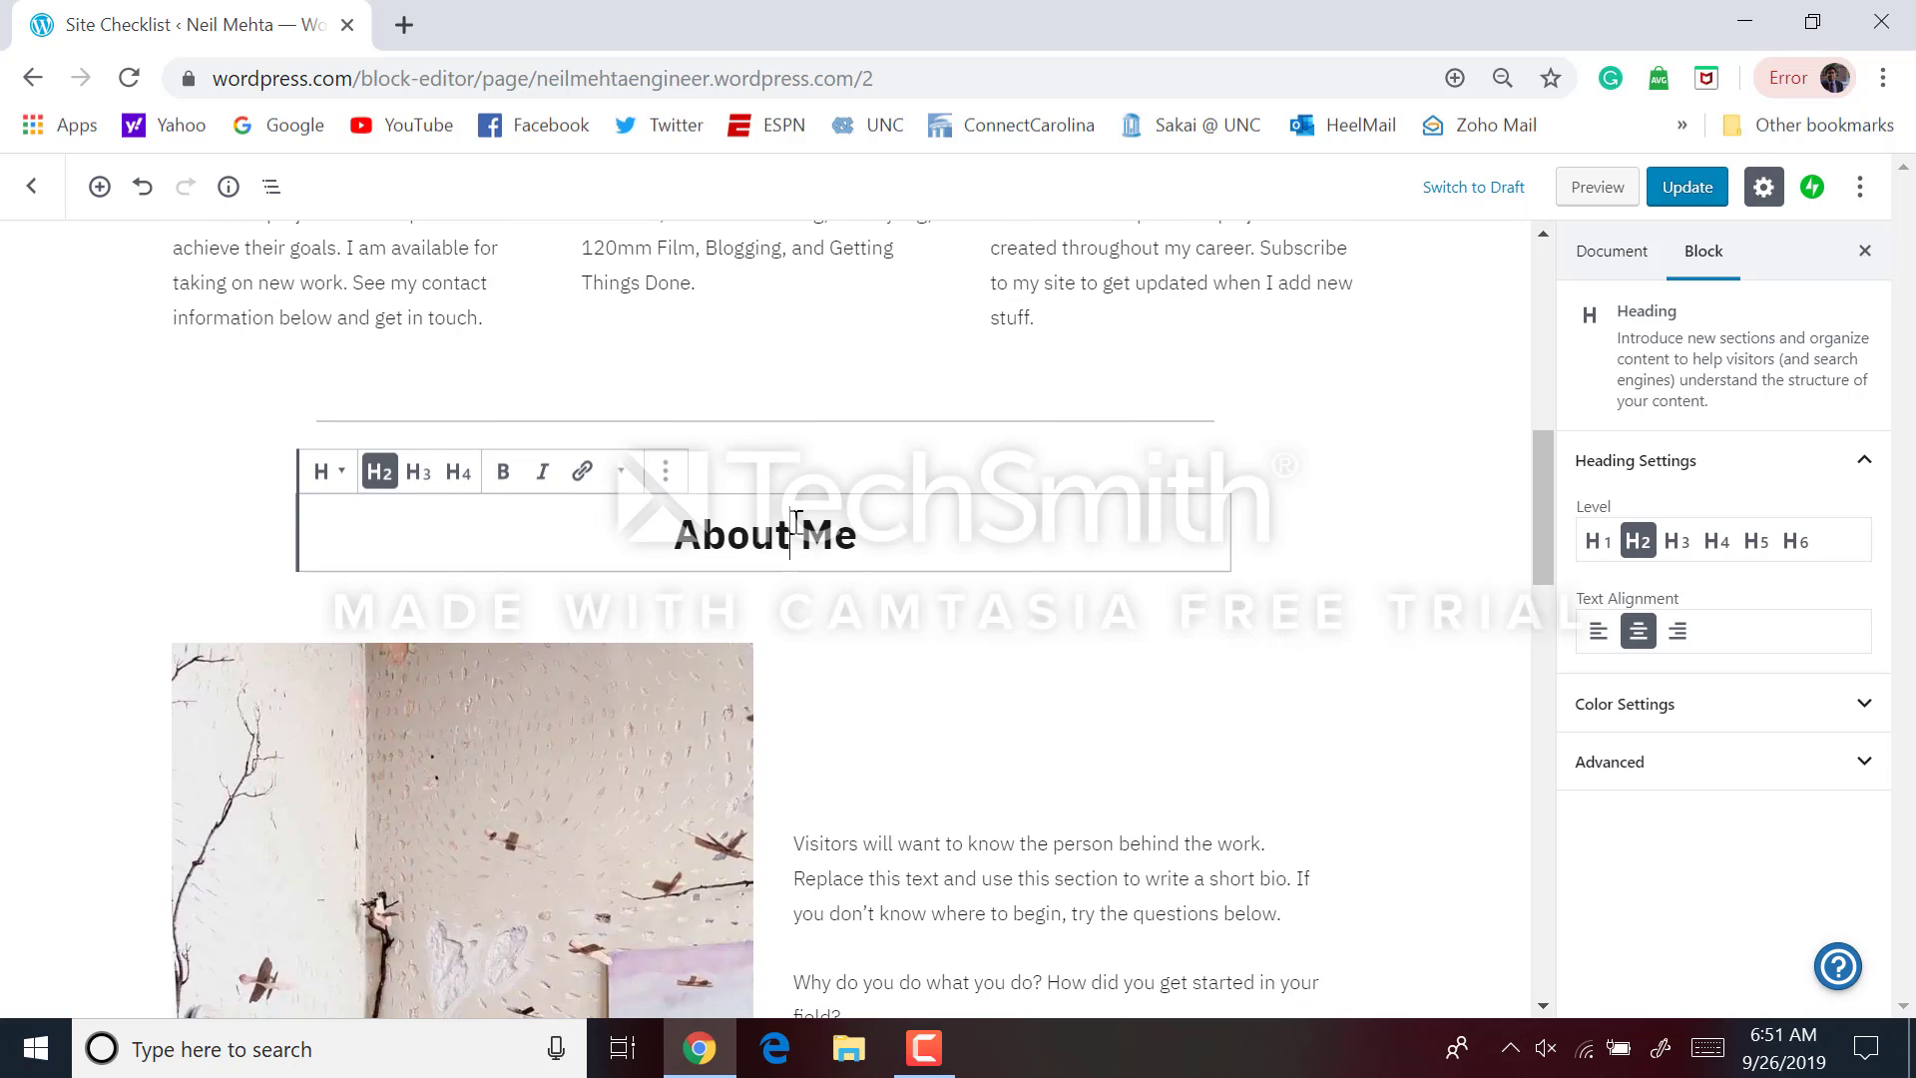
left_click(666, 471)
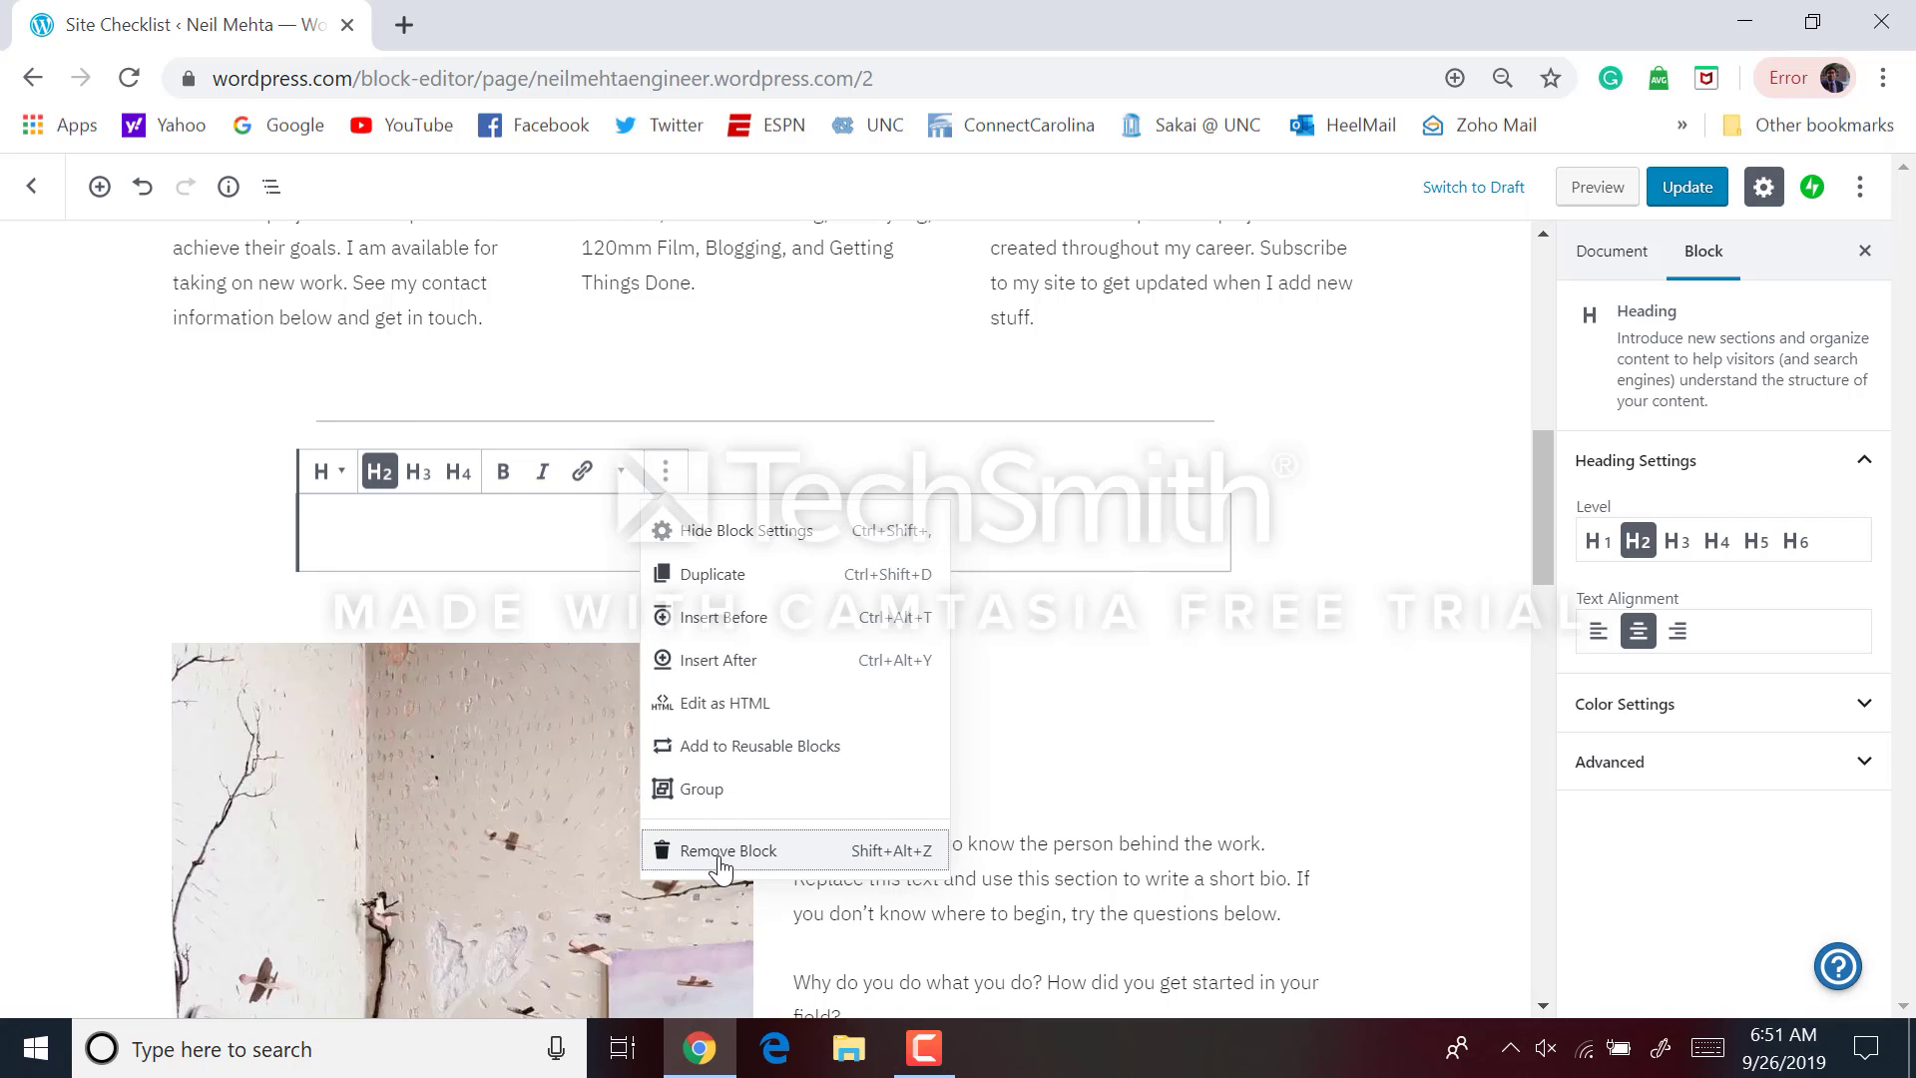
left_click(720, 855)
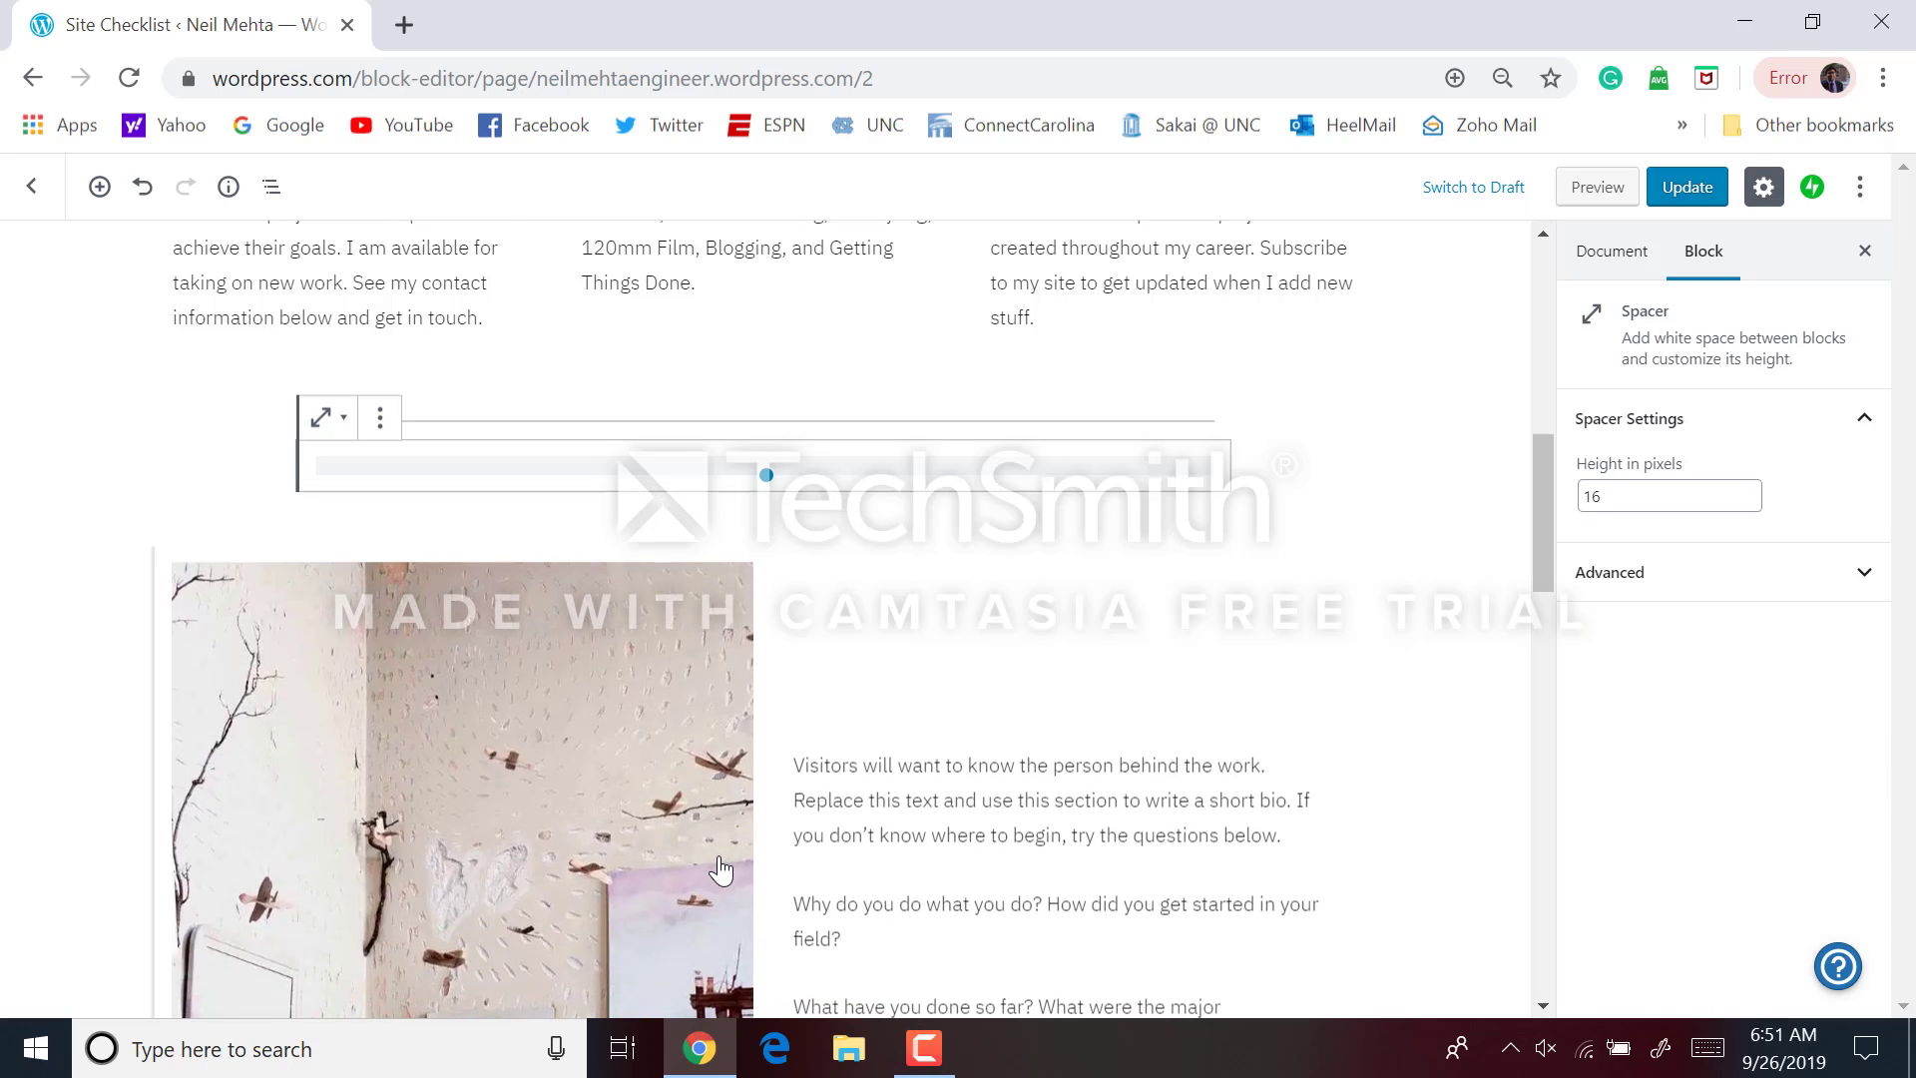
left_click(387, 436)
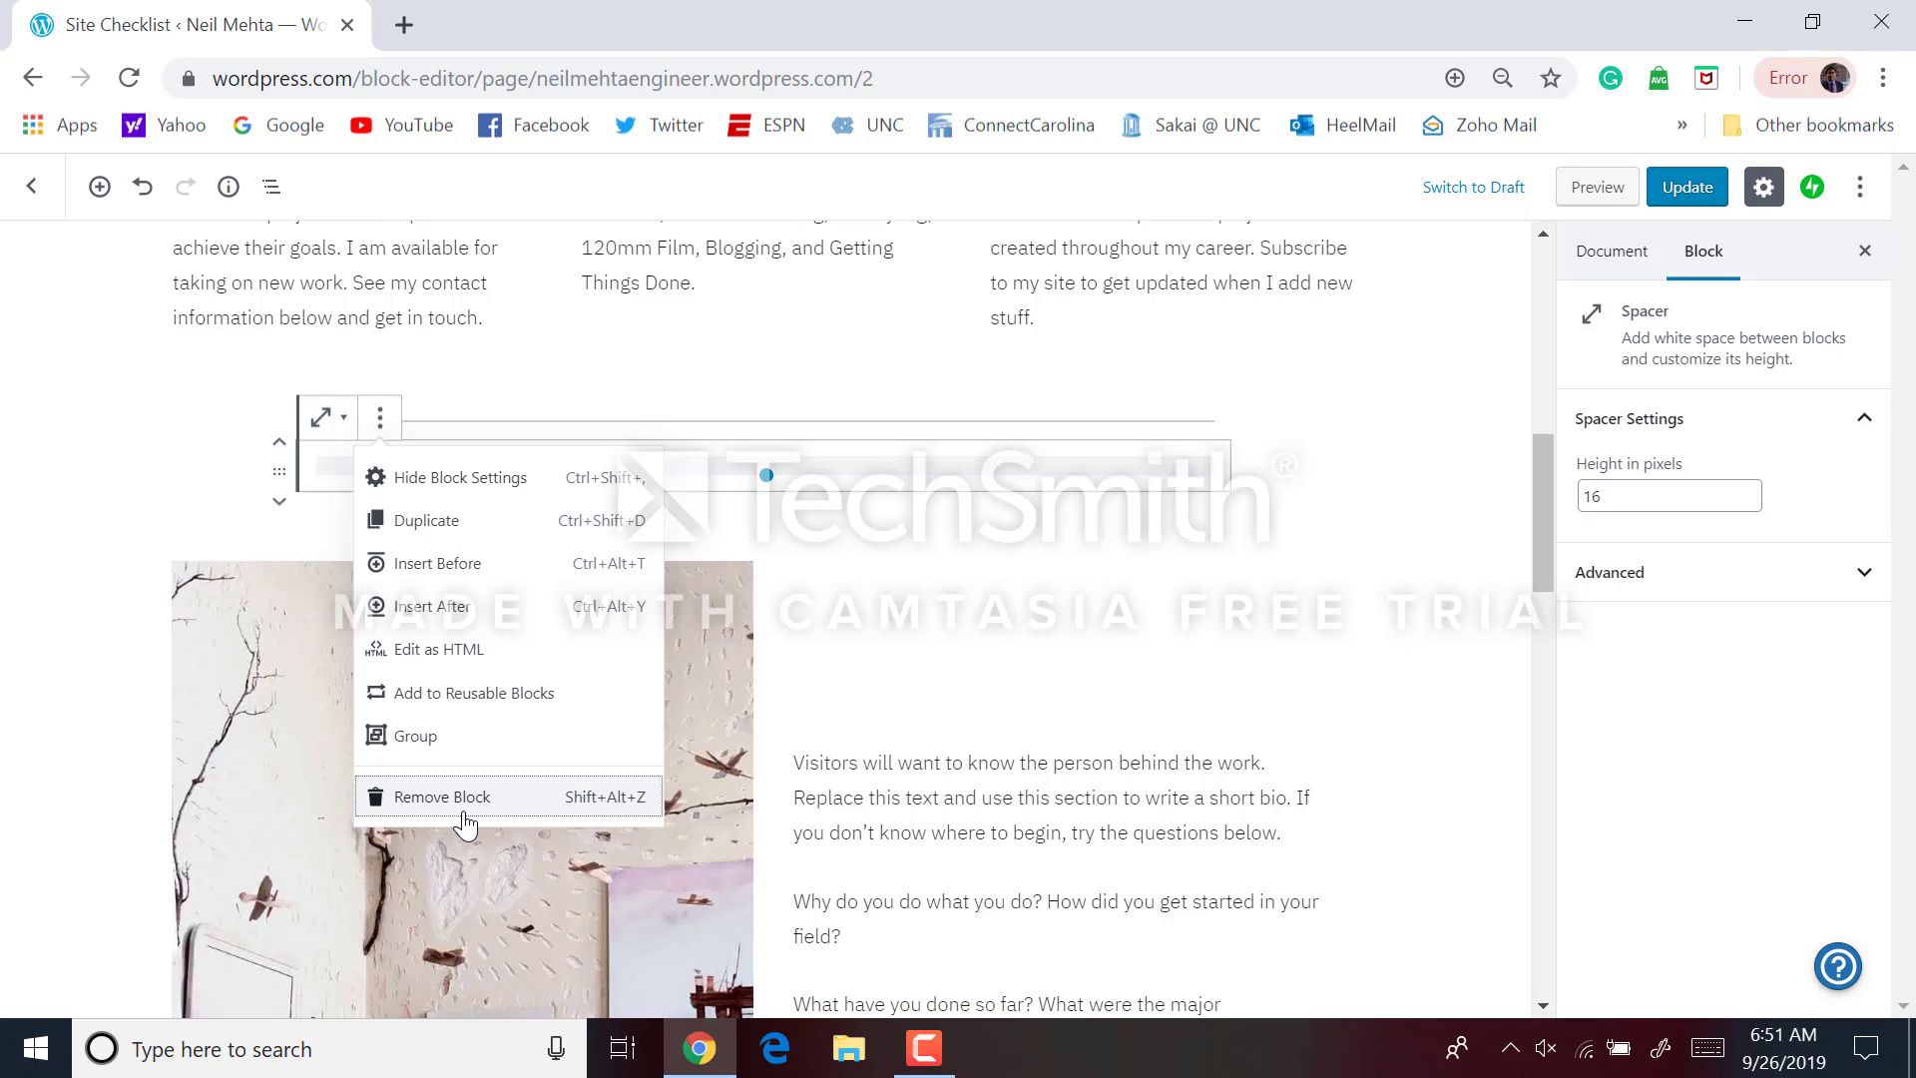
left_click(464, 812)
Delete the photo-and-bio block and the spacer above the Clients heading
left_click(553, 622)
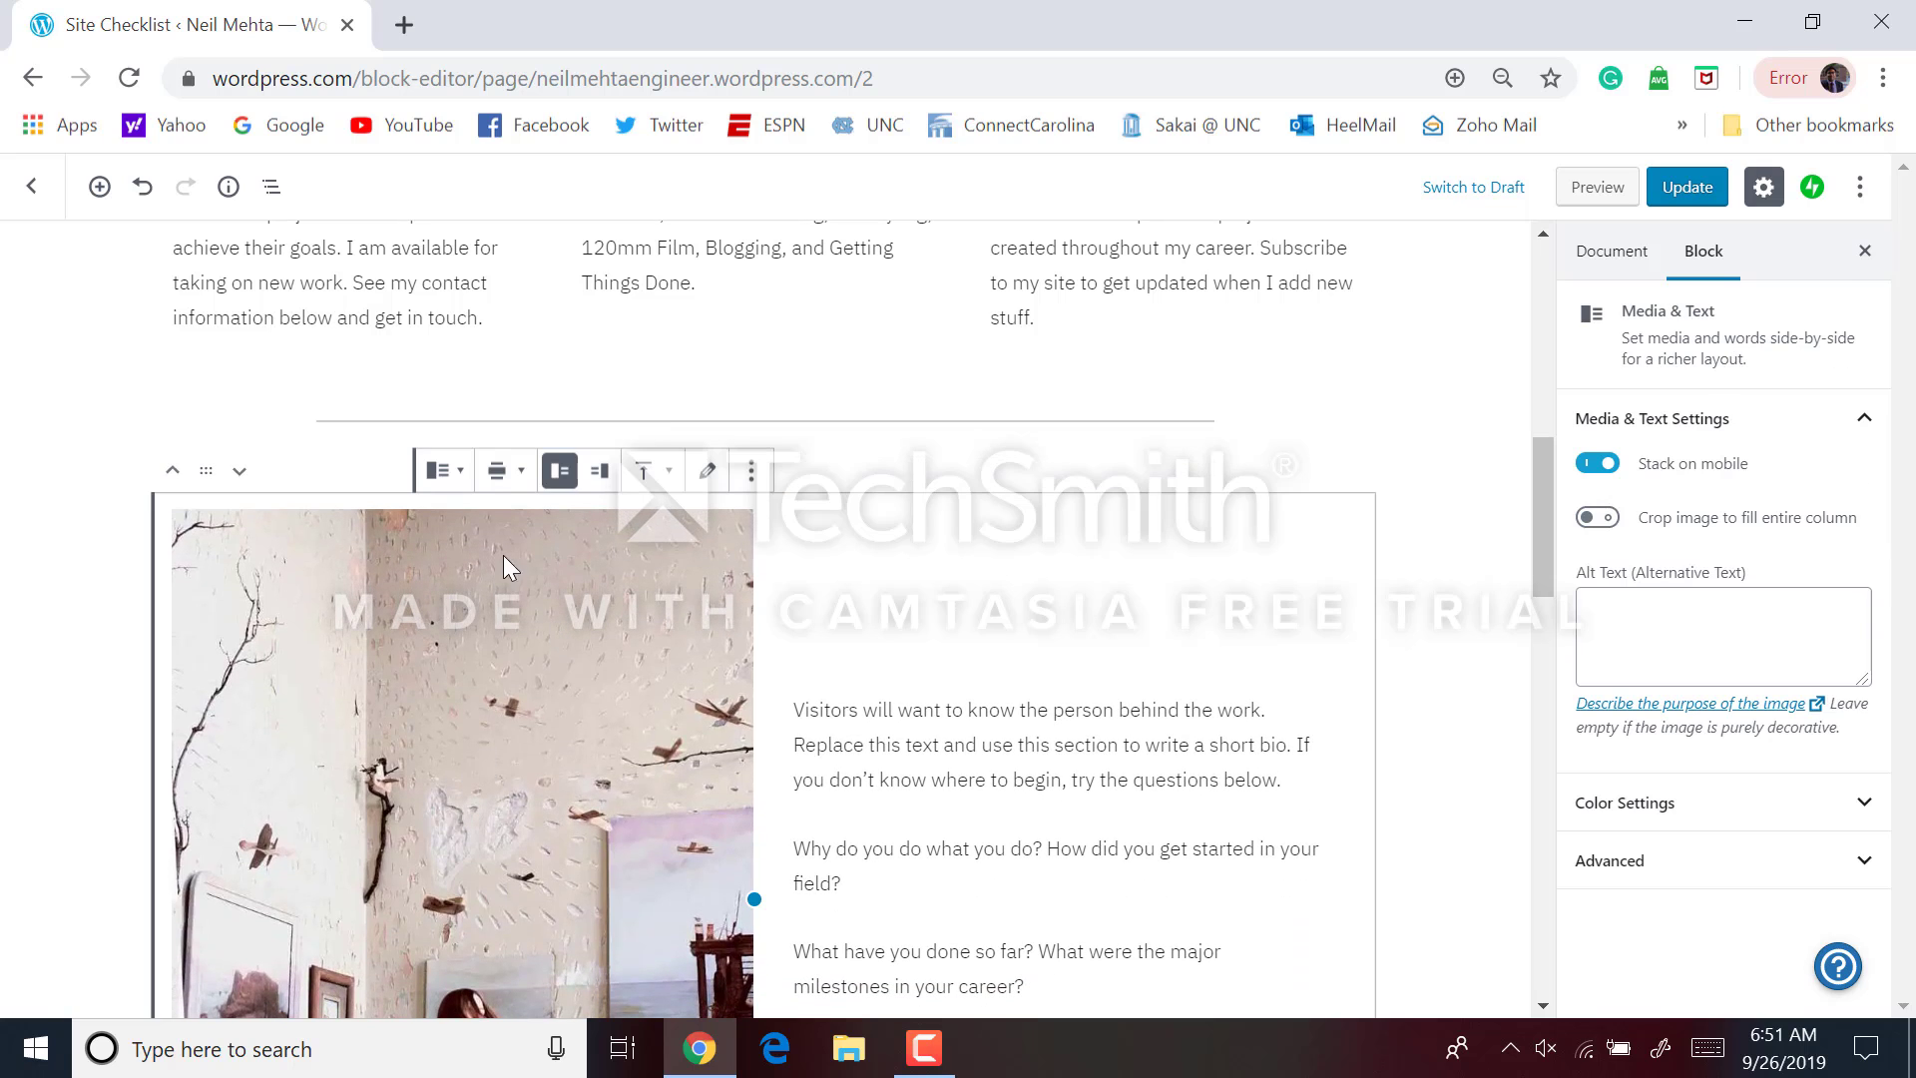
left_click(751, 470)
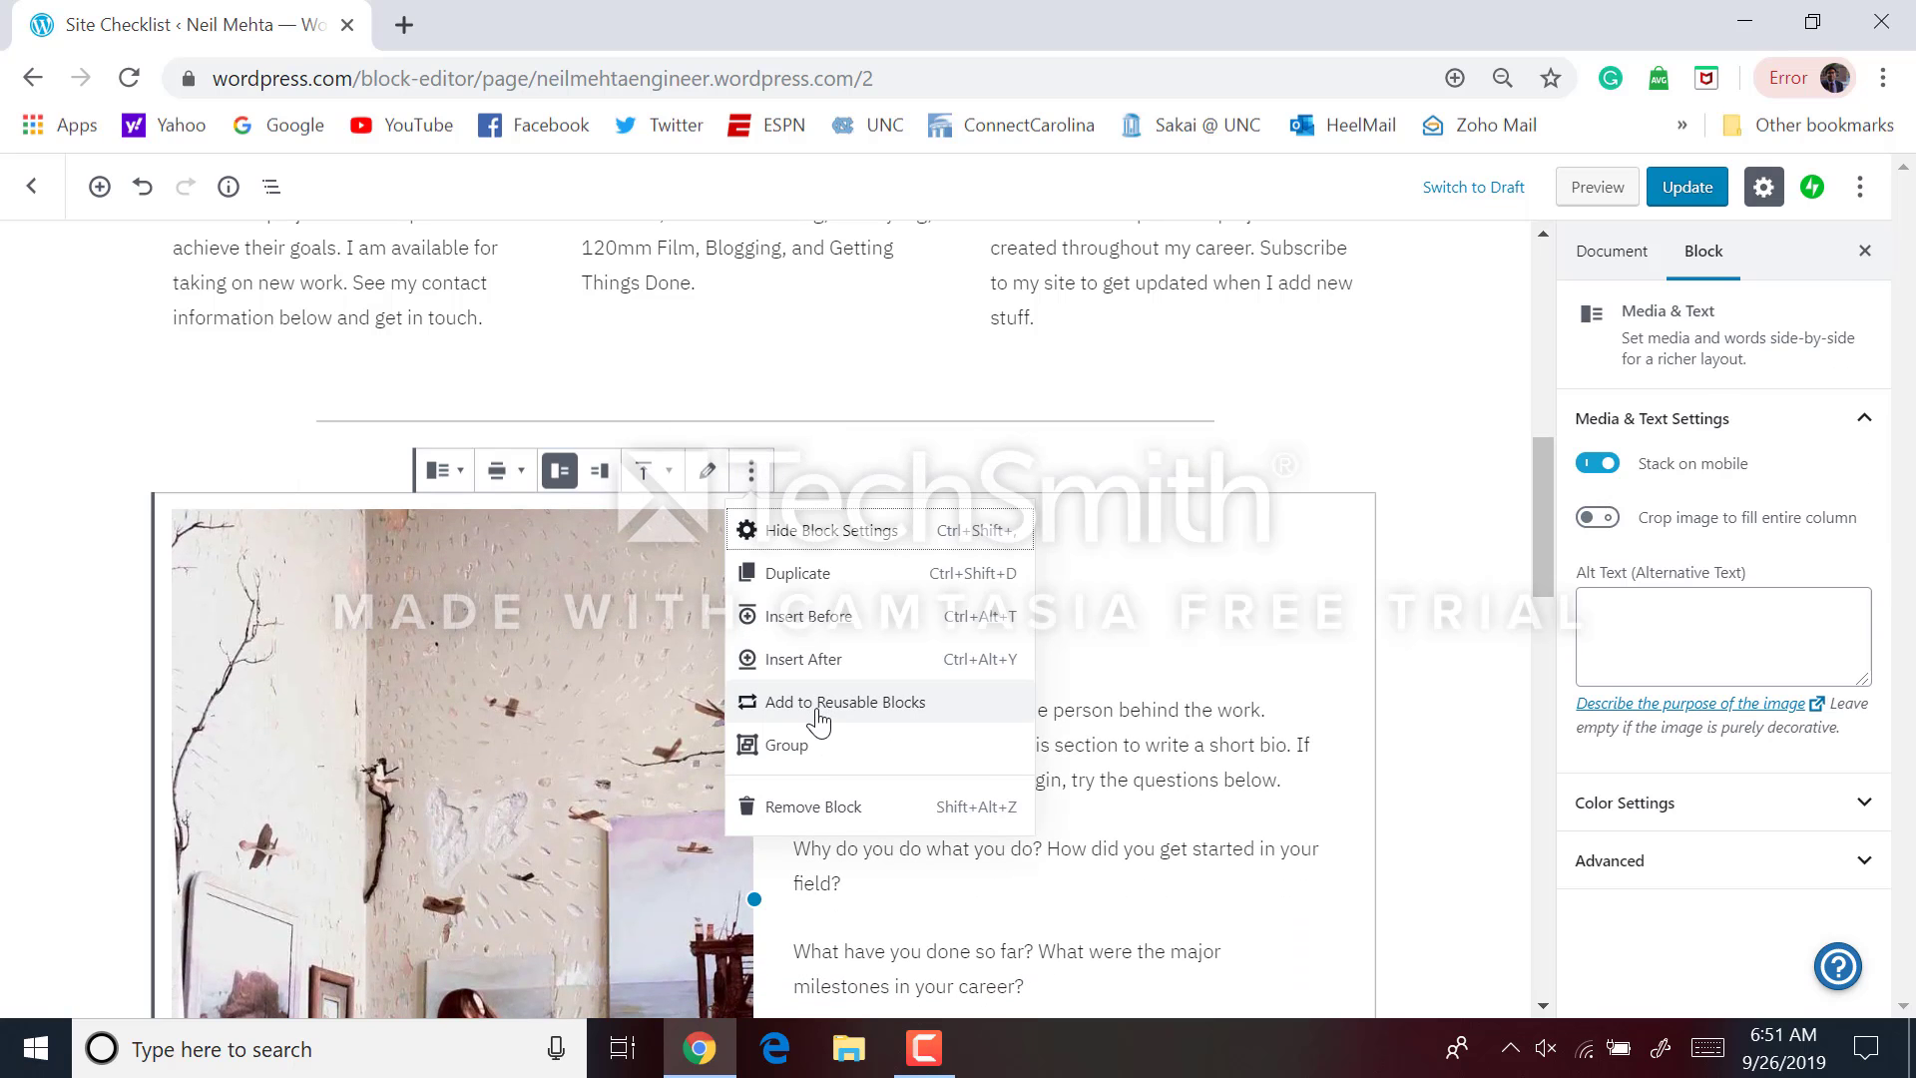
left_click(824, 806)
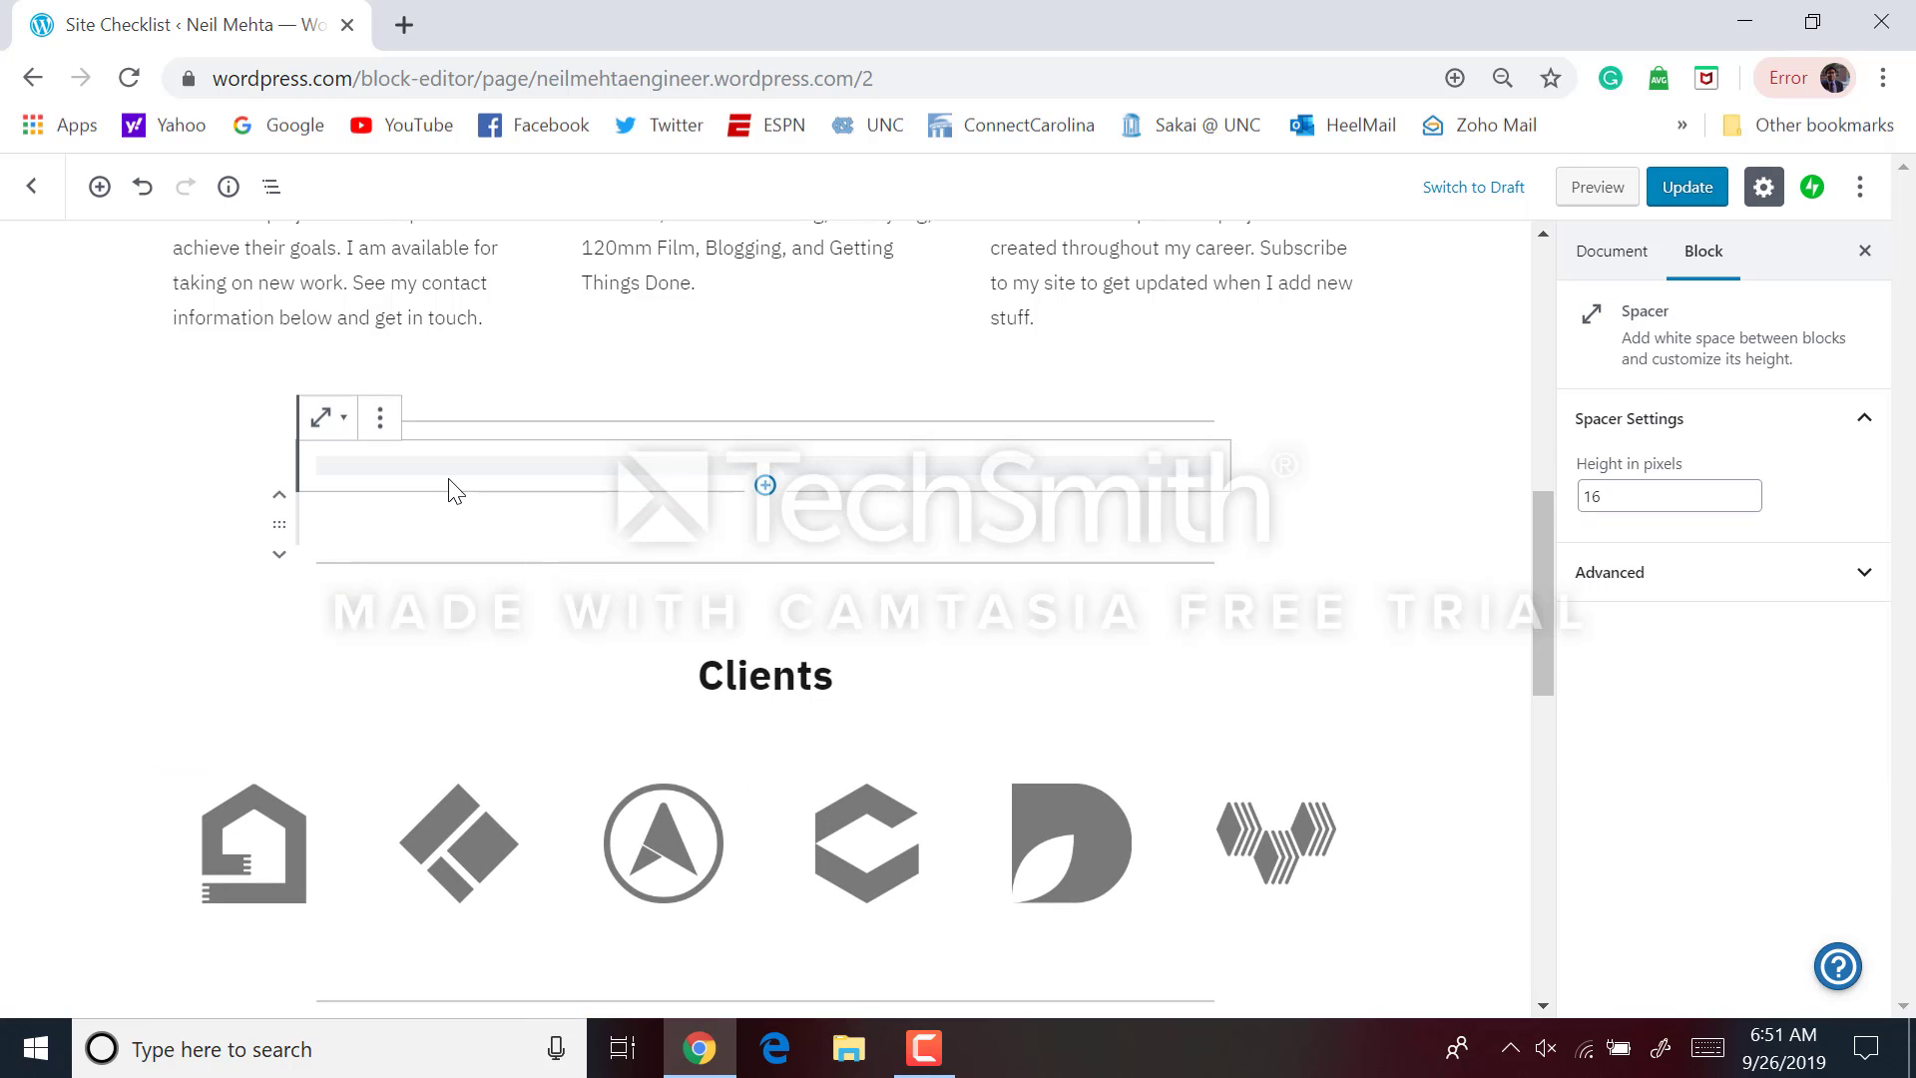
left_click(379, 419)
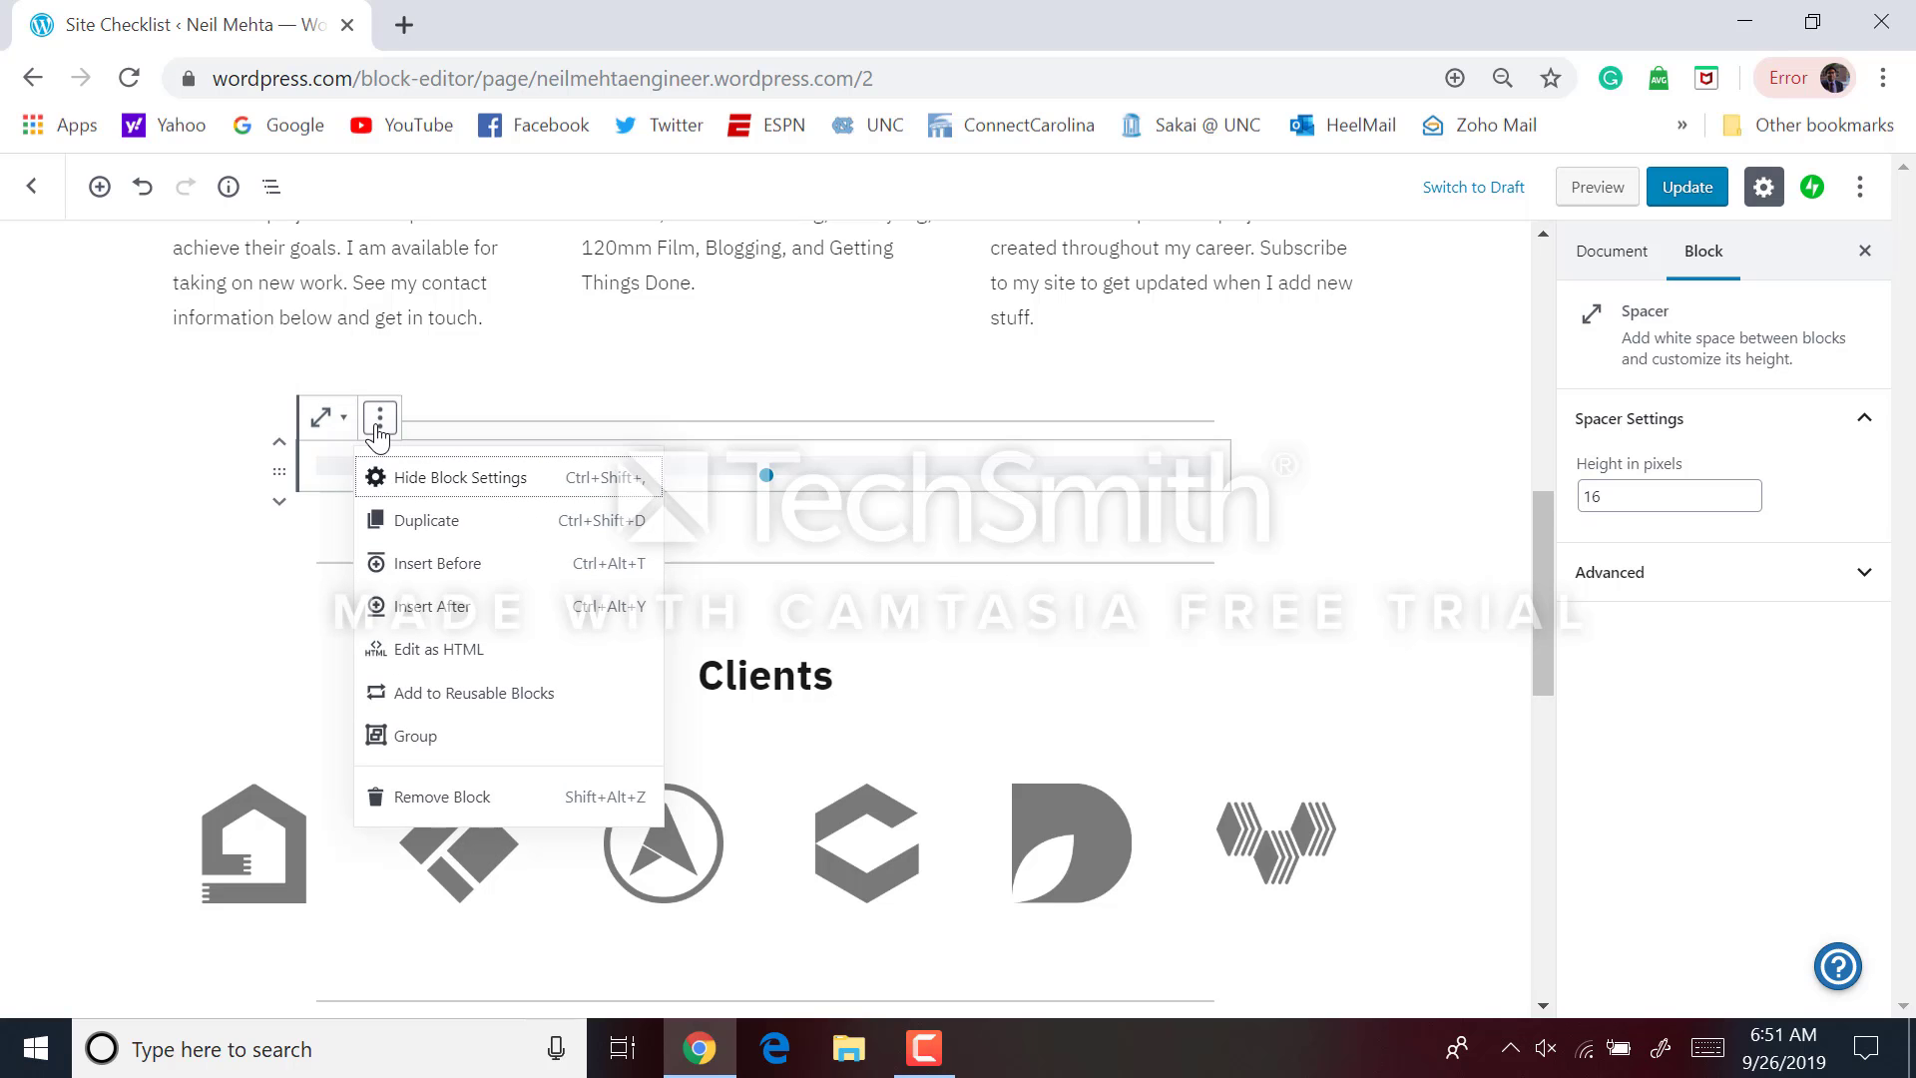
left_click(473, 793)
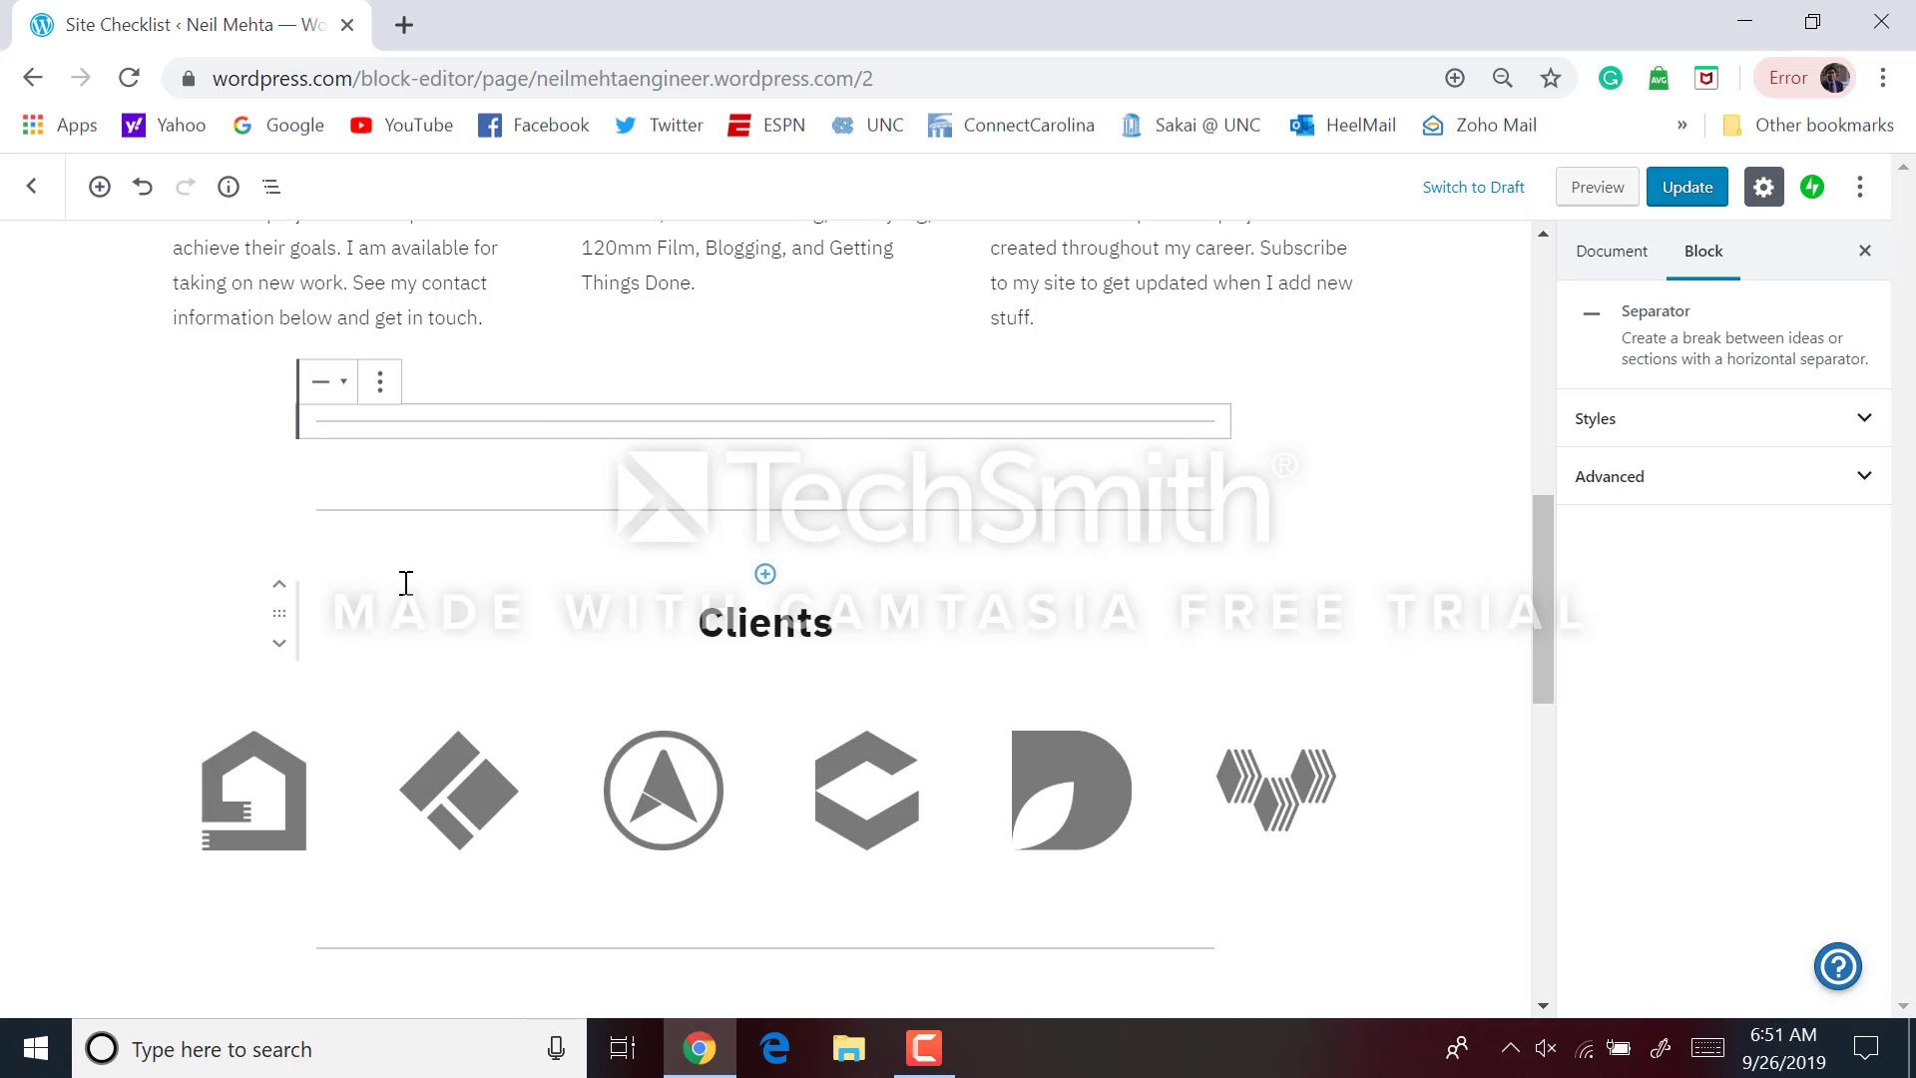
Delete the separator block sitting directly above the Clients heading
left_click(628, 619)
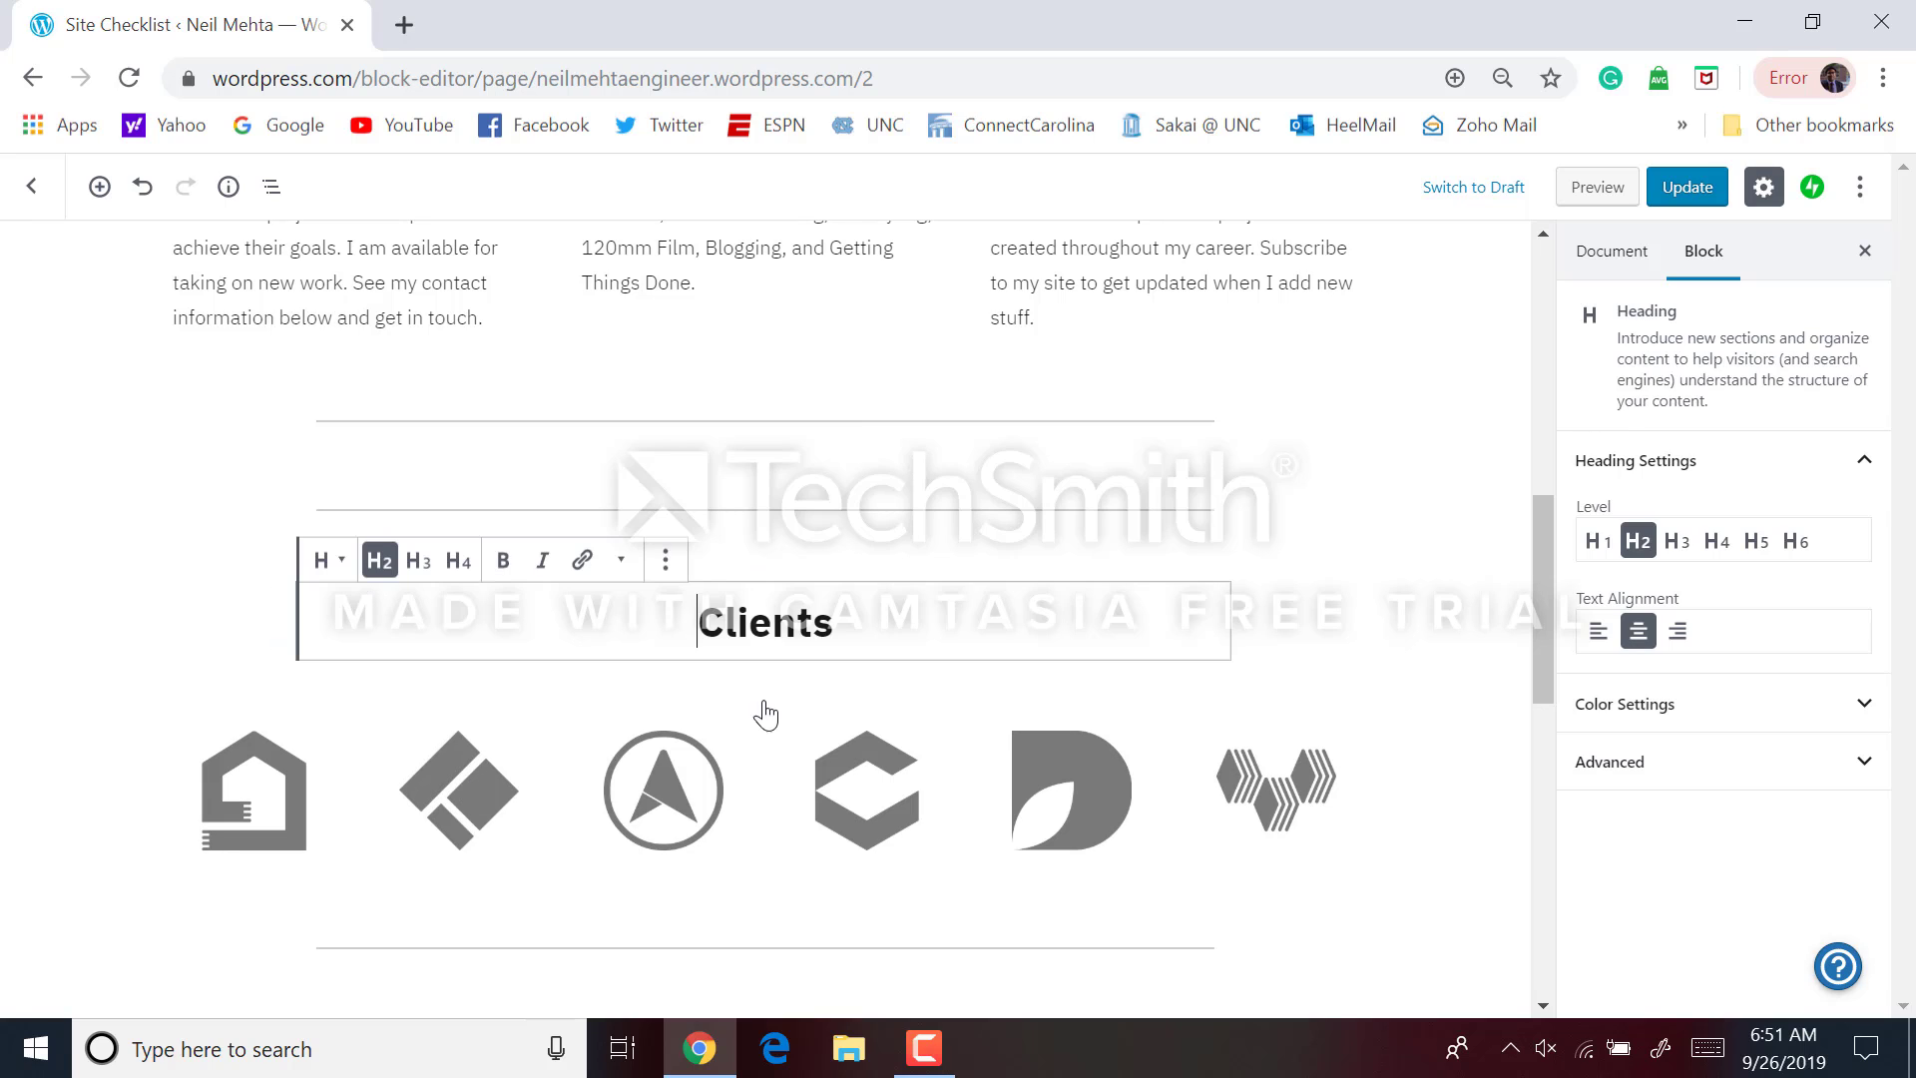
left_click(781, 751)
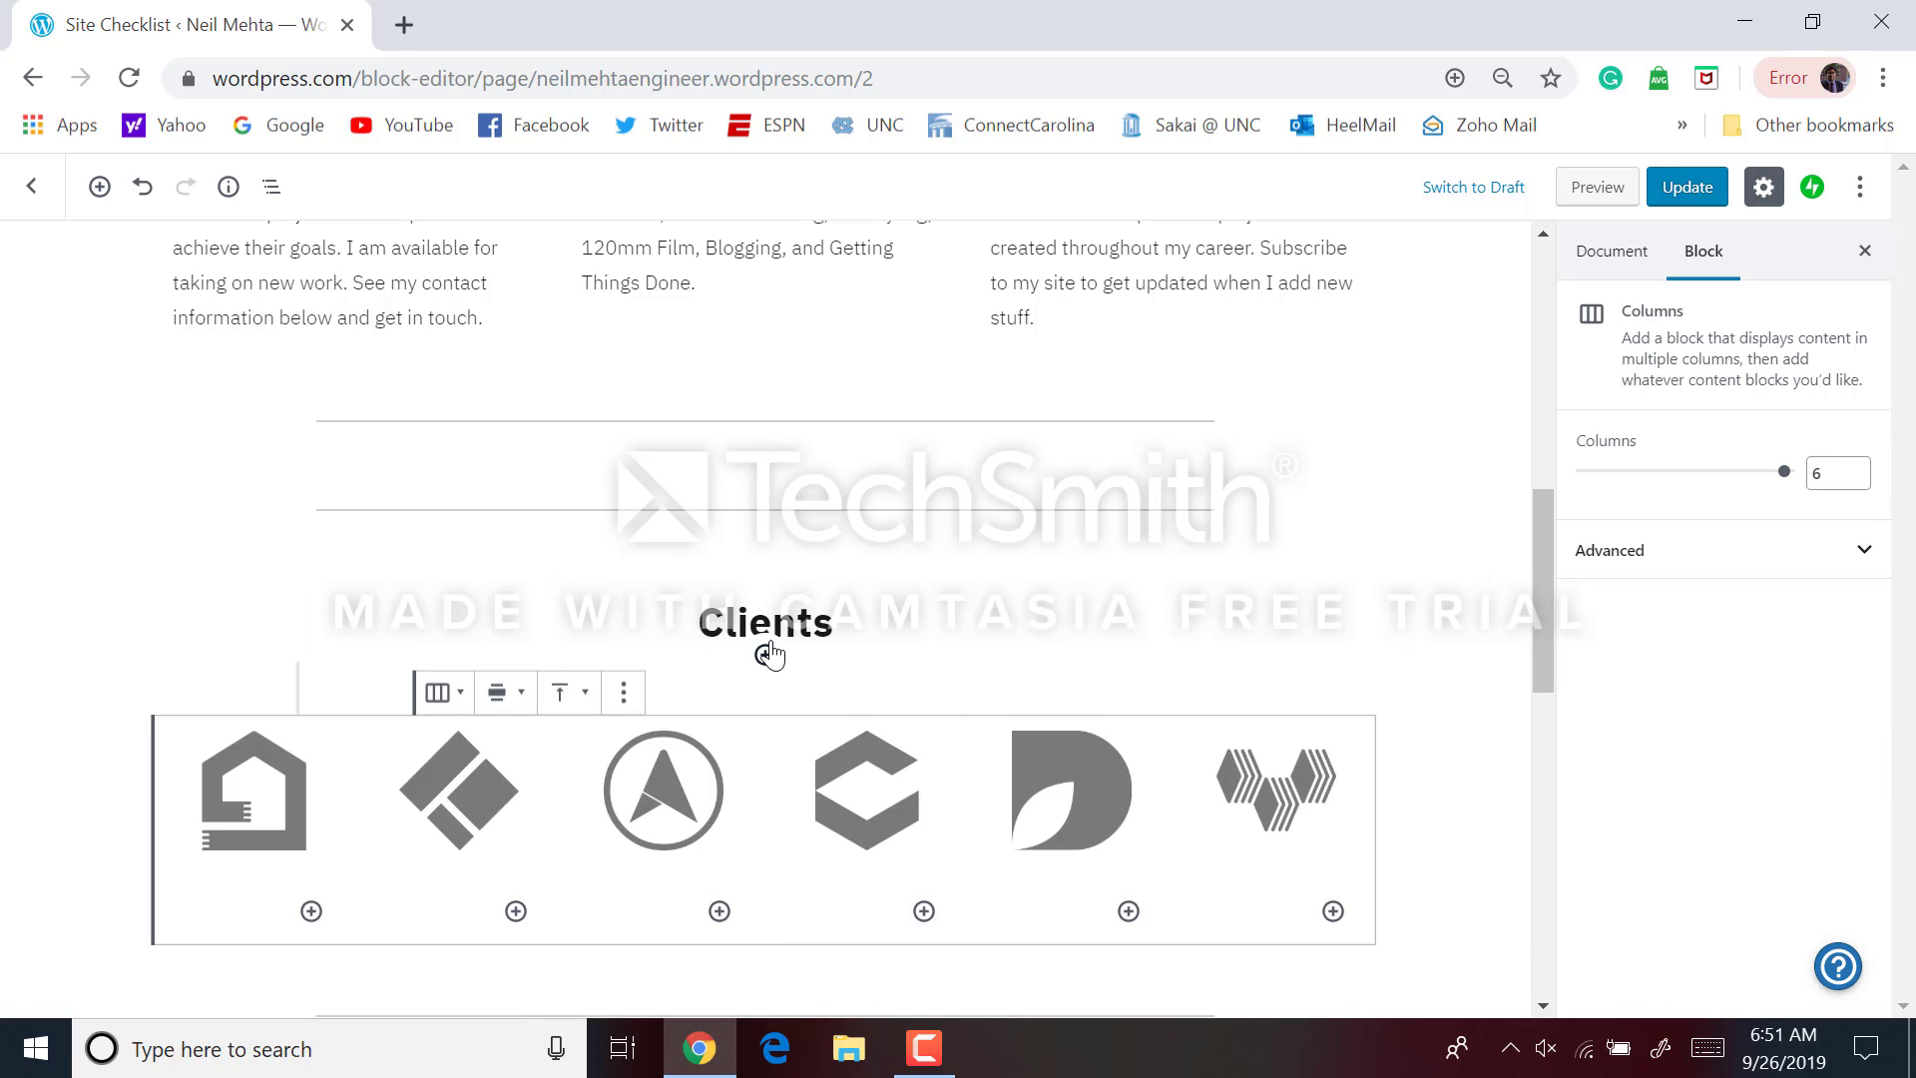
left_click(766, 655)
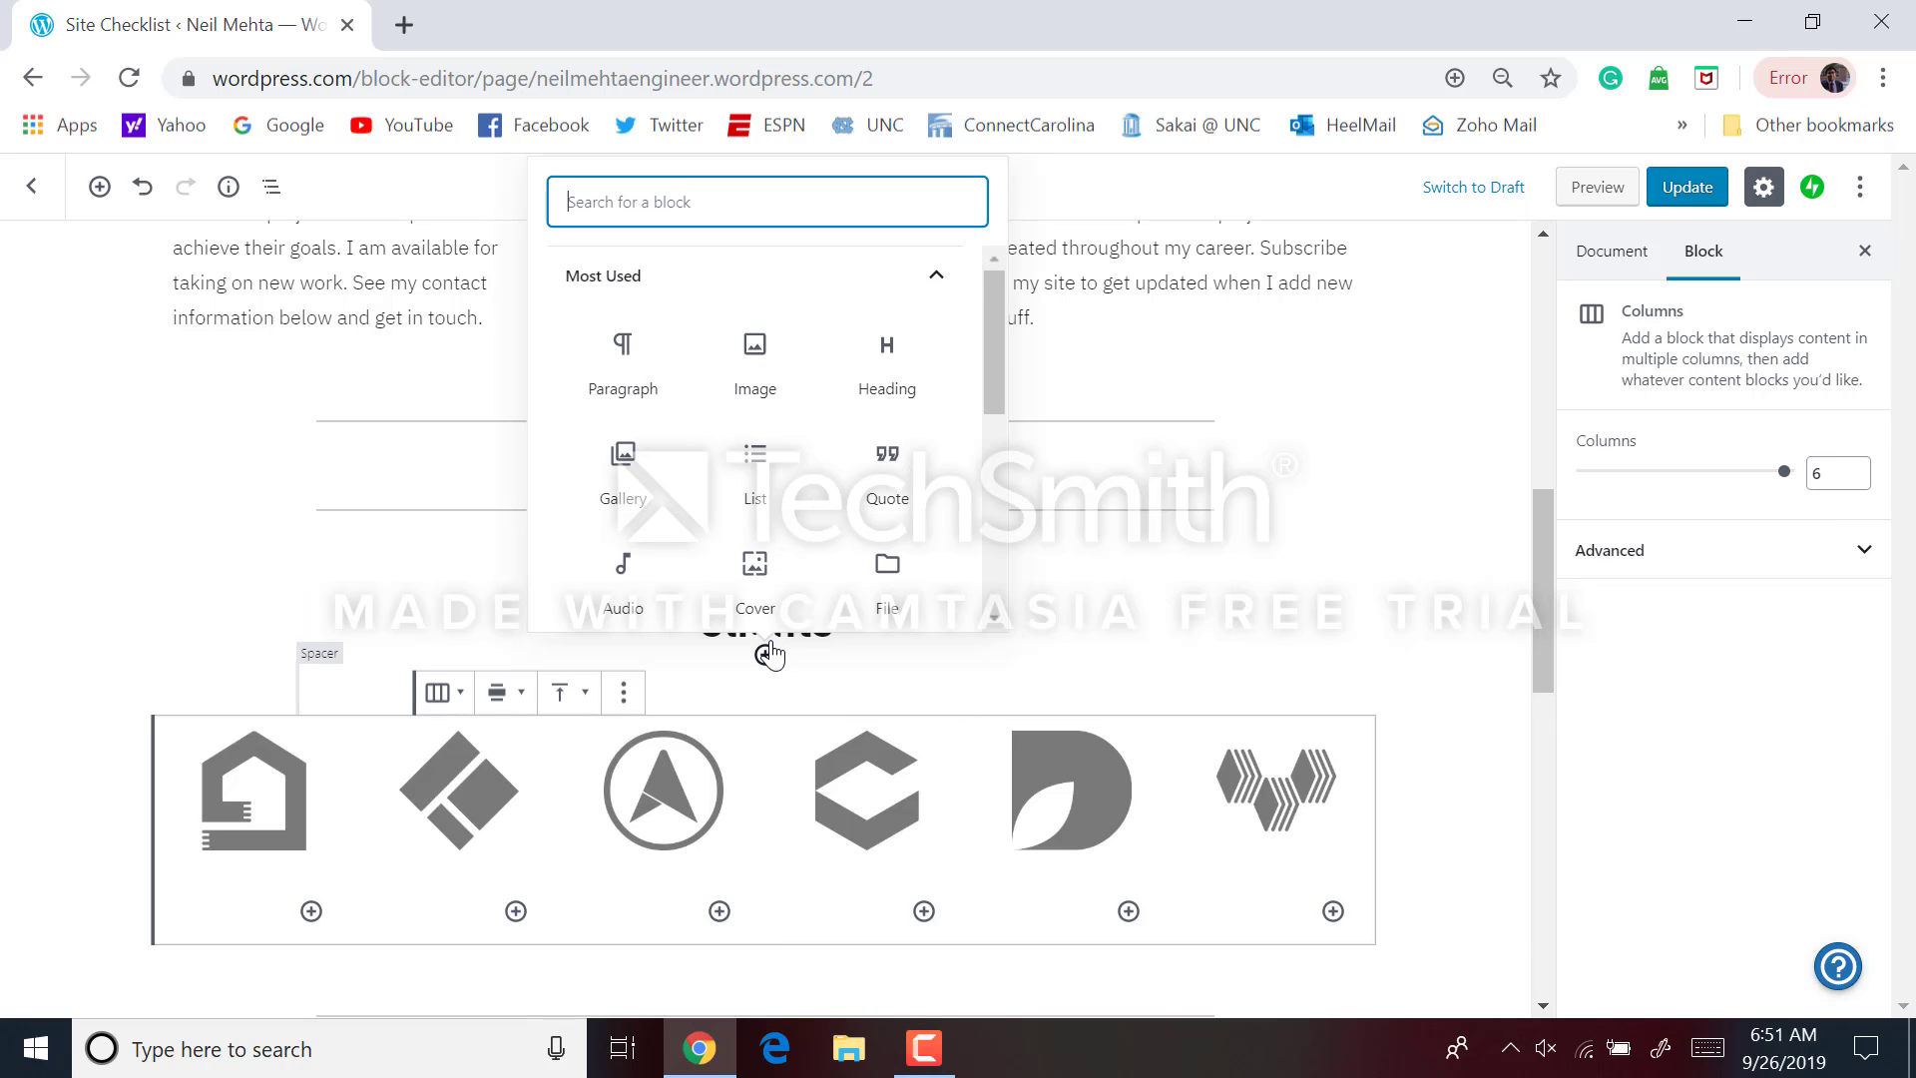
left_click(257, 584)
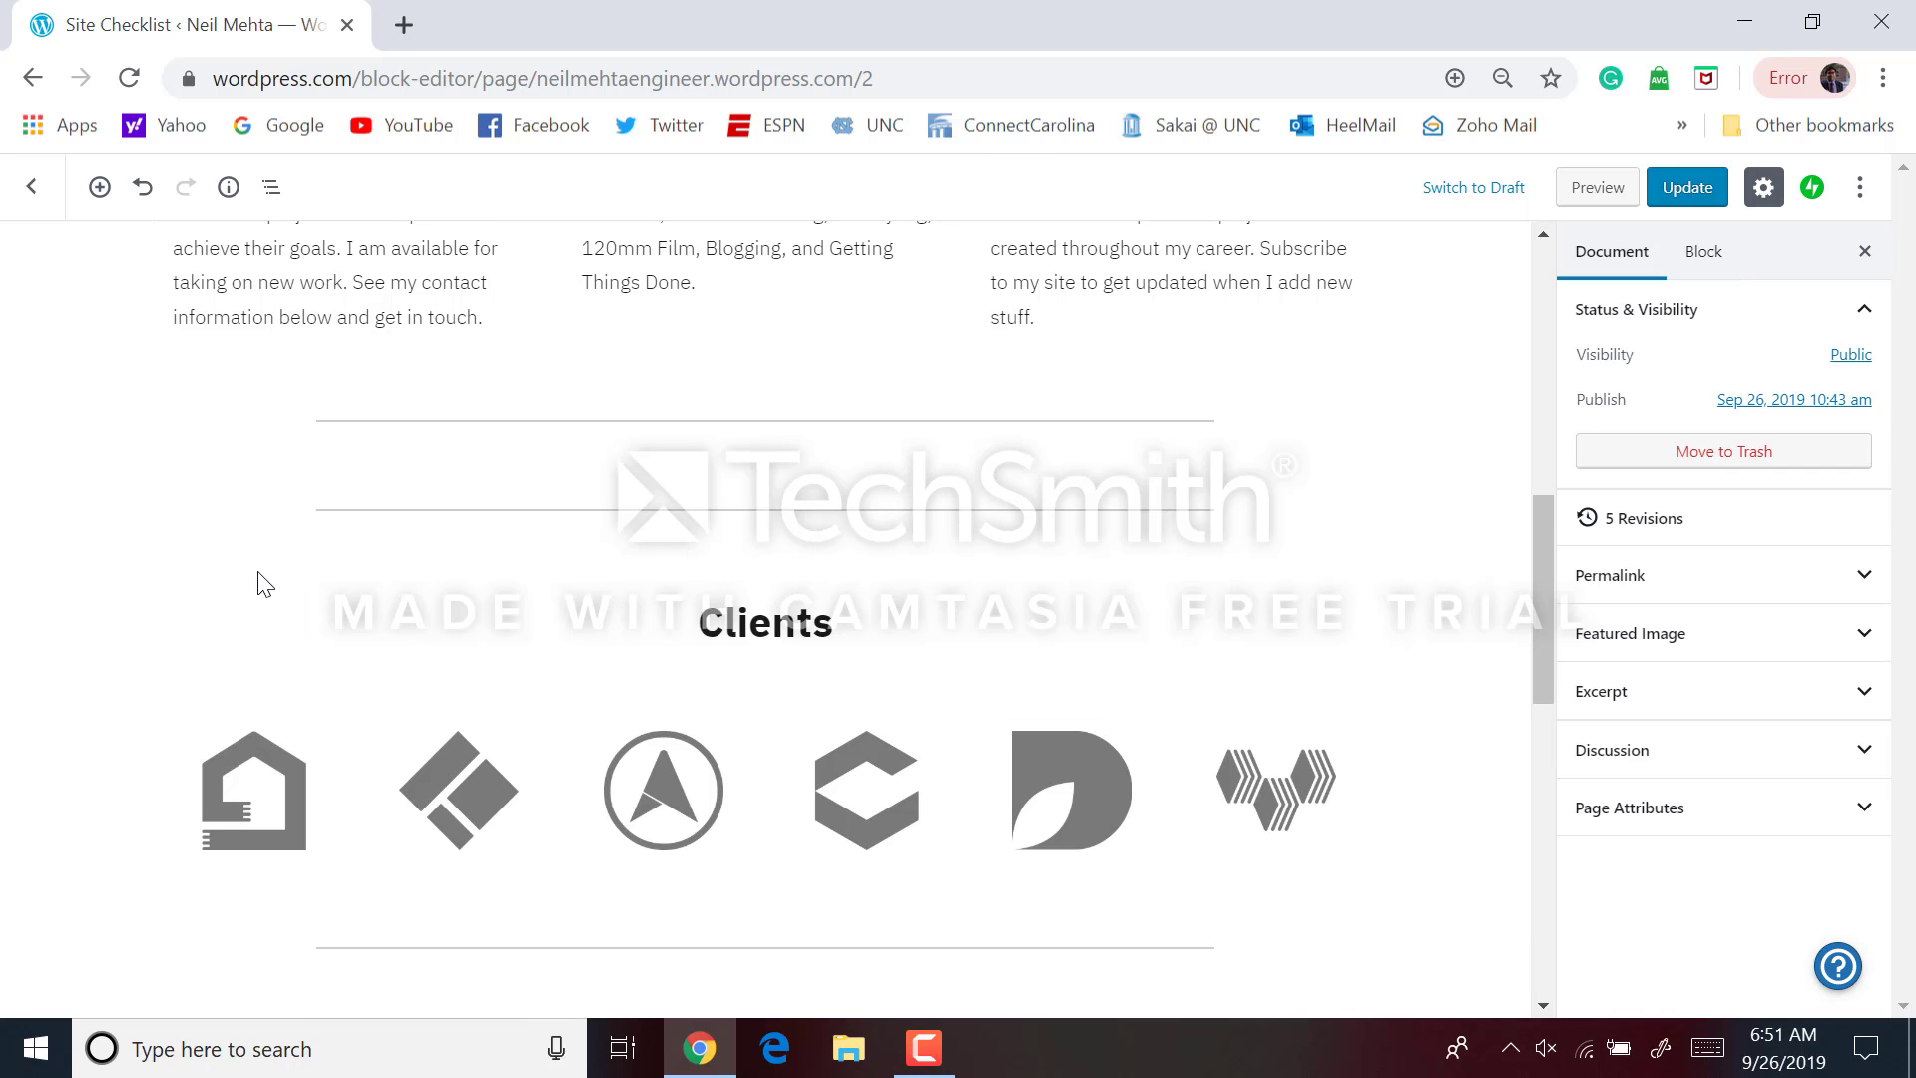
left_click(502, 511)
left_click(379, 470)
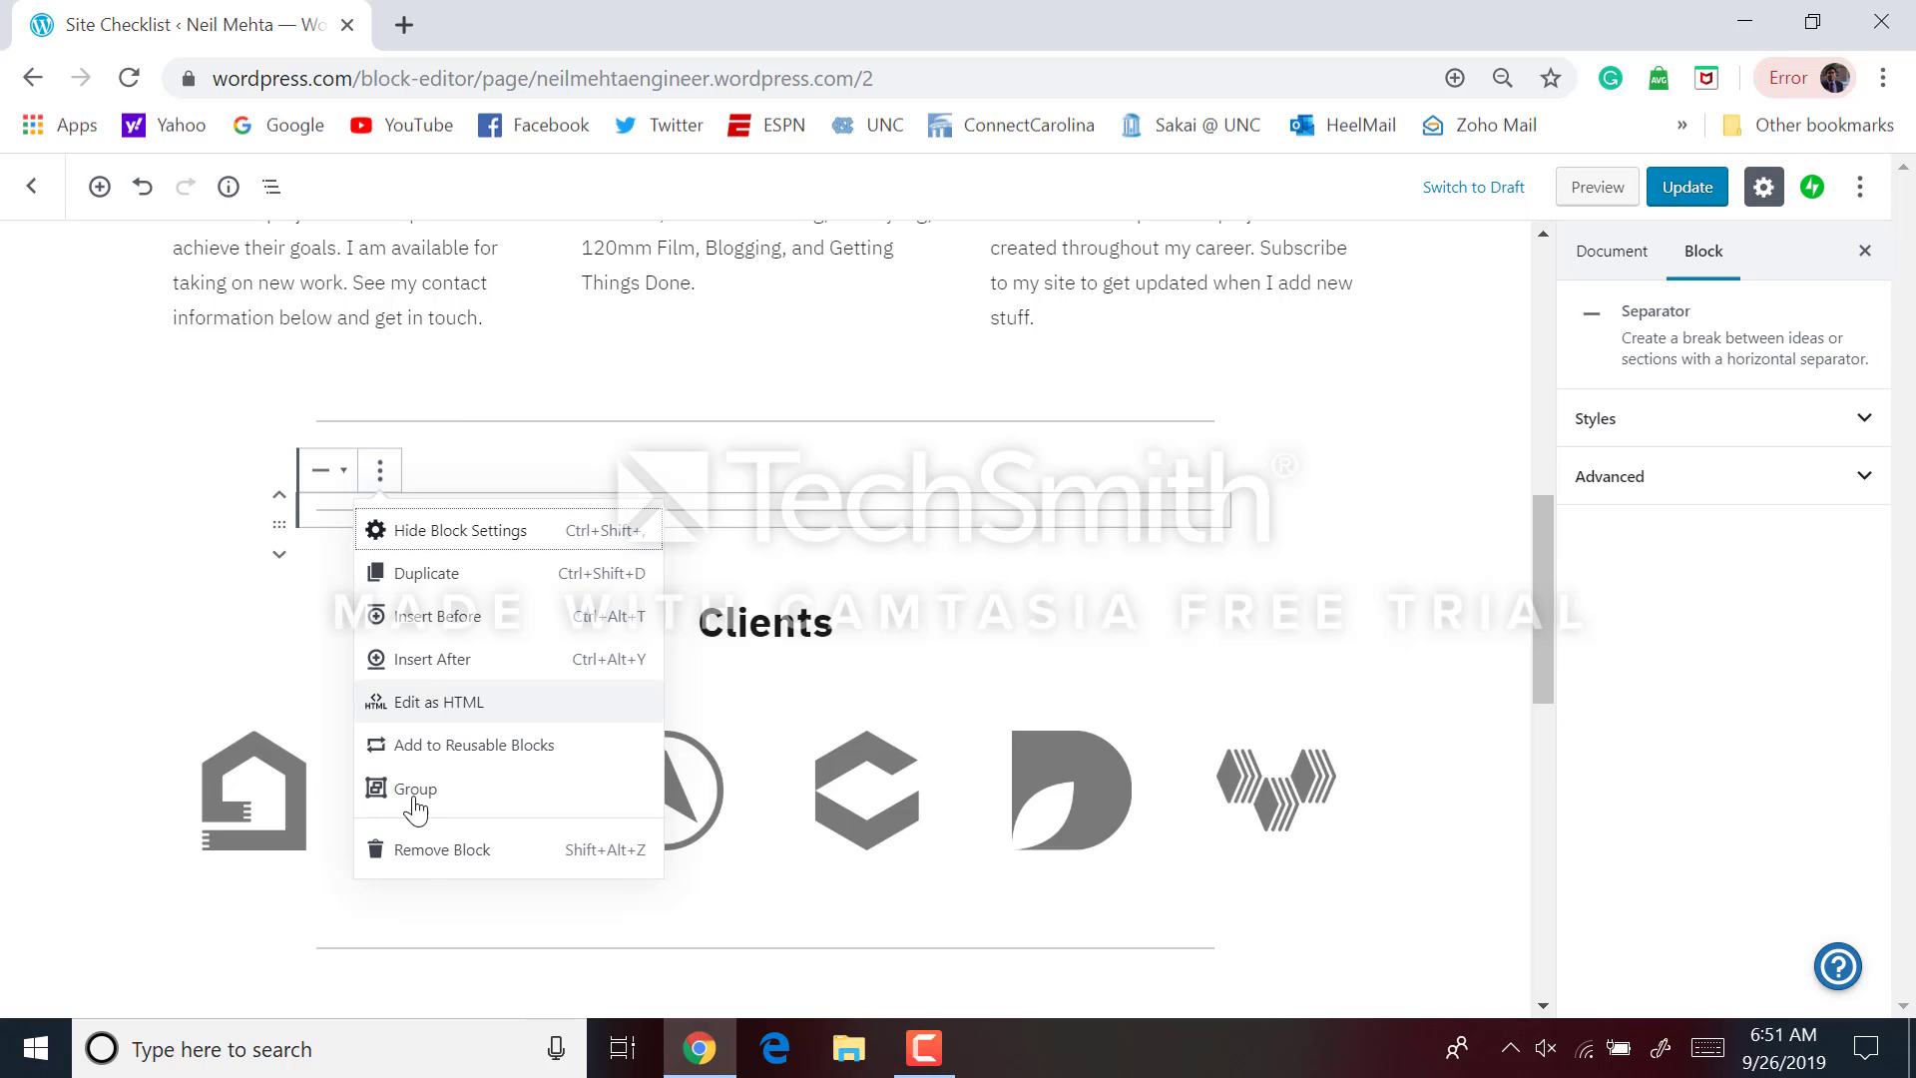
left_click(423, 851)
scroll(384, 527, "up", 3)
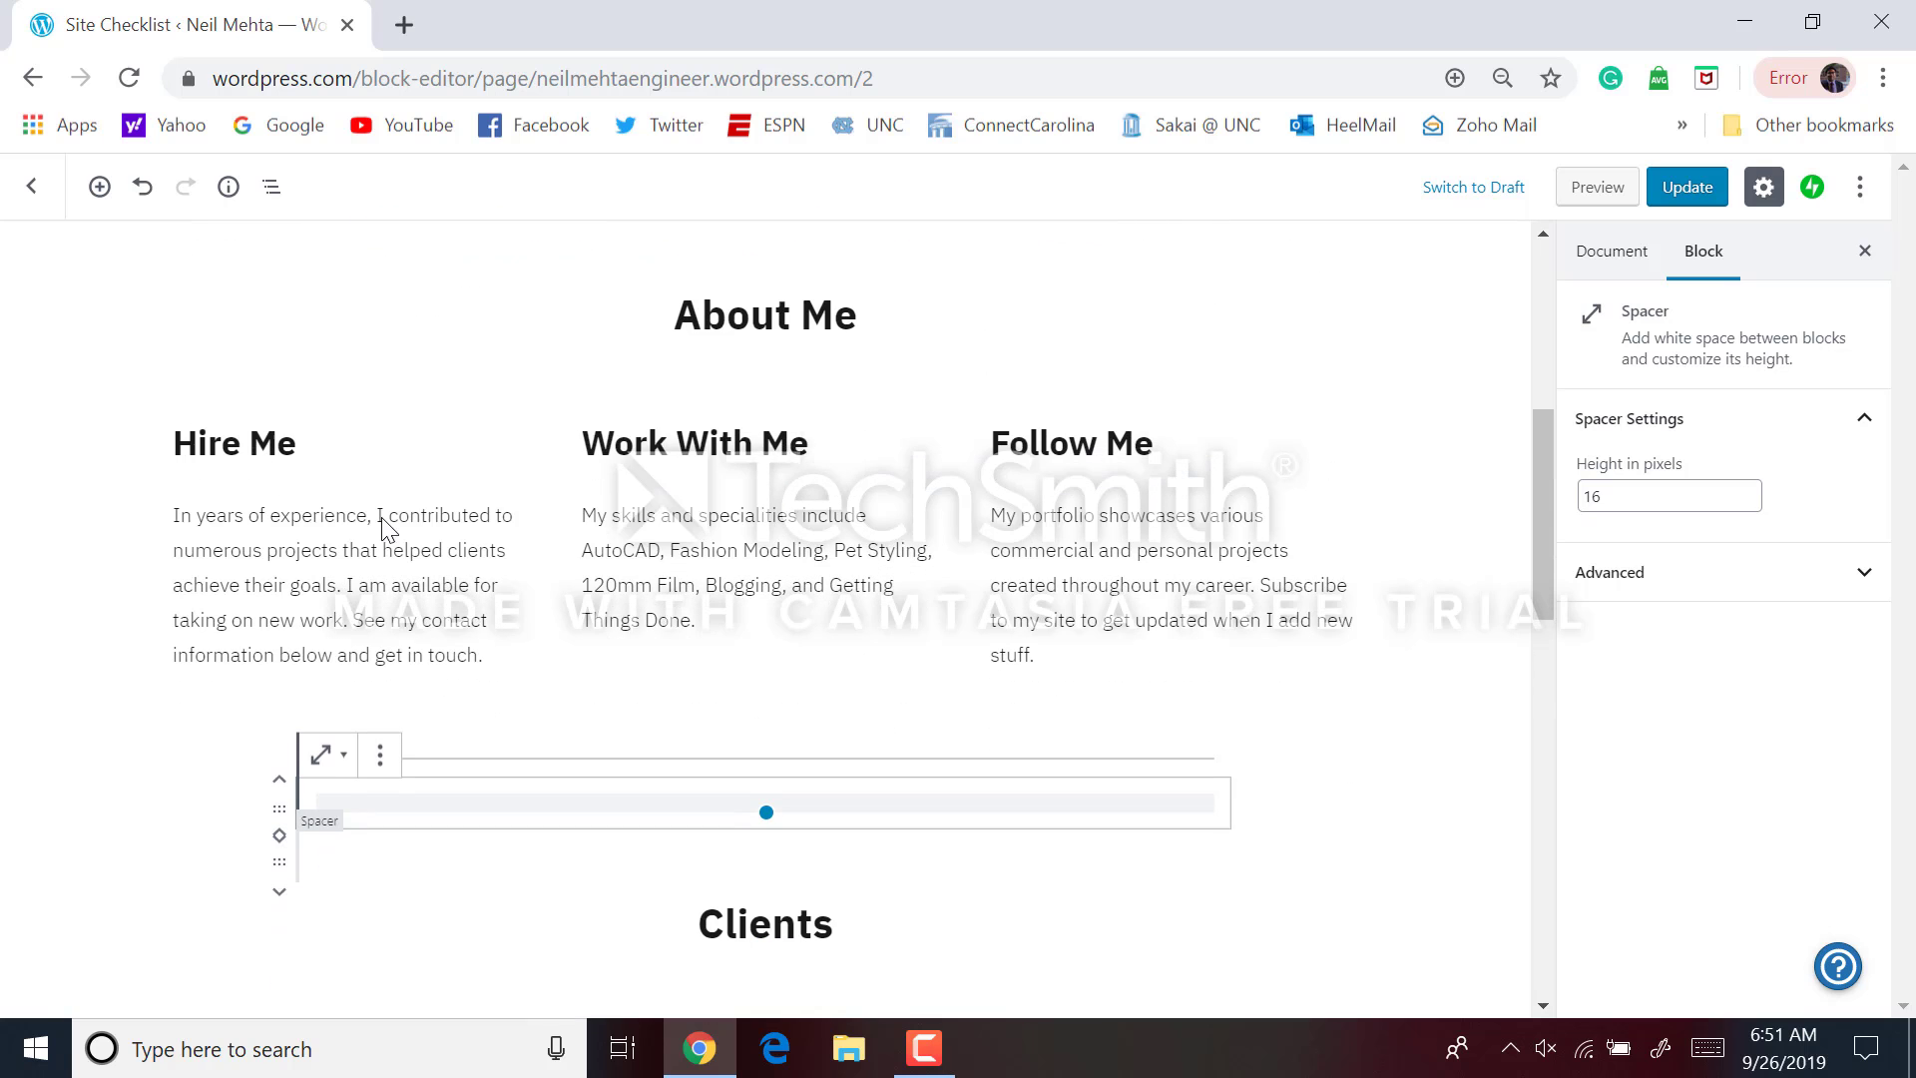
Retitle the Hire Me, Work With Me and Follow Me headings as Education, Experience and Personal
triple_click(265, 441)
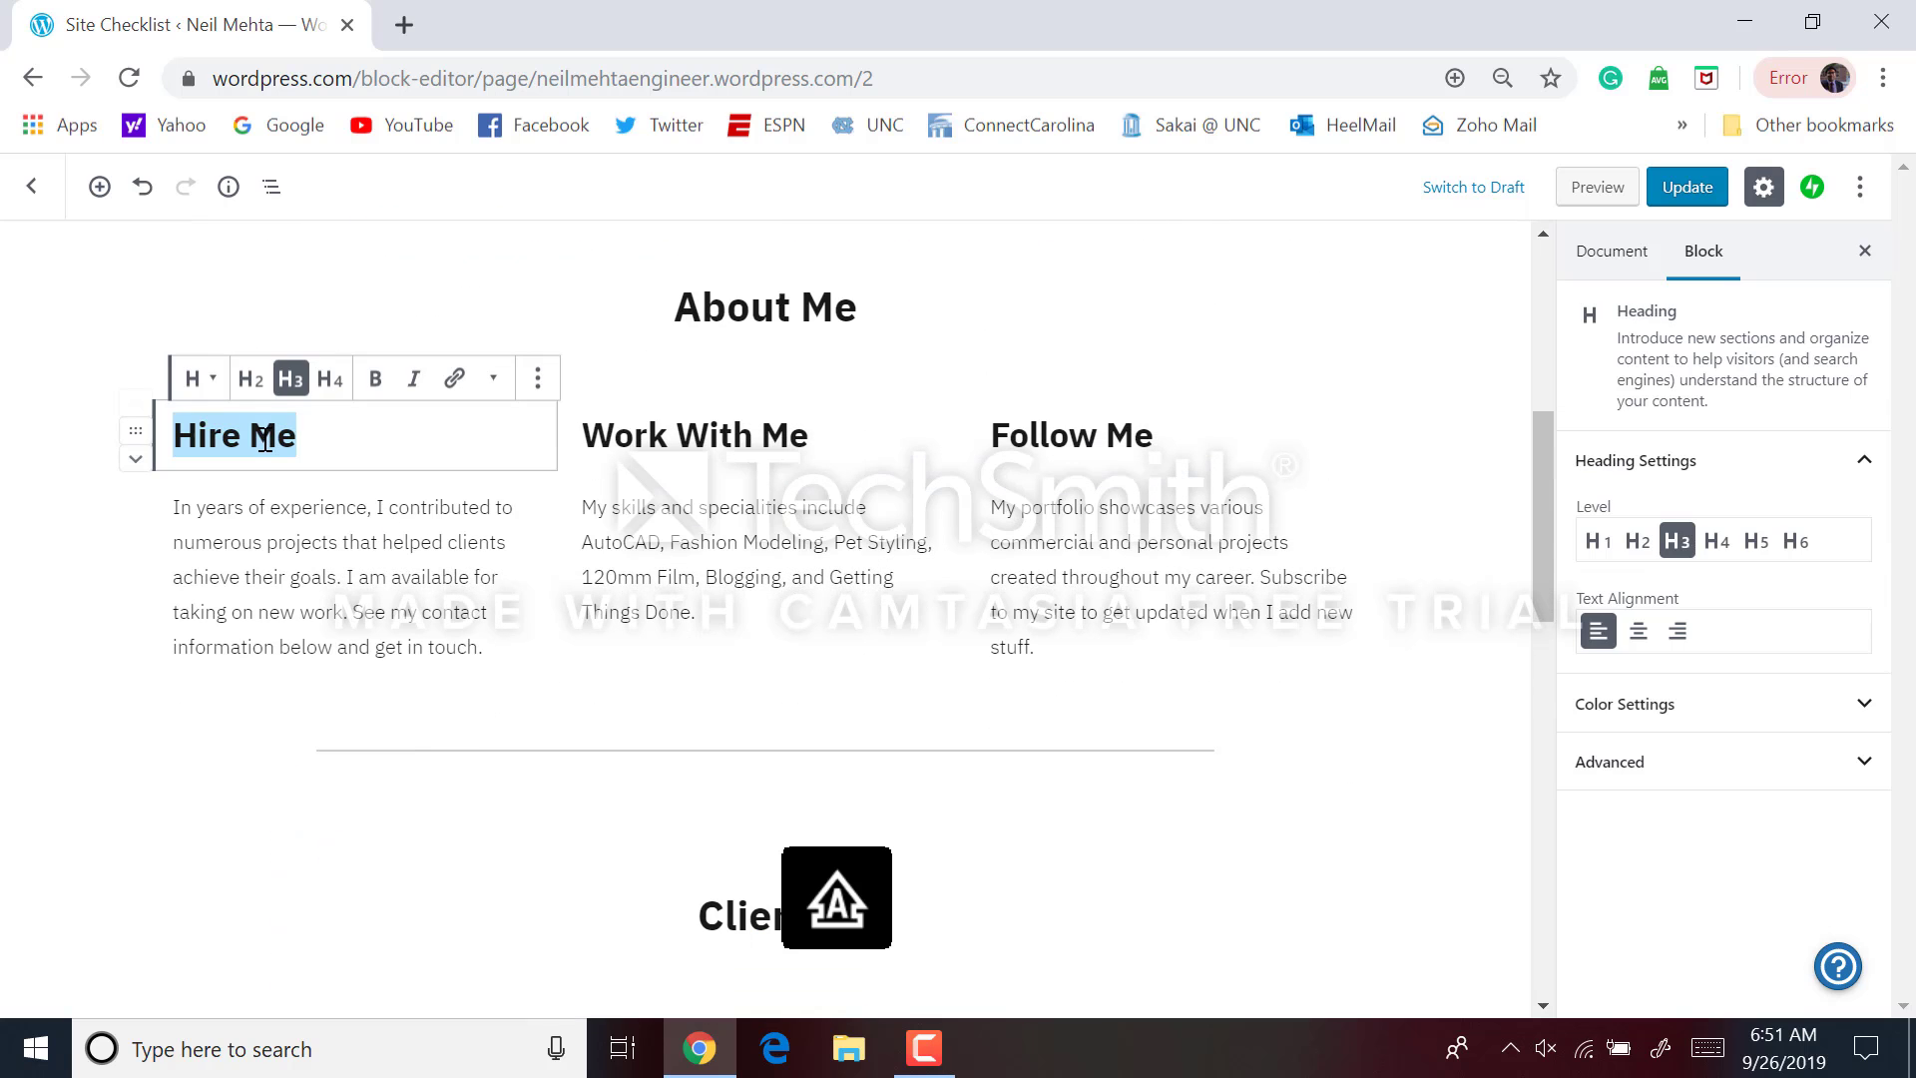
type("Educat")
type("ion")
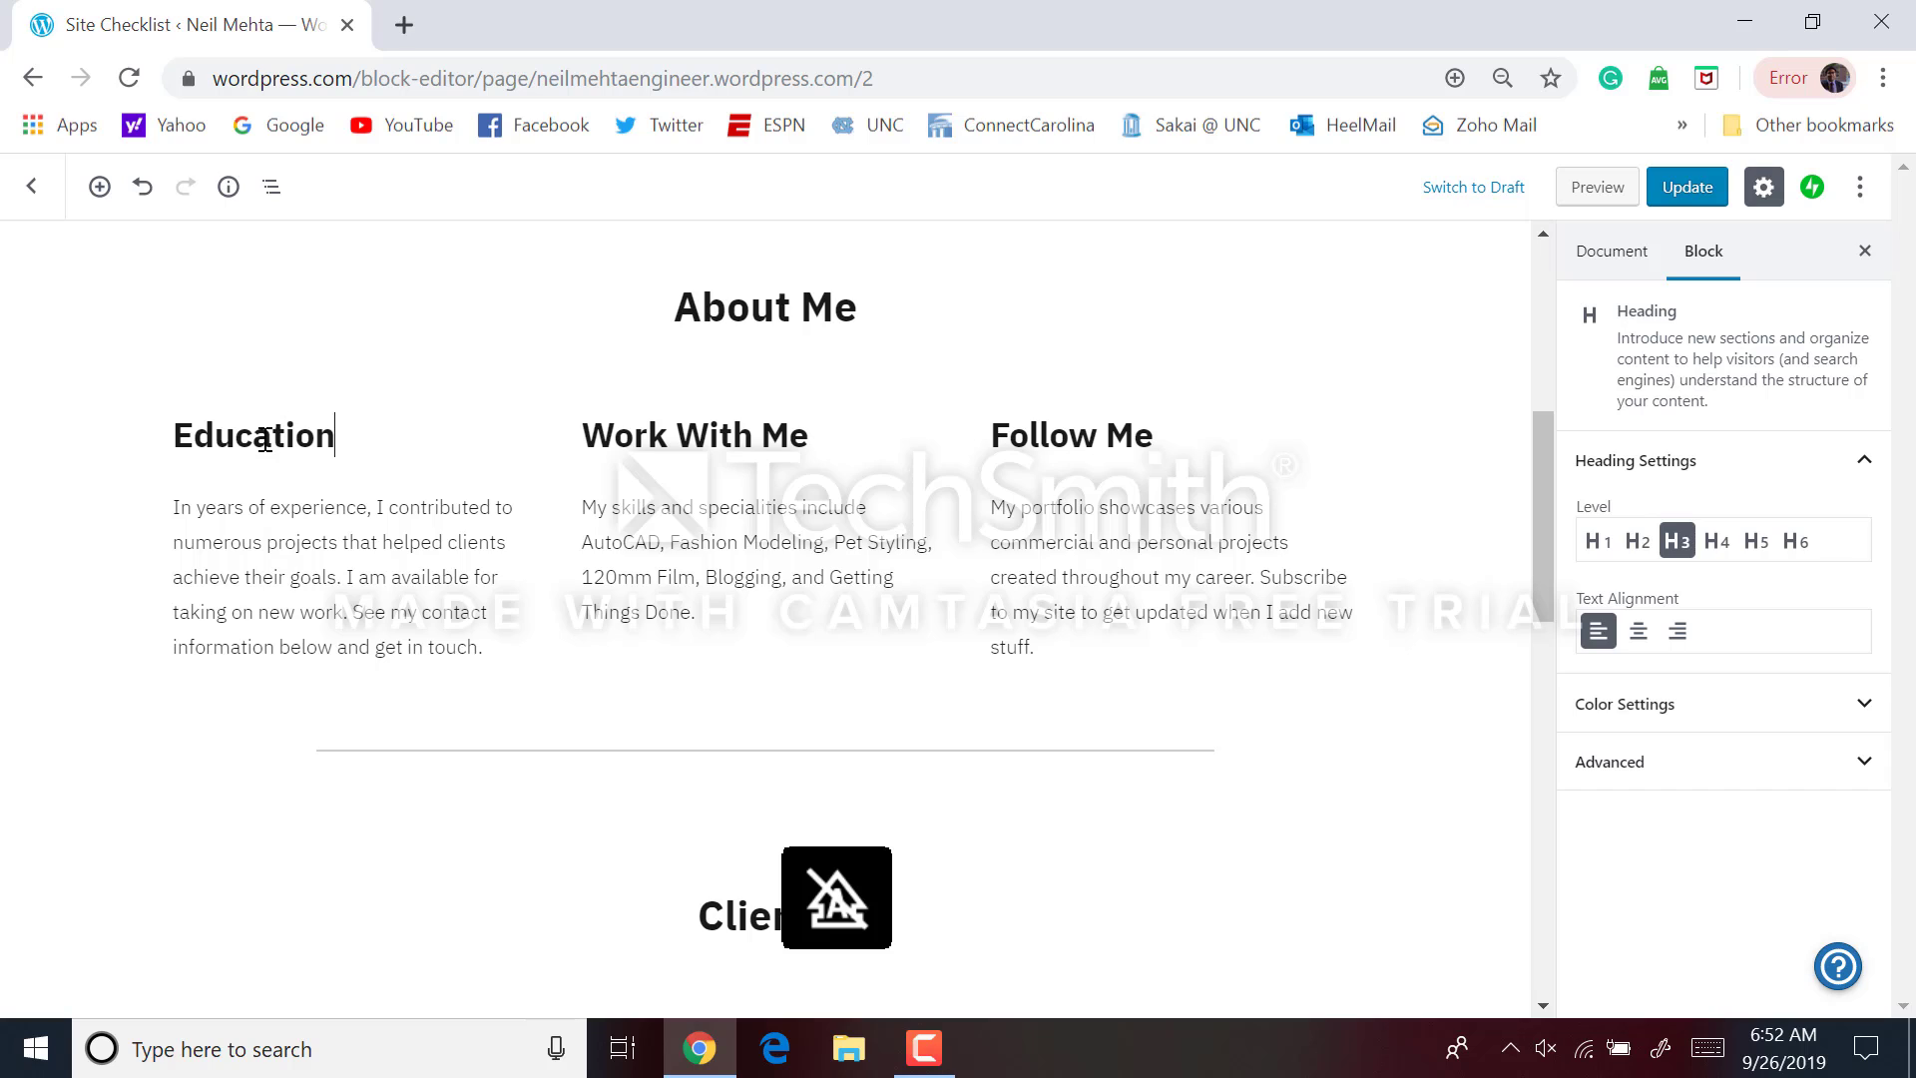
triple_click(748, 434)
type("E")
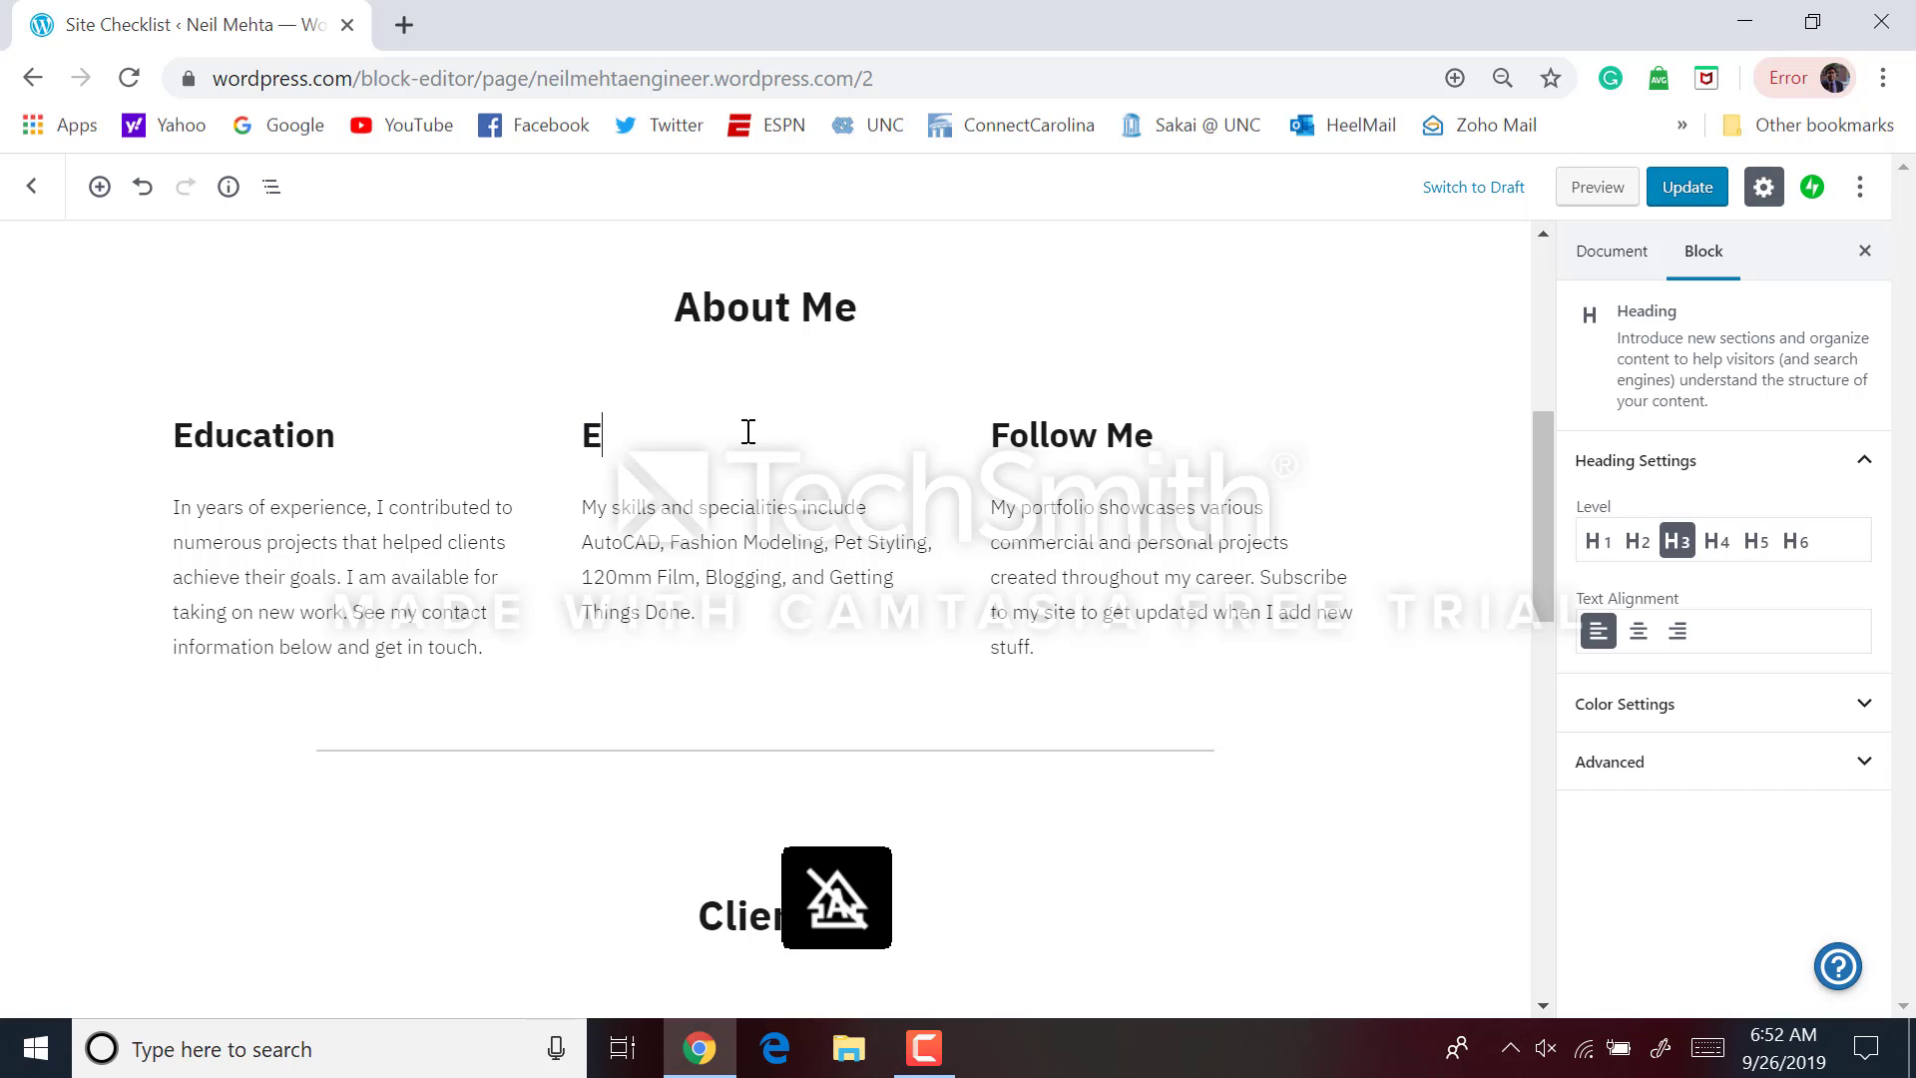
type("xperience")
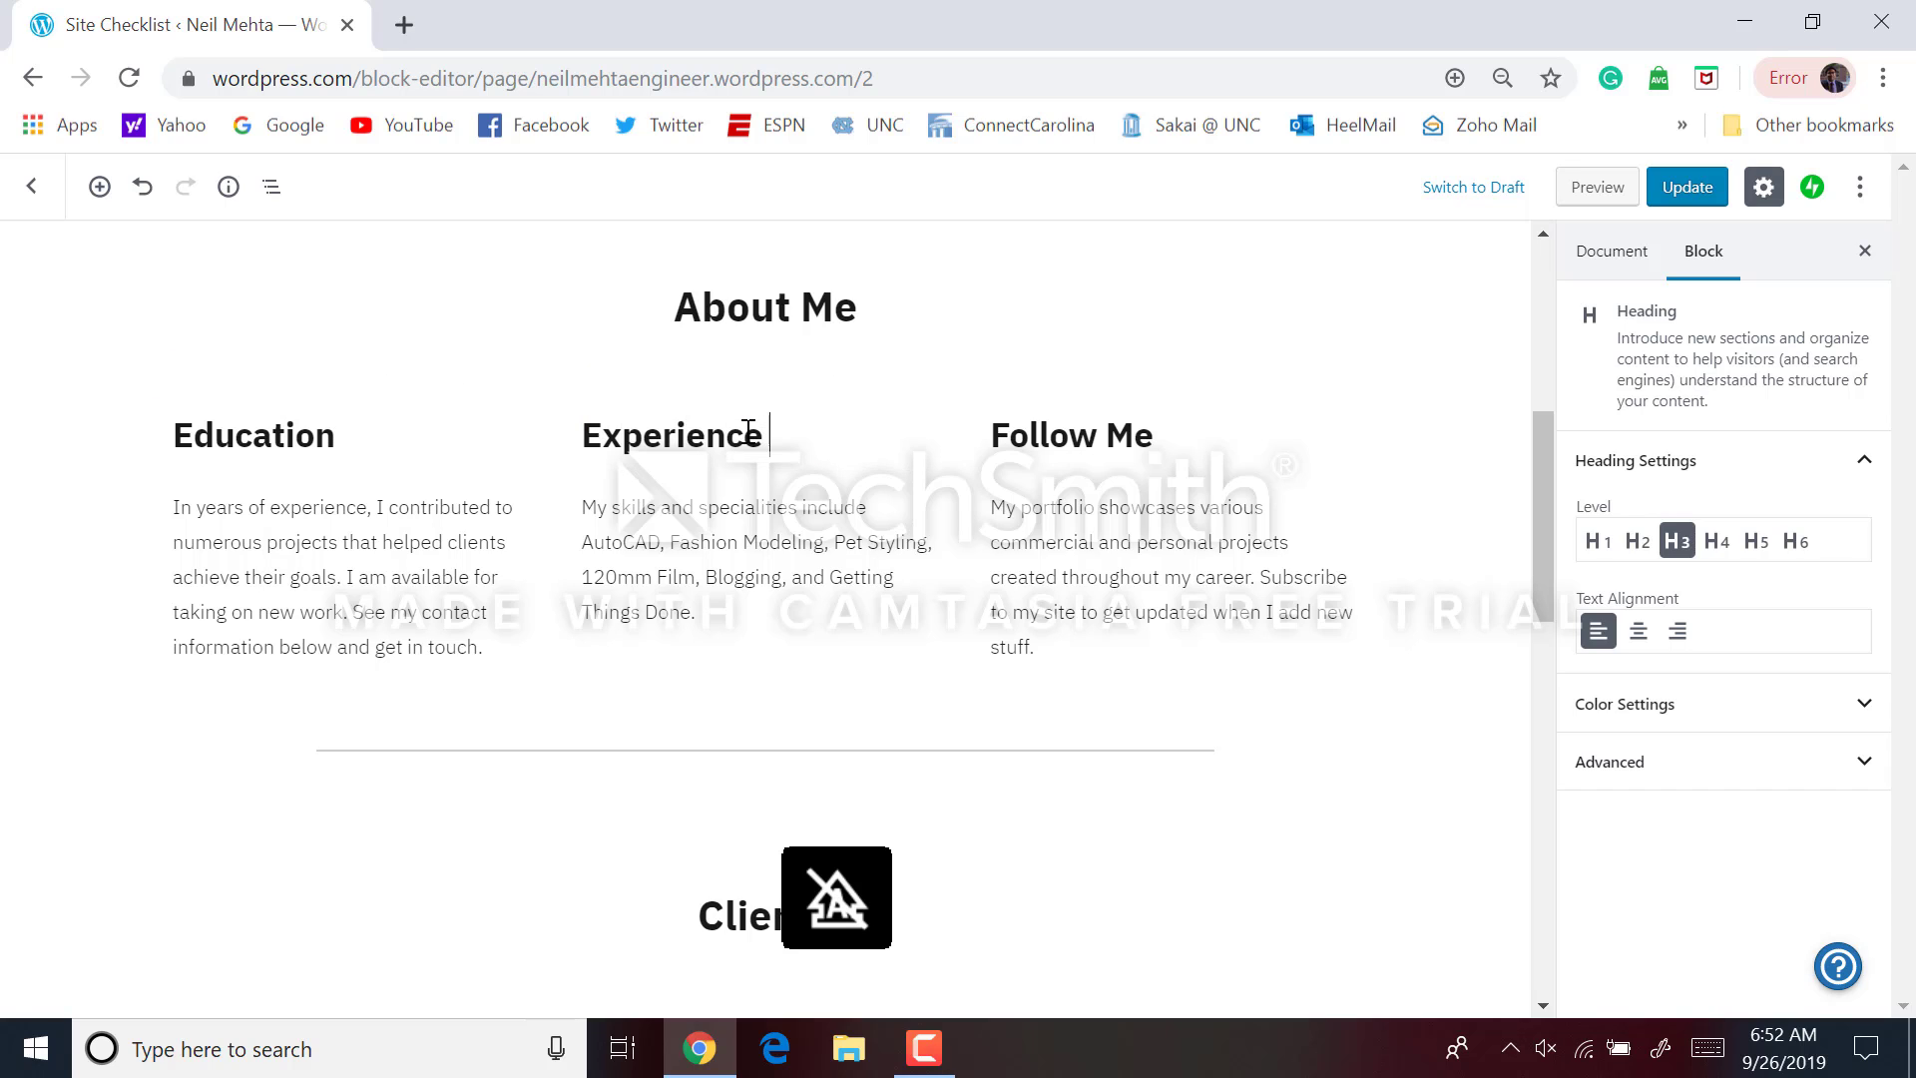
left_click(1060, 469)
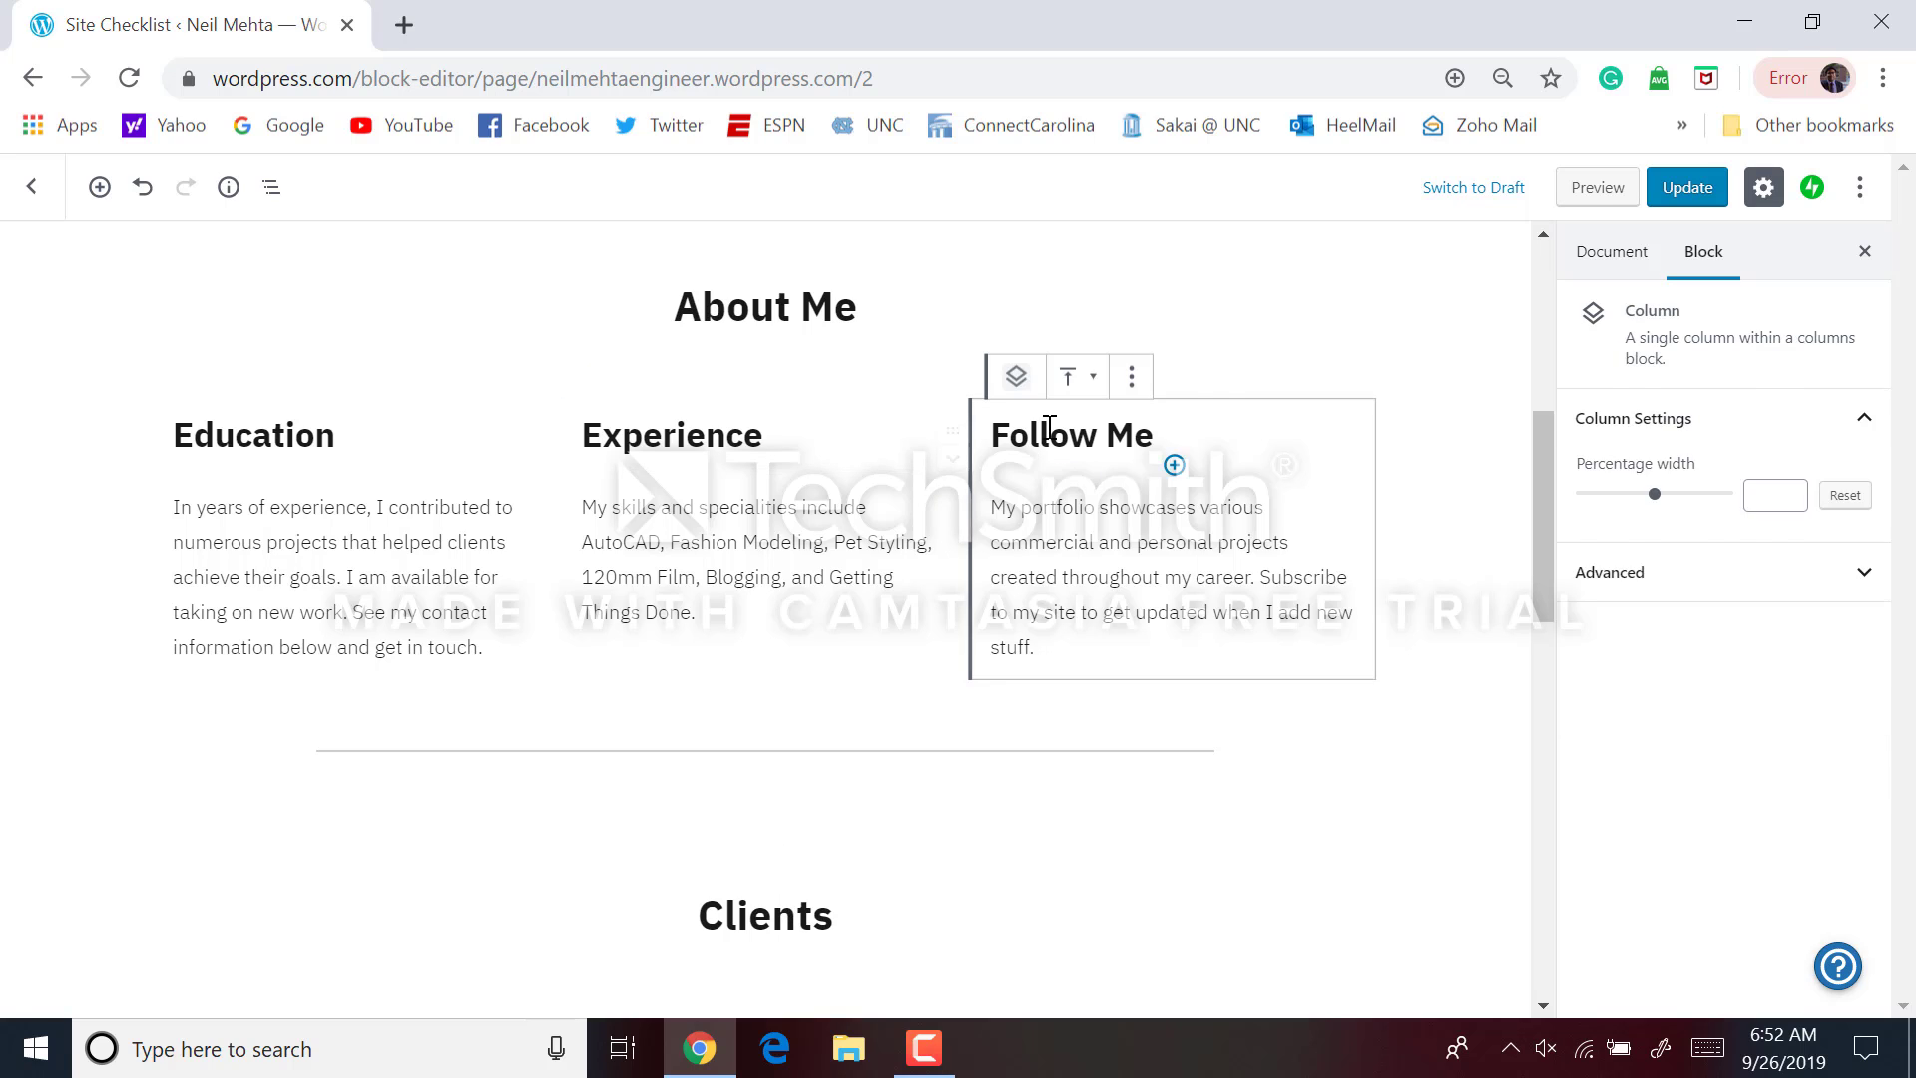
triple_click(1044, 432)
type("Personal")
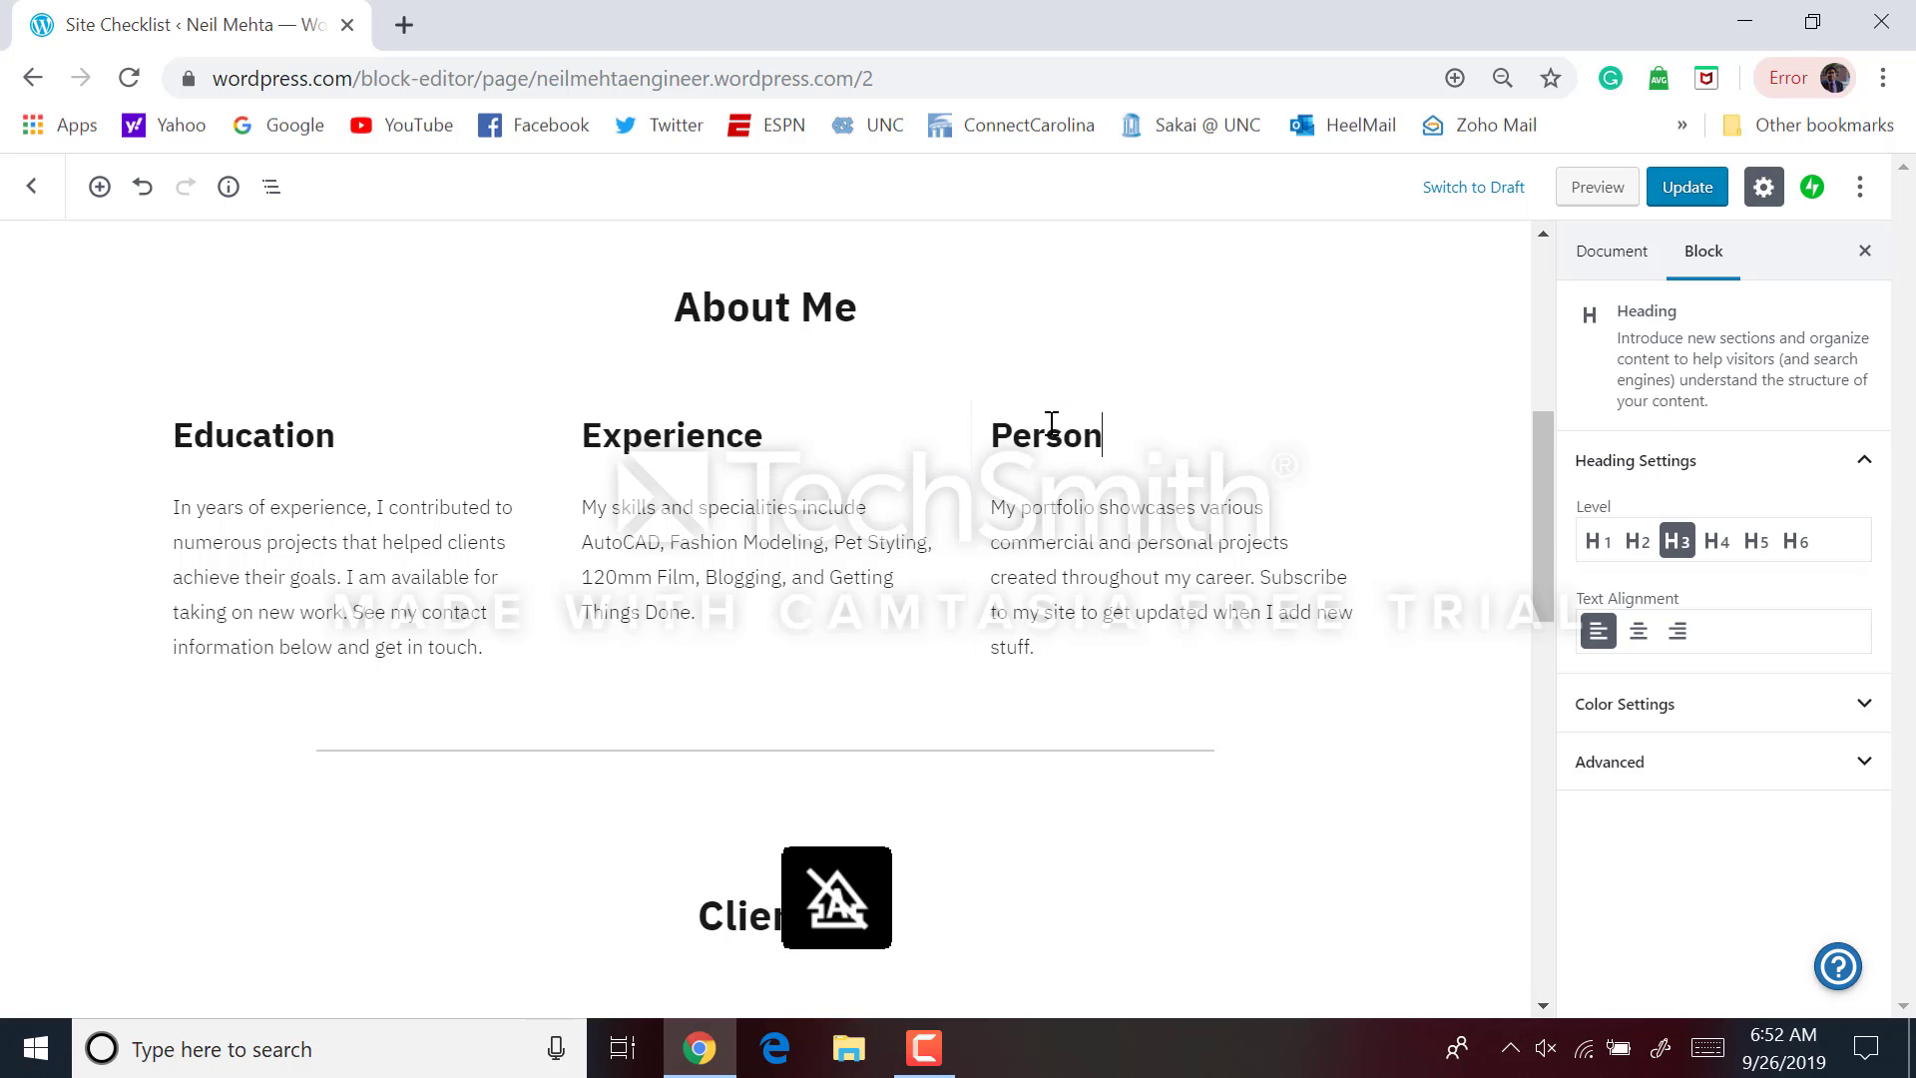
Replace the Education placeholder with 'I graduated from the University of North Carolina at Chapel Hill…' text
triple_click(410, 579)
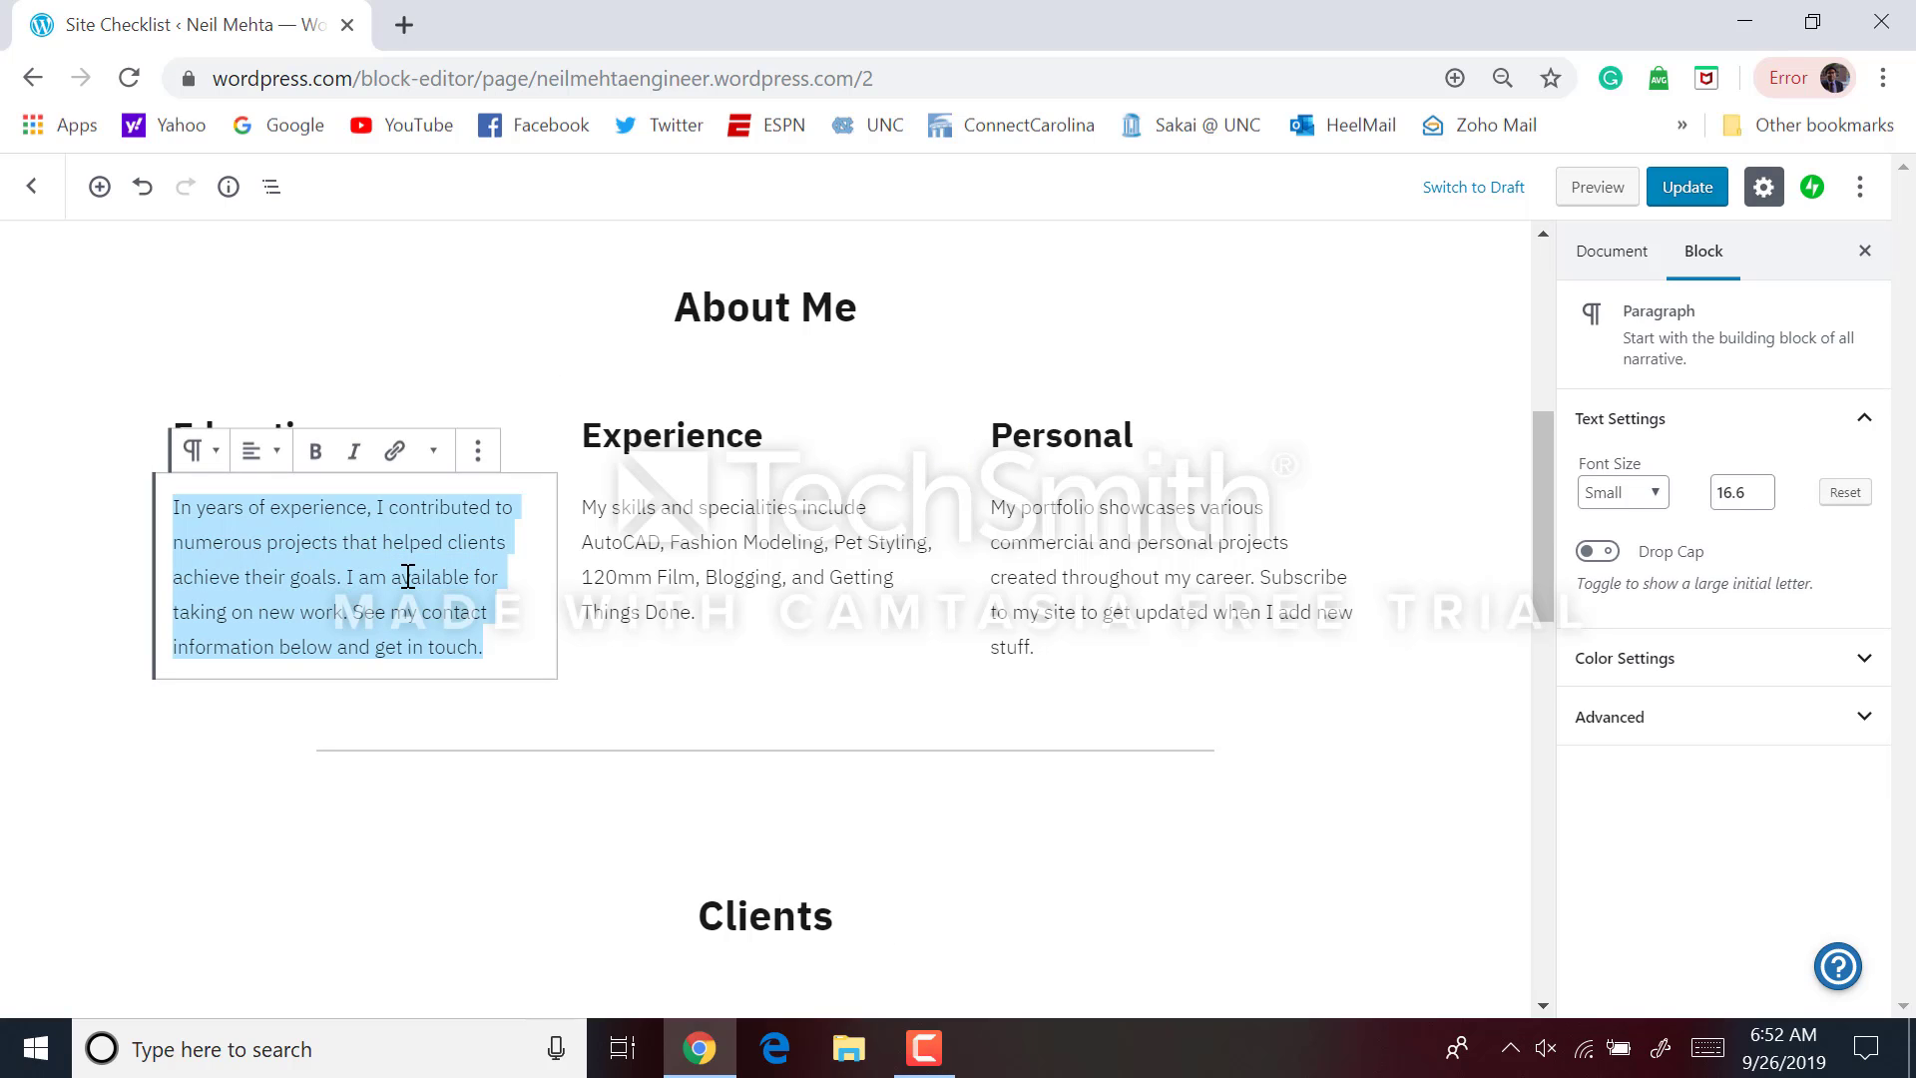
type("I g")
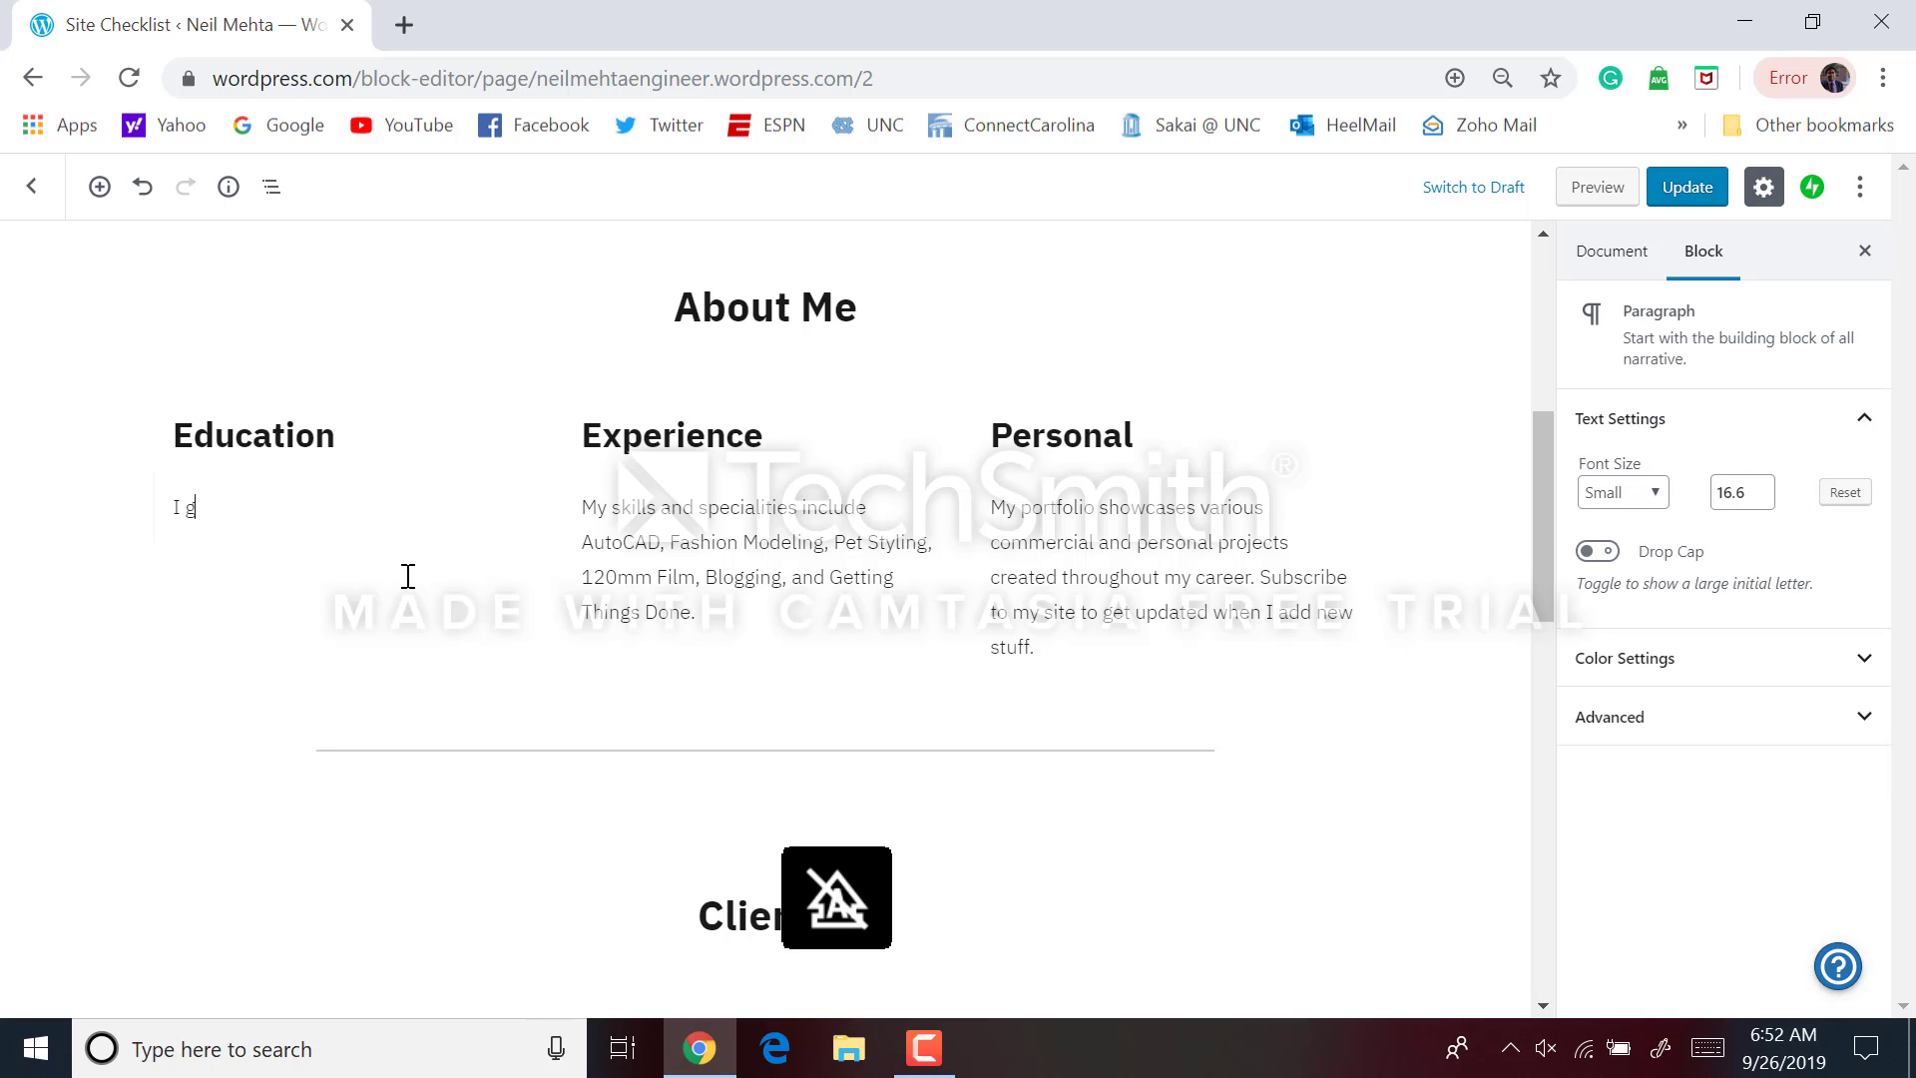
type("raduated fomr the")
key("BackSpace")
key("BackSpace")
key("BackSpace")
key("BackSpace")
key("BackSpace")
key("BackSpace")
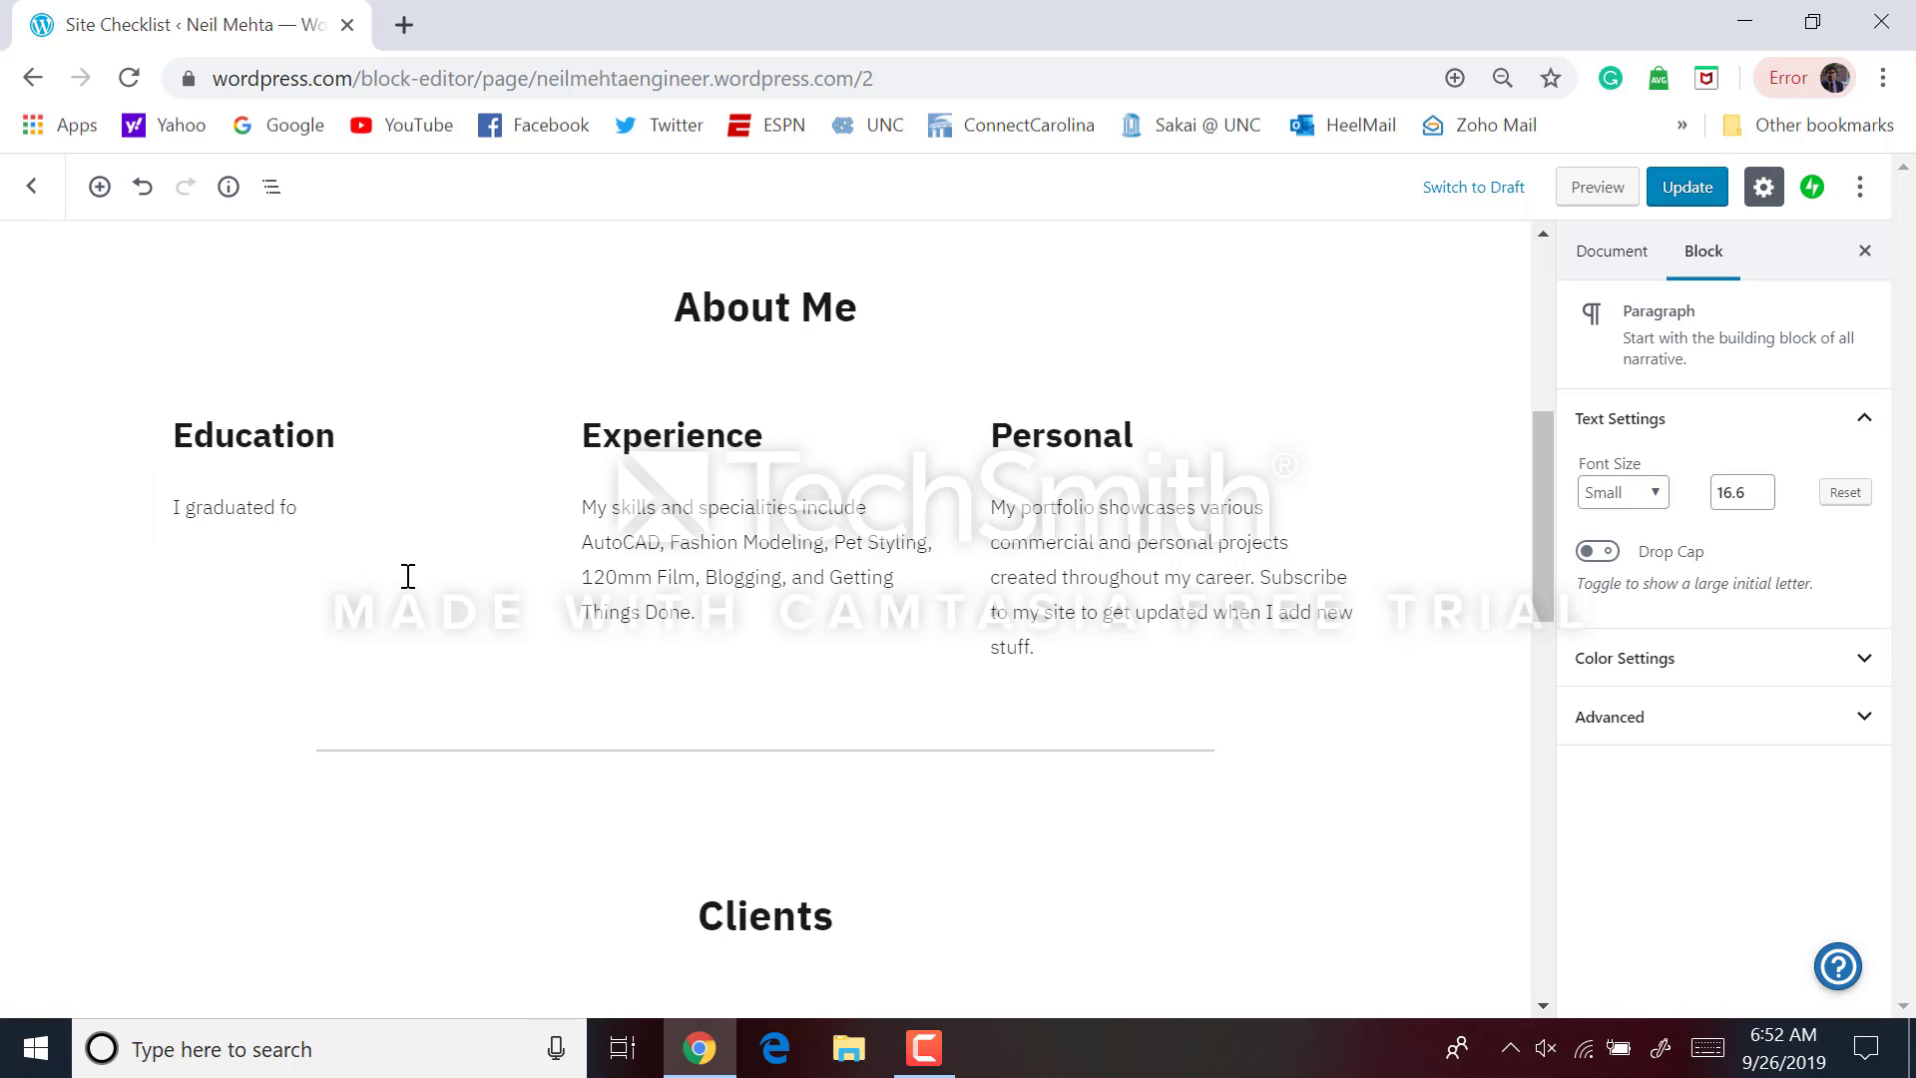
type("om the Univ")
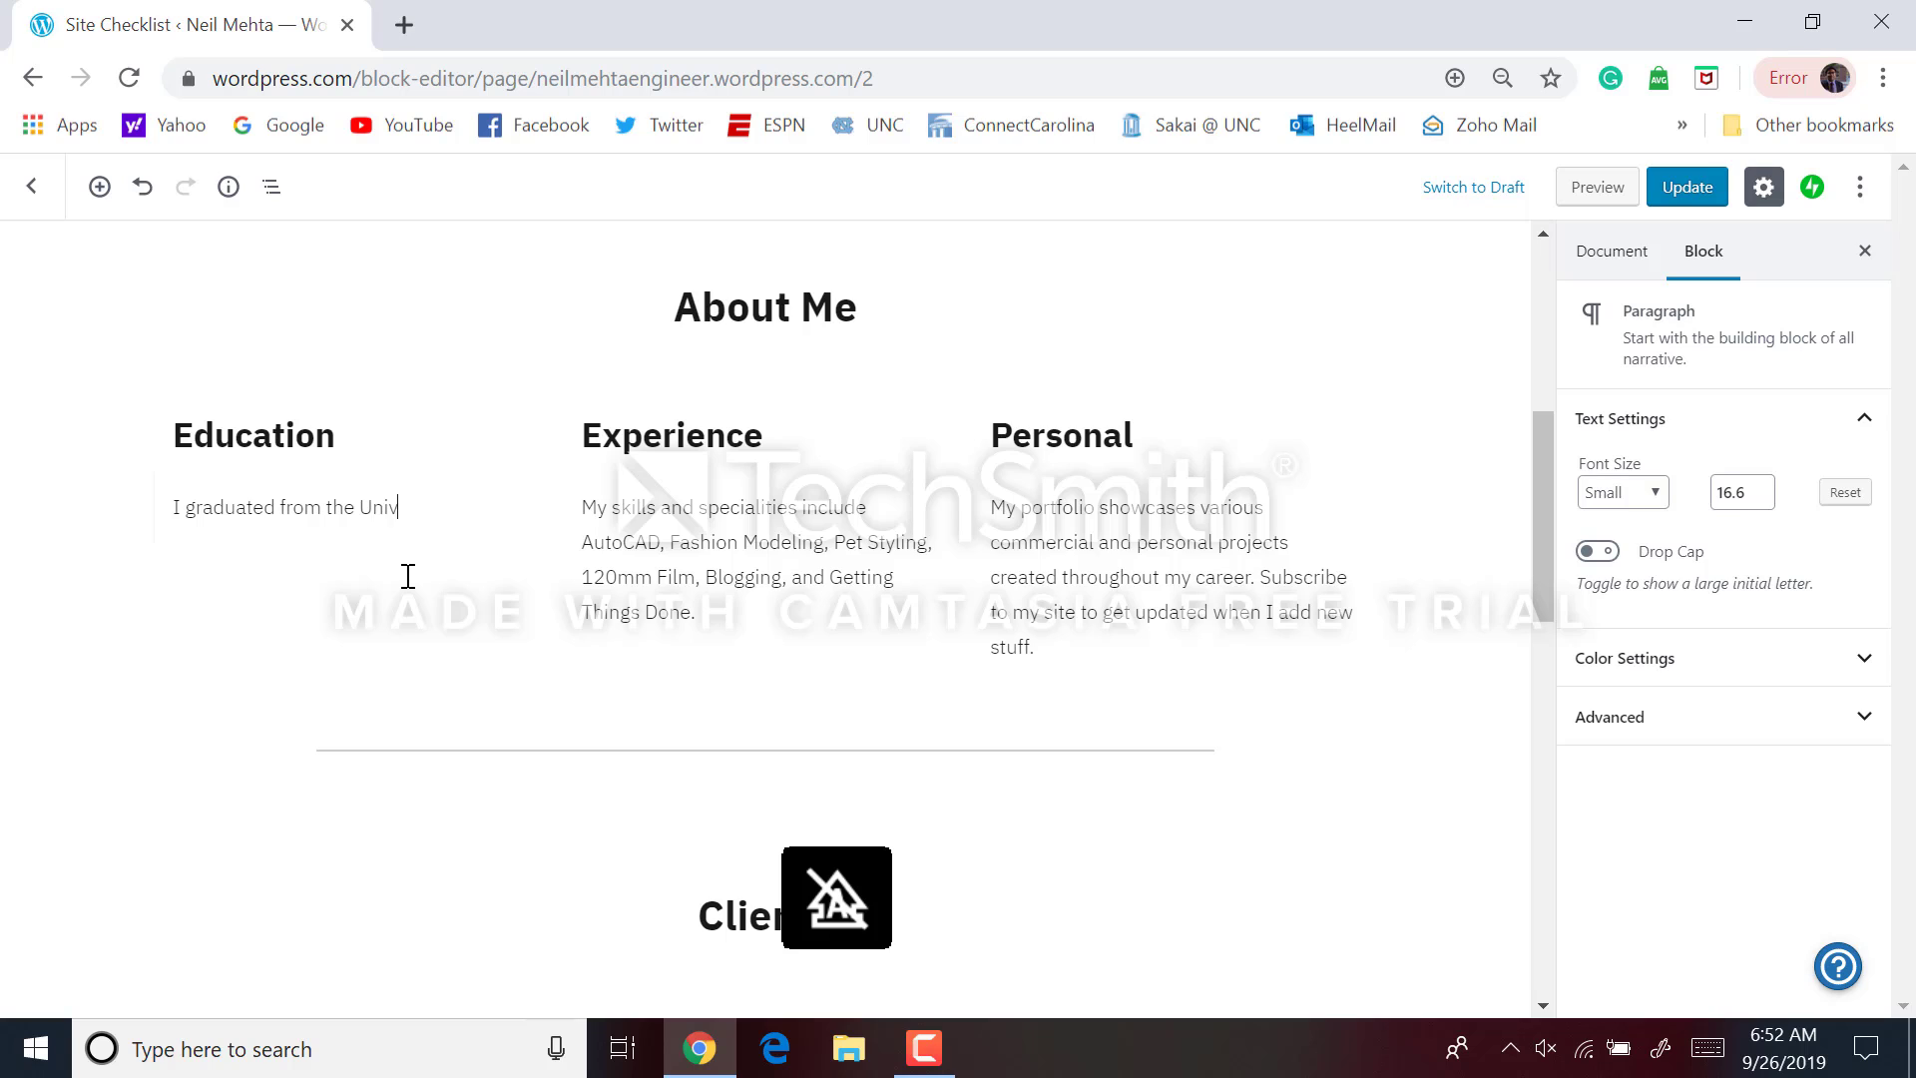
type("ersity of North Carolina at Chape")
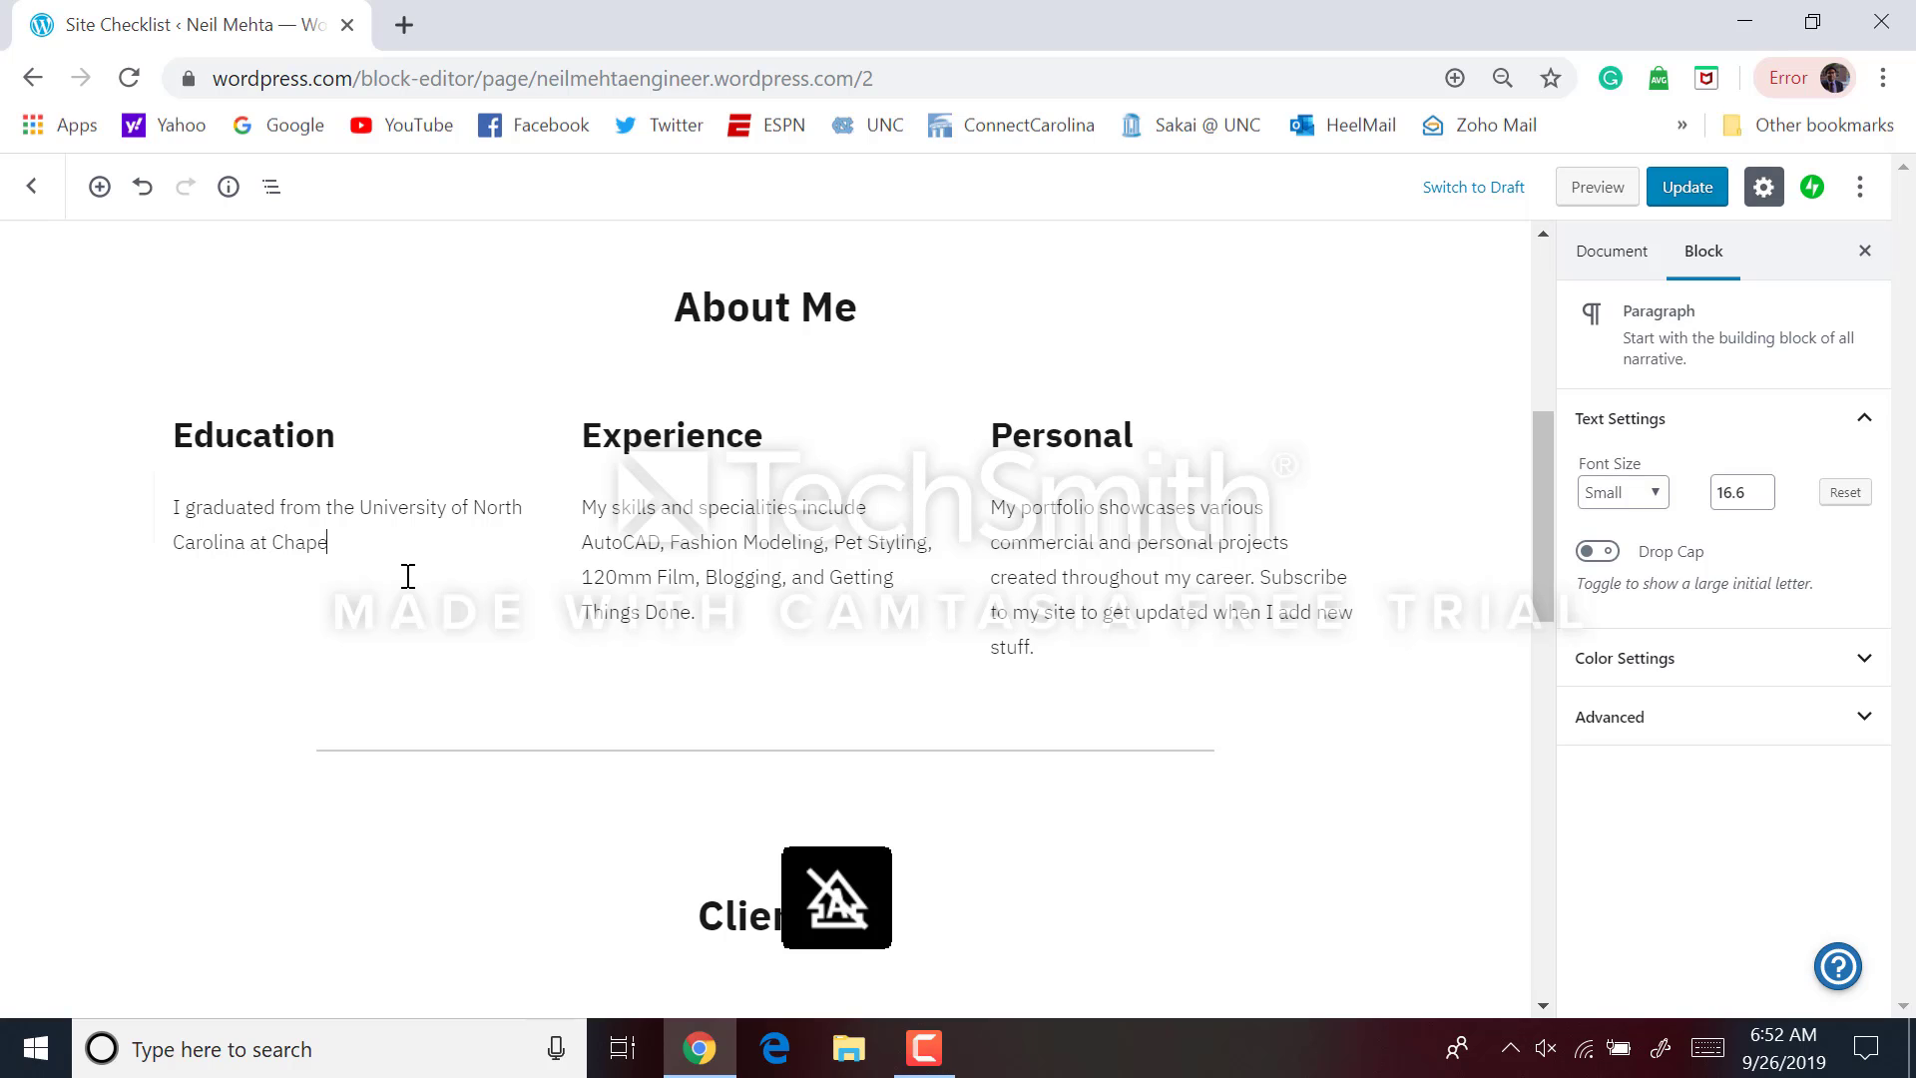
type("l Hill with")
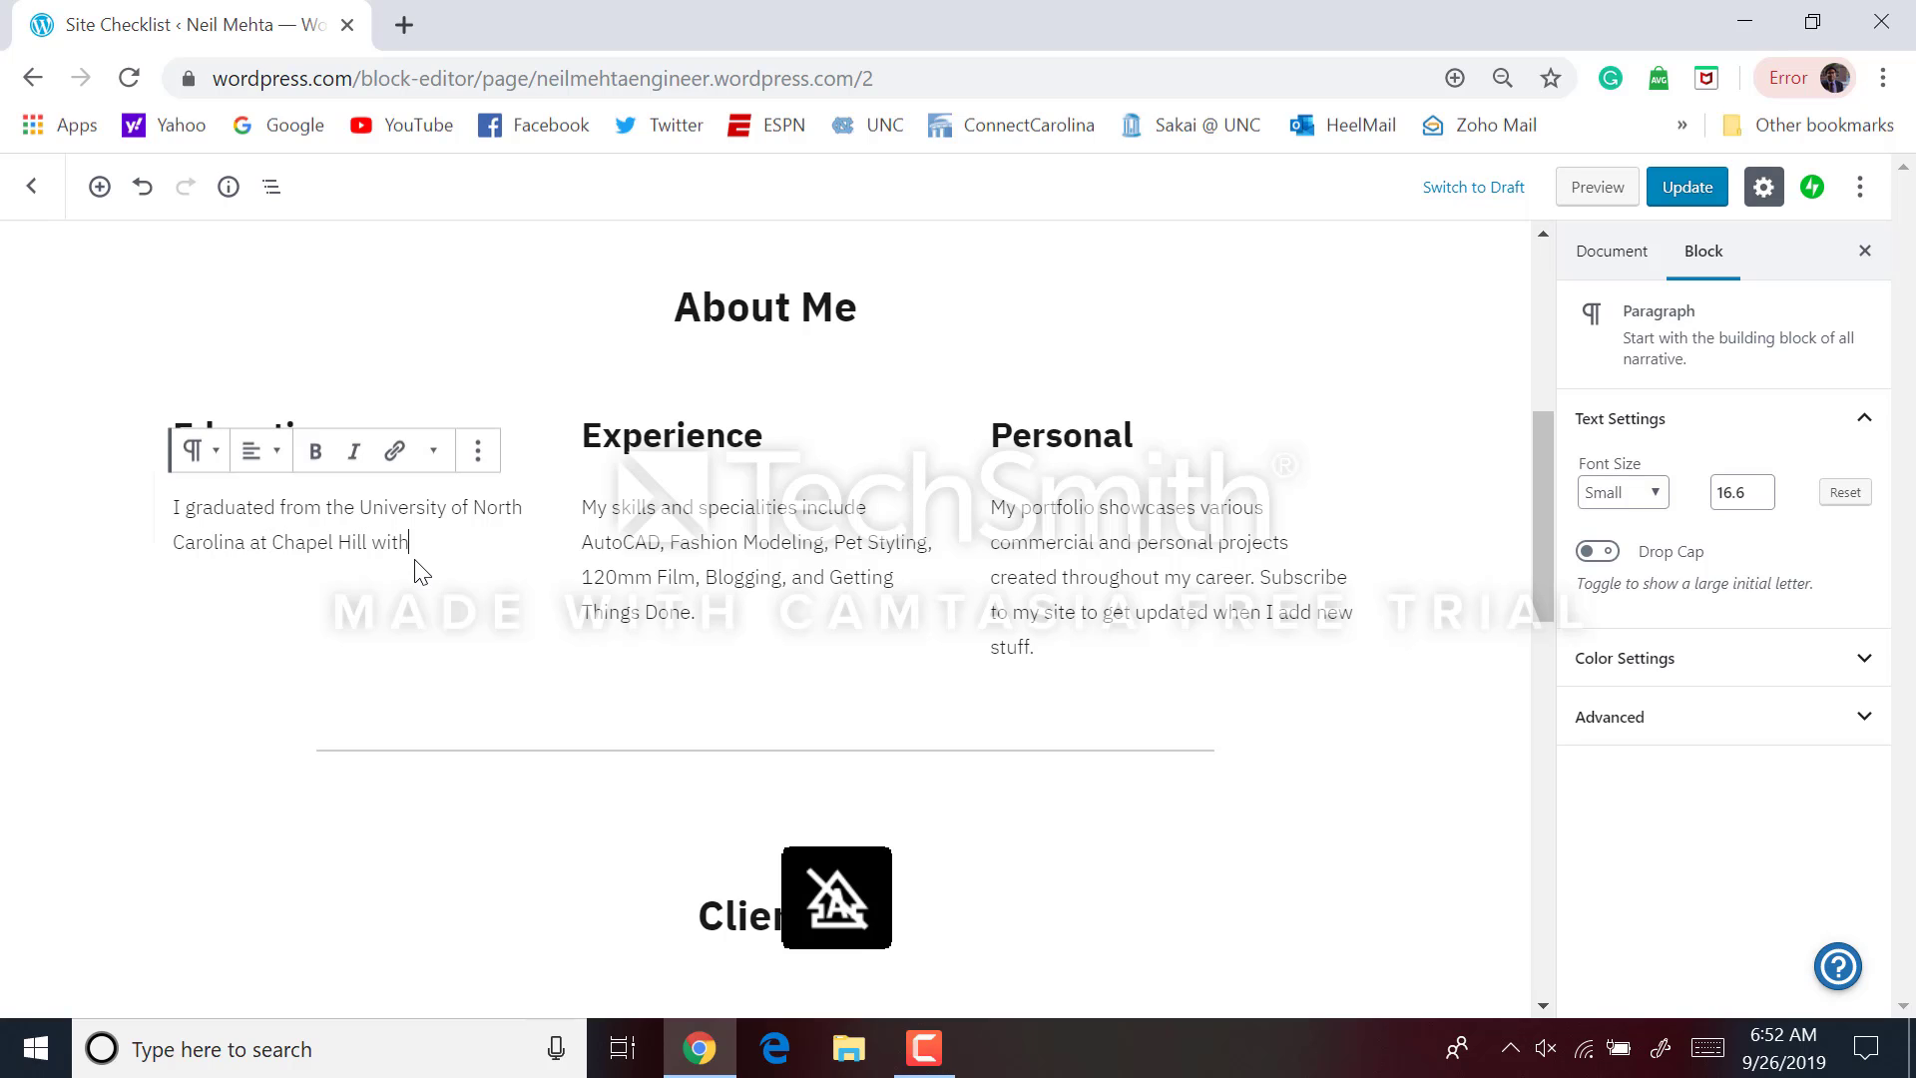
type(" a deg")
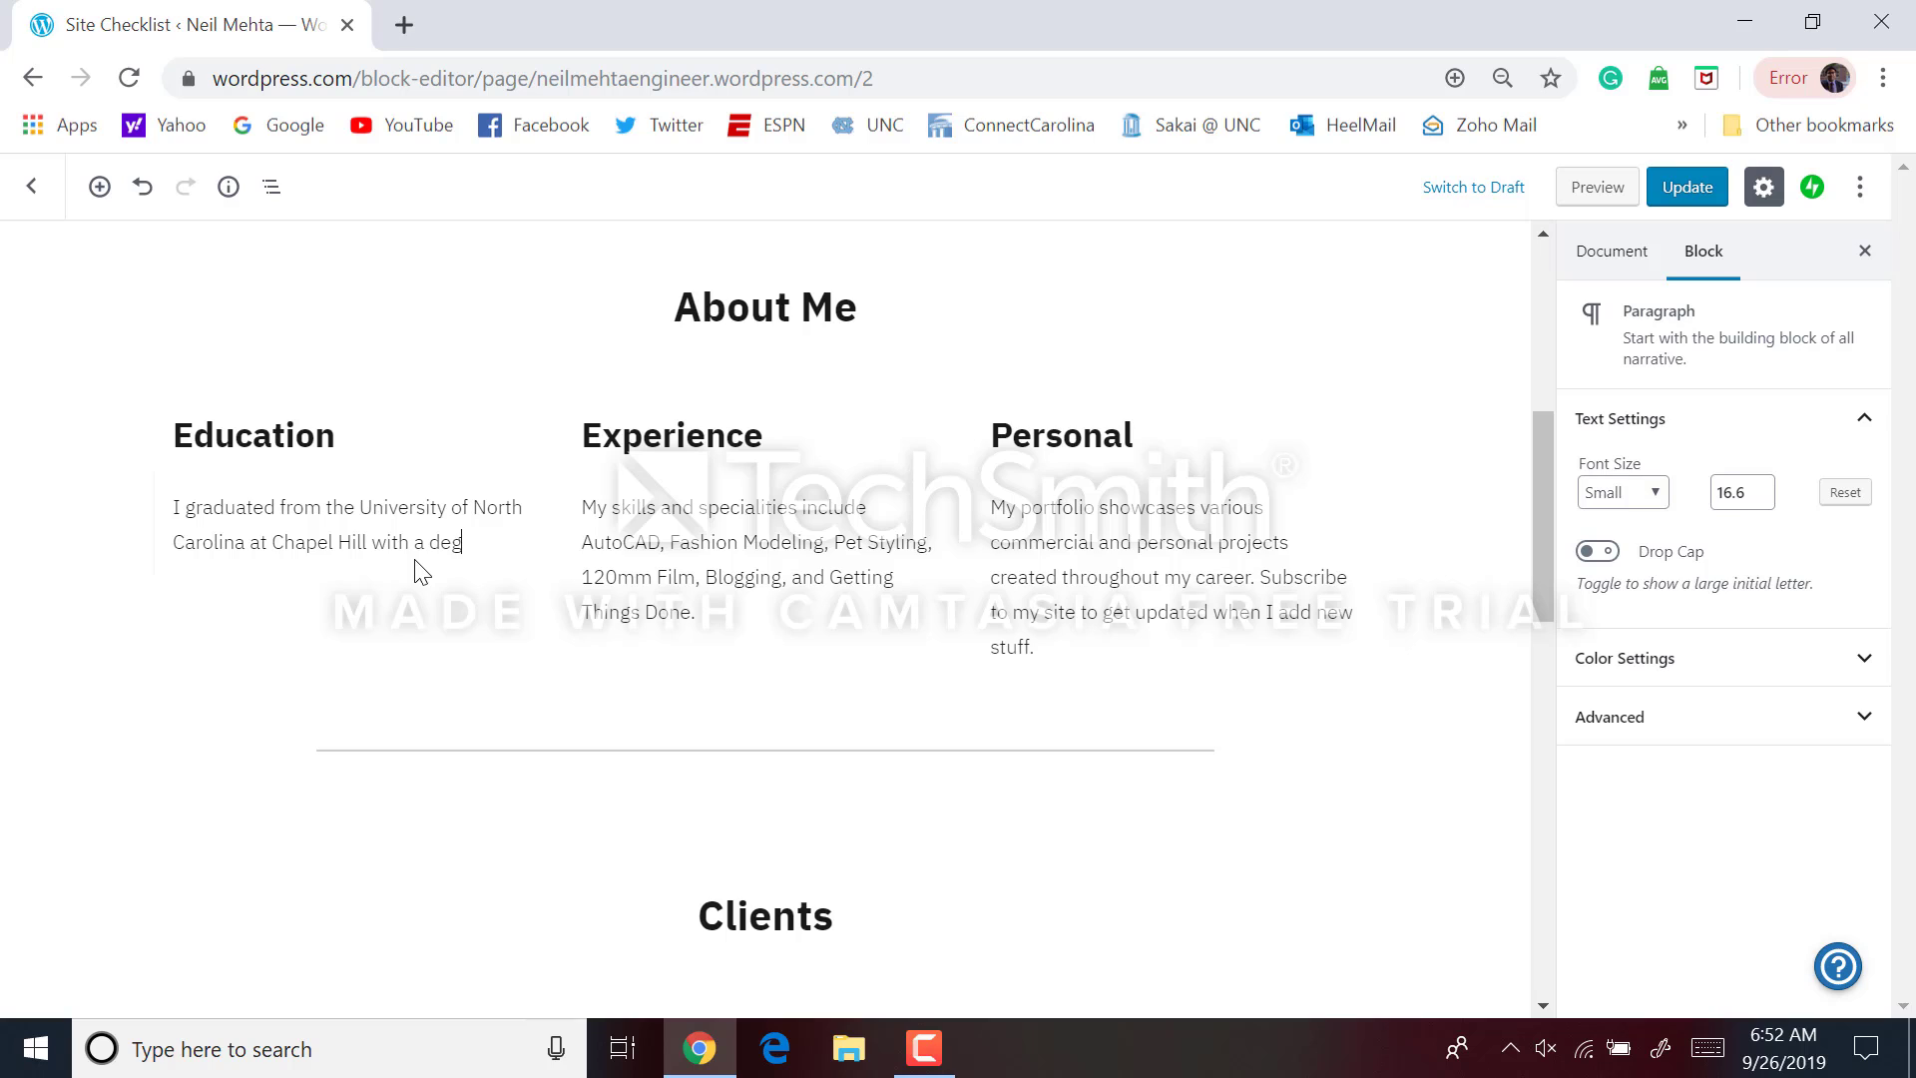
type("ree in computer scie")
type("ience in")
type(" 2012")
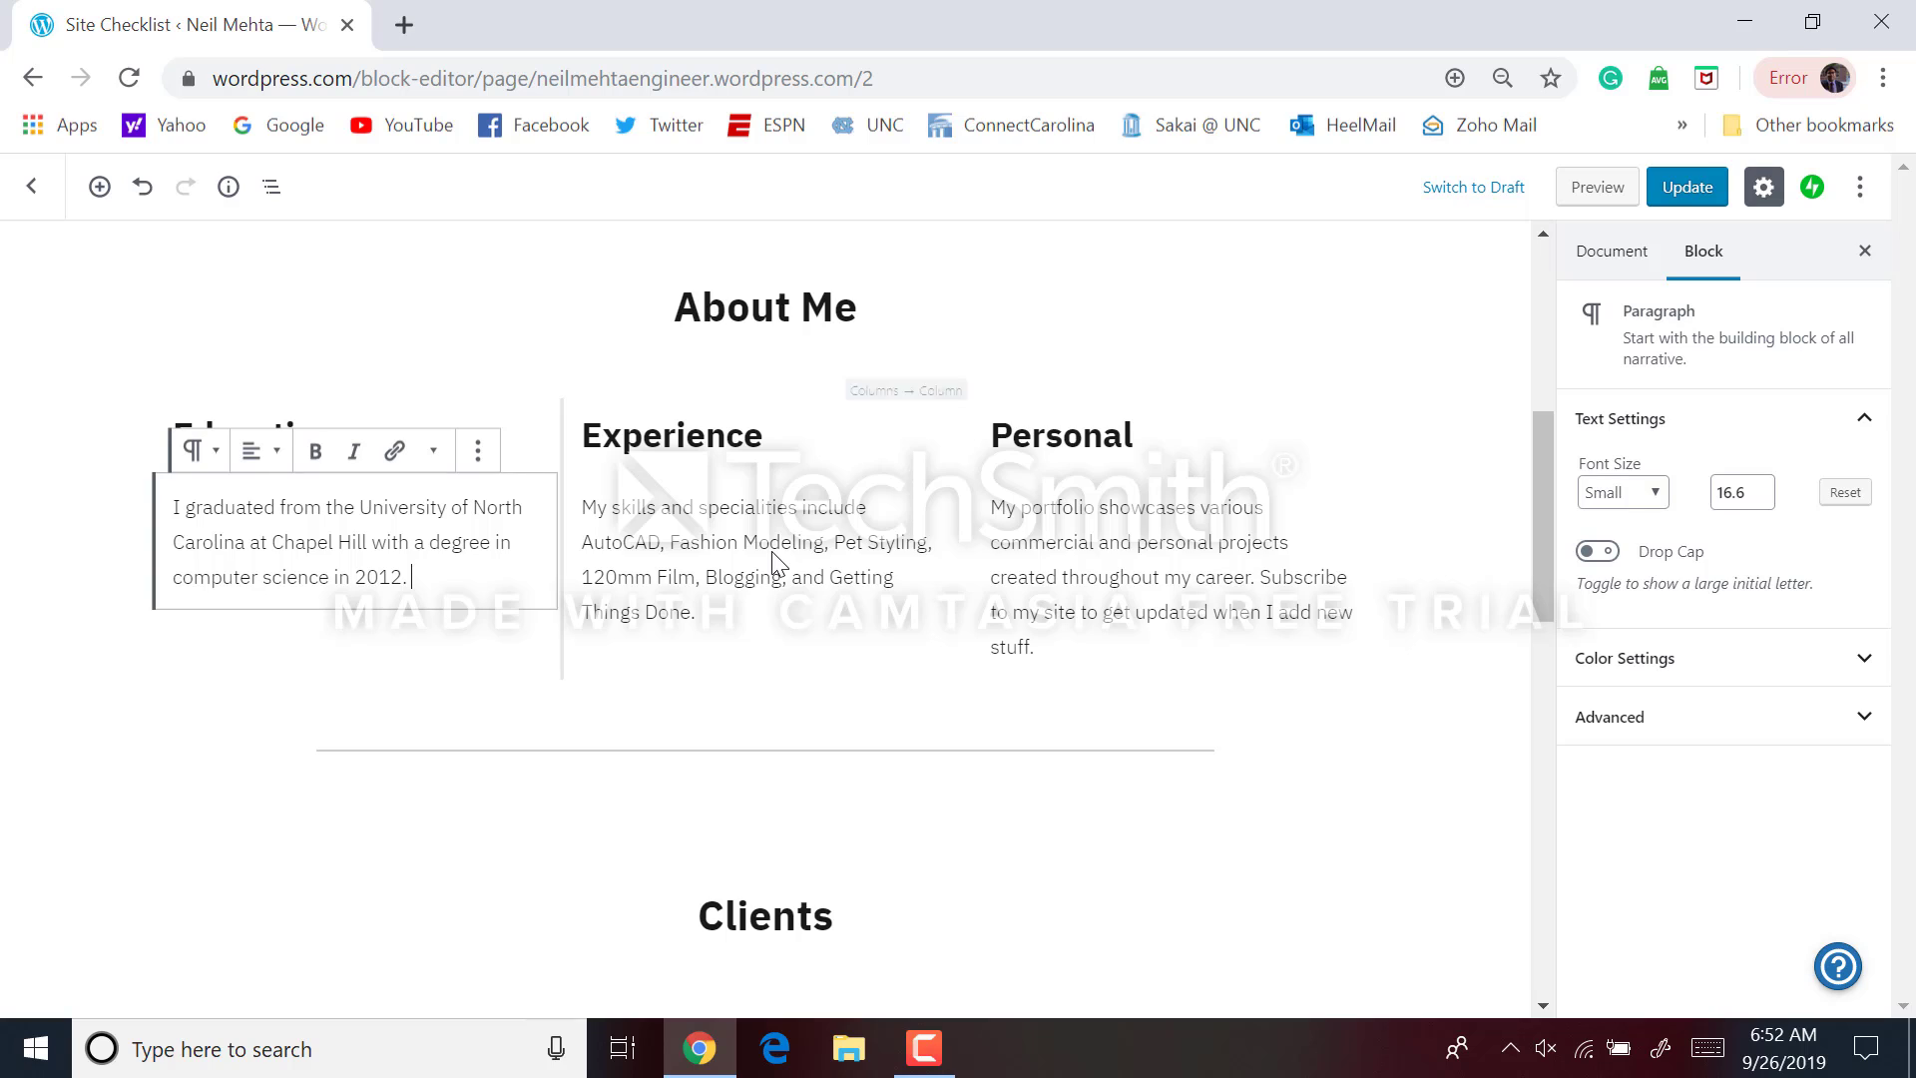
type(". I")
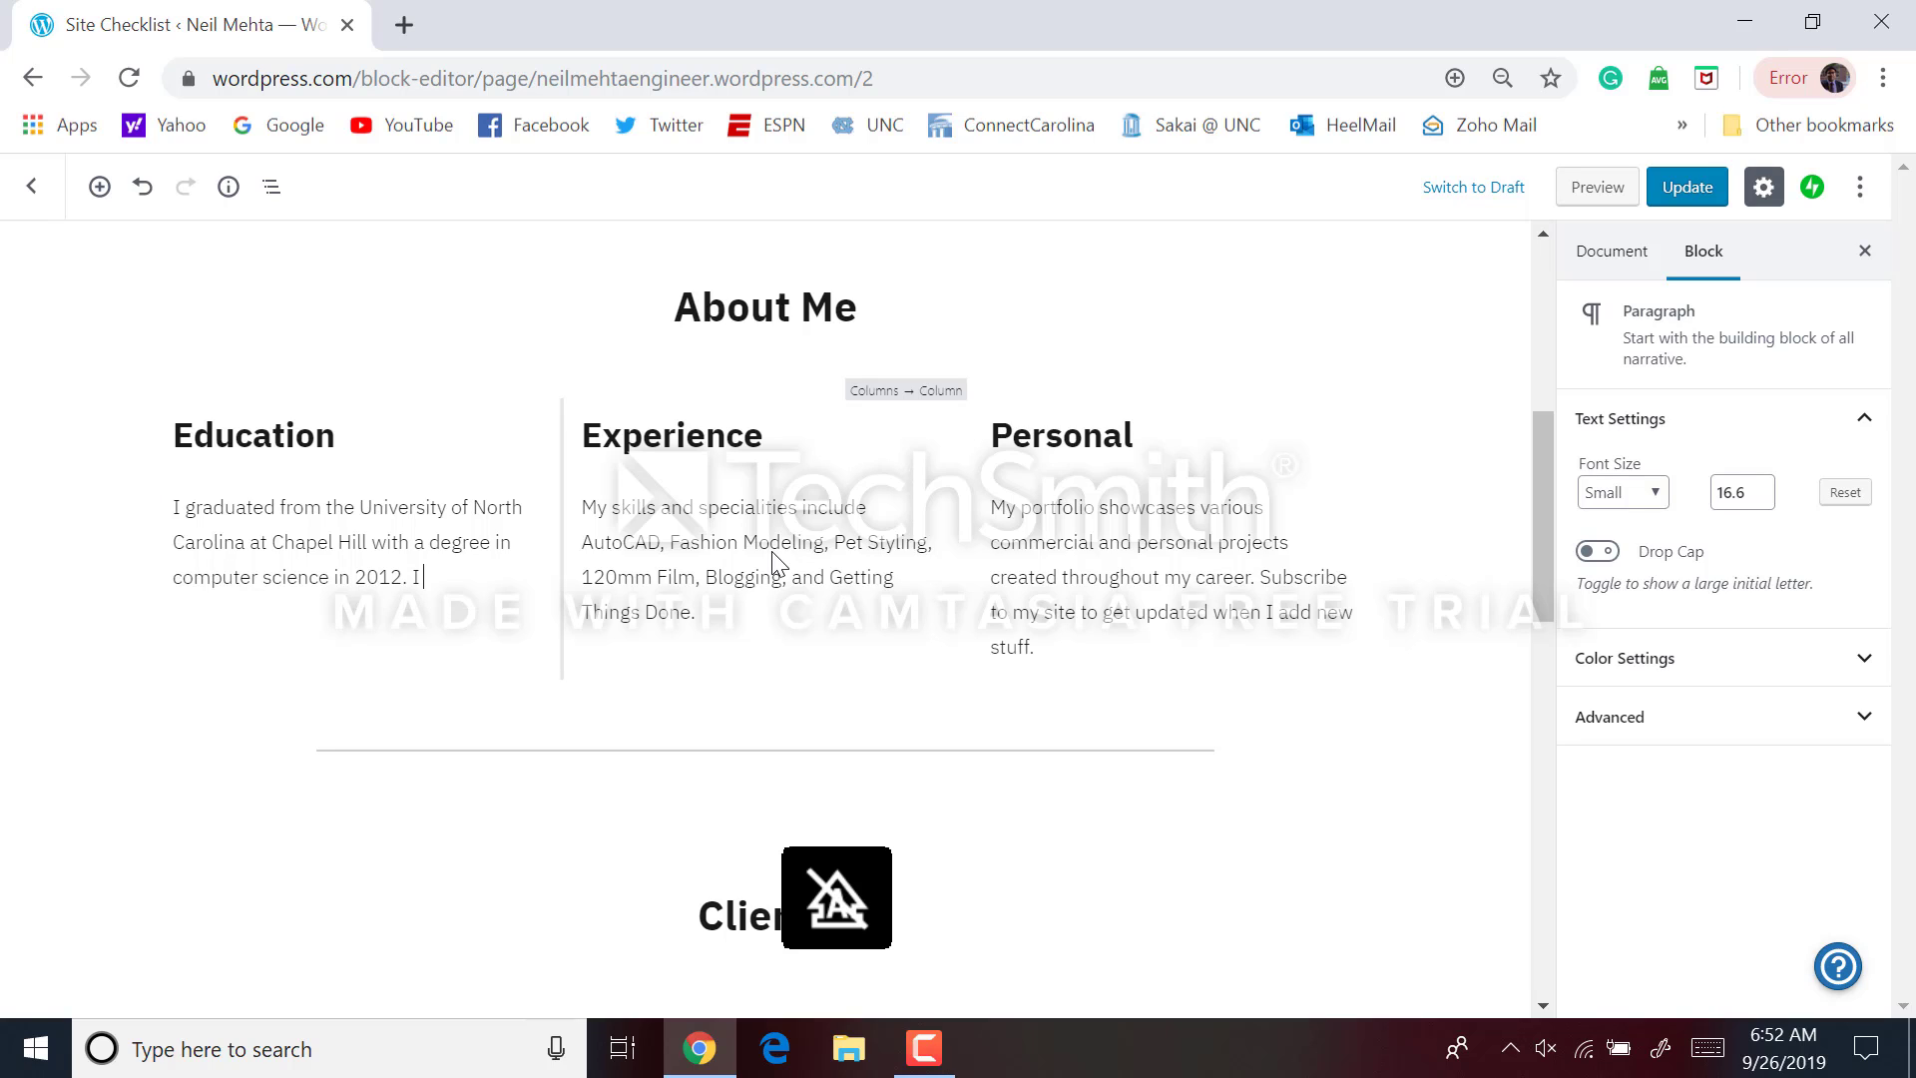
type(" then went on to get a m")
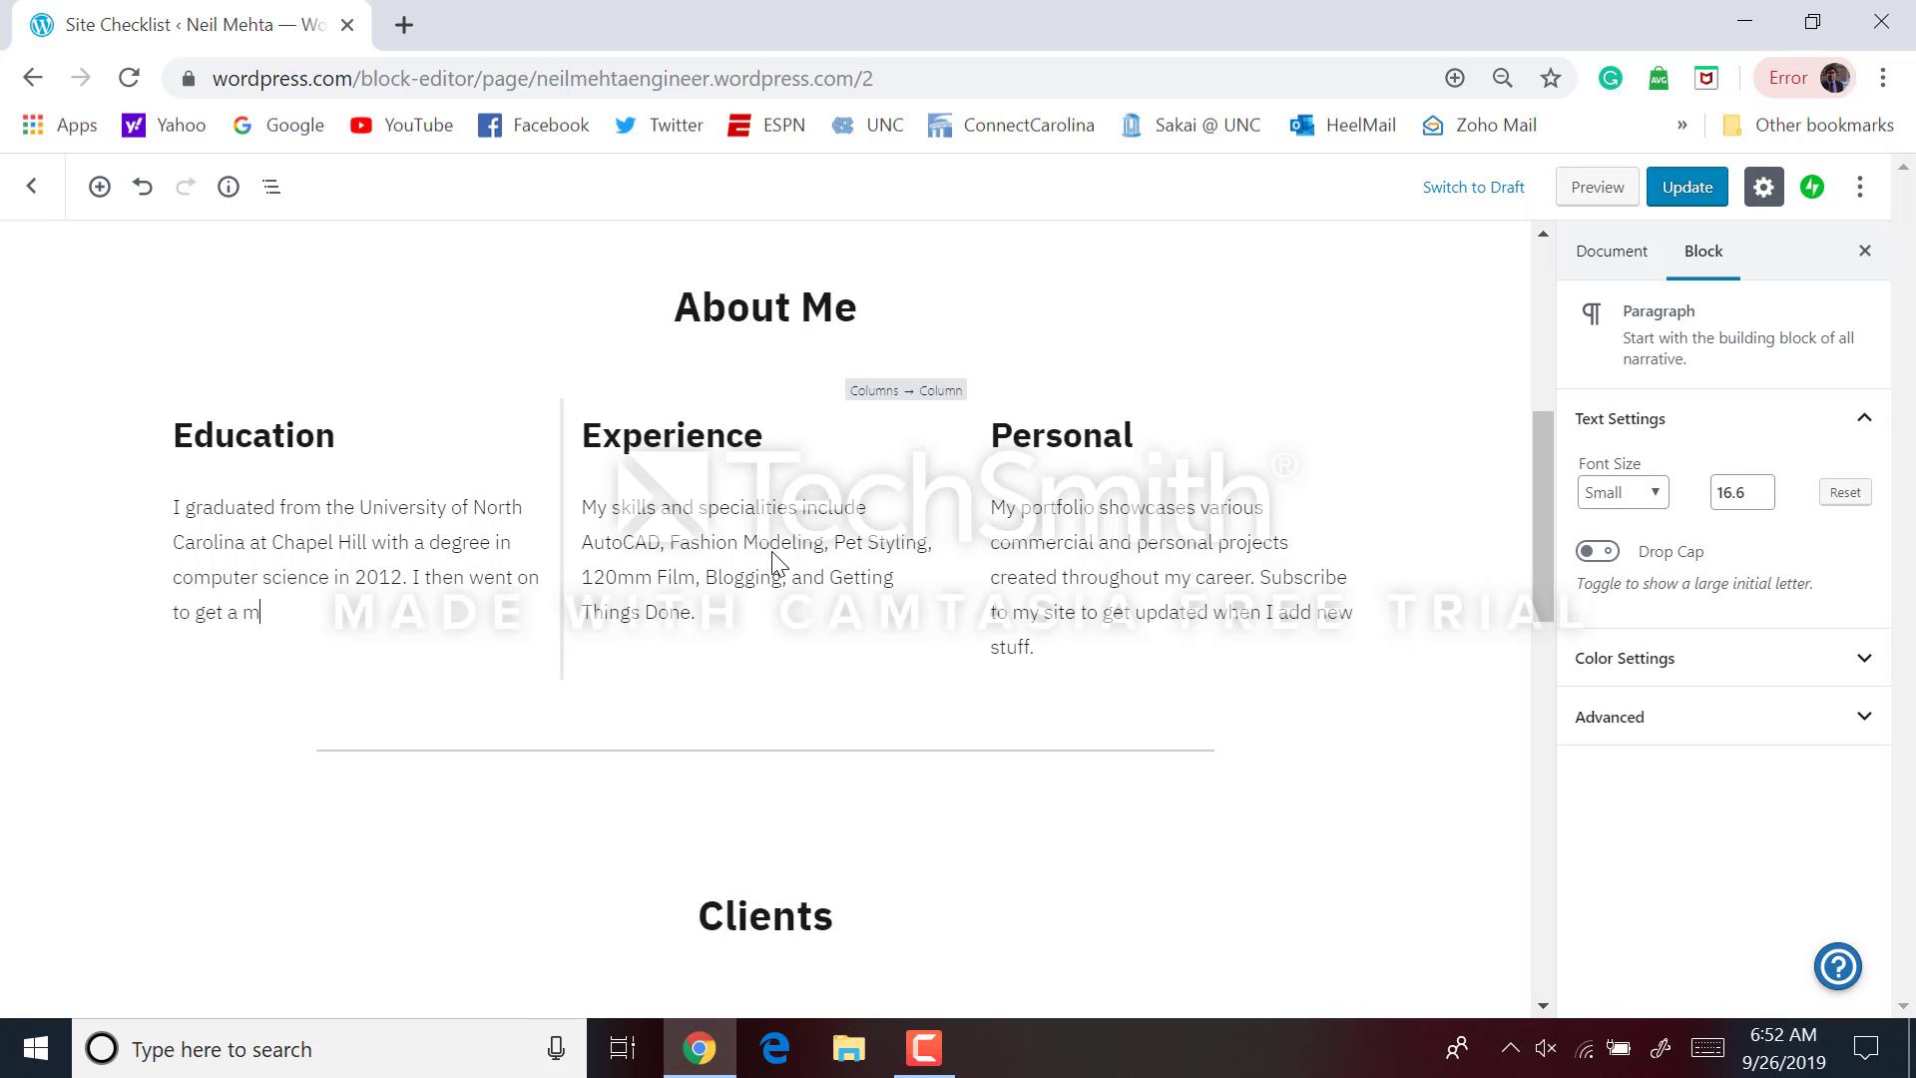
type("aster's at Duke")
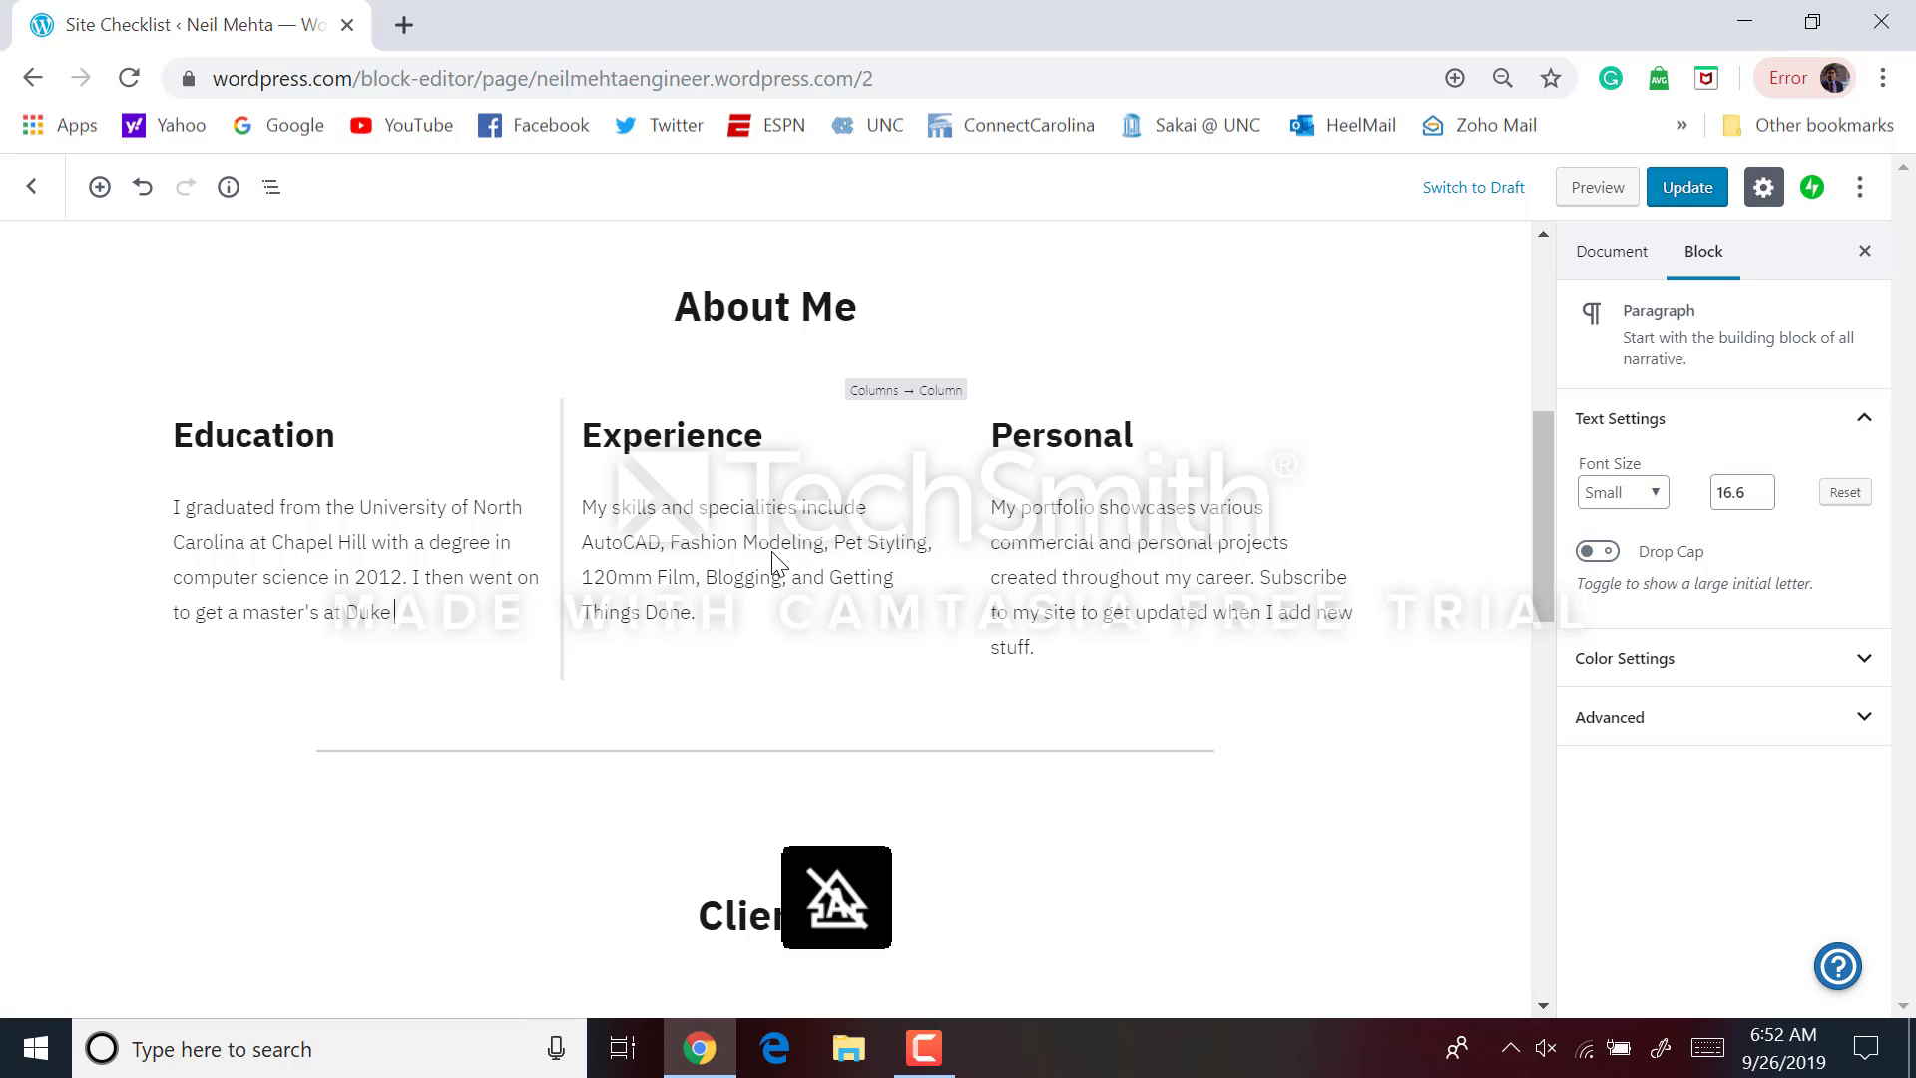
type(" in 2016.")
Rewrite the Experience paragraph: 5+ years of computer science experience, knowledgeable in over 5 languages
left_click(775, 562)
right_click(774, 552)
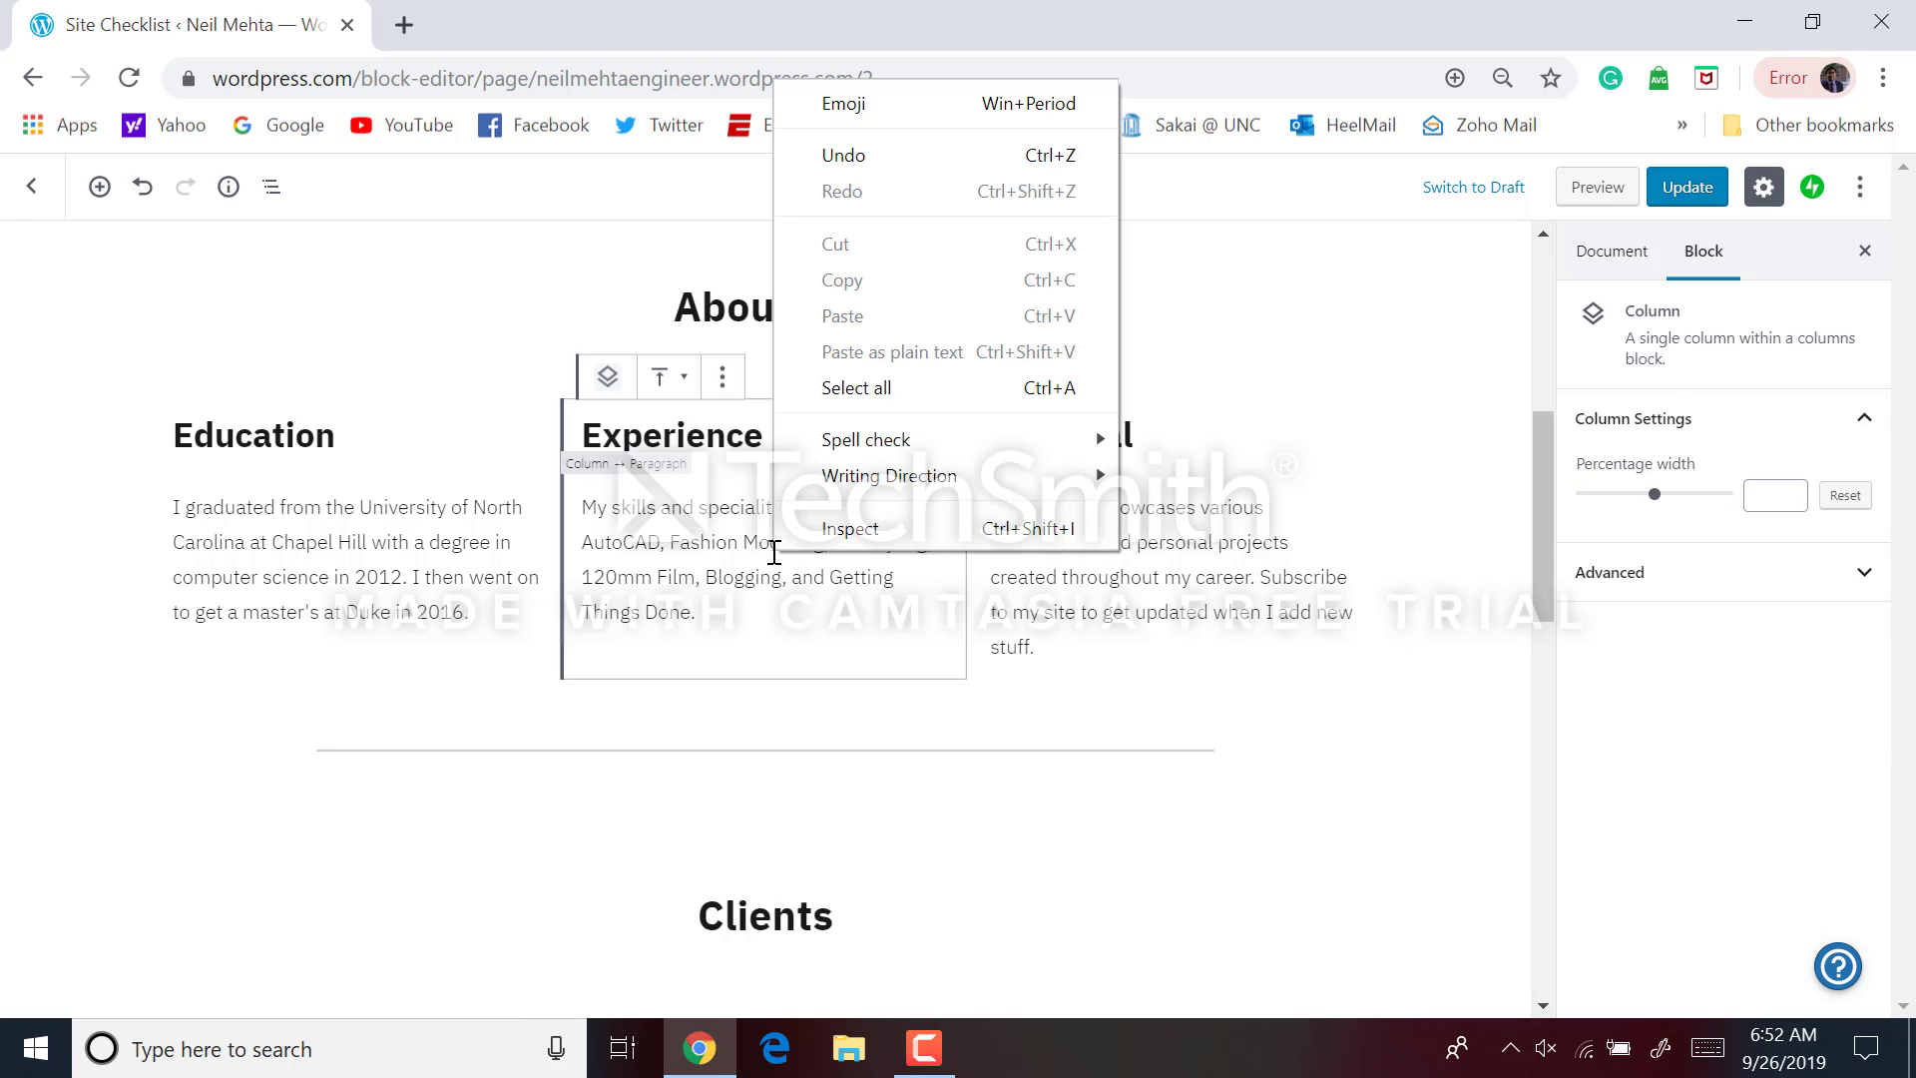
left_click(722, 552)
key("ctrl+a")
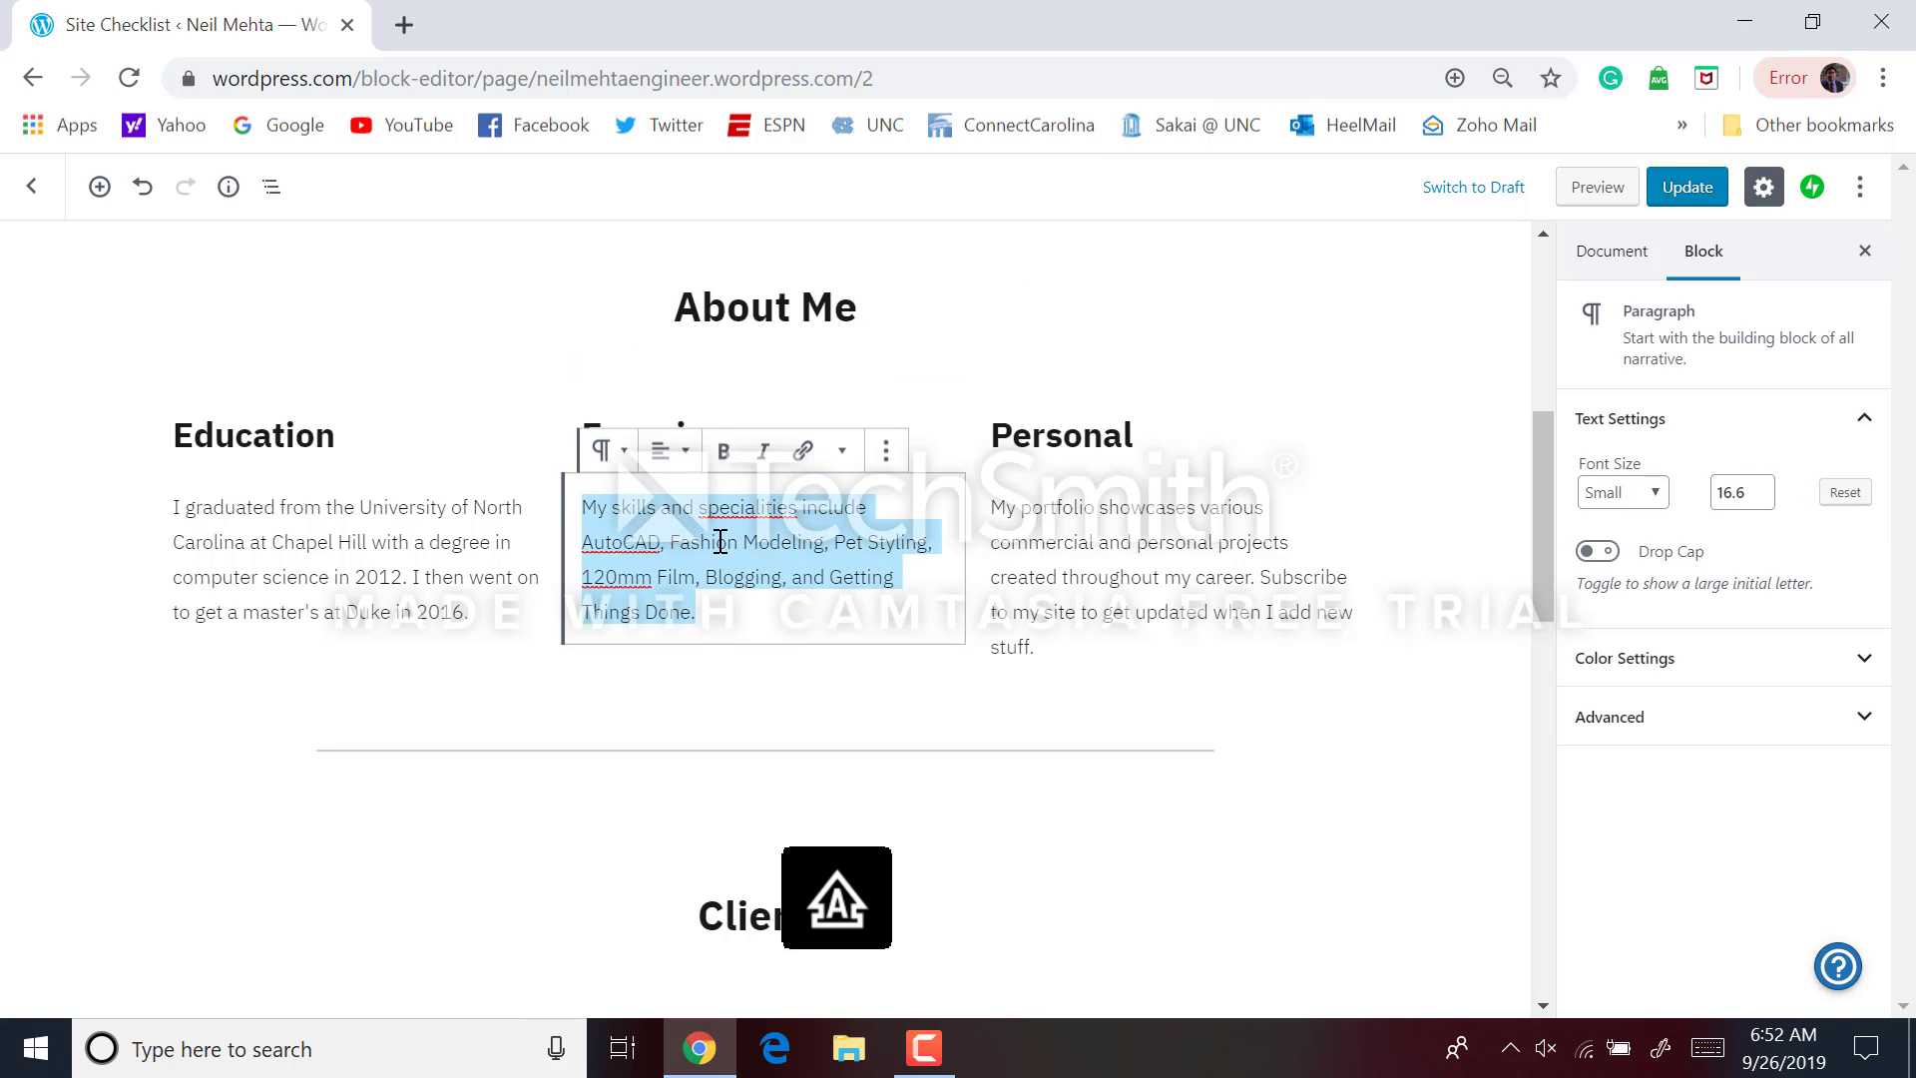
type("I ha")
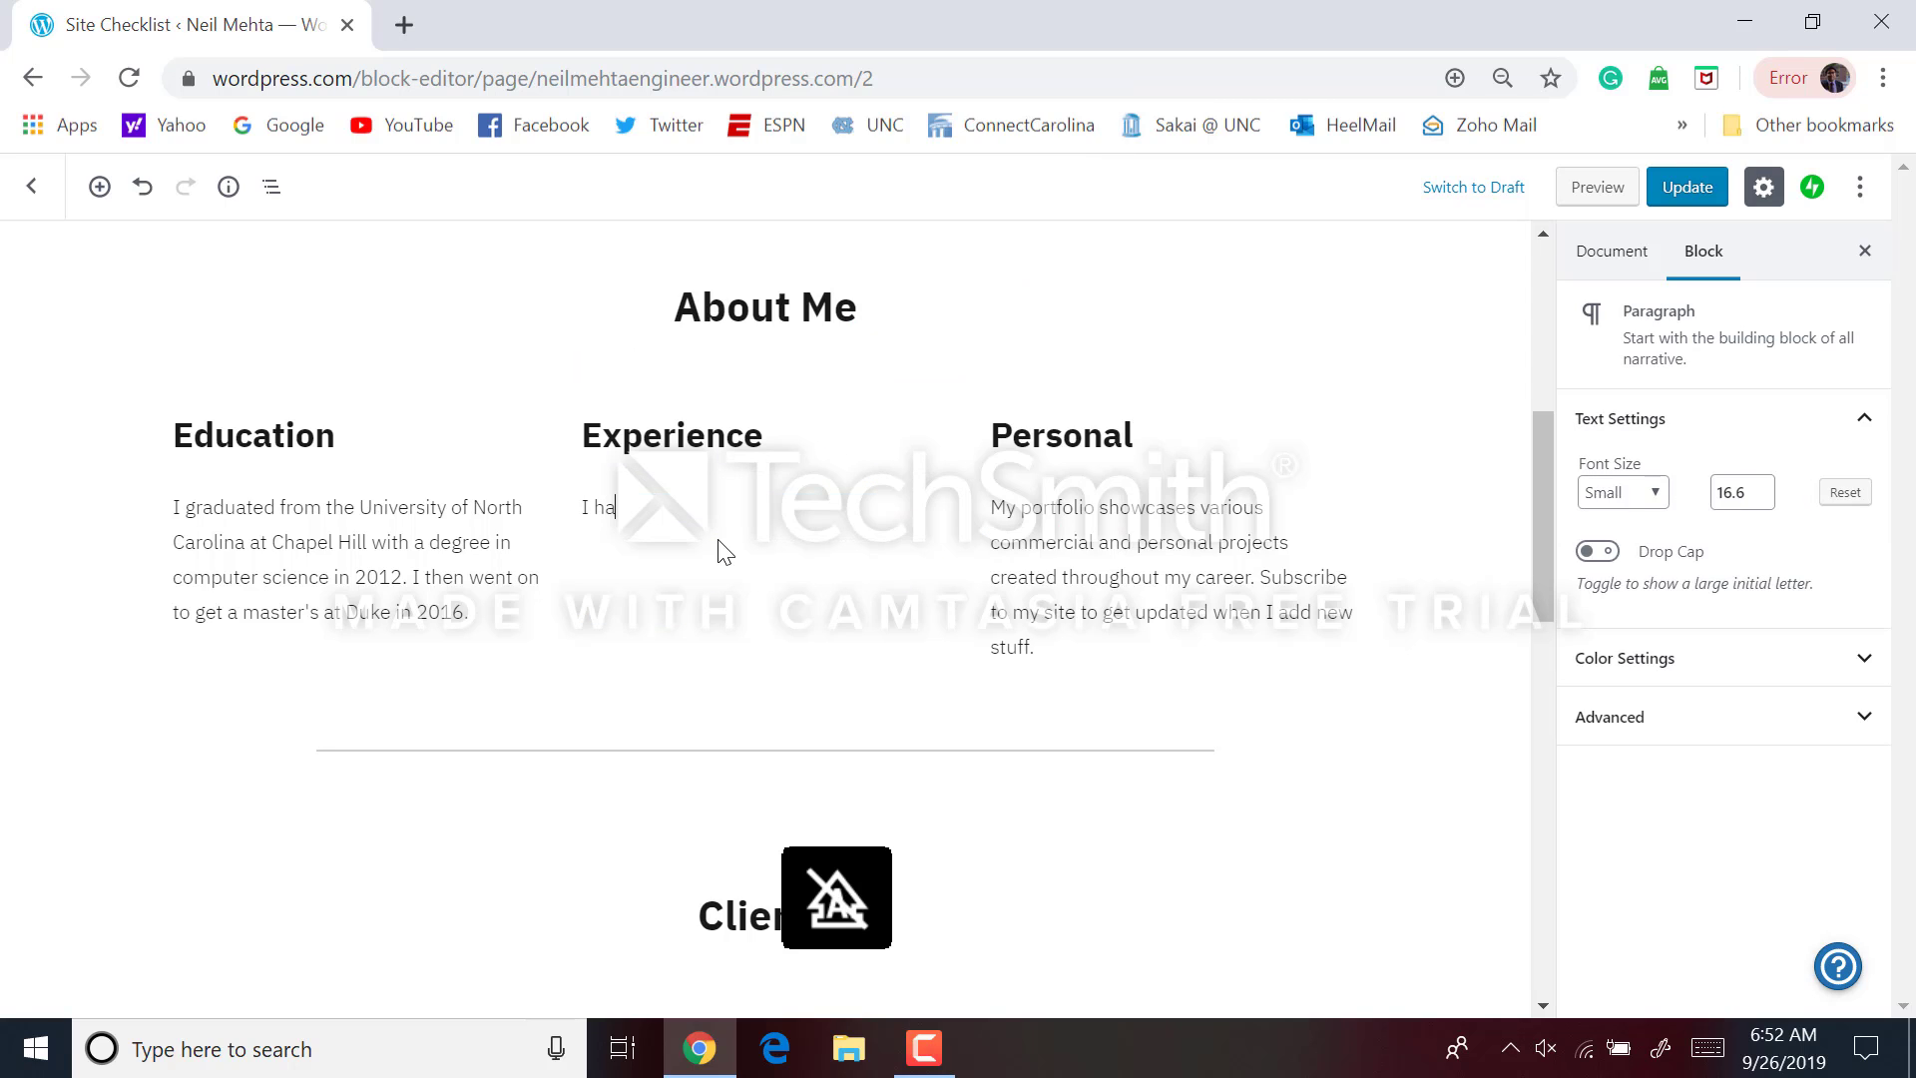
type("ve over 5")
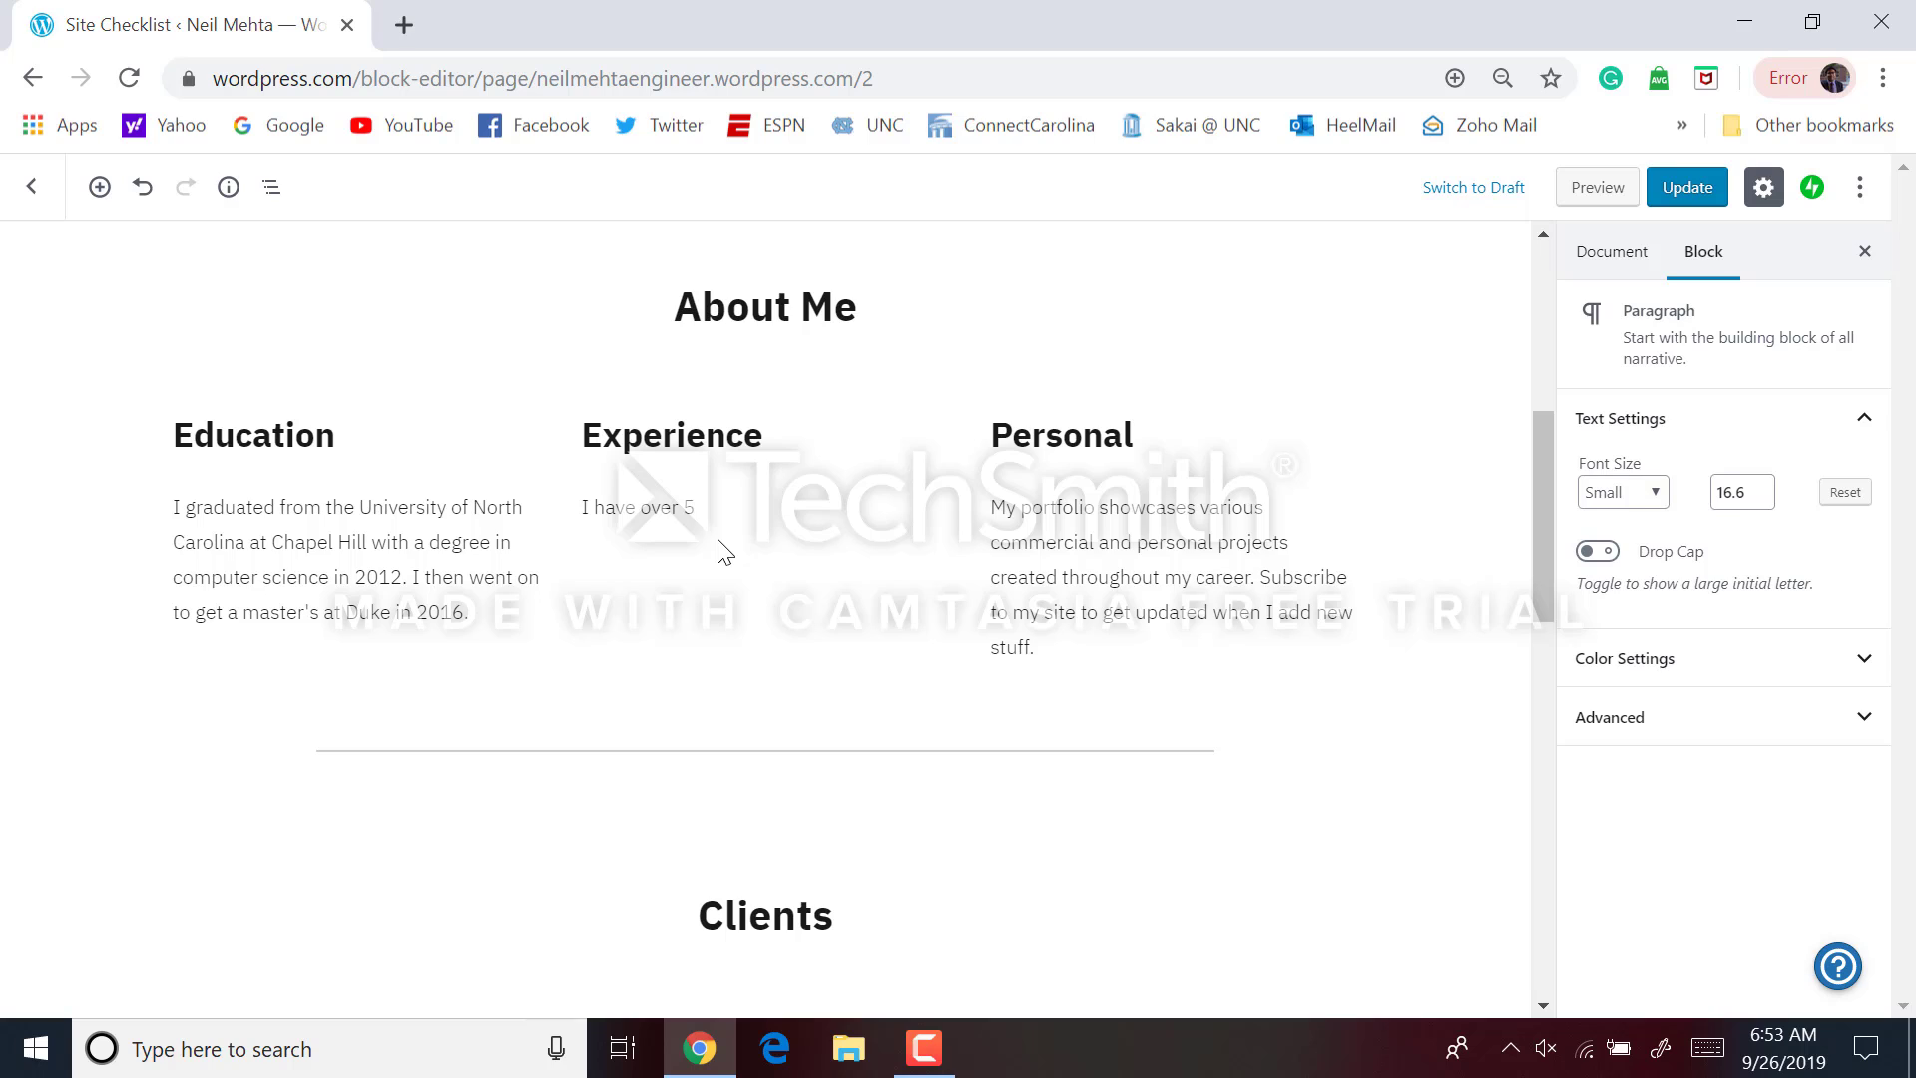
type(" years of computer skills ex")
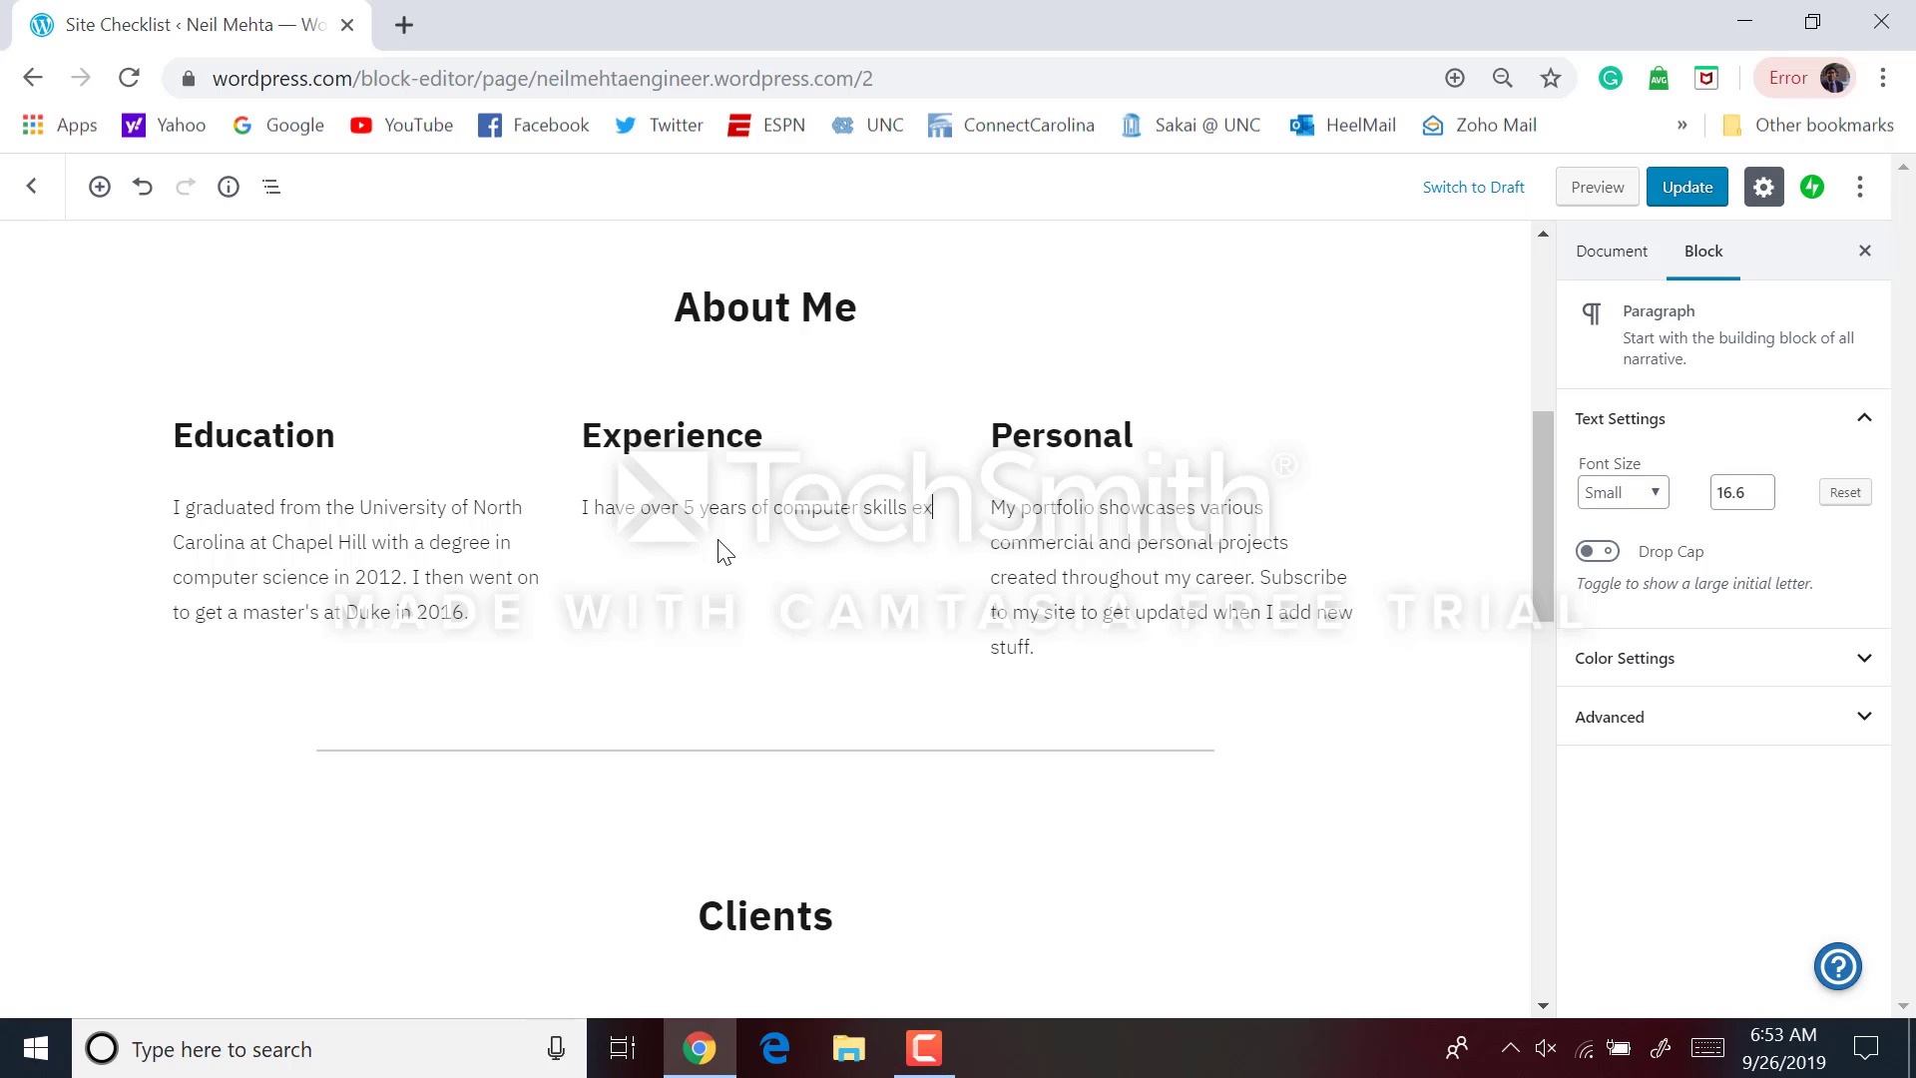
key("BackSpace")
type("cience experience and am knowel")
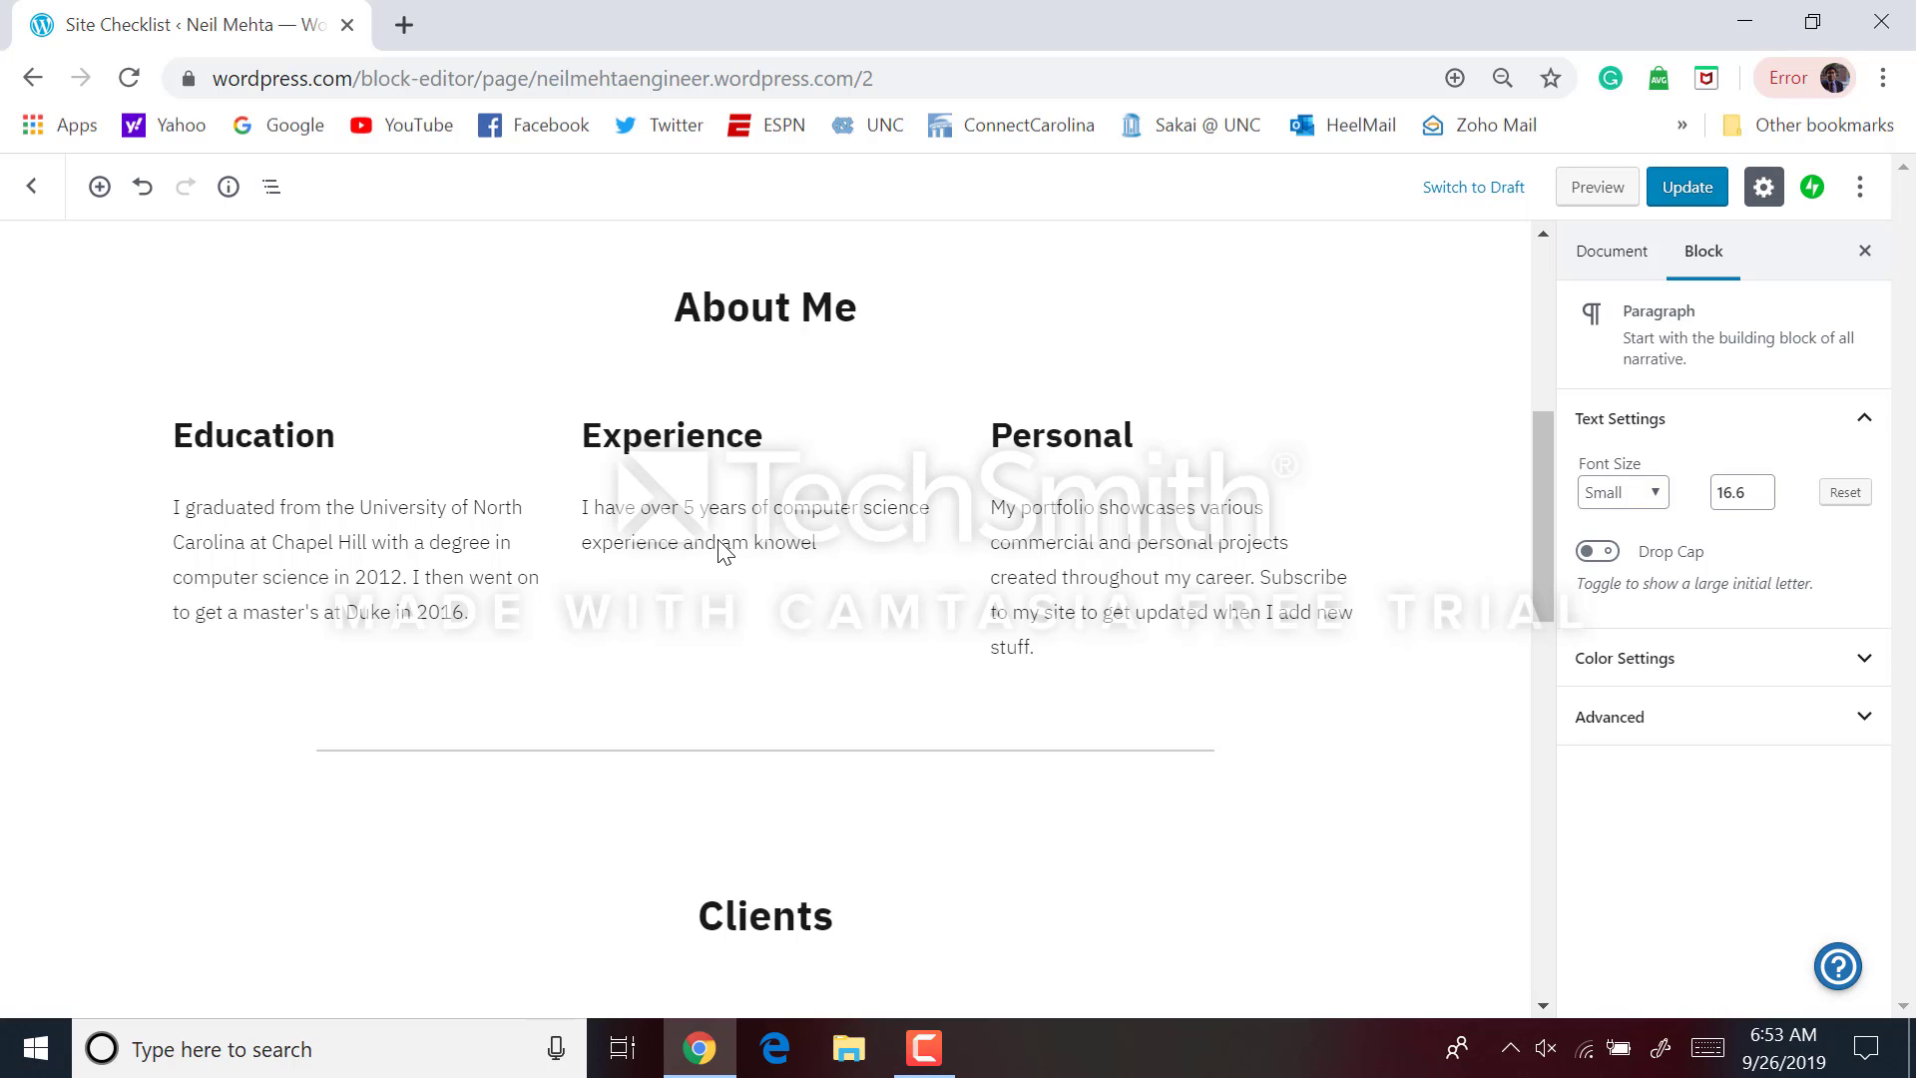
type("edge")
type("ble")
type(" in over 5 lang")
type("uae.s")
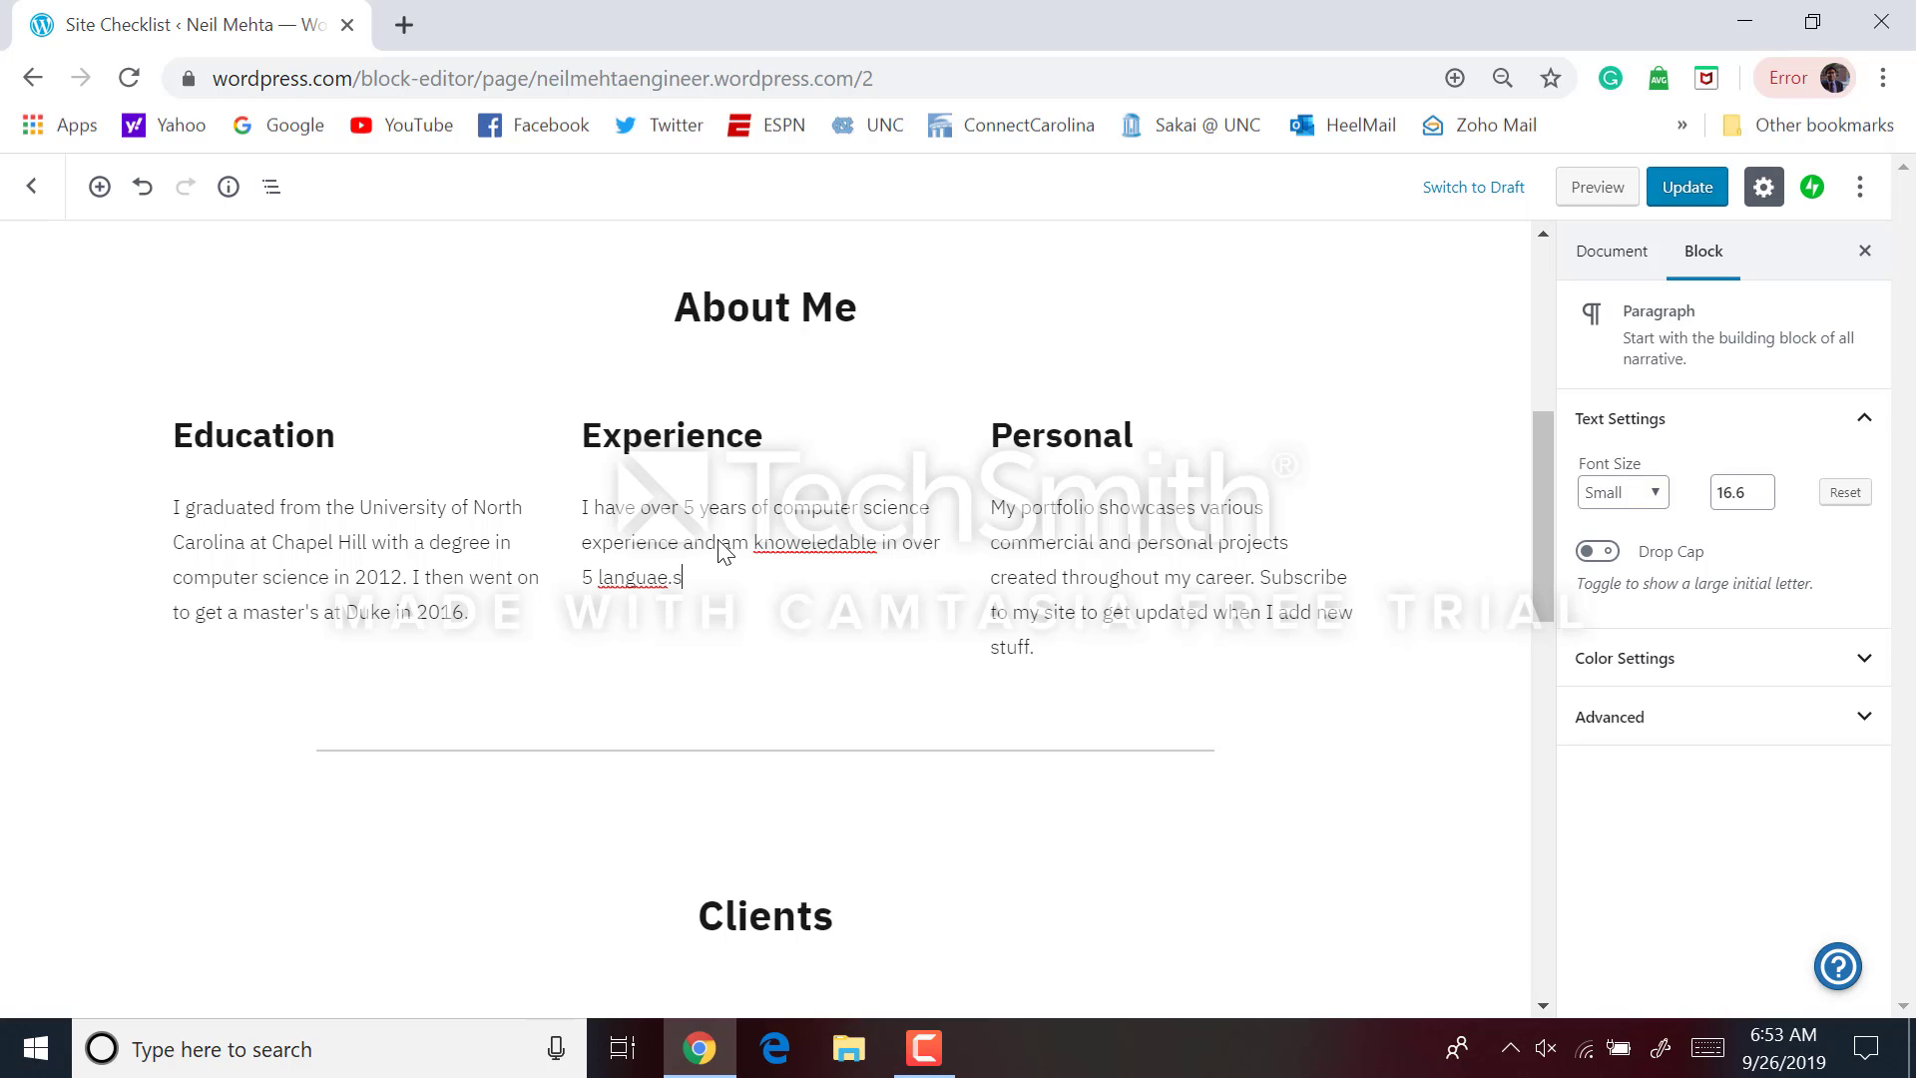
key("BackSpace")
key("BackSpace")
key("BackSpace")
key("BackSpace")
type("age.")
right_click(786, 545)
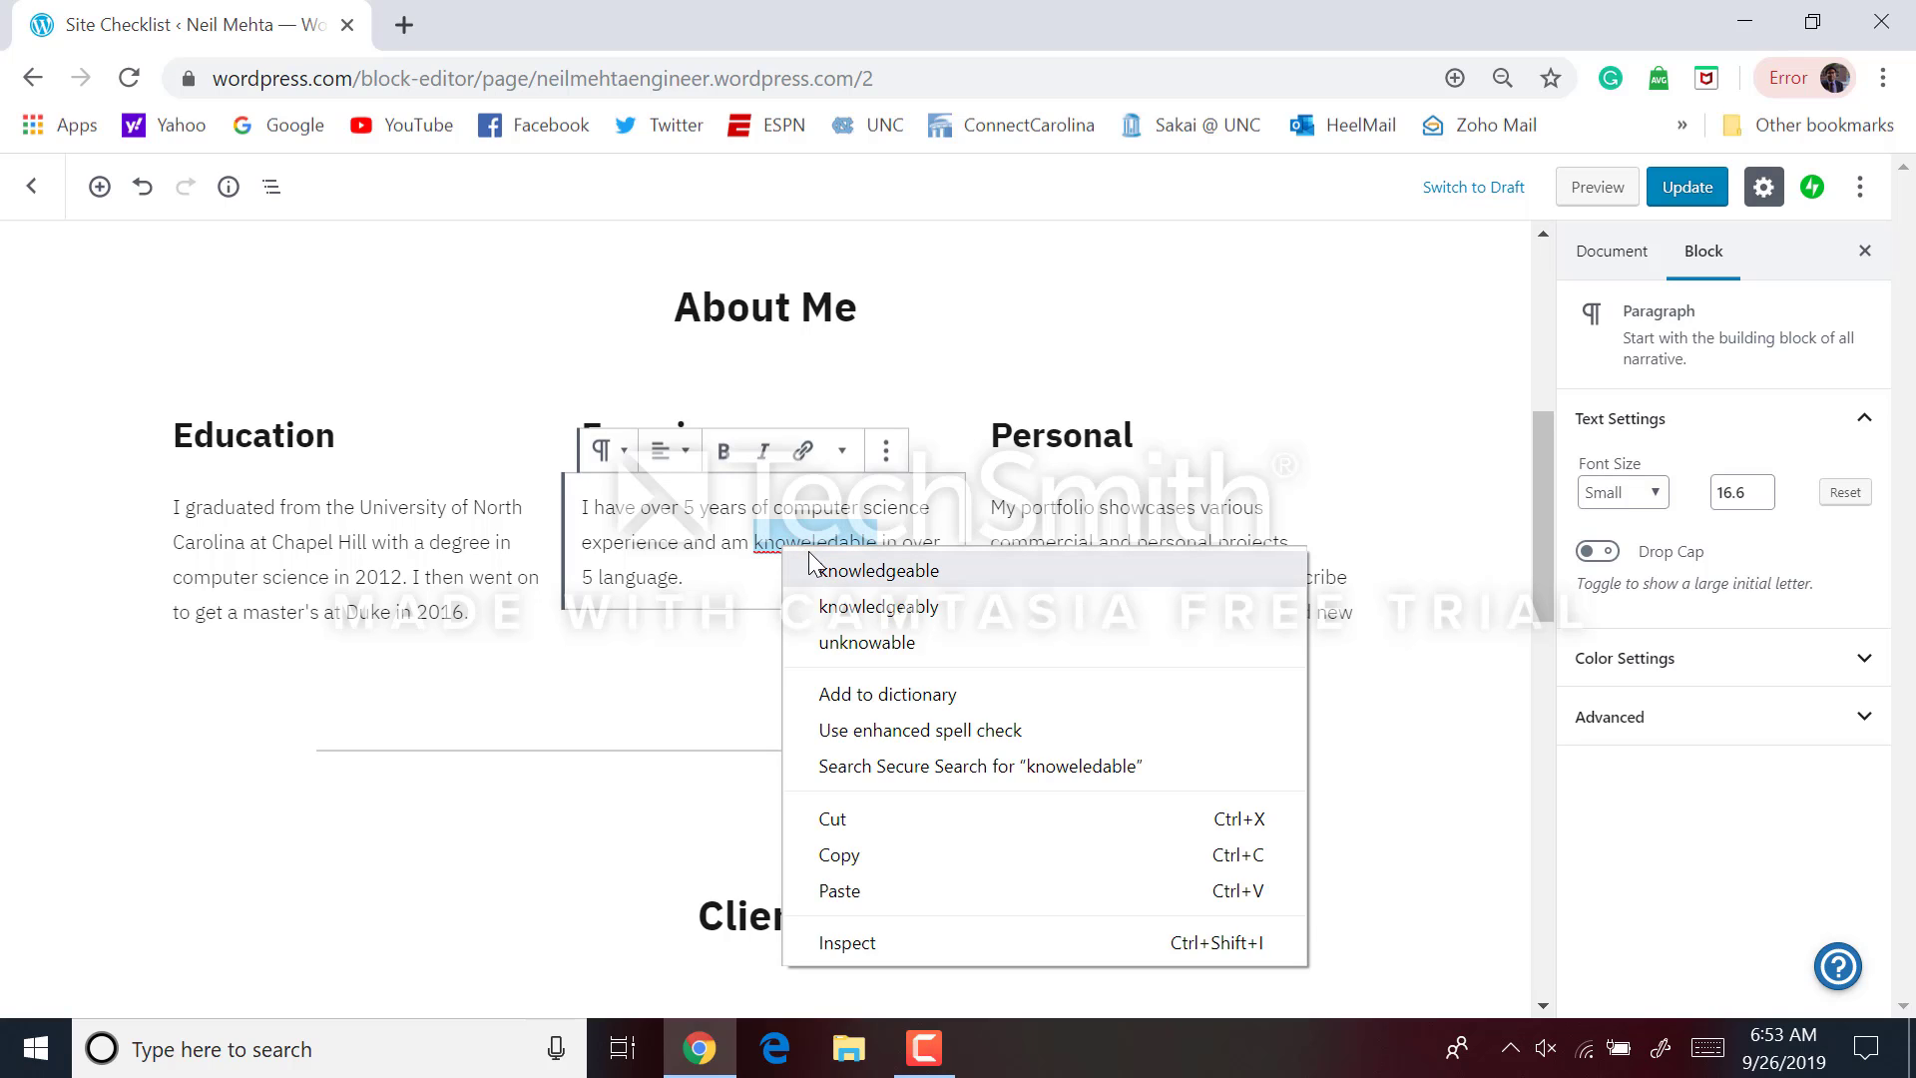
left_click(878, 569)
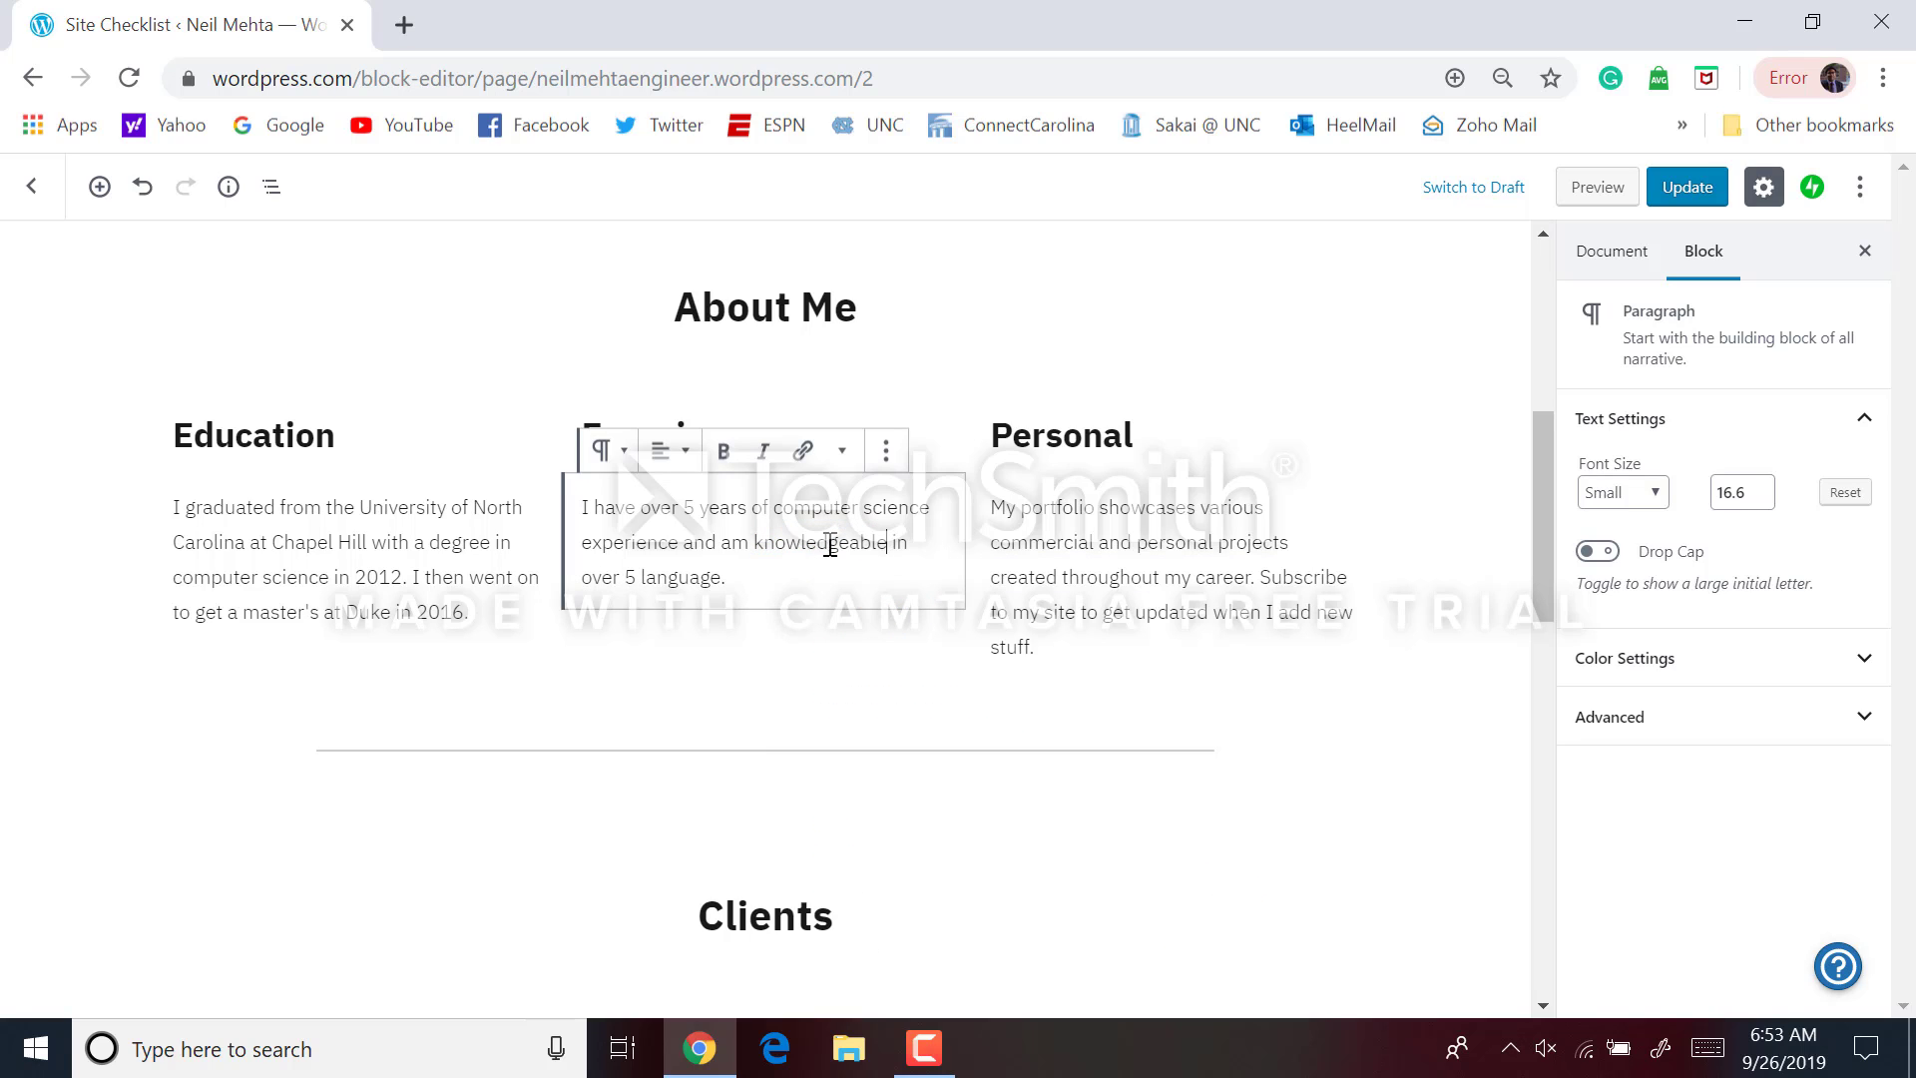
Write the Personal paragraph about small-town North Carolina, loving the outdoors and supporting the Tar Heels
triple_click(1077, 541)
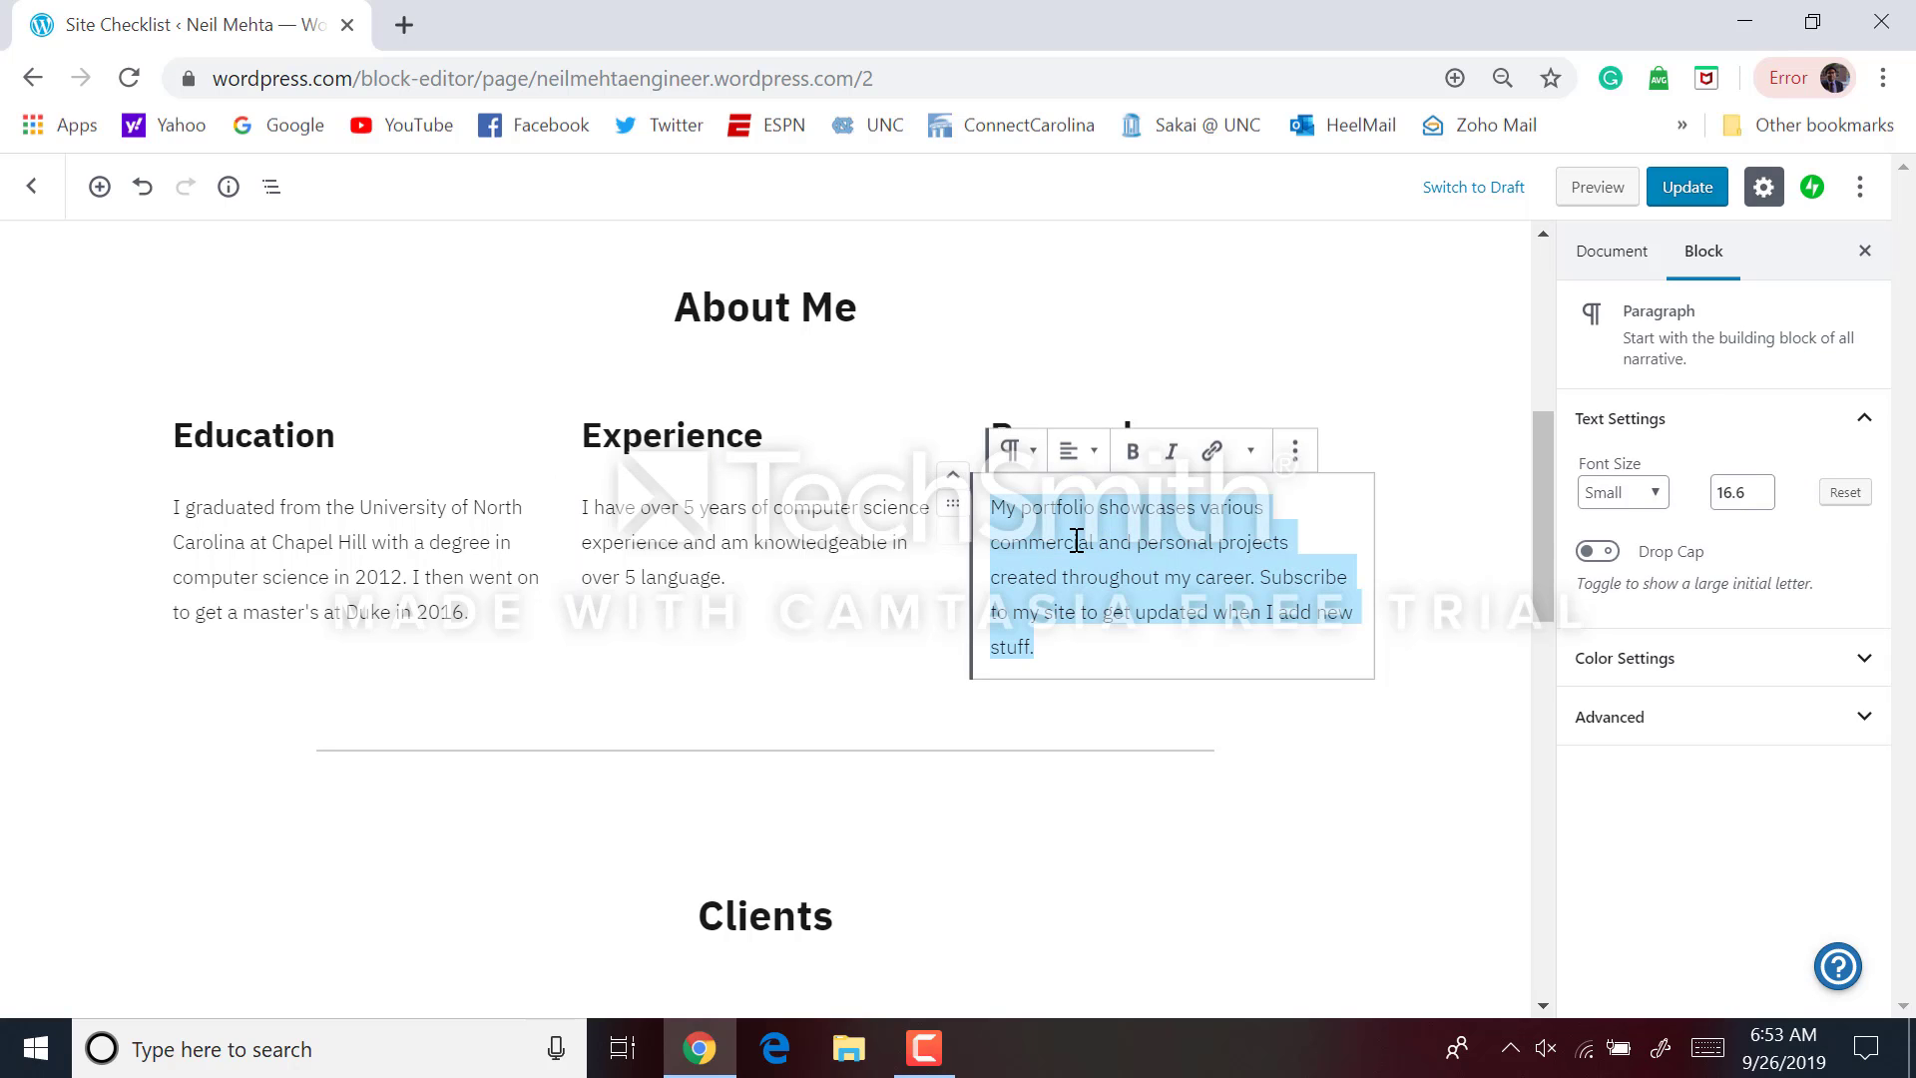
type("I")
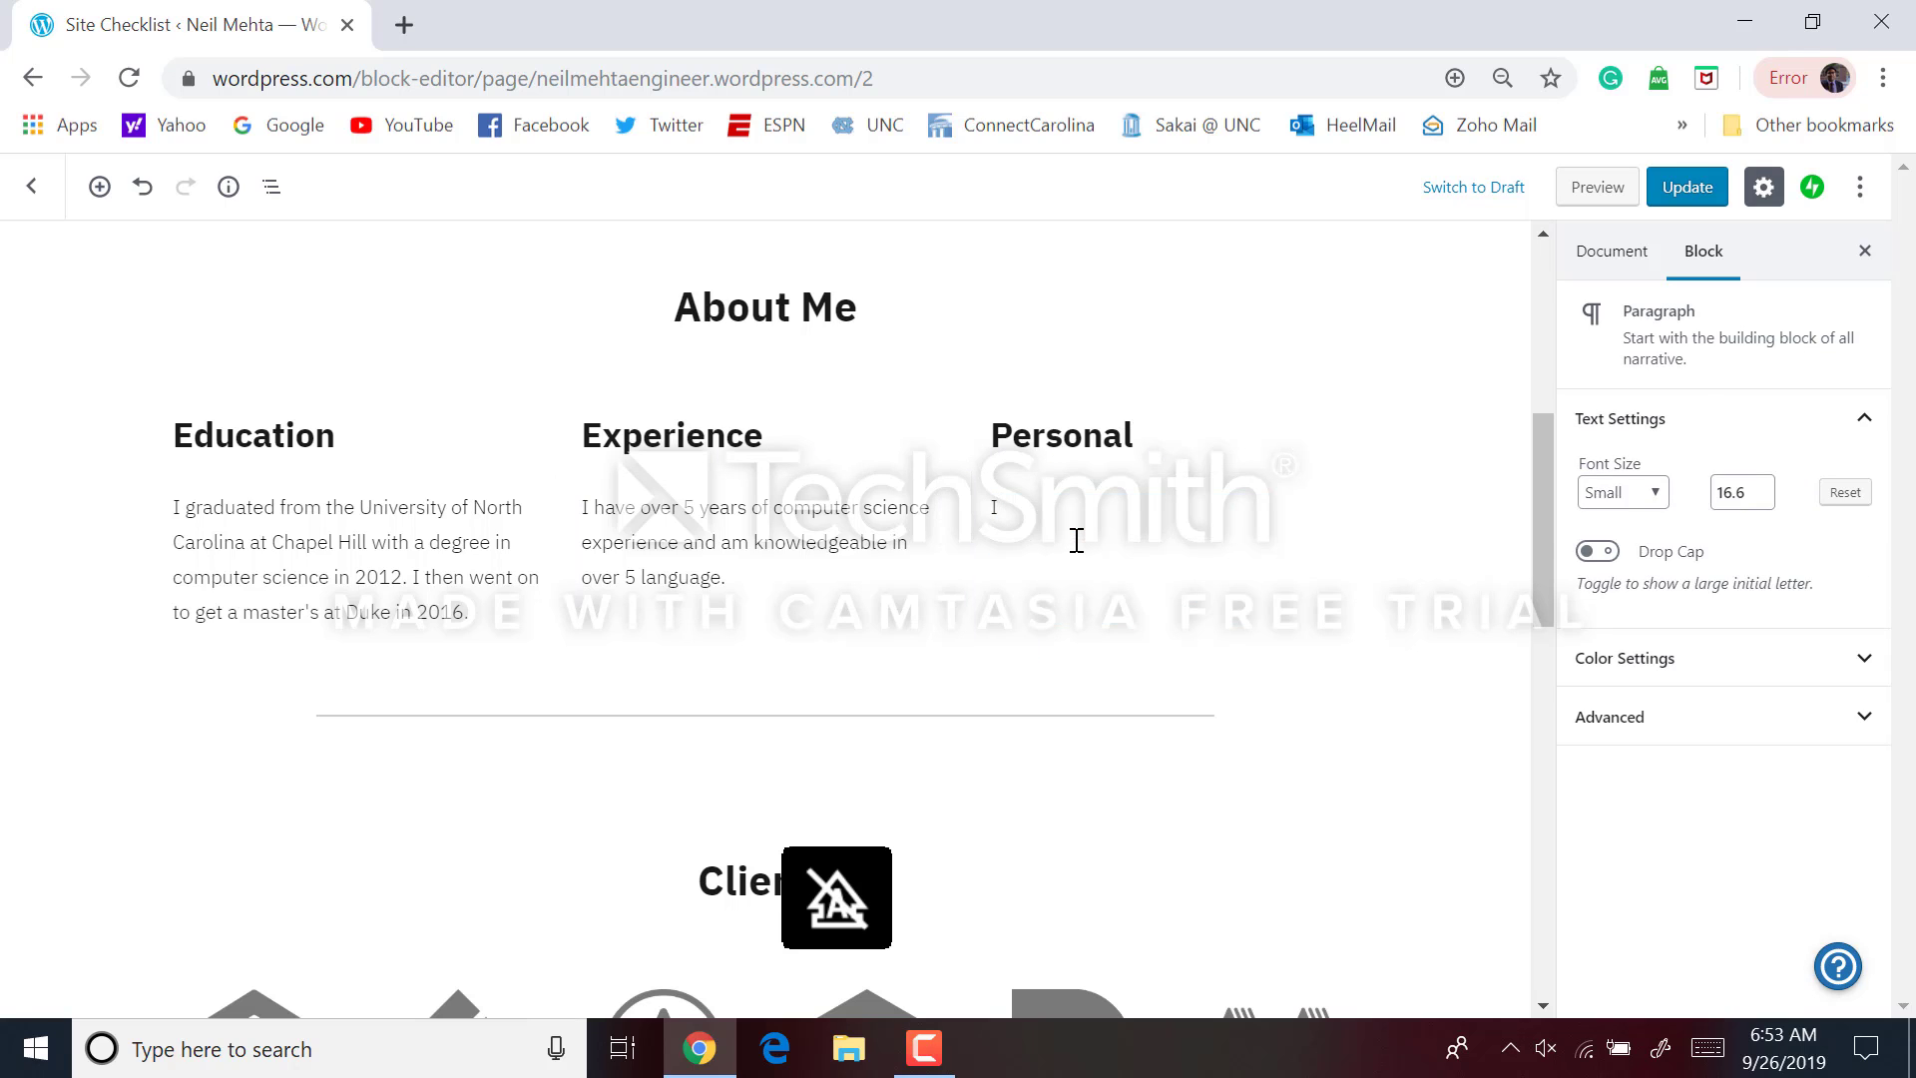
type("iving in small town North Ca")
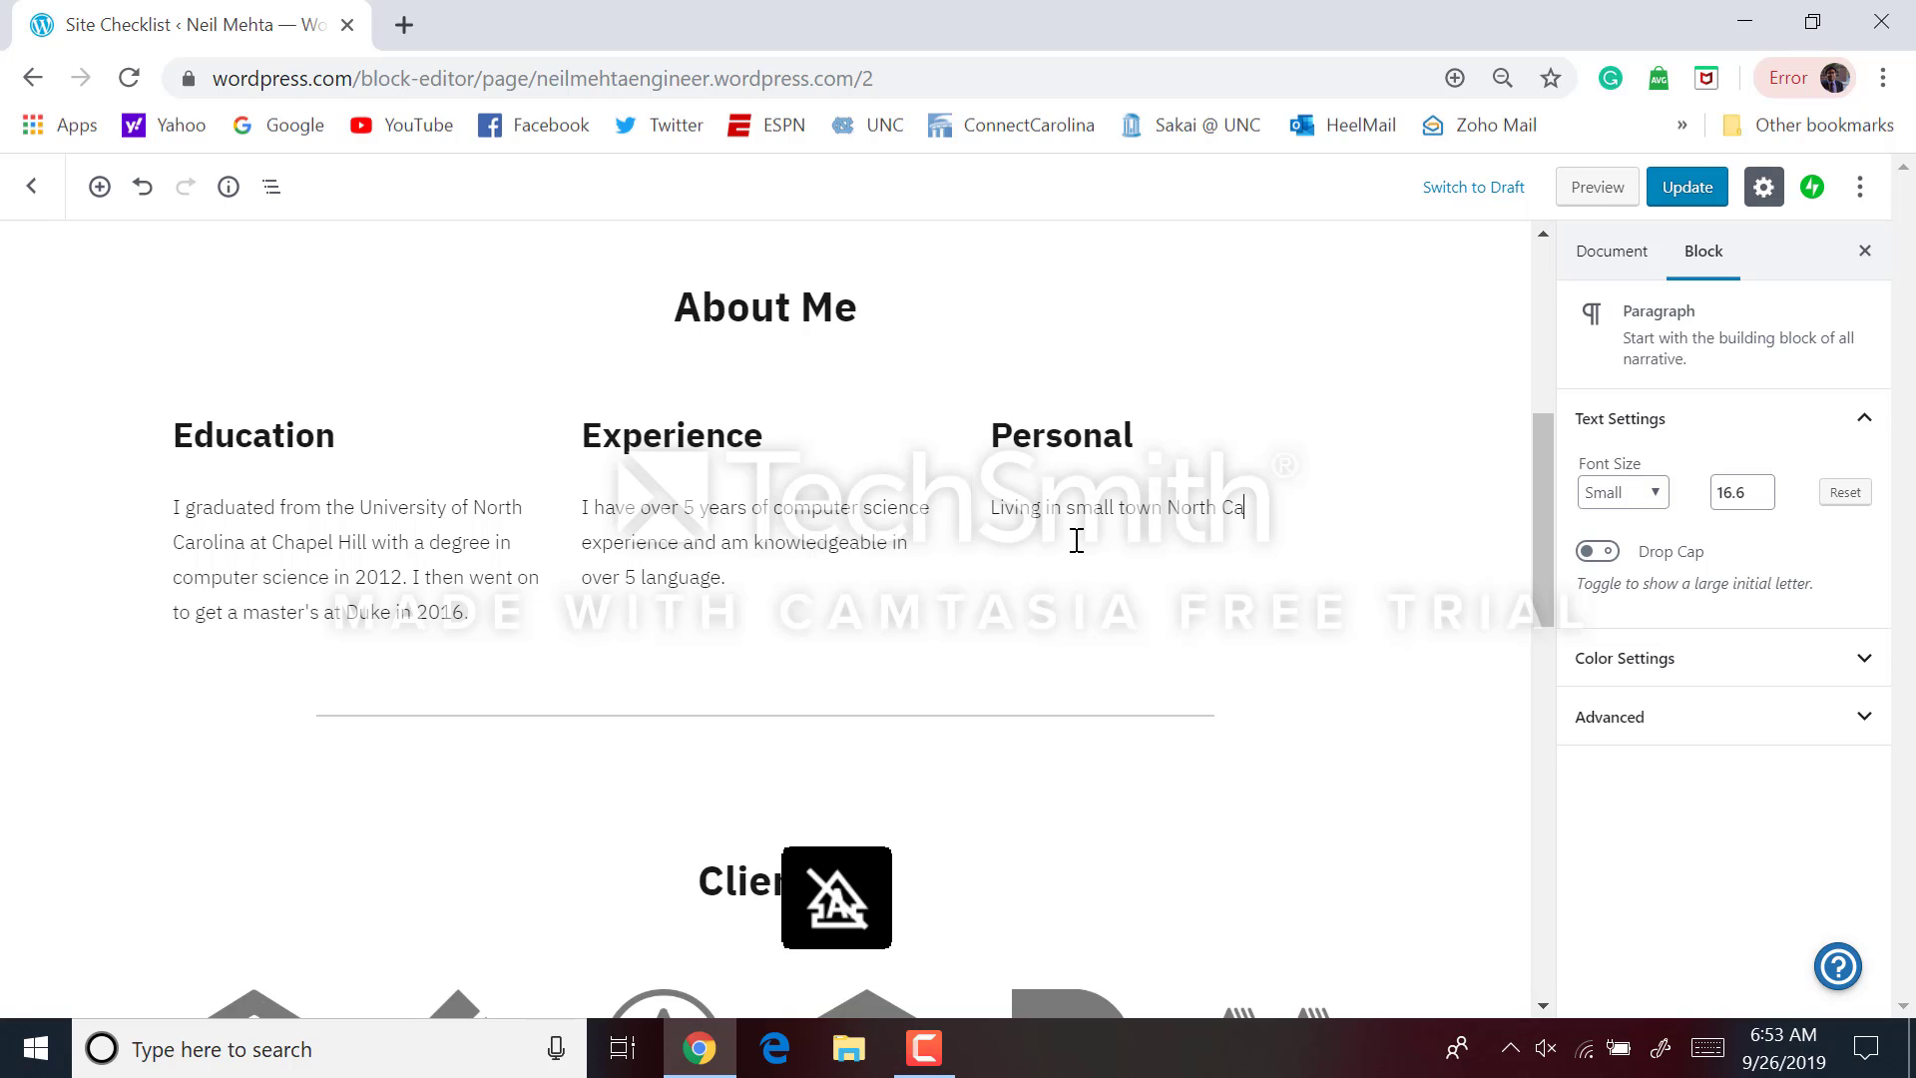
type("rolina, I have grown t")
type("o apprecia")
type("te nature and")
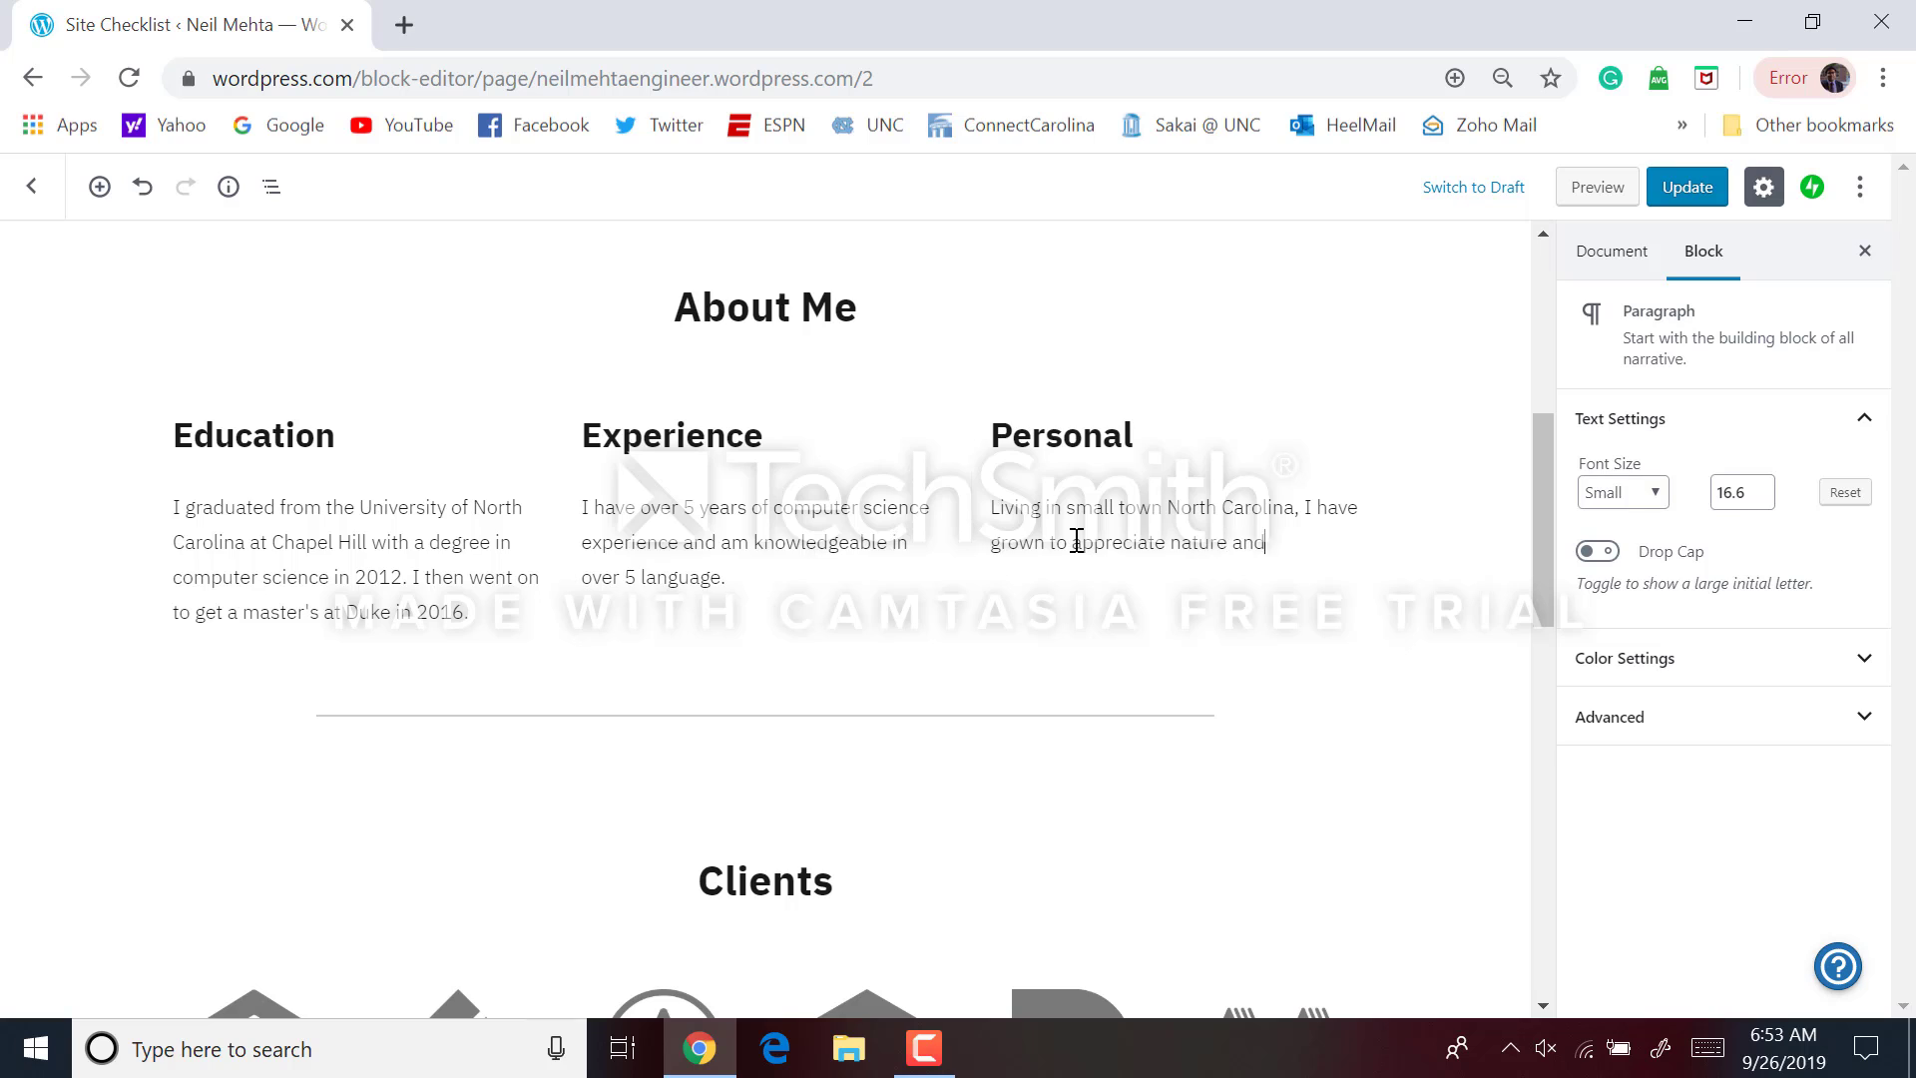
type(" love the outdoors. I am ")
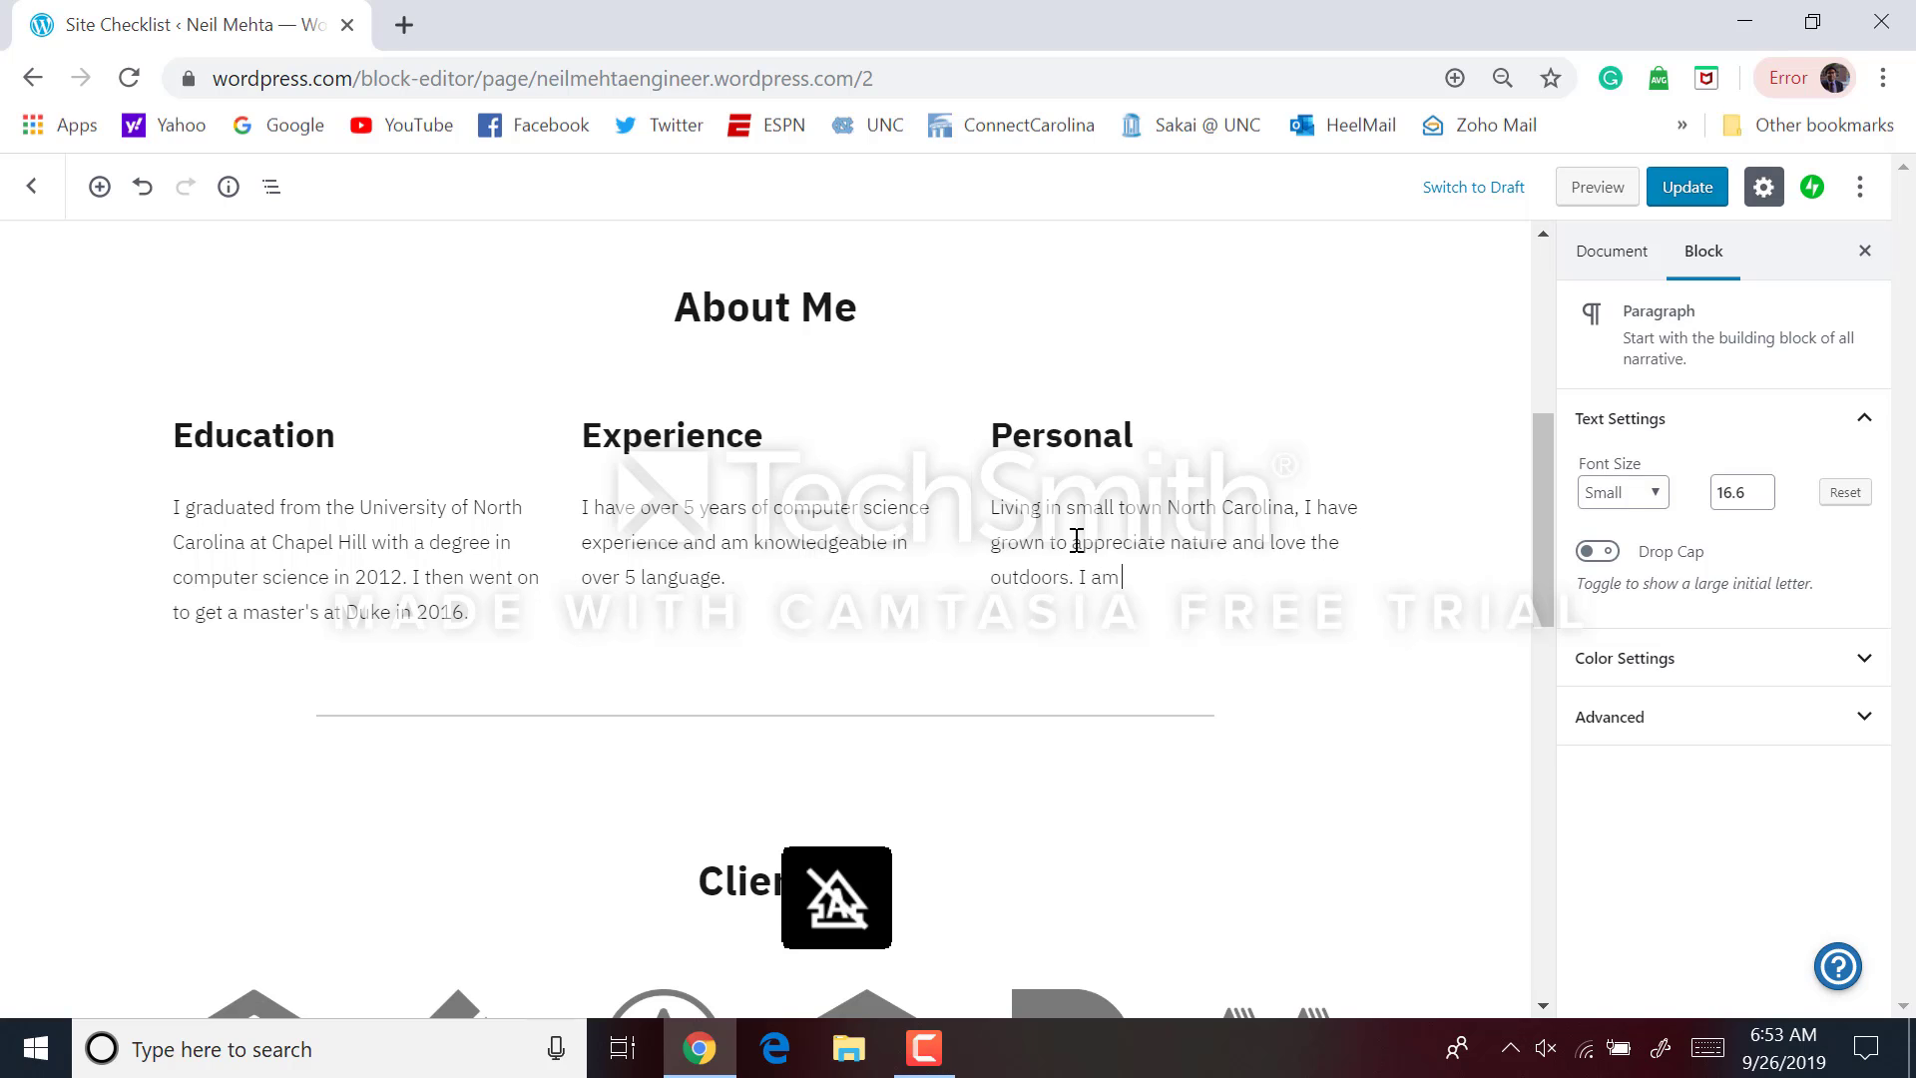
type("alos a huge North Carolina fan")
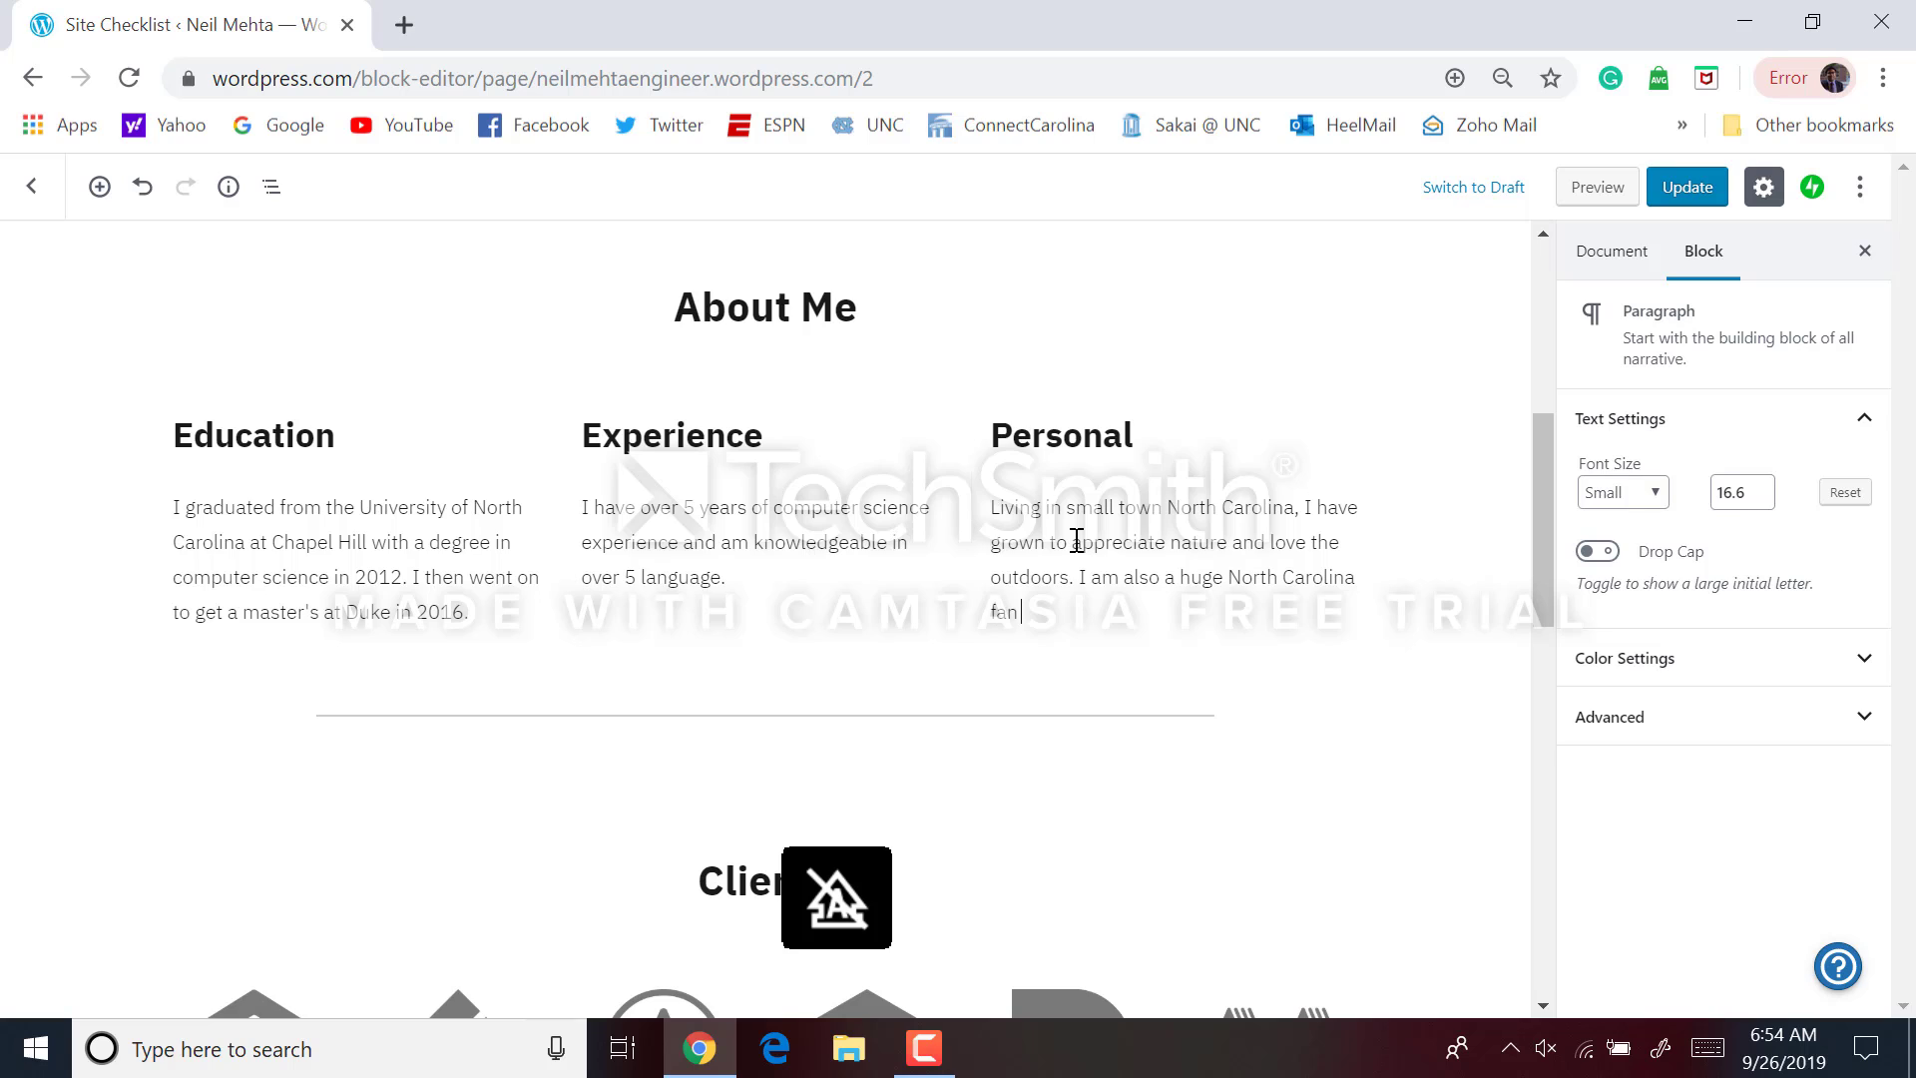
type(" and love suppor")
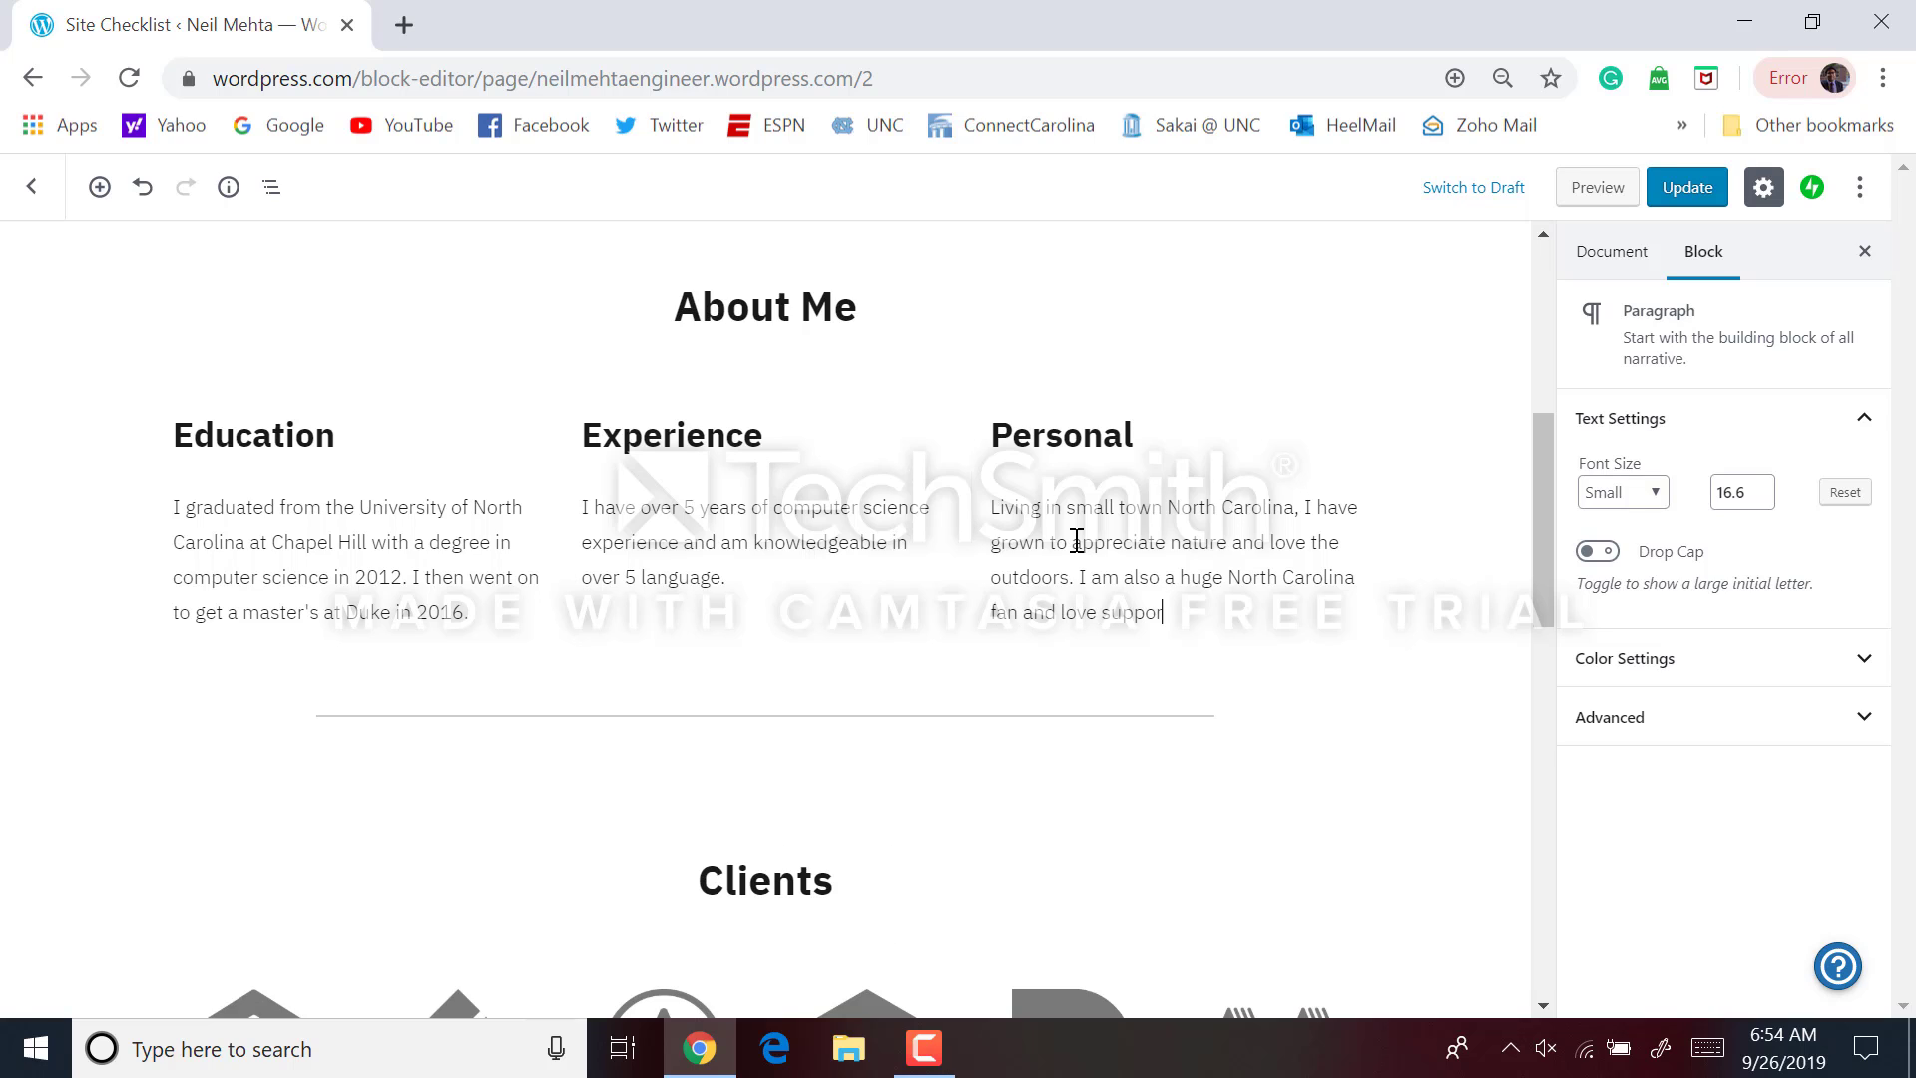
type("ting my Tar")
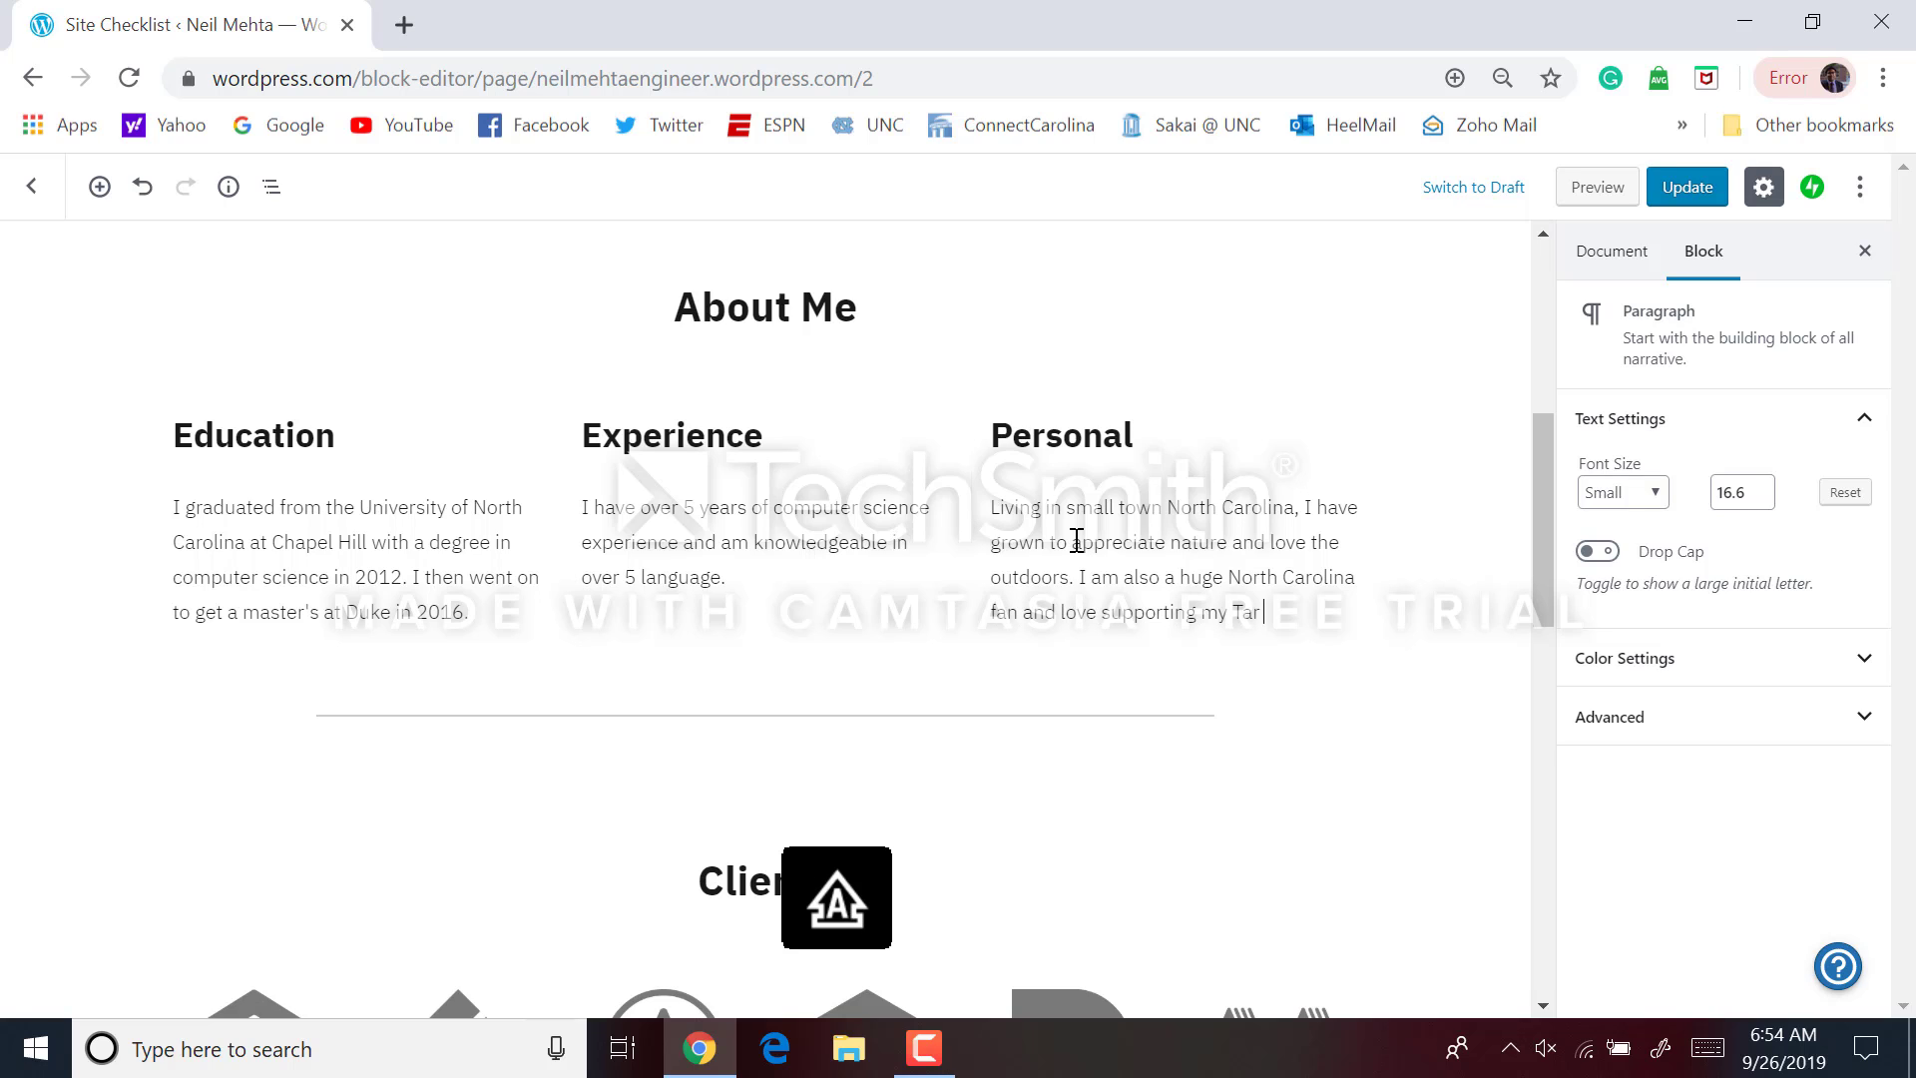
type(" Heels!")
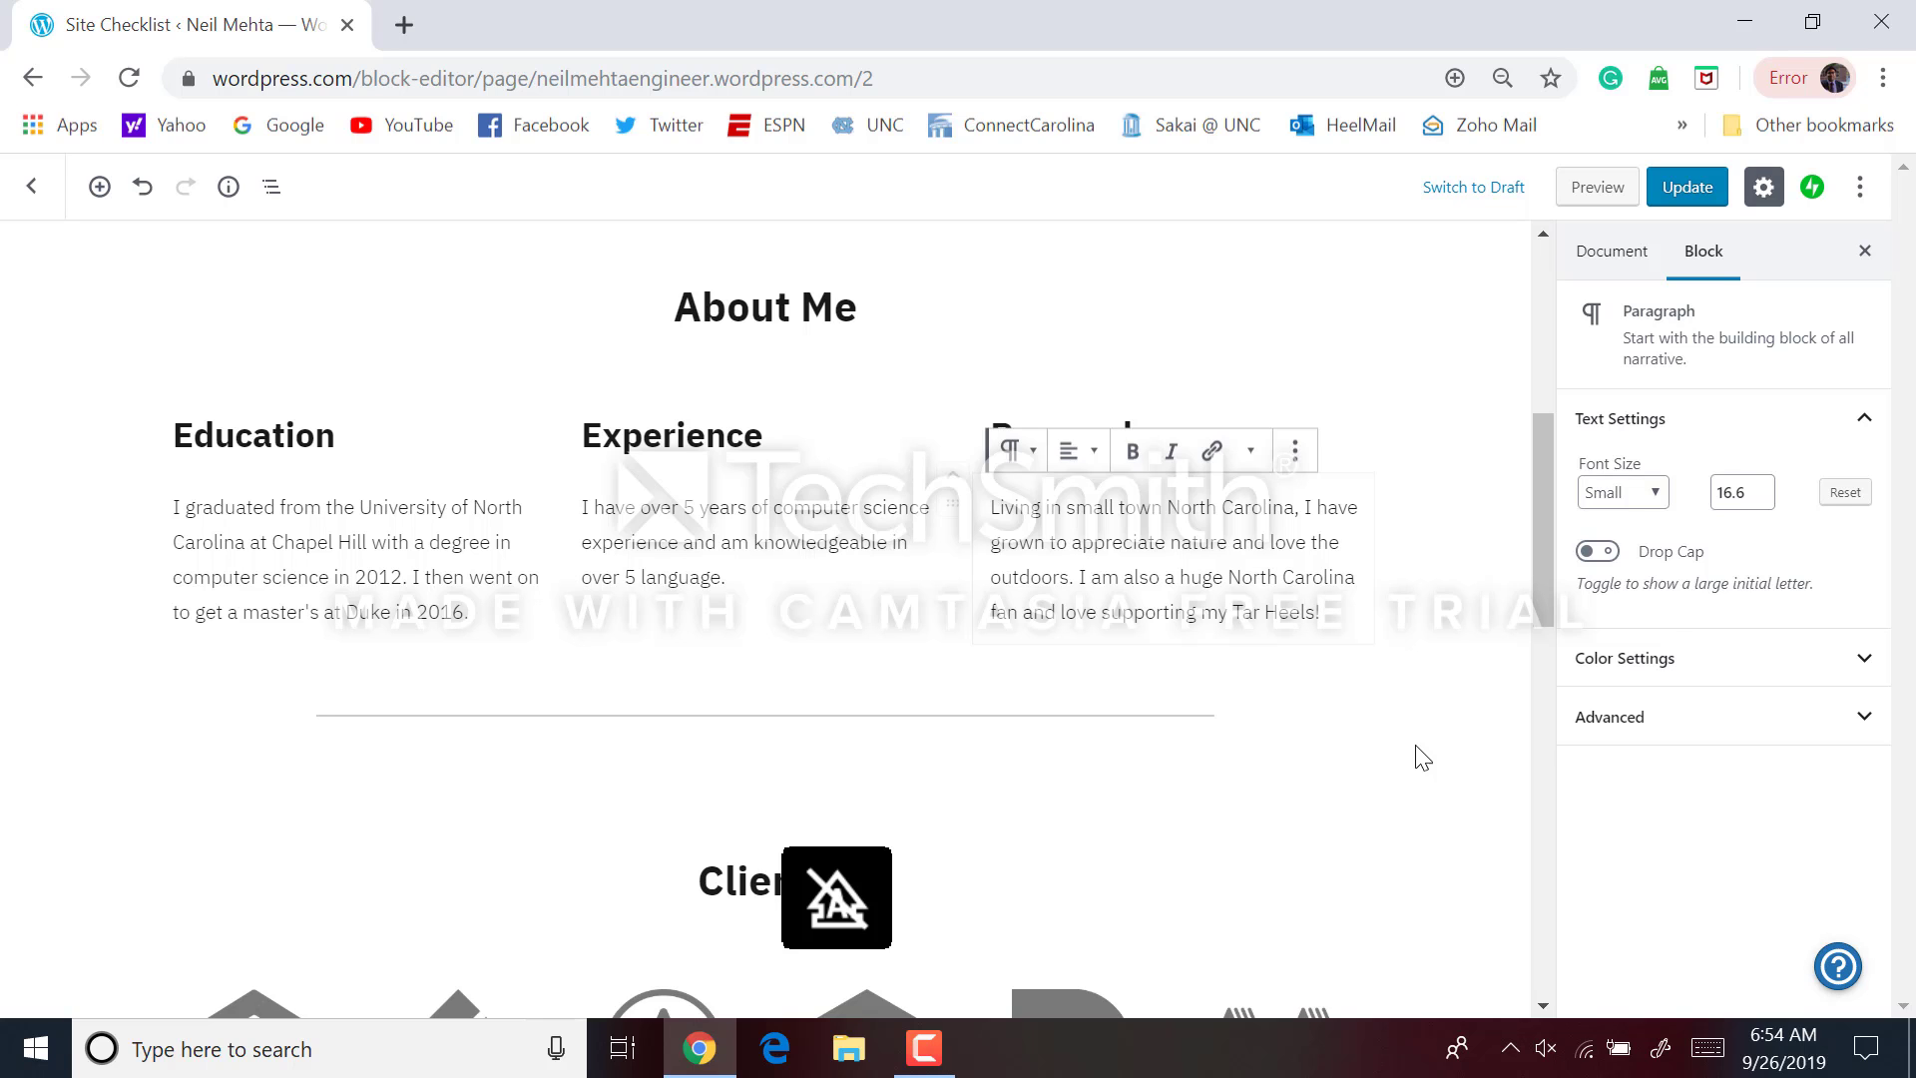
left_click(1423, 755)
scroll(1435, 735, "up", 2)
scroll(1437, 735, "up", 5)
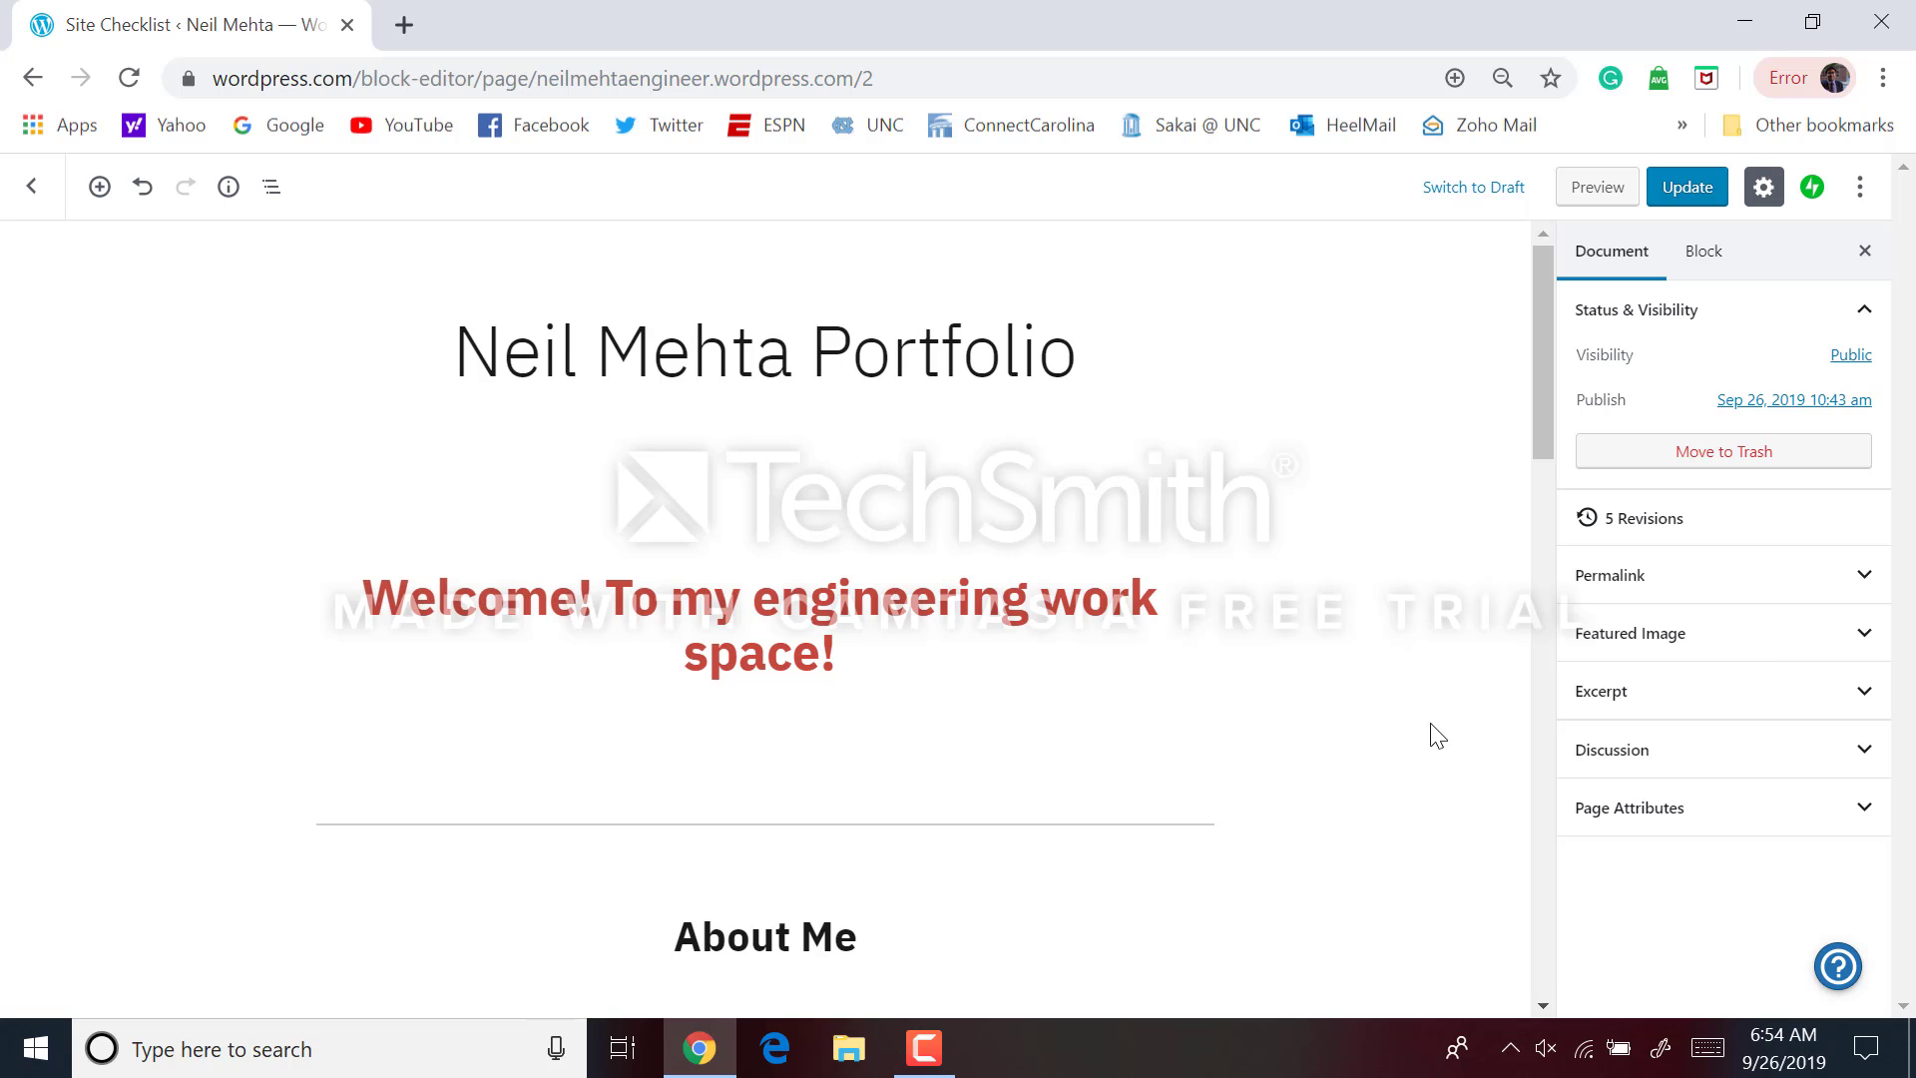
scroll(1438, 735, "down", 15)
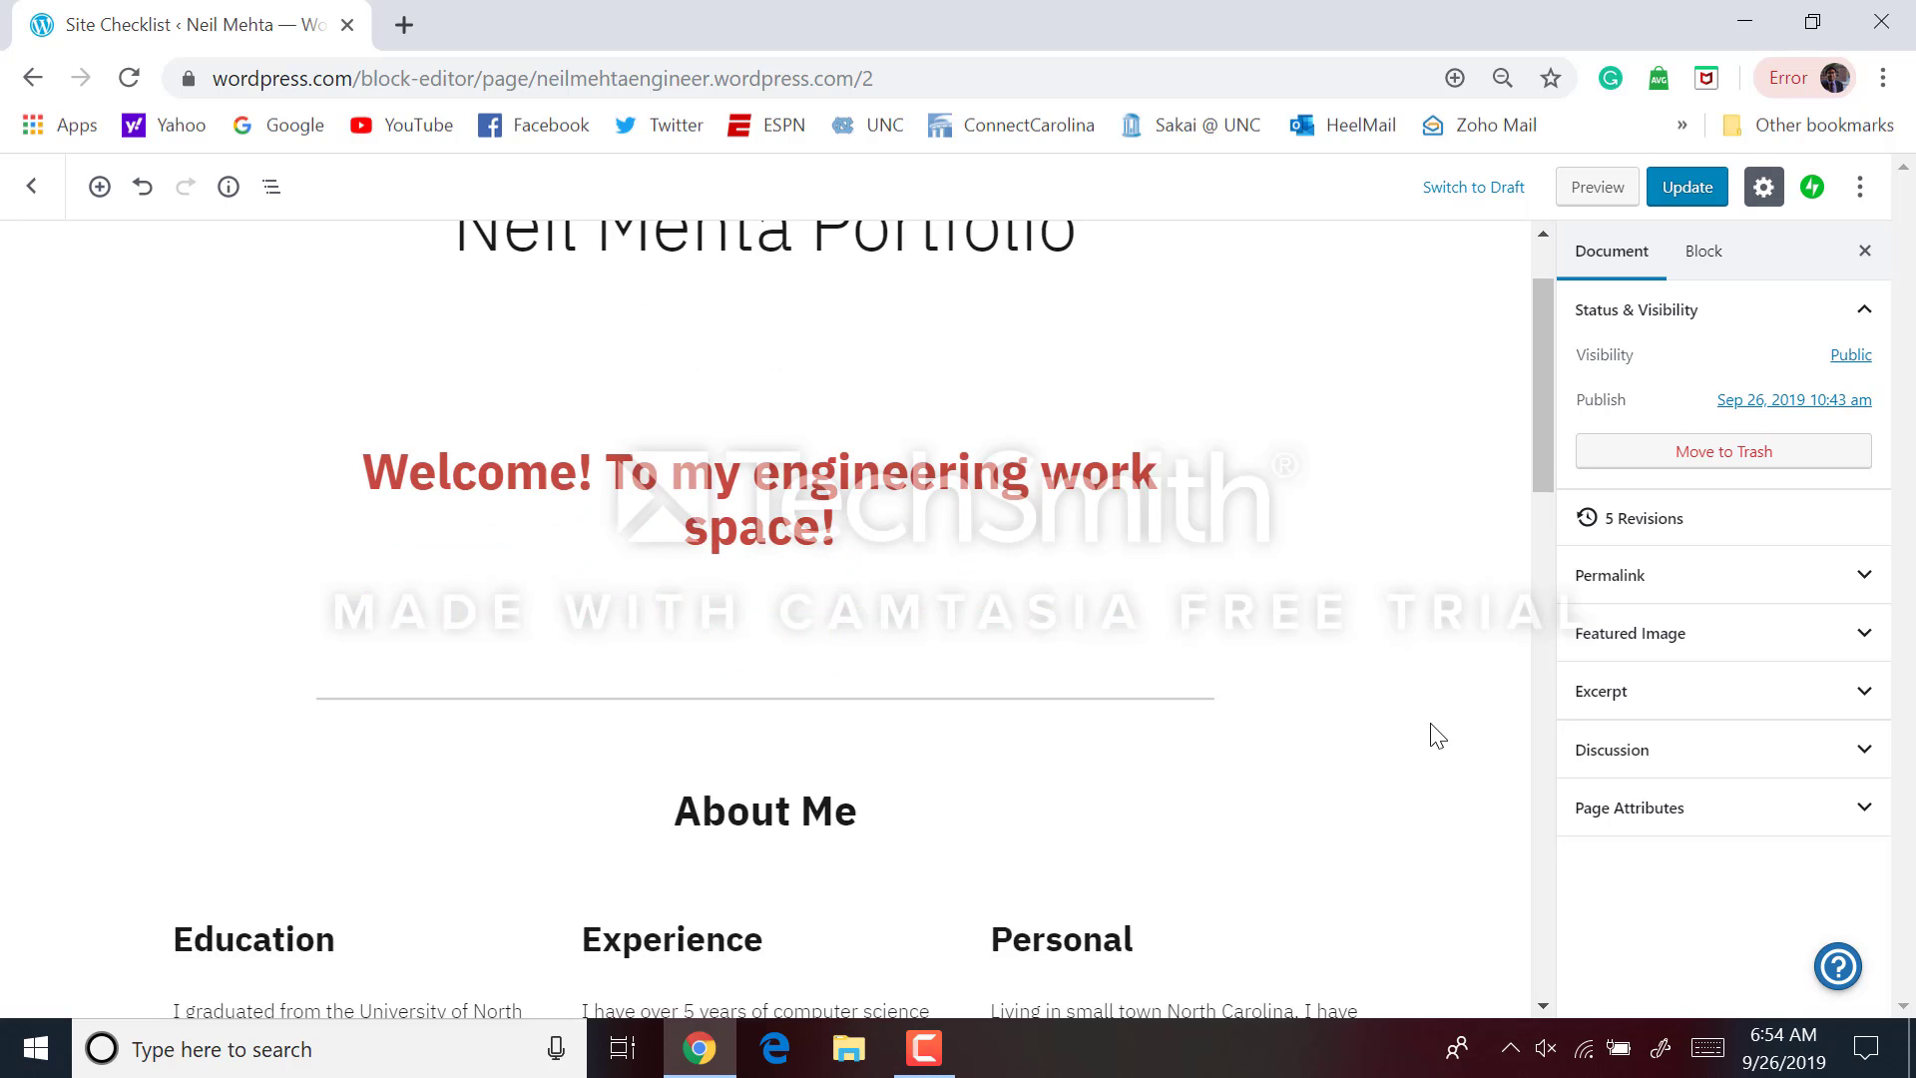
scroll(1437, 736, "down", 3)
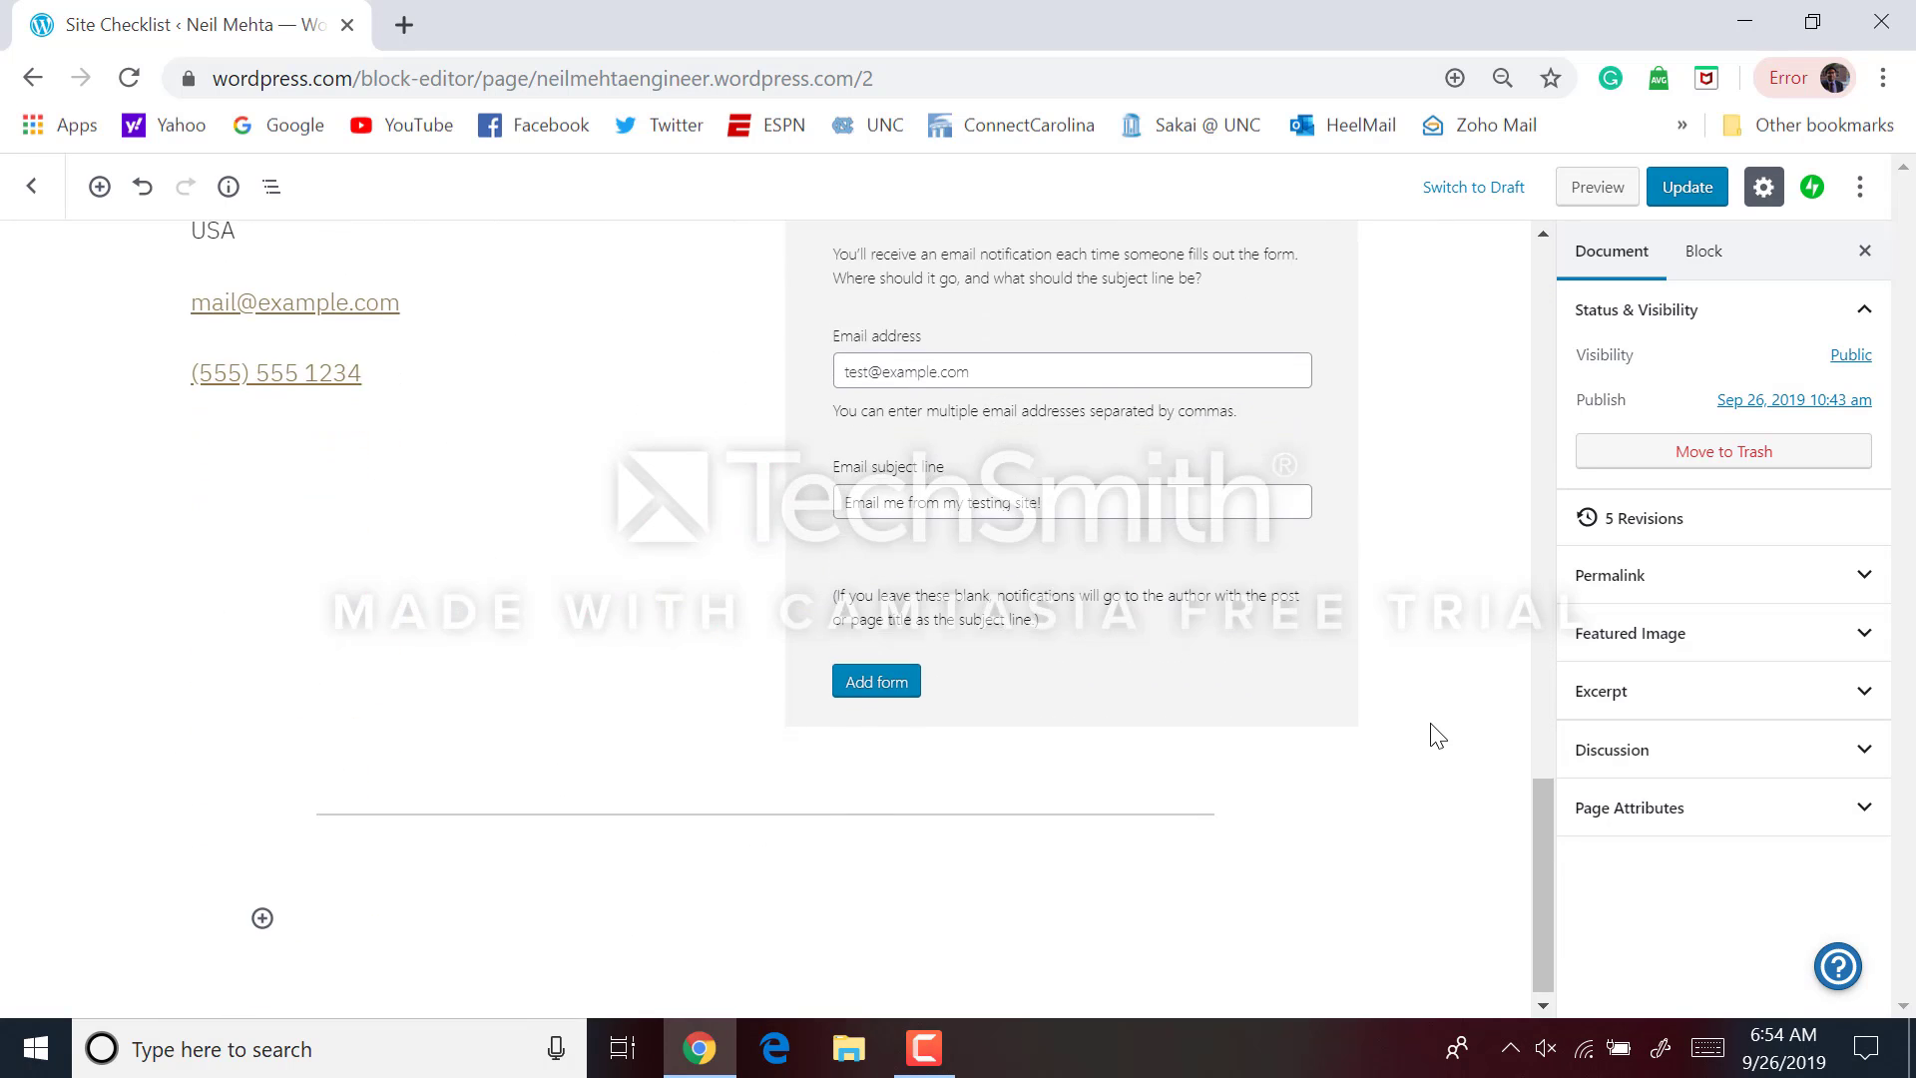
scroll(1437, 736, "up", 5)
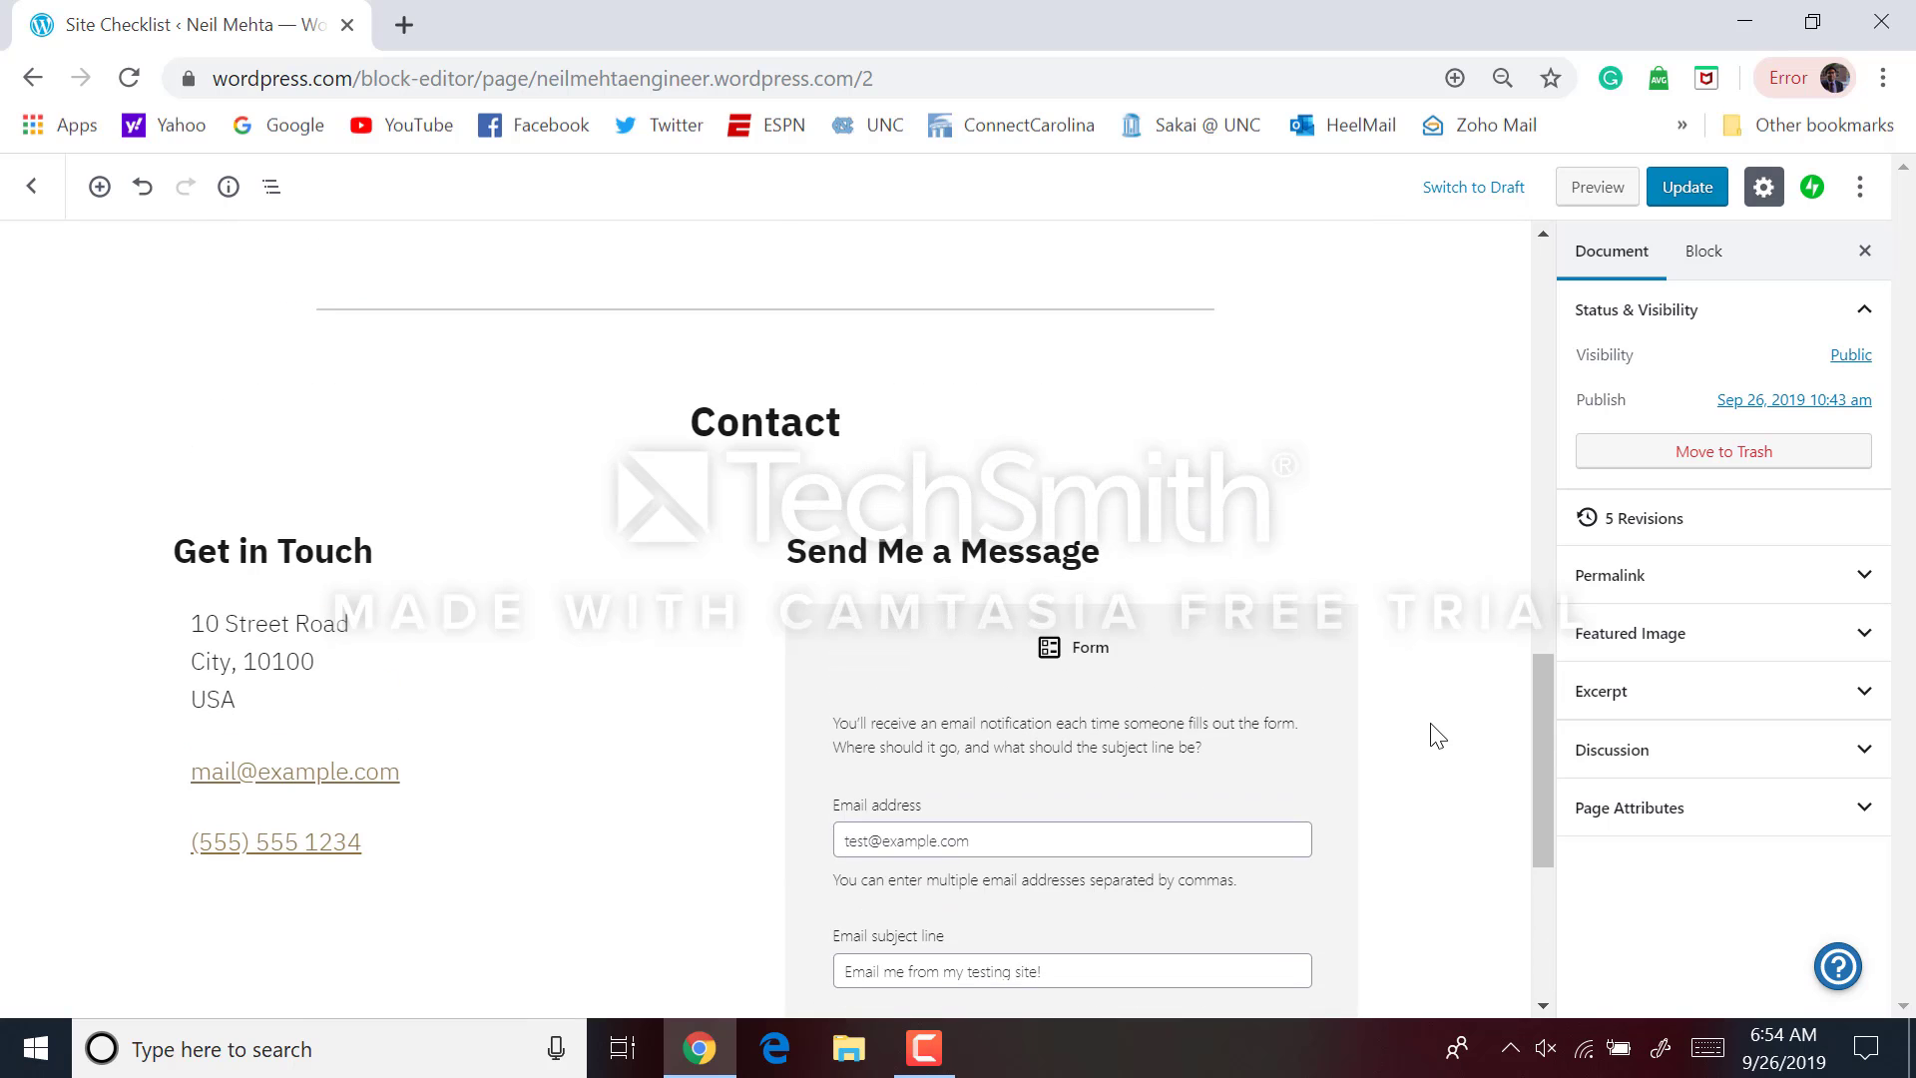
left_click(1229, 531)
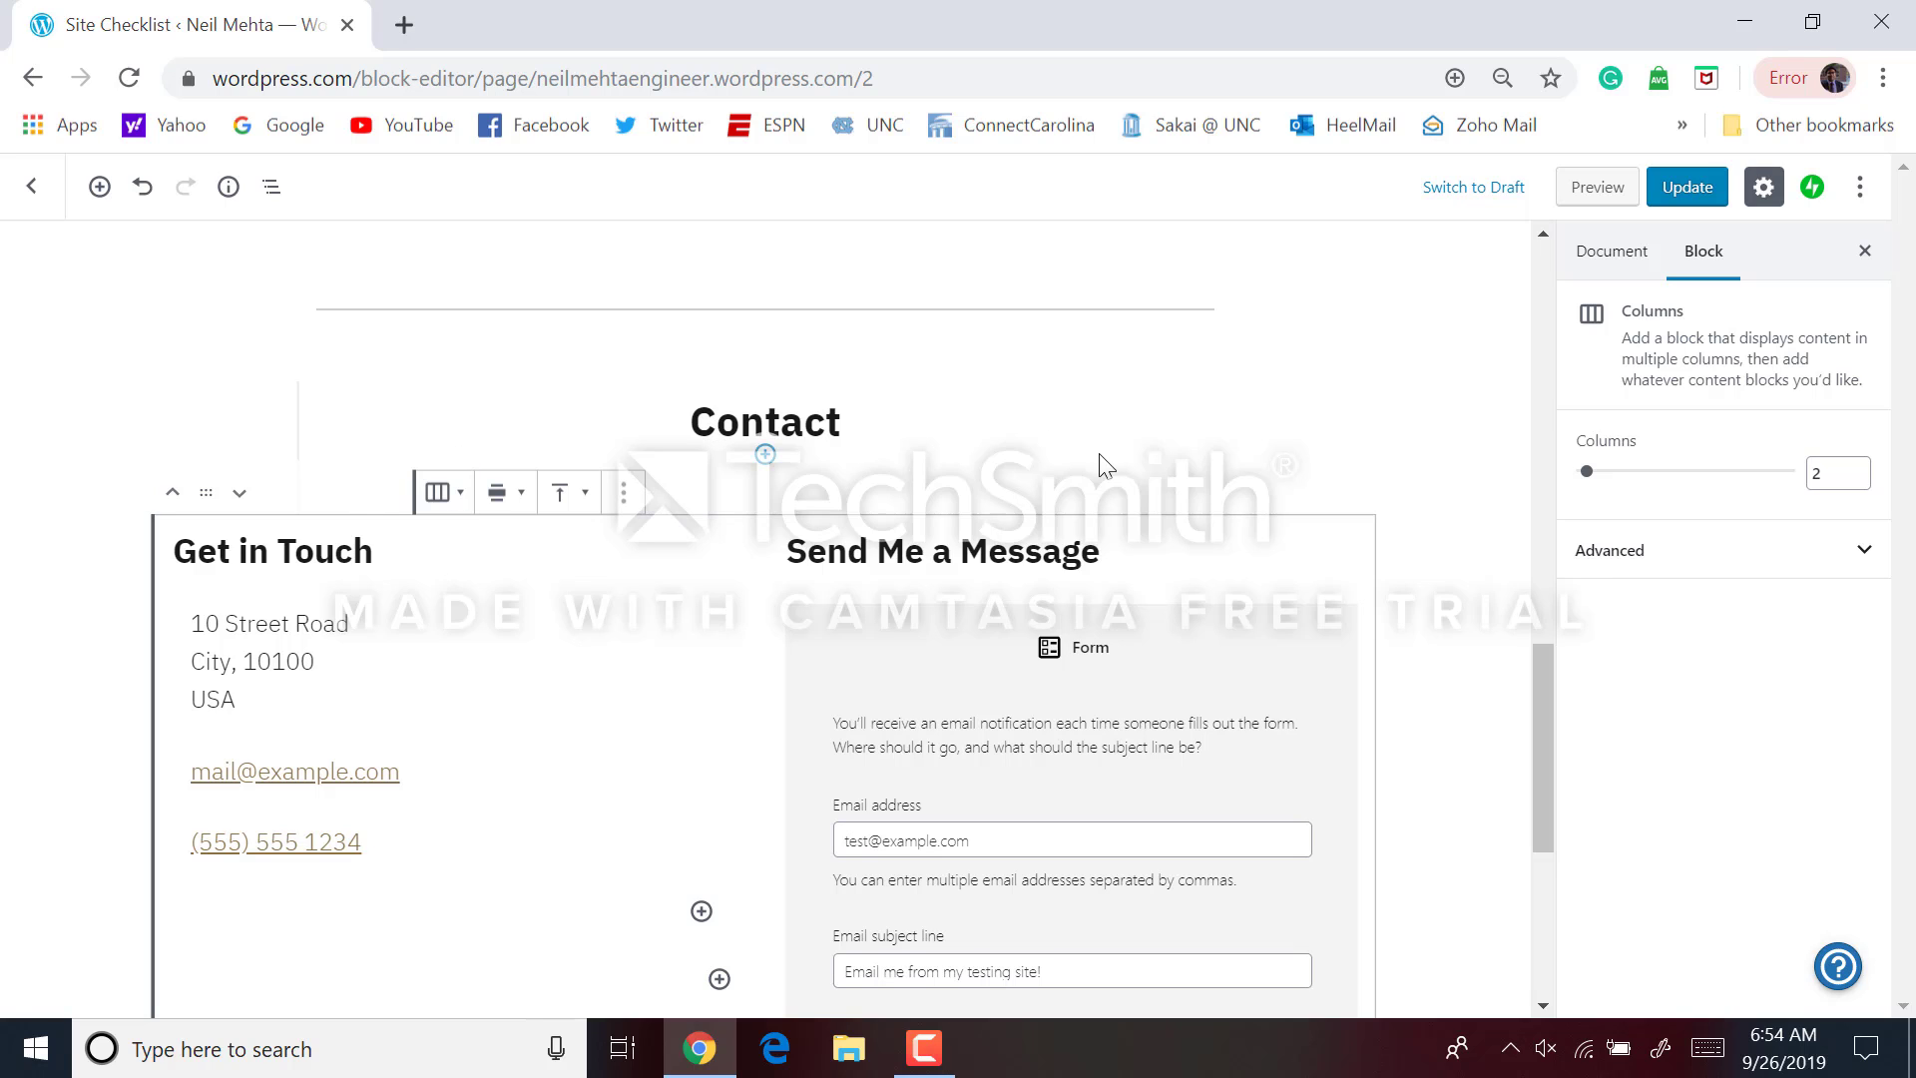
left_click(1066, 612)
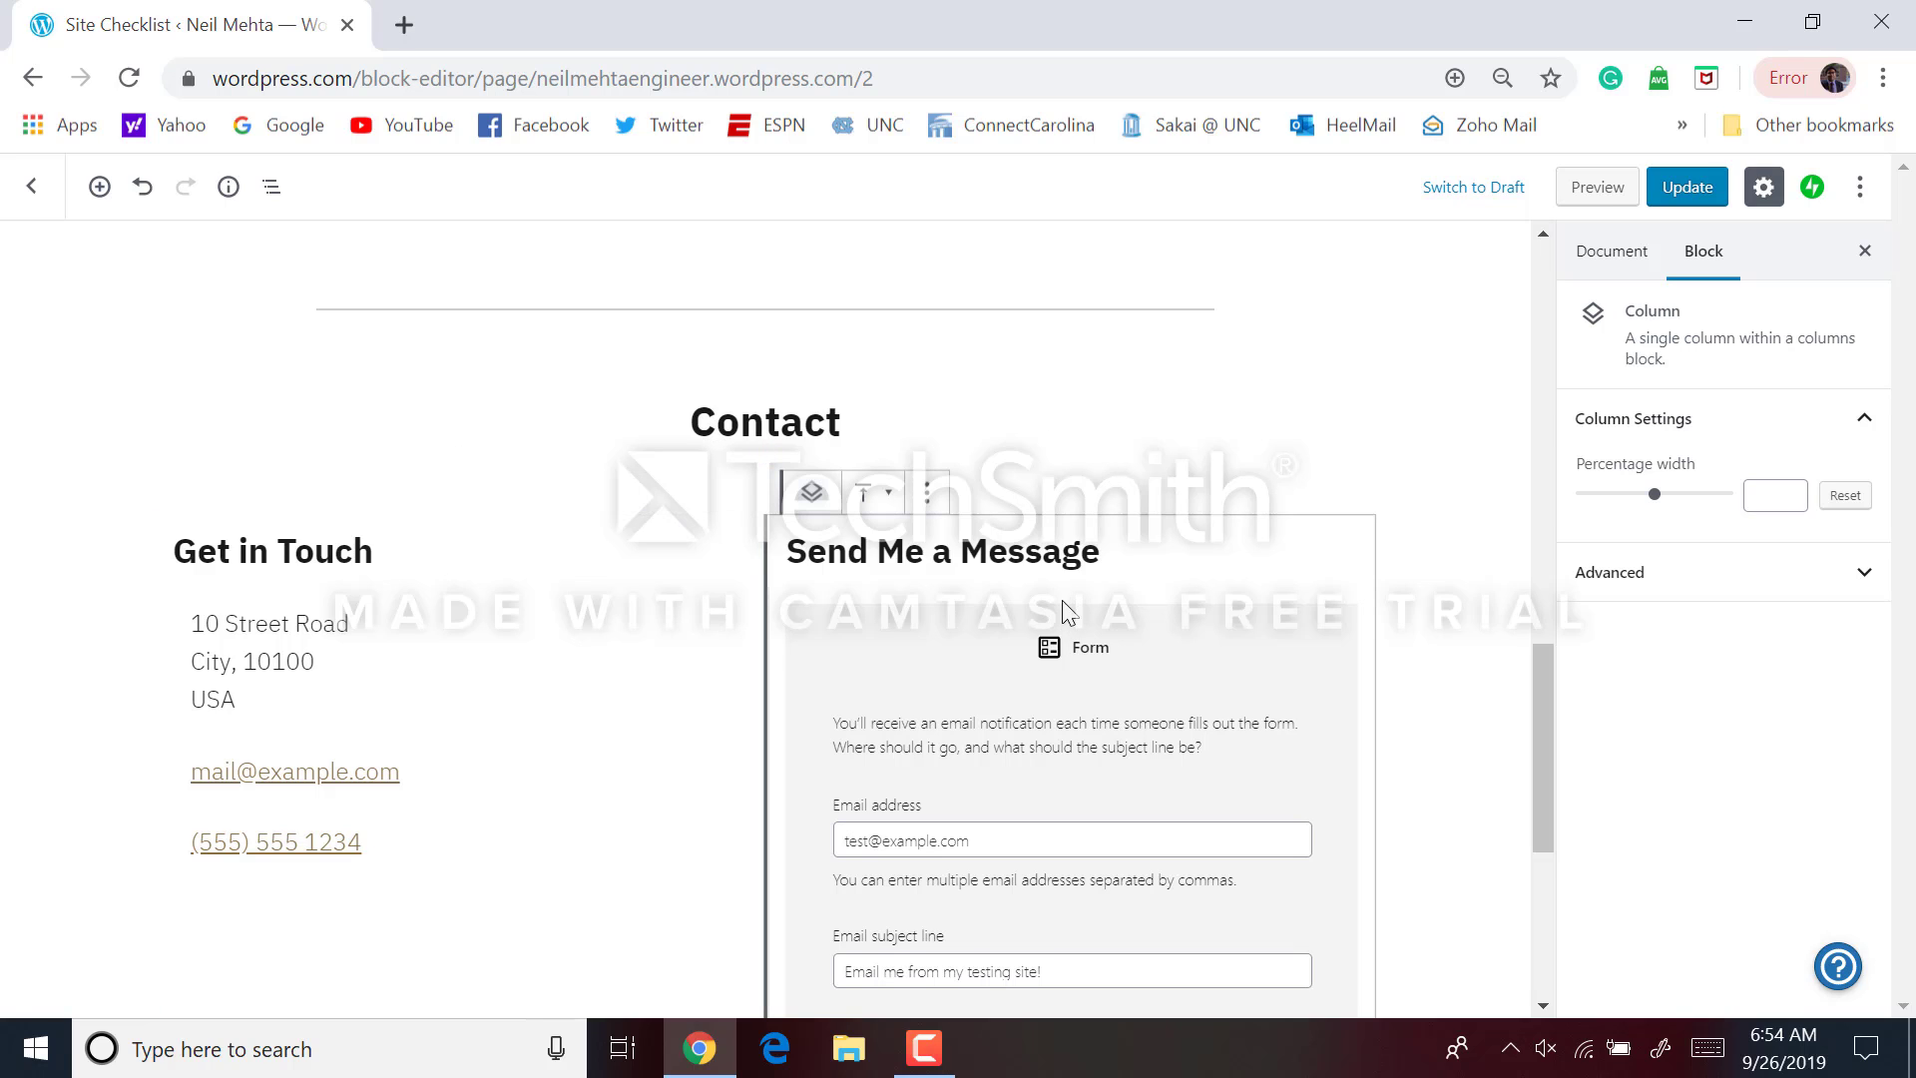
left_click(943, 503)
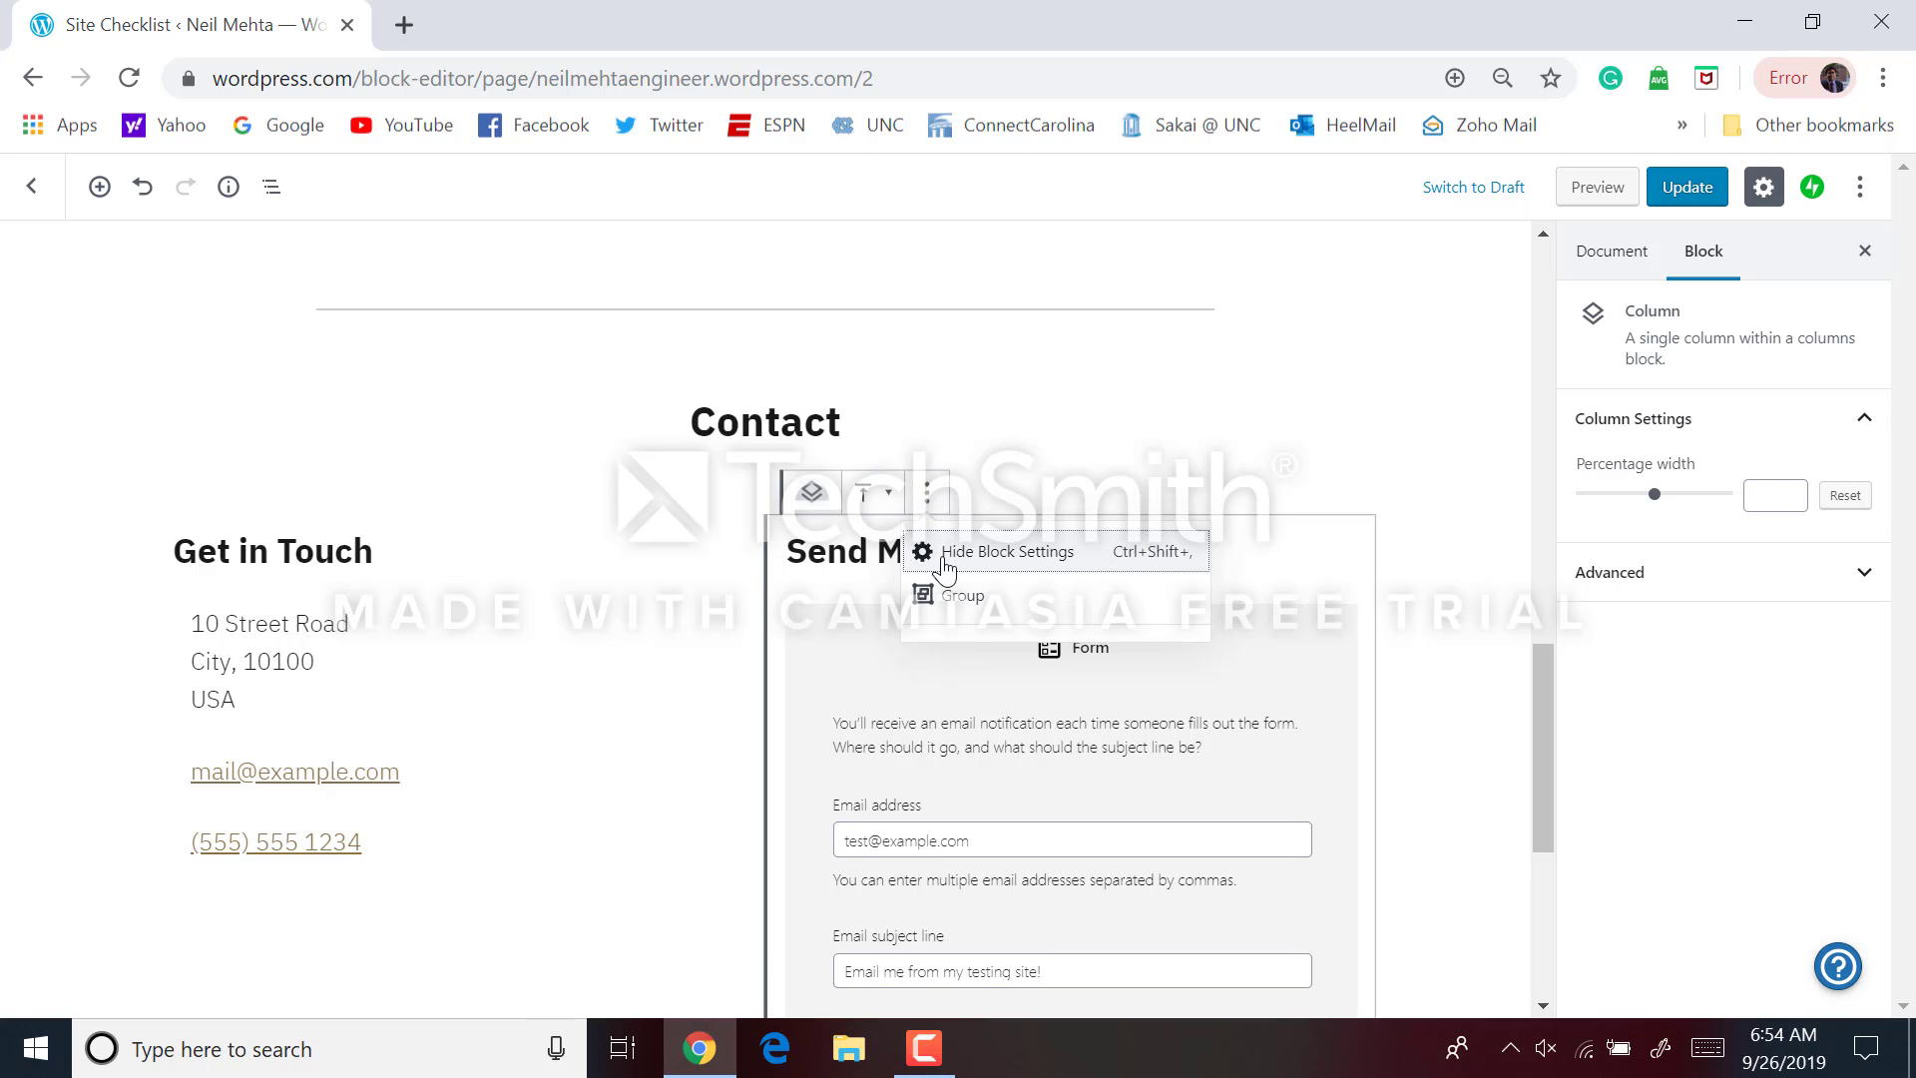
left_click(943, 555)
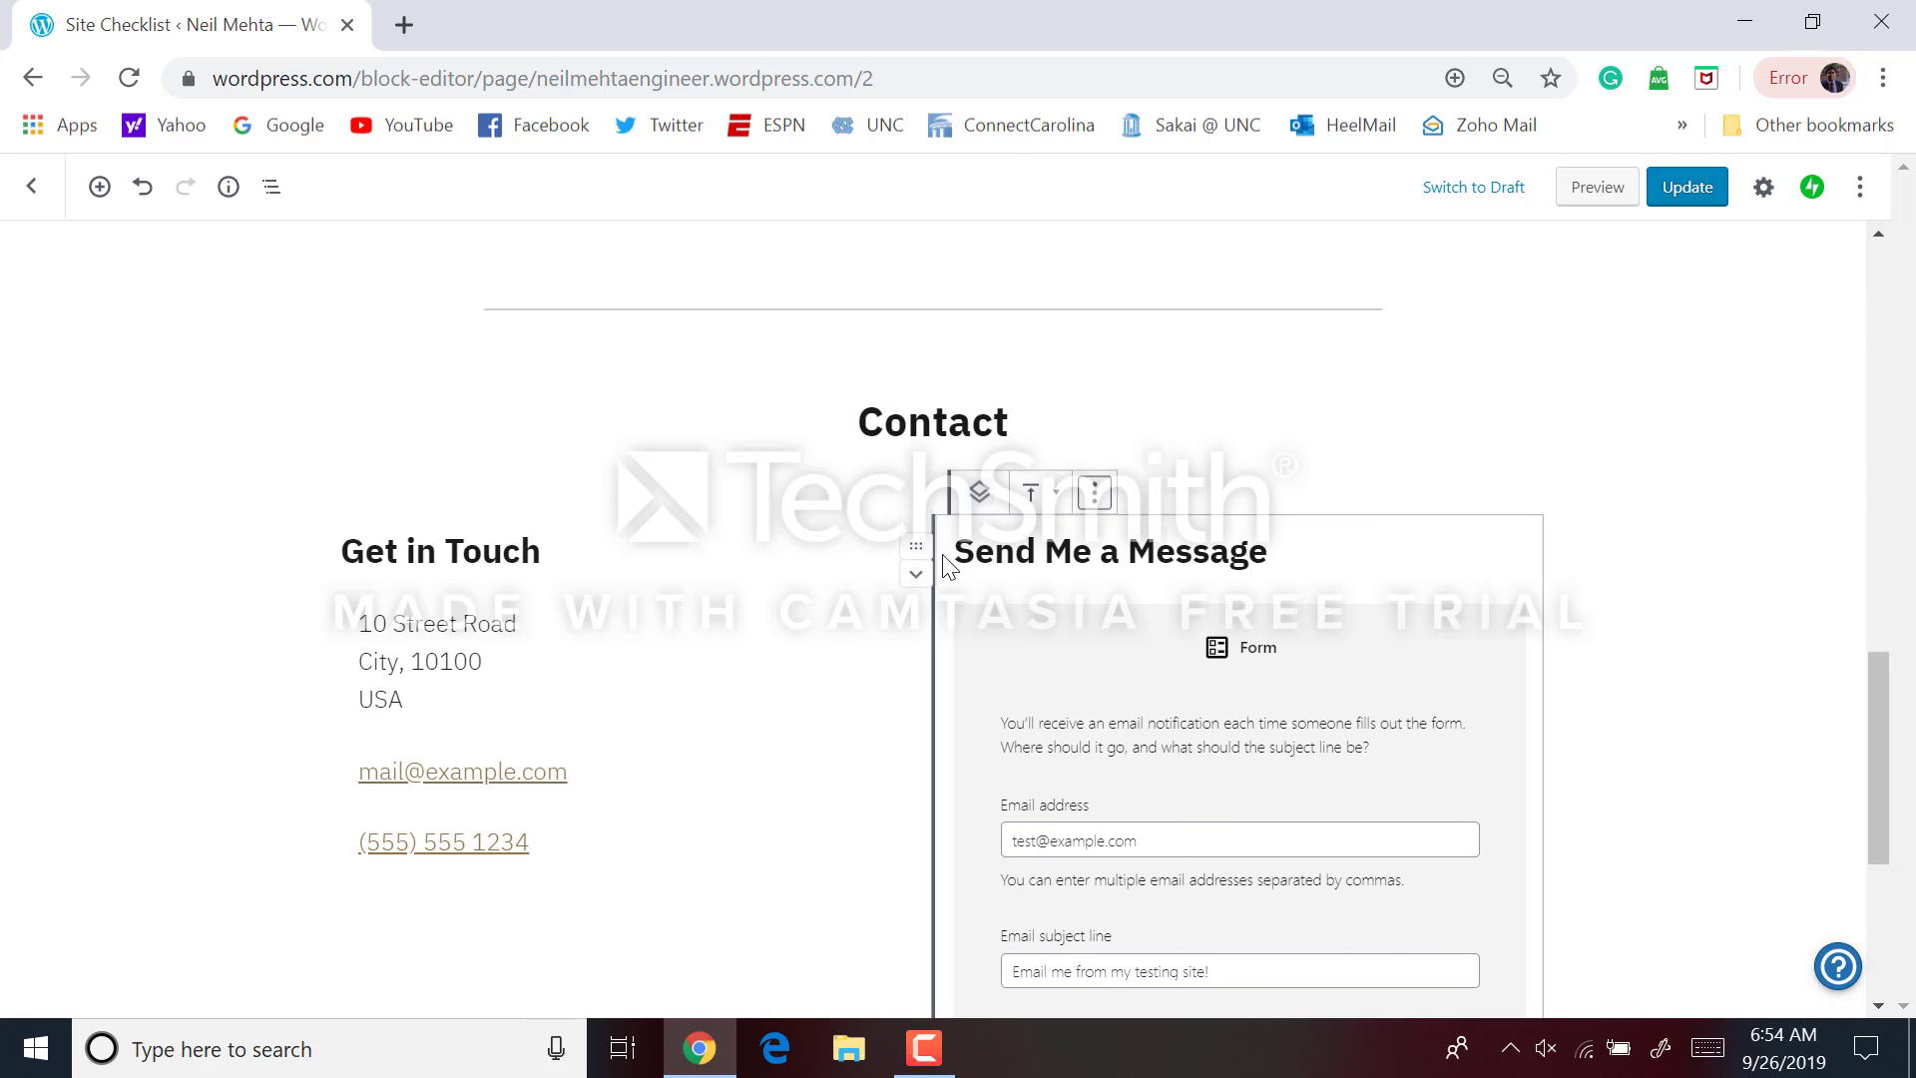
left_click(1108, 497)
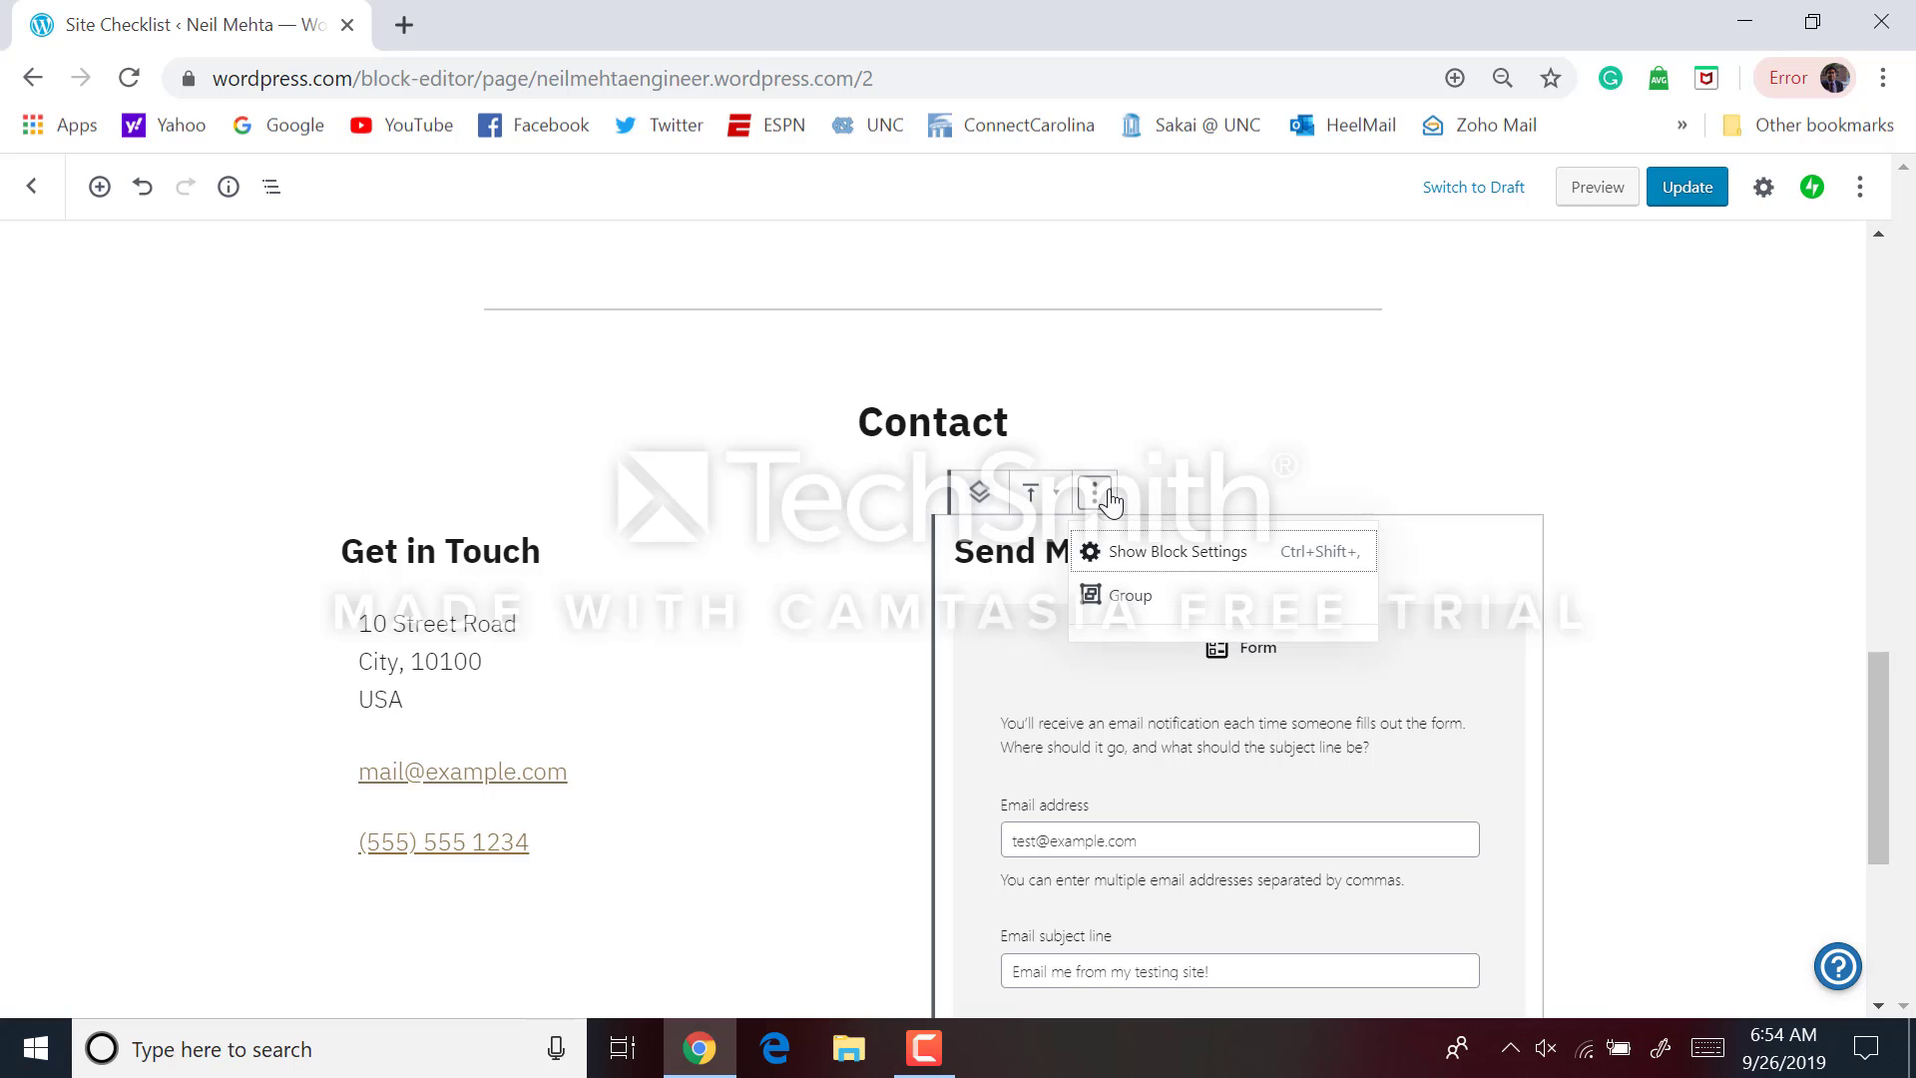
left_click(1035, 504)
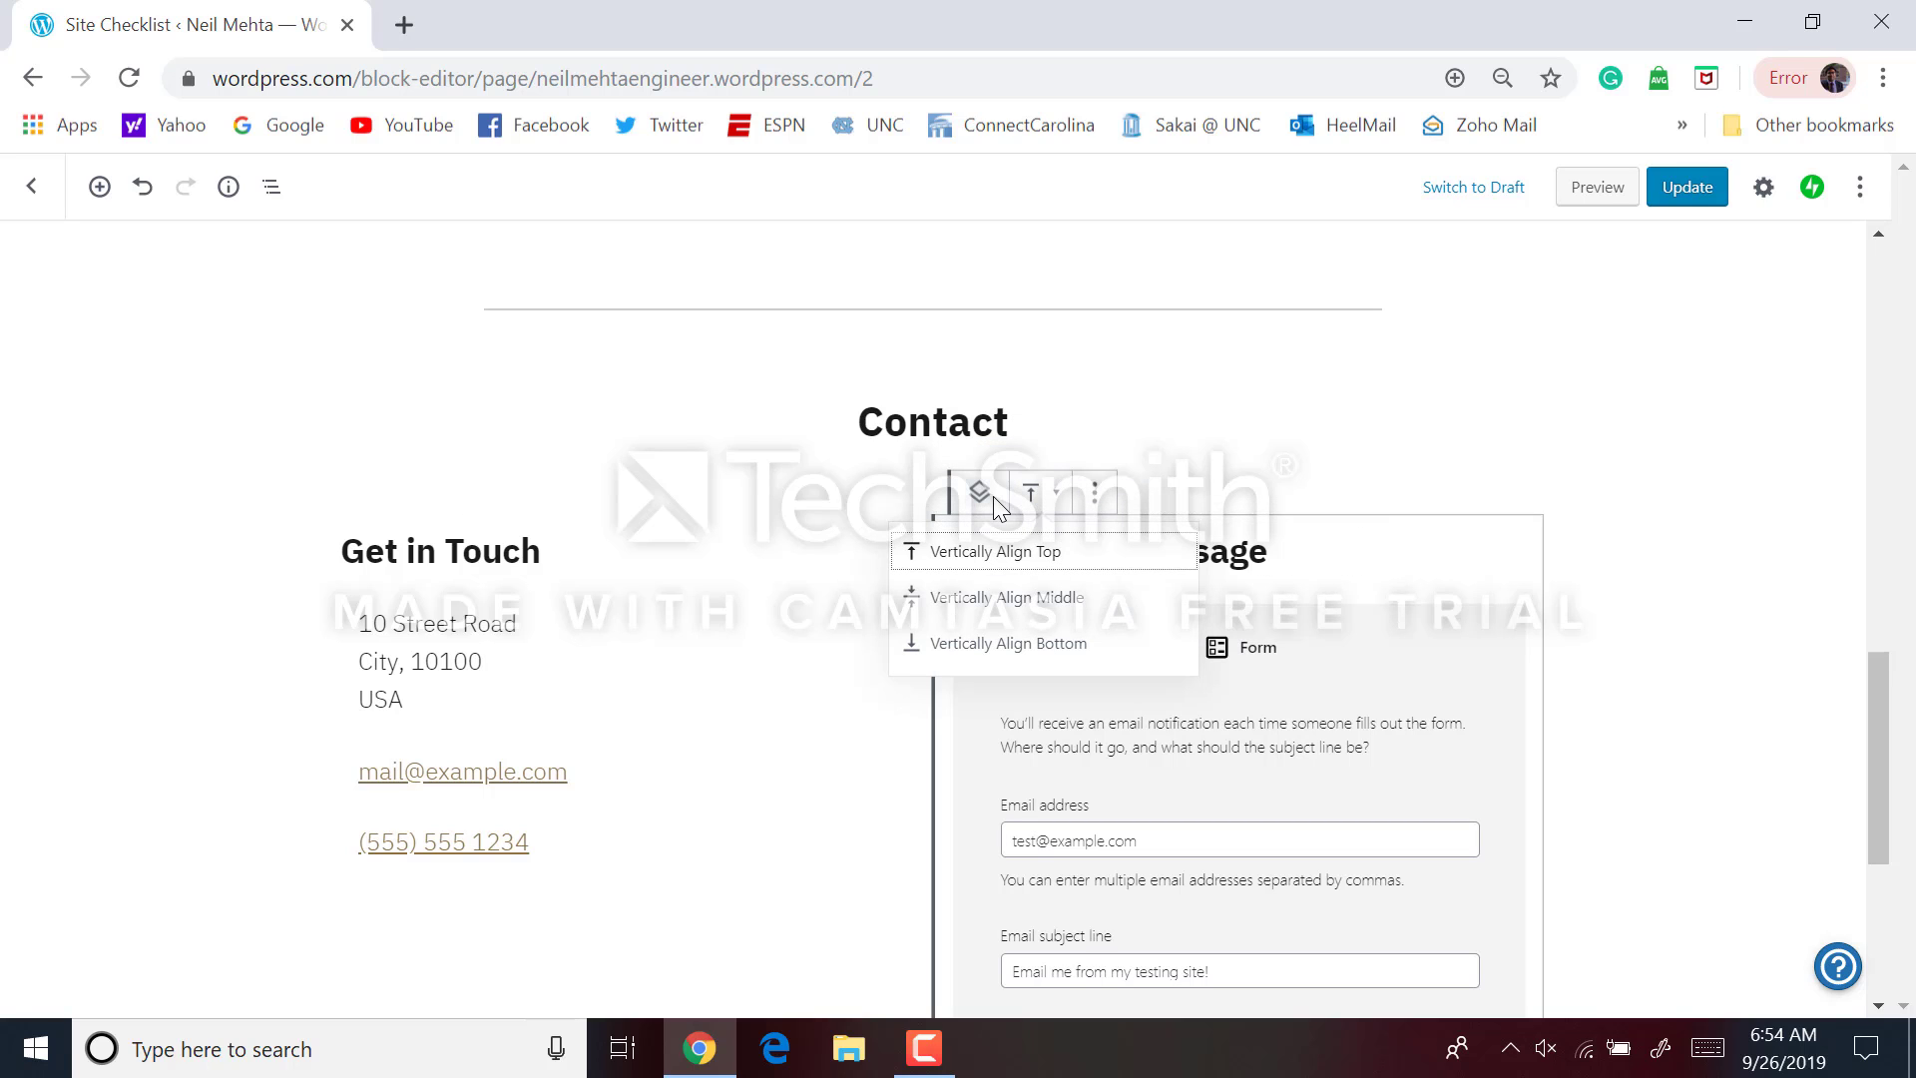
left_click(996, 499)
left_click(1094, 494)
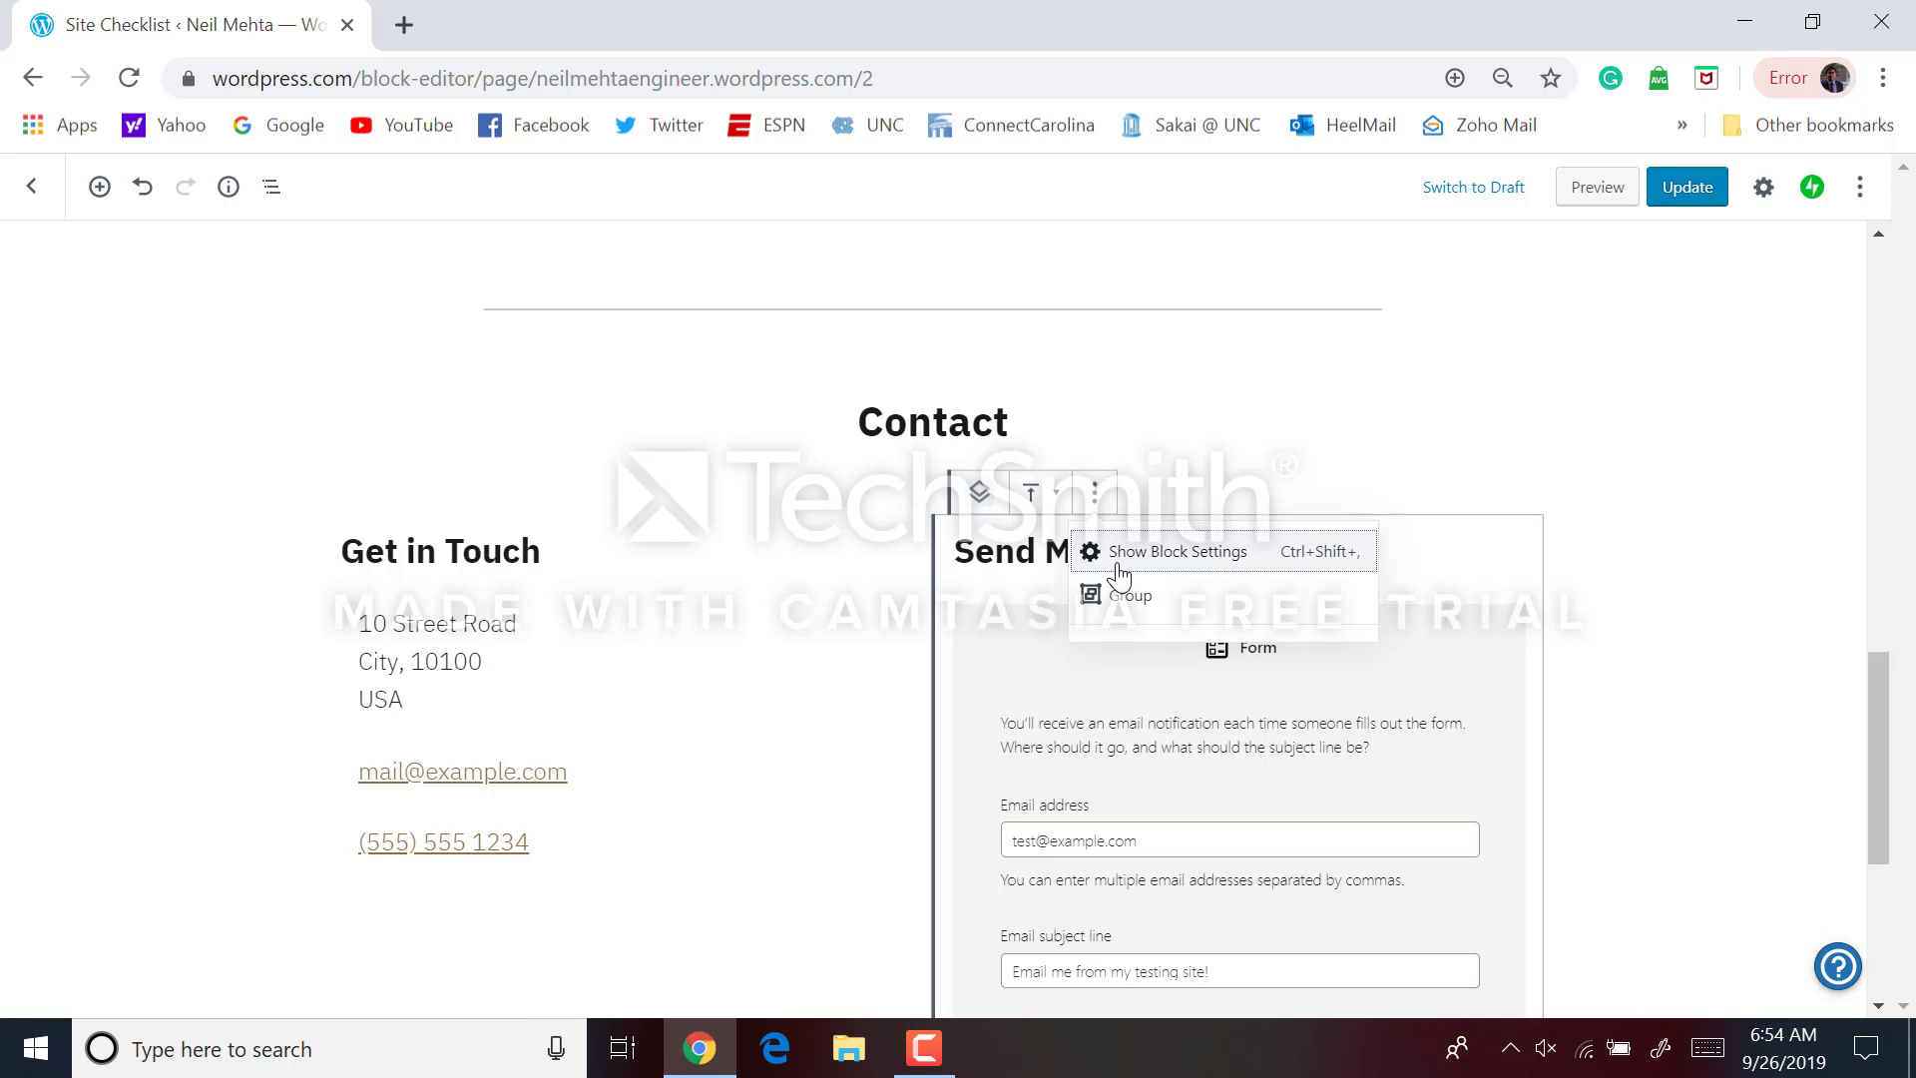
left_click(1119, 566)
left_click(1709, 572)
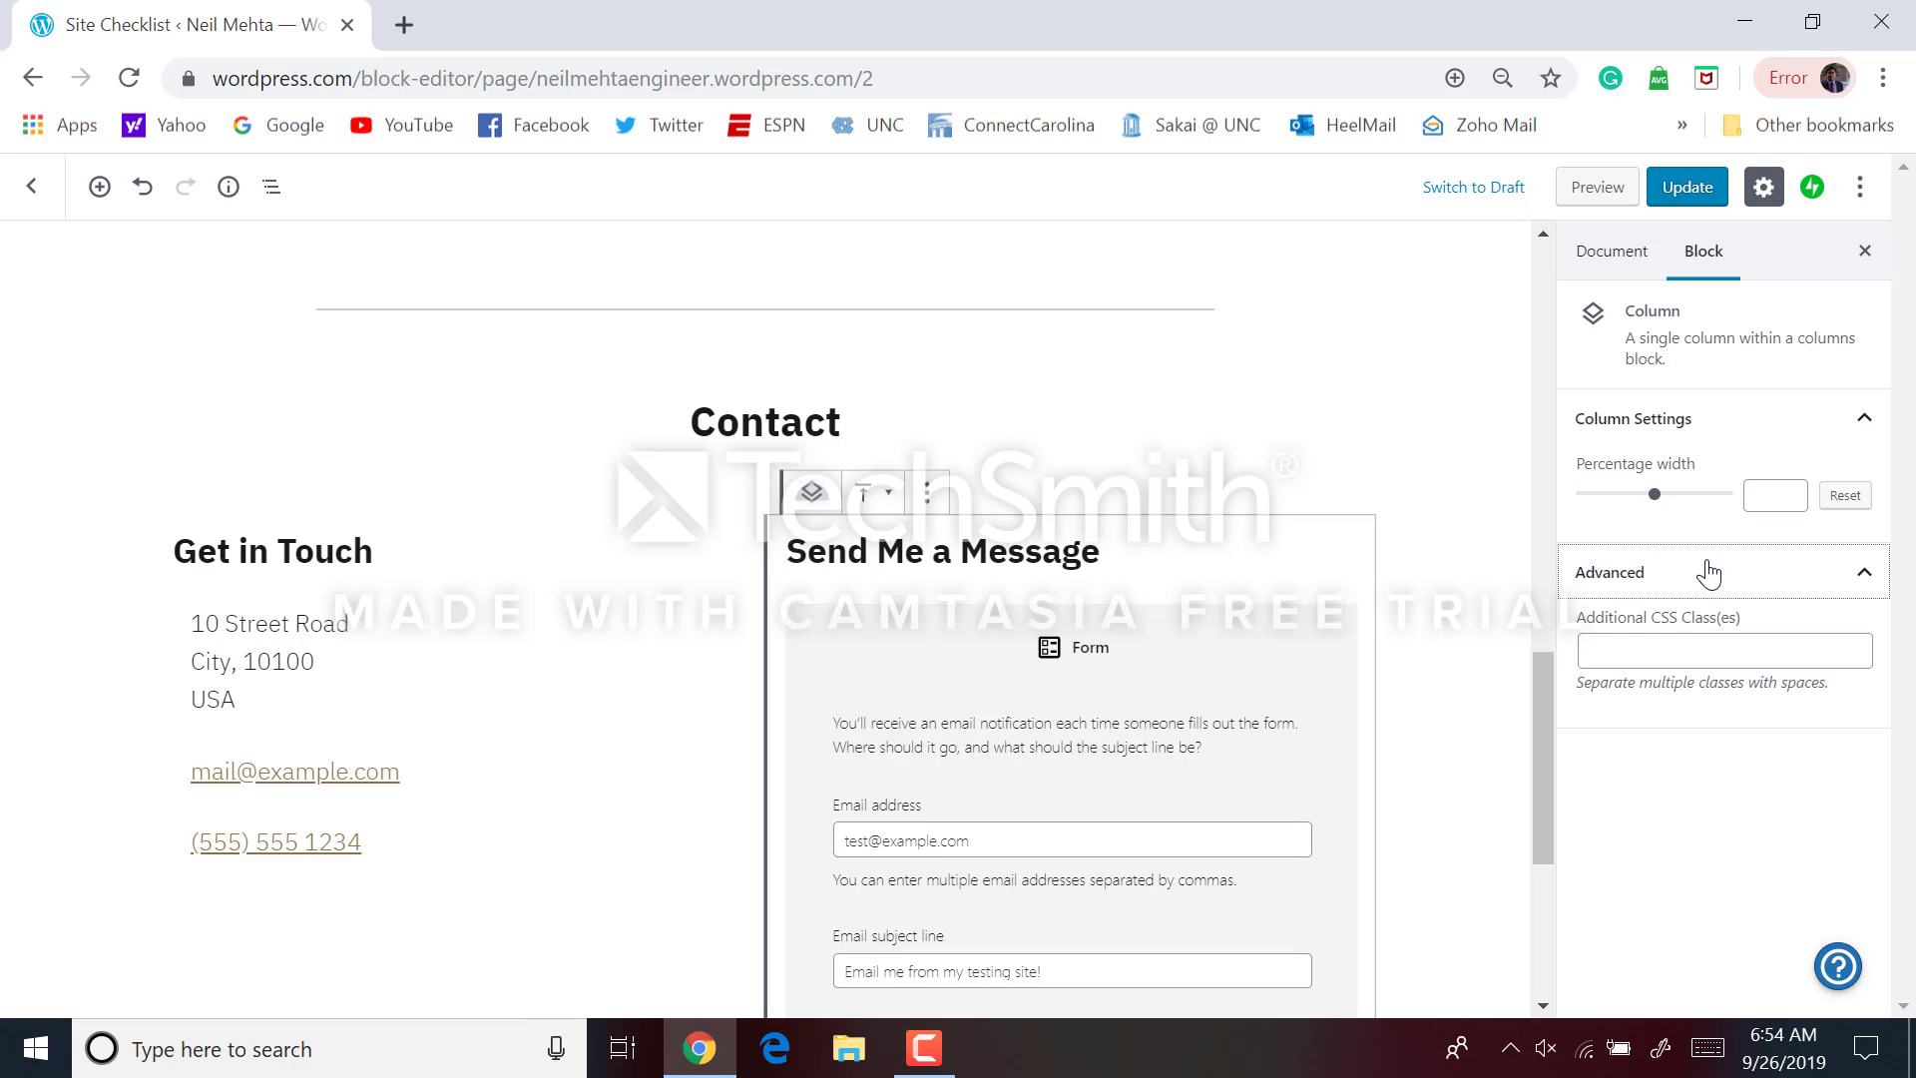
right_click(1275, 672)
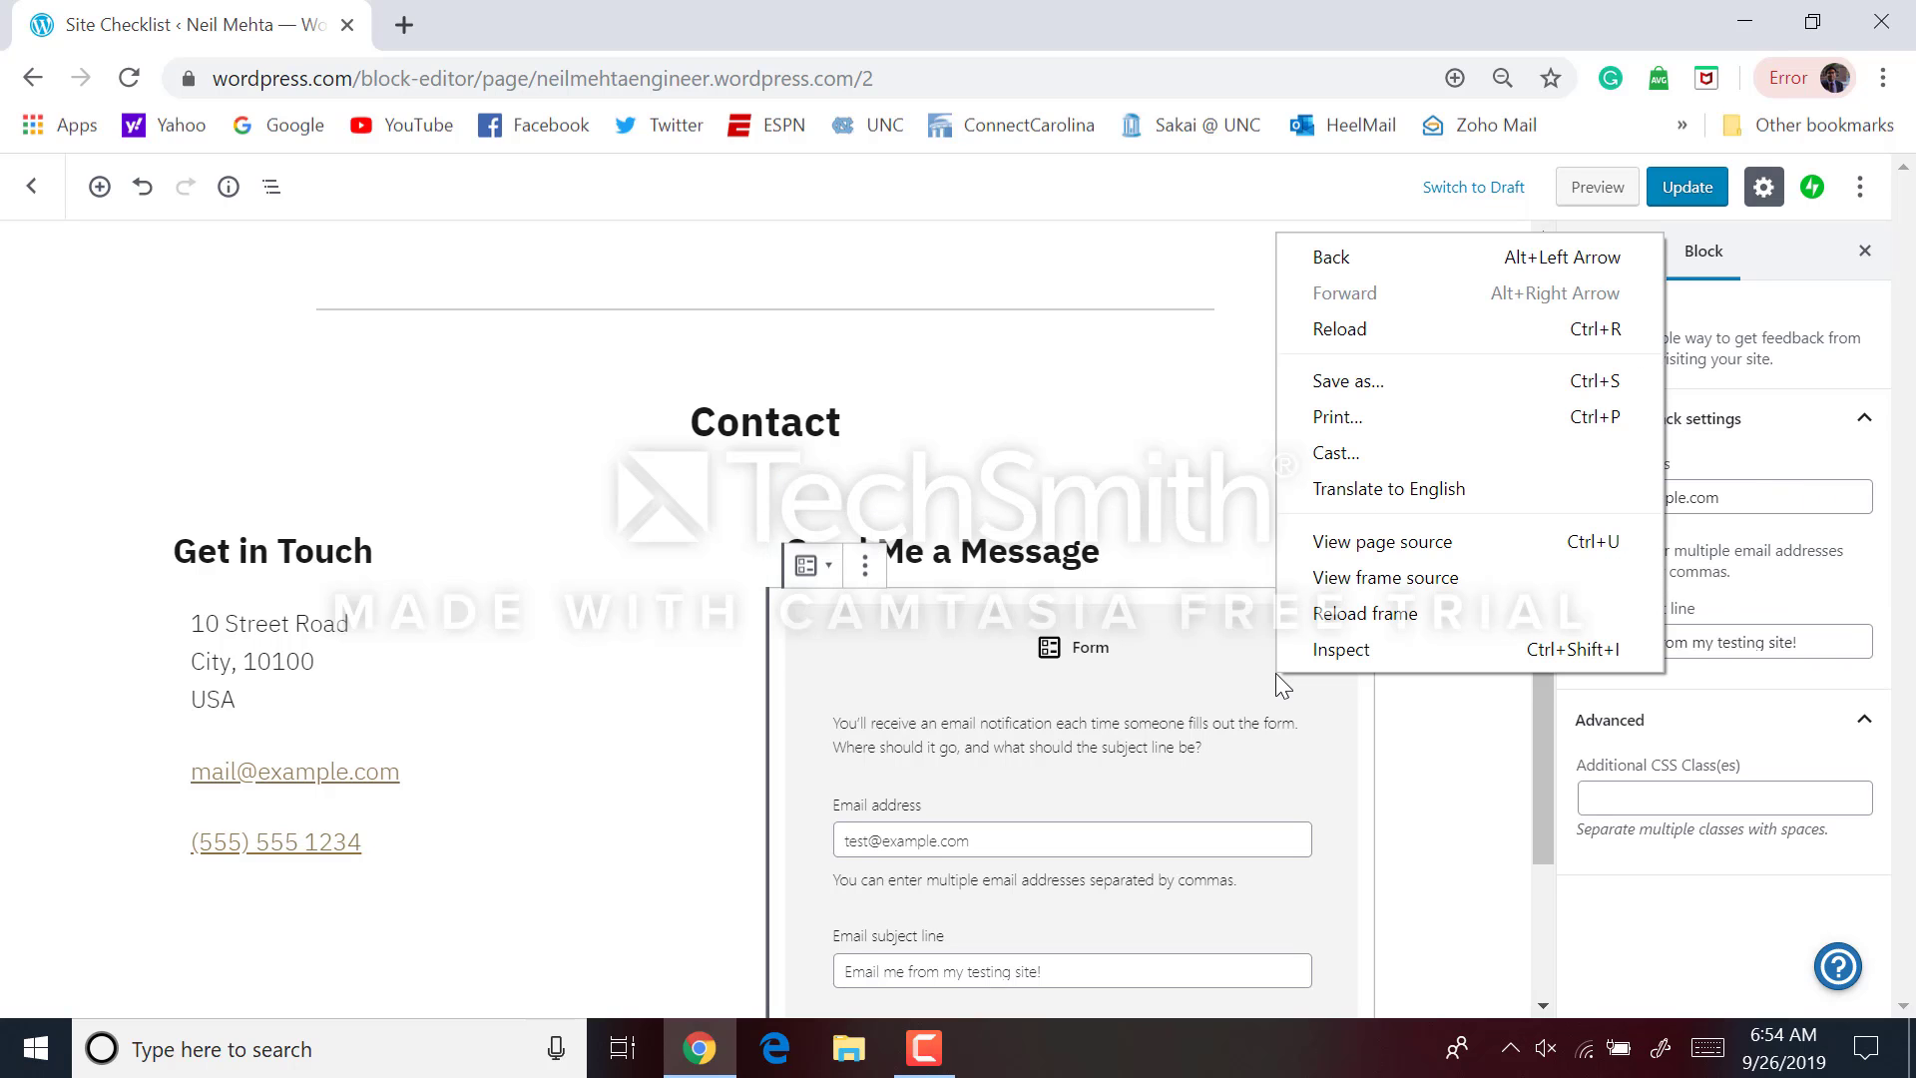
left_click(1165, 557)
right_click(1169, 561)
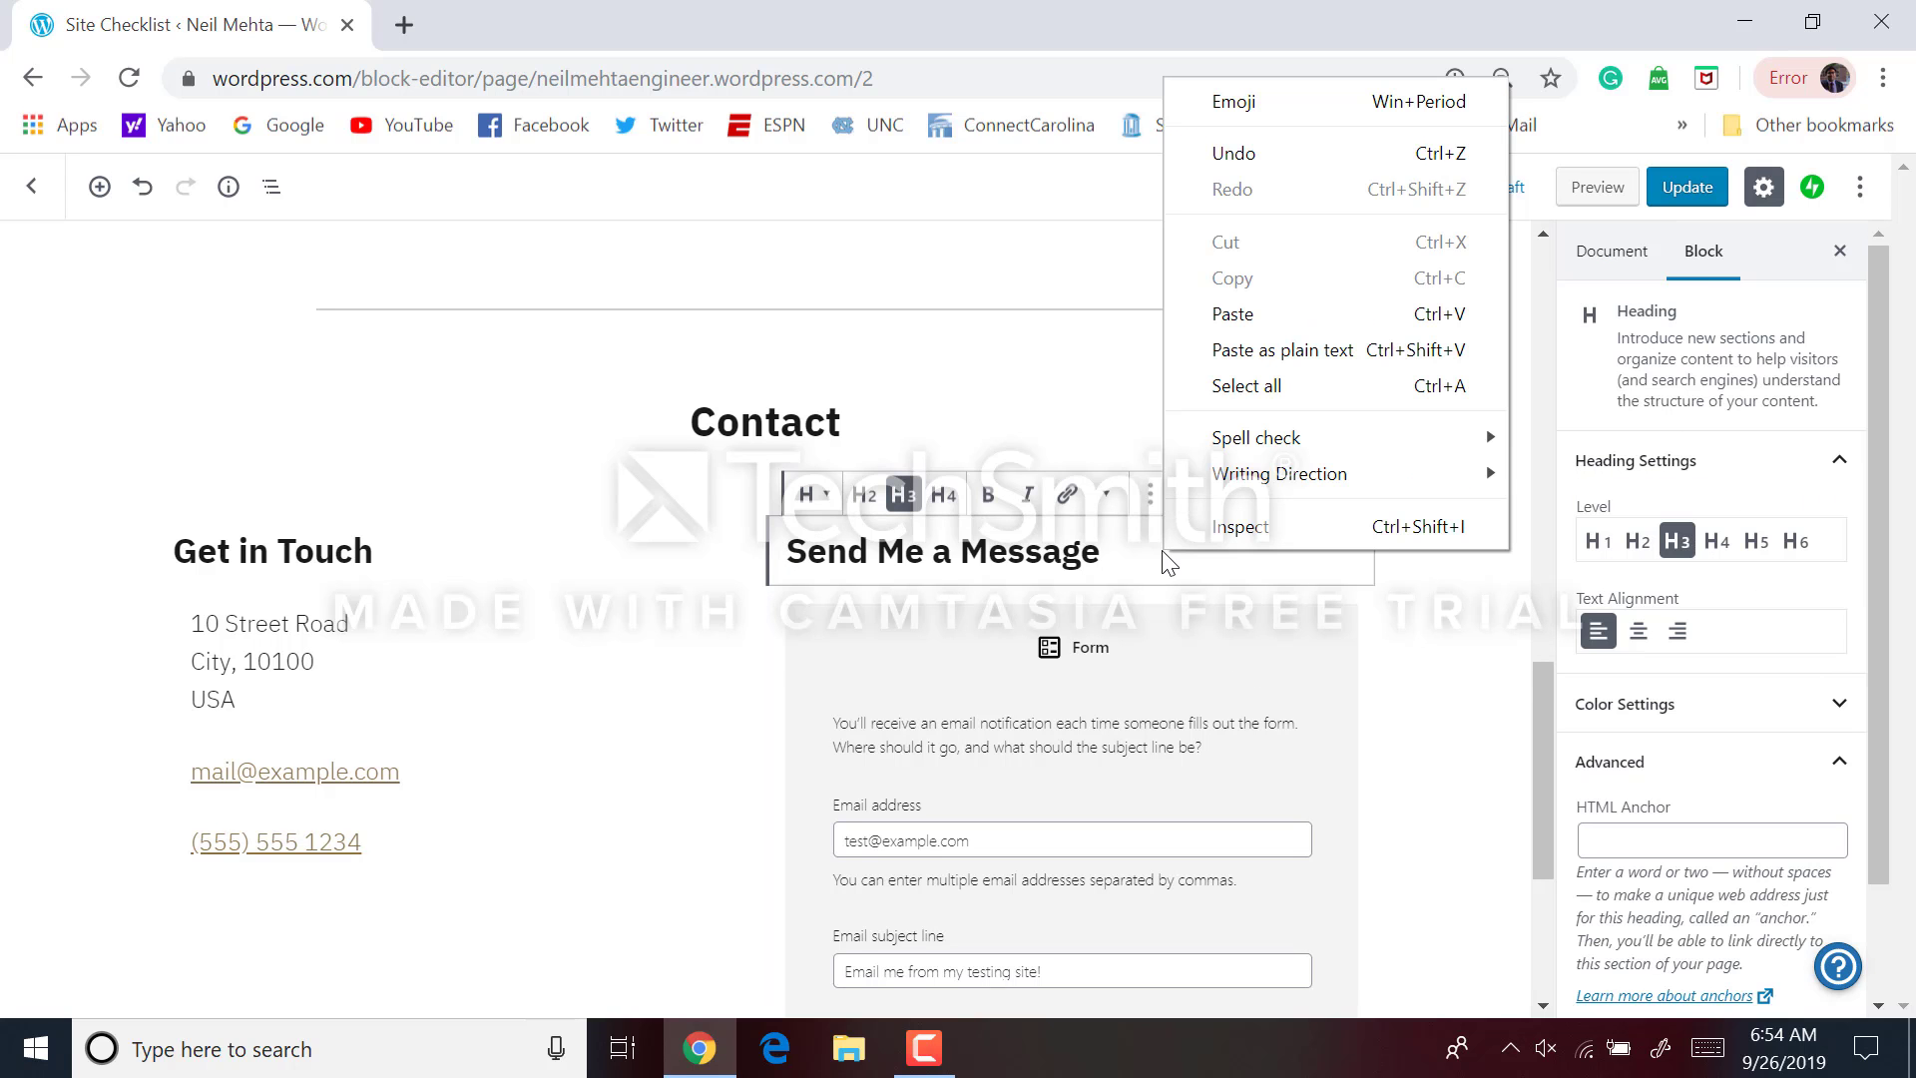
left_click(1147, 598)
left_click(1140, 614)
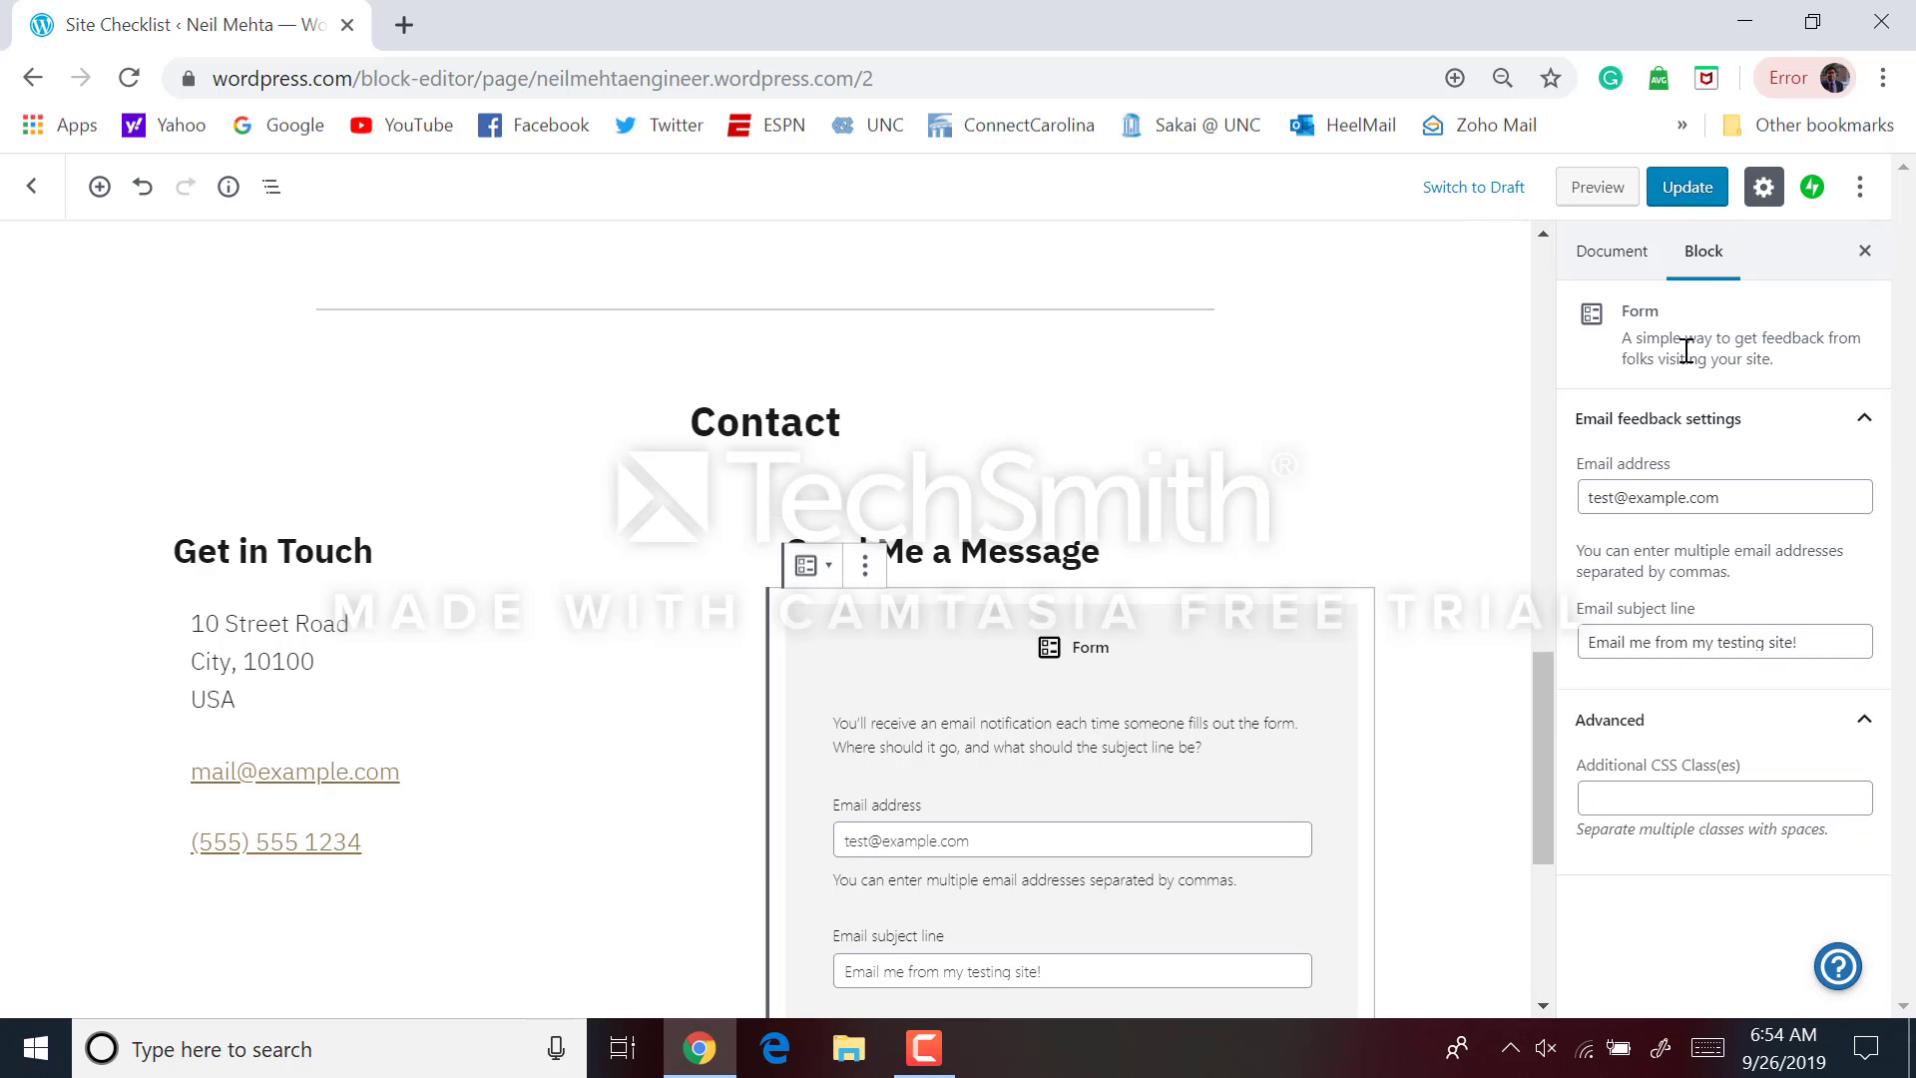
Delete the message form block from the Contact section's right column
scroll(1359, 695, "down", 5)
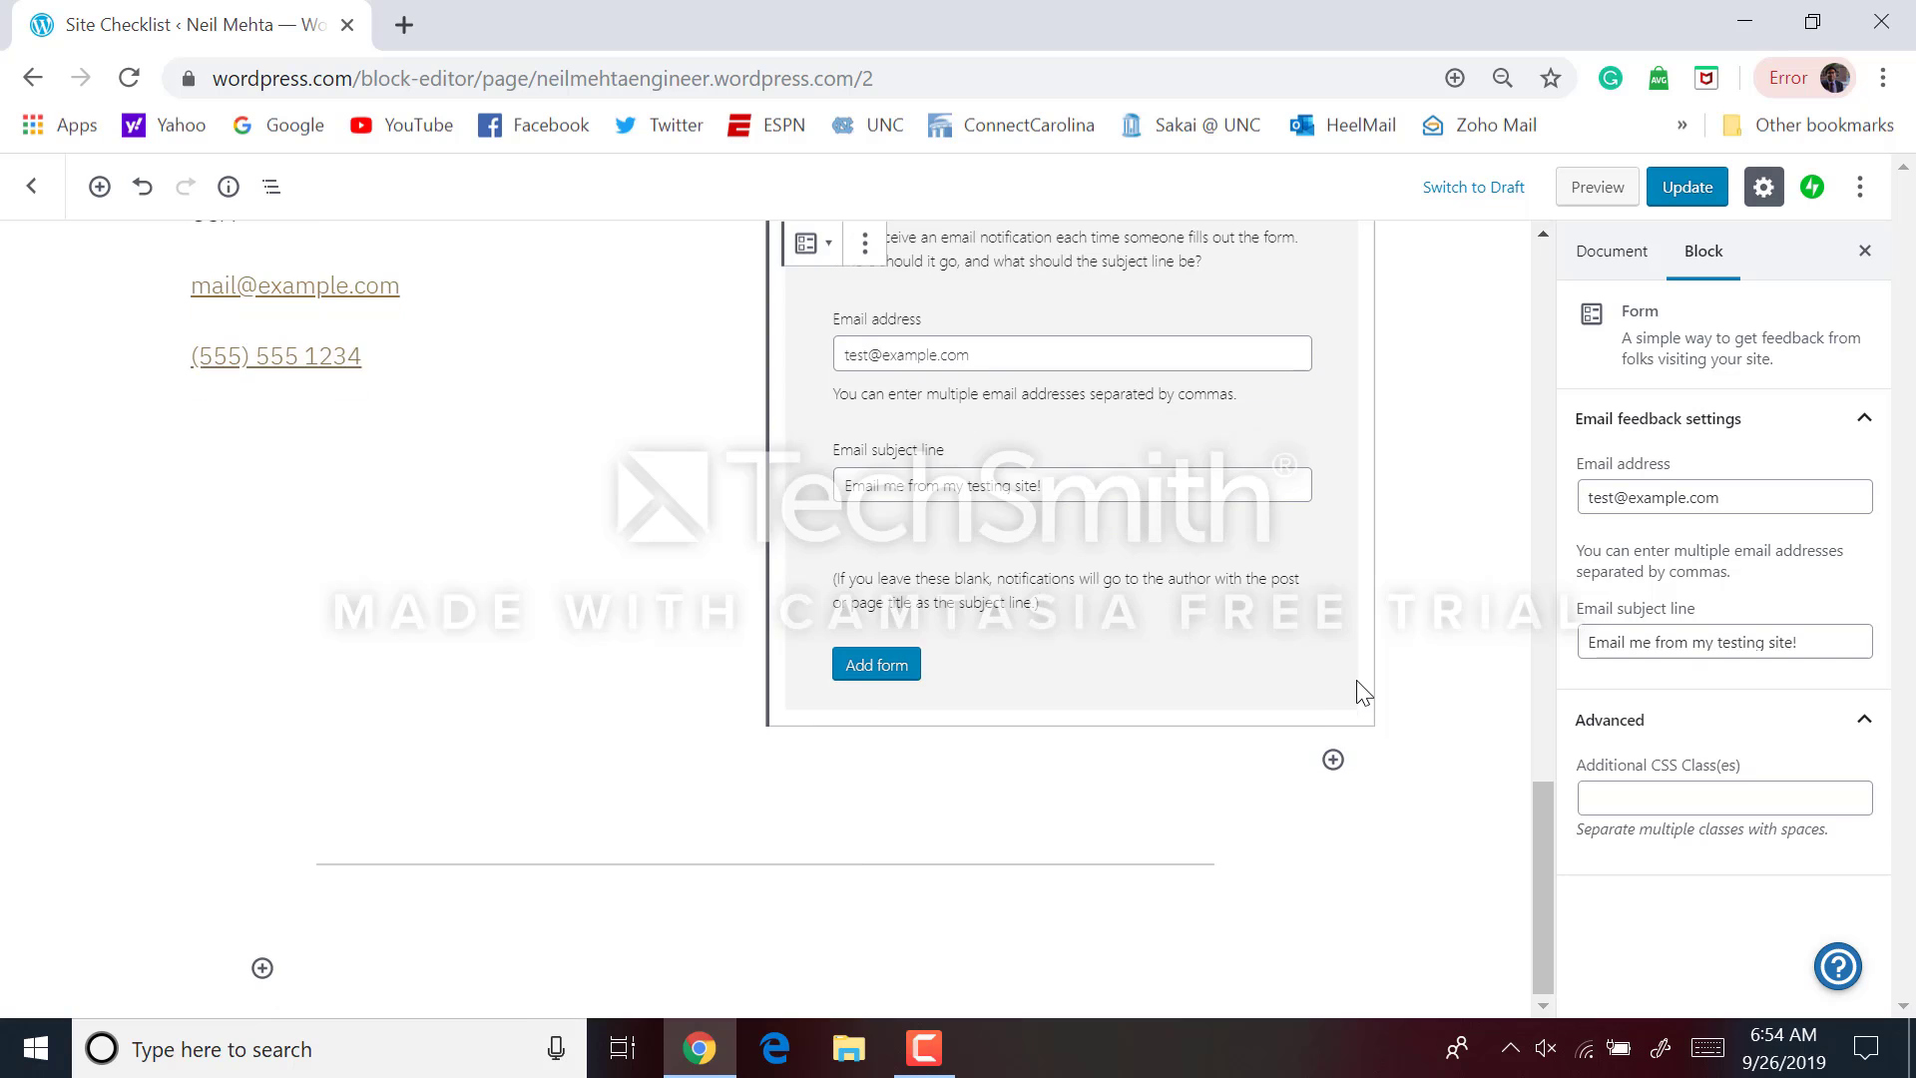
left_click(1239, 750)
left_click(1080, 650)
scroll(1082, 650, "up", 1)
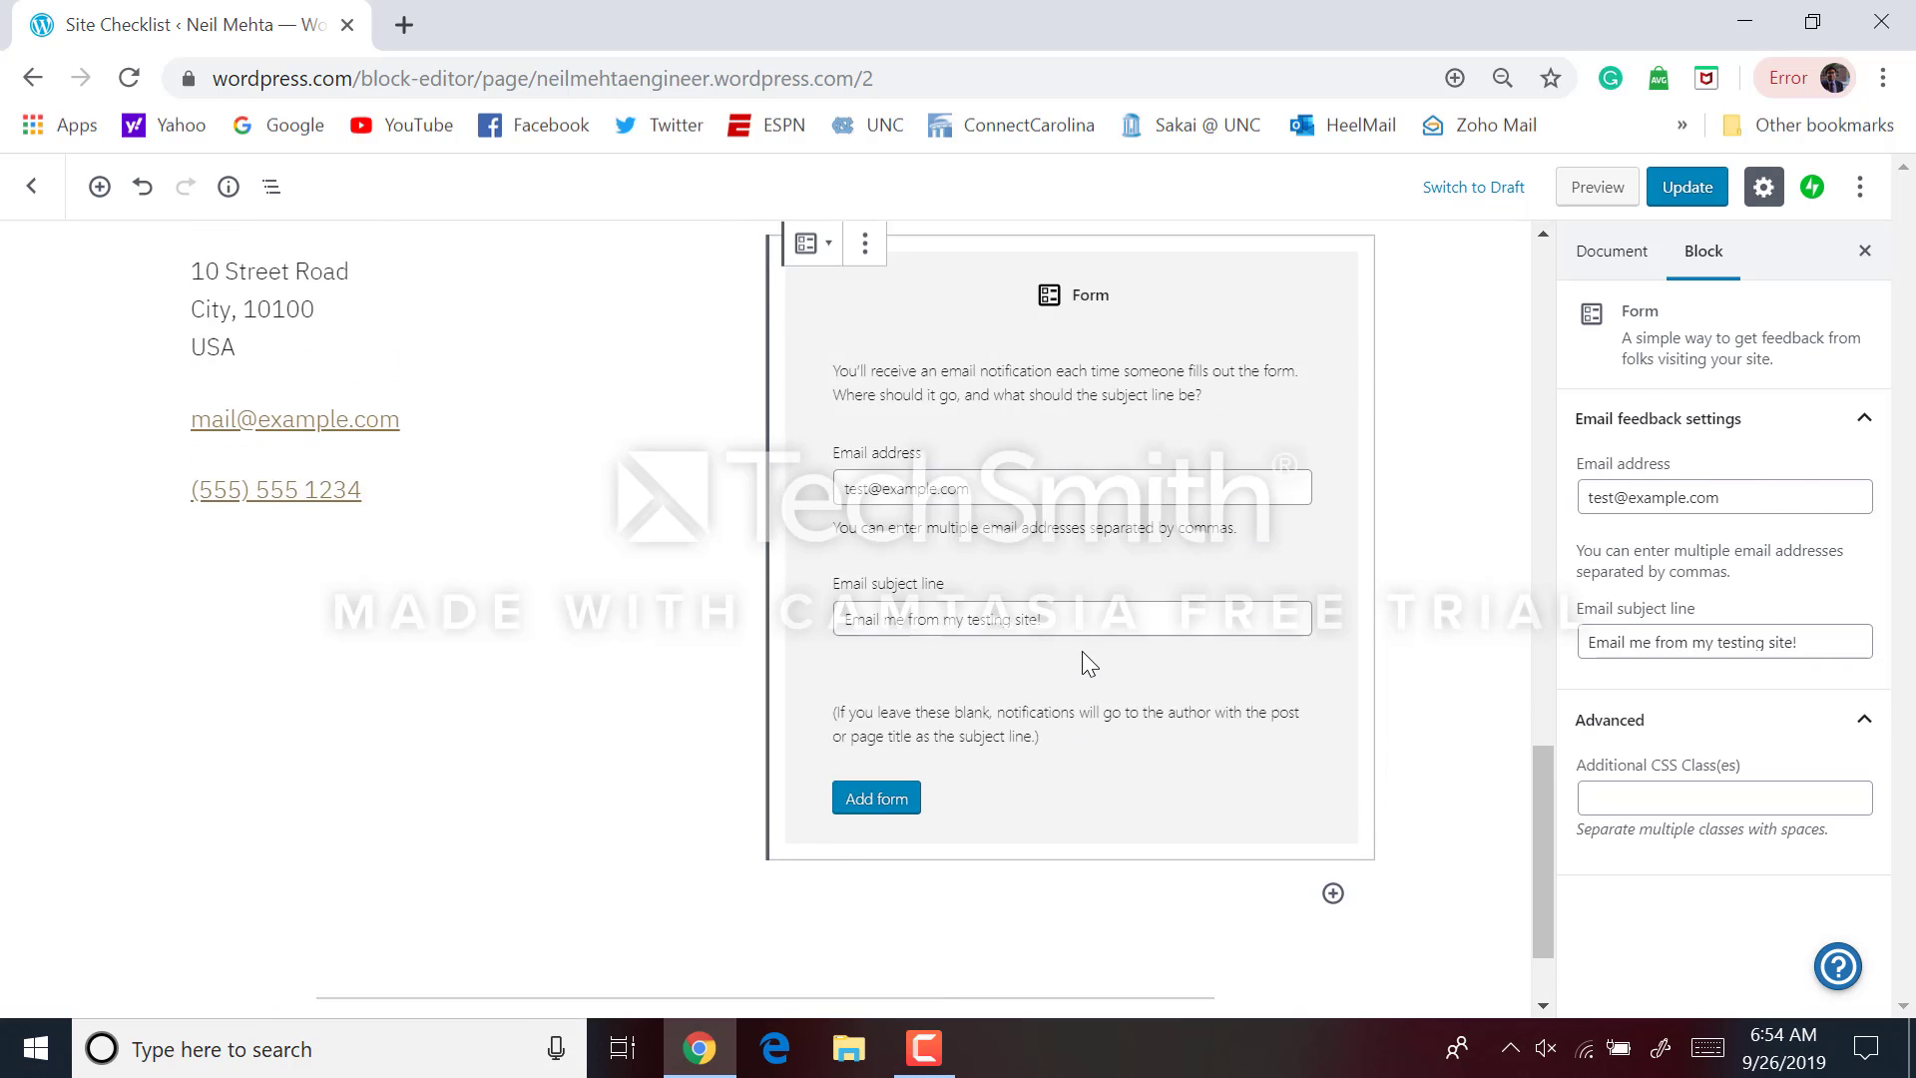
scroll(1082, 651, "up", 1)
left_click(866, 378)
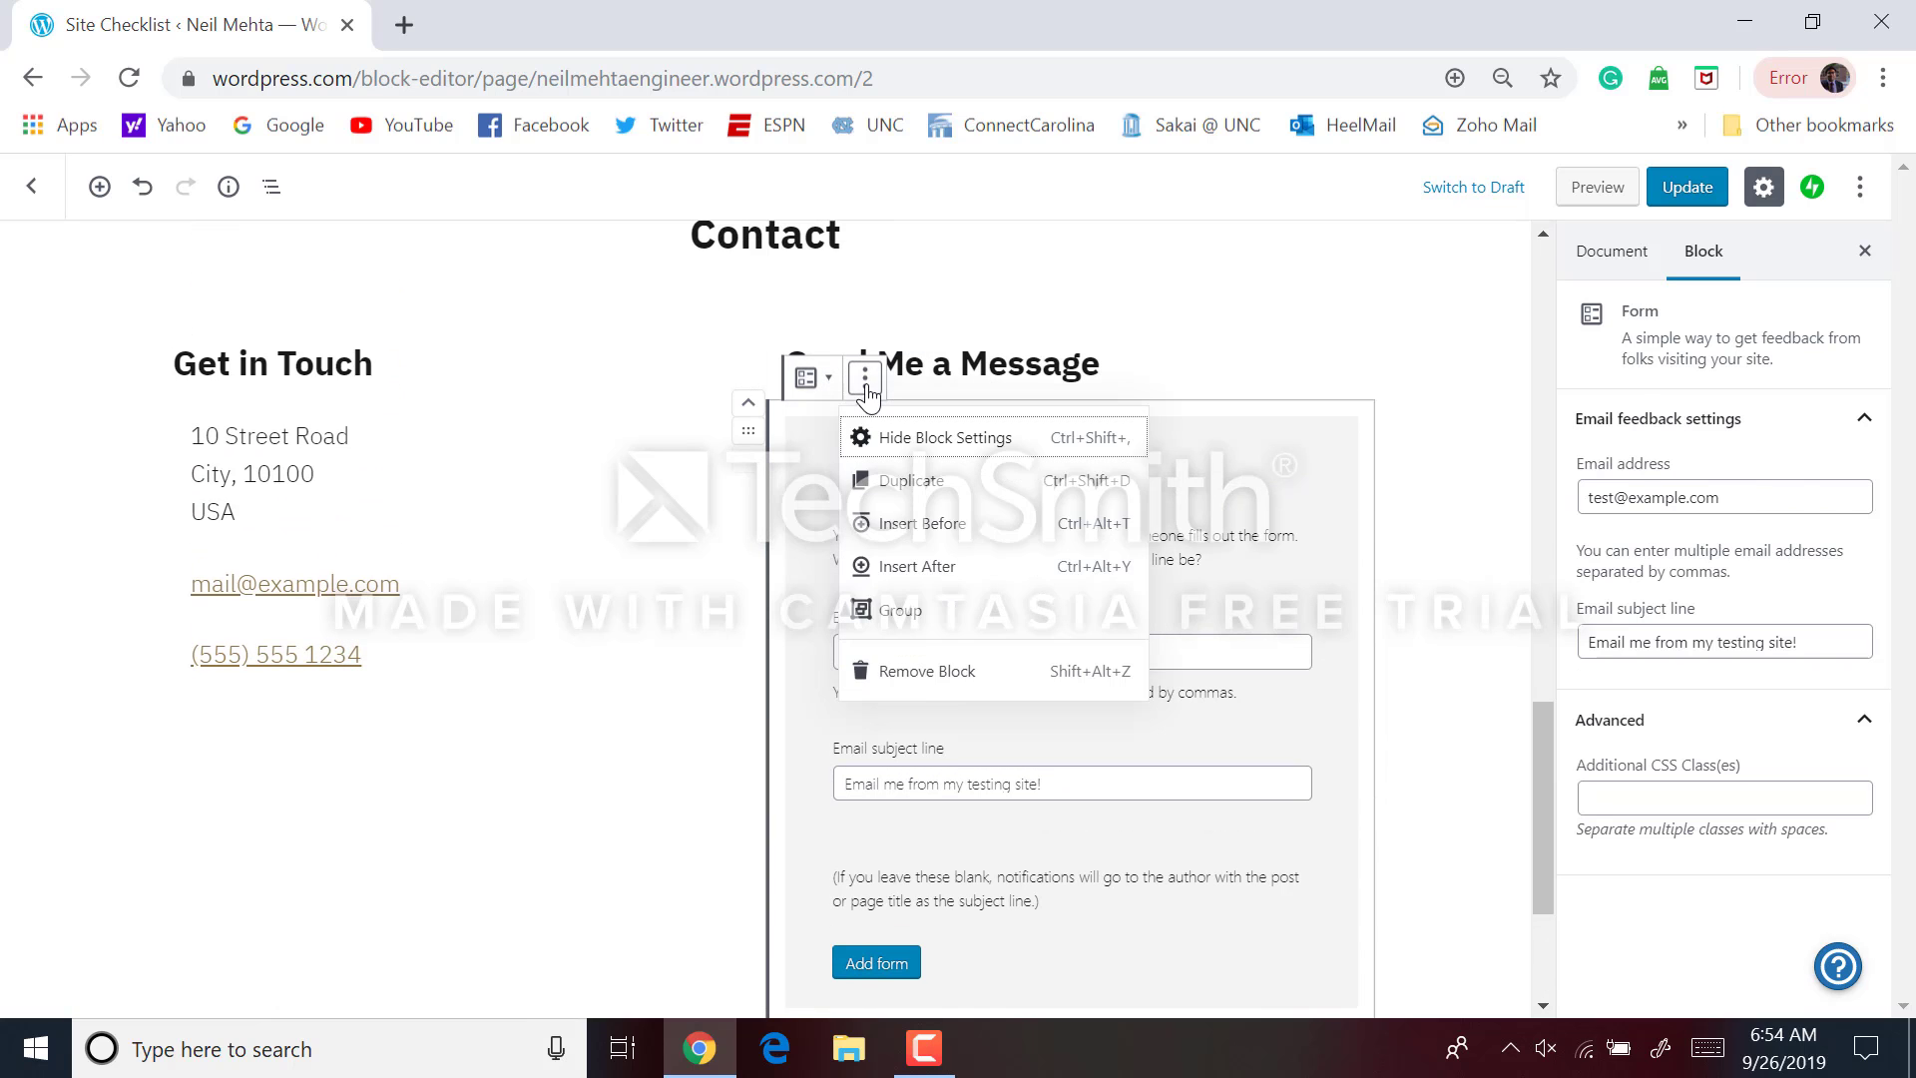
left_click(910, 673)
Delete the Send Me a Message heading
scroll(910, 685, "up", 1)
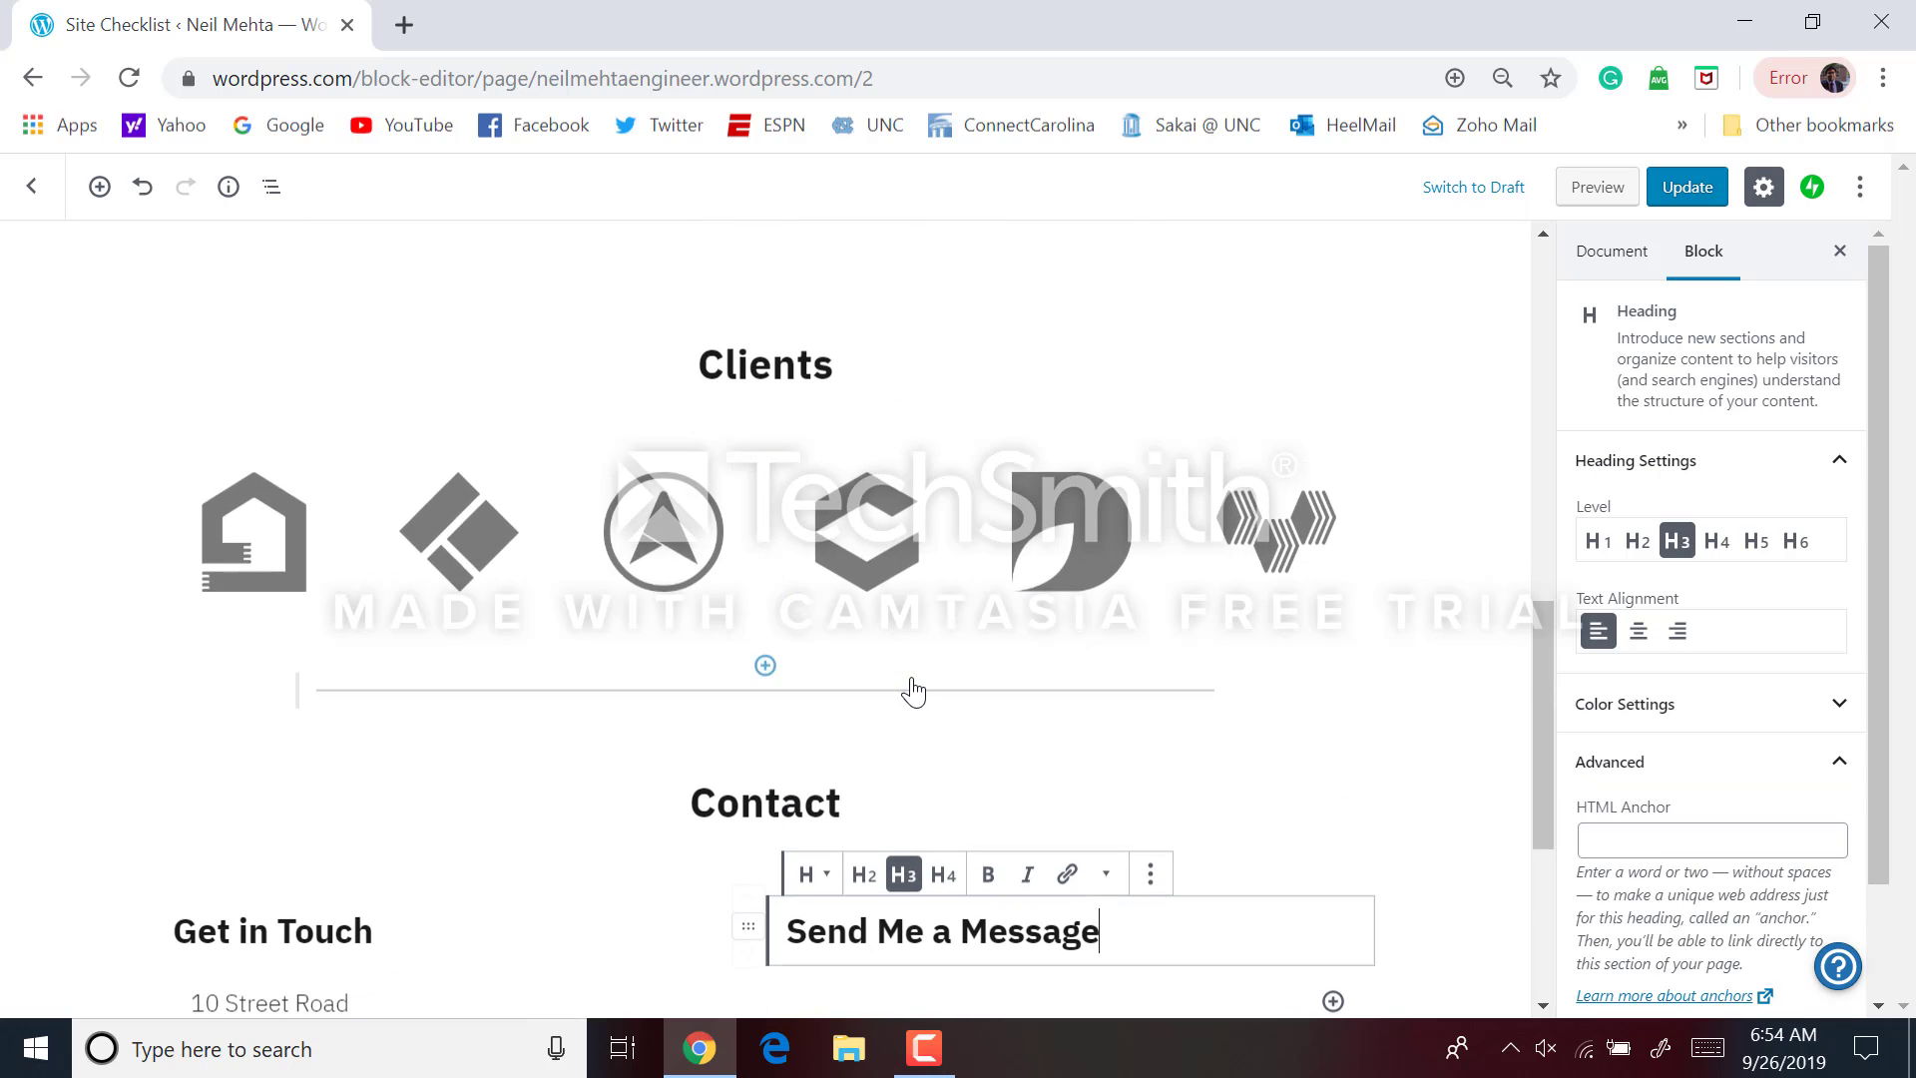
scroll(913, 691, "down", 3)
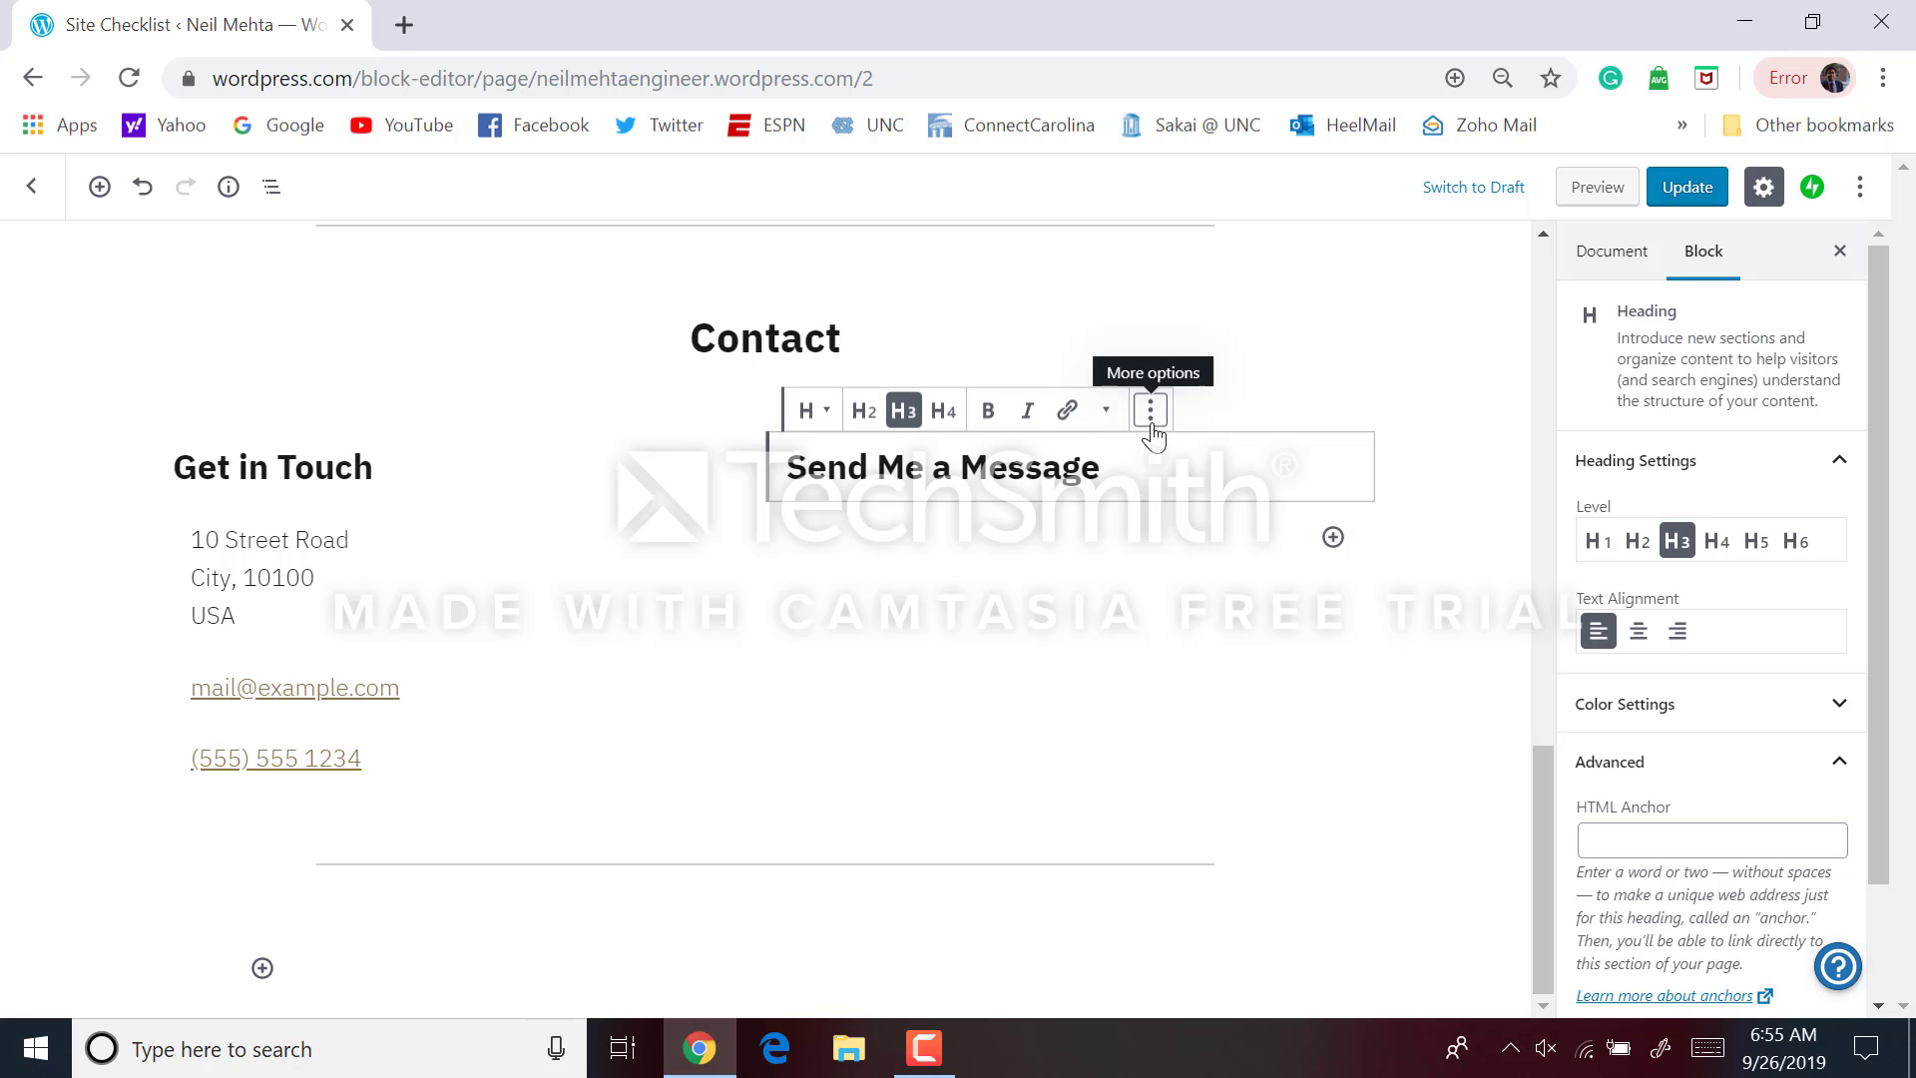
left_click(1150, 413)
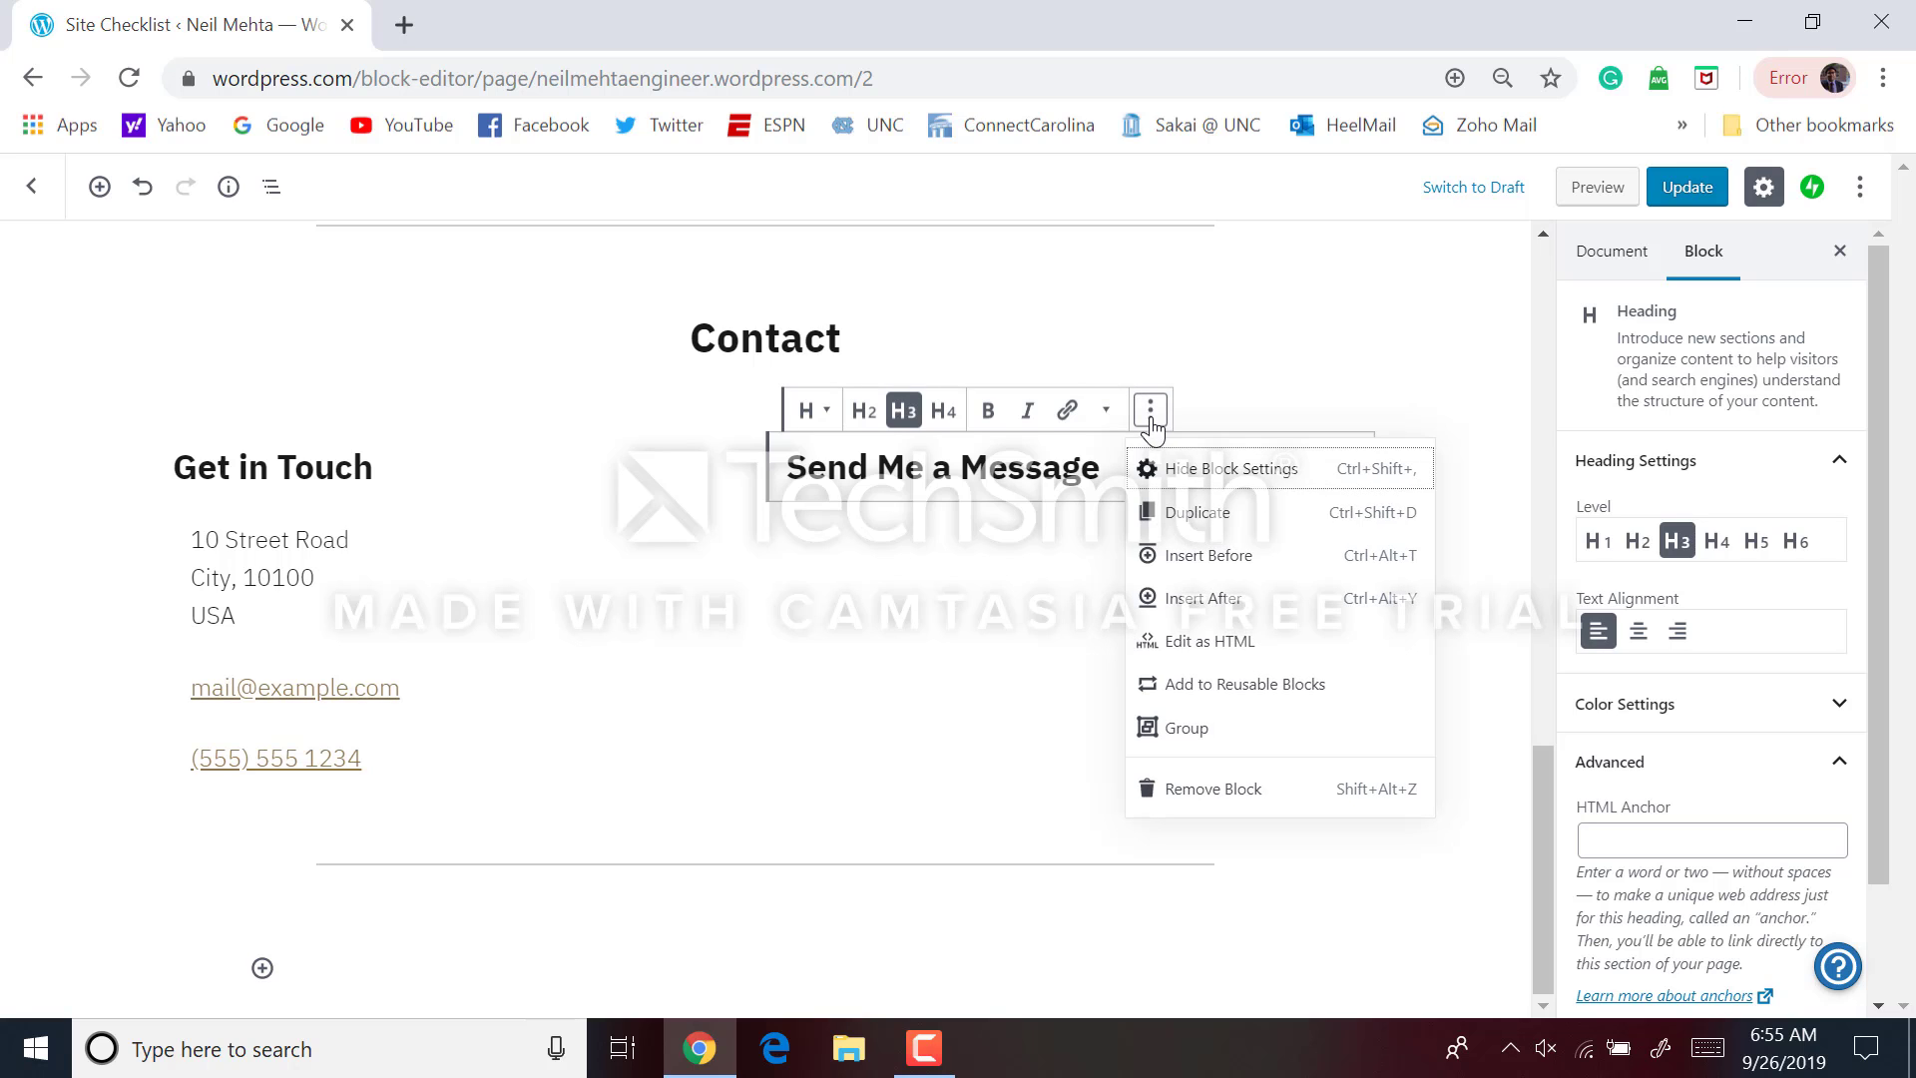
left_click(1244, 791)
Remove the Send Me a Message heading and hide the Block Settings panel
left_click(981, 514)
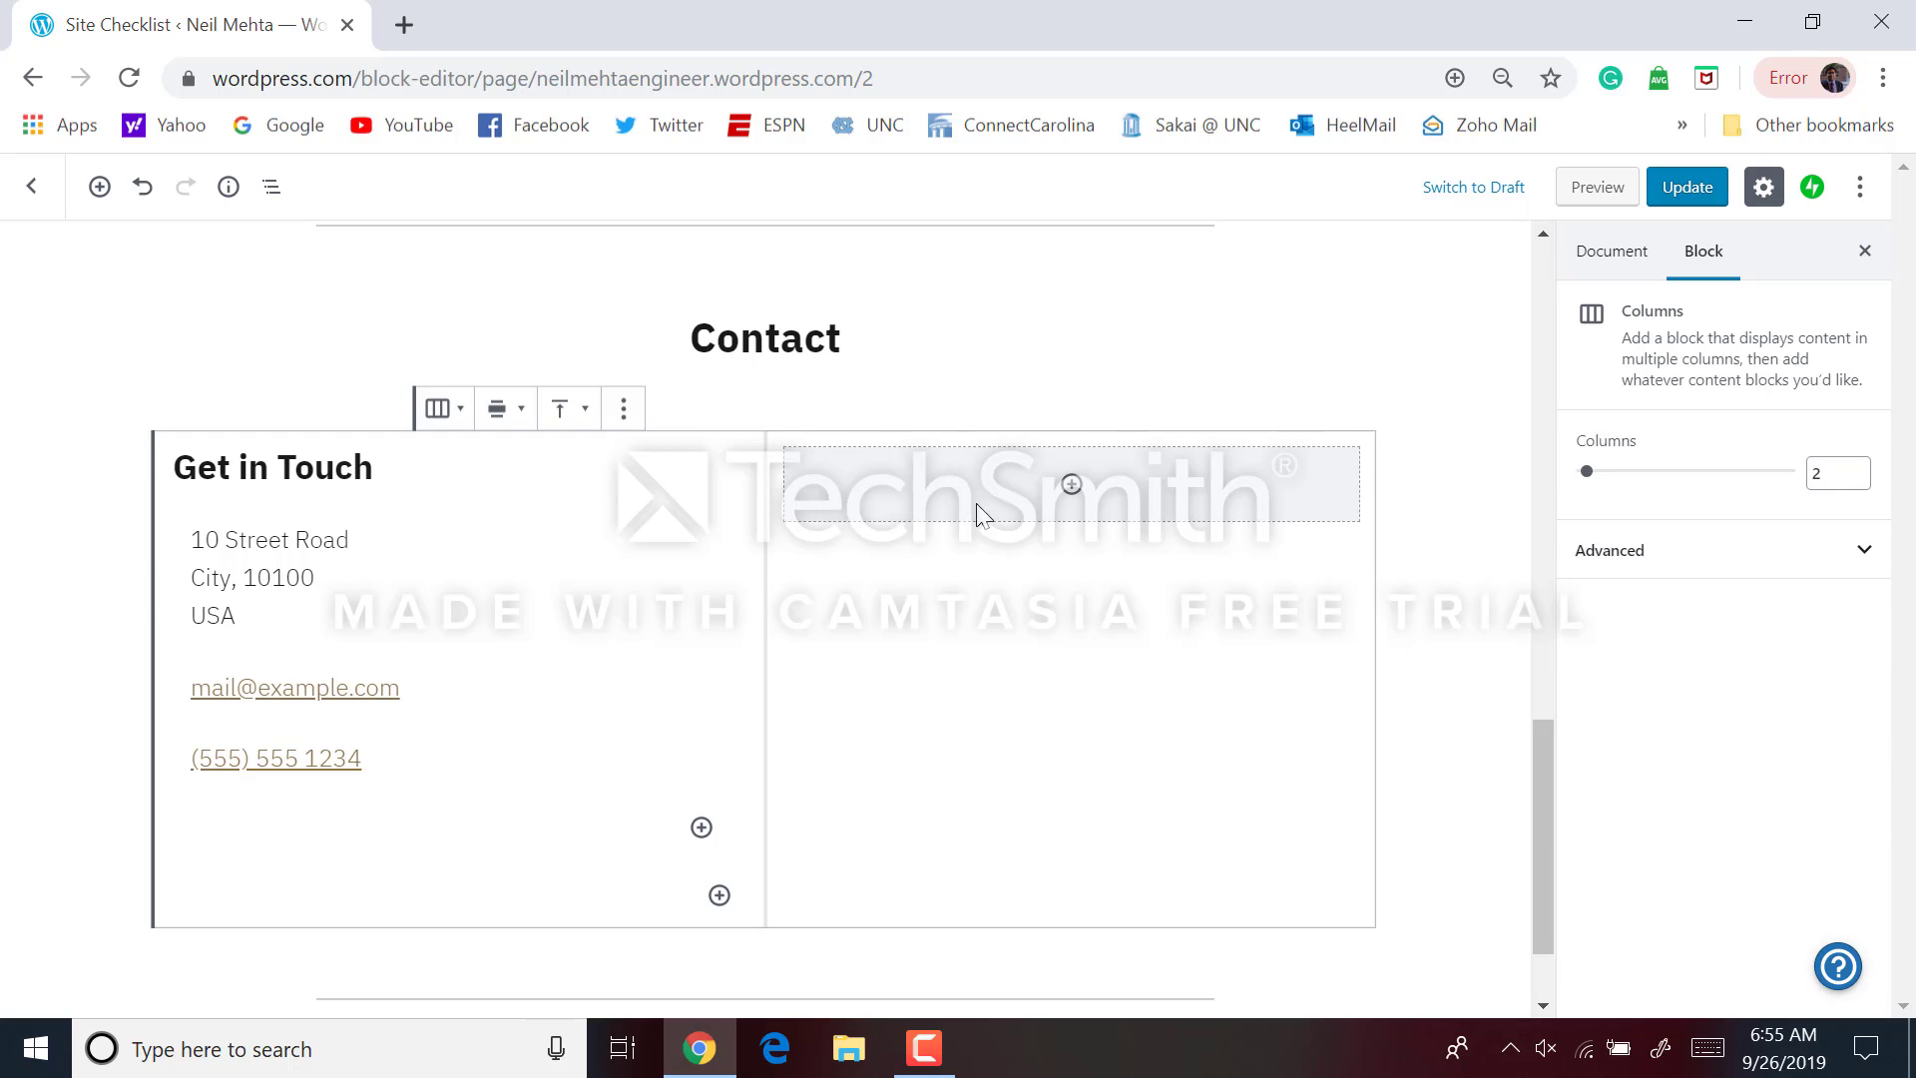
left_click(974, 519)
left_click(927, 408)
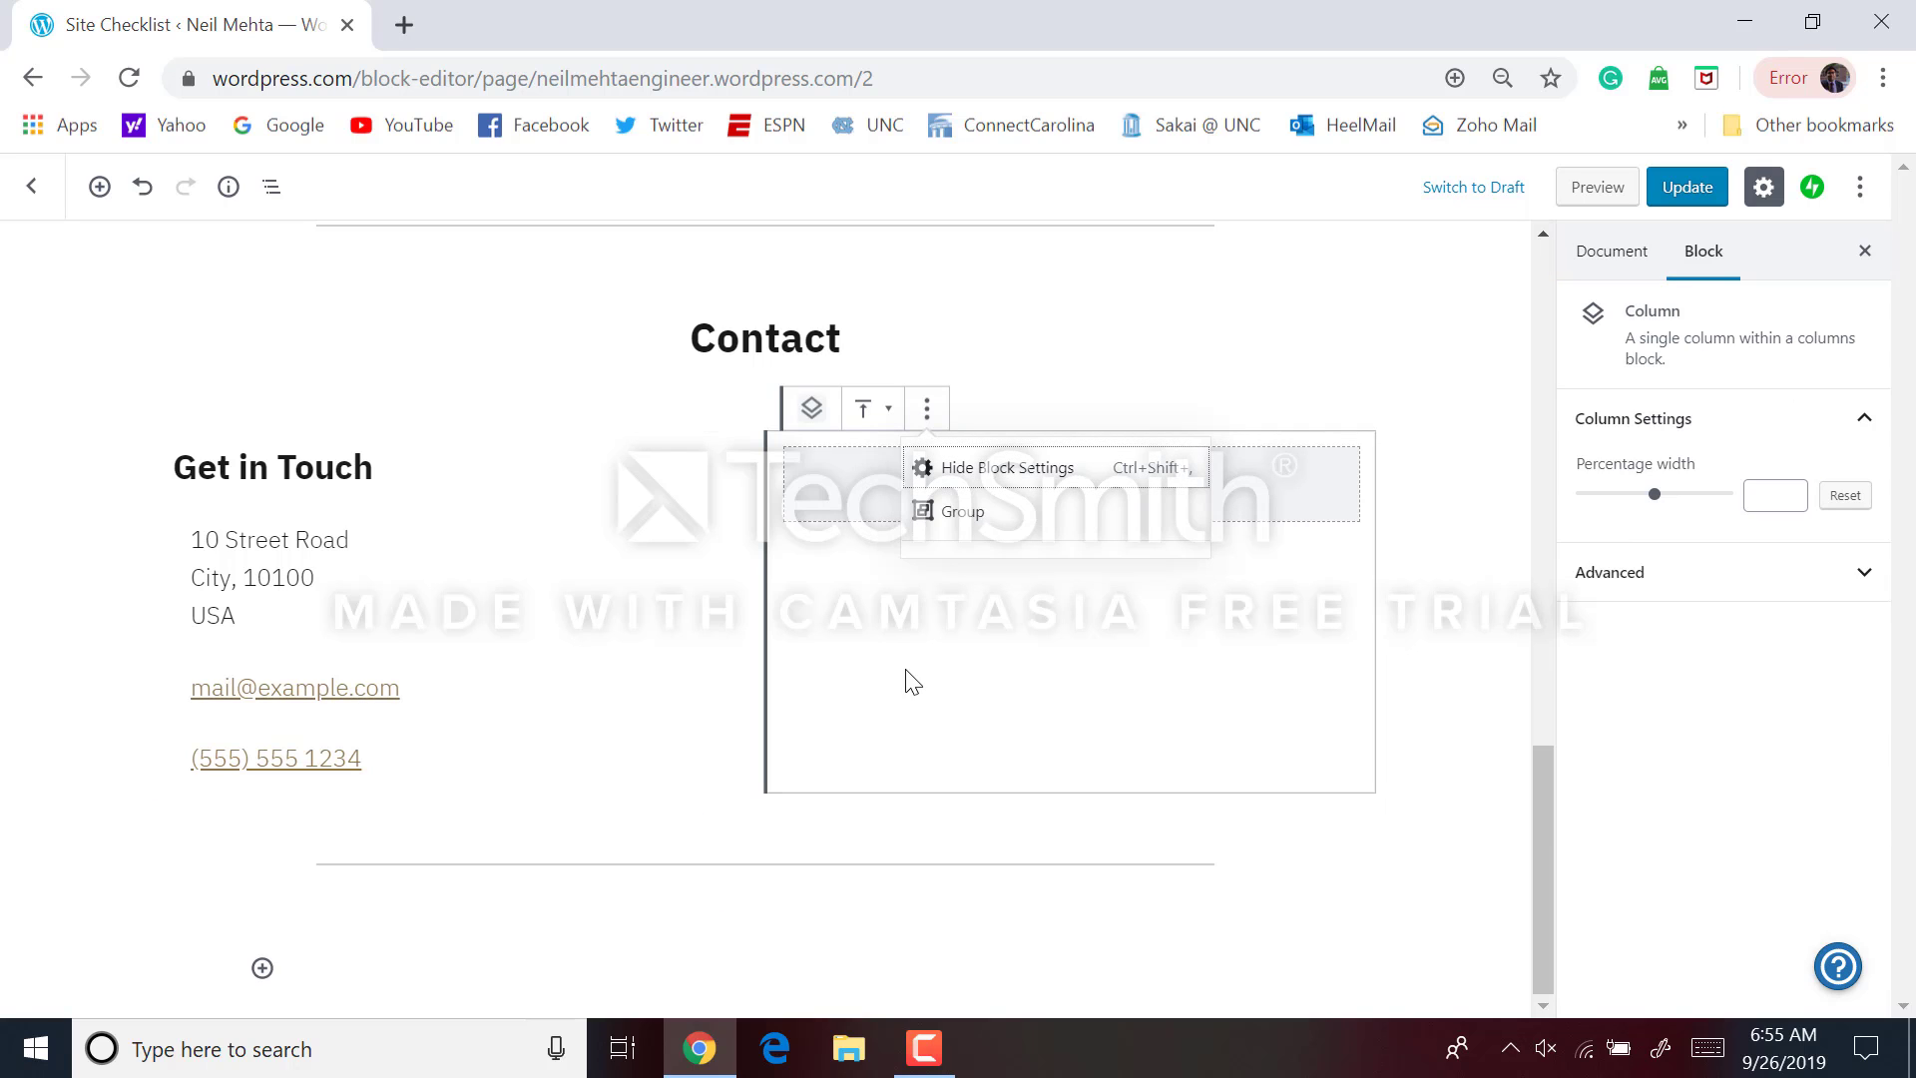
left_click(958, 517)
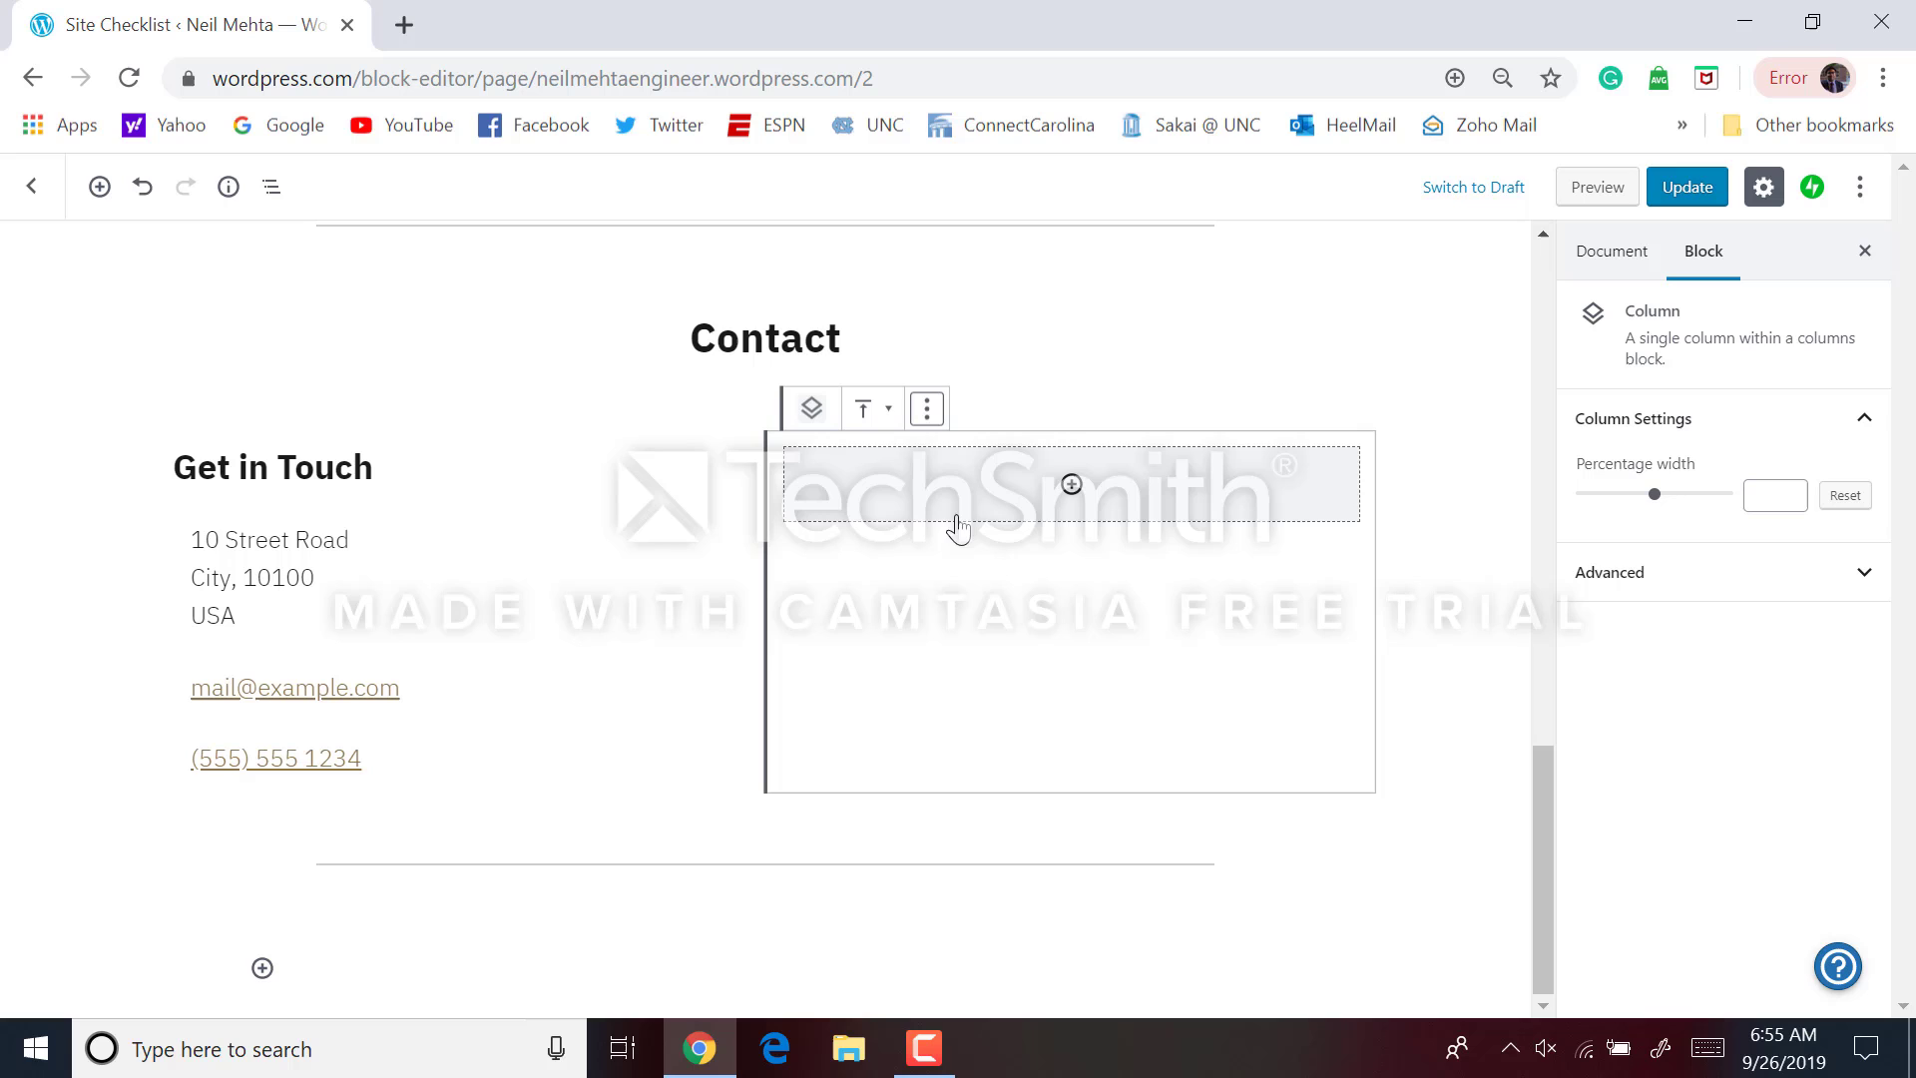
left_click(927, 408)
left_click(936, 465)
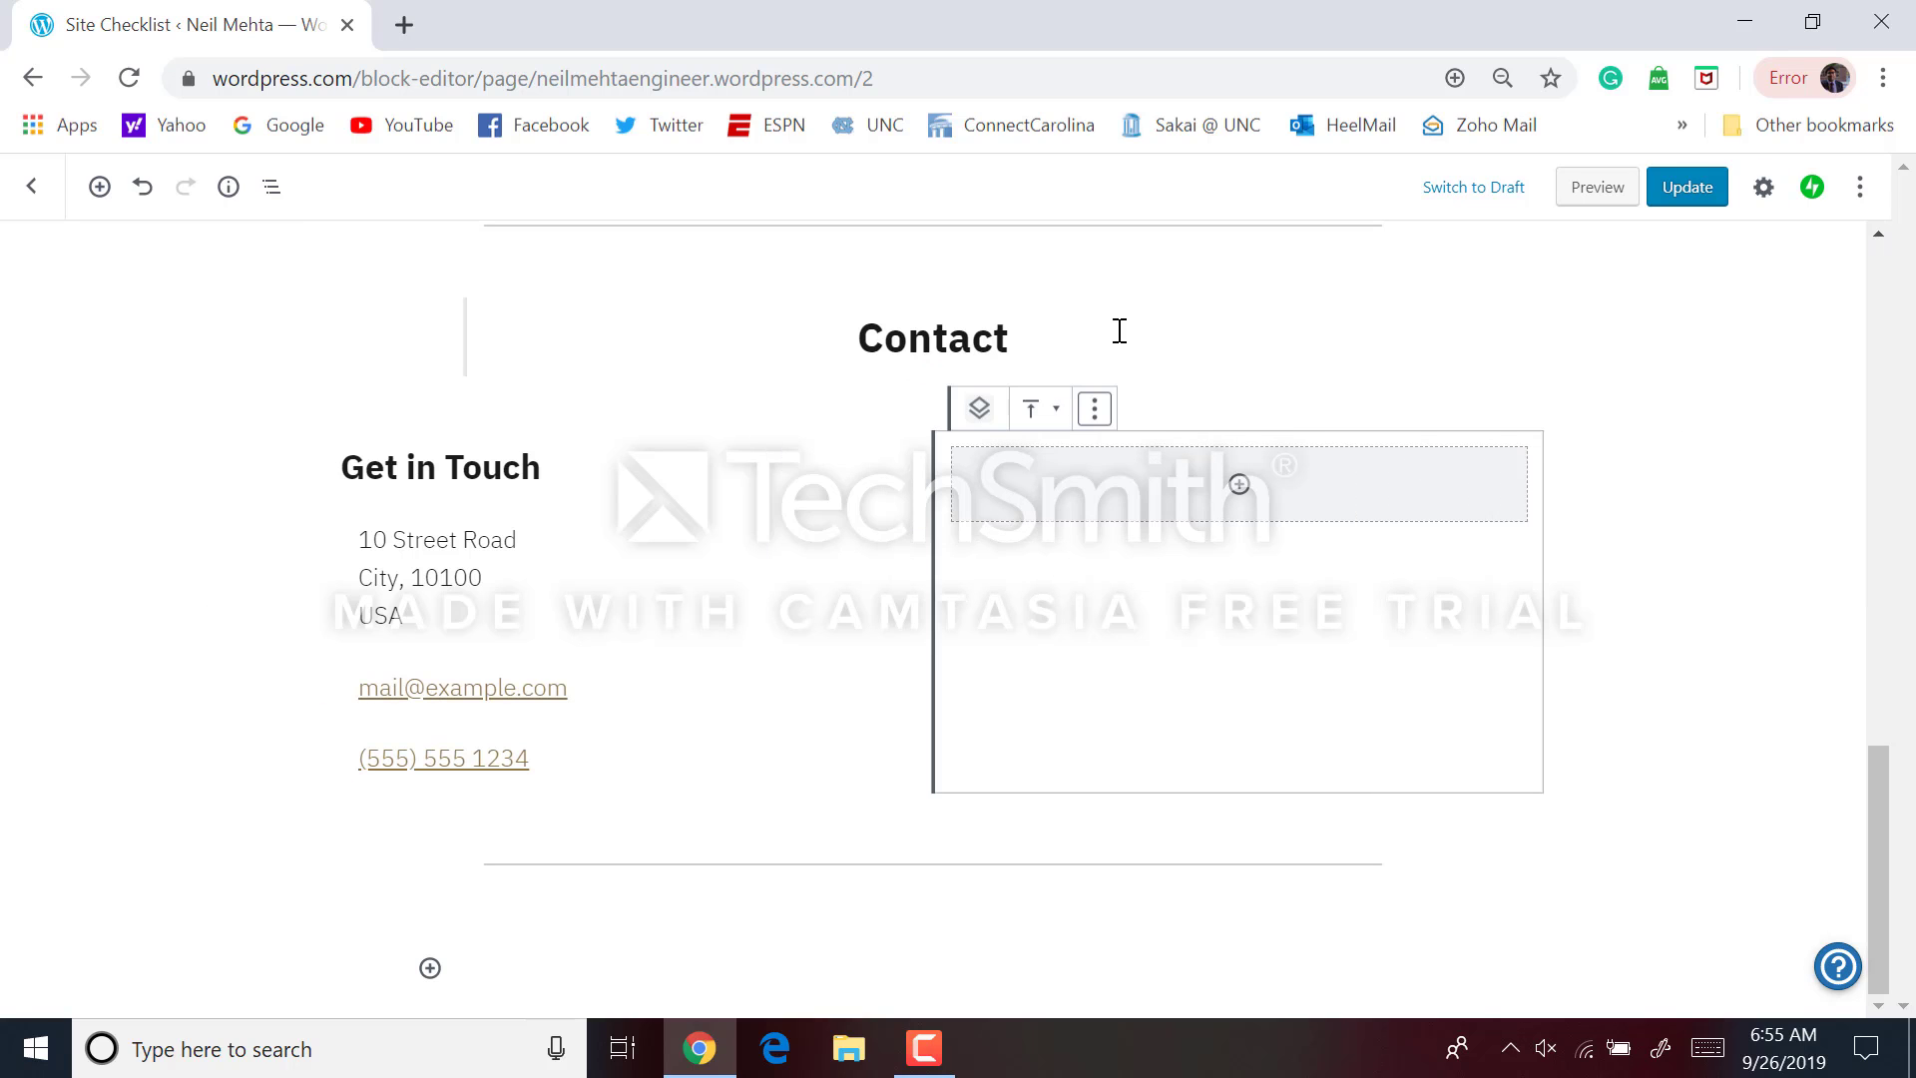
Inspect the Contact heading, spacer and two-column contact block selections
left_click(1120, 331)
left_click(760, 551)
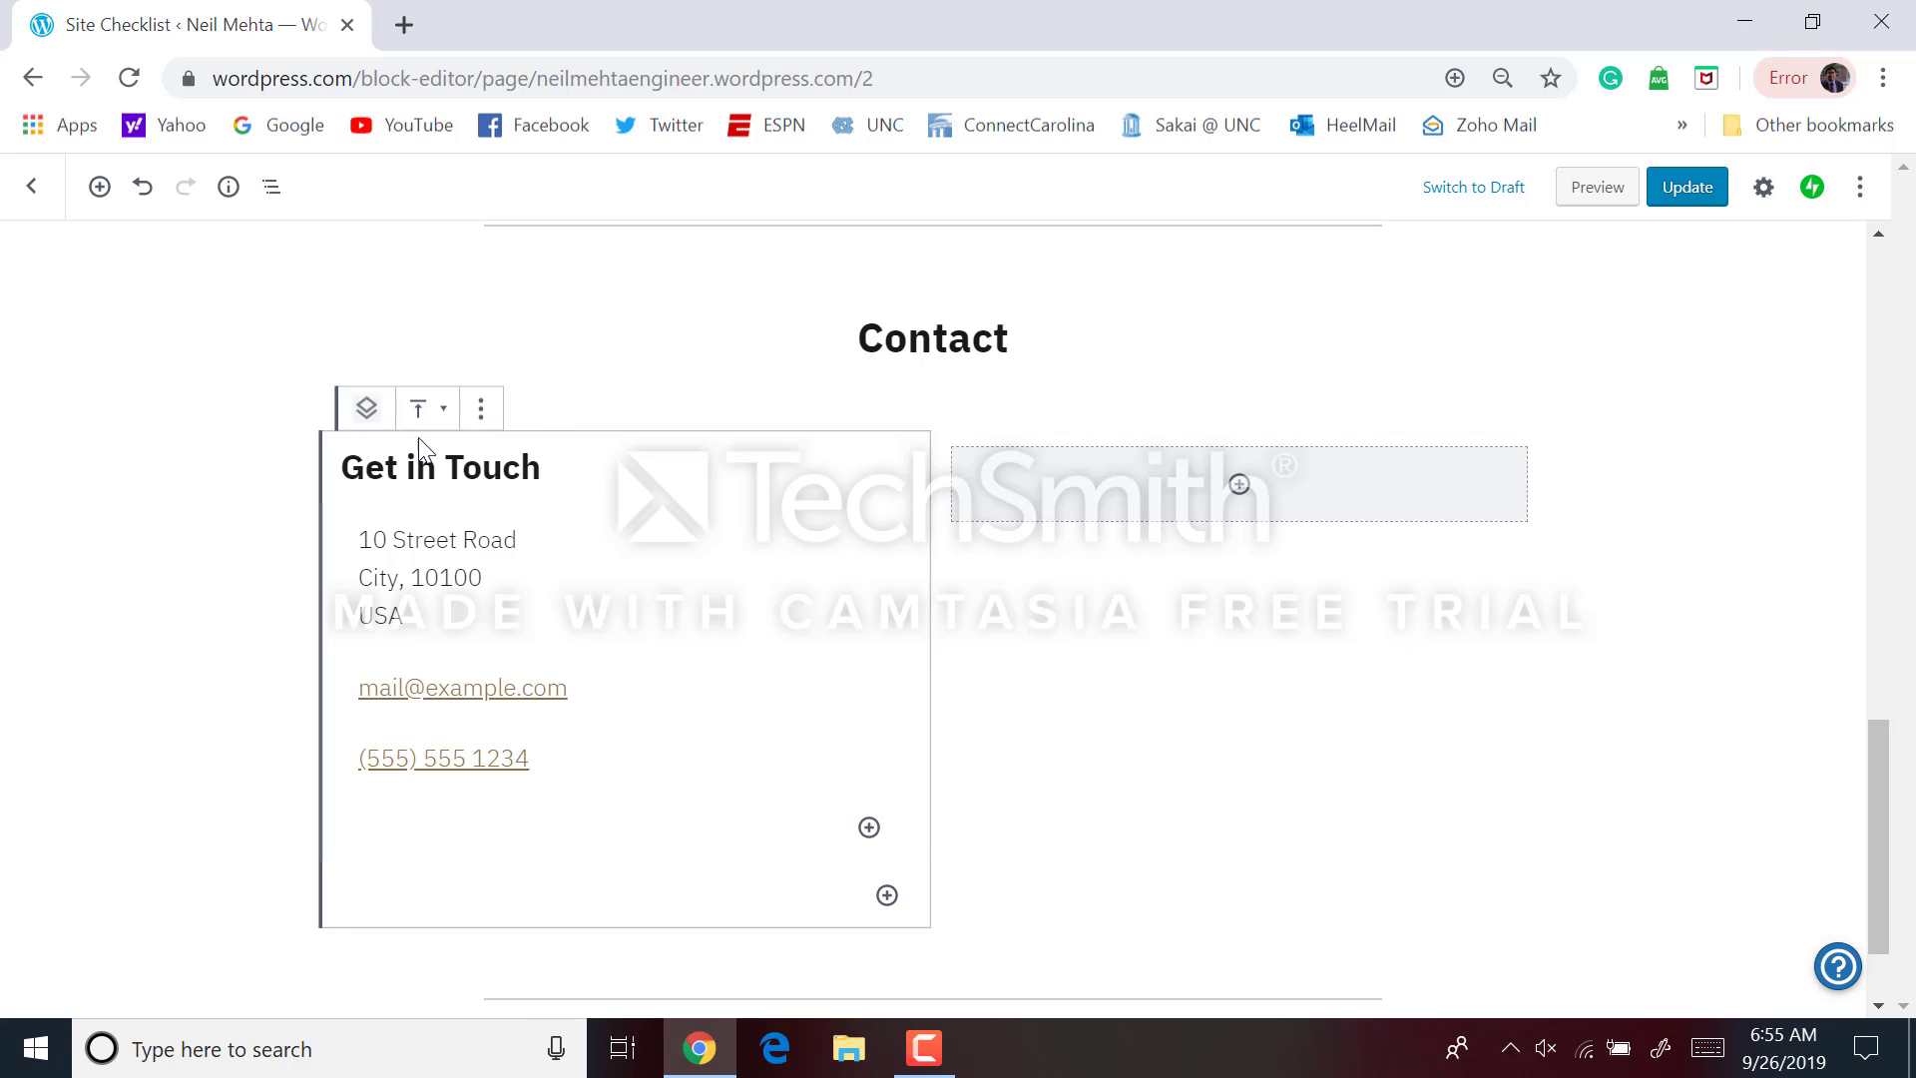
left_click(219, 504)
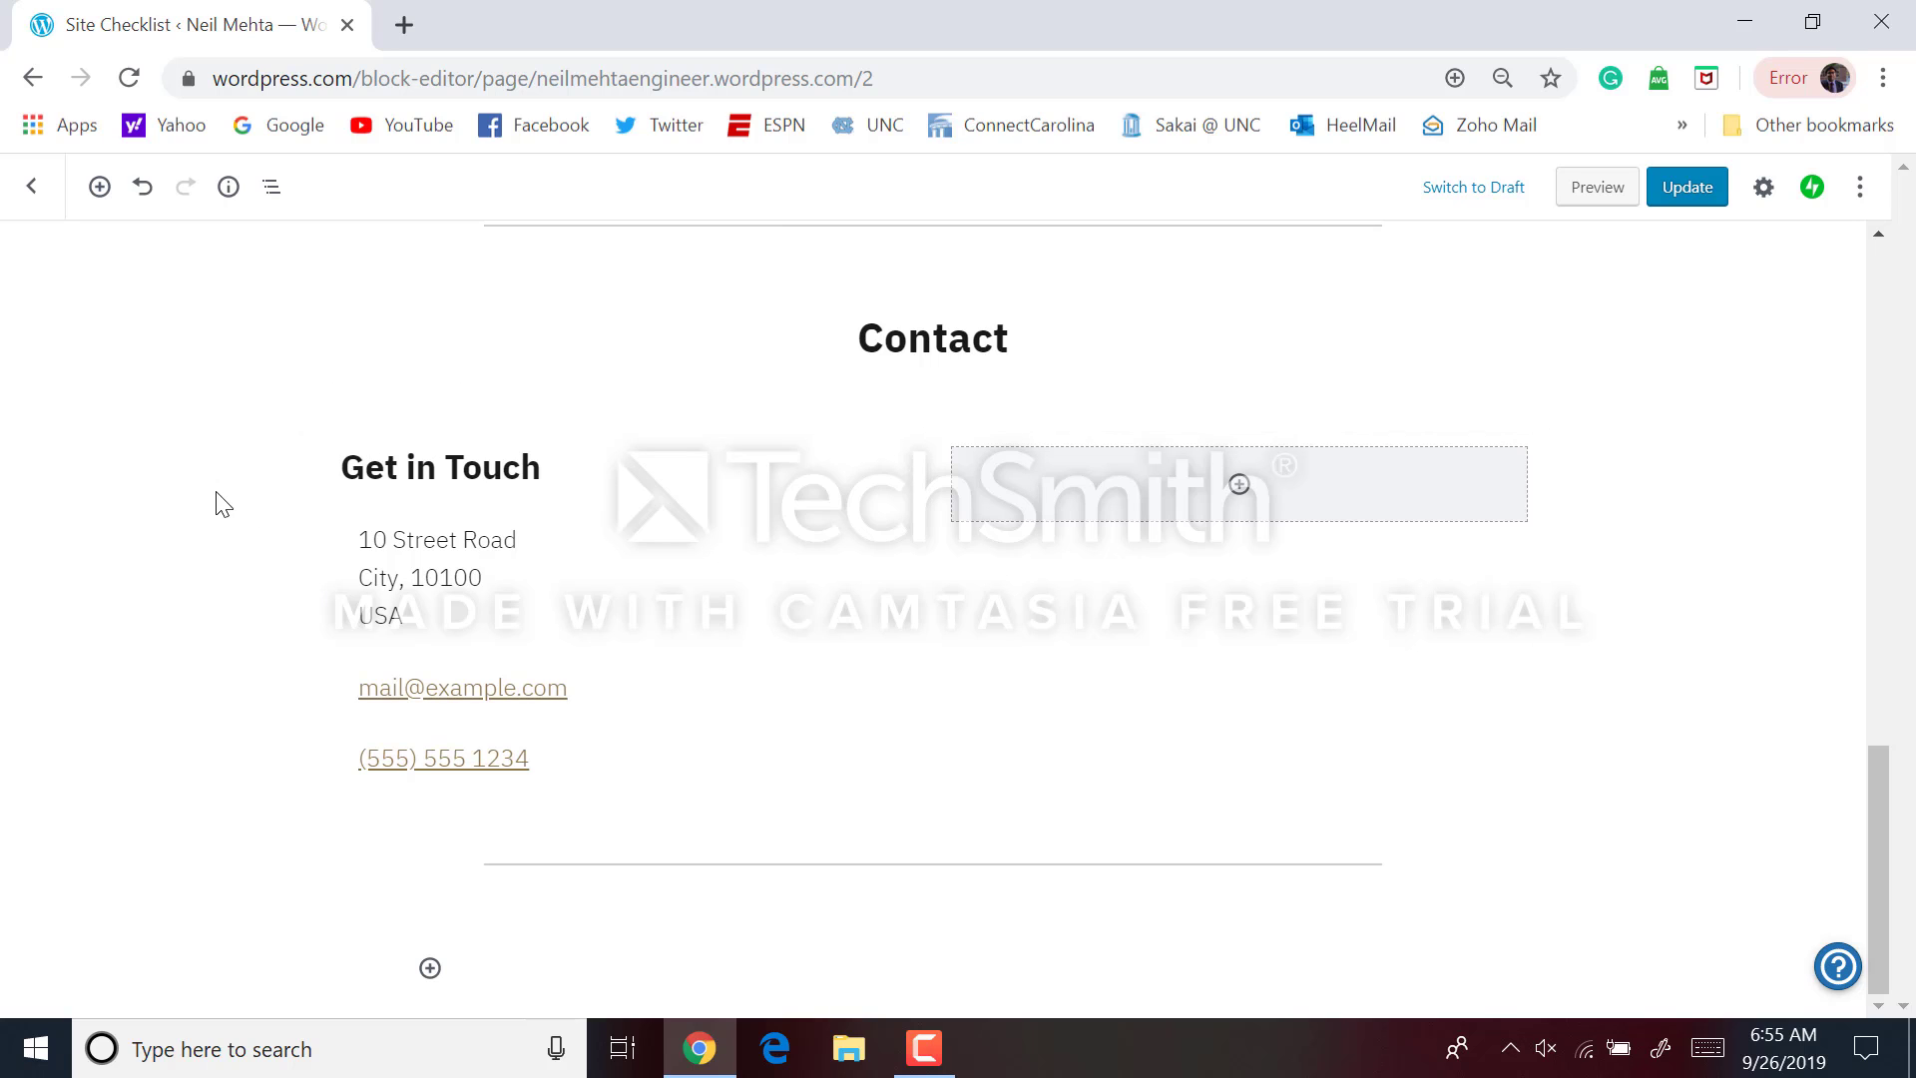
left_click(1079, 403)
left_click(1236, 457)
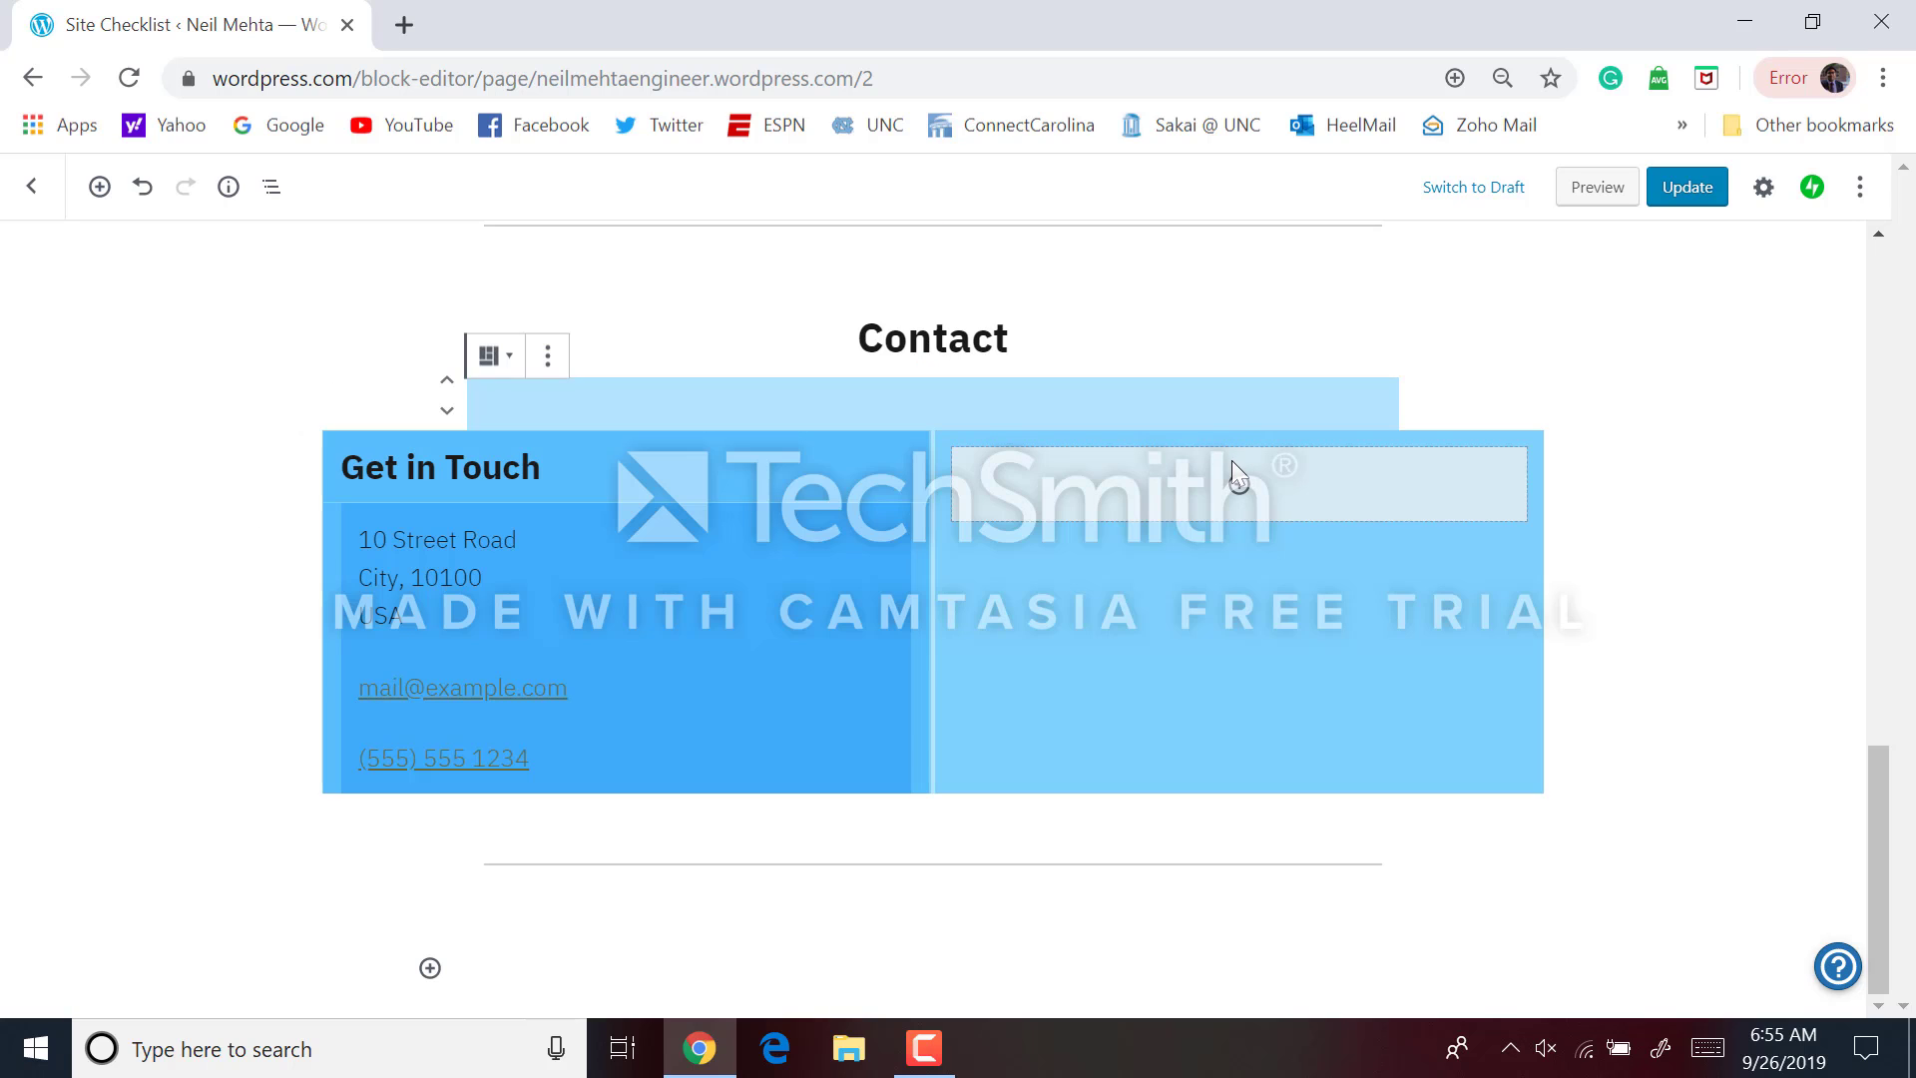
left_click(1533, 606)
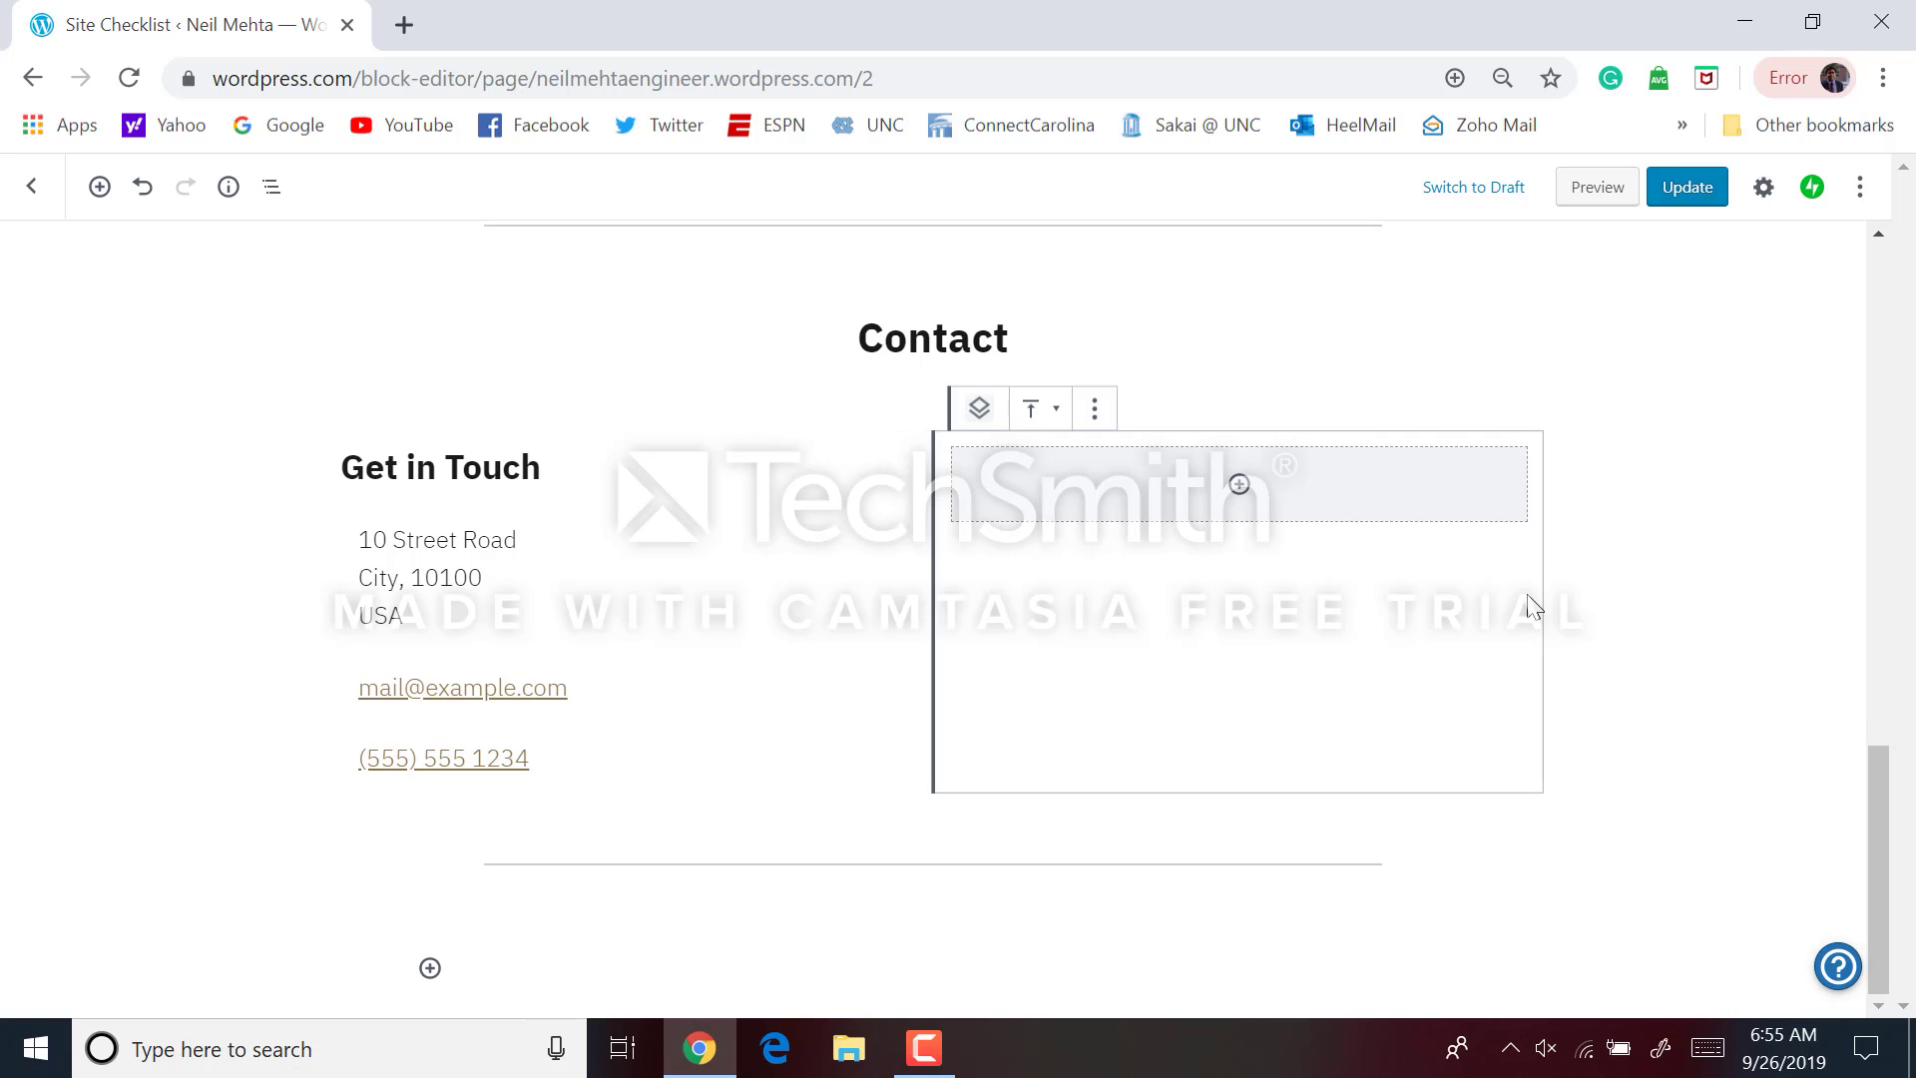
left_click(1452, 806)
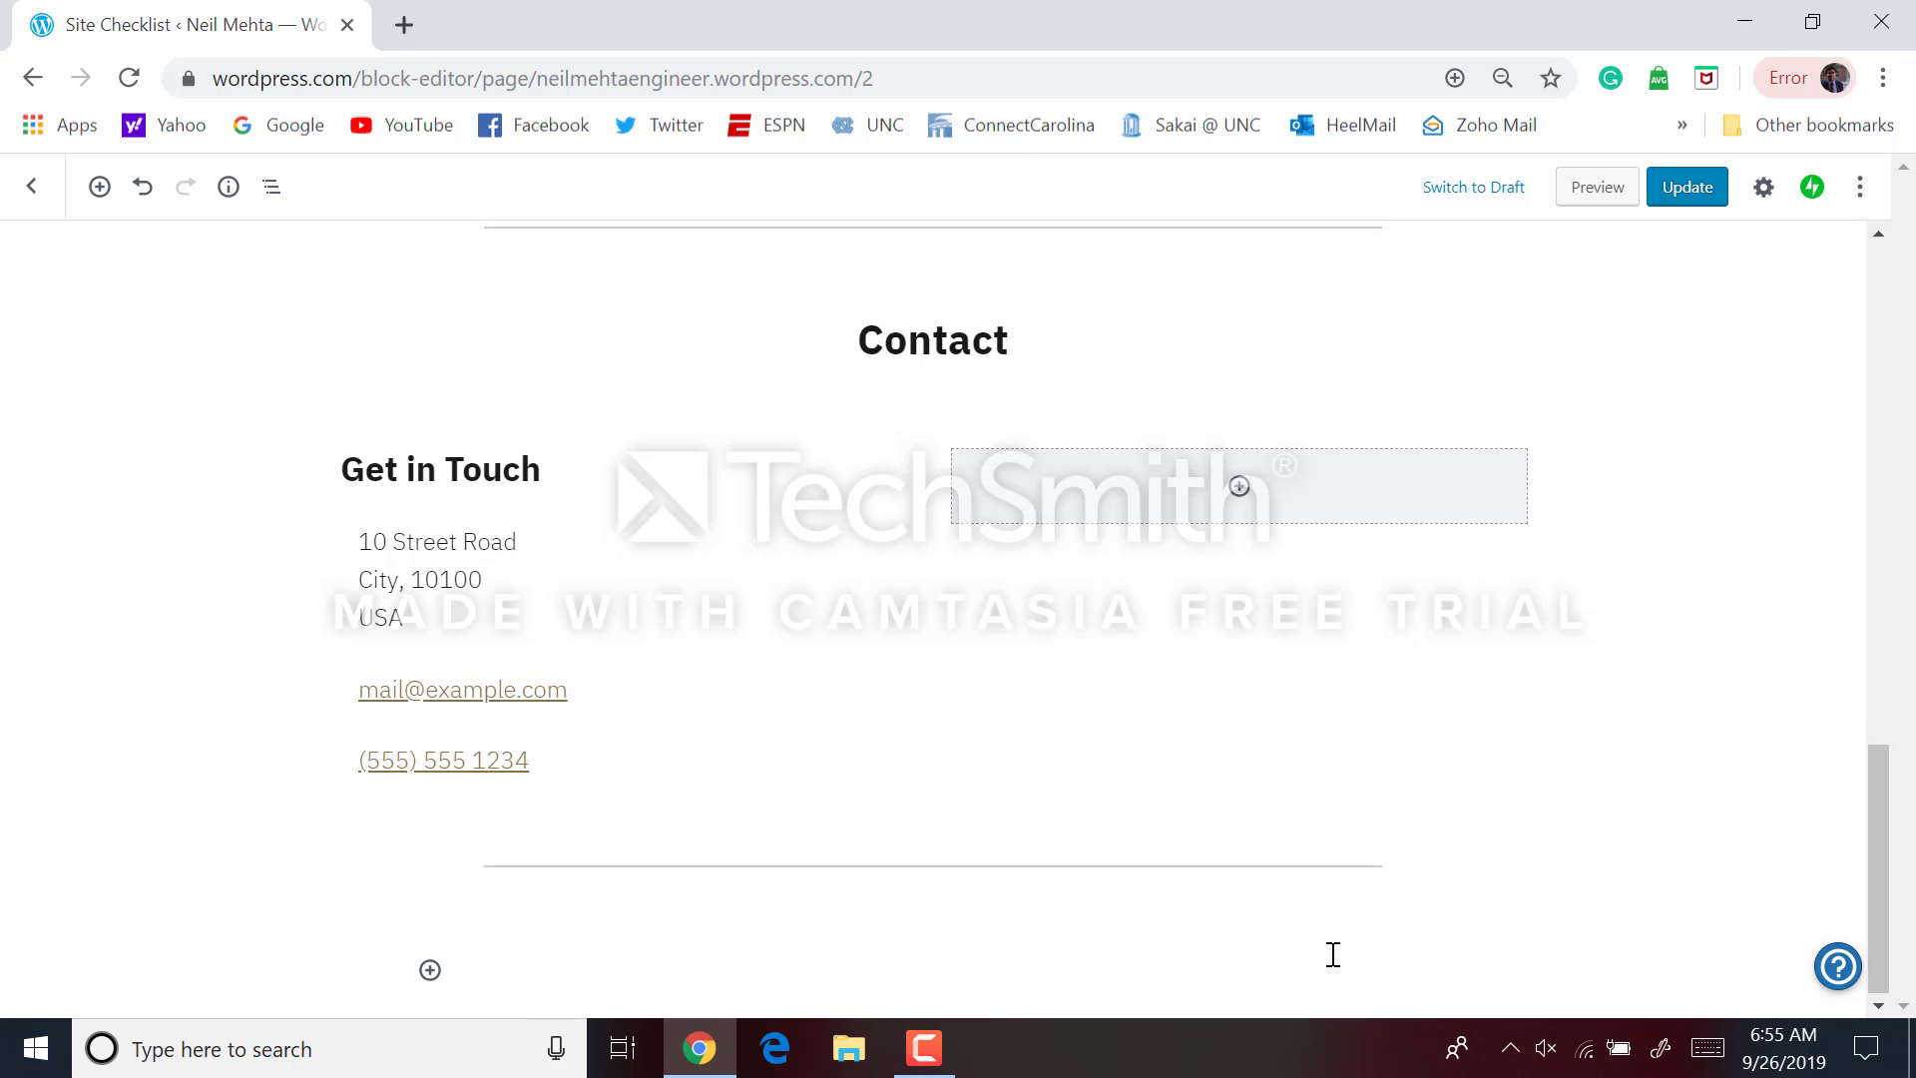
left_click(896, 706)
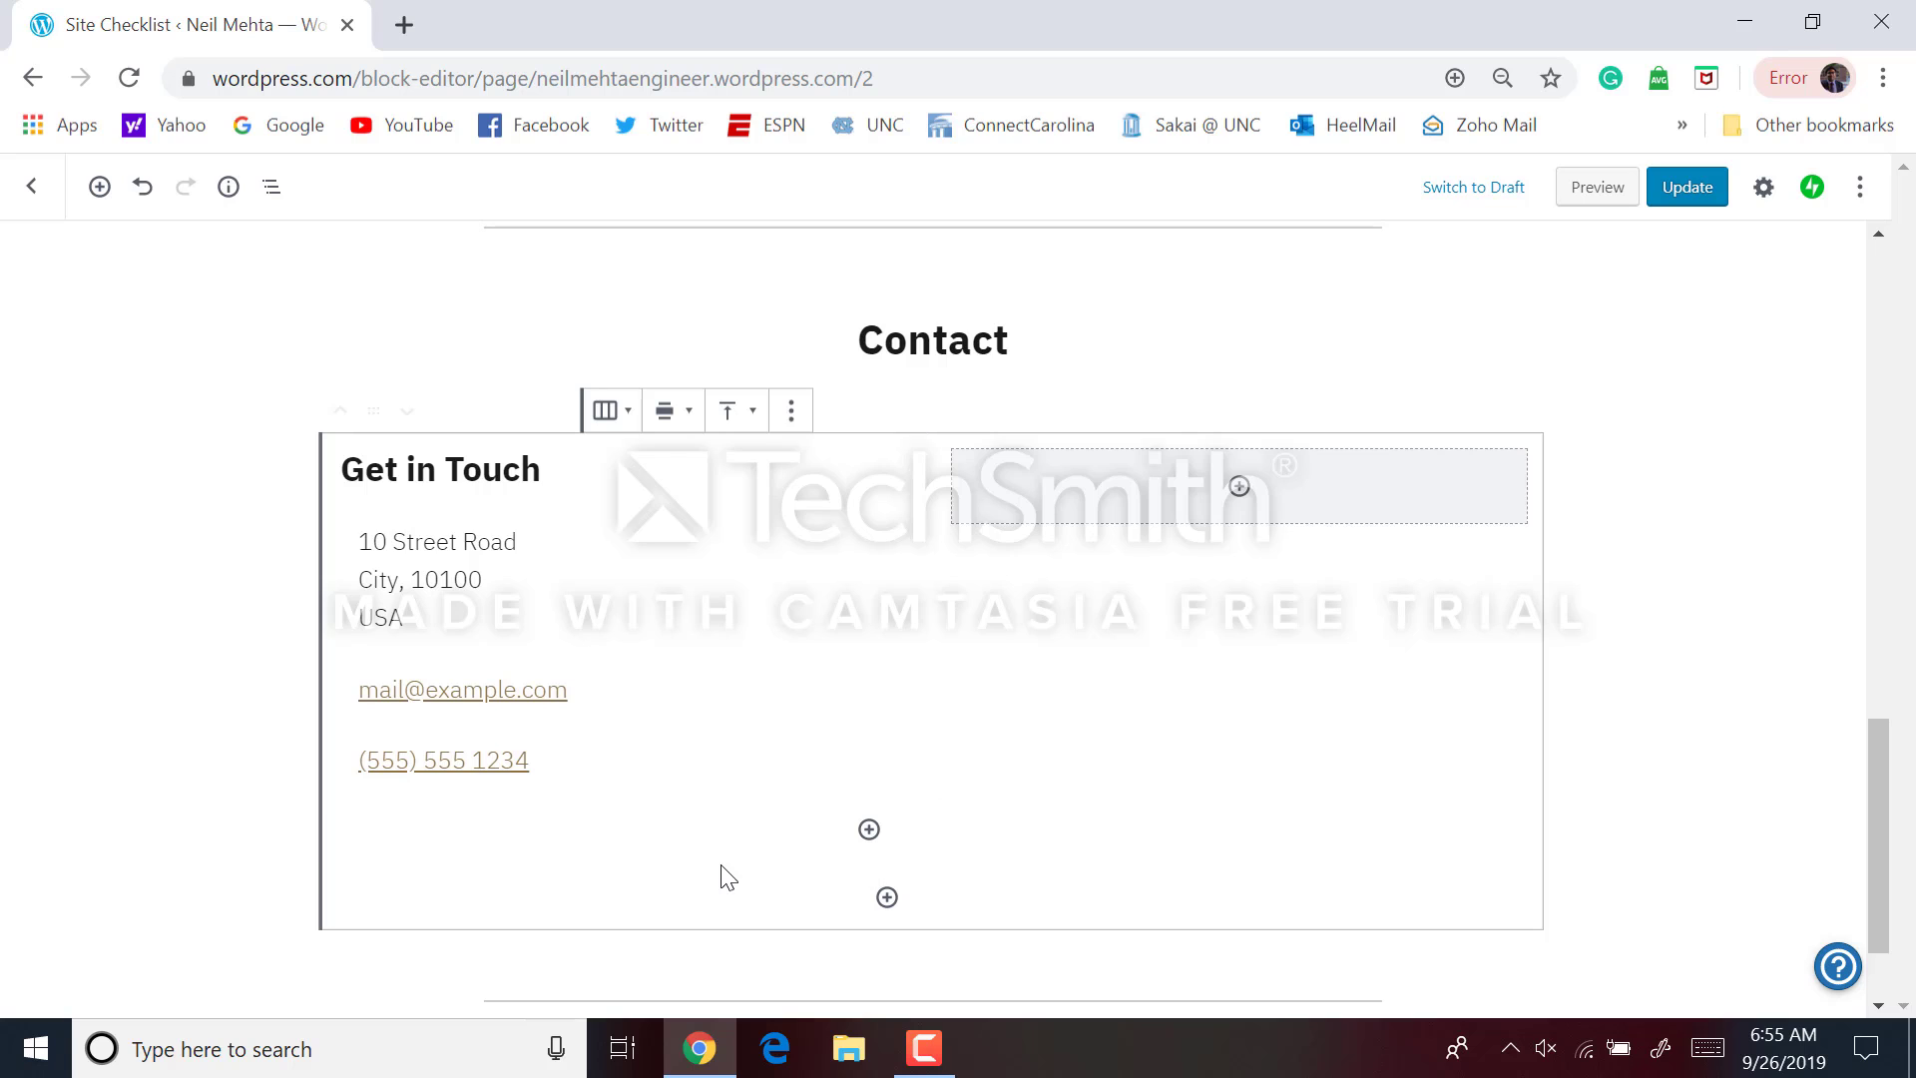
Select the empty right column of the Contact section
scroll(723, 877, "down", 1)
left_click(744, 783)
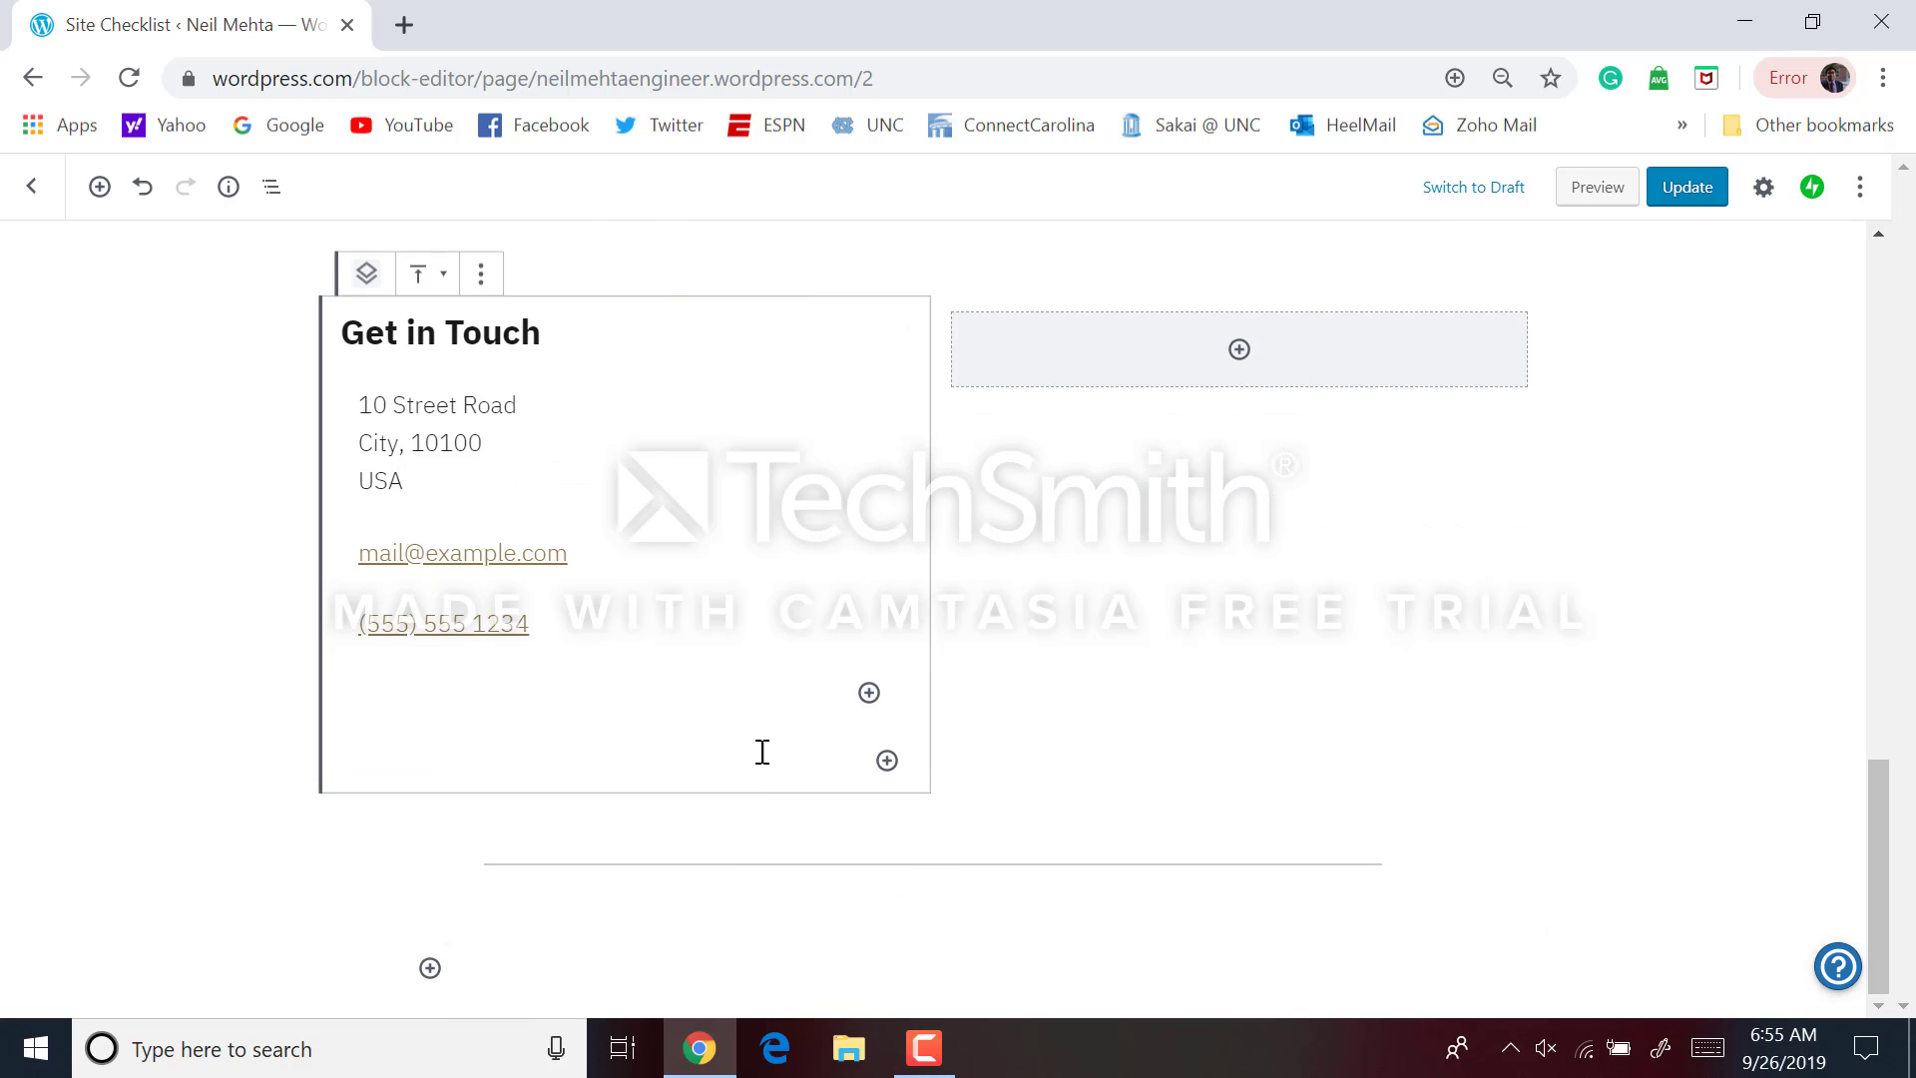
scroll(1091, 669, "up", 1)
left_click(1131, 644)
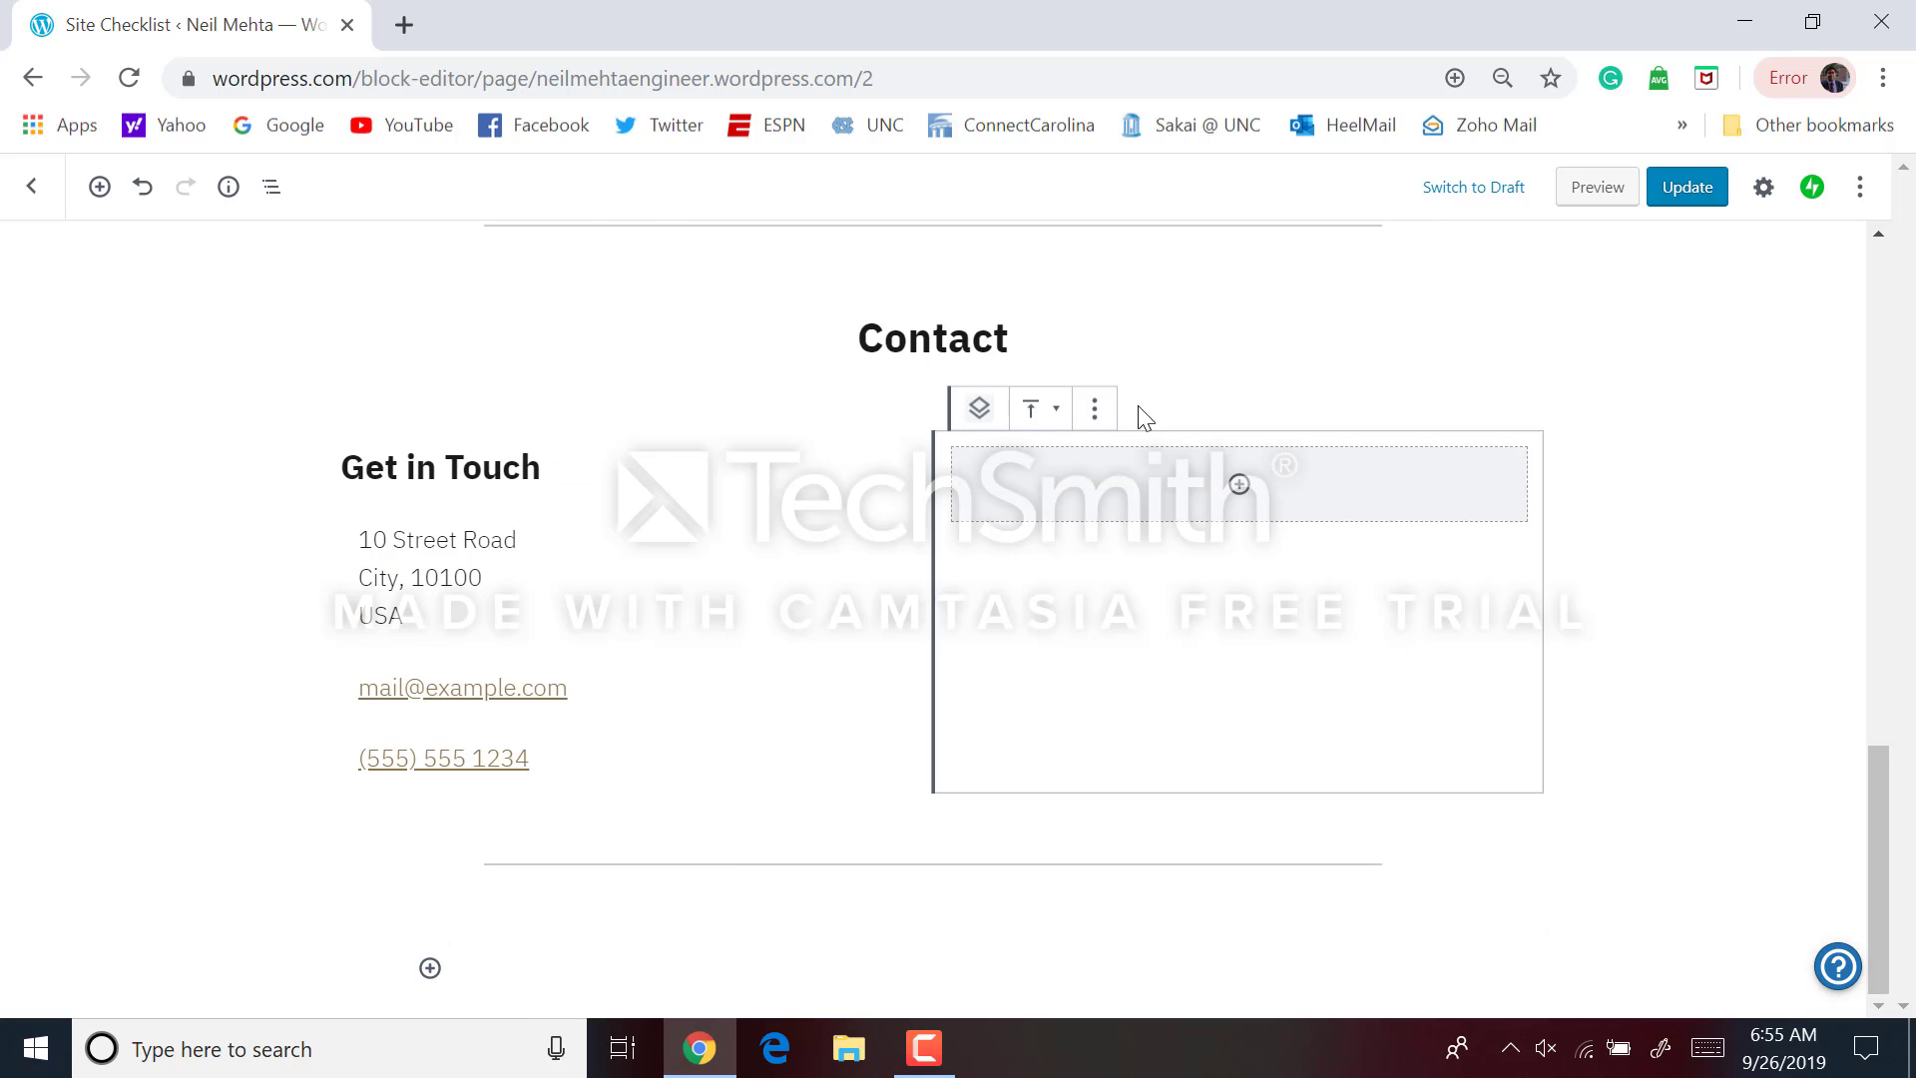
left_click(1211, 397)
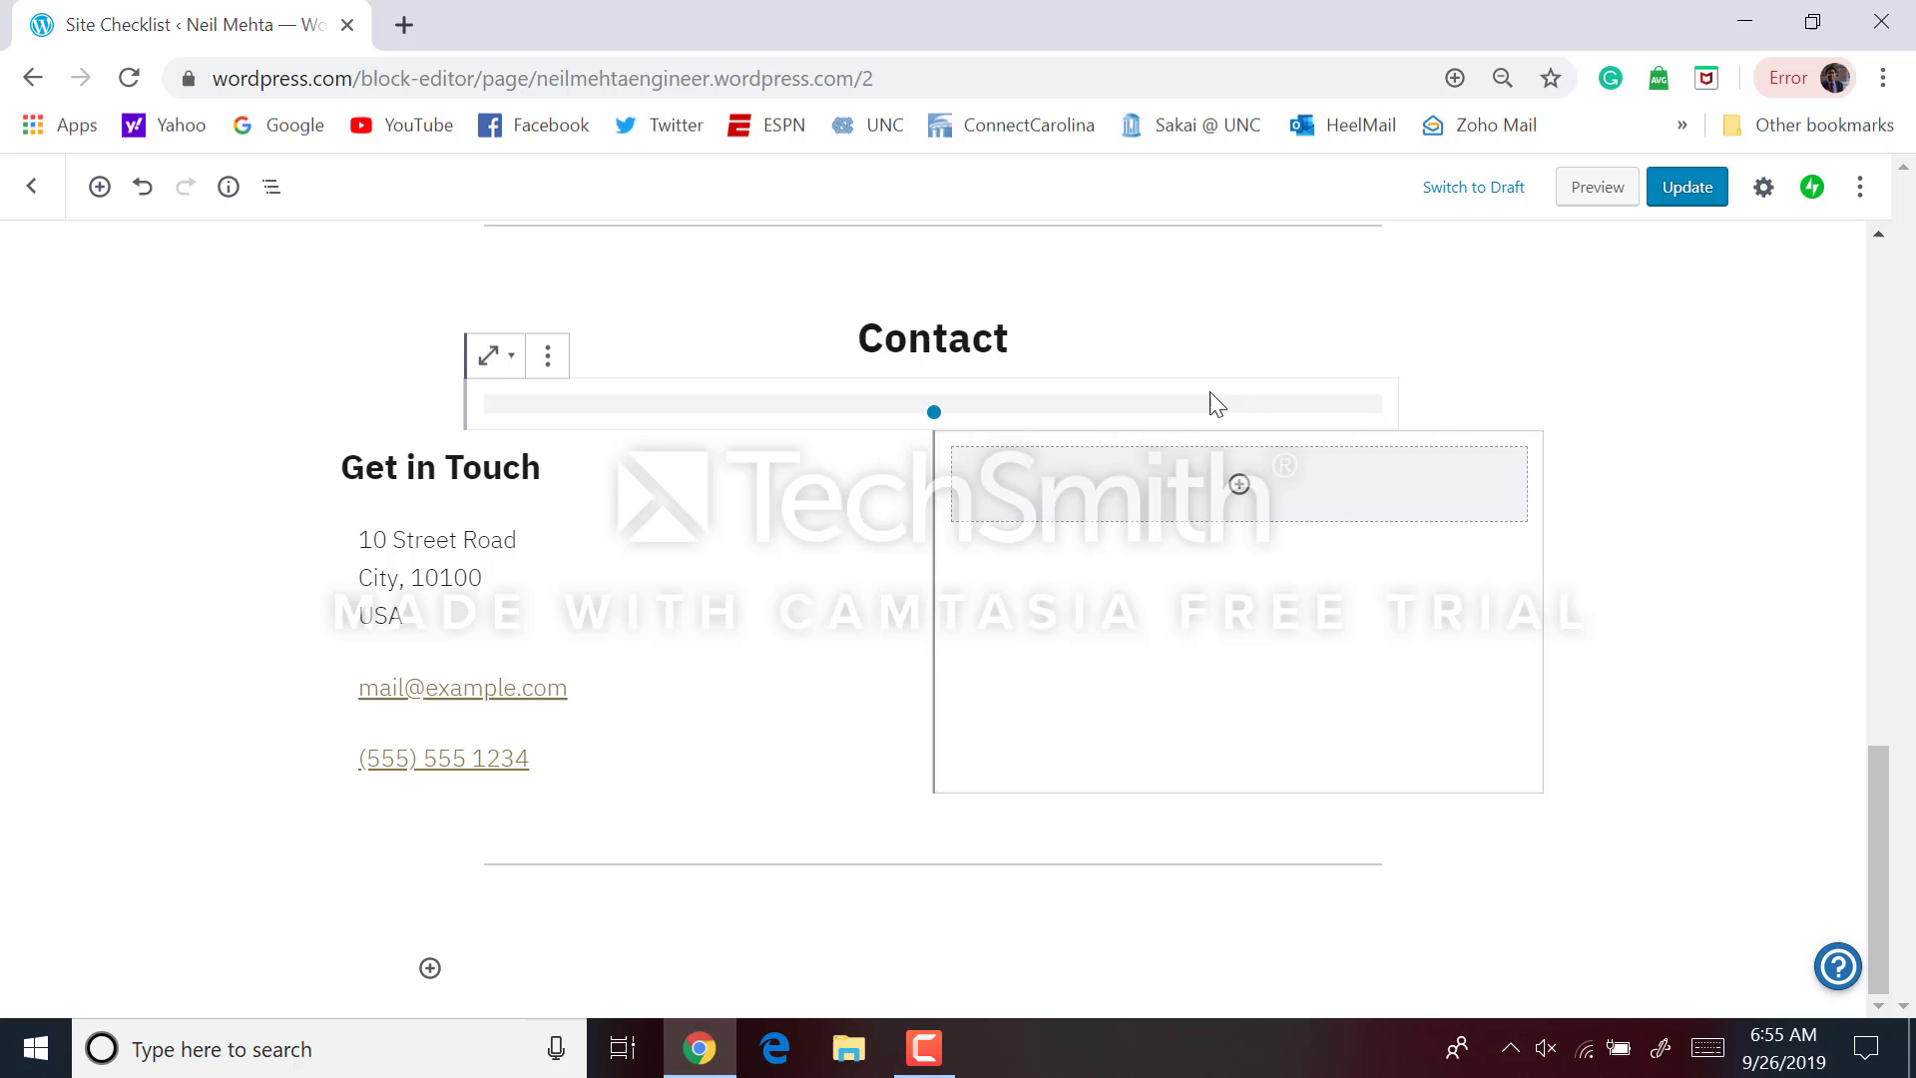
left_click(1509, 559)
scroll(1512, 529, "down", 1)
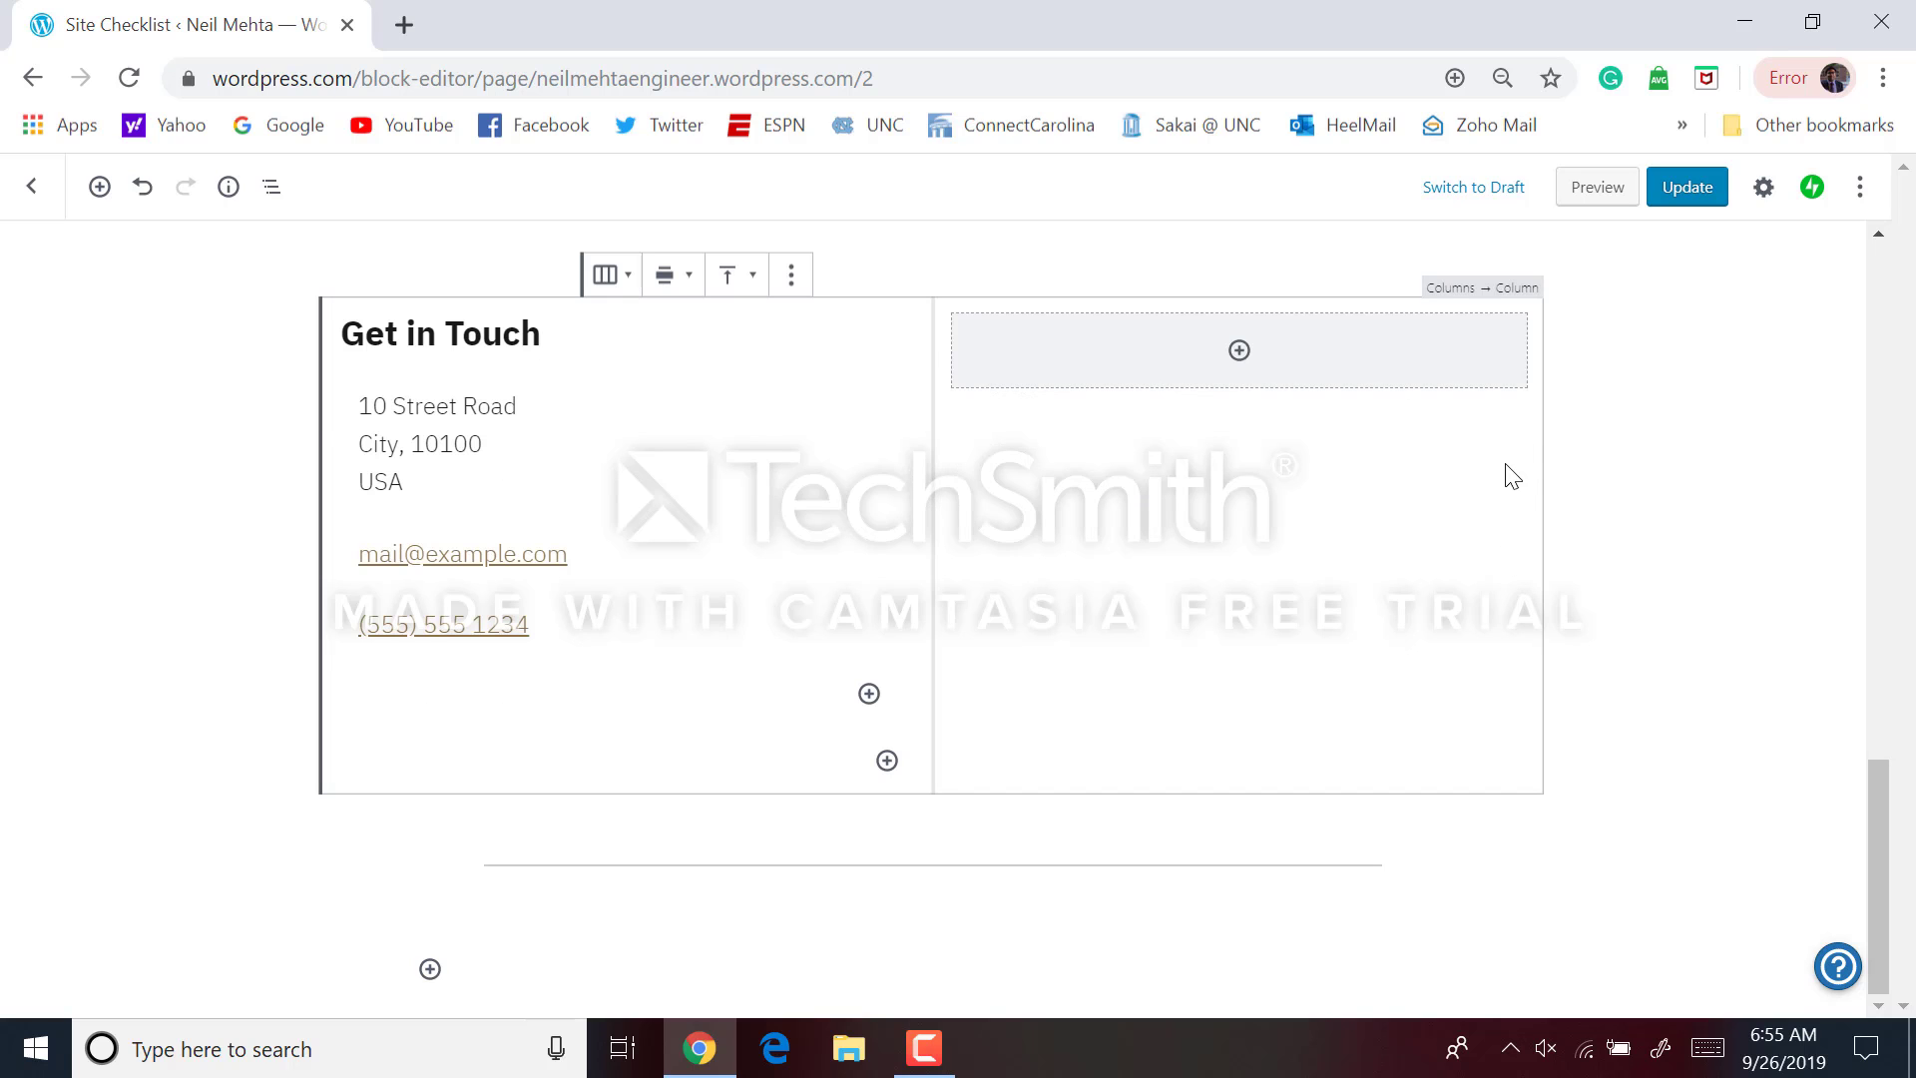
scroll(1512, 477, "up", 1)
left_click(1505, 475)
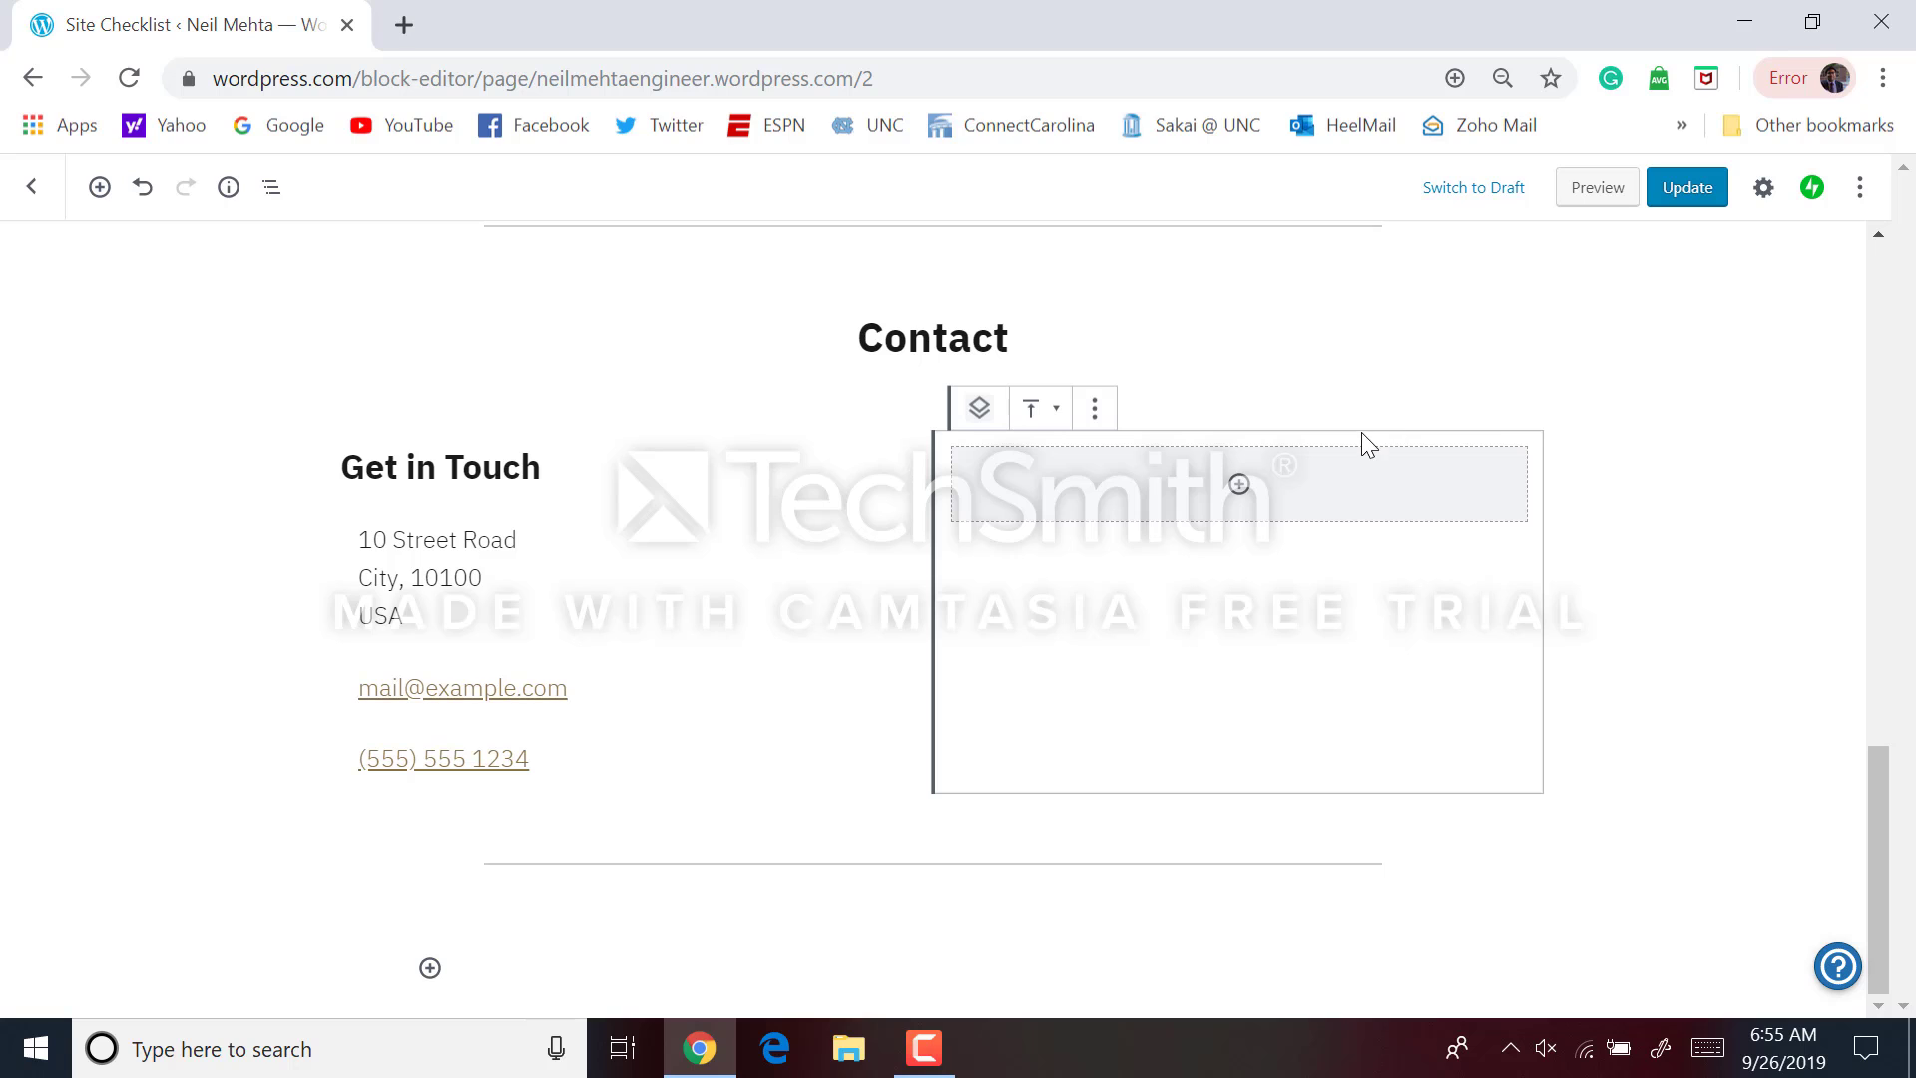
Add an Image block to the Contact section's right column and open the Media Library
left_click(1238, 485)
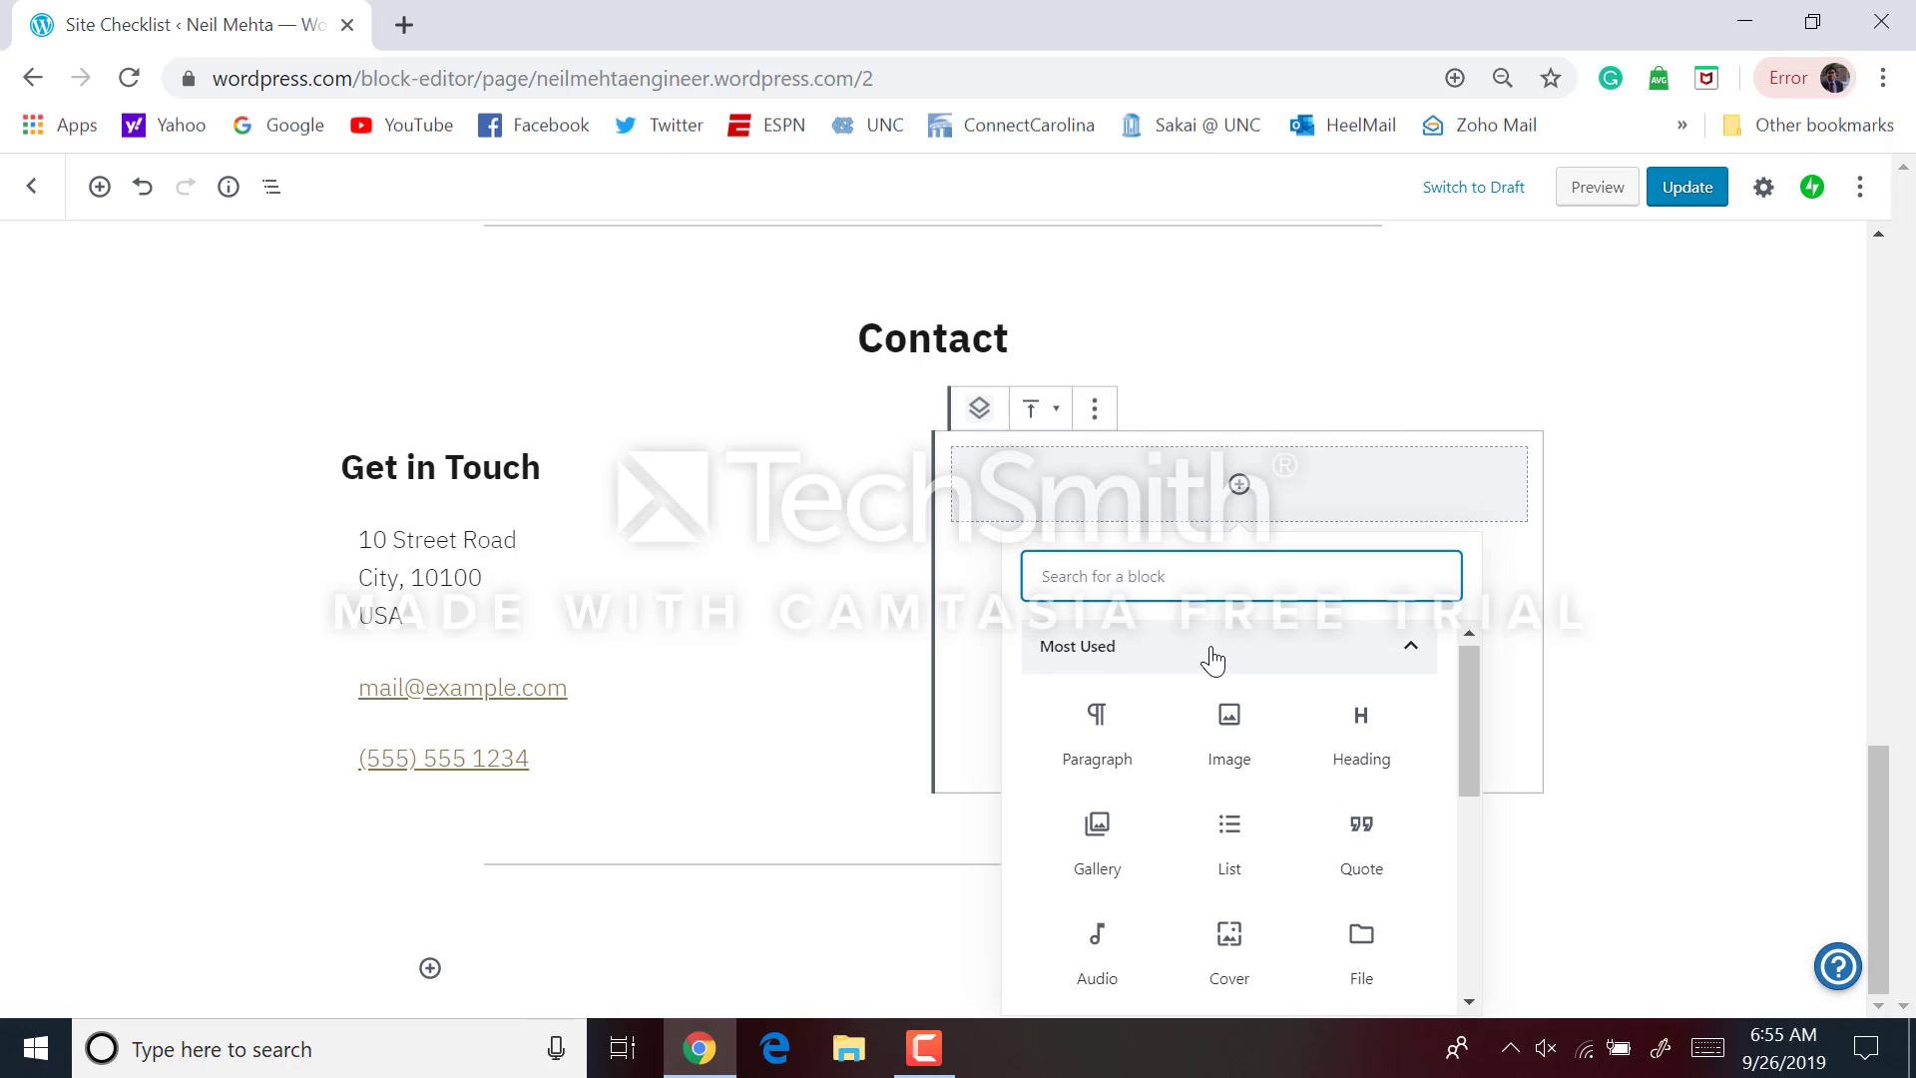
scroll(1211, 654, "down", 2)
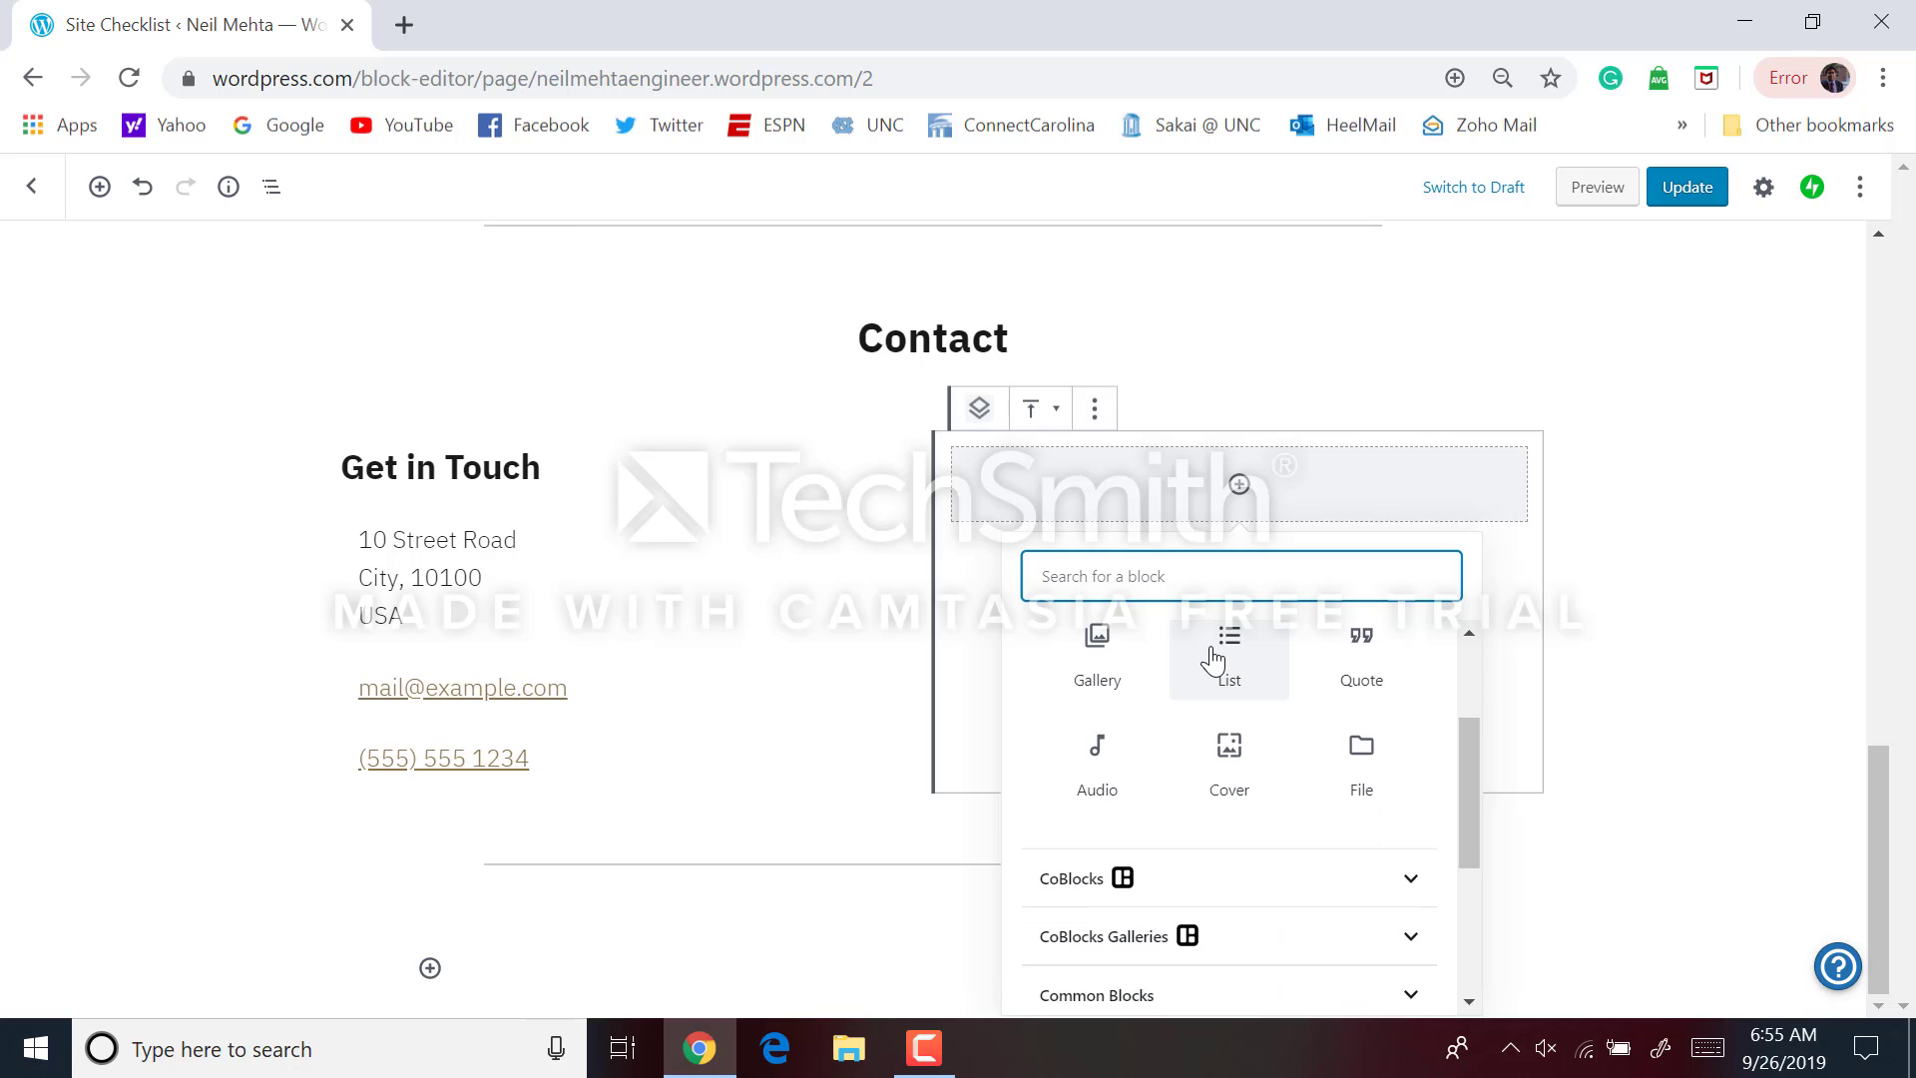
scroll(1223, 658, "up", 3)
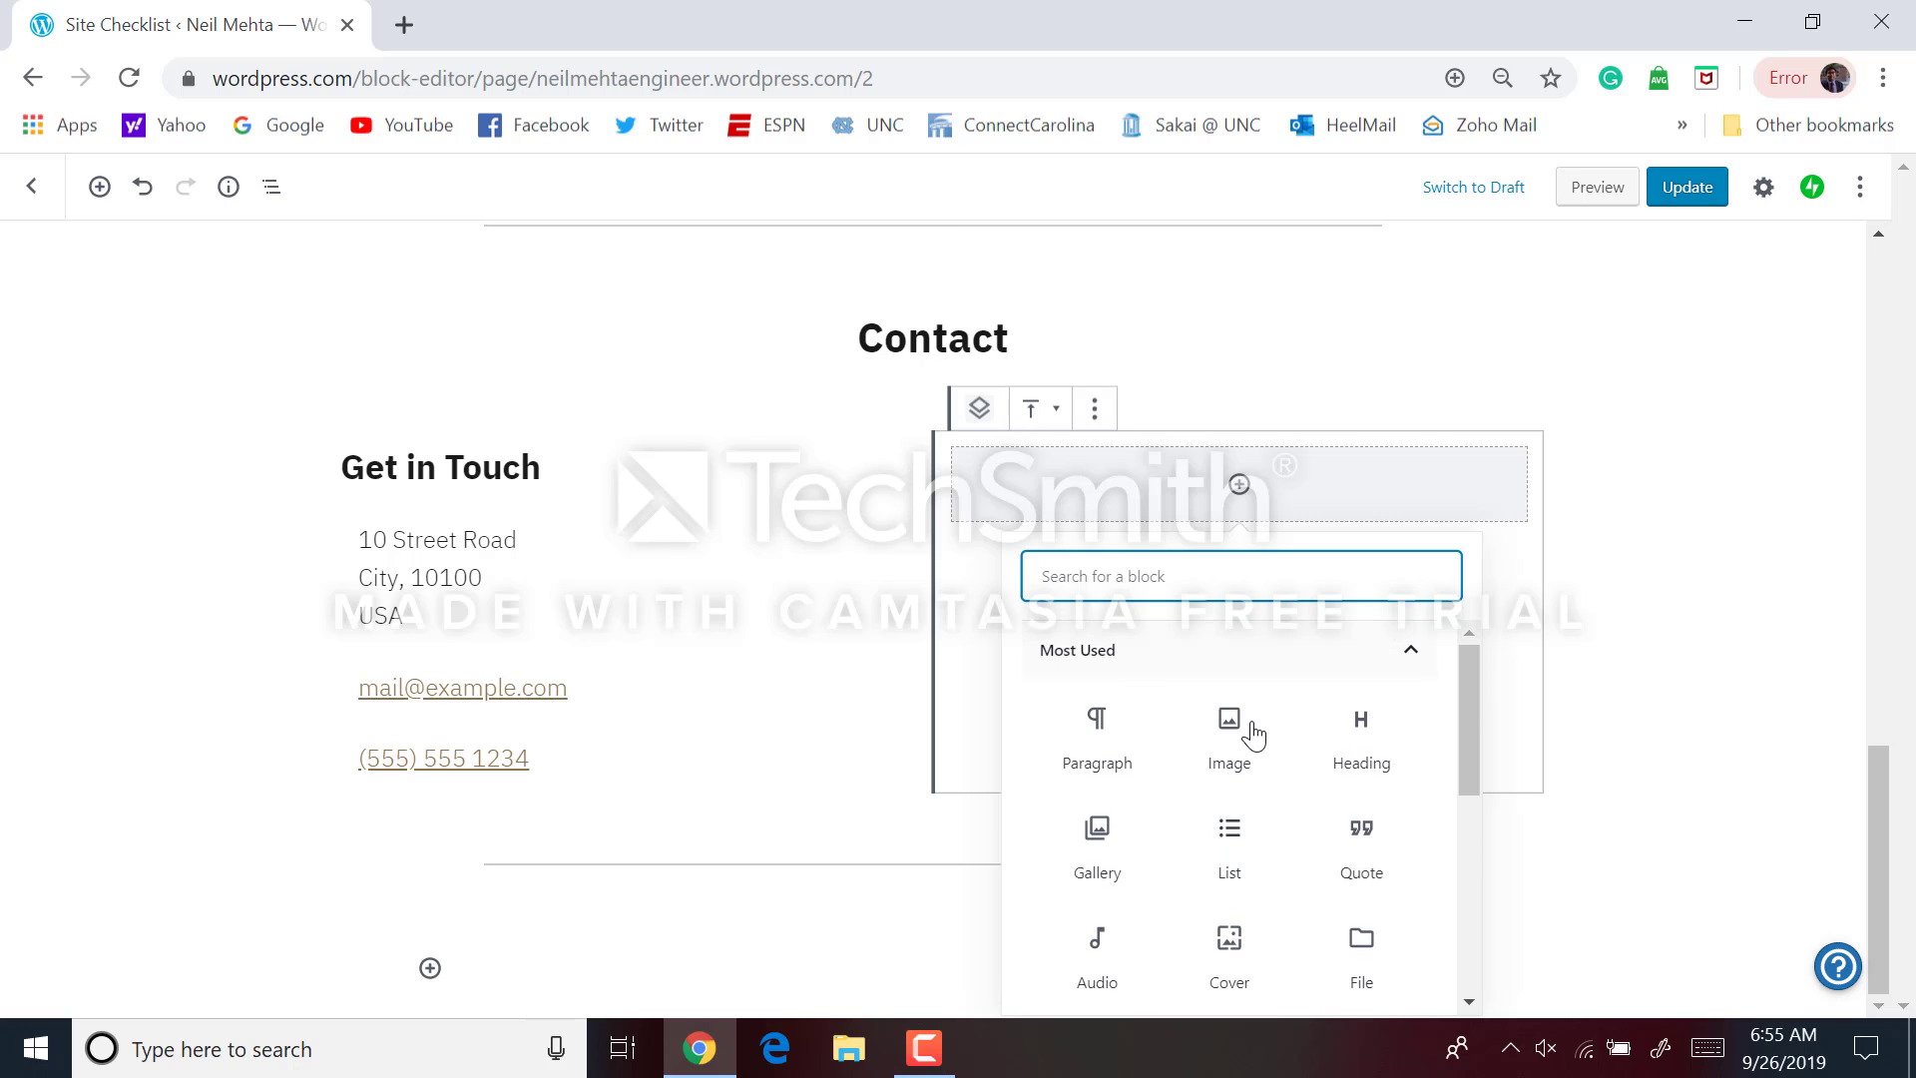
left_click(1252, 737)
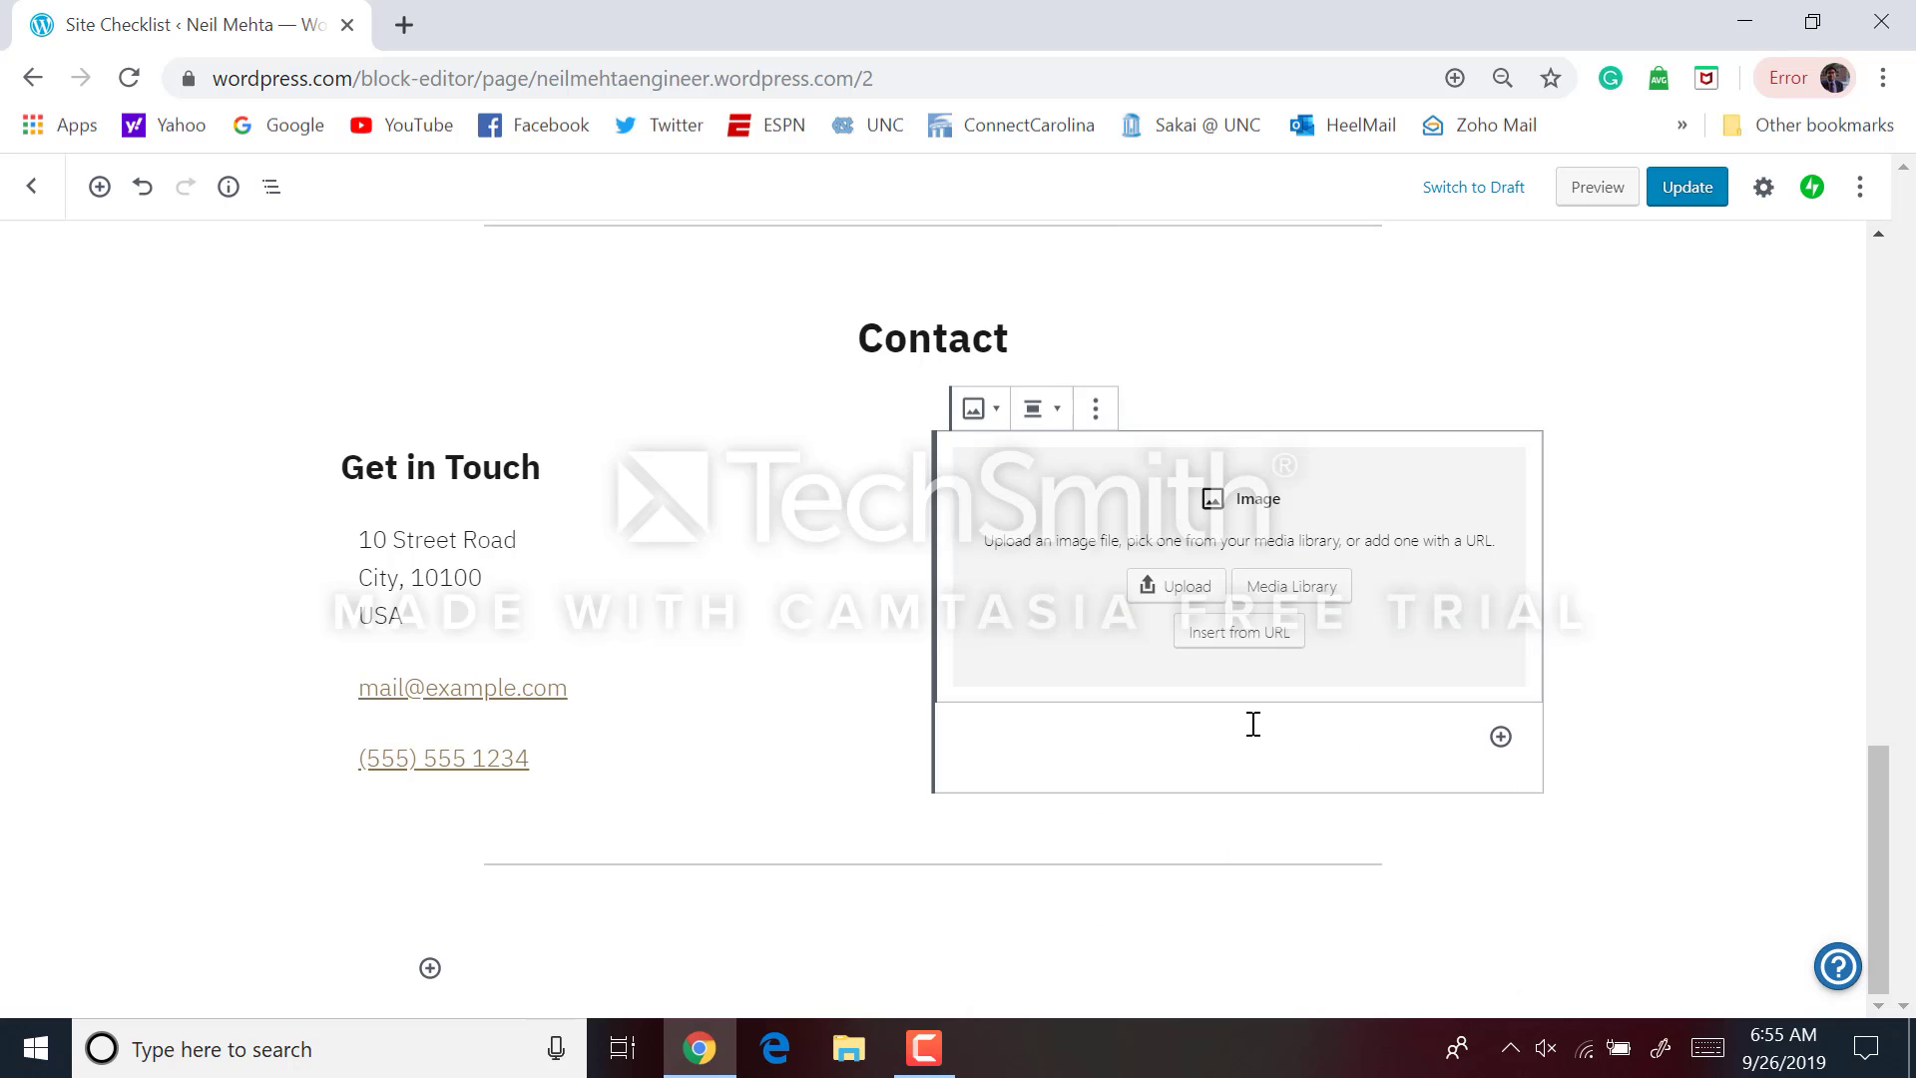
left_click(1251, 589)
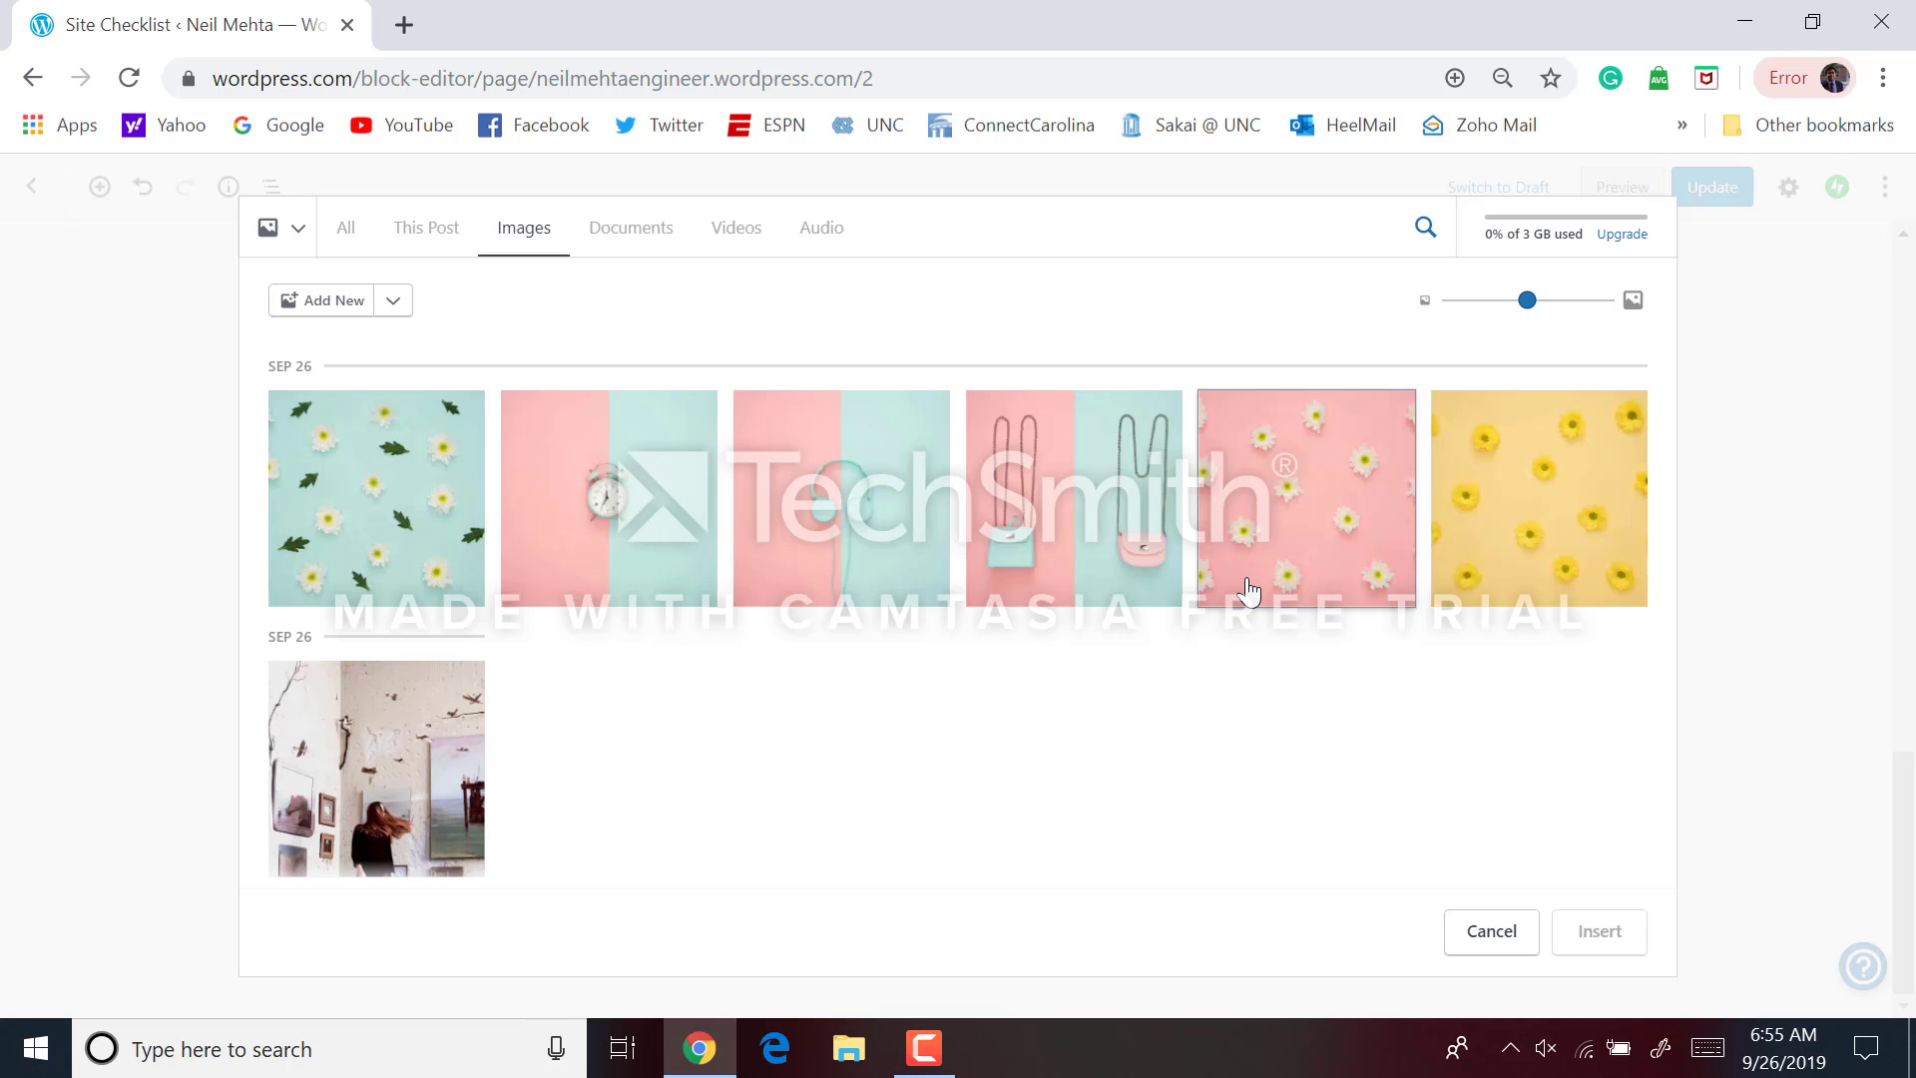
Upload Headshot.jpg from Documents > Miscellaneous > UNC Career Services and insert it
left_click(351, 305)
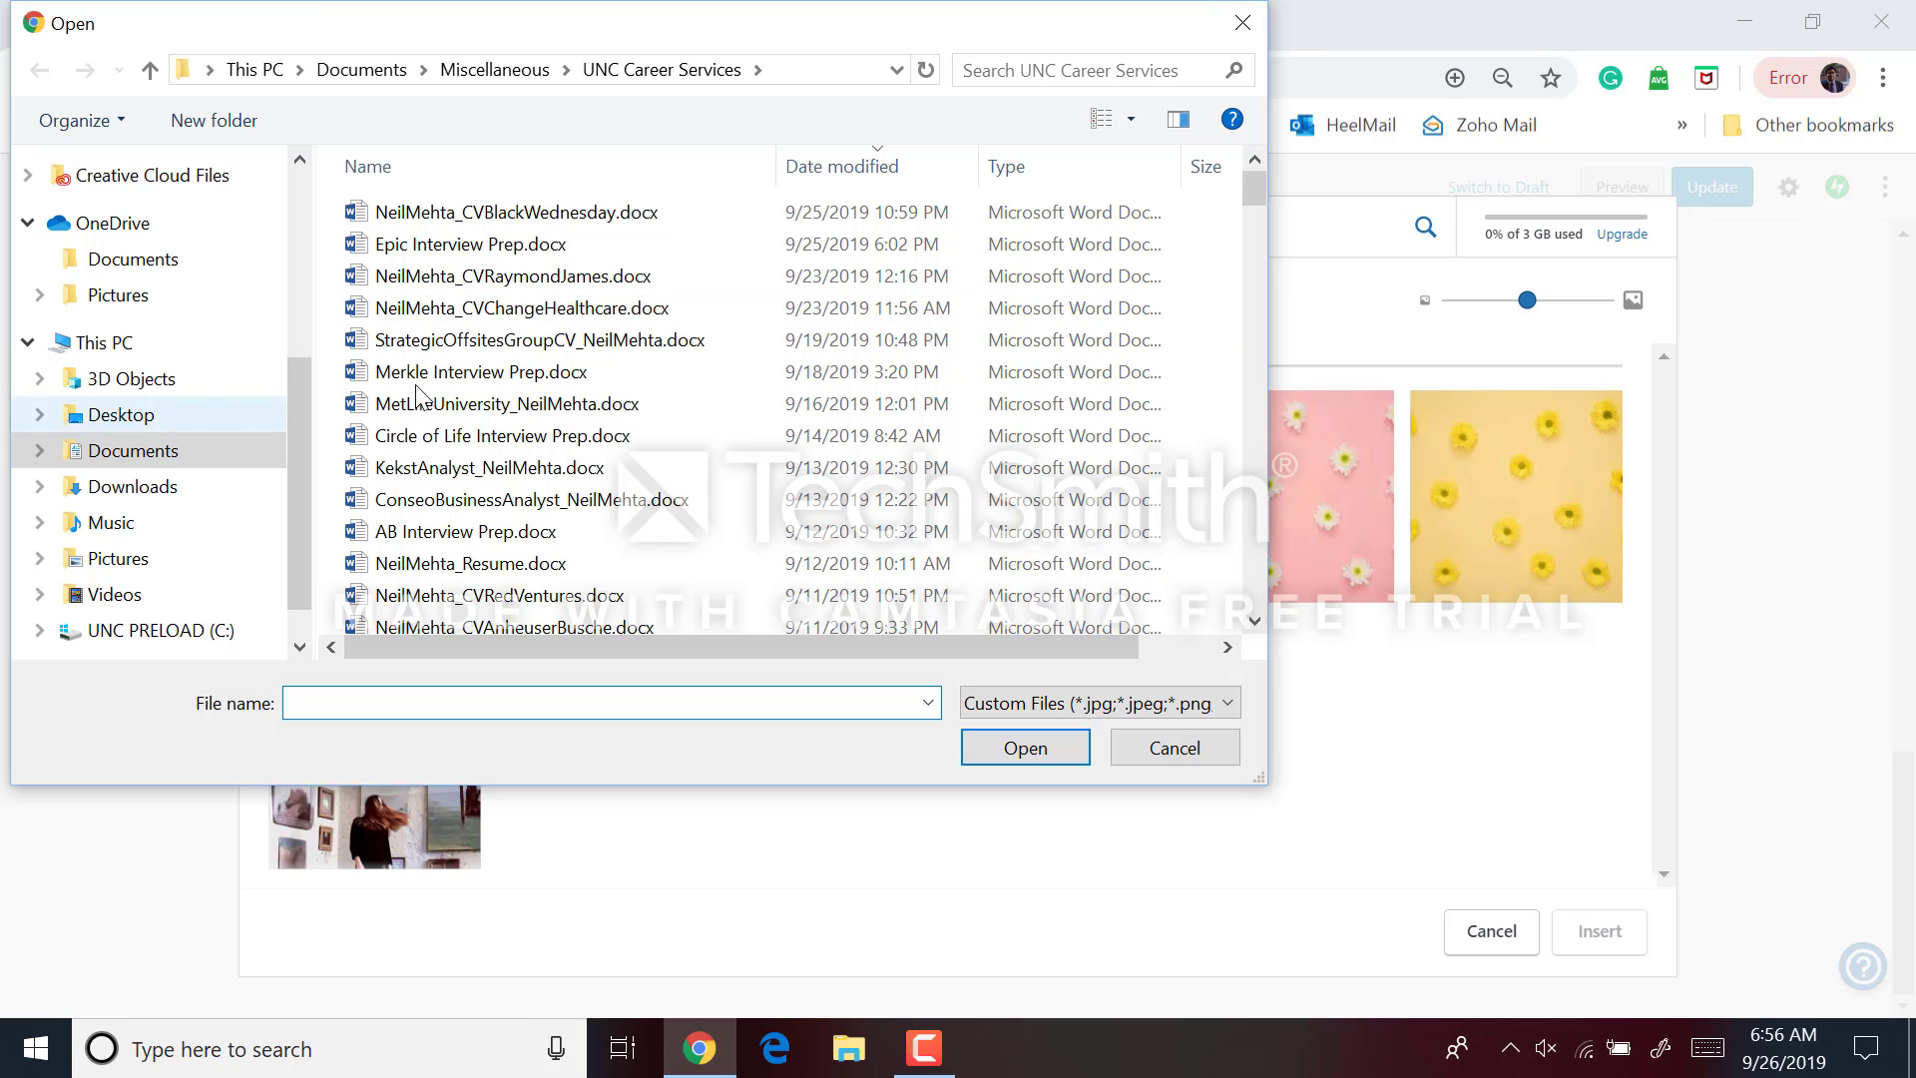
left_click(212, 457)
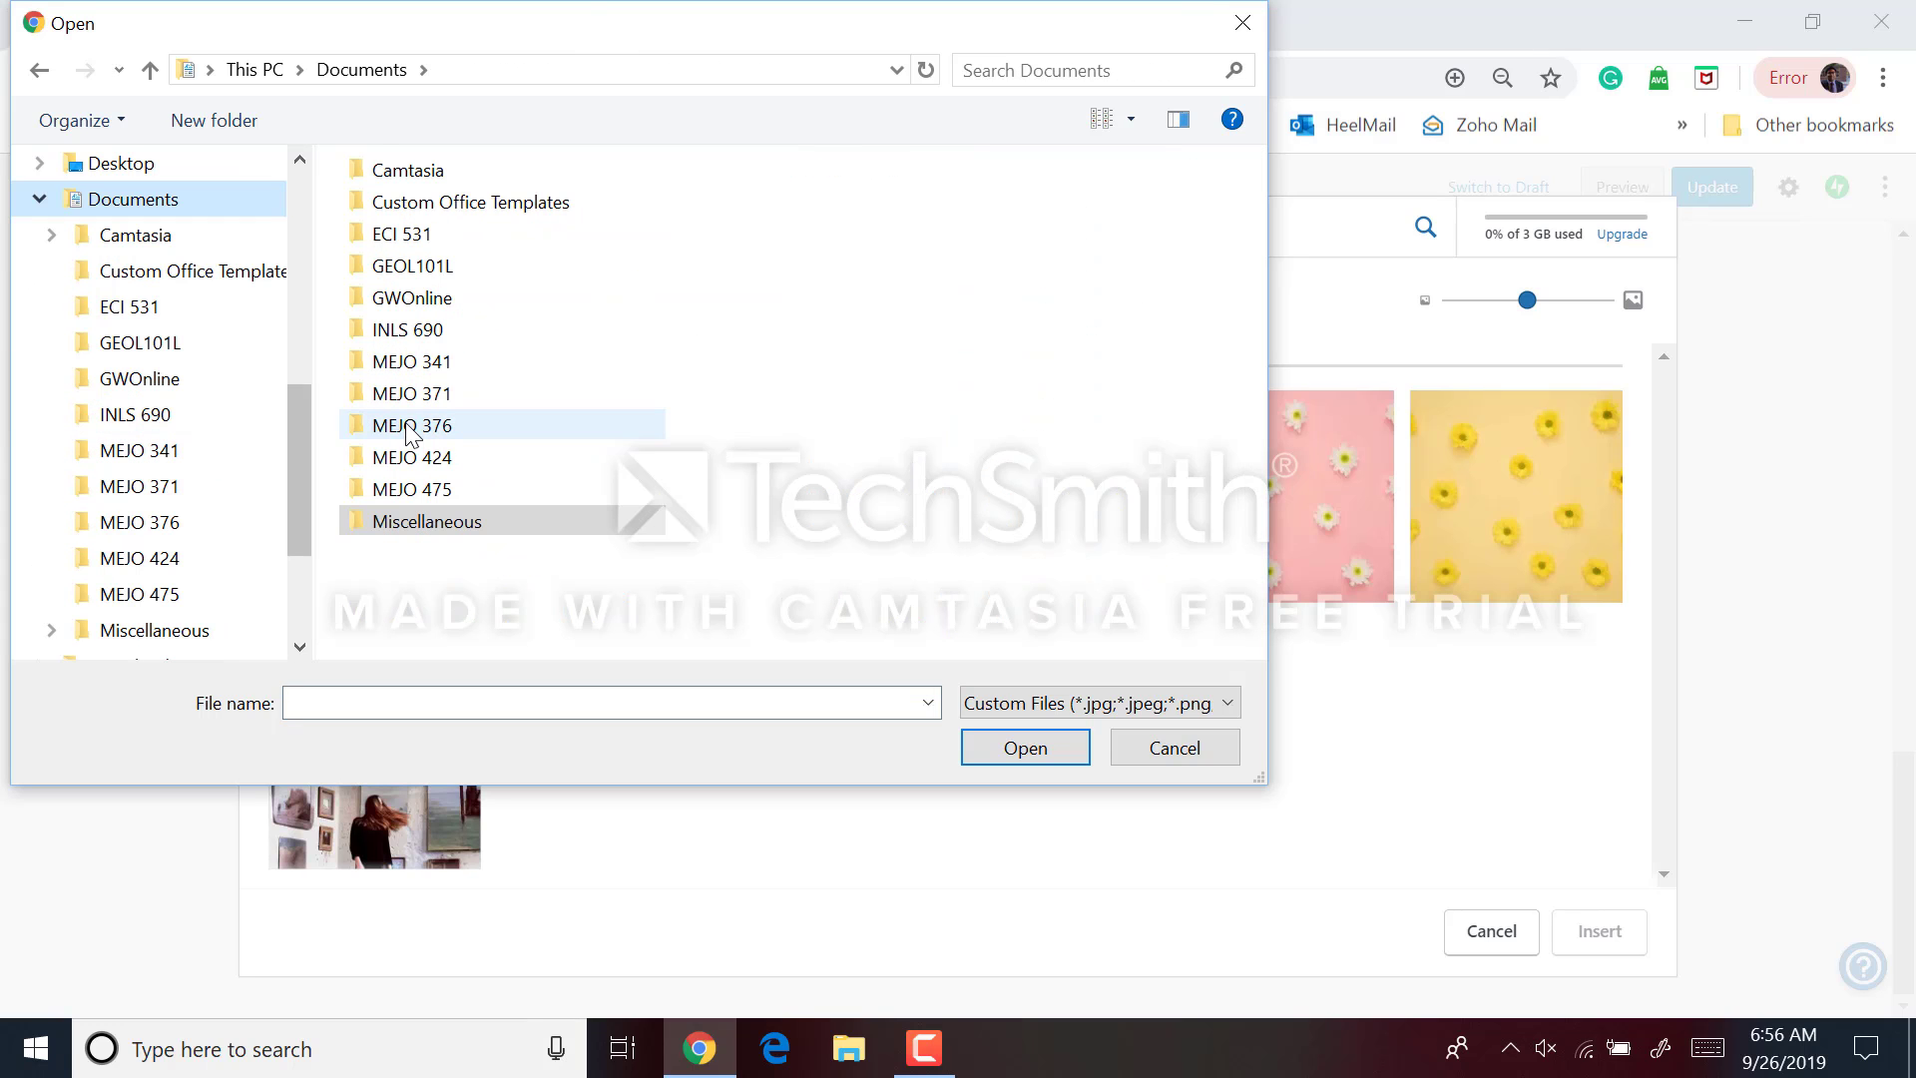
double_click(429, 521)
scroll(472, 429, "down", 4)
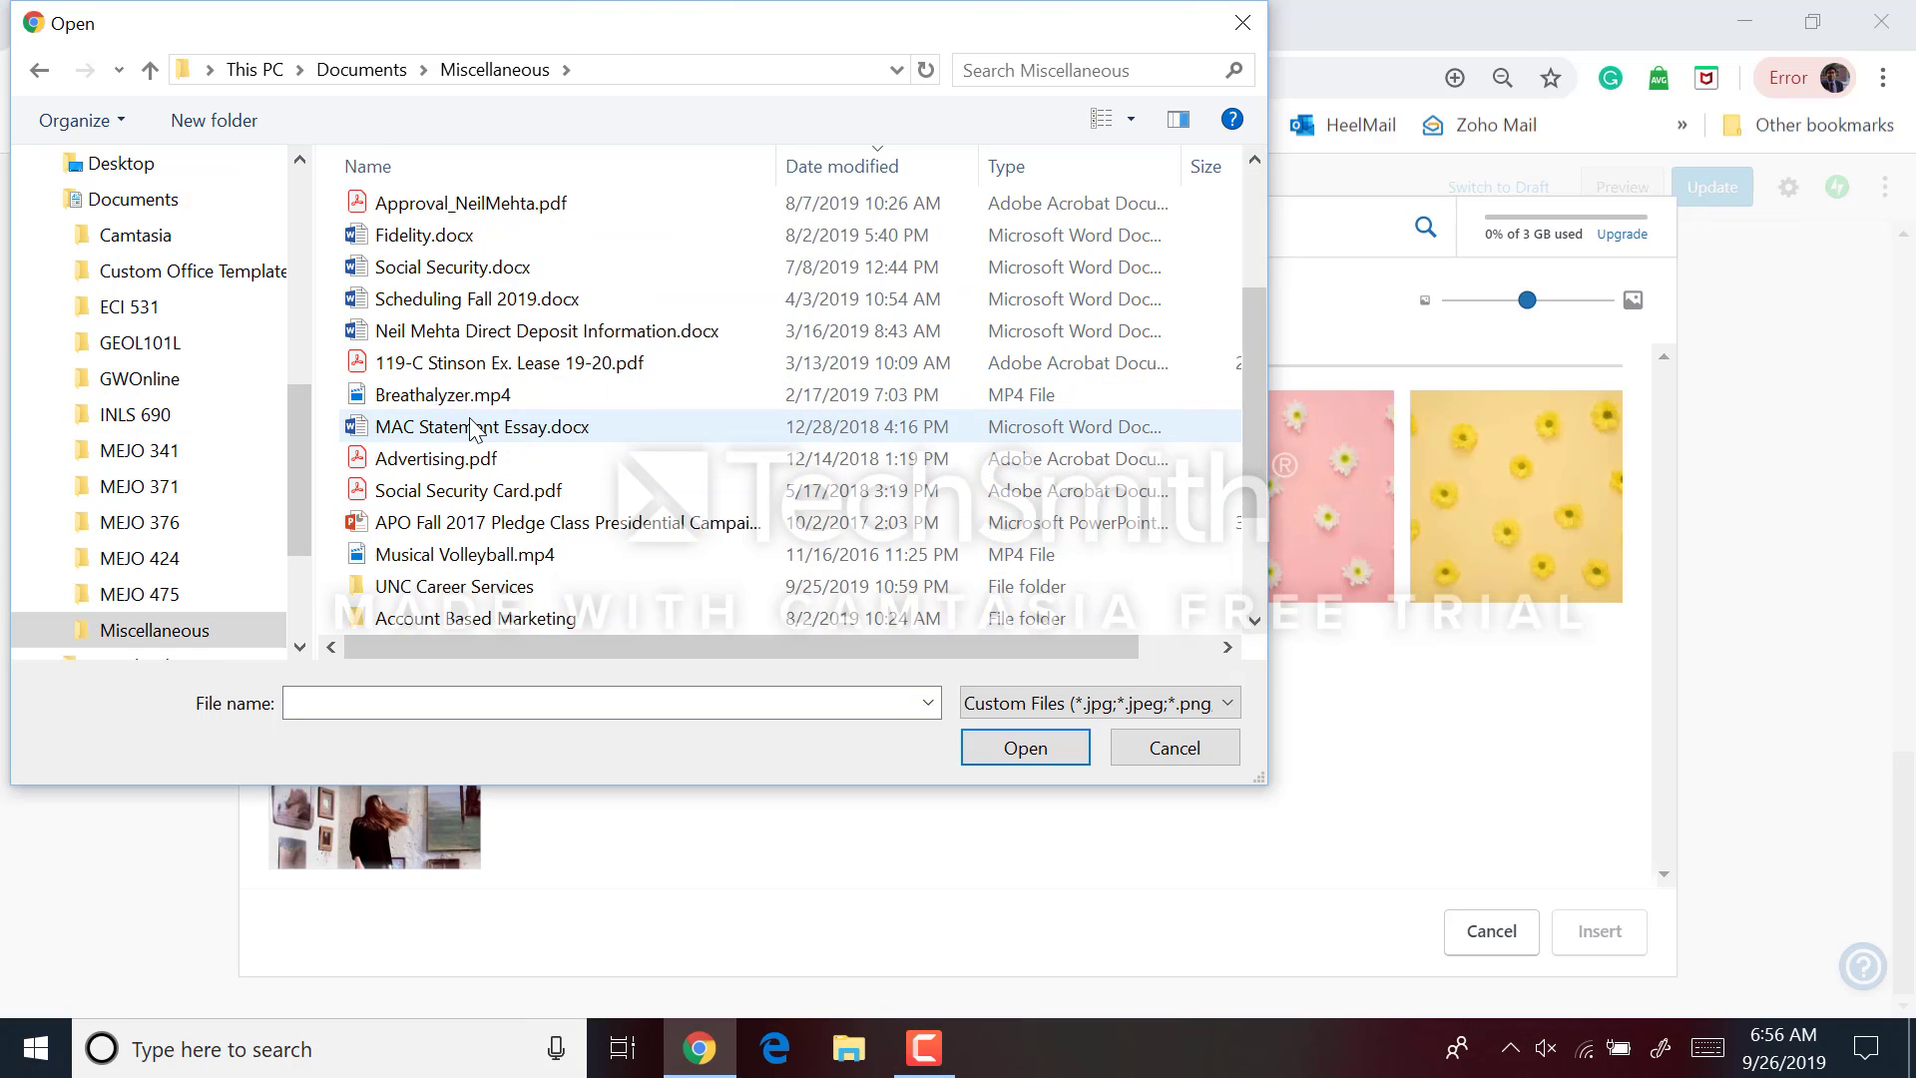
double_click(472, 427)
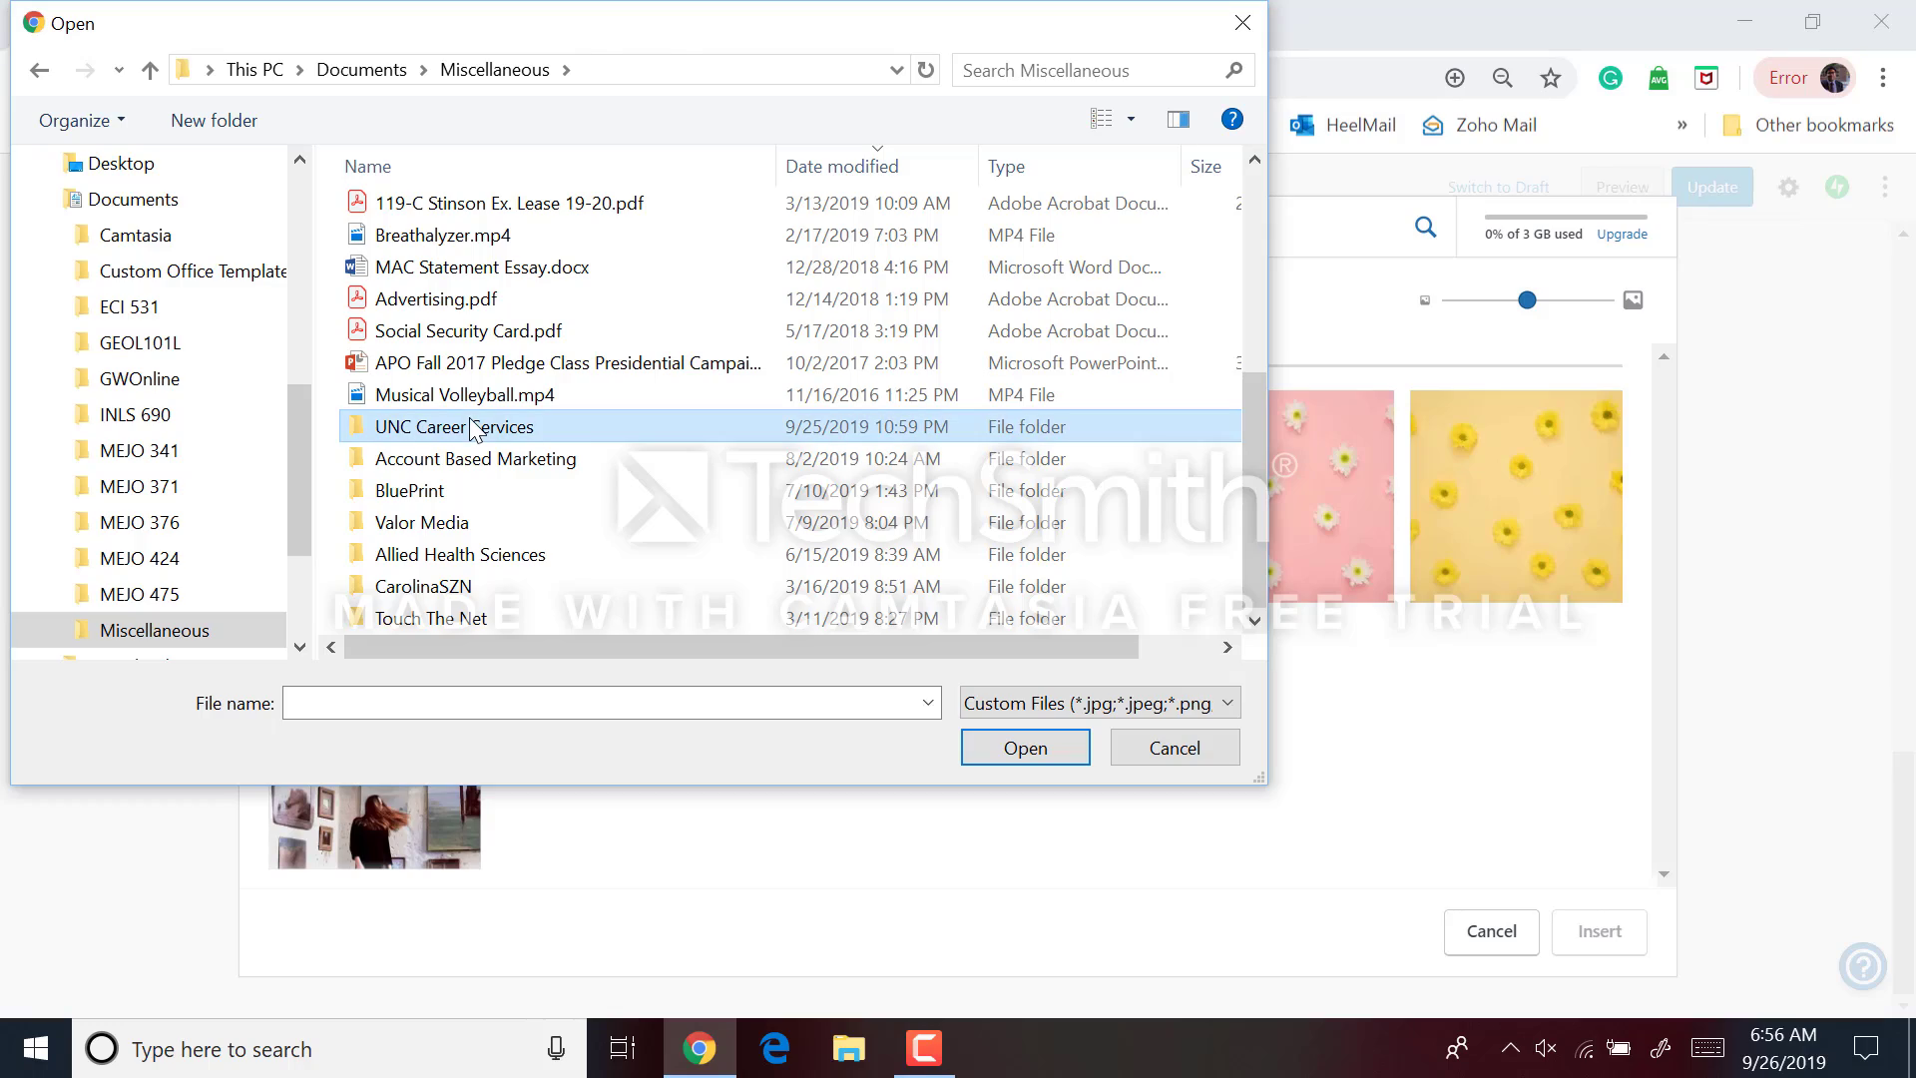
scroll(489, 499, "down", 5)
scroll(491, 512, "down", 15)
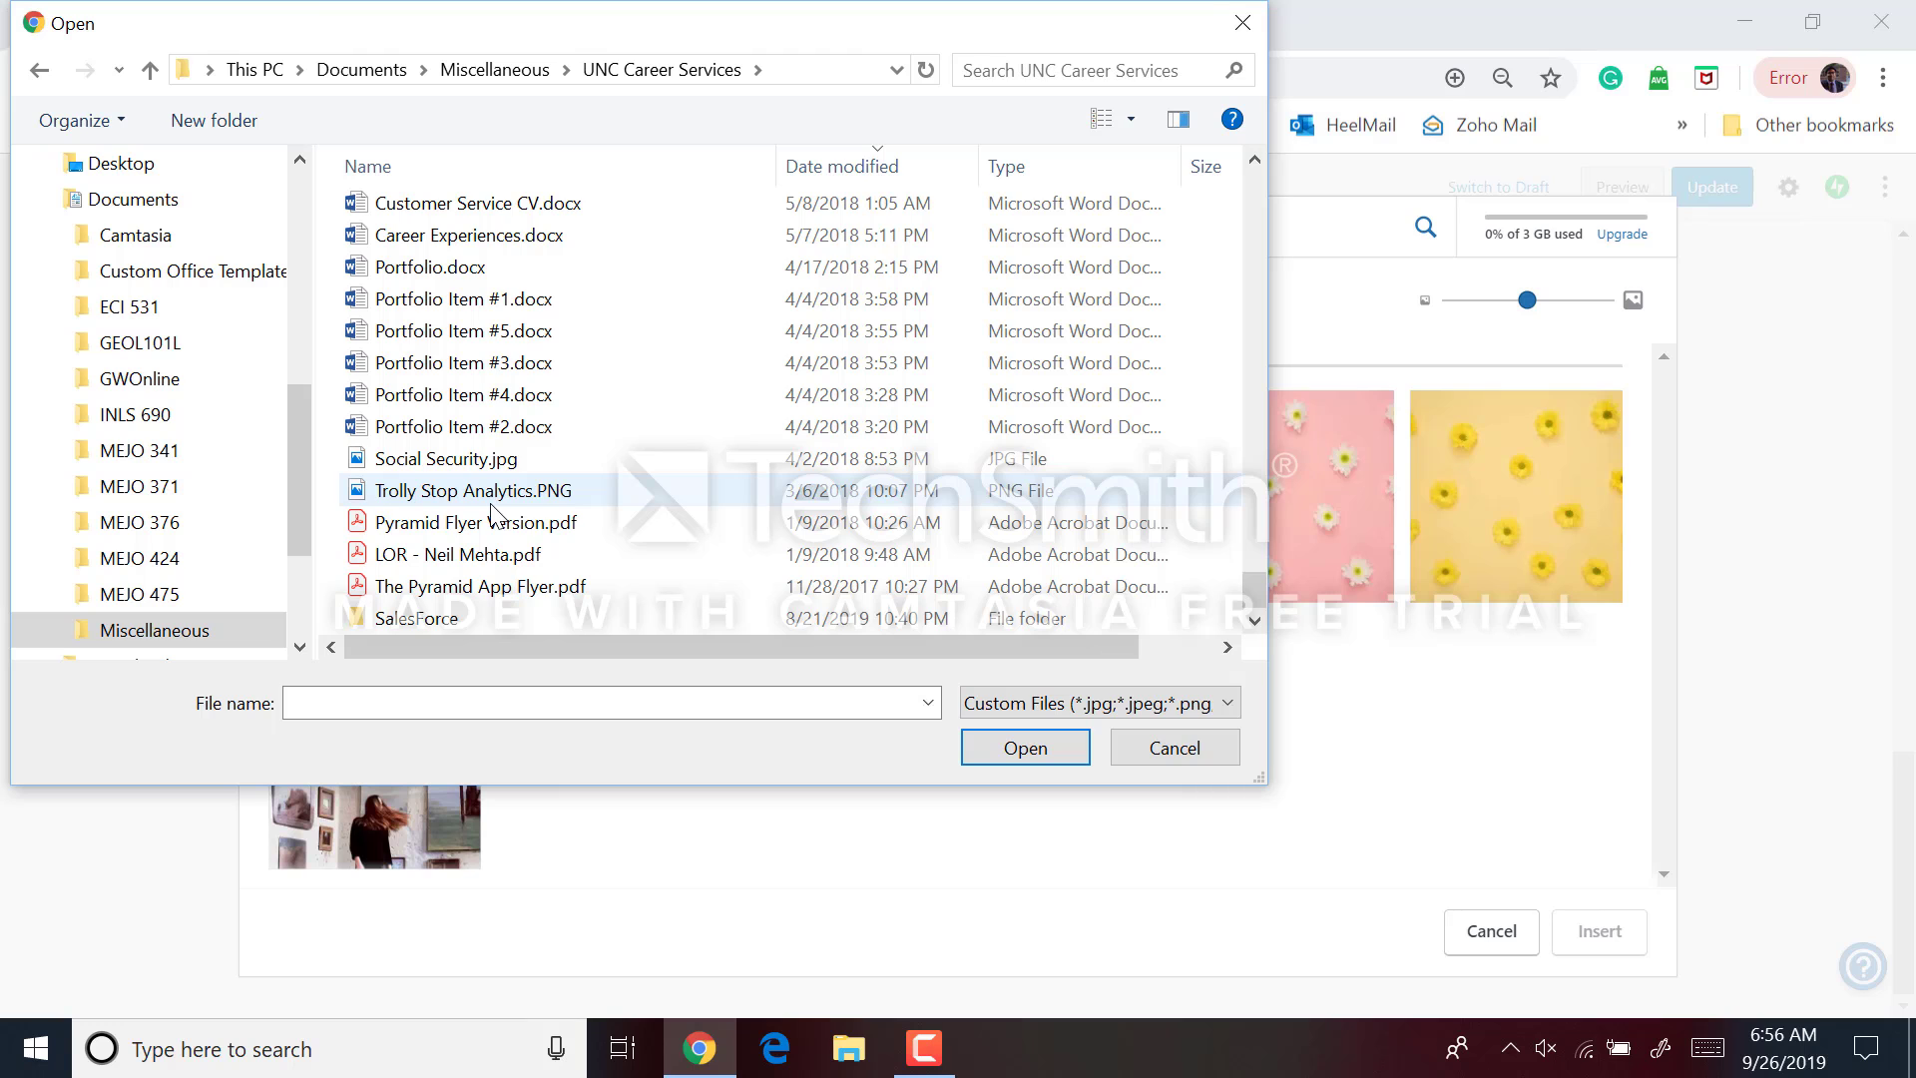
scroll(491, 512, "up", 7)
scroll(491, 512, "down", 2)
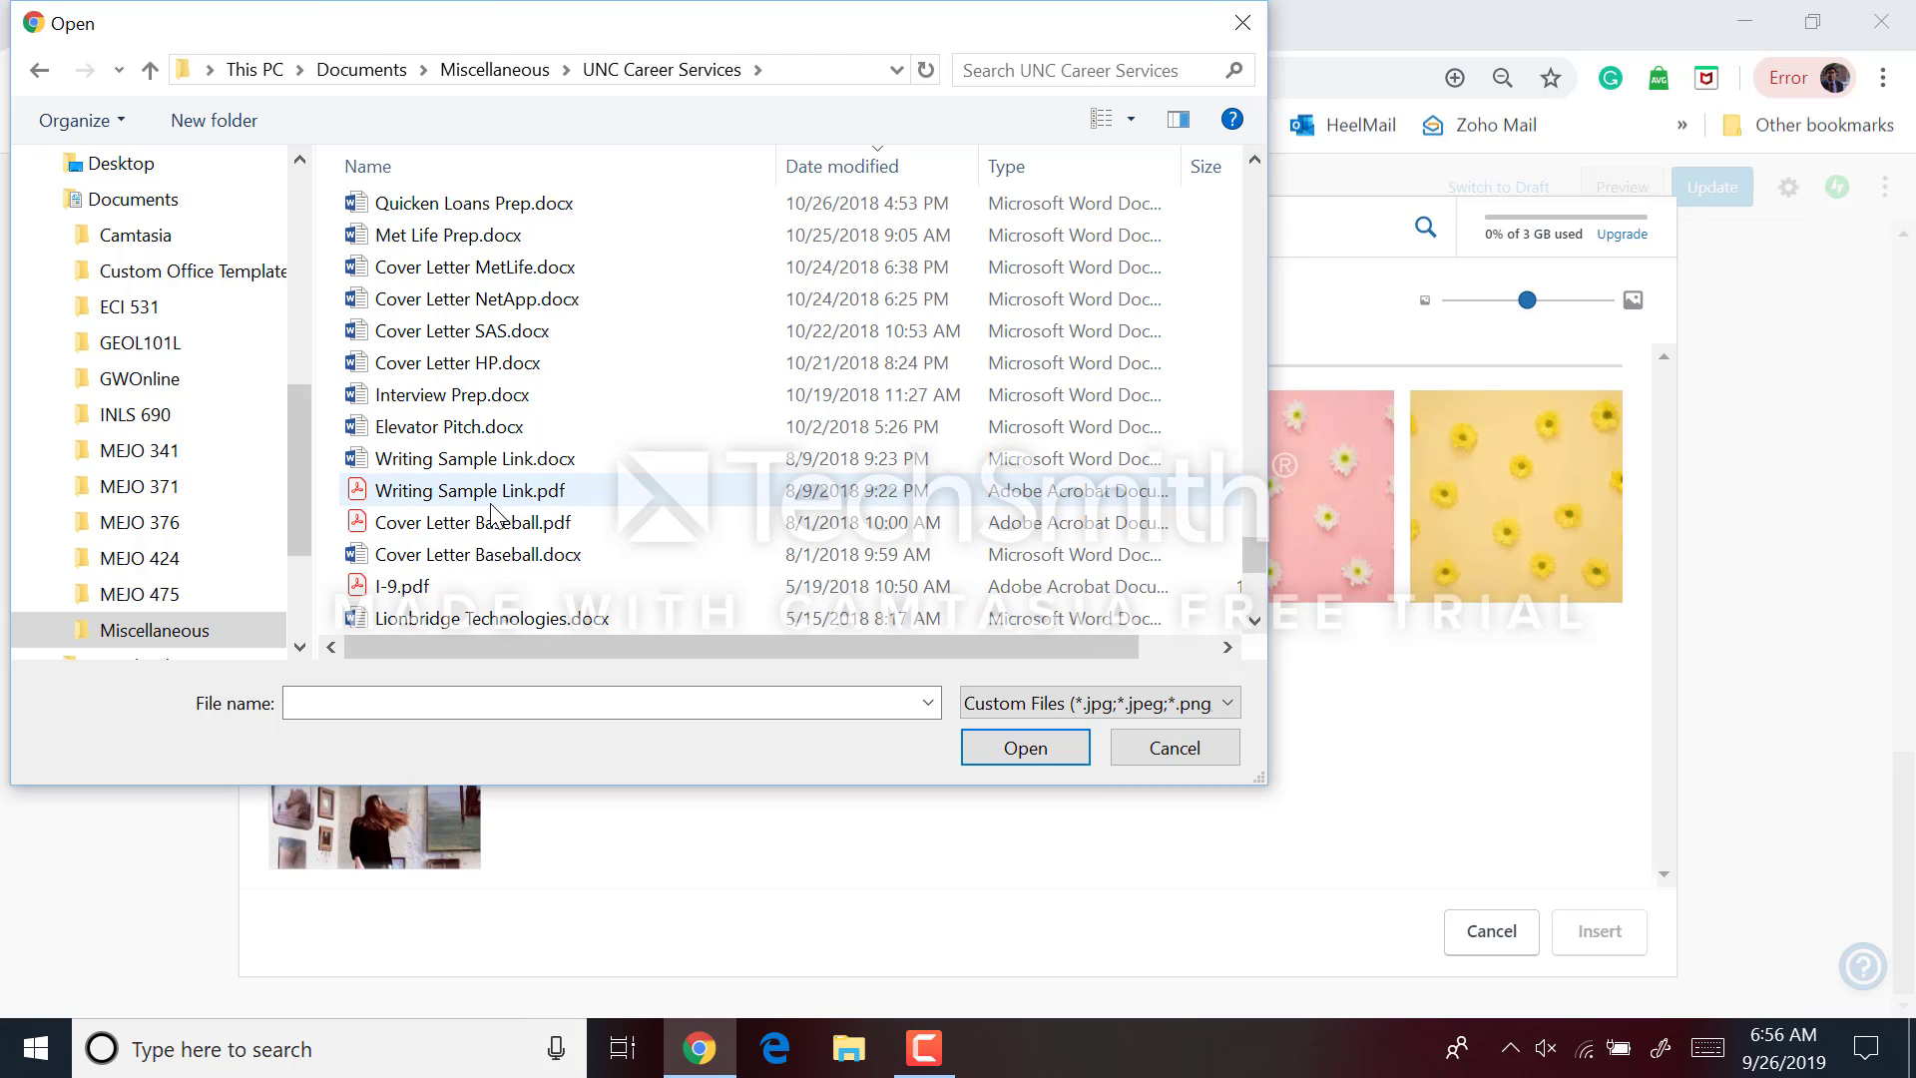
scroll(491, 512, "down", 1)
scroll(494, 469, "up", 2)
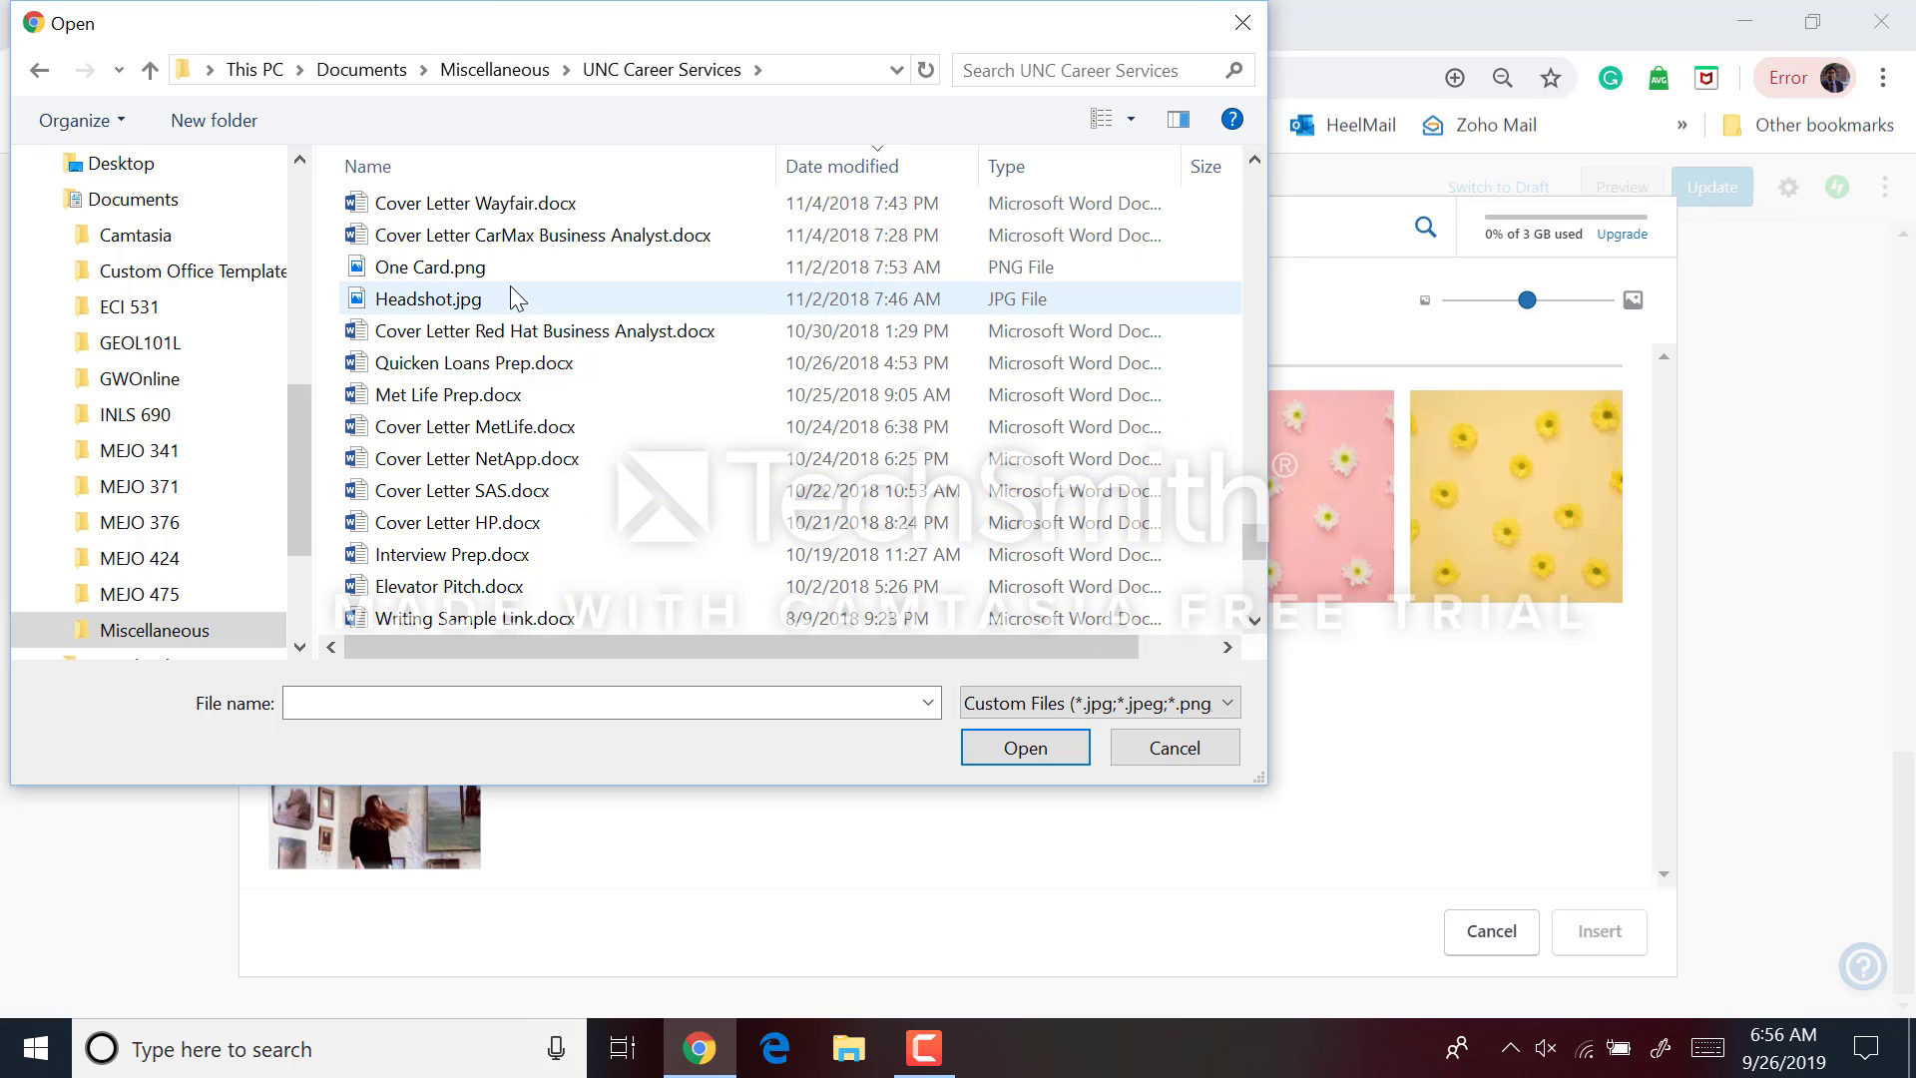
double_click(517, 298)
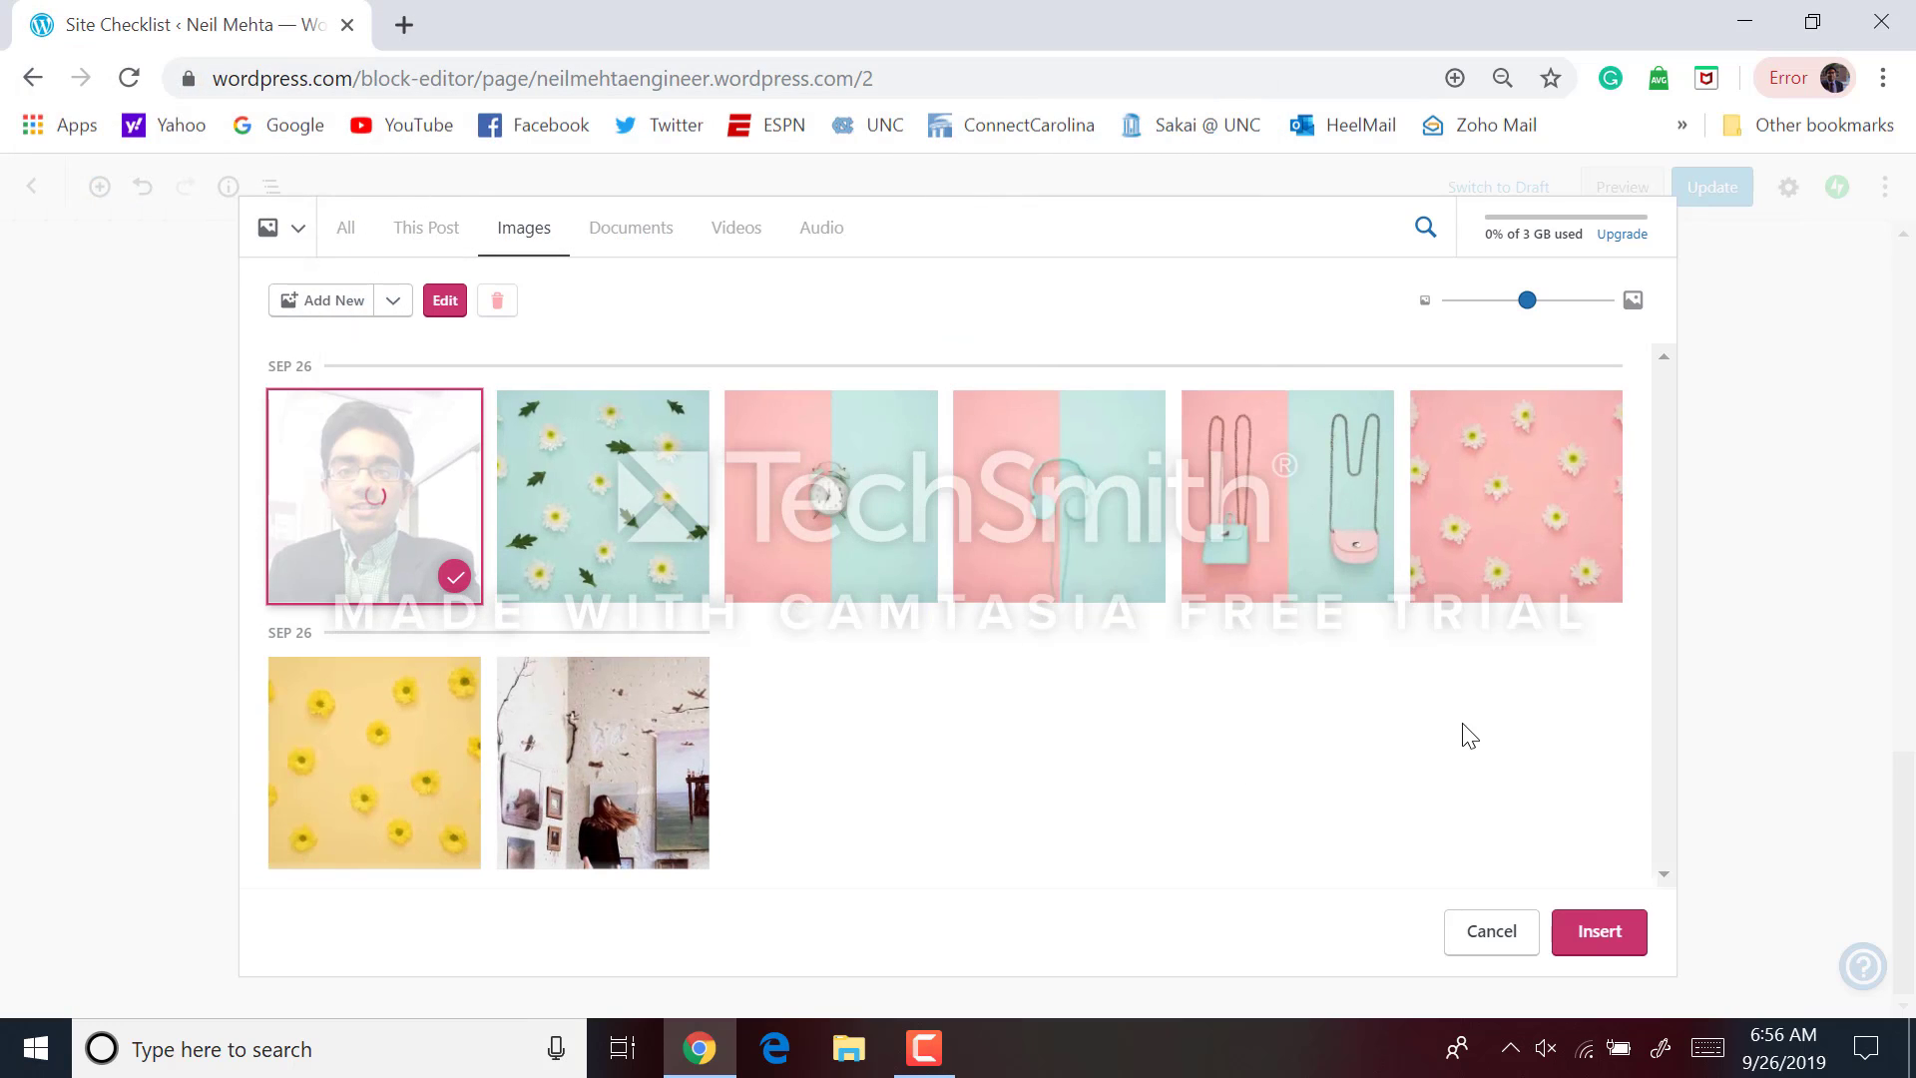
left_click(1585, 933)
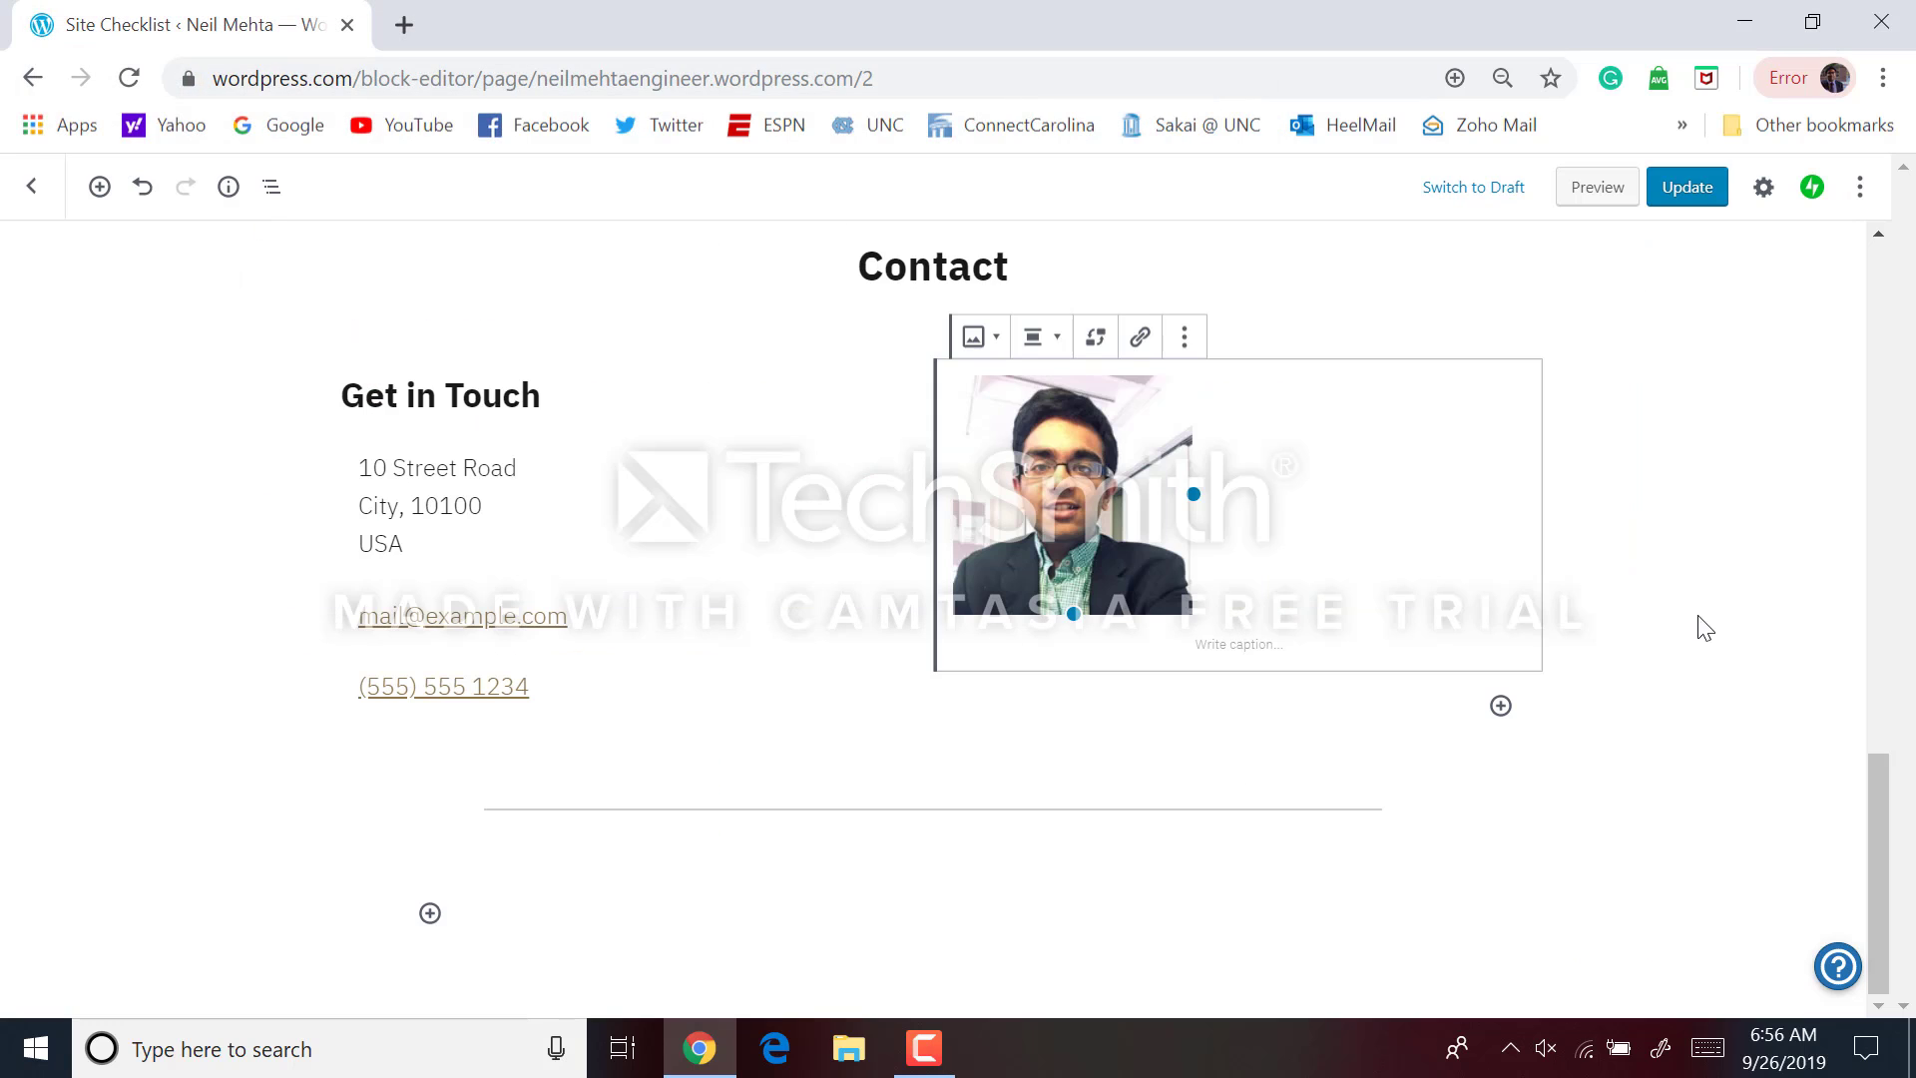
left_click(1759, 603)
scroll(1657, 557, "up", 2)
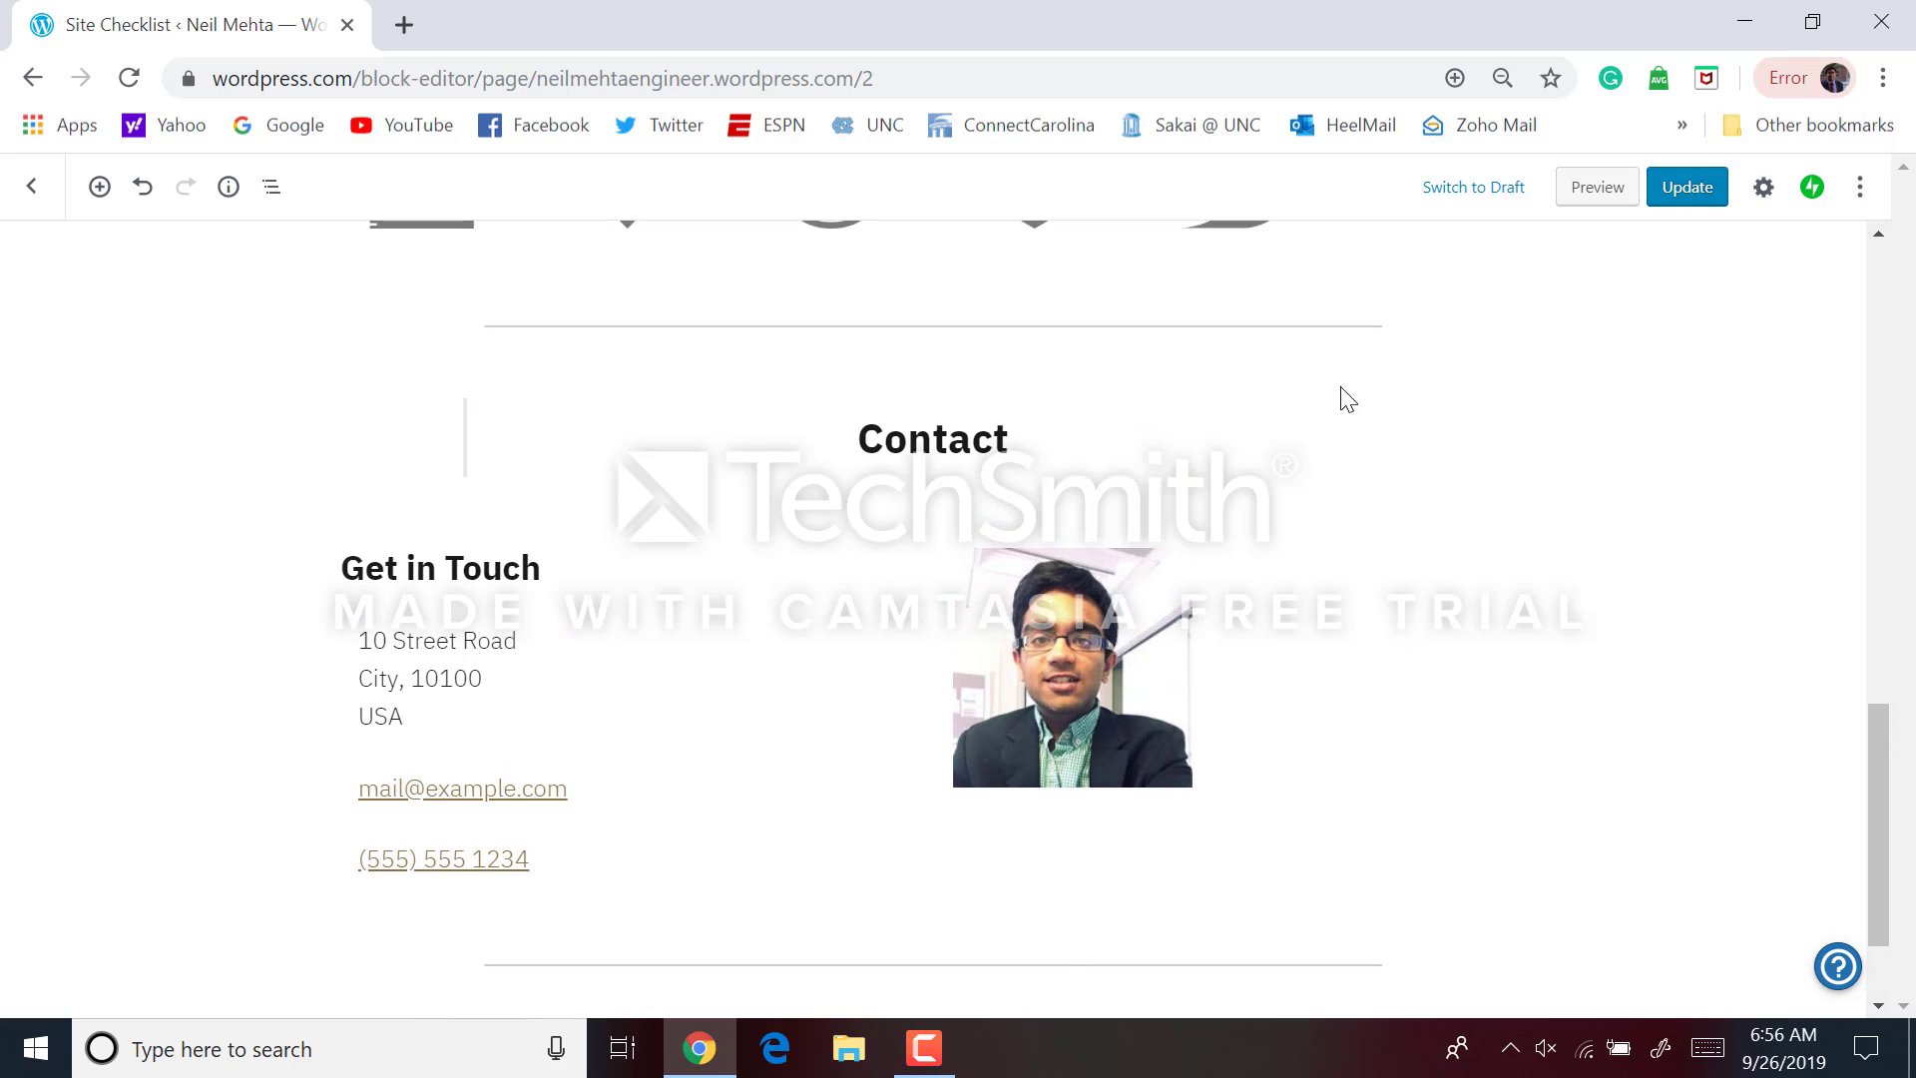
scroll(1437, 496, "down", 2)
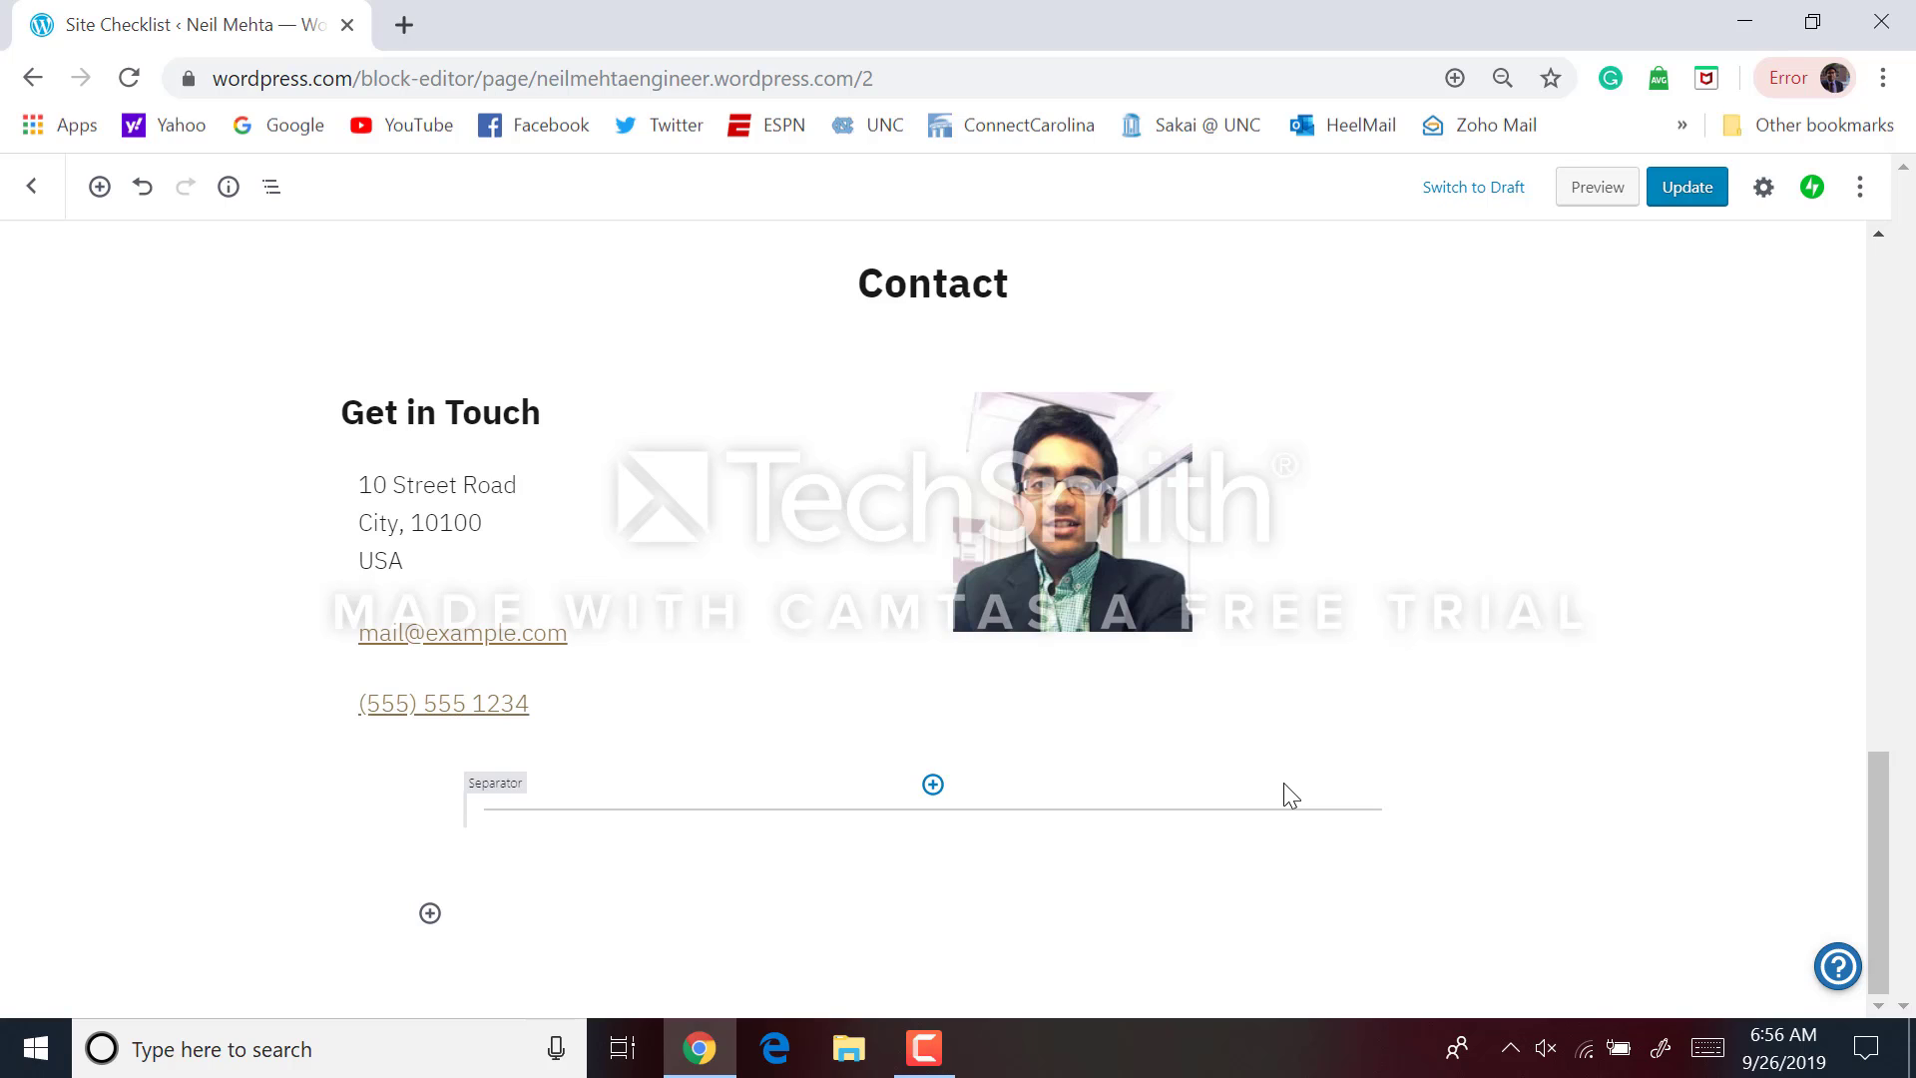
Replace the placeholder street, city and zip code with the owner's own address
left_click(488, 493)
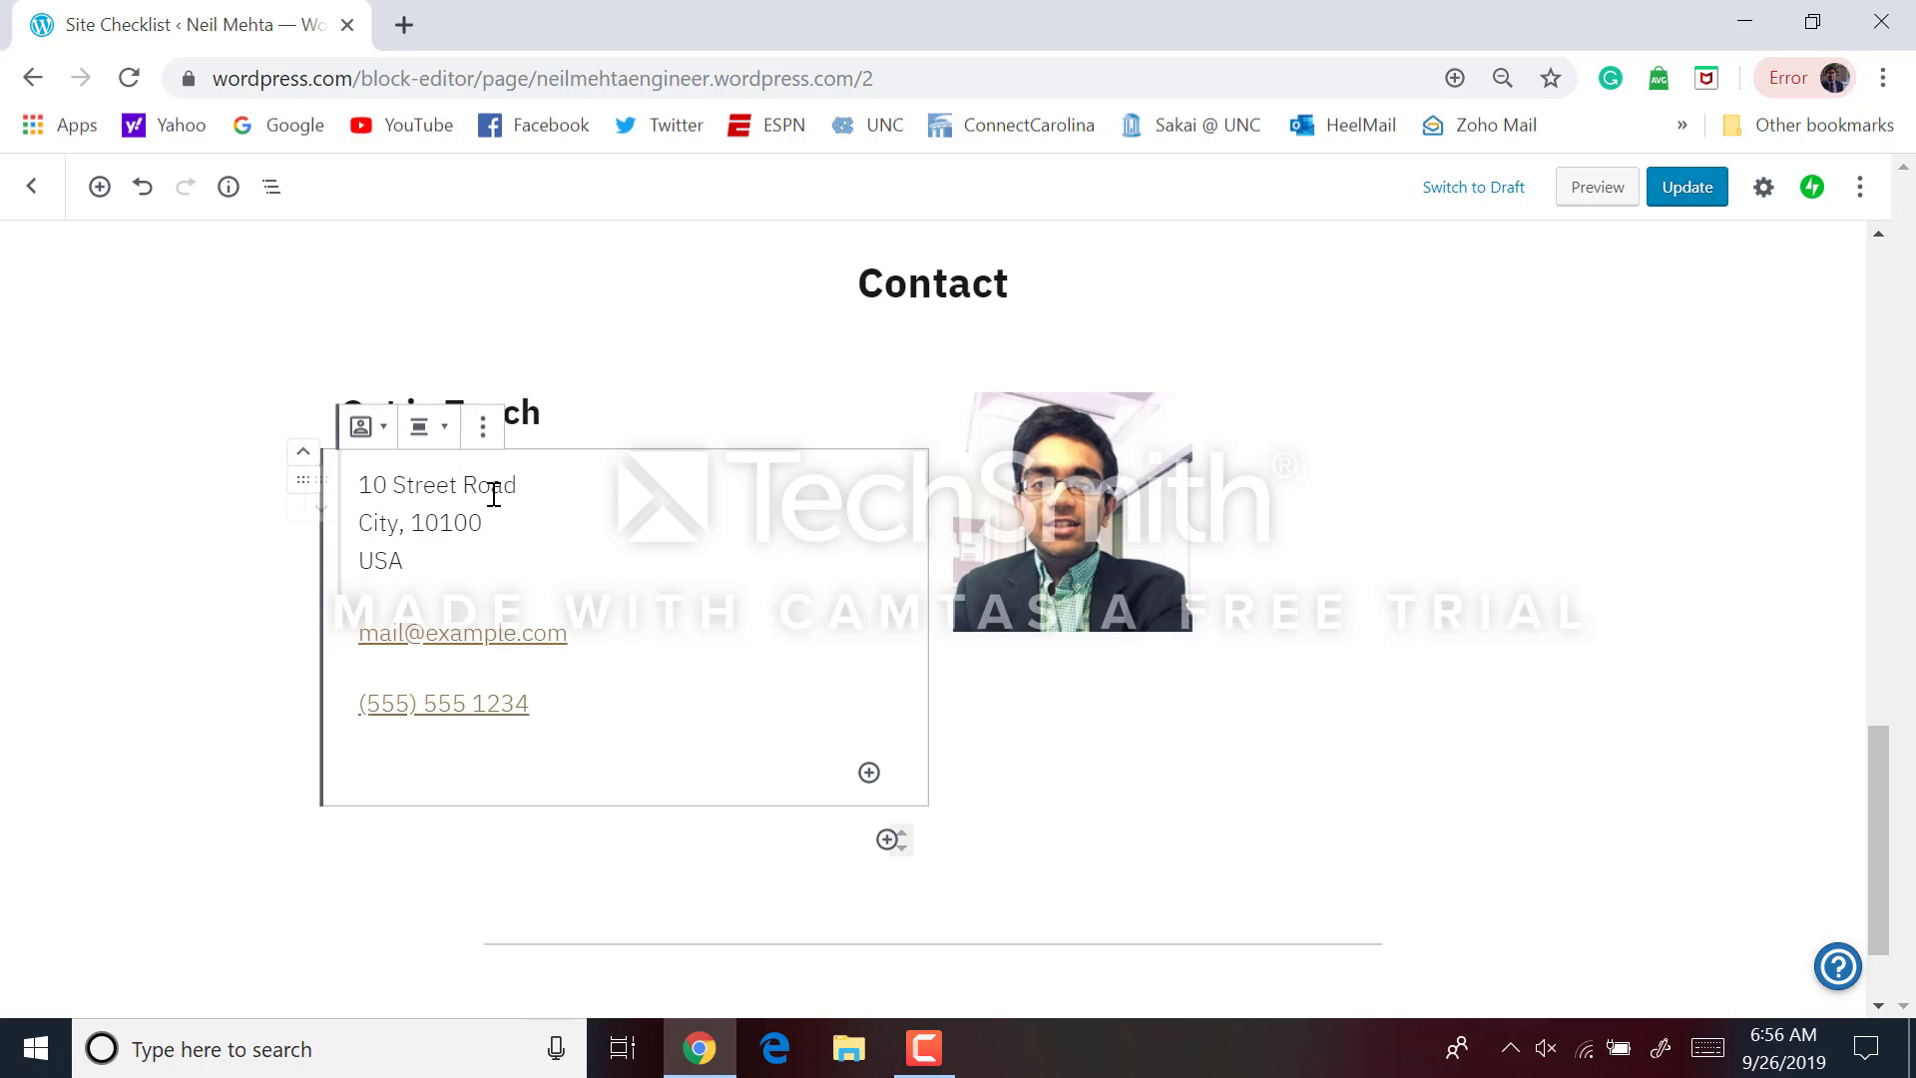
left_click(424, 558)
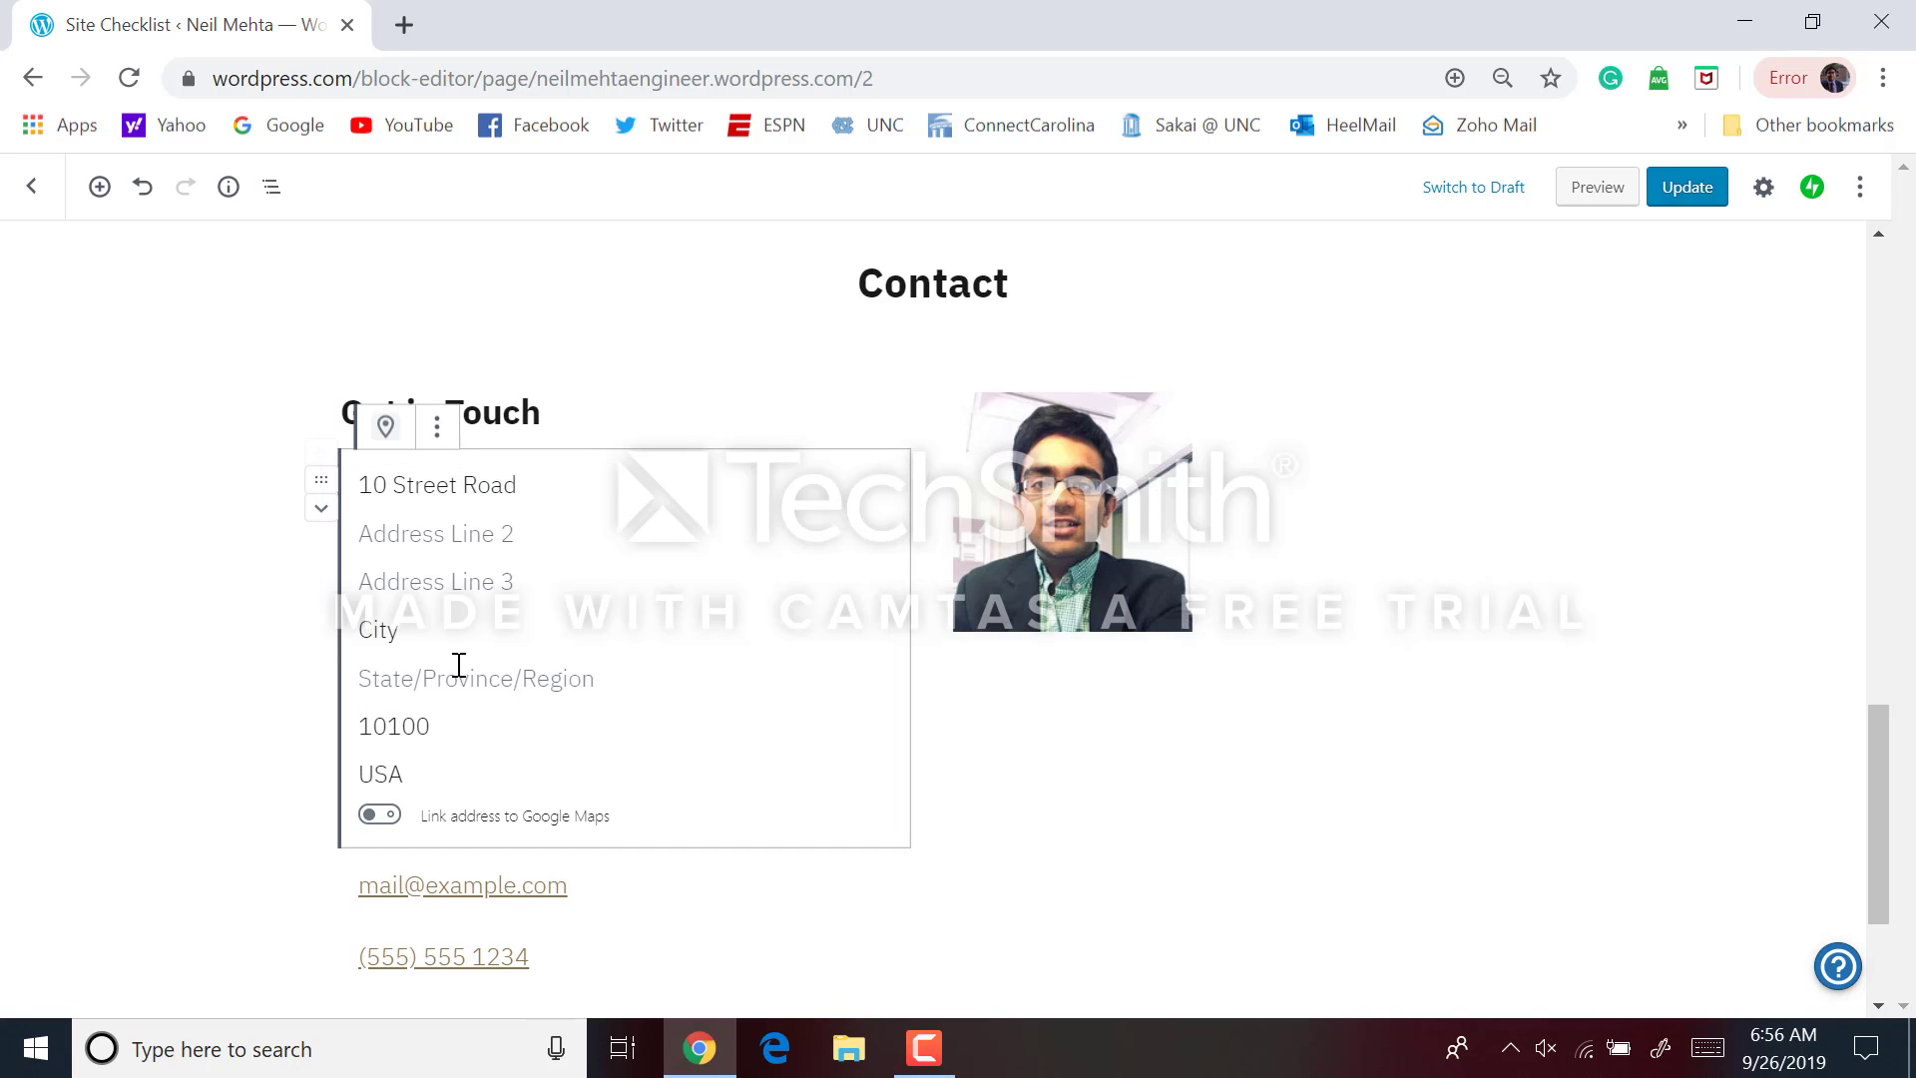
triple_click(470, 493)
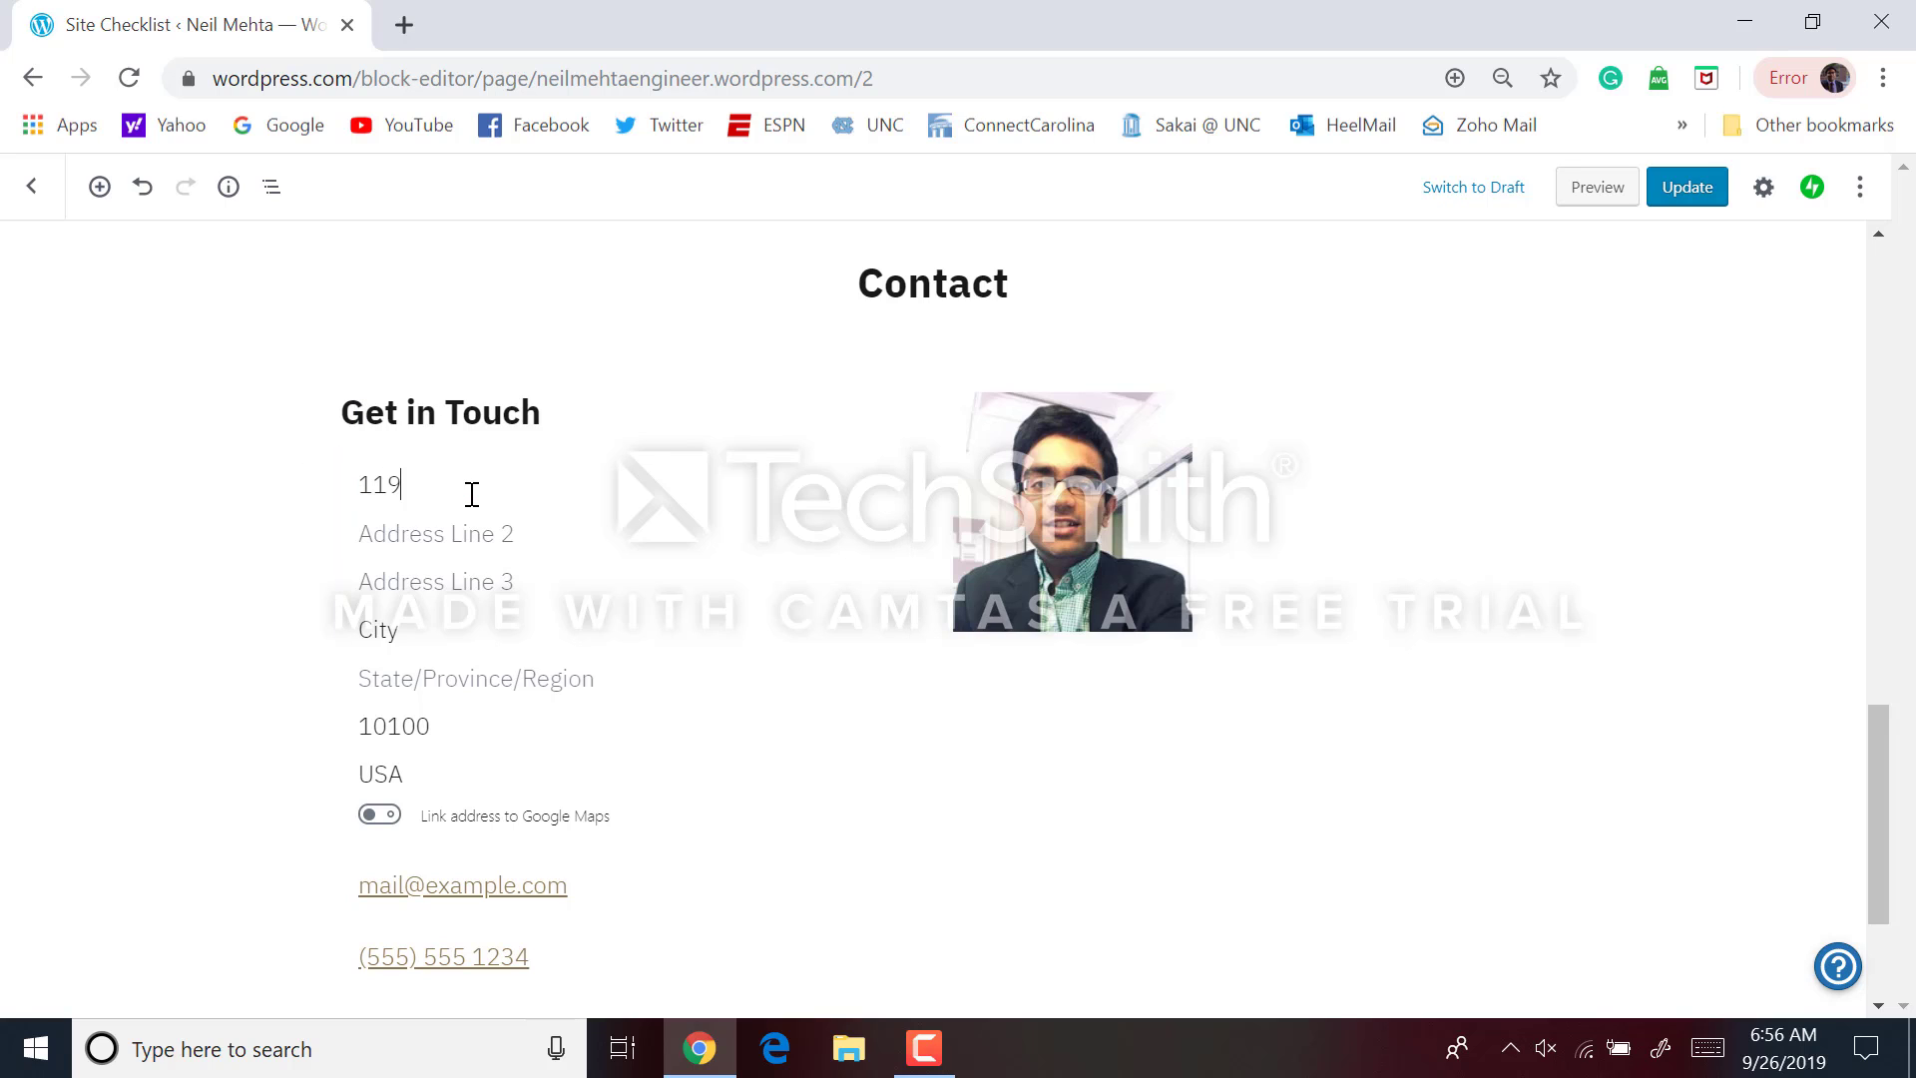
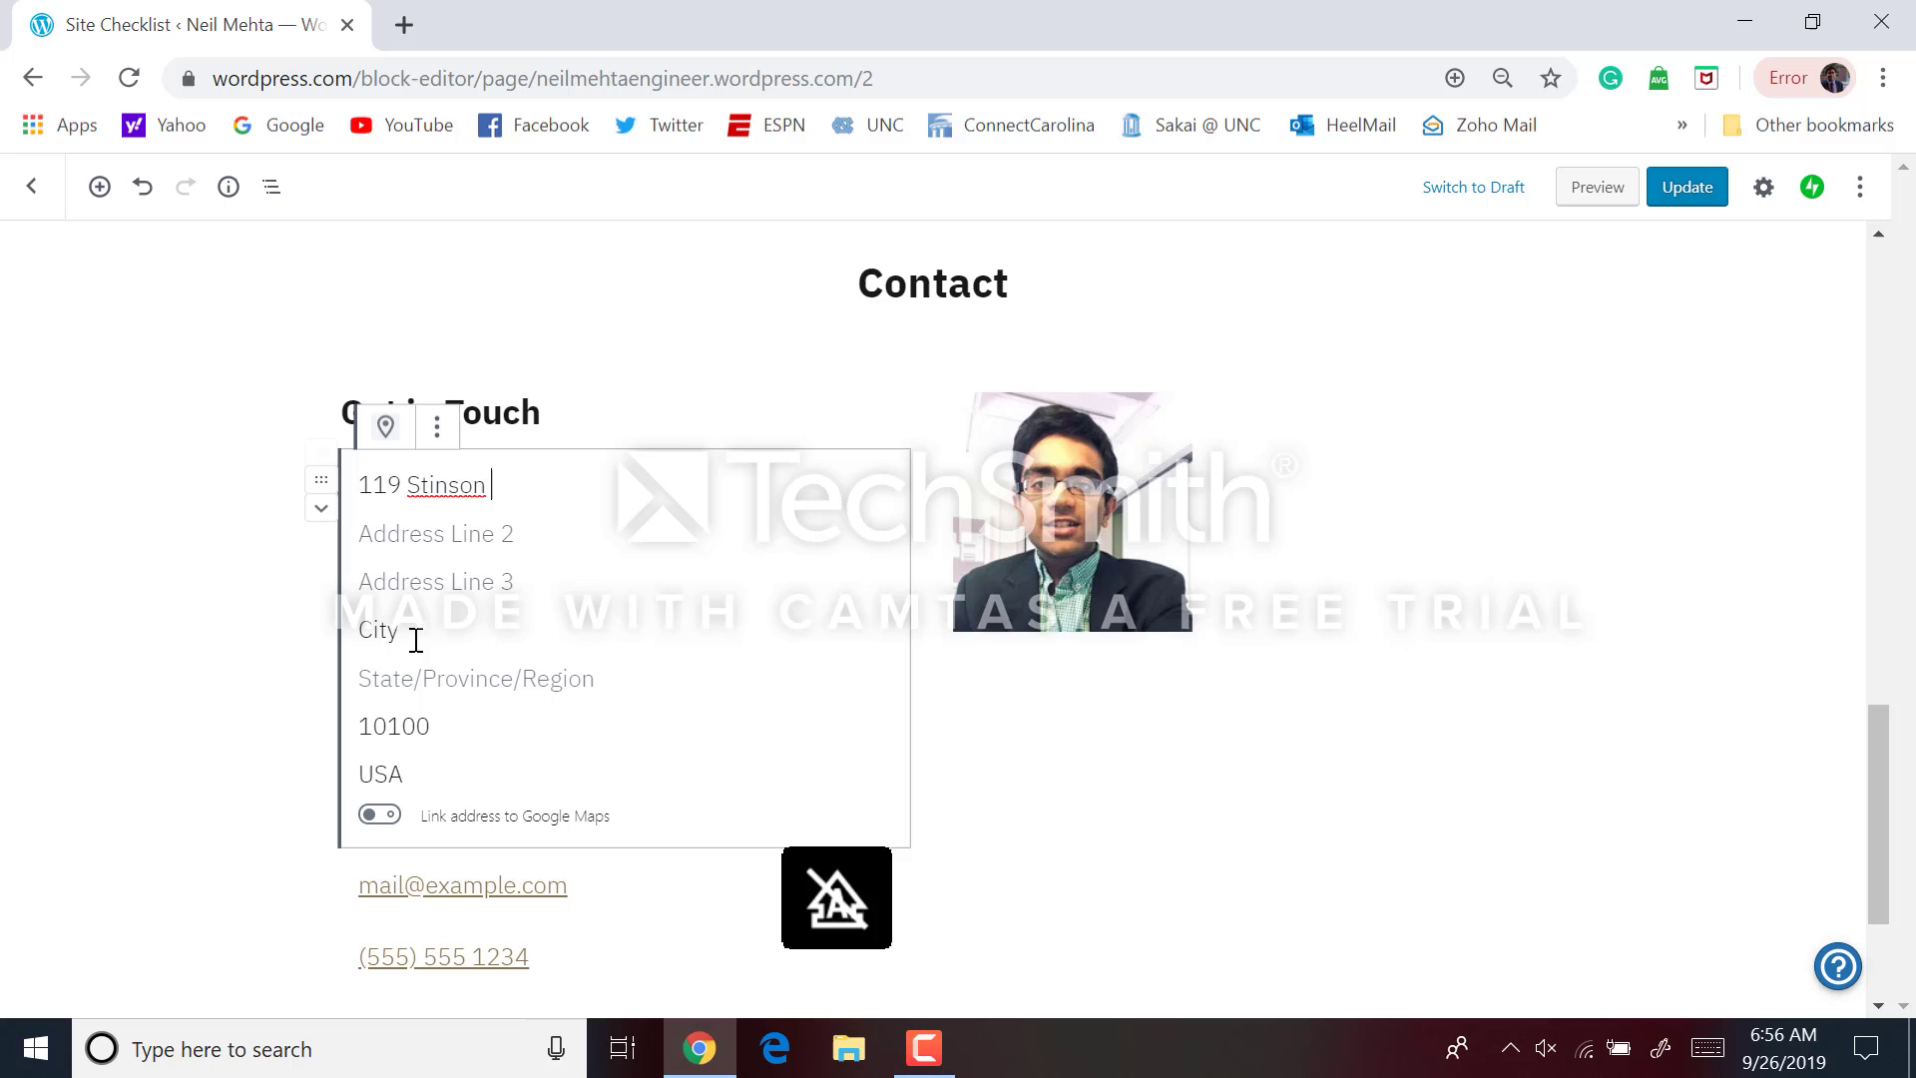
left_click(415, 640)
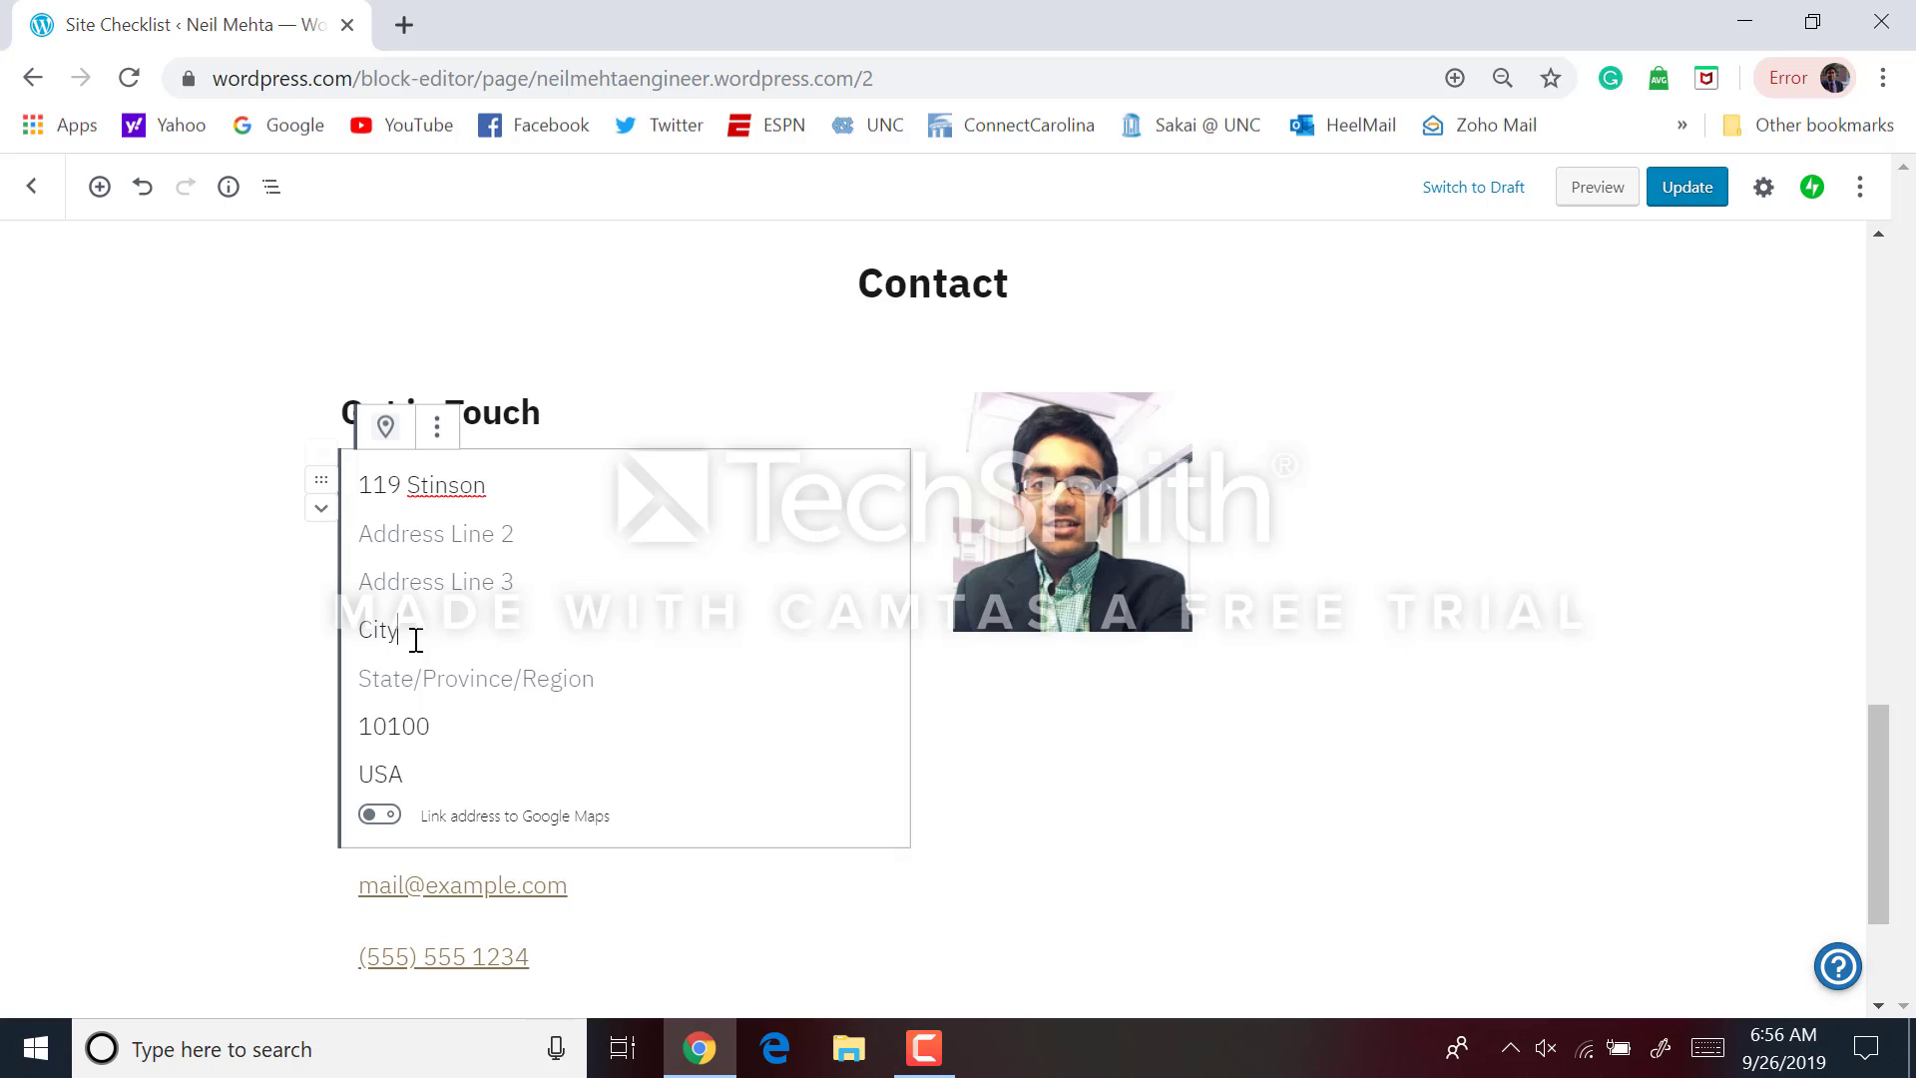
key("BackSpace")
key("BackSpace")
key("BackSpace")
key("Caps_Lock")
type("Ch")
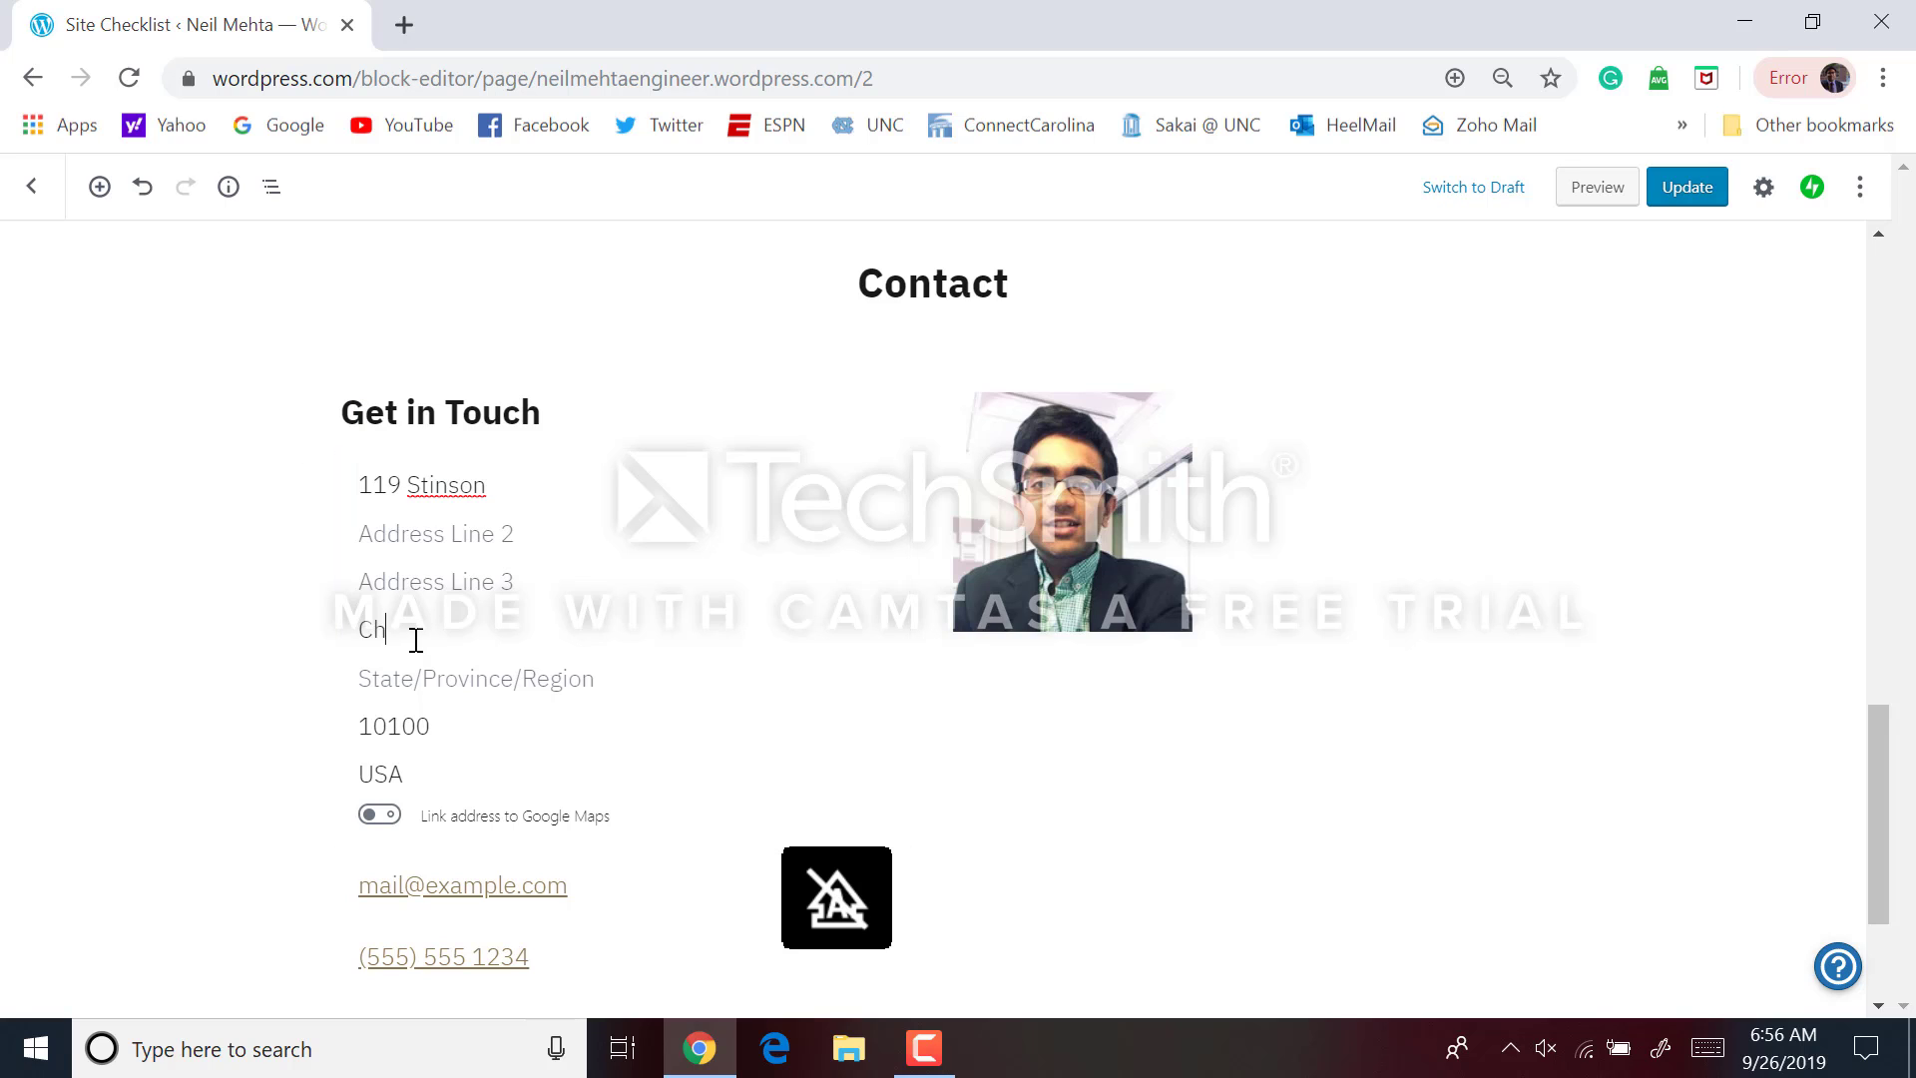
type("apel Hill")
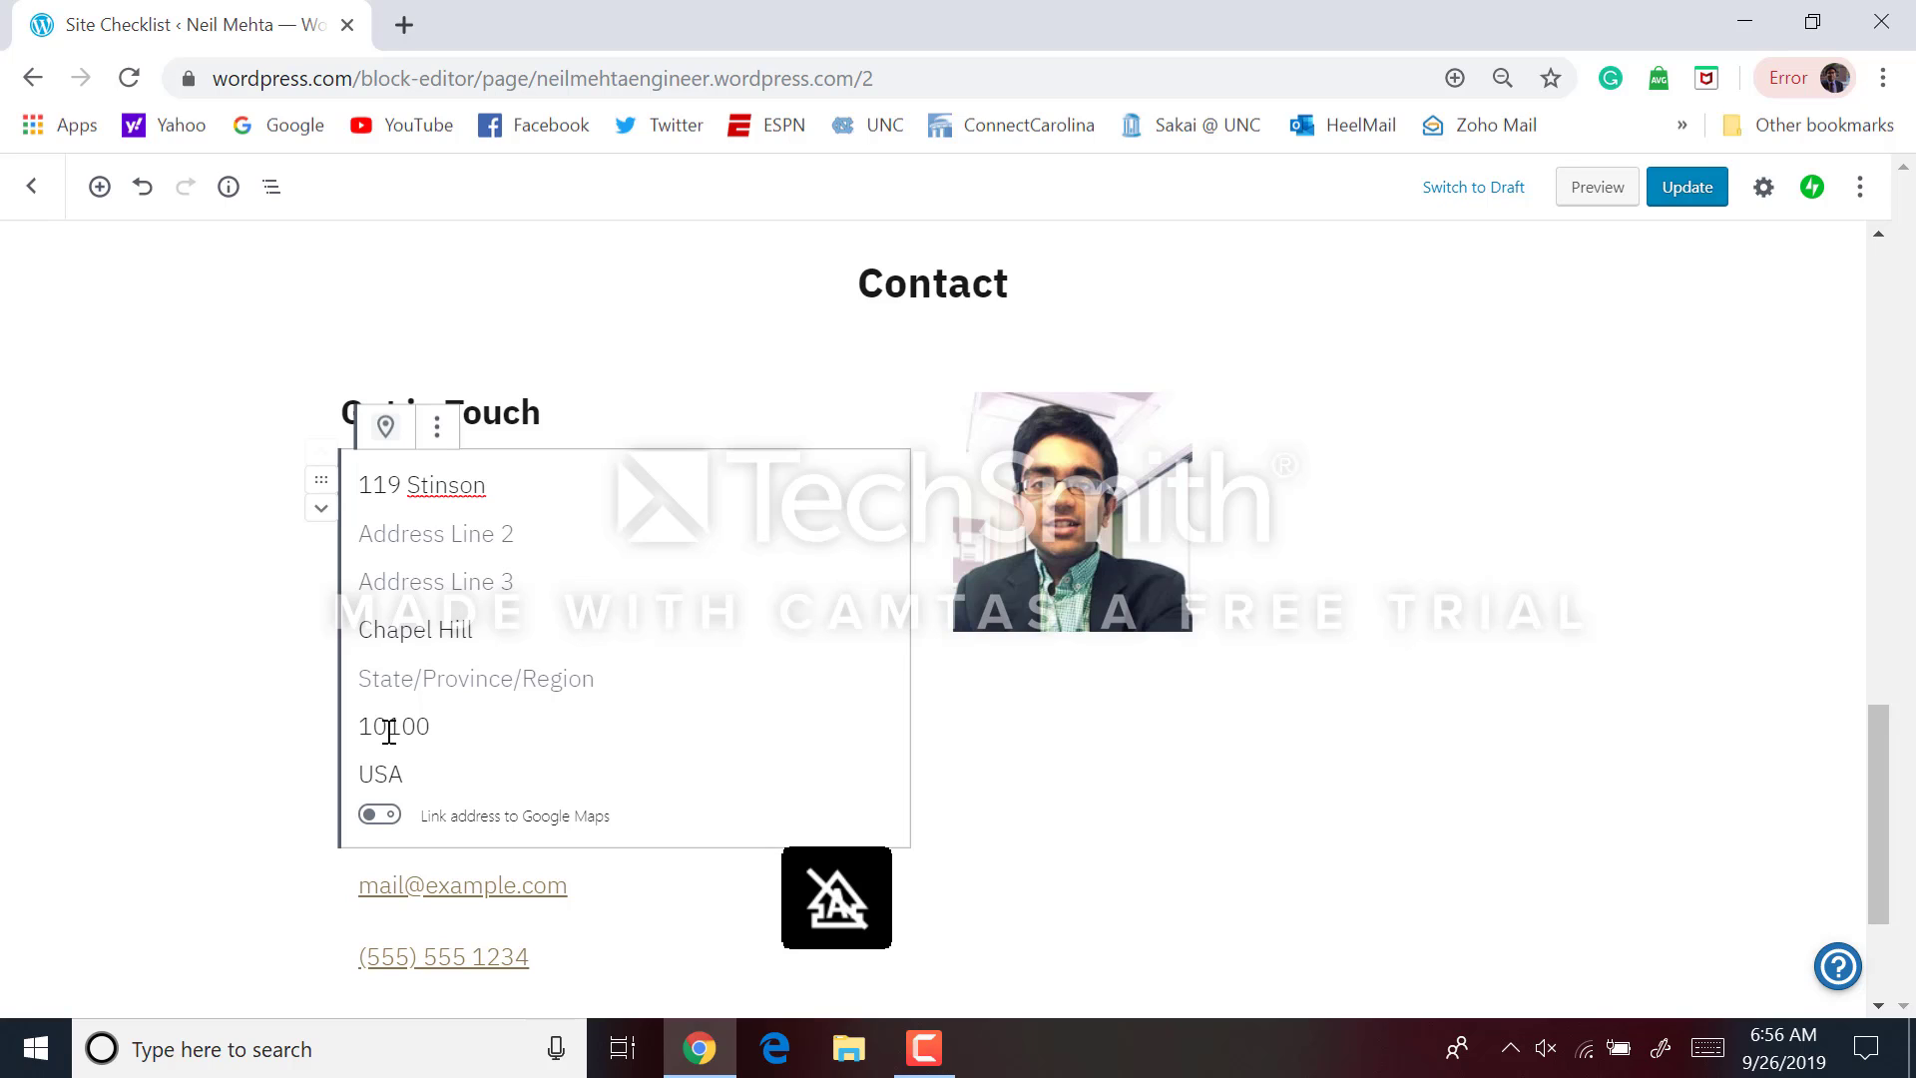
double_click(389, 729)
type("25")
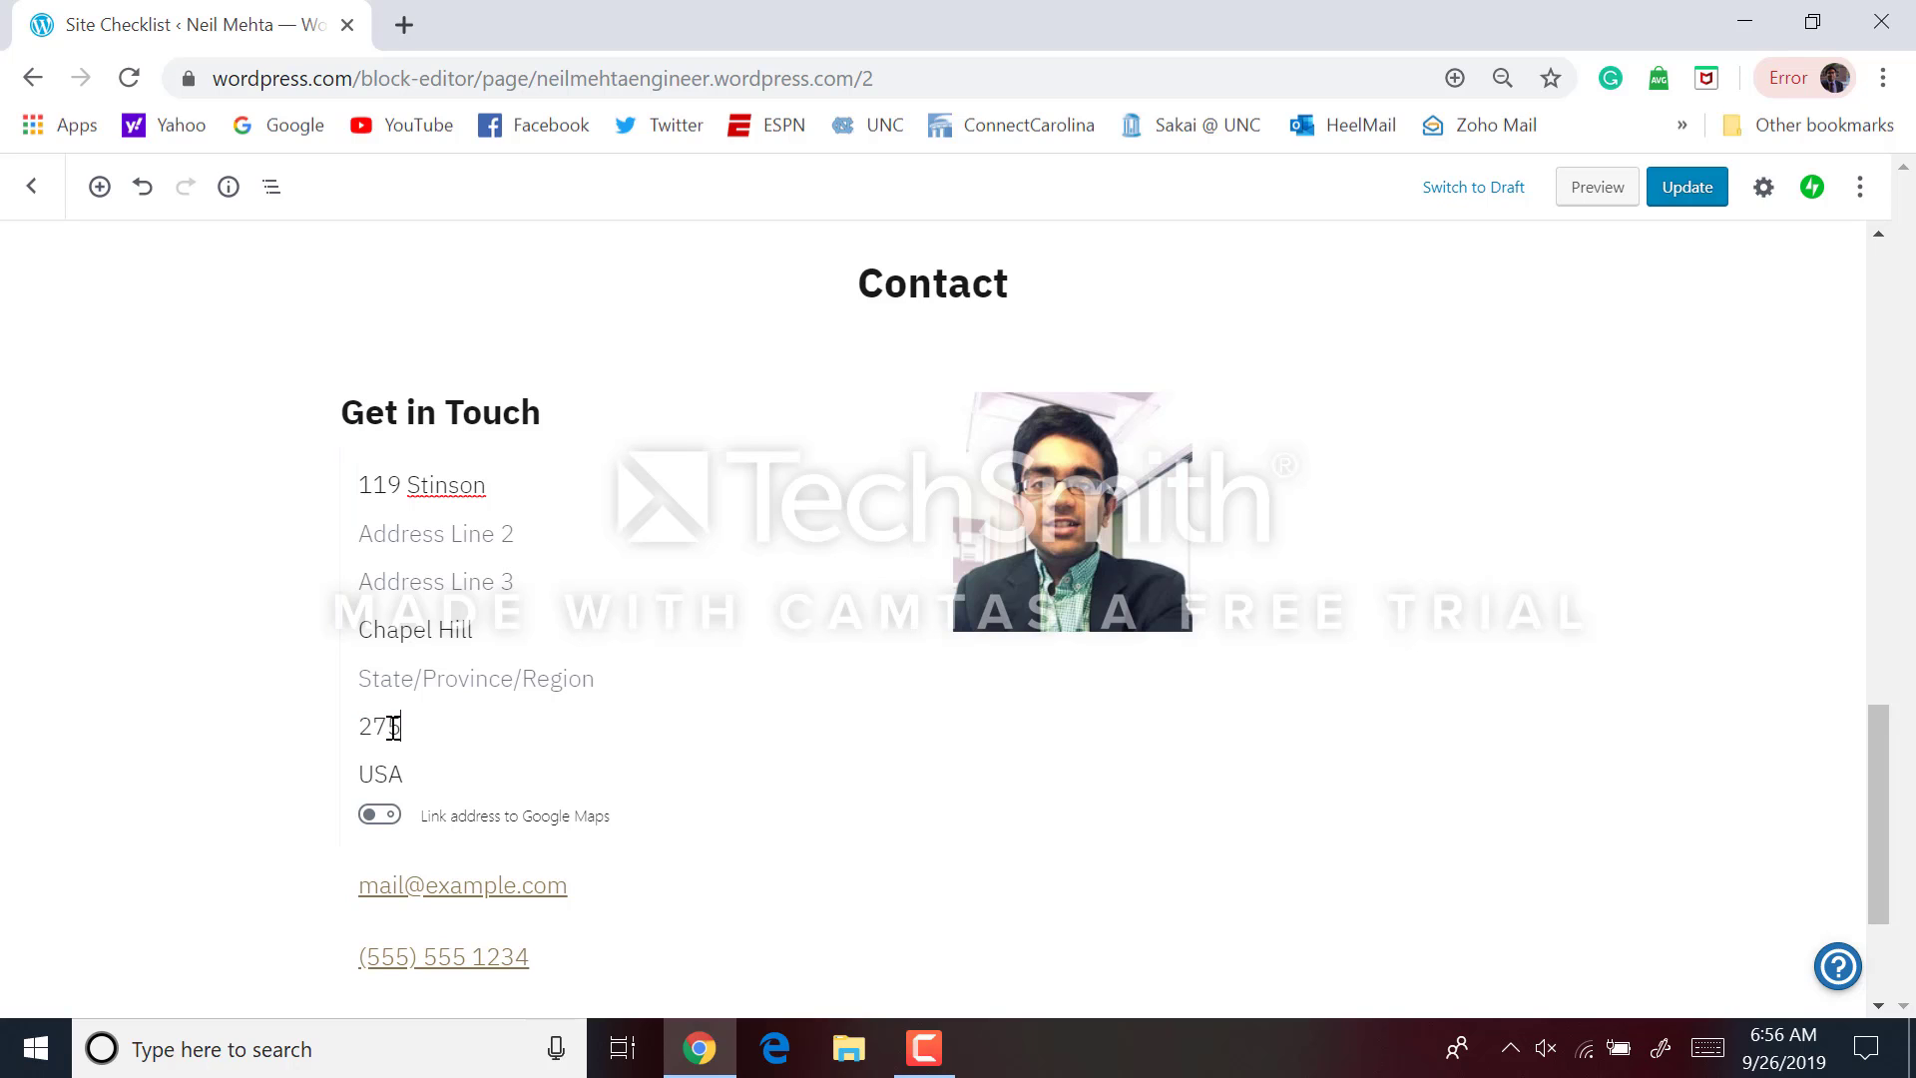
type("516")
Replace the placeholder e-mail and phone number with the owner's own contact details
scroll(393, 728, "down", 2)
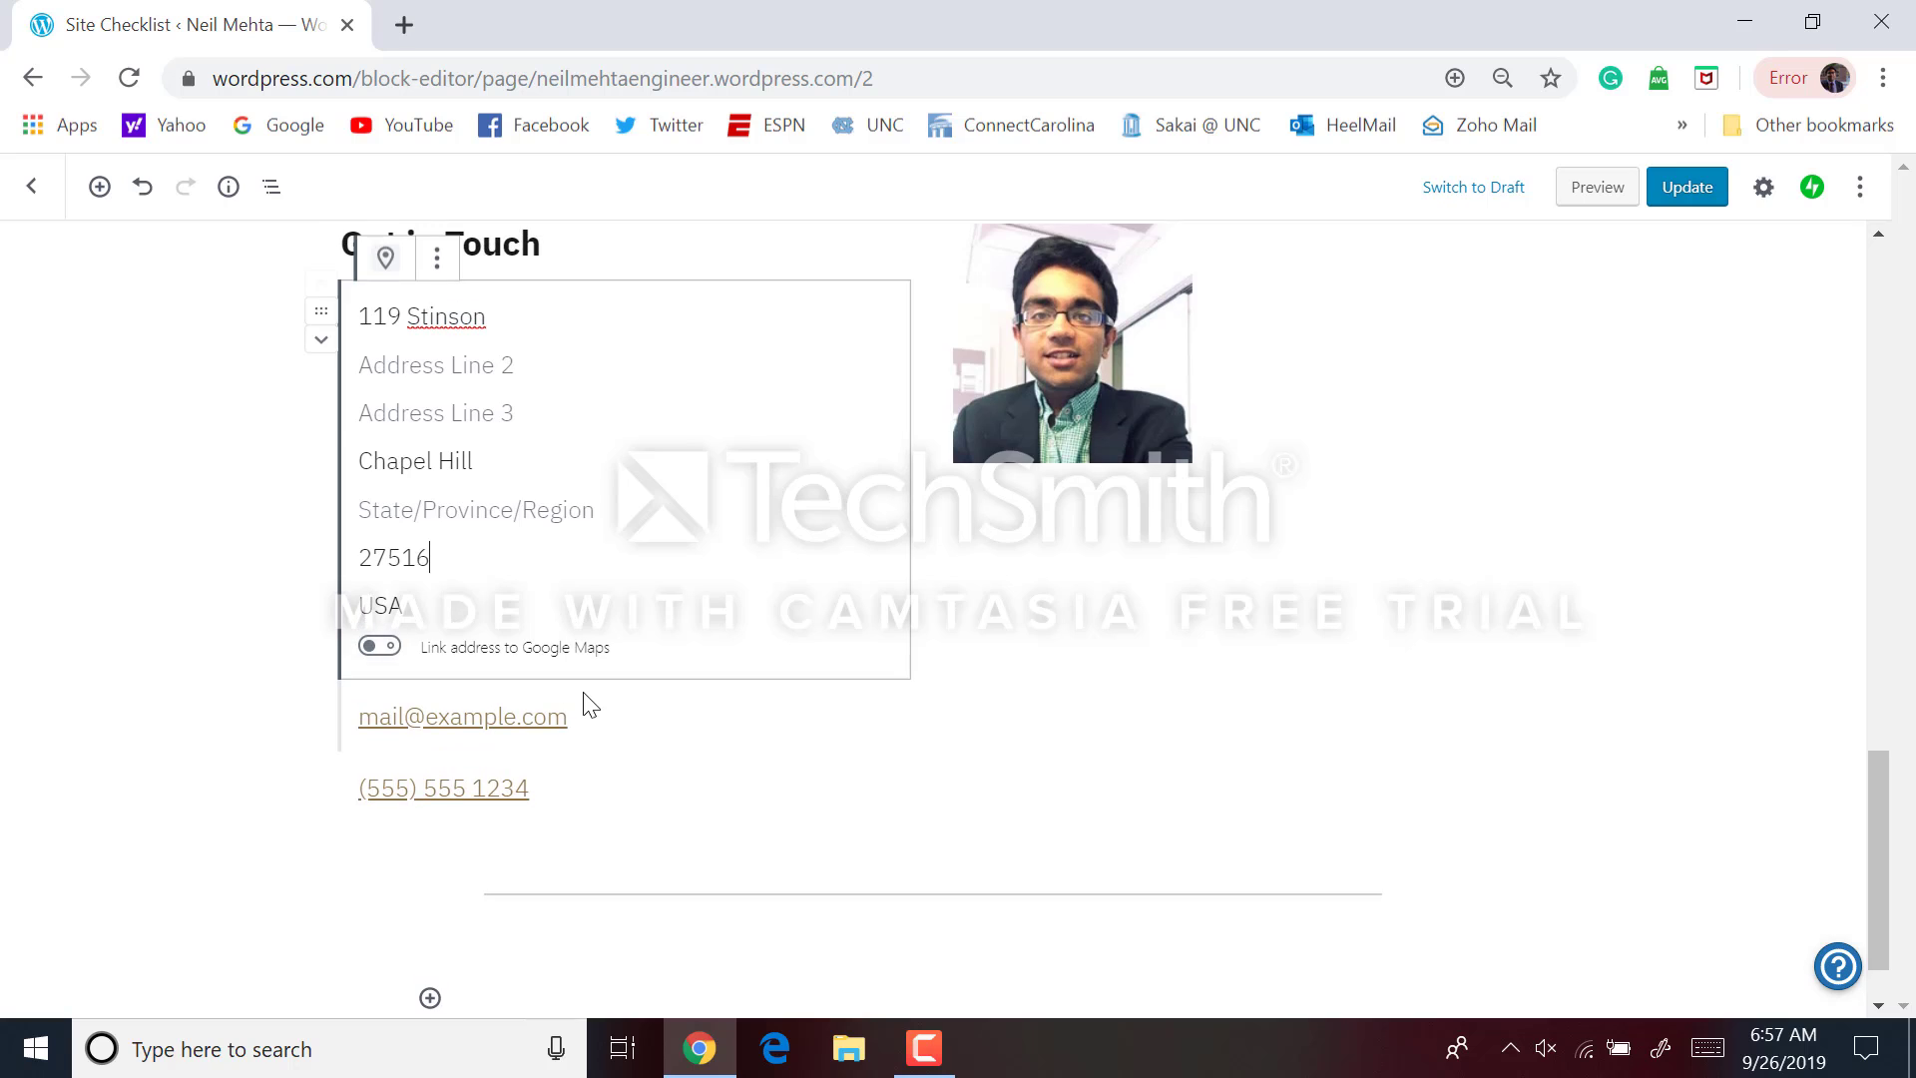
left_click(597, 721)
left_click_drag(565, 625, 557, 453)
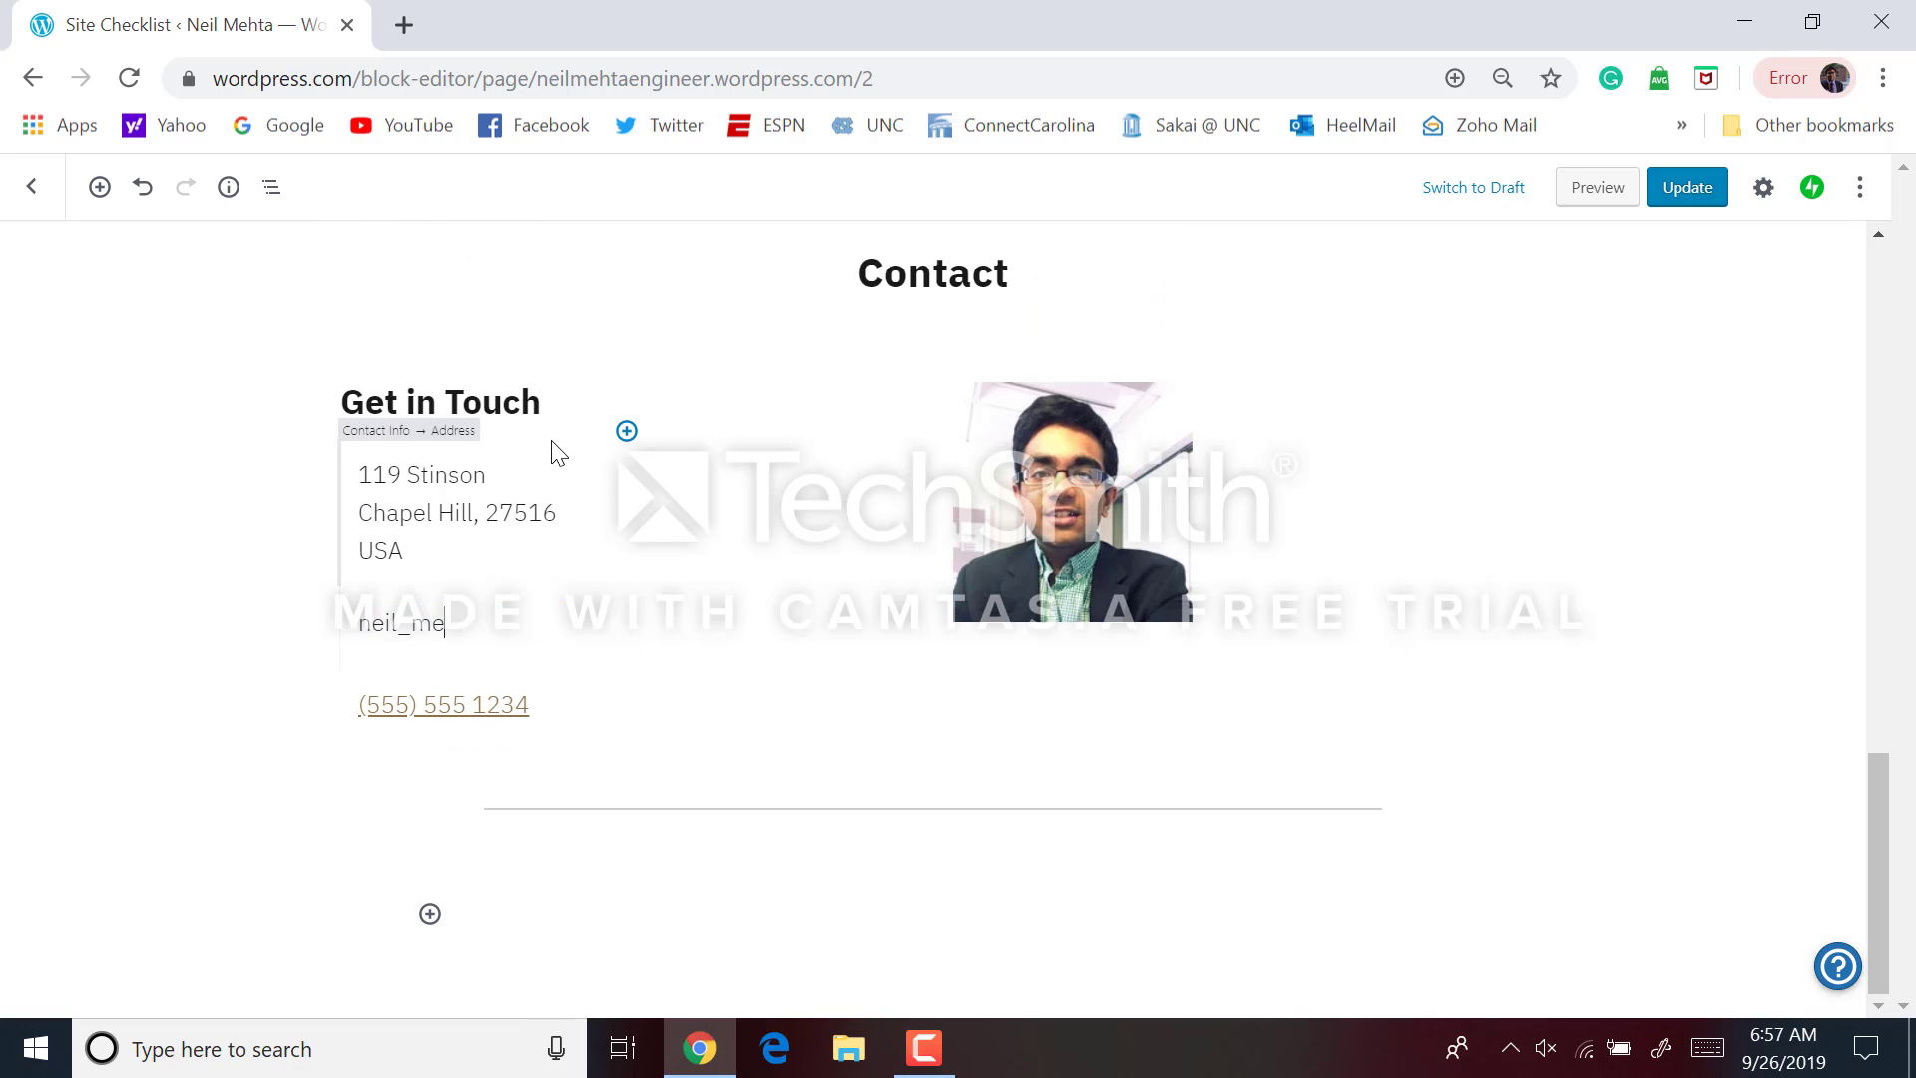
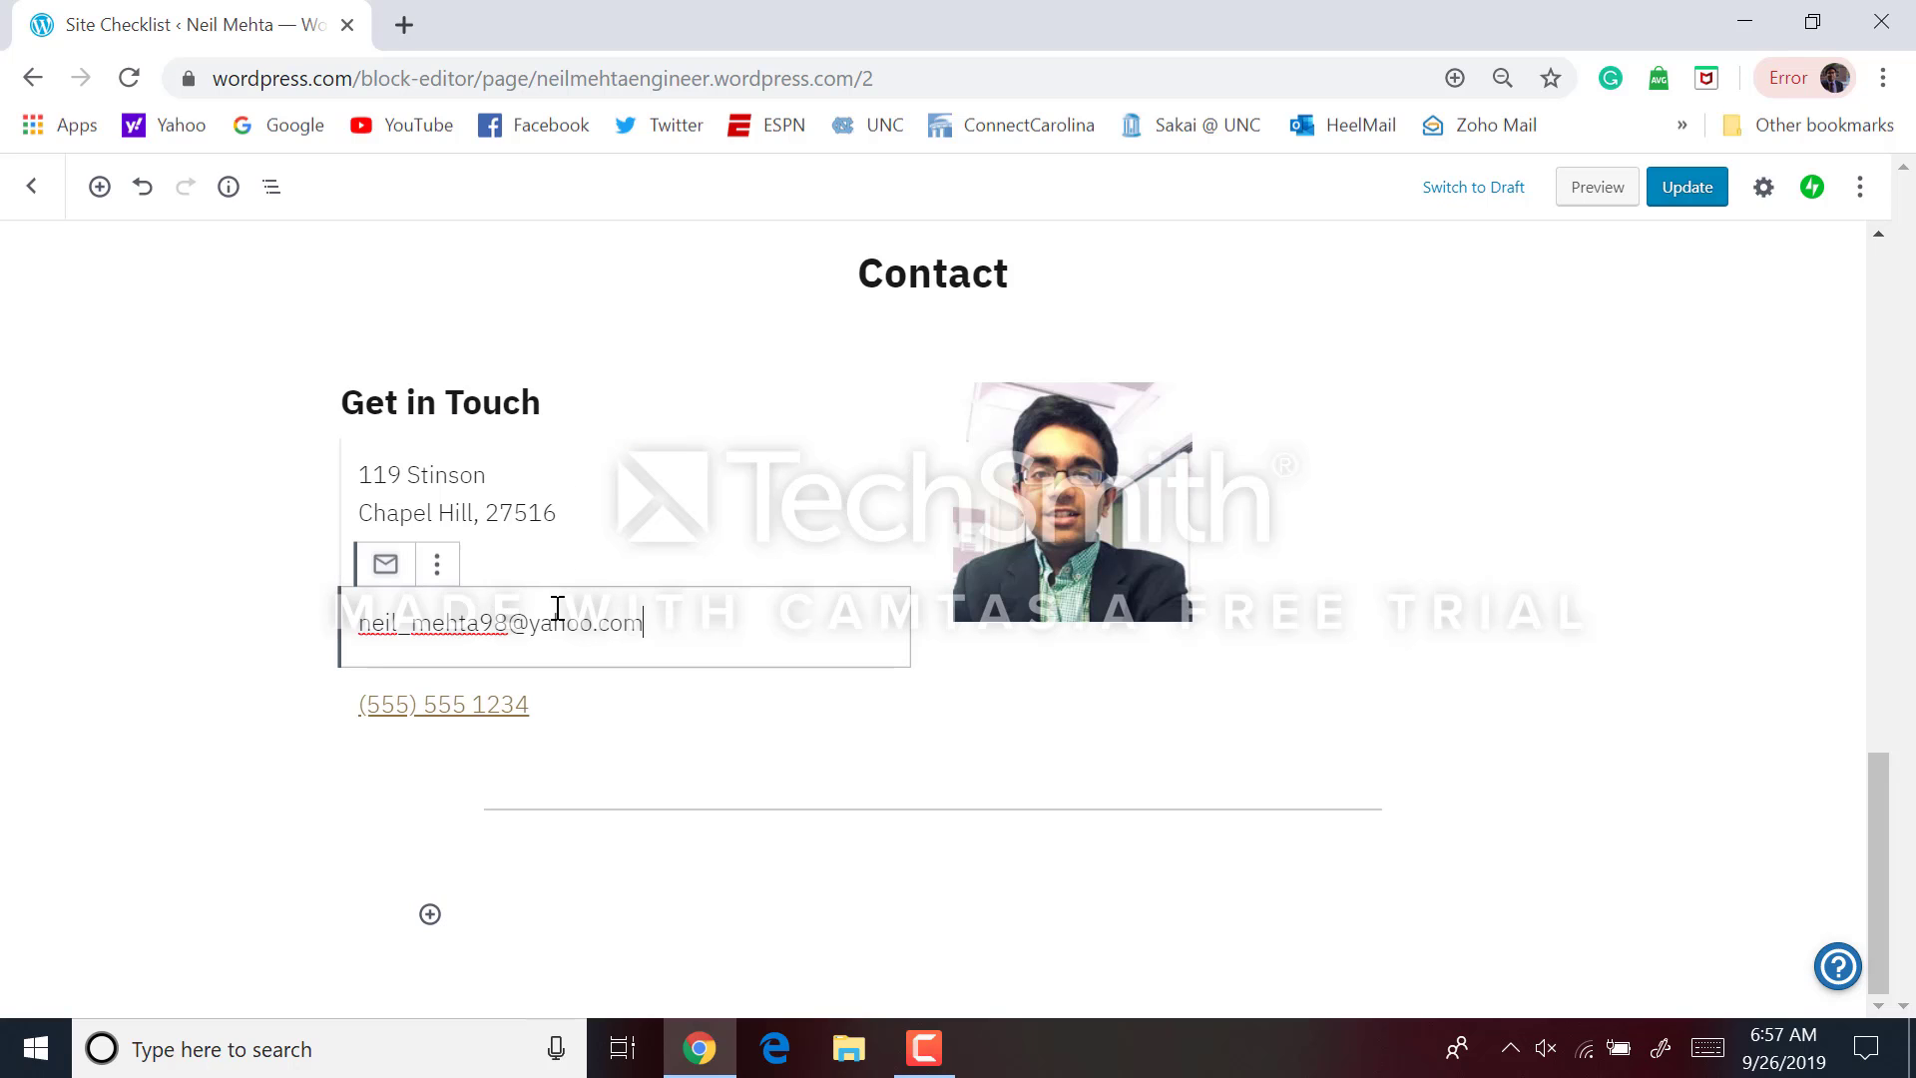
left_click(522, 713)
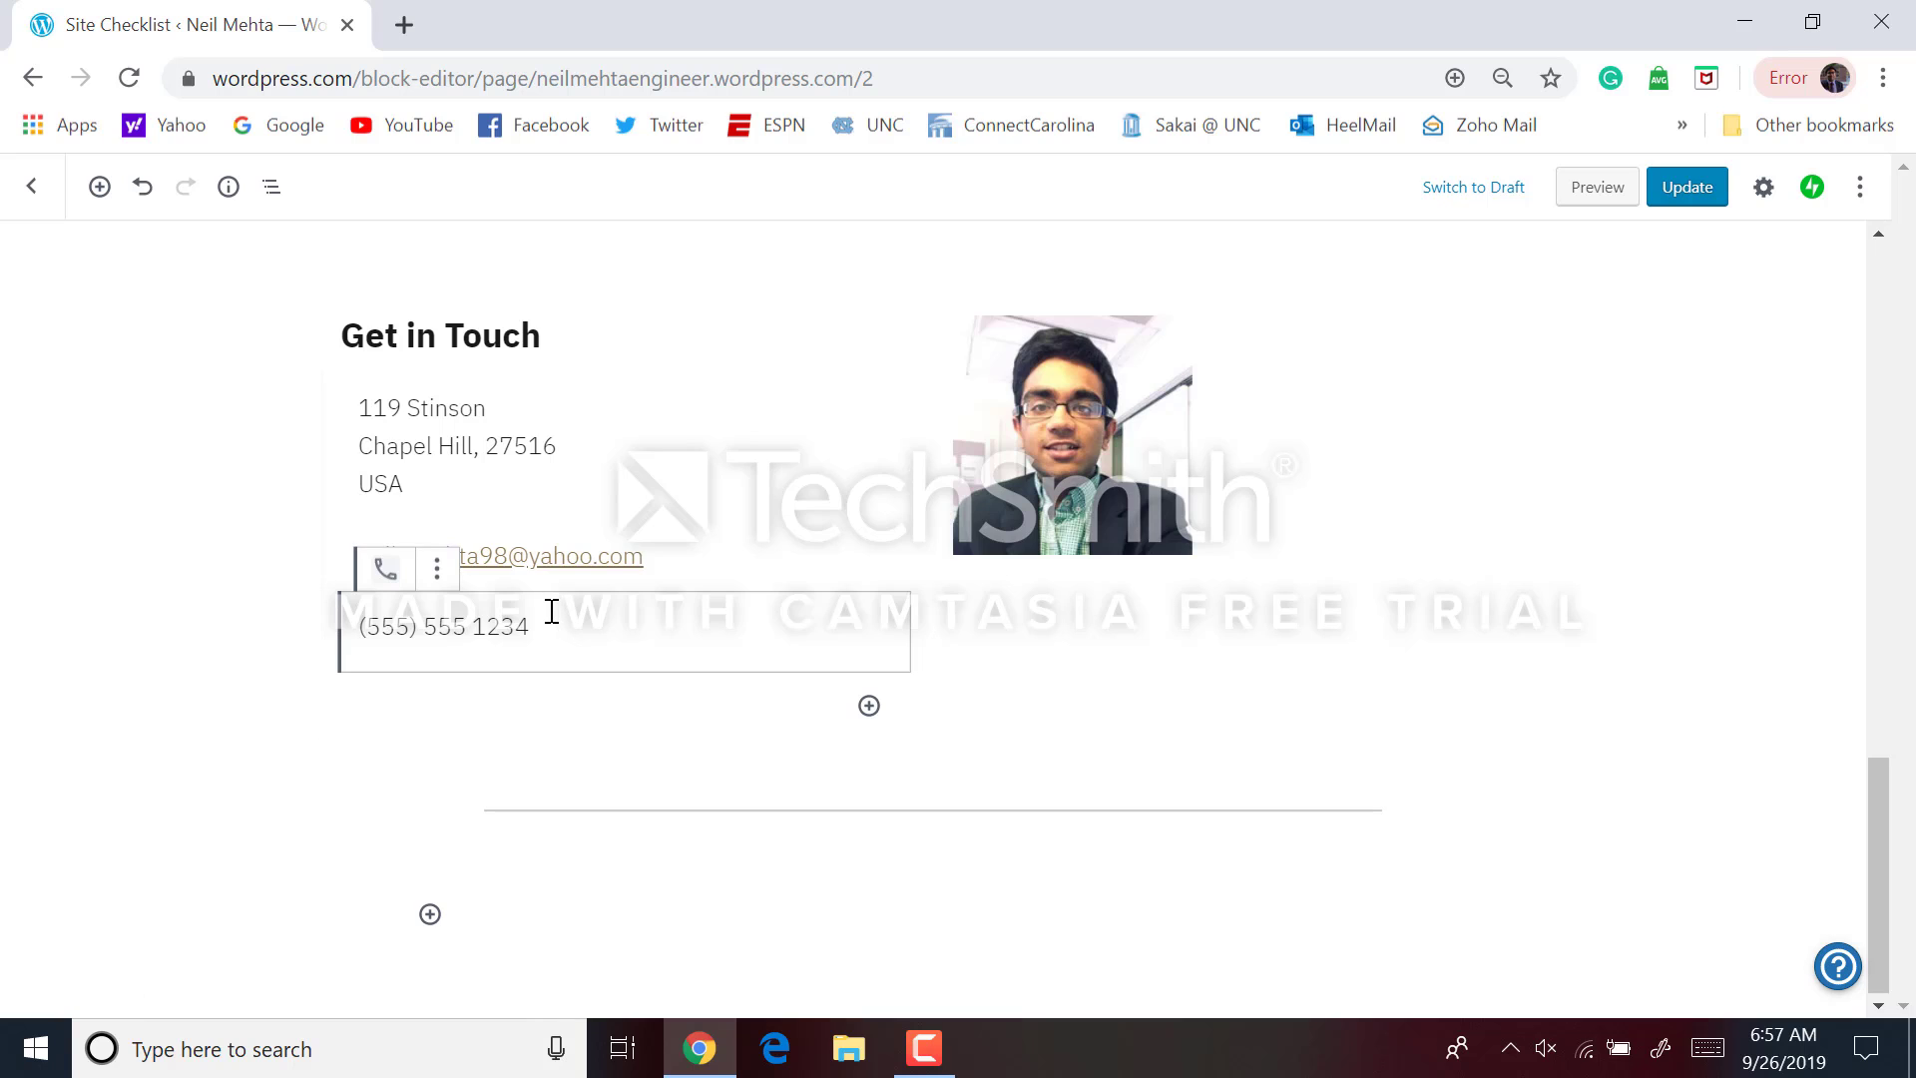
key("ctrl+a")
key("ctrl+a")
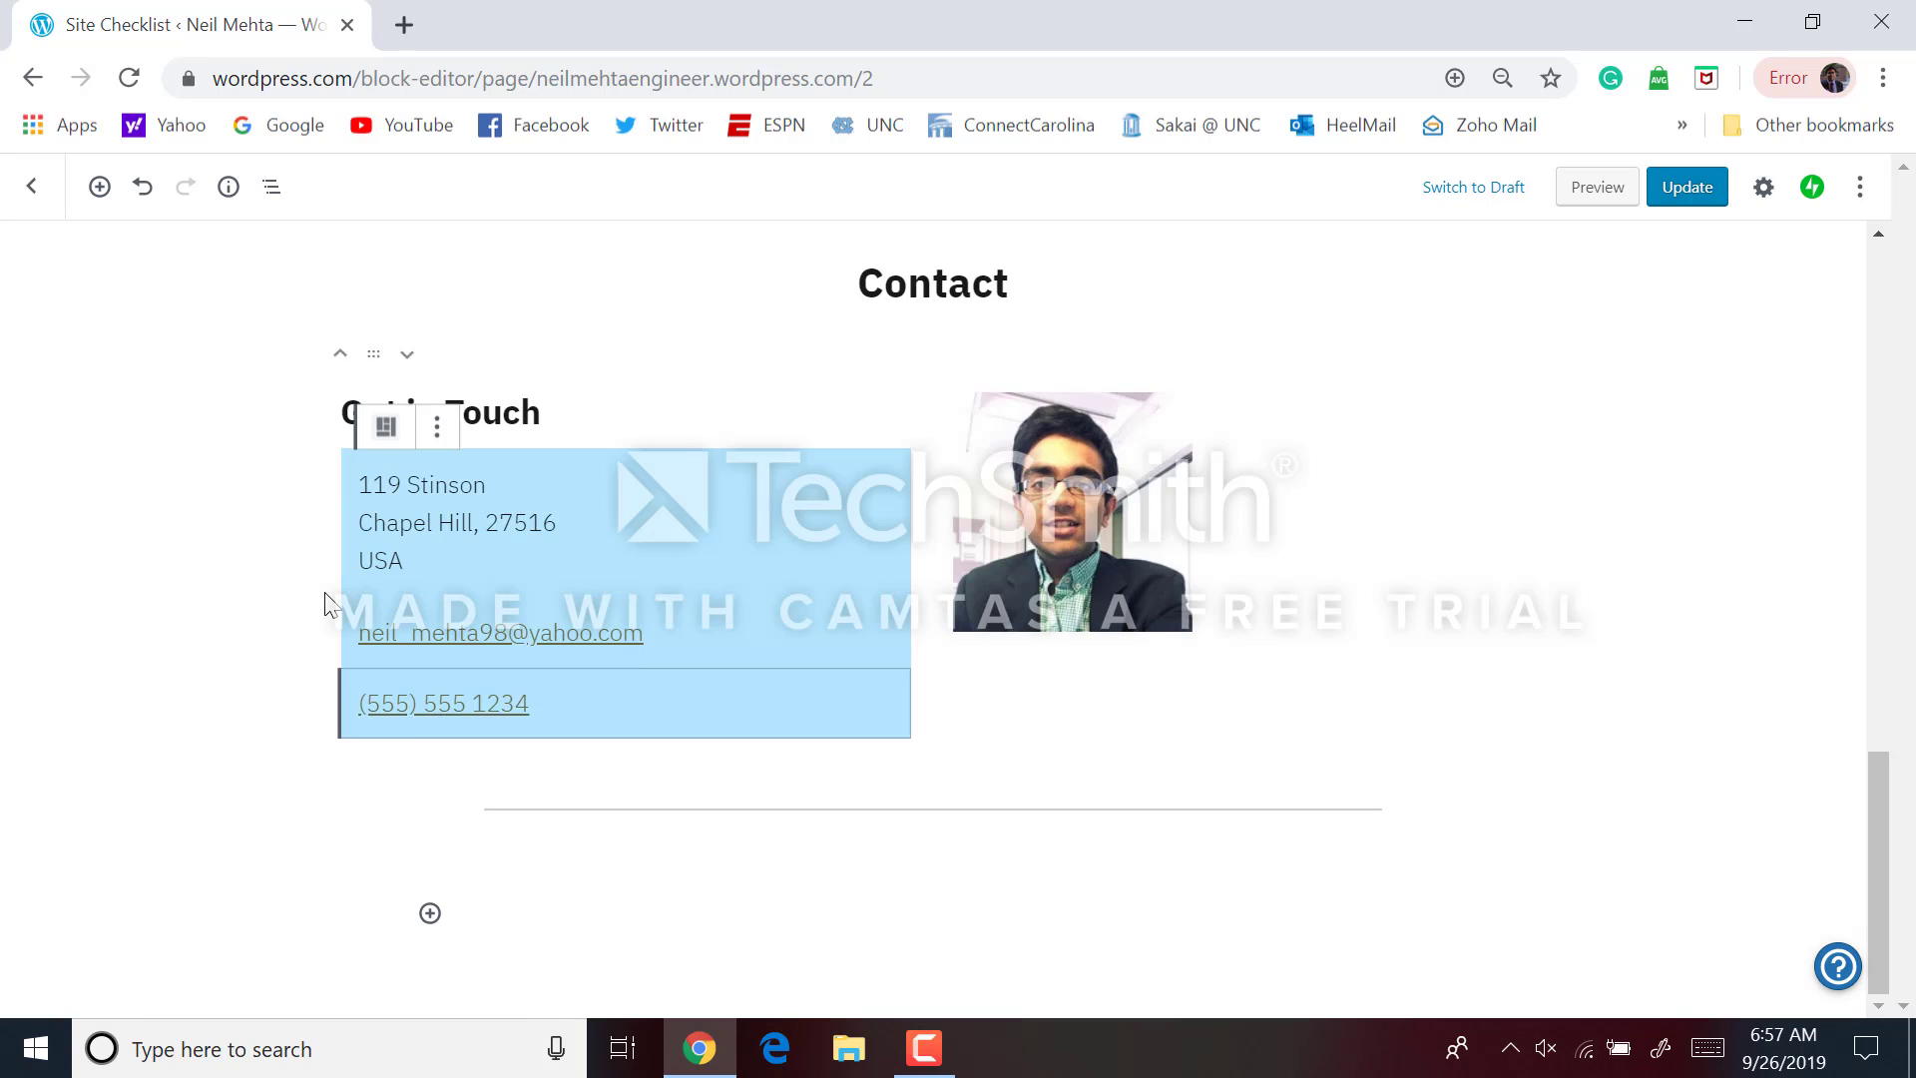
left_click(415, 704)
left_click(558, 627)
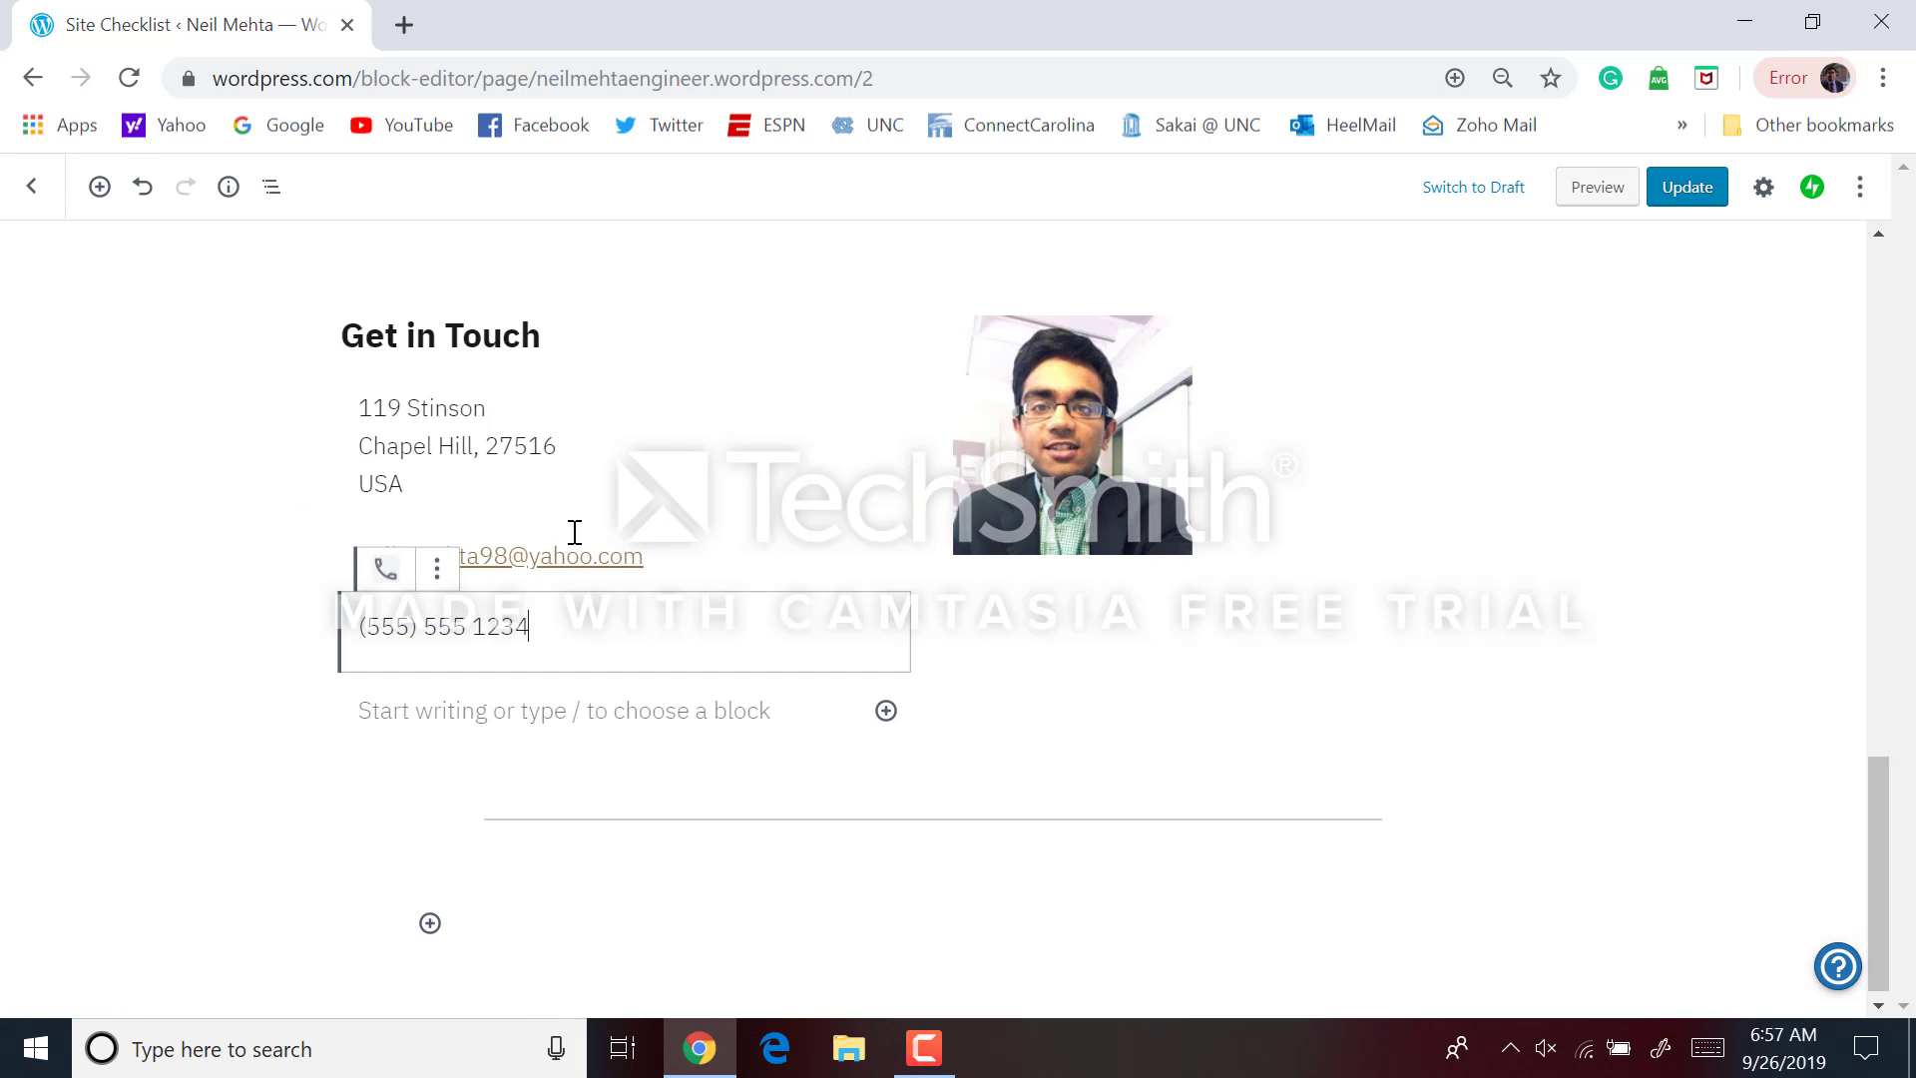
key("BackSpace")
key("BackSpace")
key("BackSpace")
key("BackSpace")
key("BackSpace")
key("BackSpace")
key("BackSpace")
key("BackSpace")
key("BackSpace")
key("BackSpace")
key("BackSpace")
key("BackSpace")
key("BackSpace")
key("BackSpace")
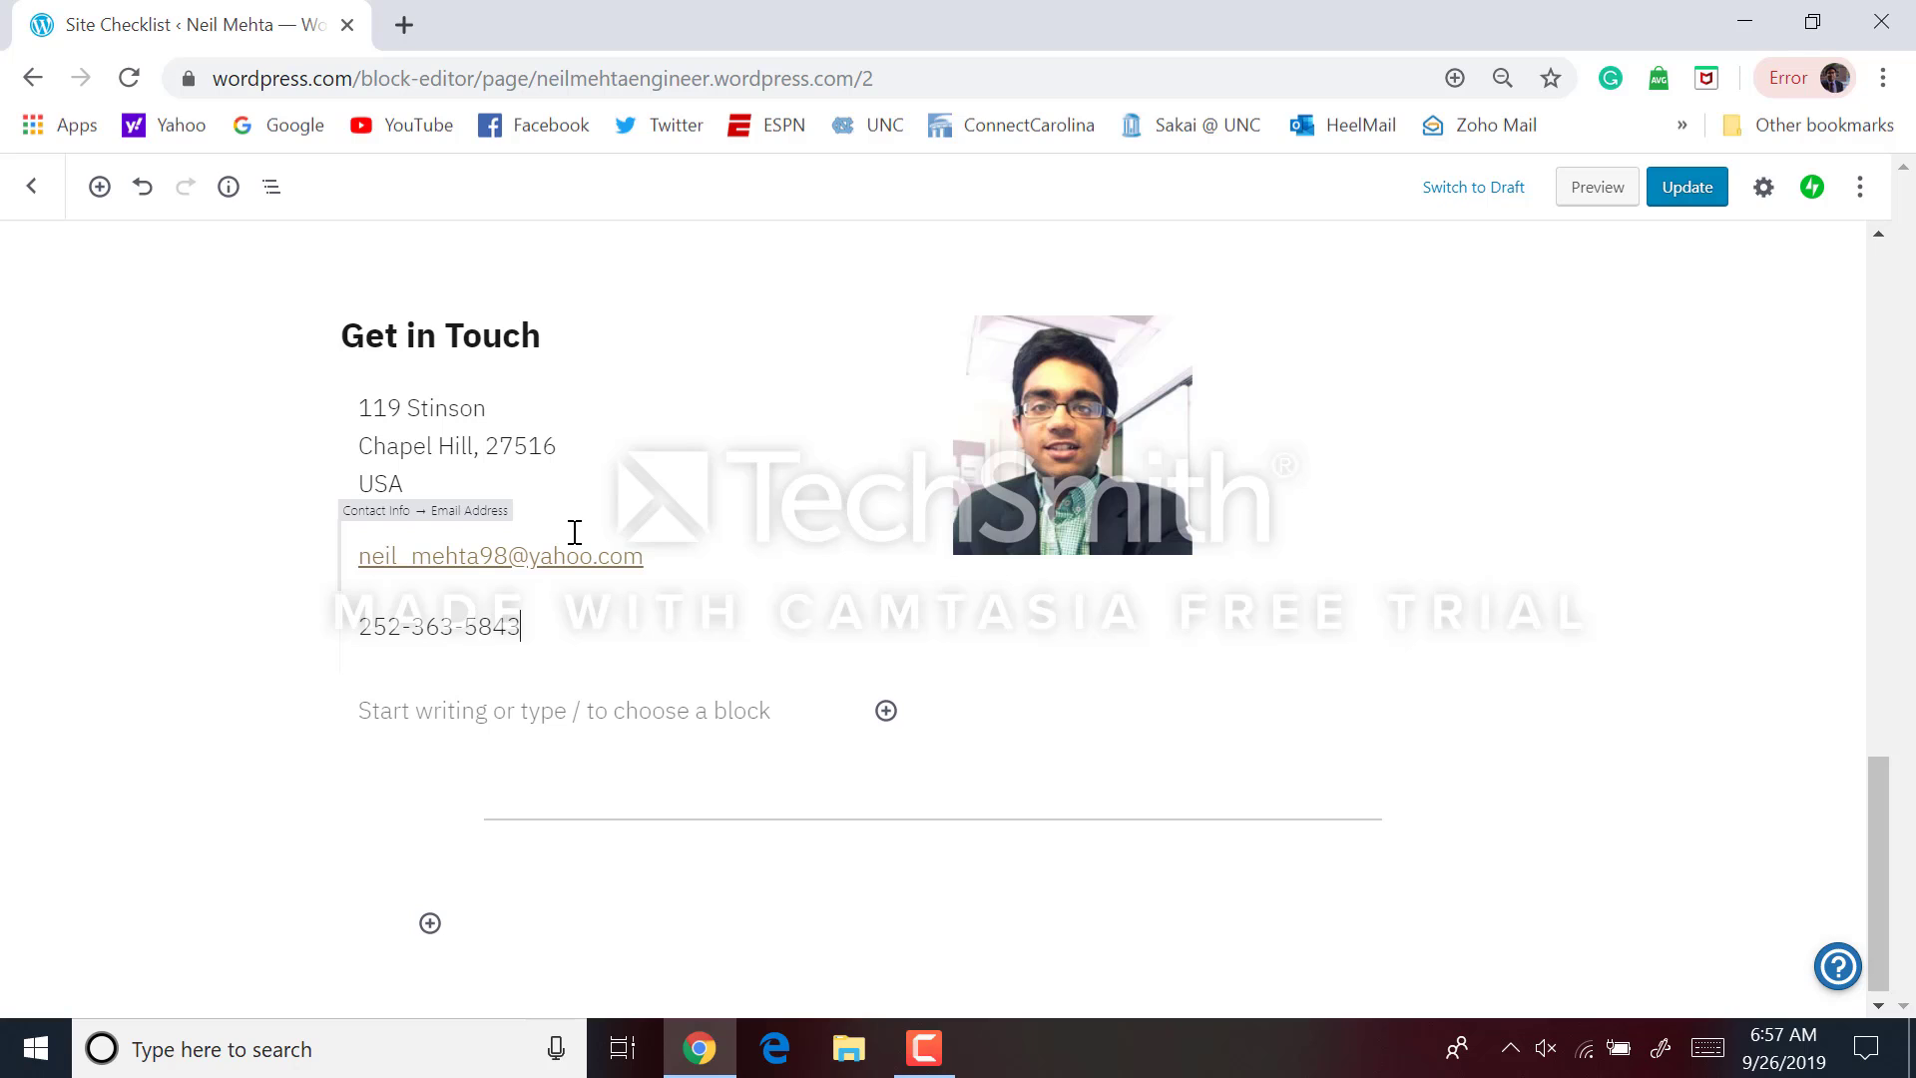
left_click(1397, 554)
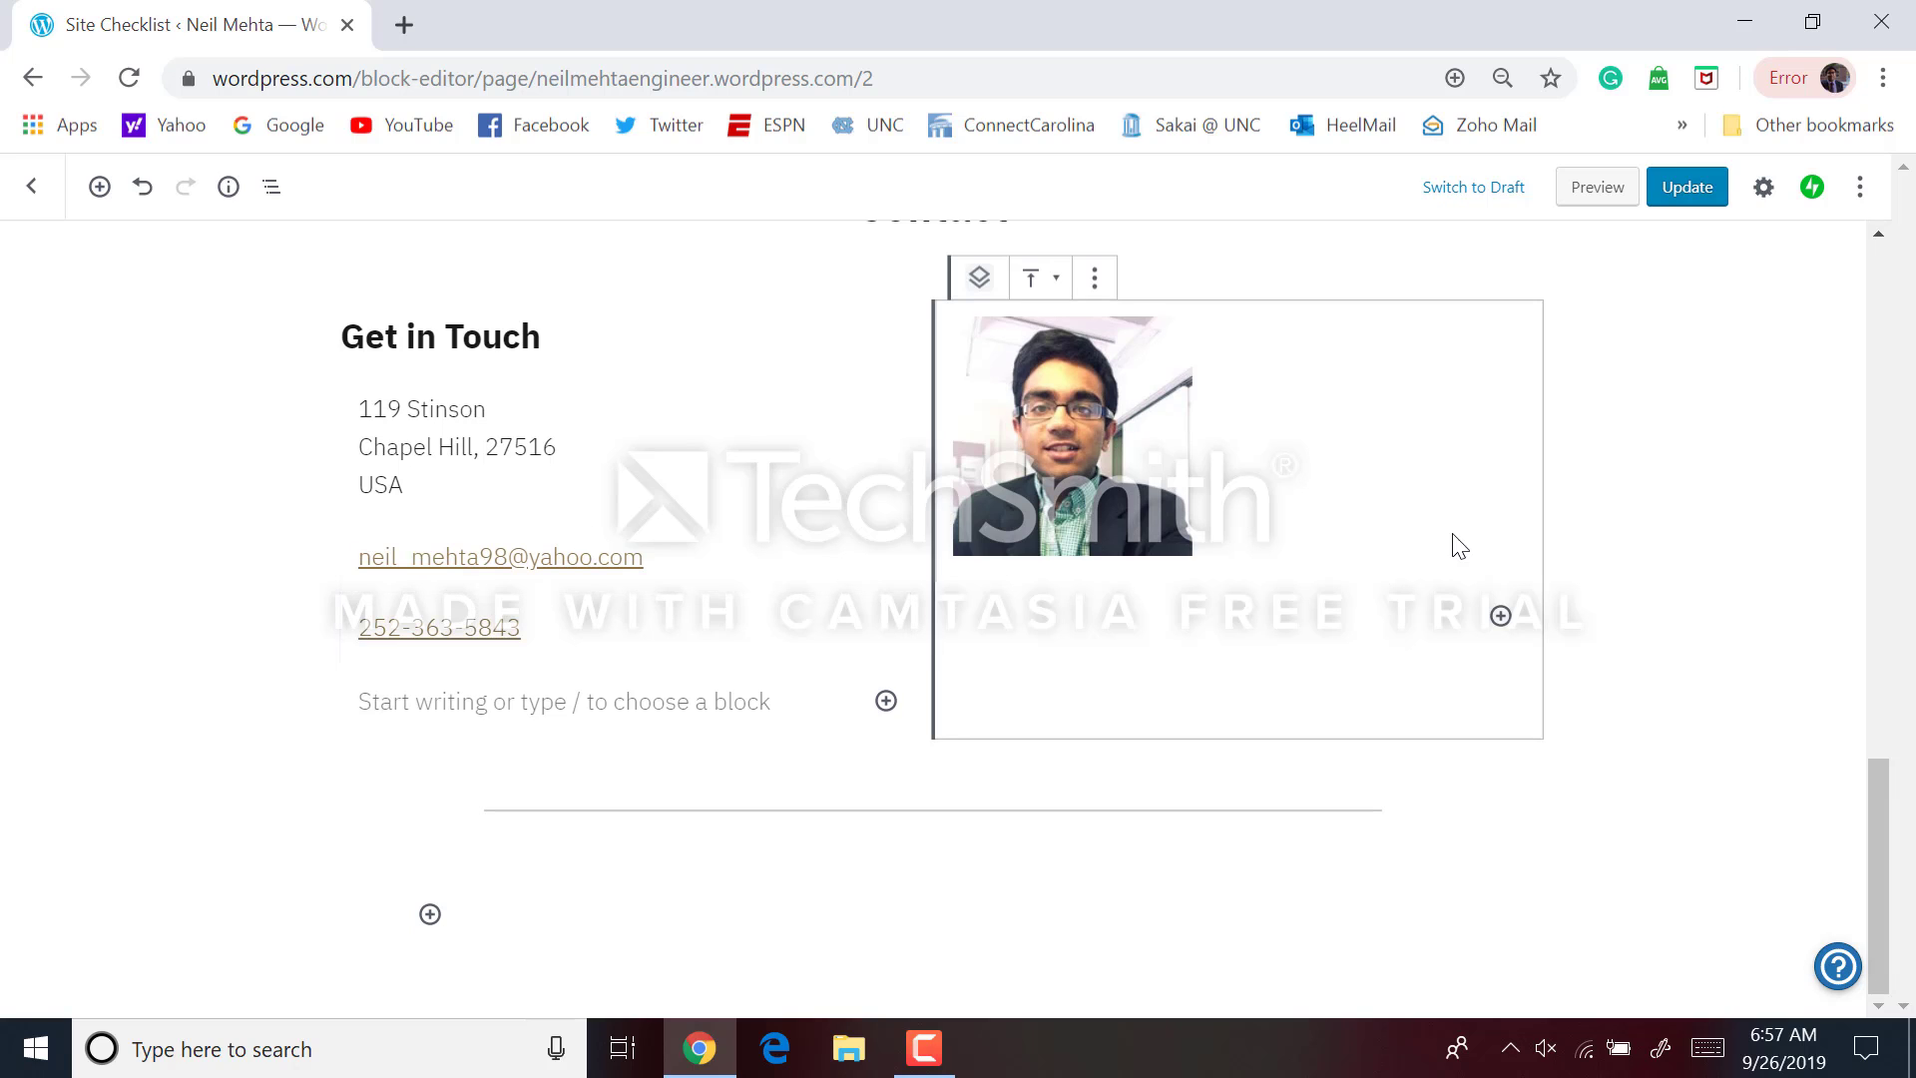
left_click(1571, 569)
Update the page to save the new contact details
left_click(1678, 190)
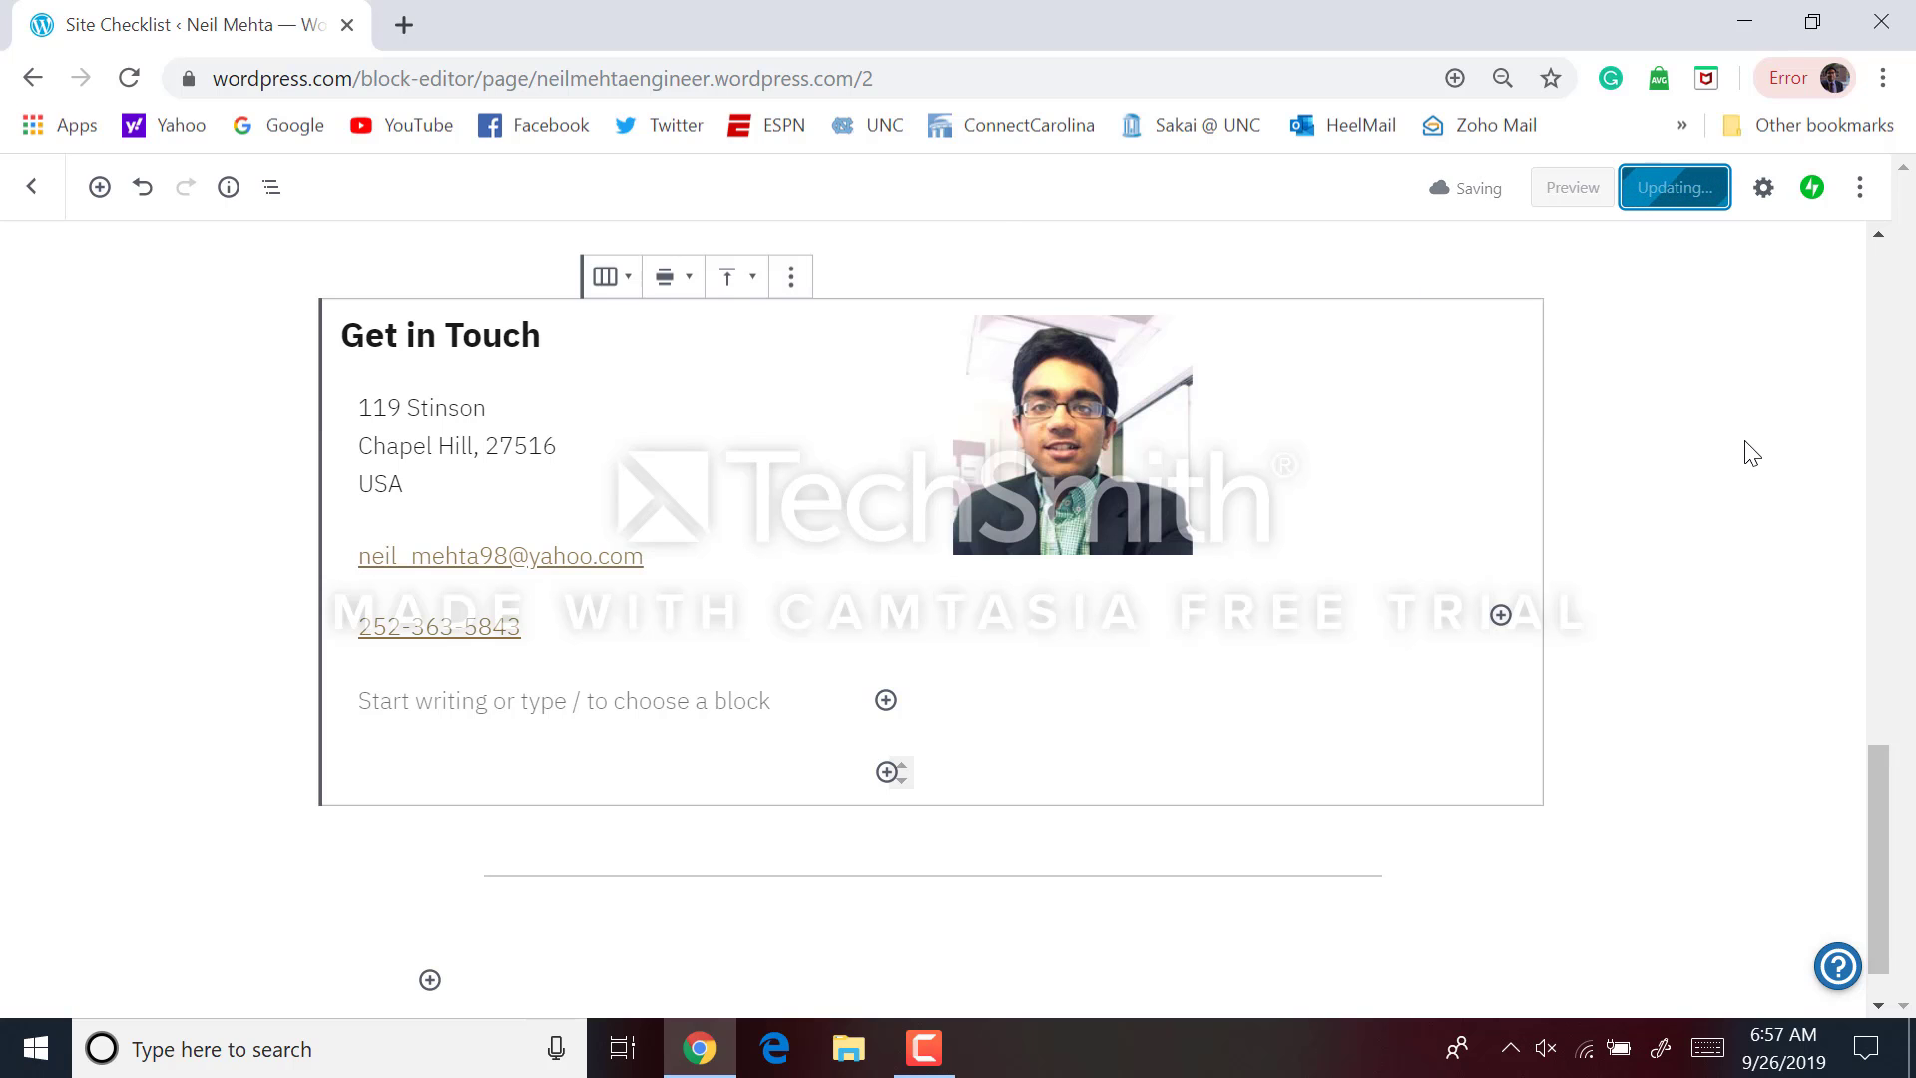
scroll(1751, 454, "up", 6)
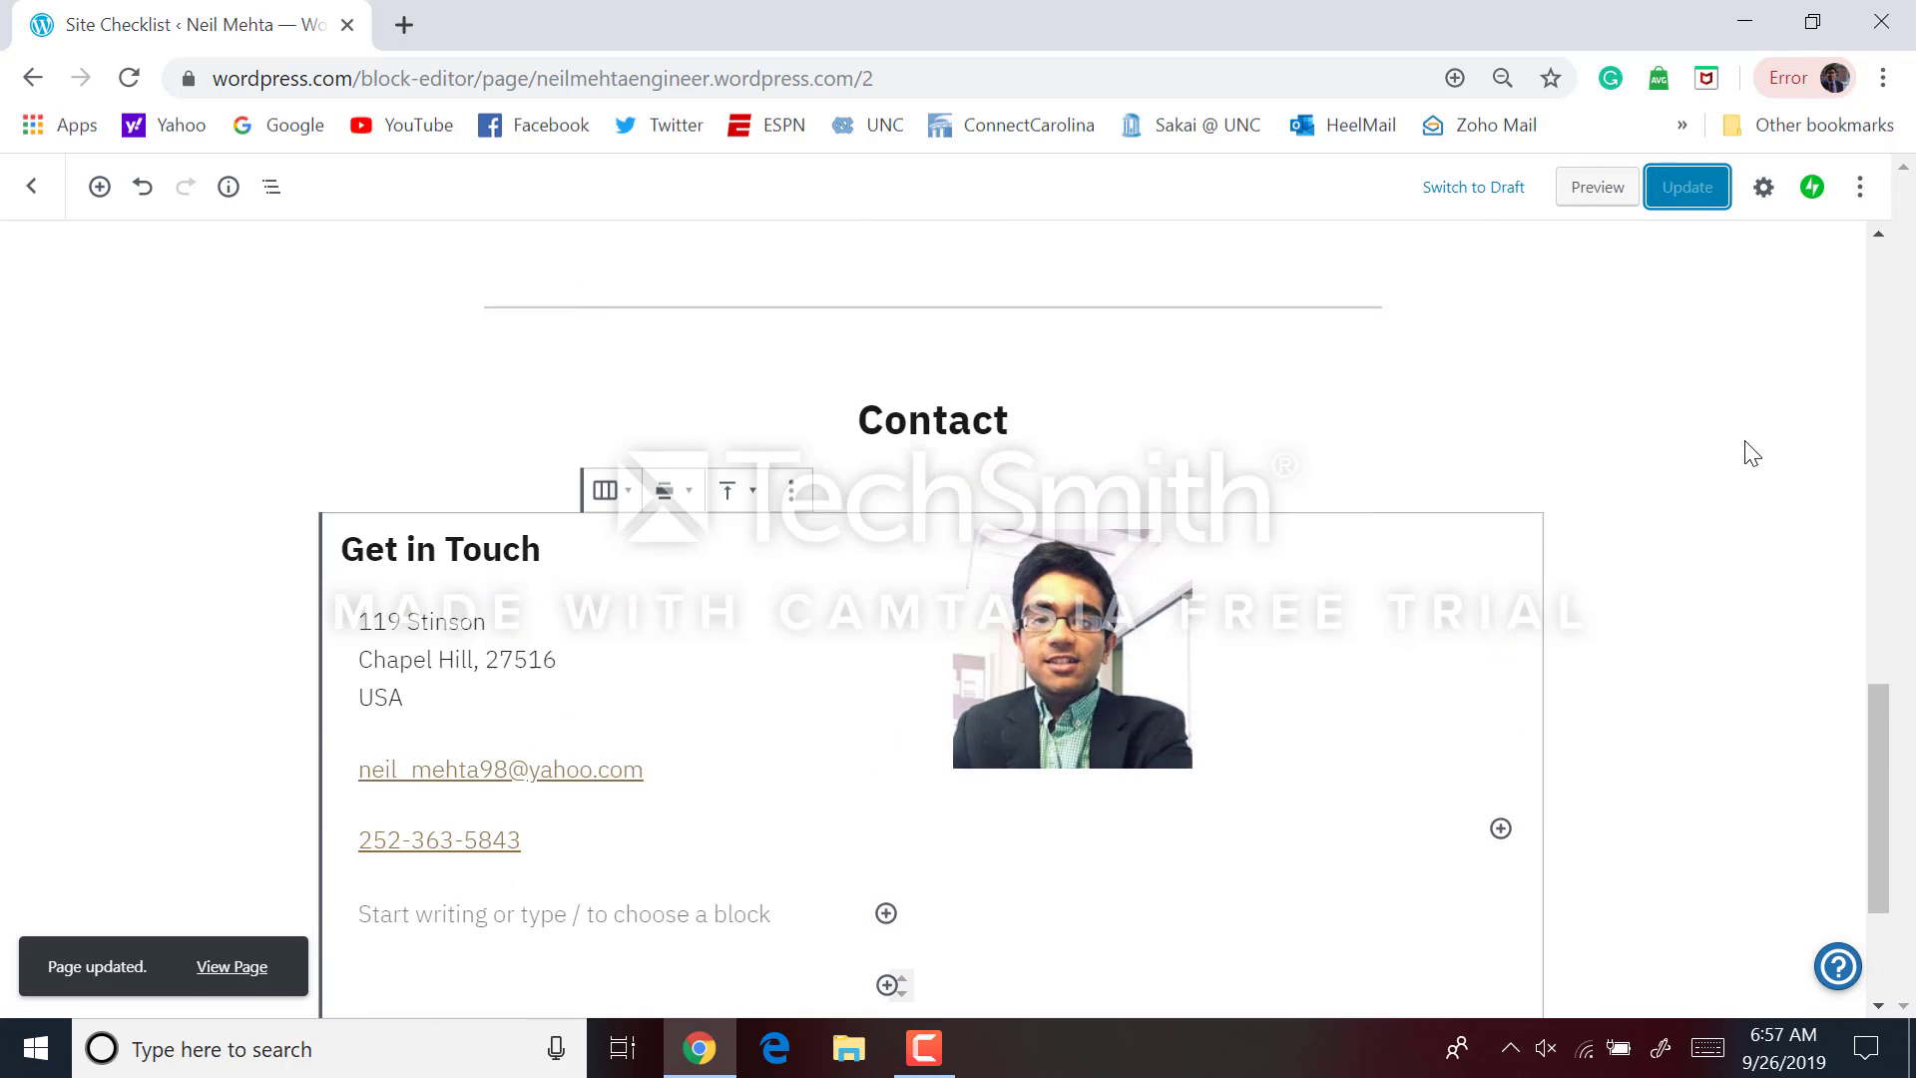
scroll(1752, 454, "up", 10)
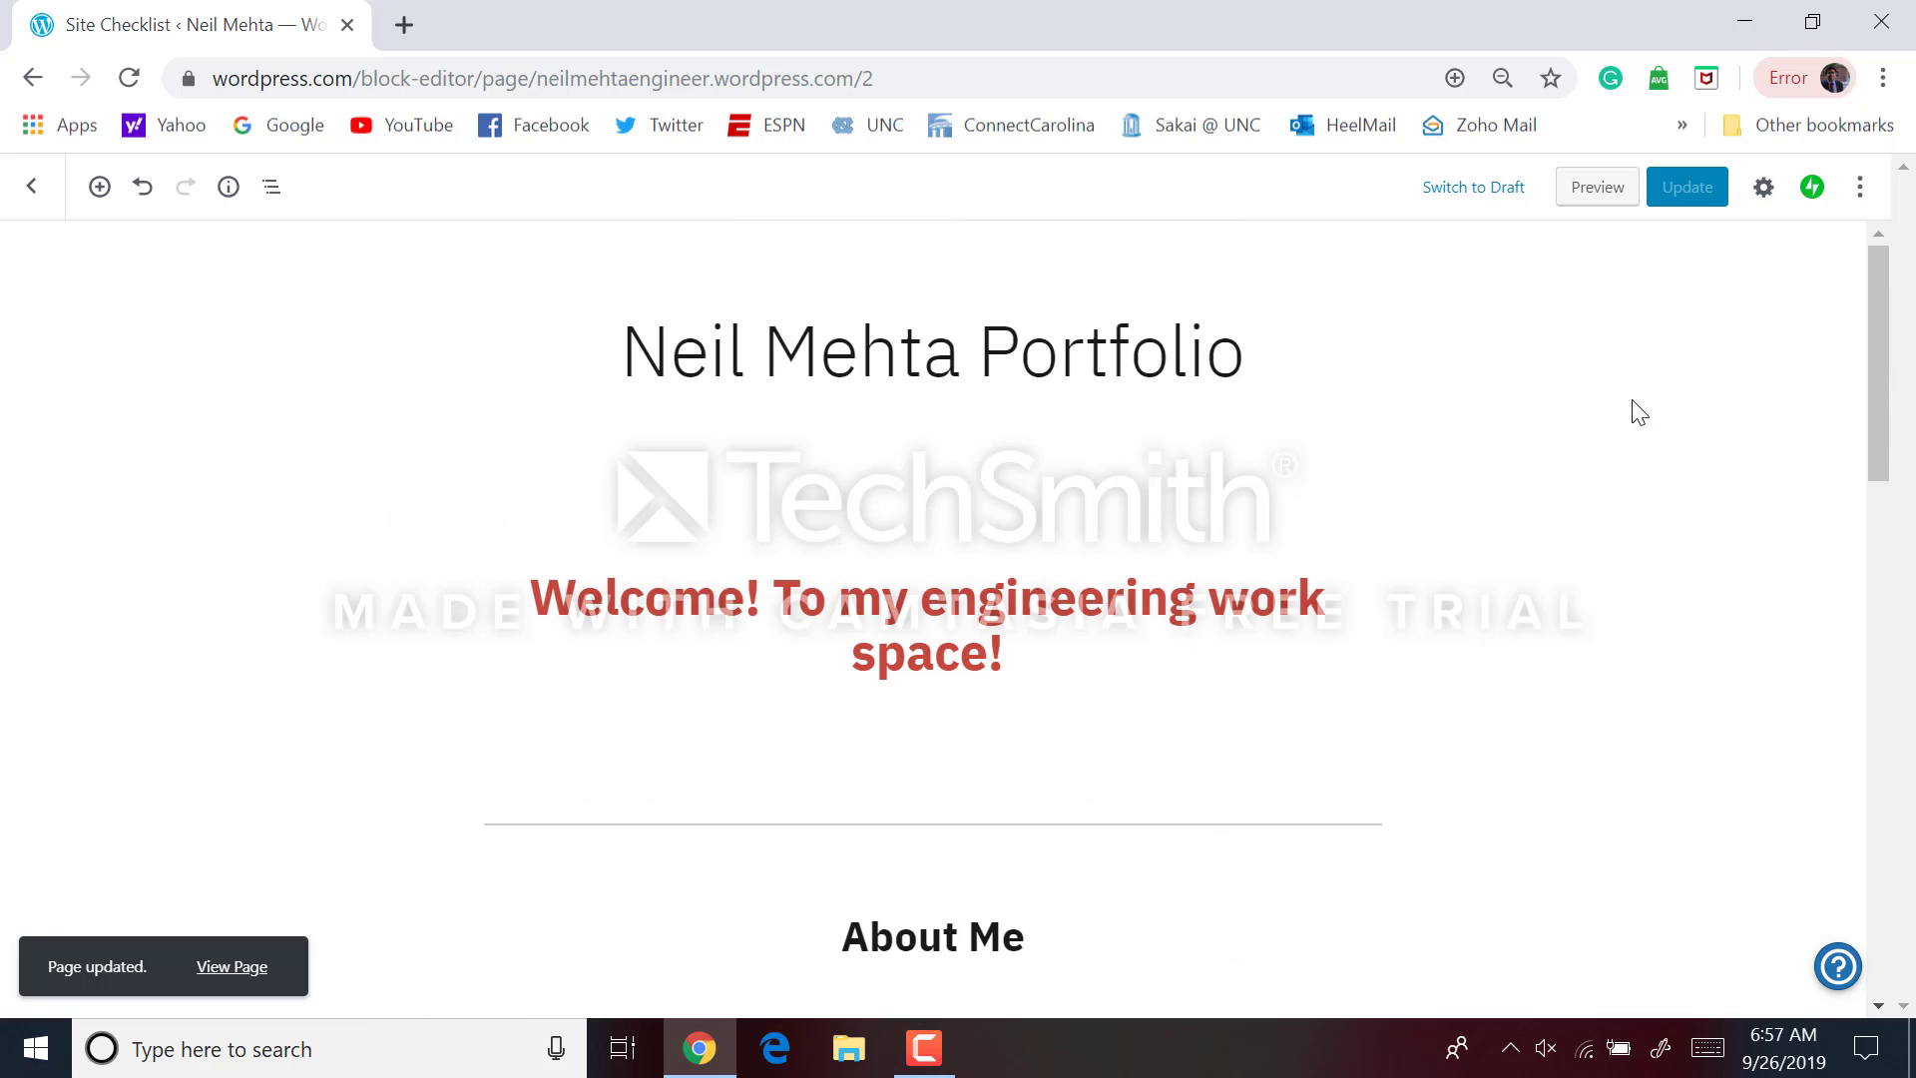
left_click(1672, 187)
scroll(1377, 449, "down", 2)
Change the red welcome heading to H2 so it fits on one line
left_click(1234, 374)
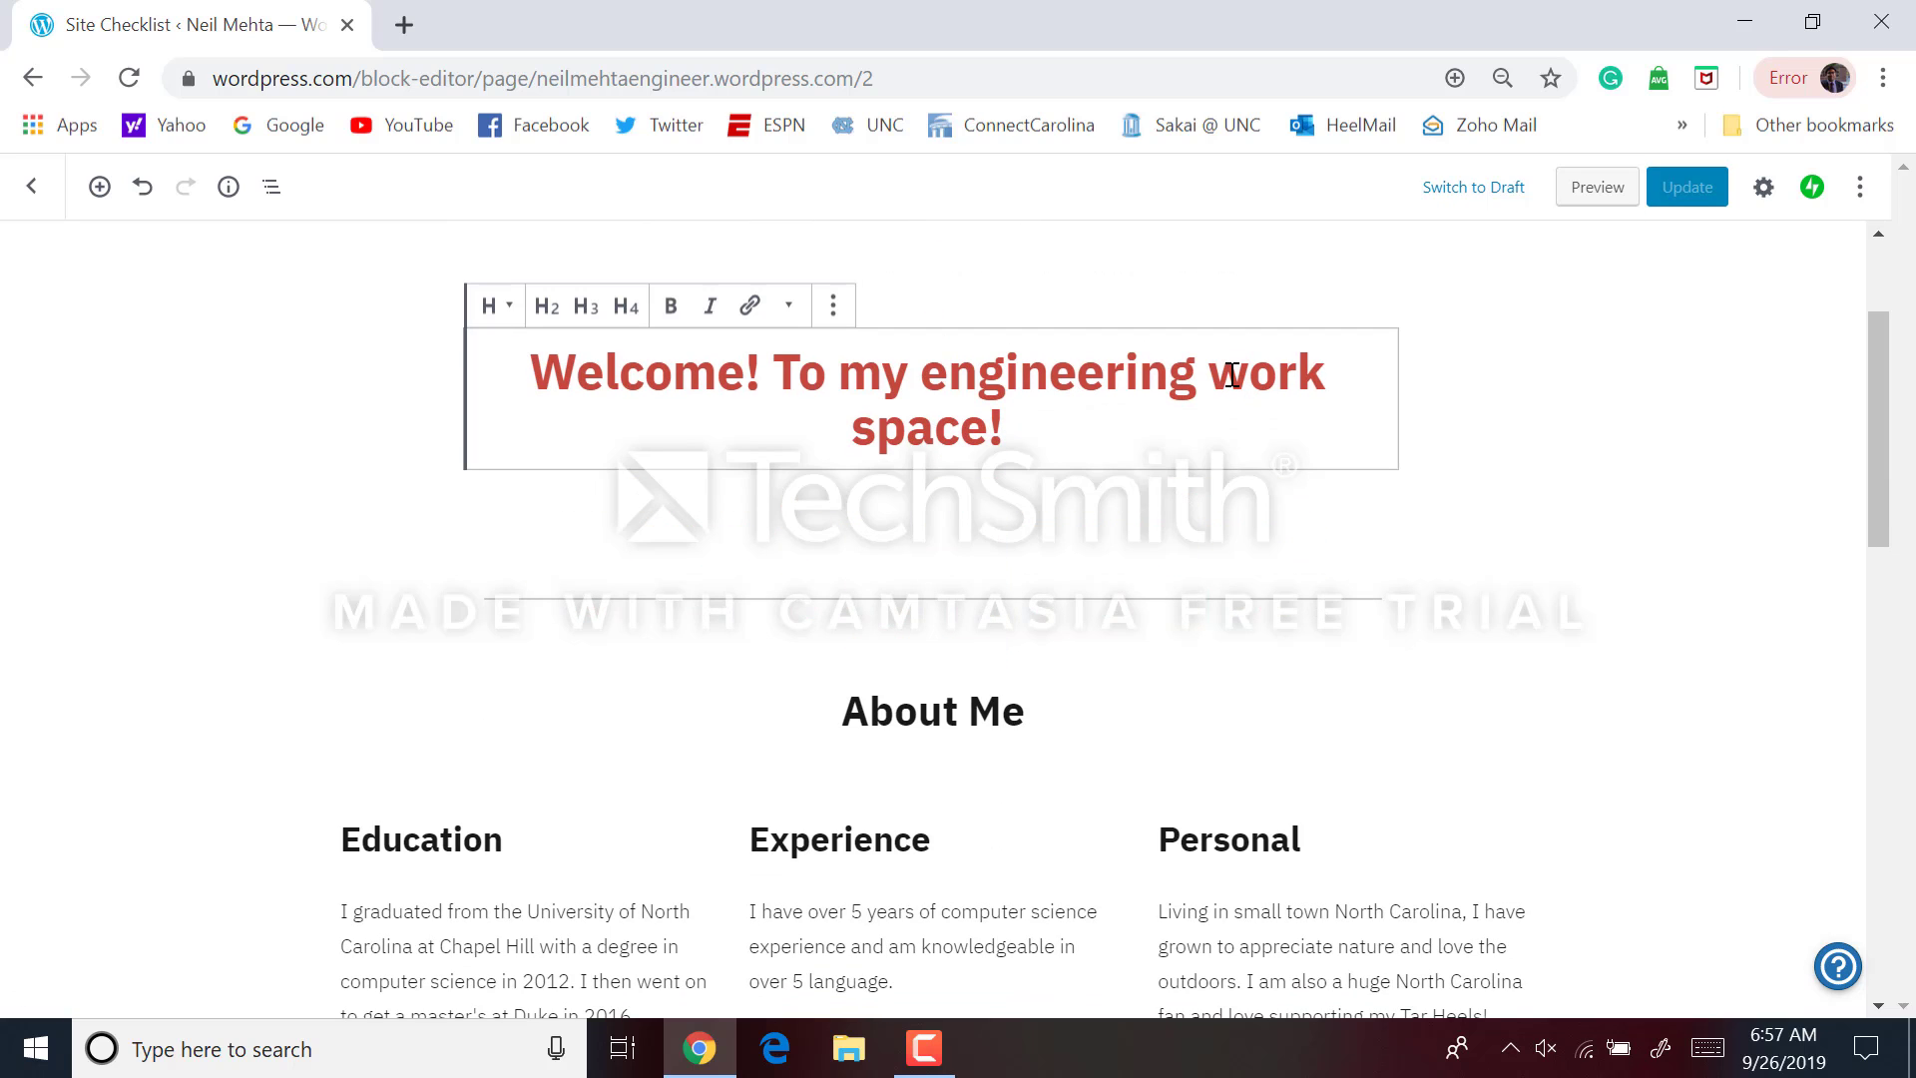
triple_click(801, 388)
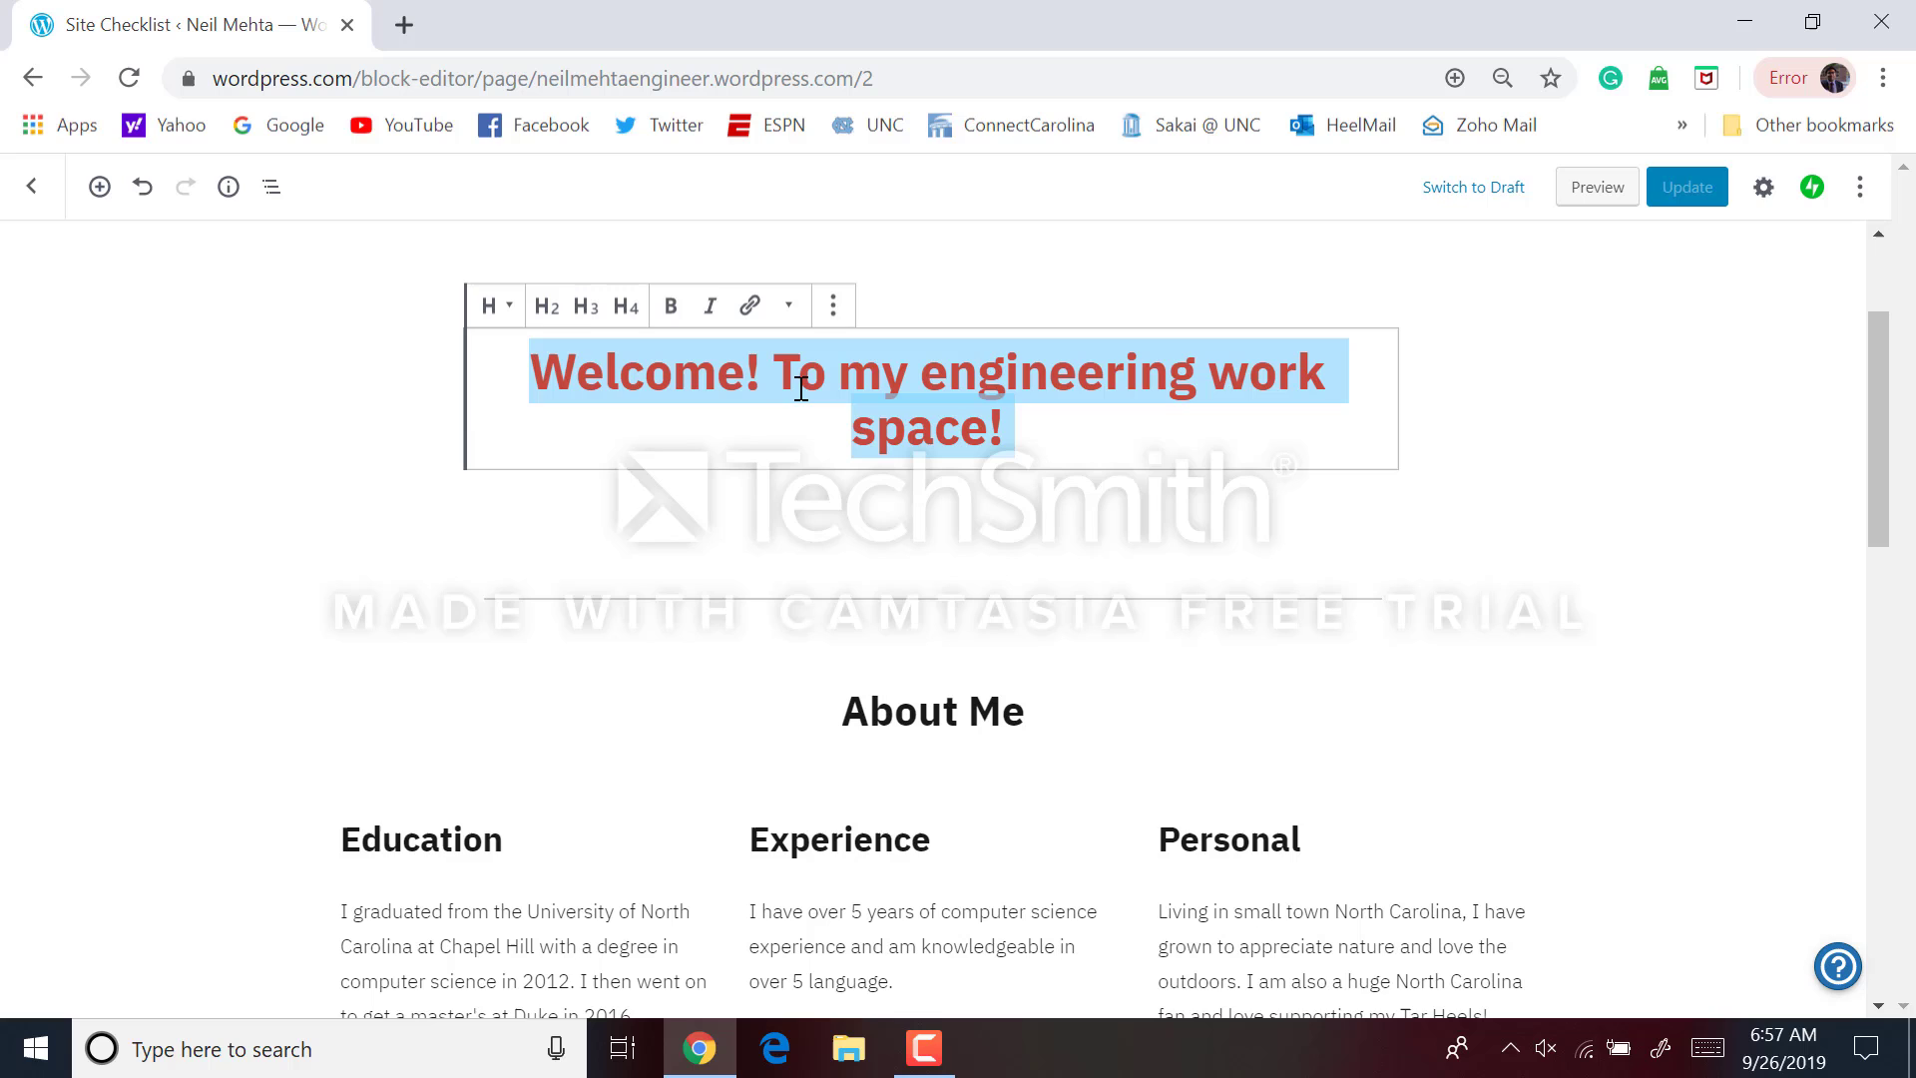
left_click(639, 319)
left_click(597, 319)
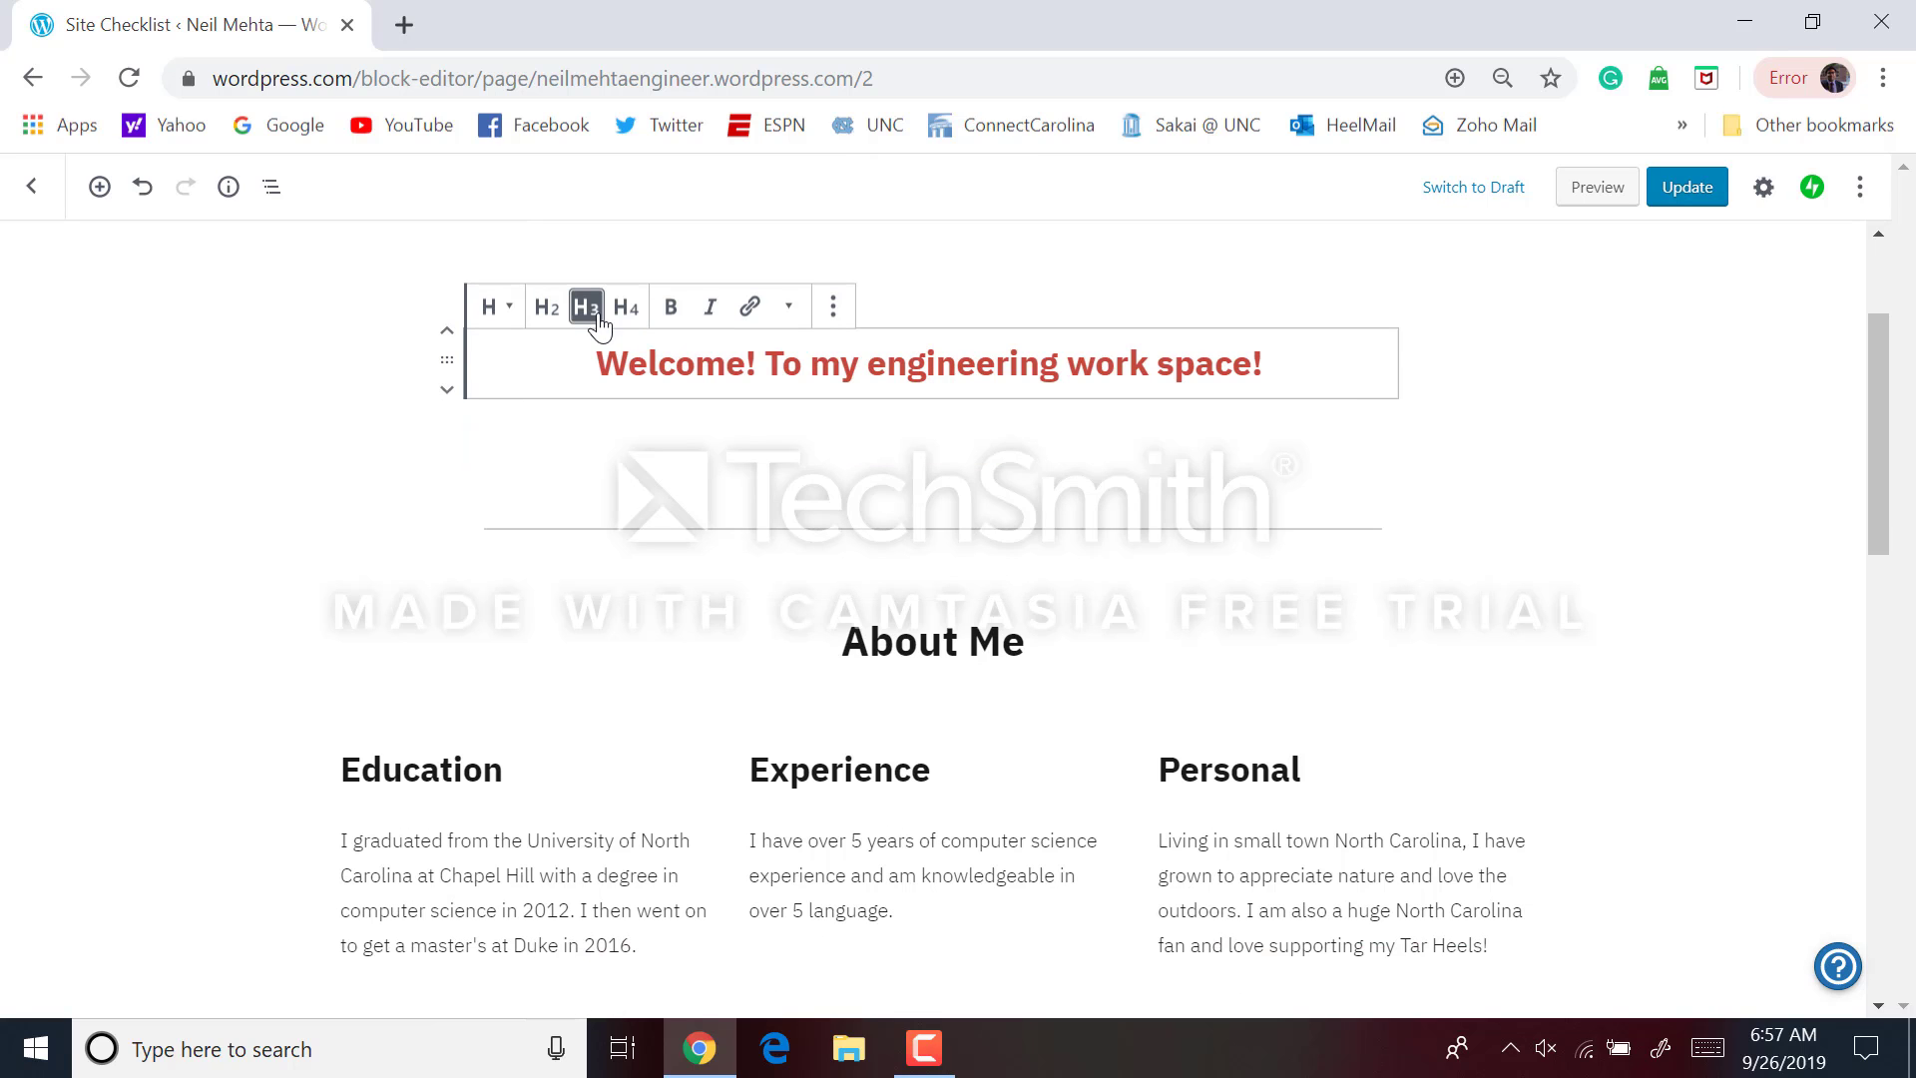
left_click(546, 310)
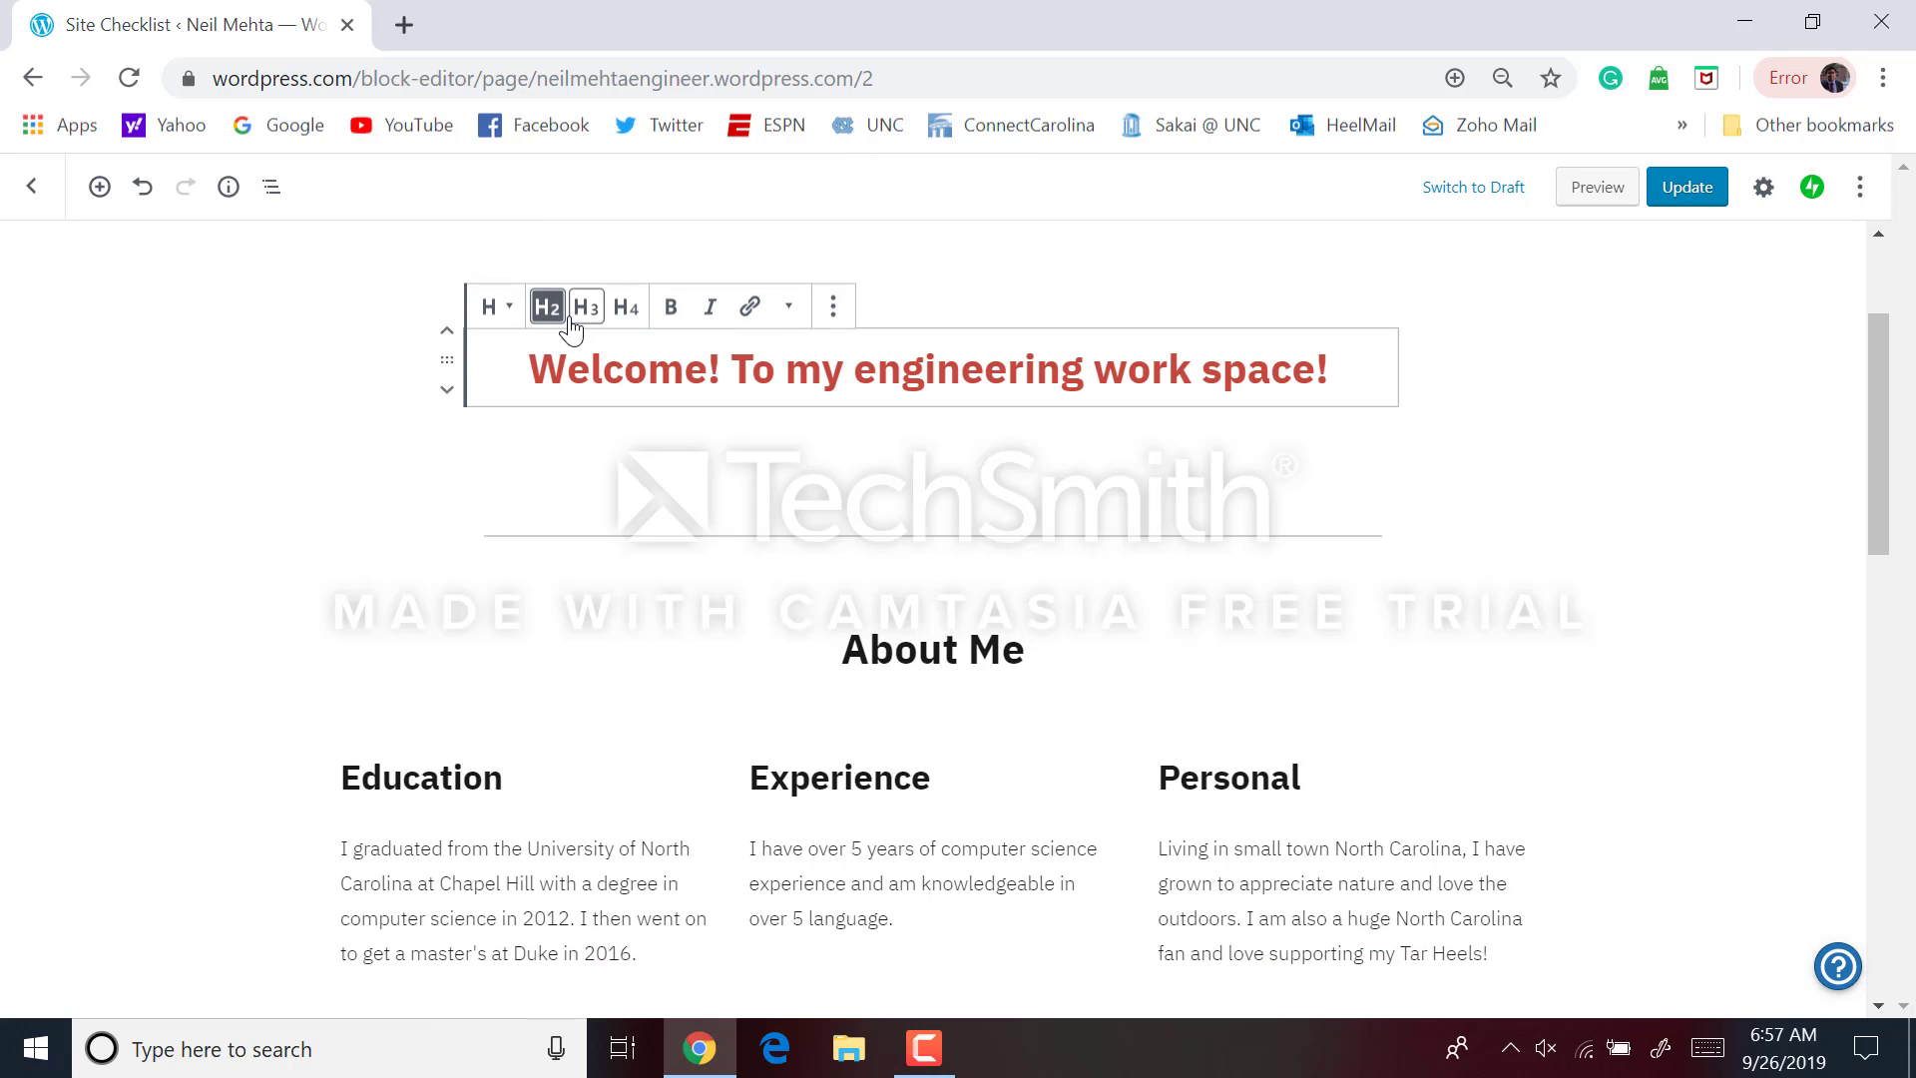
left_click(447, 474)
left_click(250, 518)
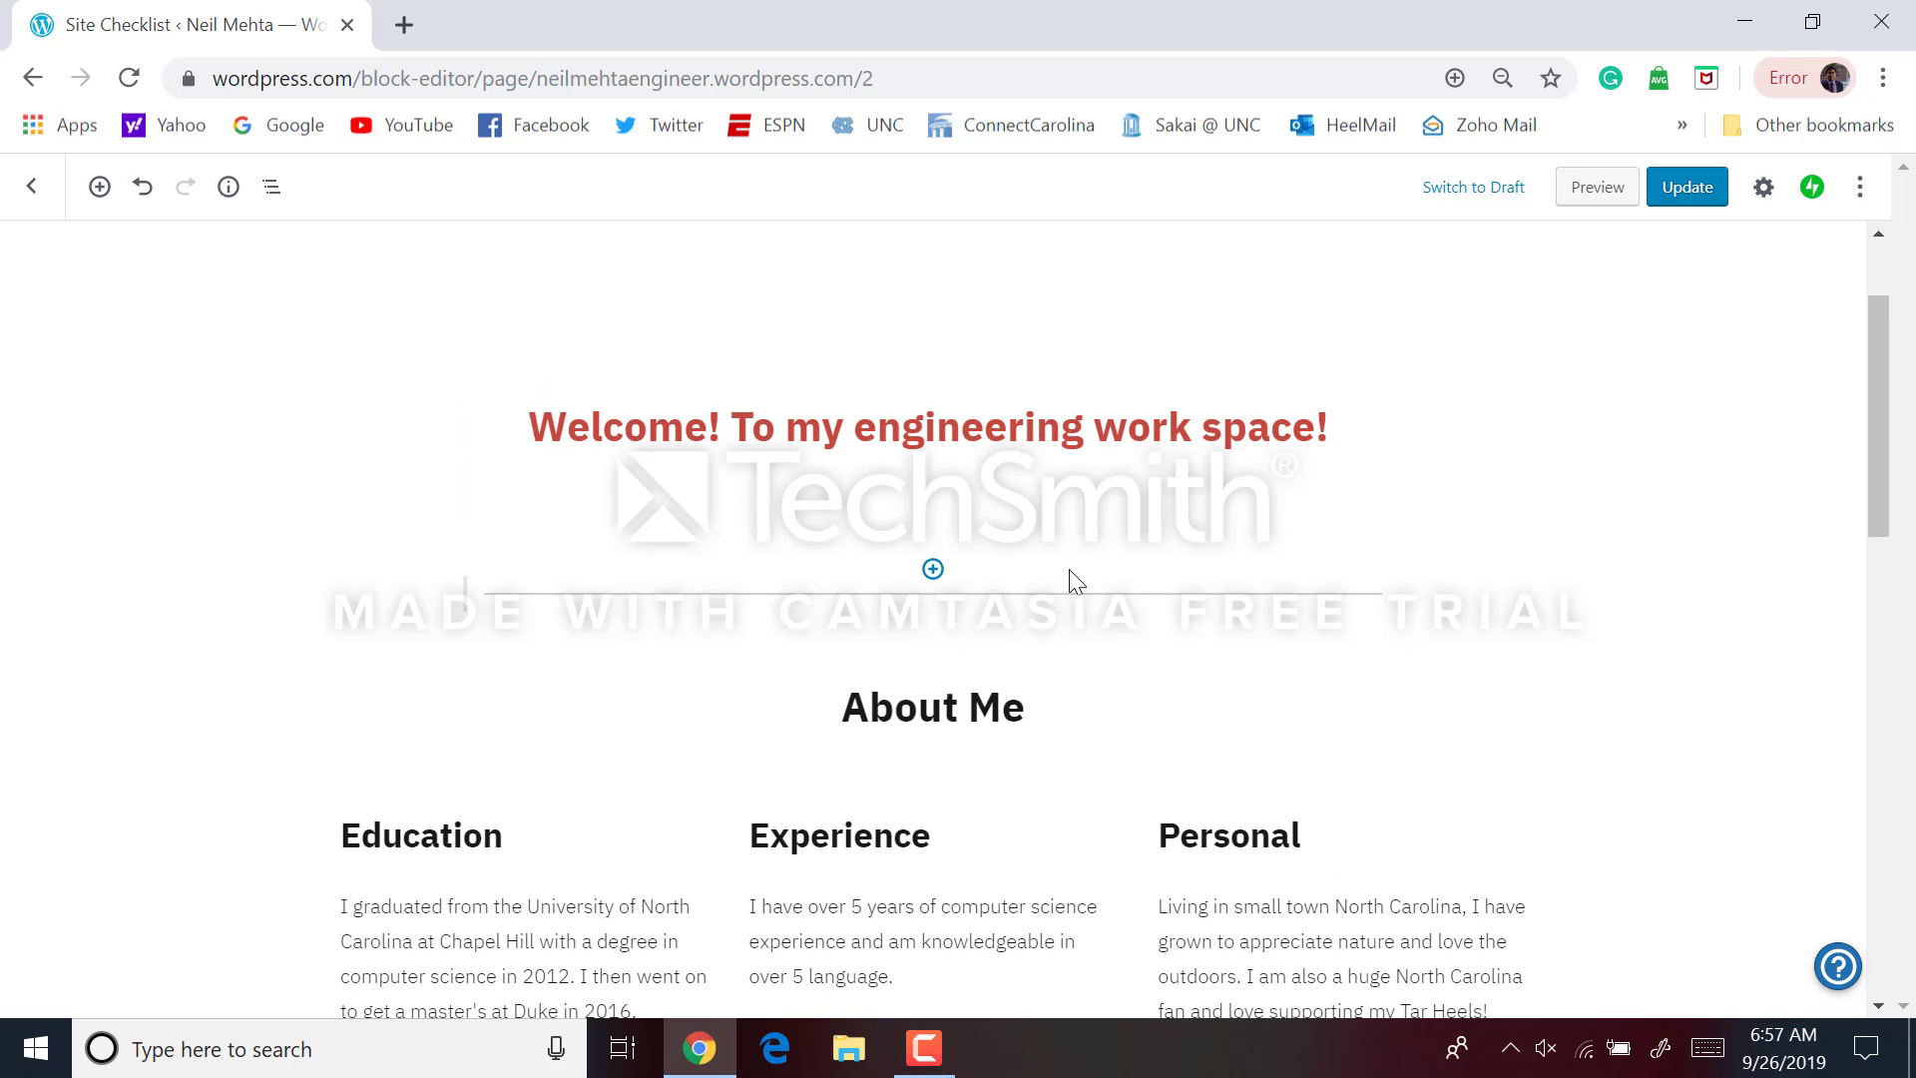
scroll(1069, 569, "up", 2)
Delete the empty spacer blocks between the portfolio title and the welcome heading
left_click(1060, 477)
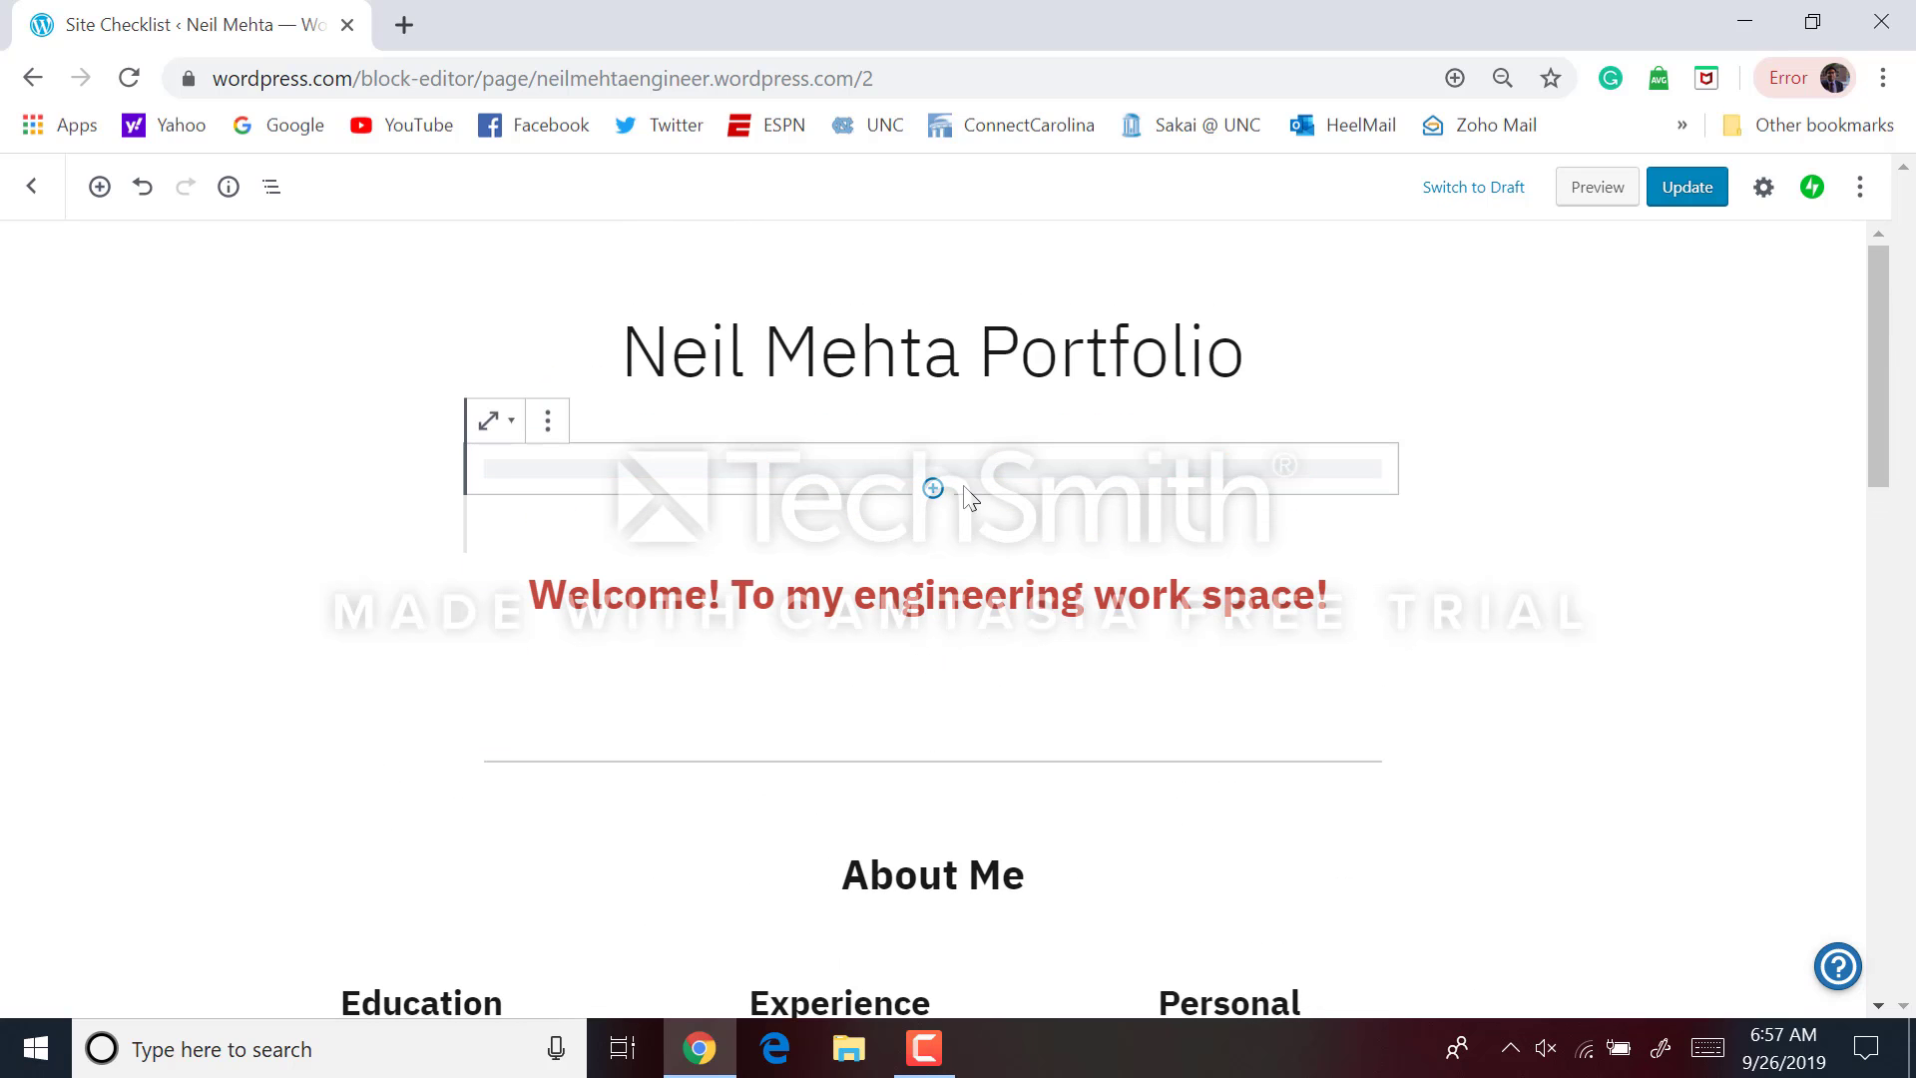
left_click(560, 431)
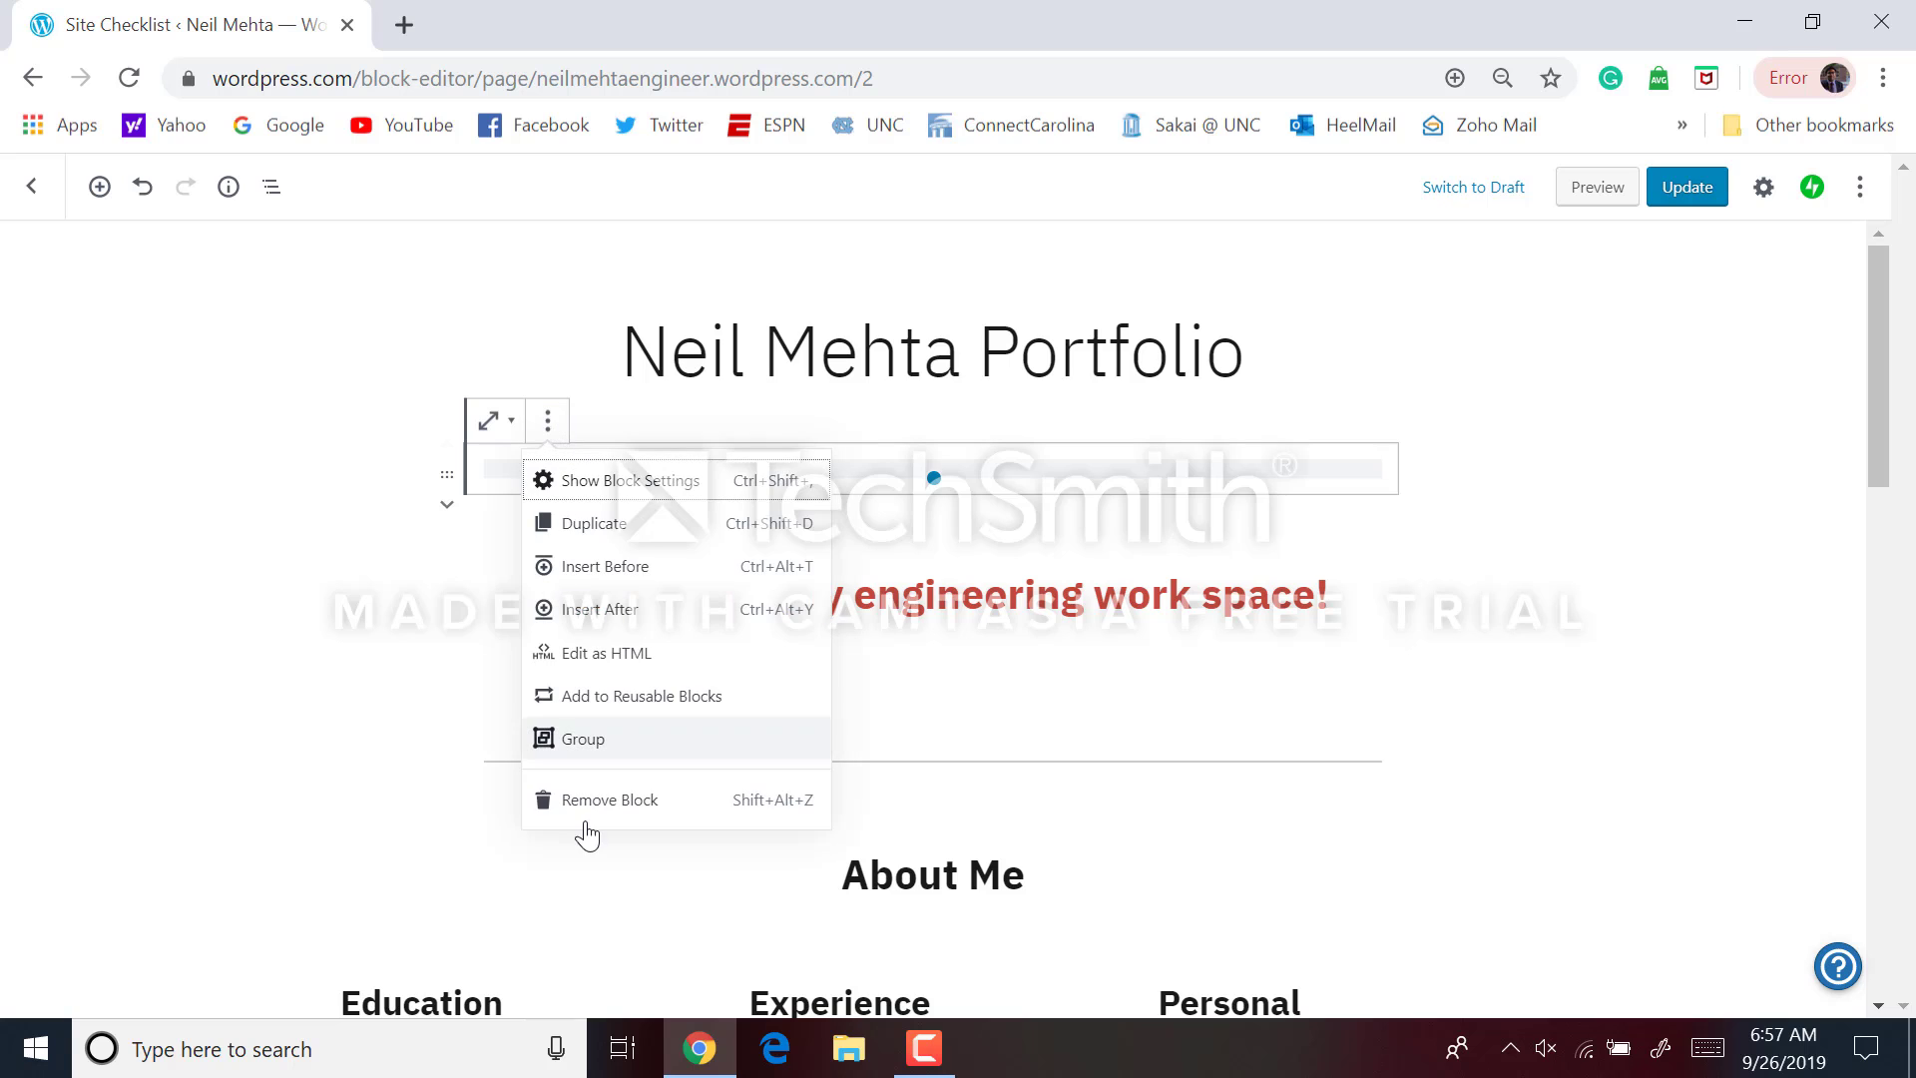
left_click(586, 810)
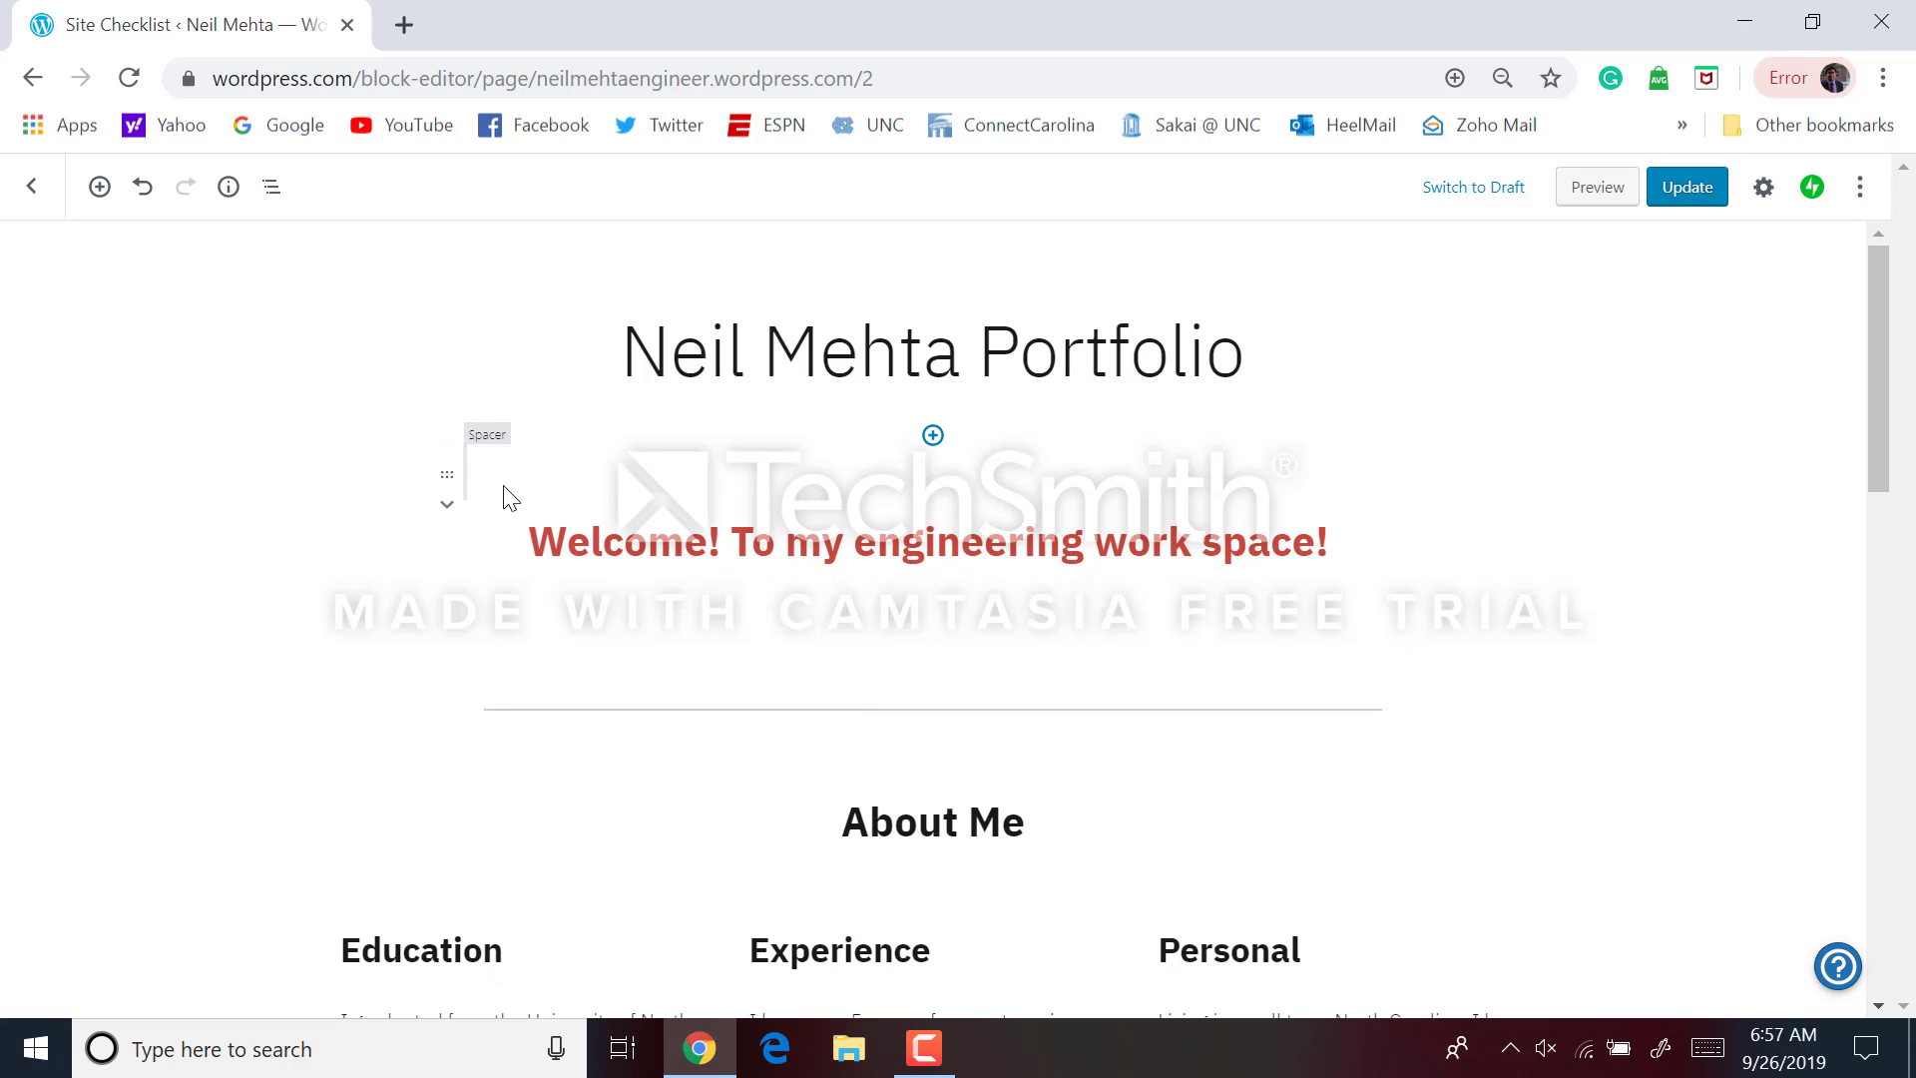
left_click(574, 392)
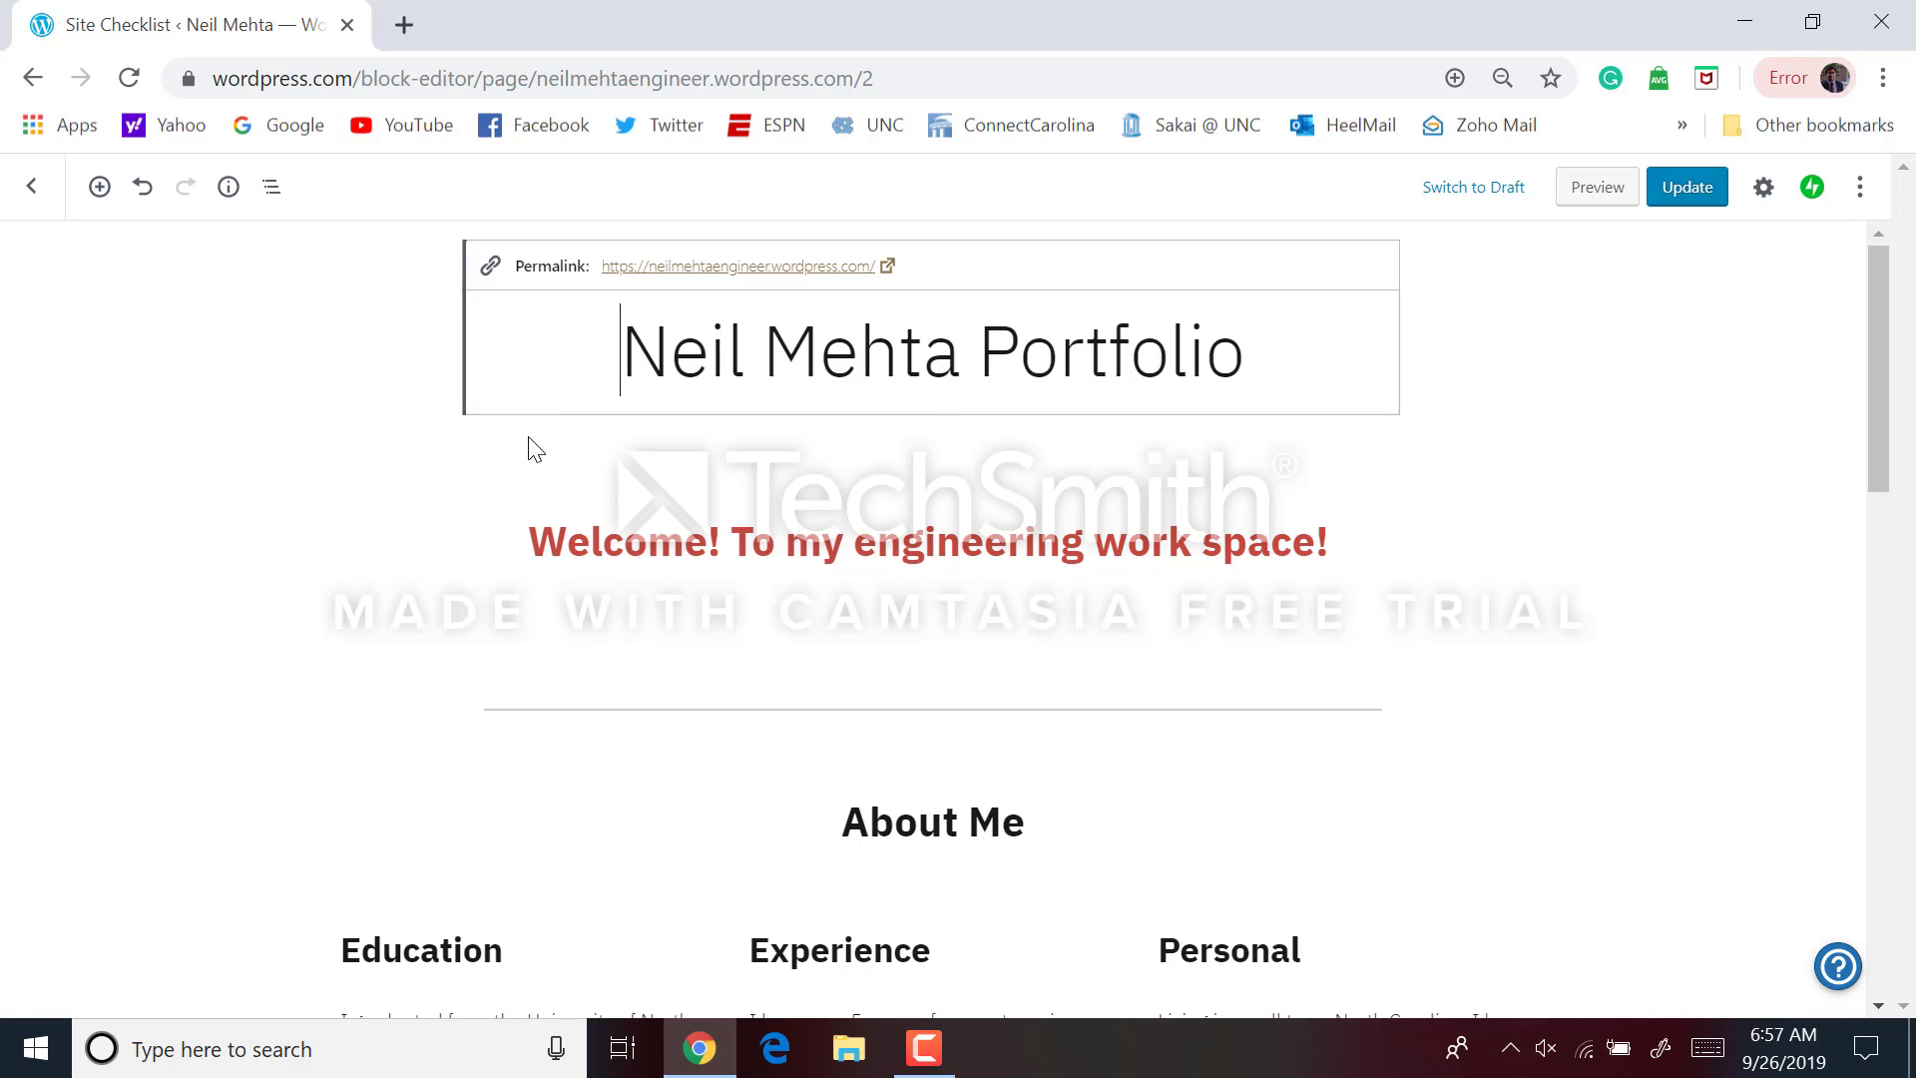
left_click(528, 436)
left_click_drag(446, 475, 463, 432)
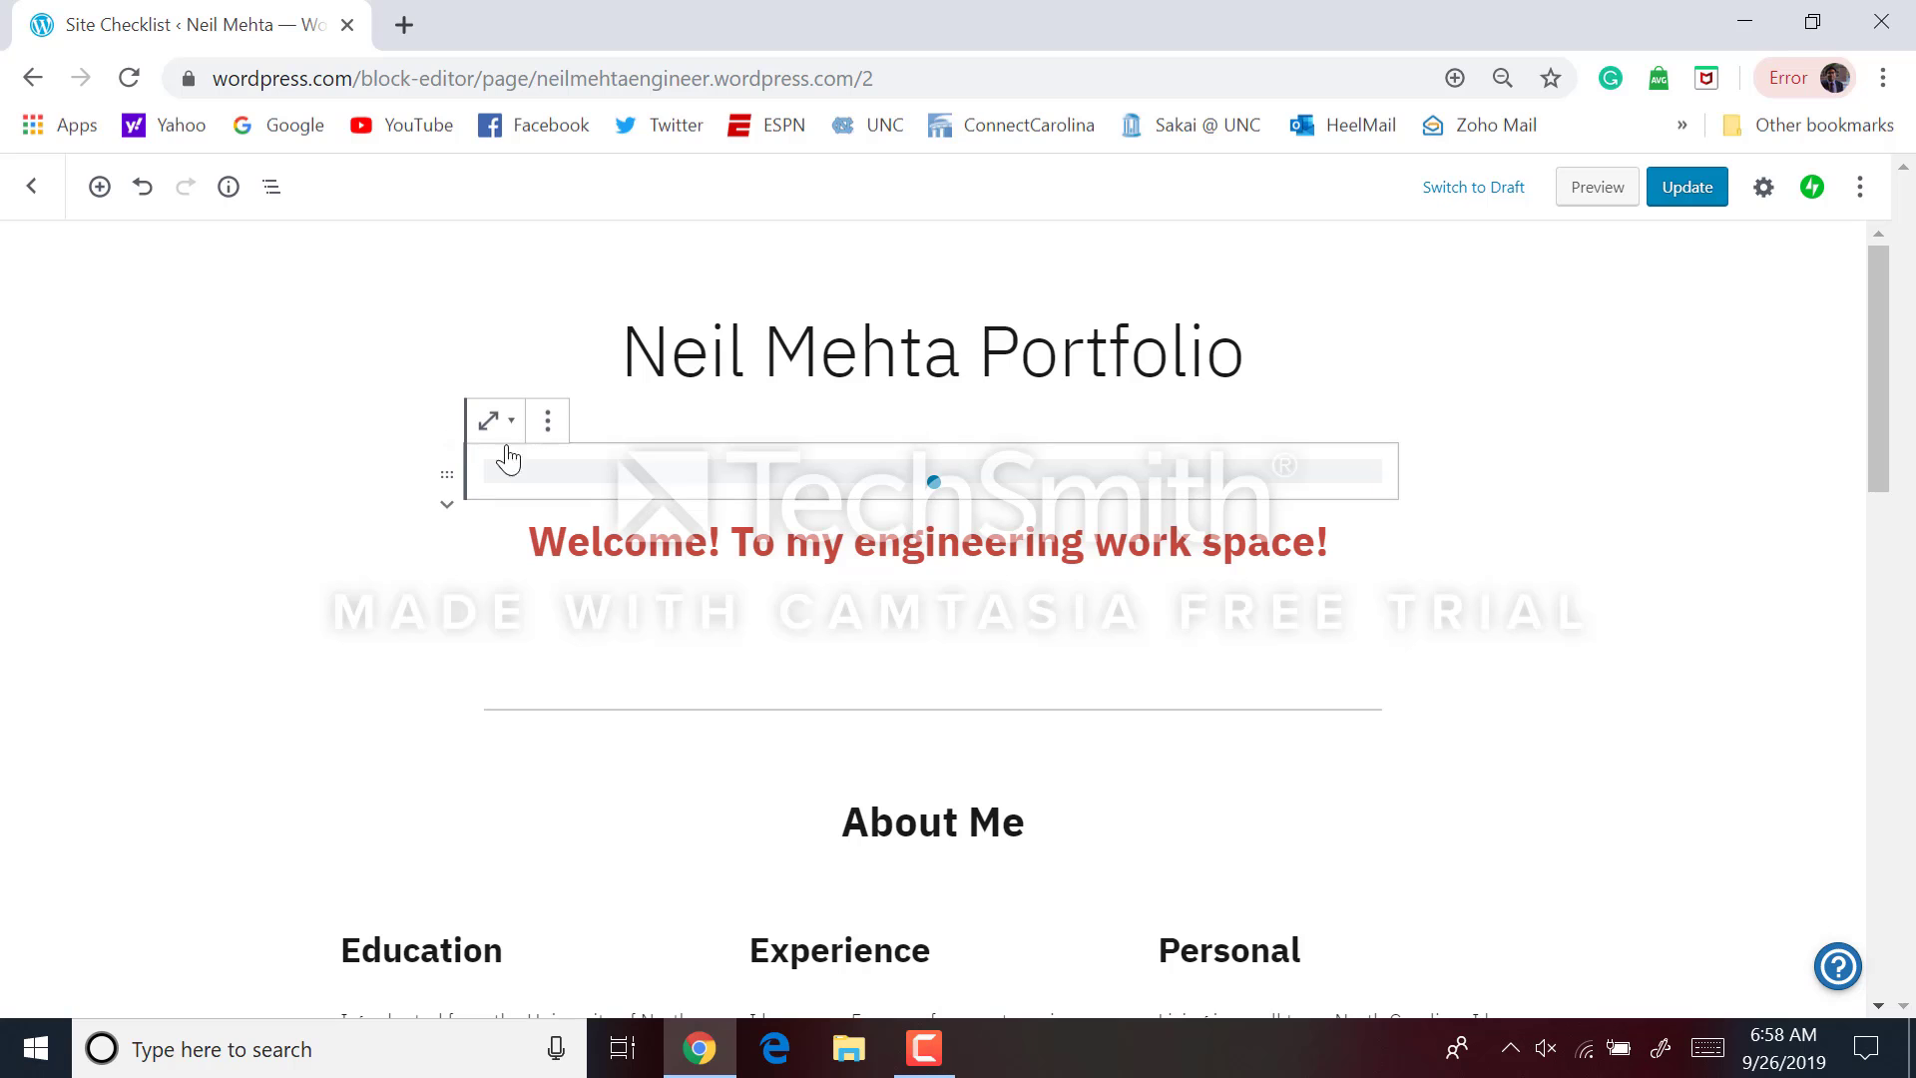
left_click(547, 420)
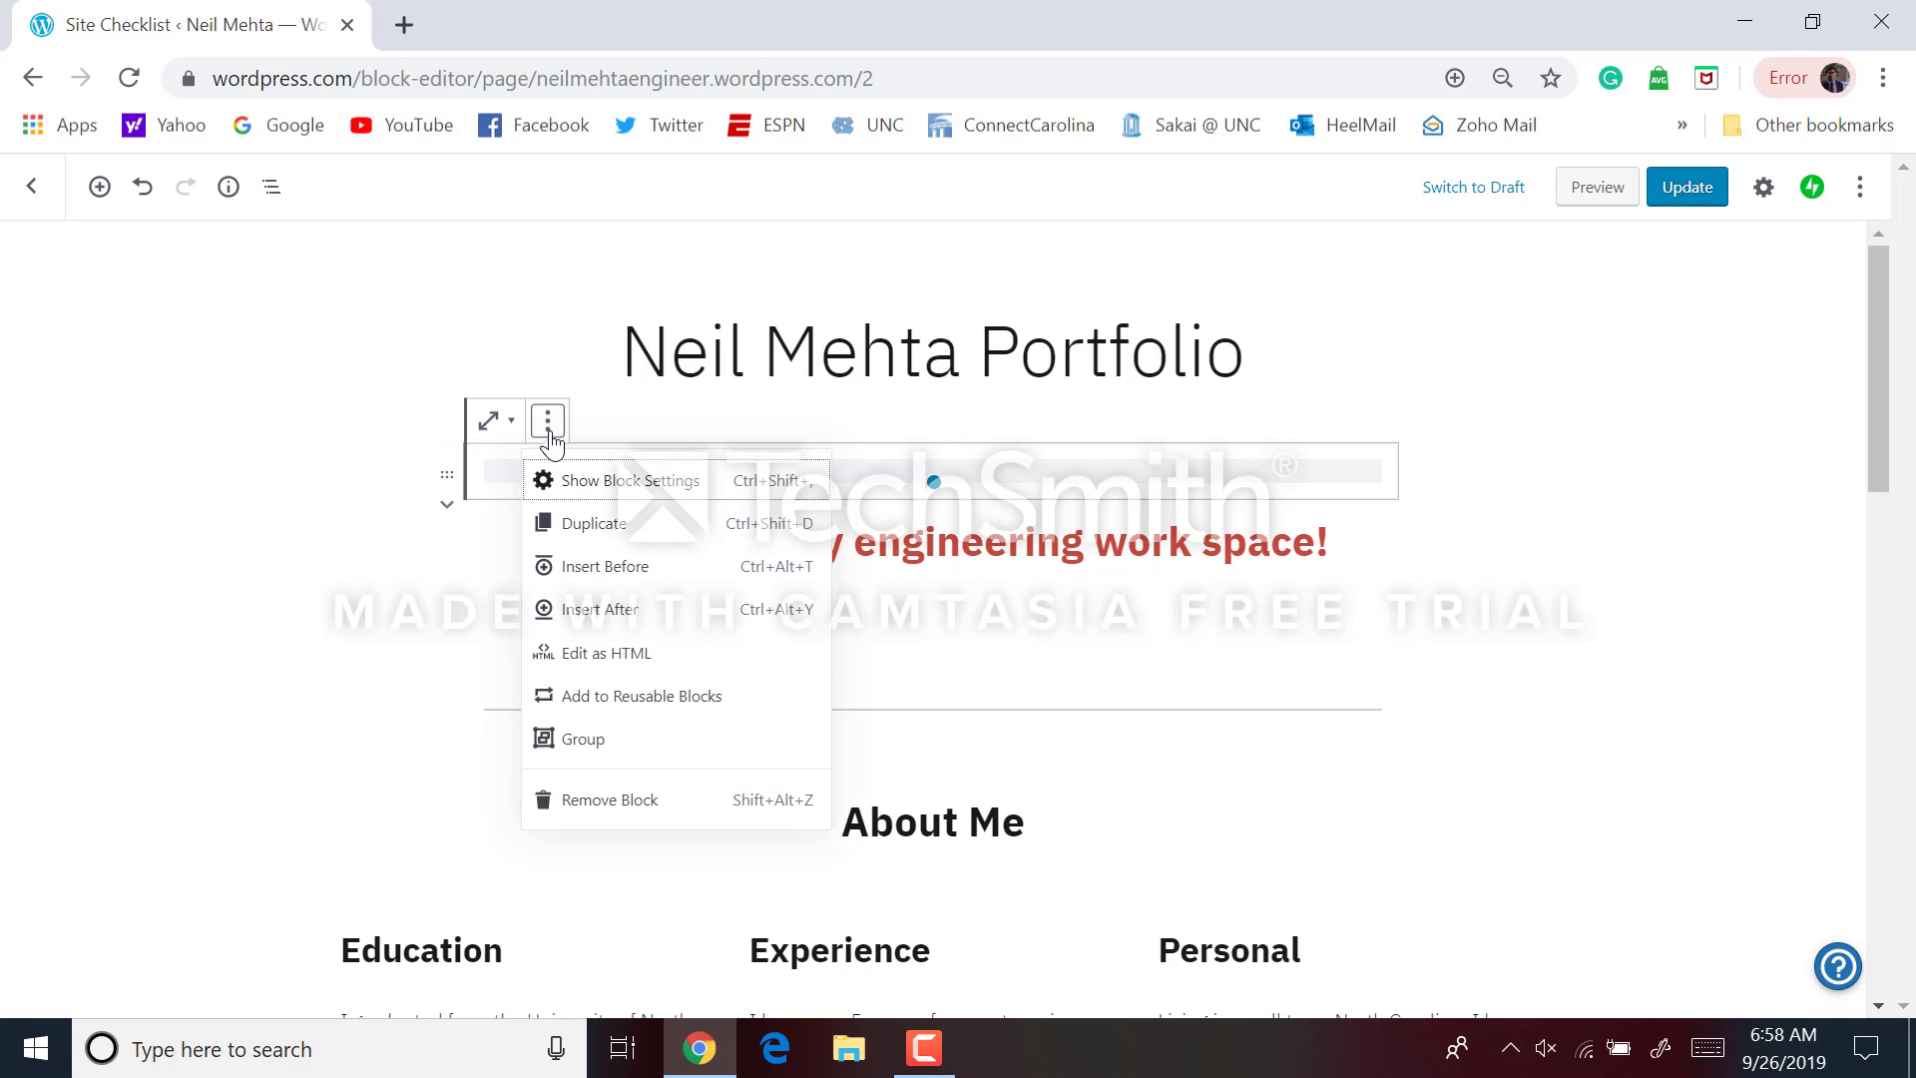
left_click(619, 801)
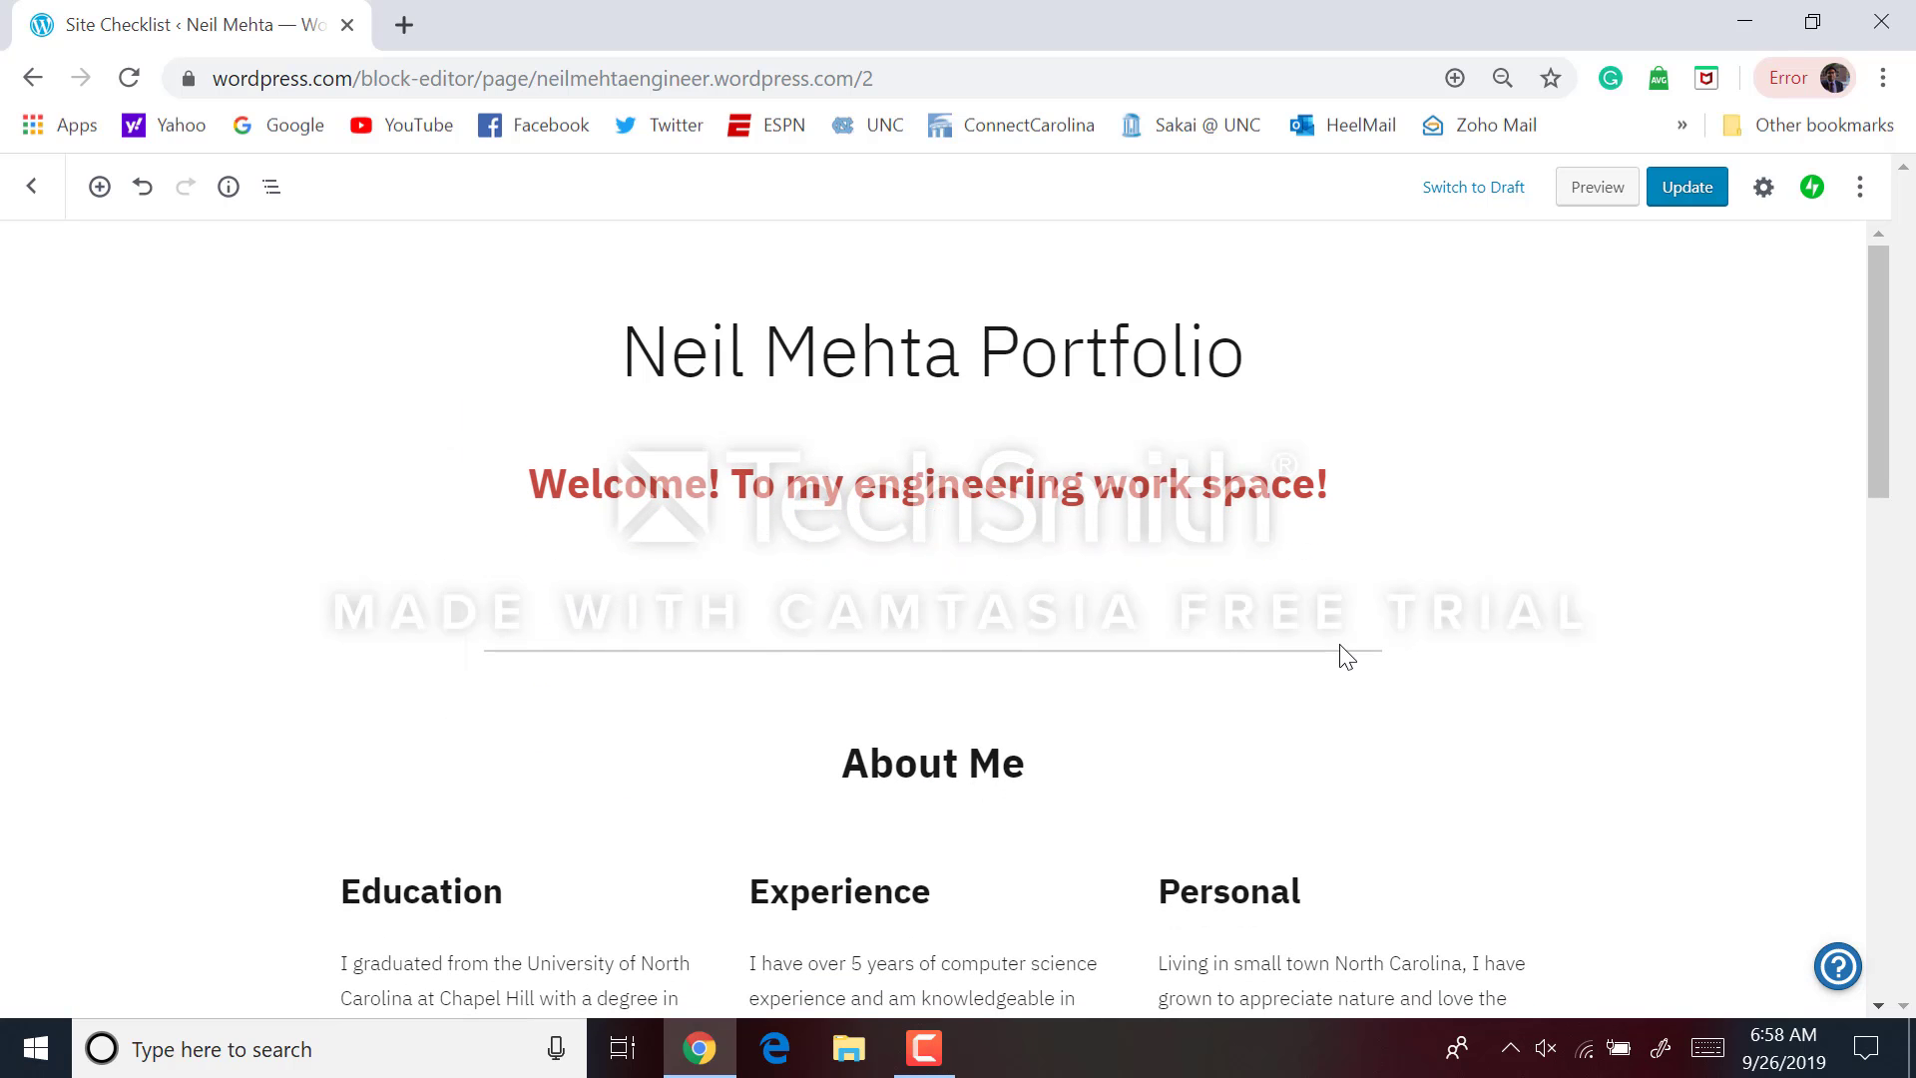
Save the page with Update and open the desktop preview
scroll(1347, 656, "down", 3)
scroll(1347, 657, "down", 12)
scroll(1347, 657, "up", 13)
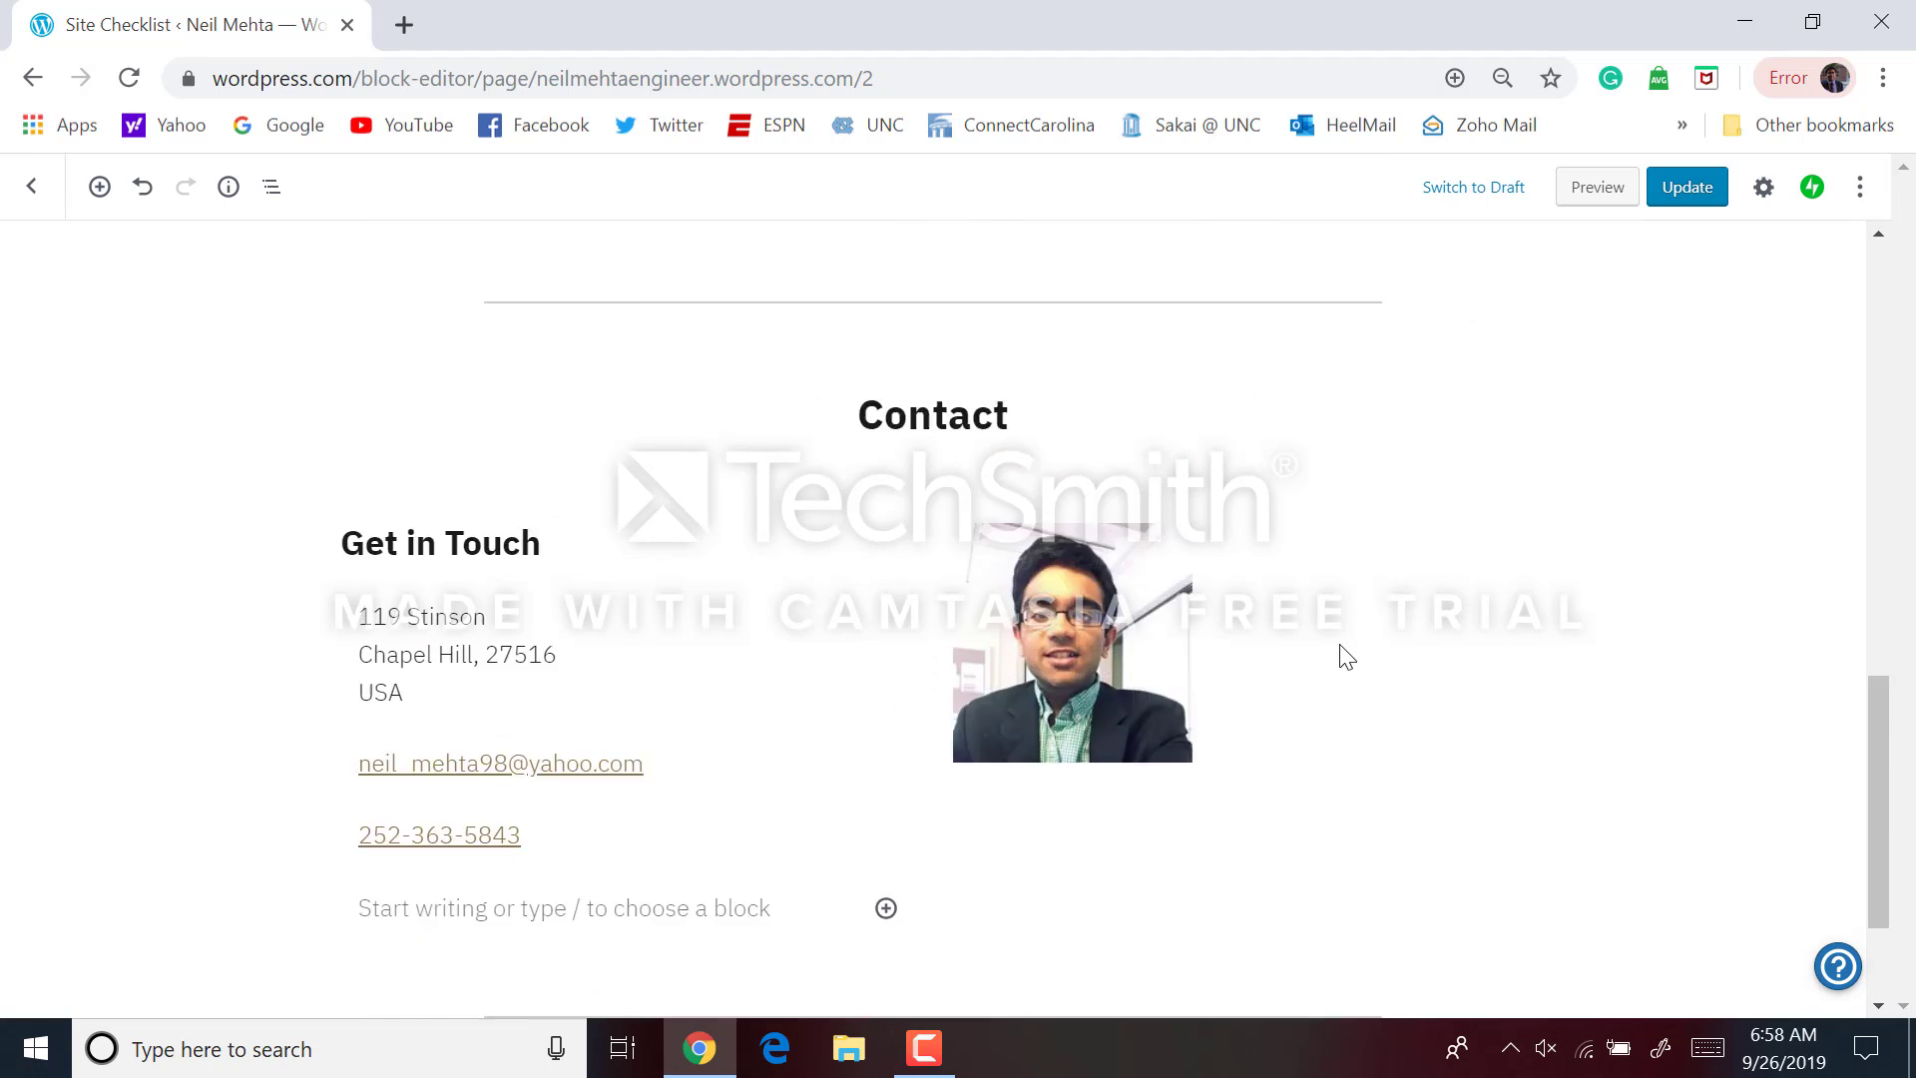
scroll(1347, 656, "up", 3)
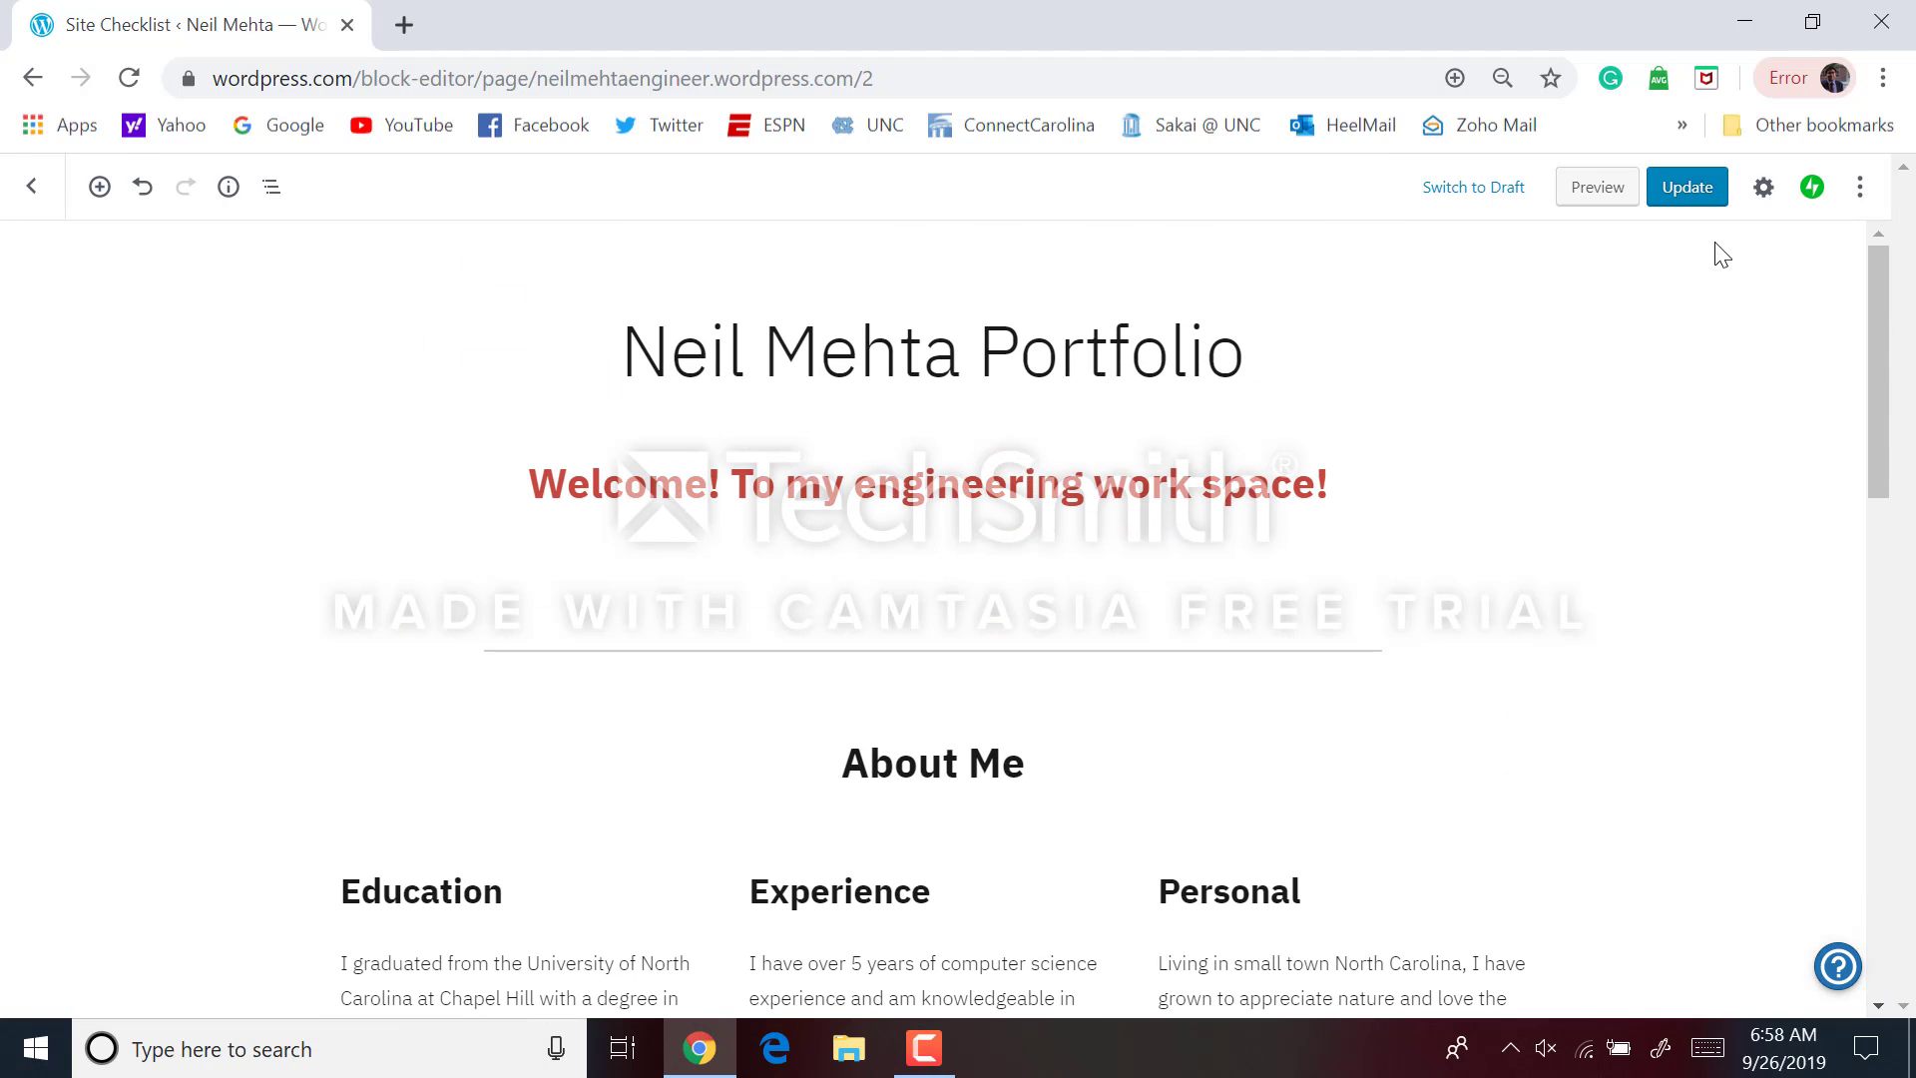
left_click(1710, 192)
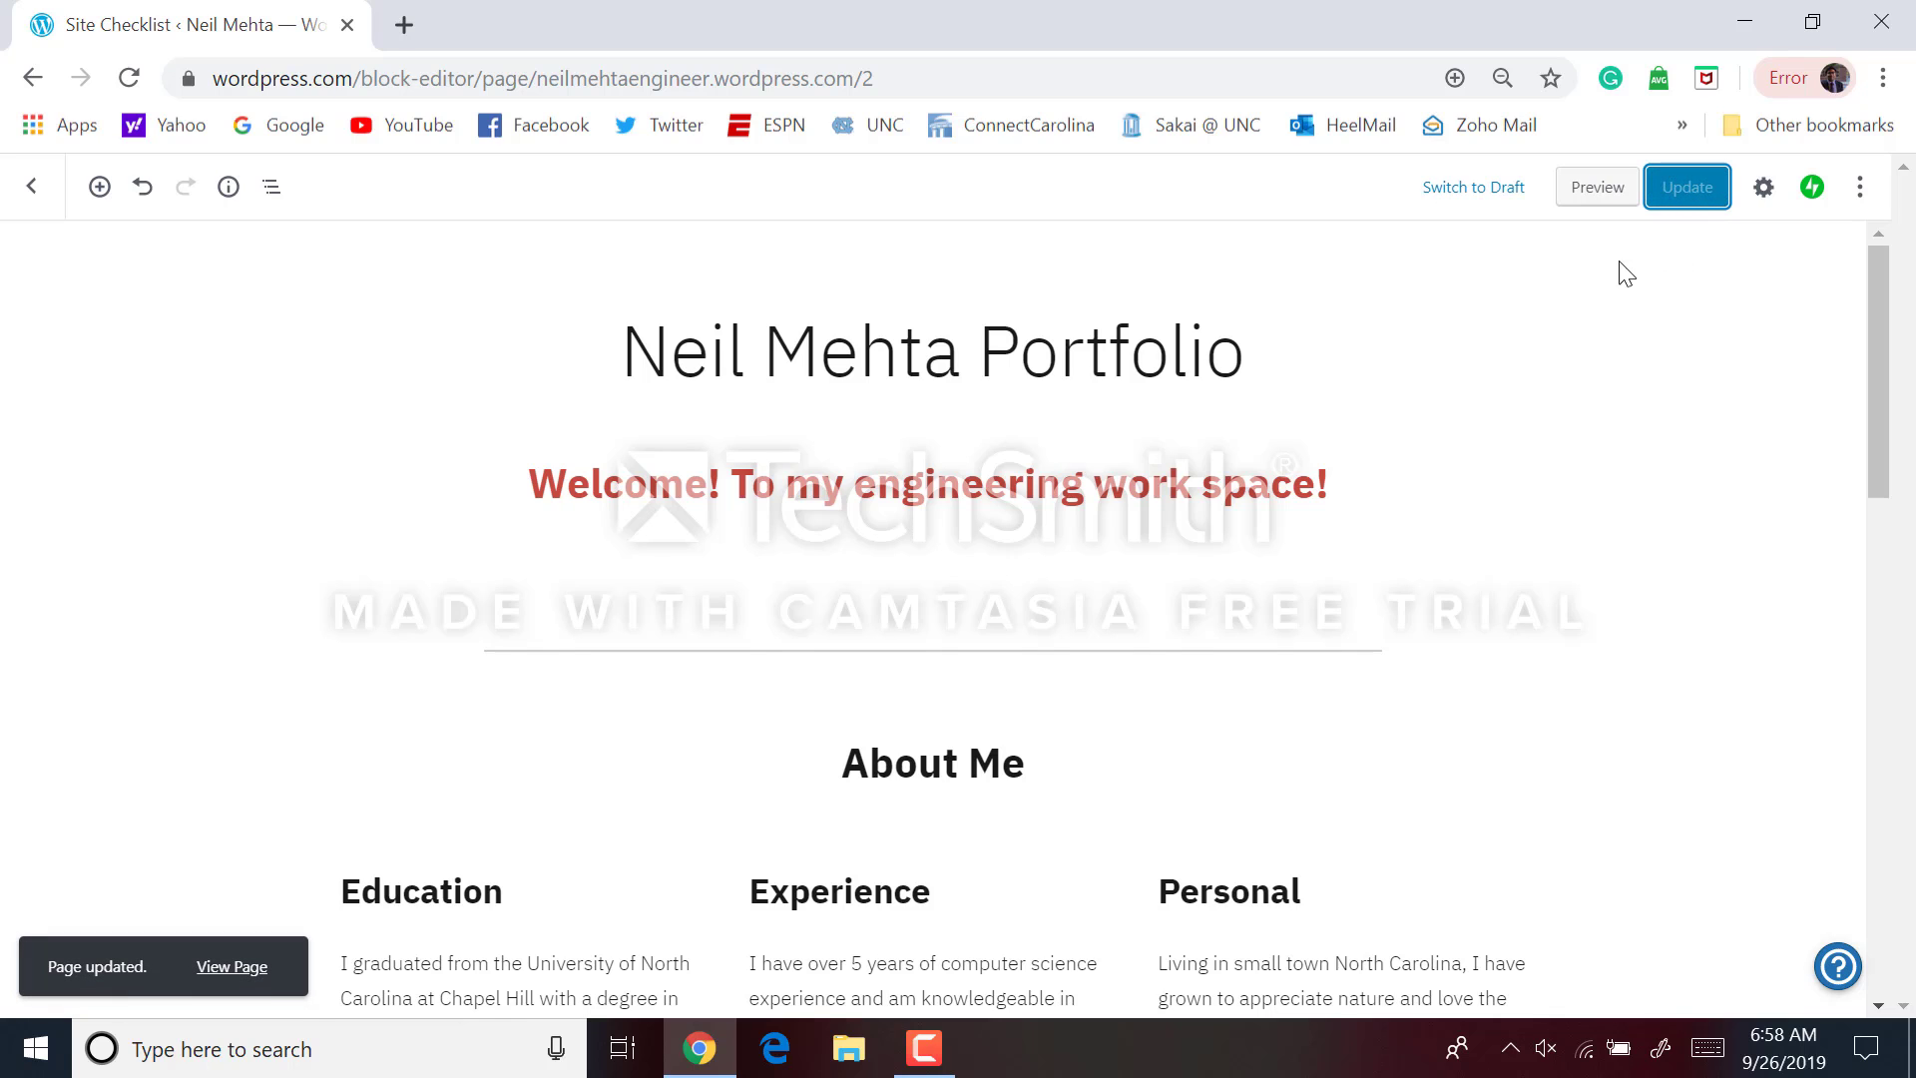
left_click(1614, 194)
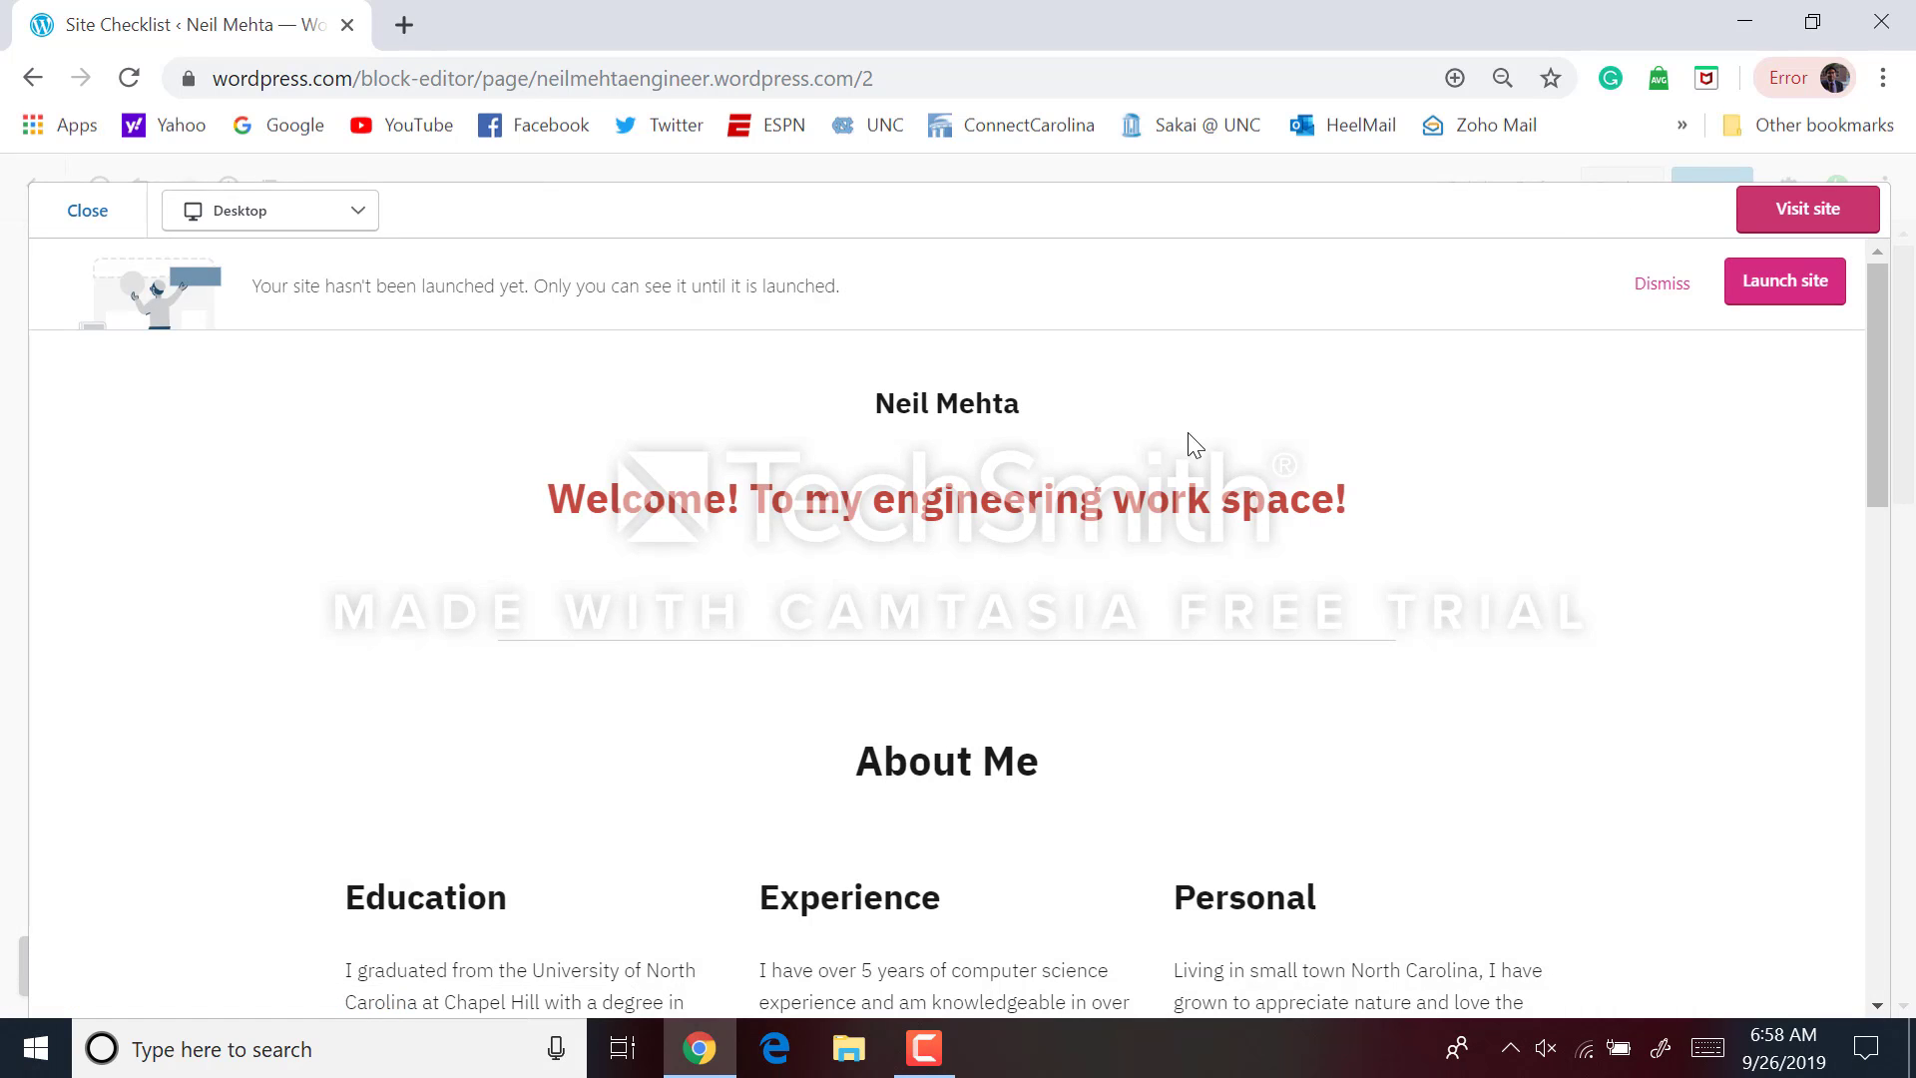
Launch the site, skipping the domain purchase and continuing with the free plan
scroll(1181, 444, "down", 10)
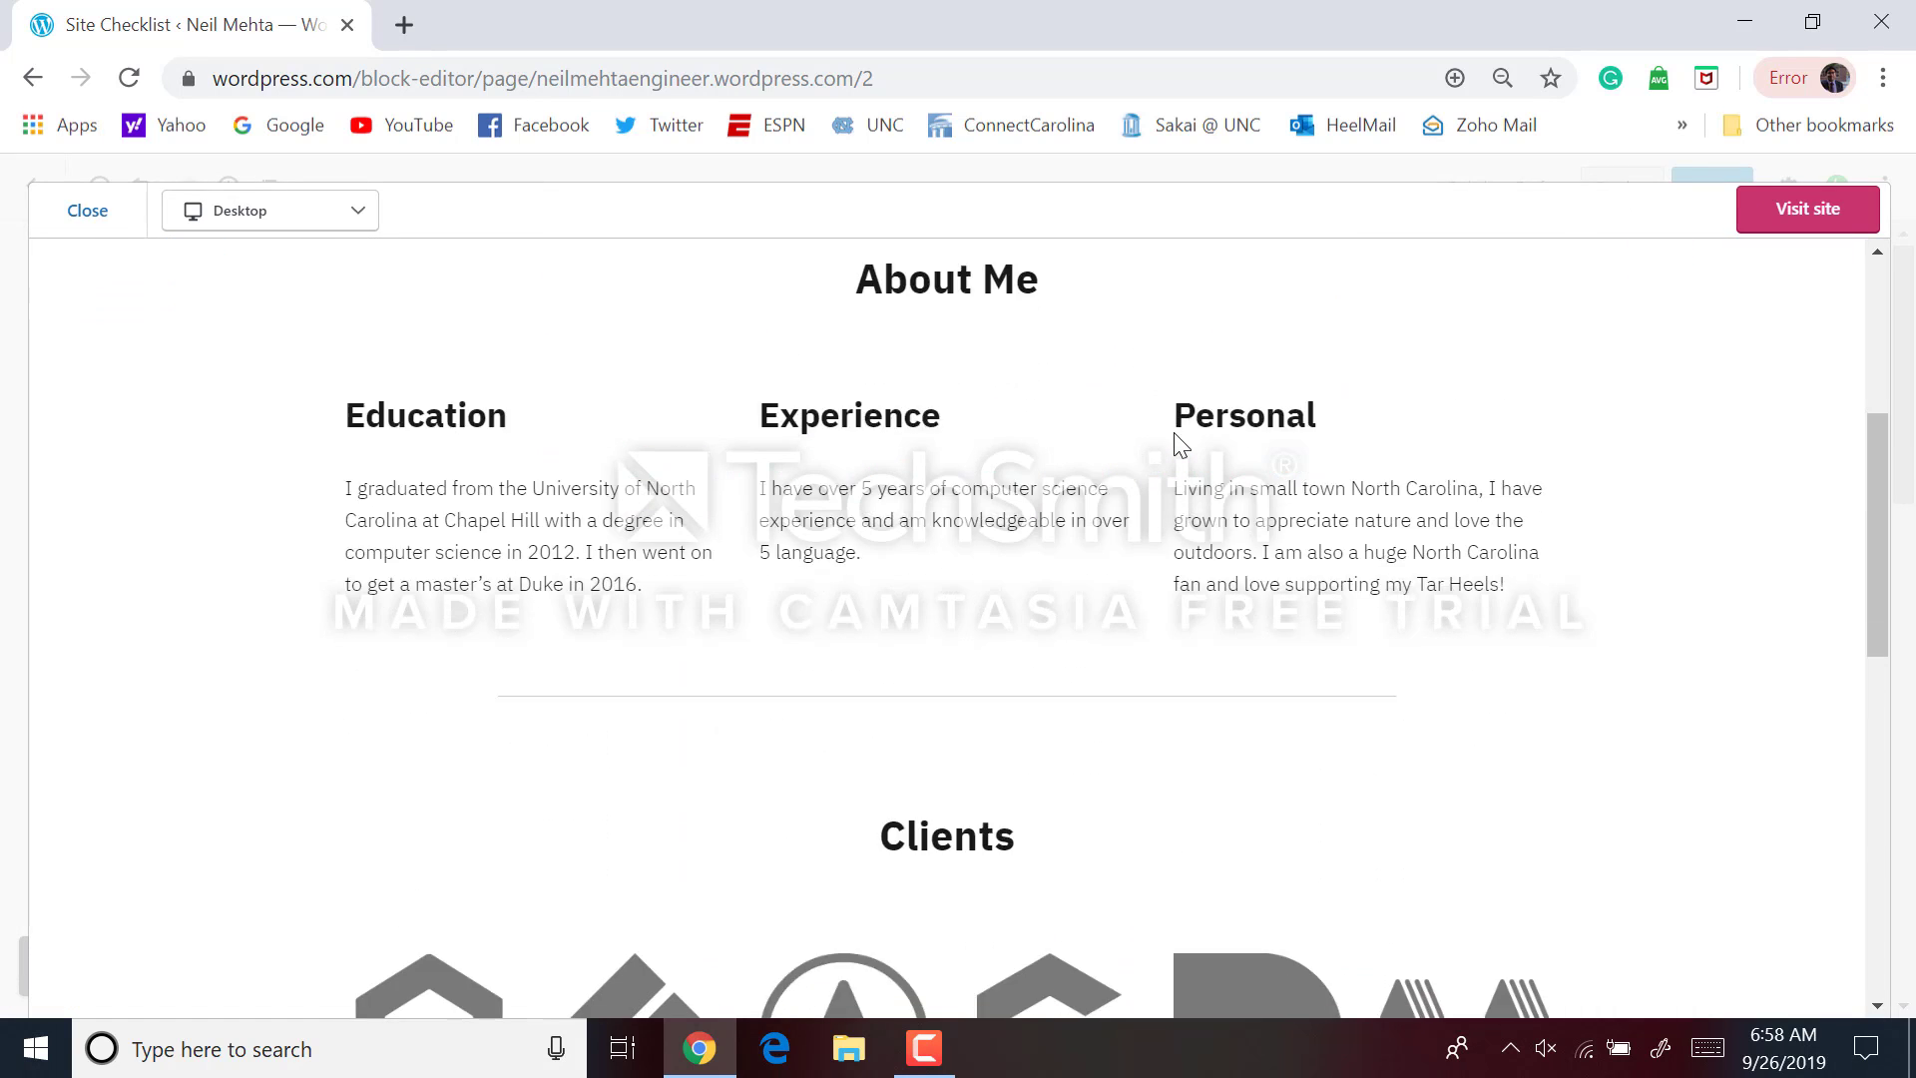
scroll(1180, 450, "down", 7)
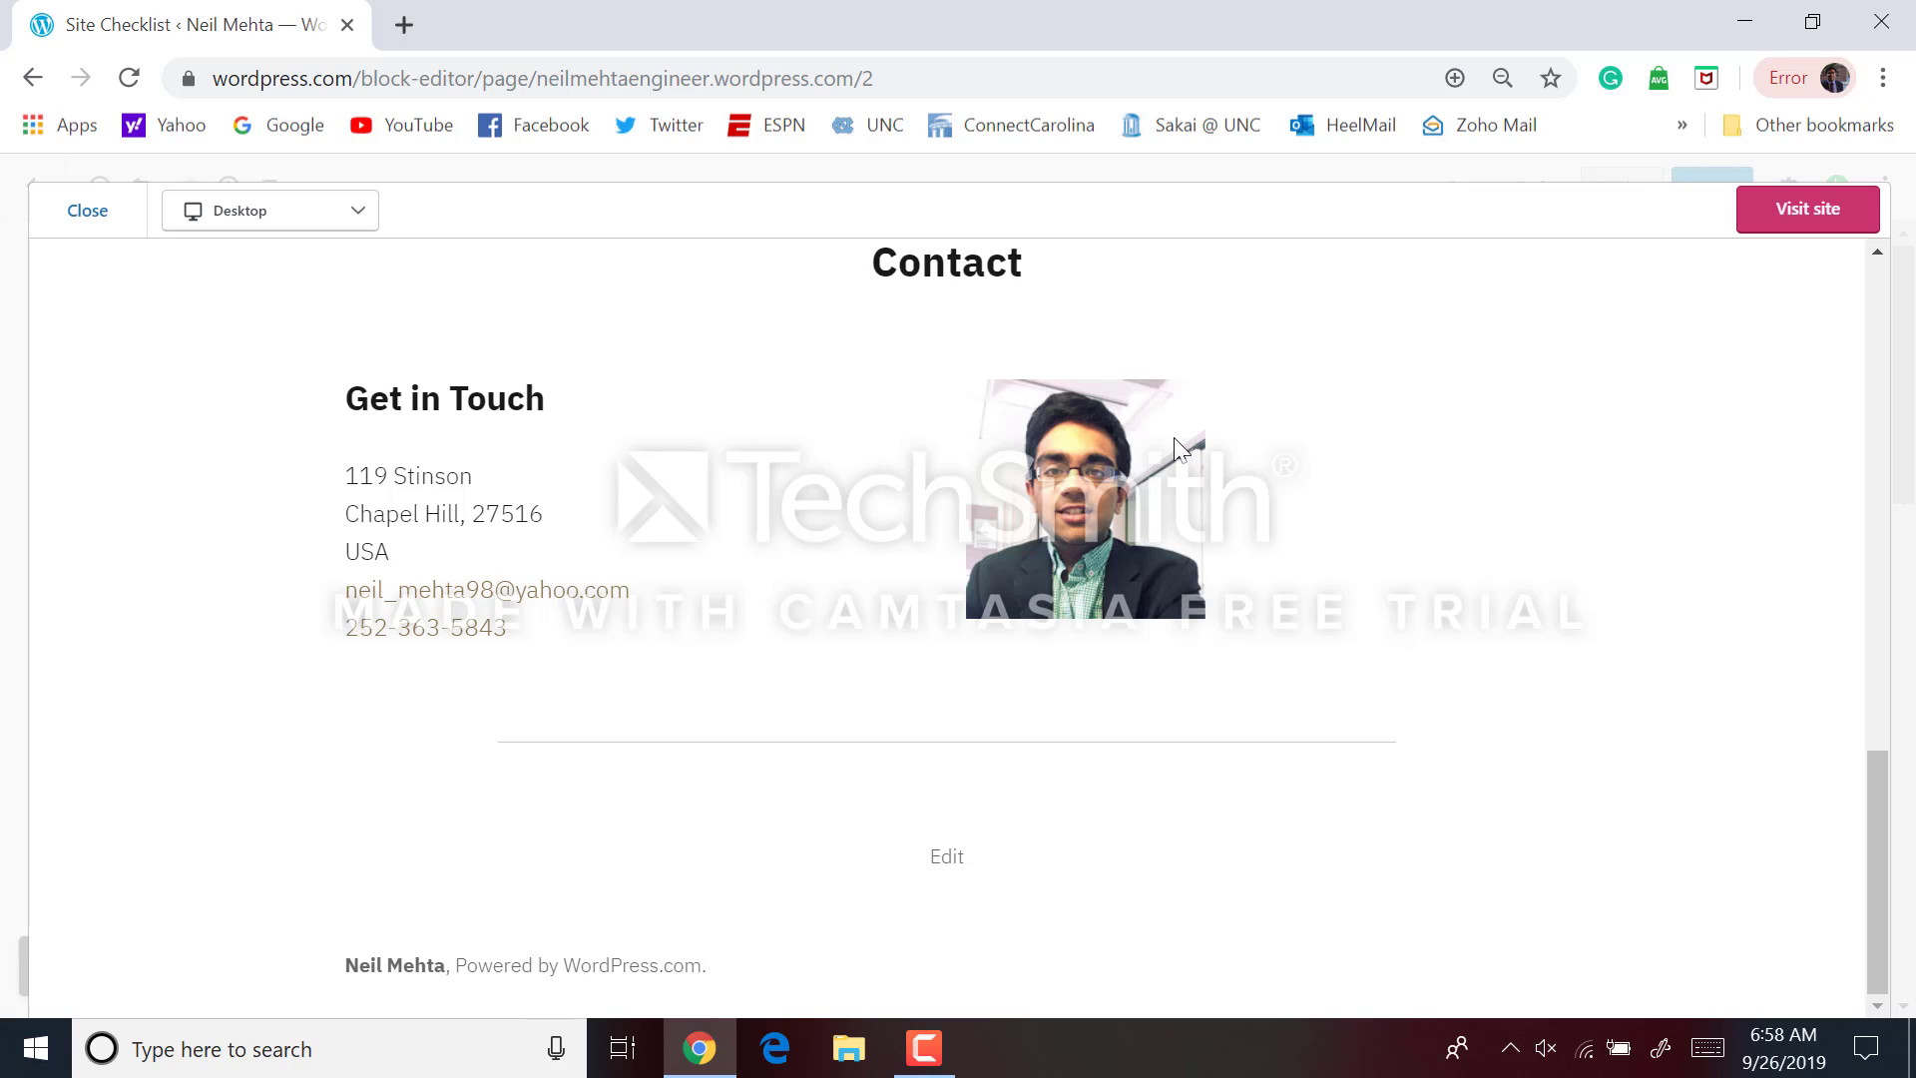
scroll(1180, 449, "up", 2)
scroll(1176, 439, "up", 14)
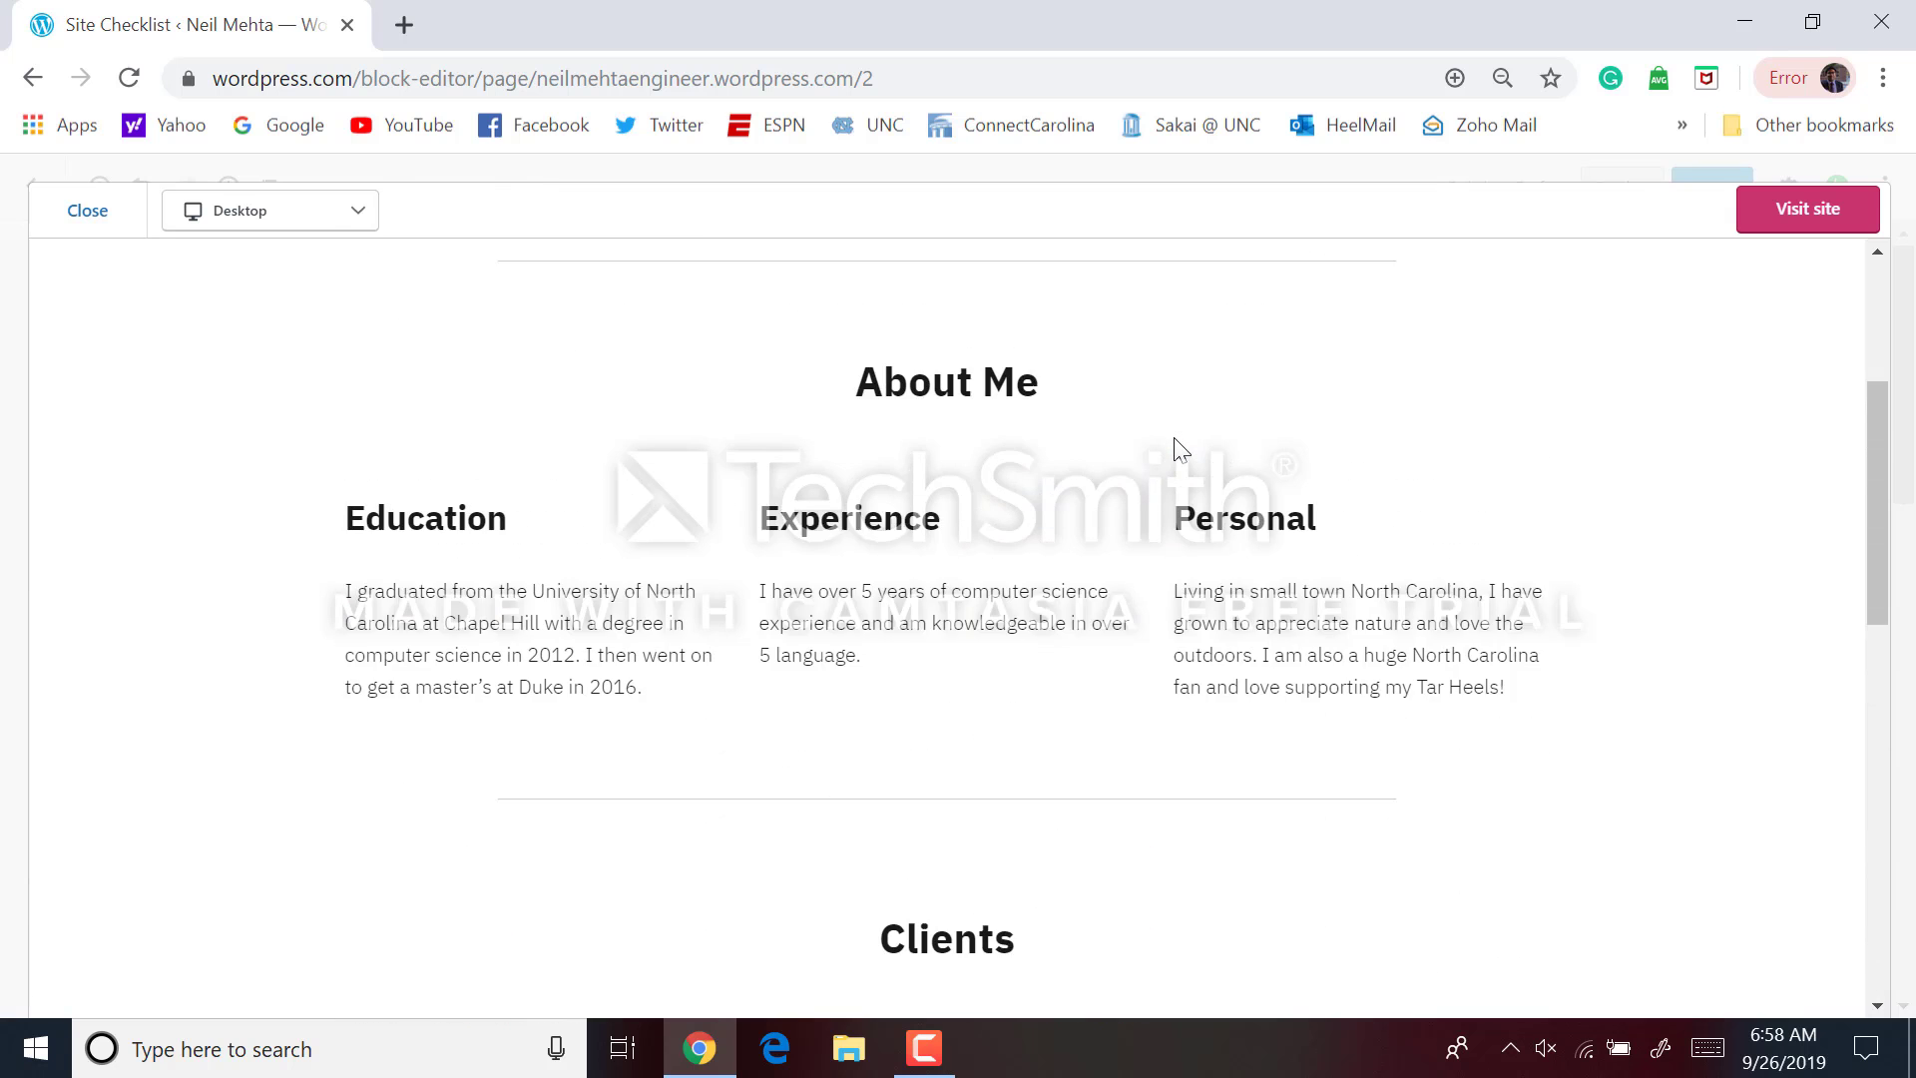
scroll(1181, 449, "up", 3)
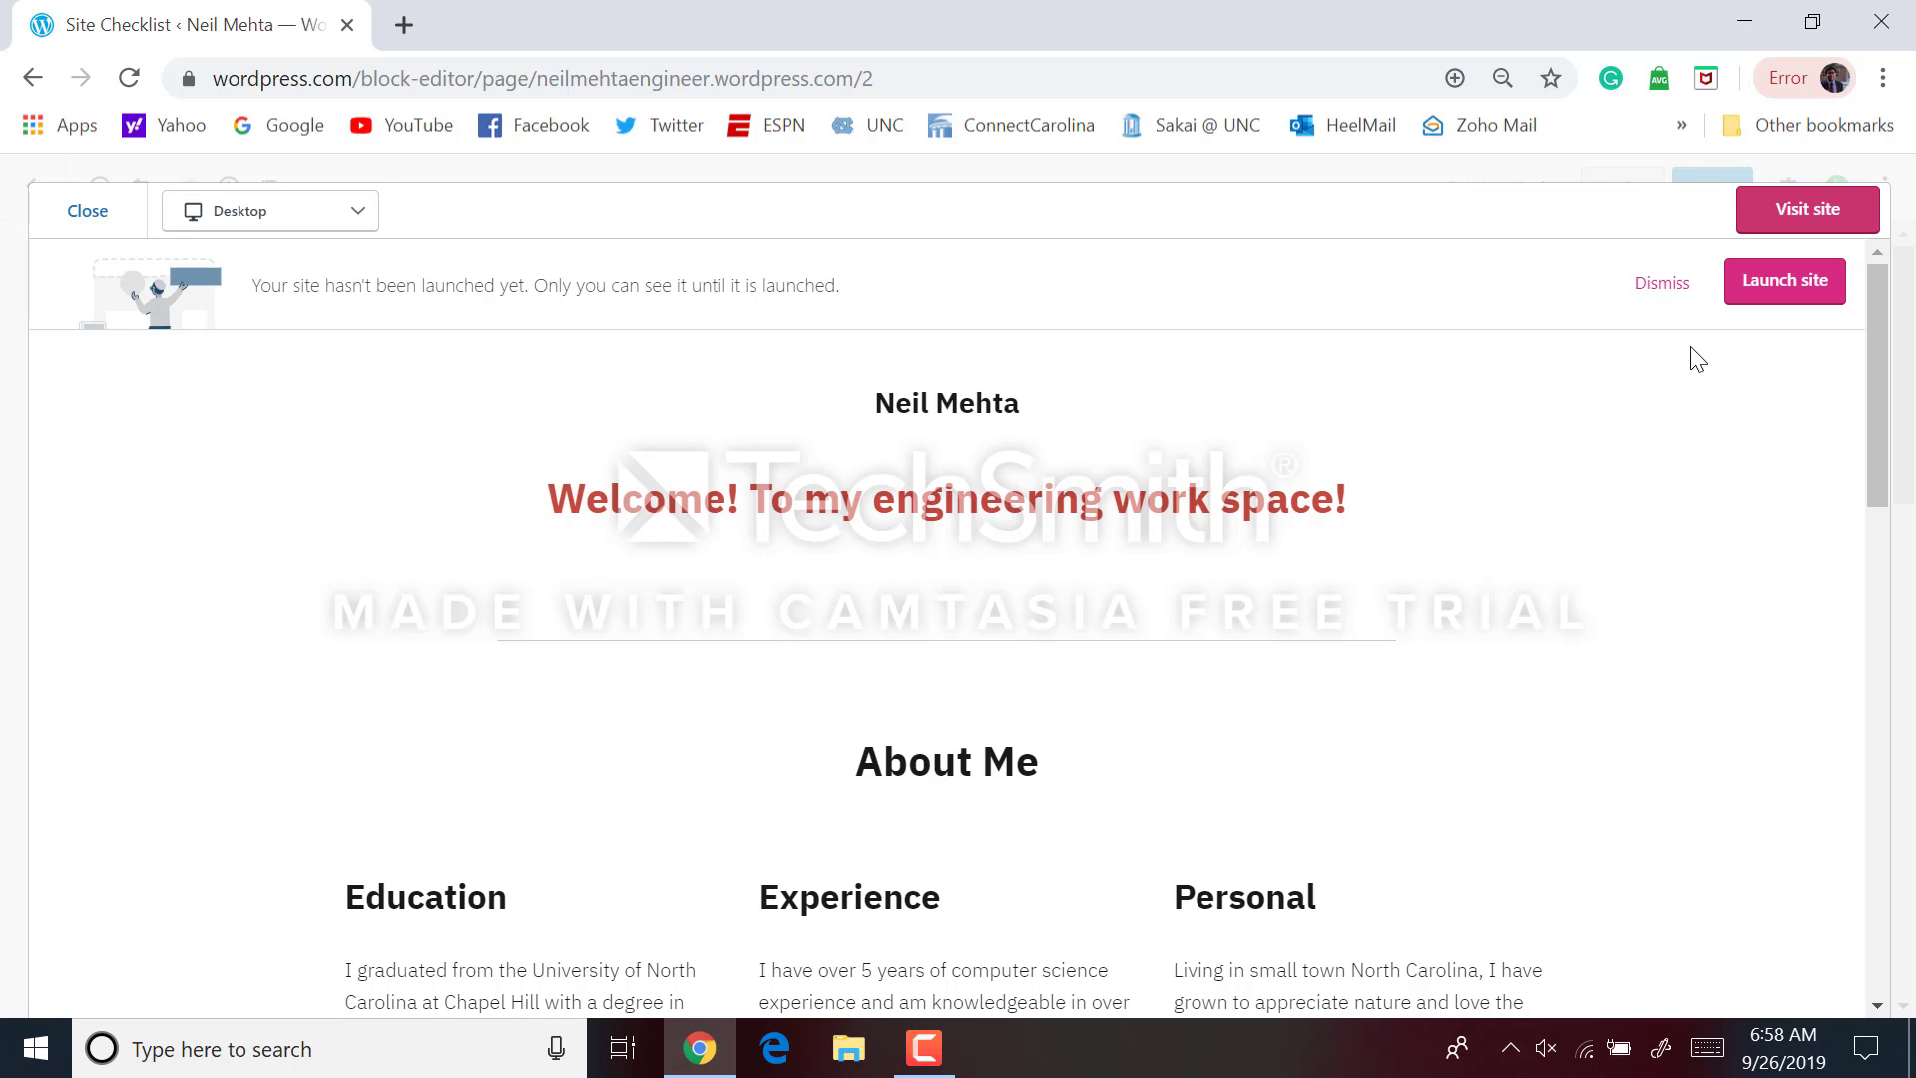
left_click(1765, 285)
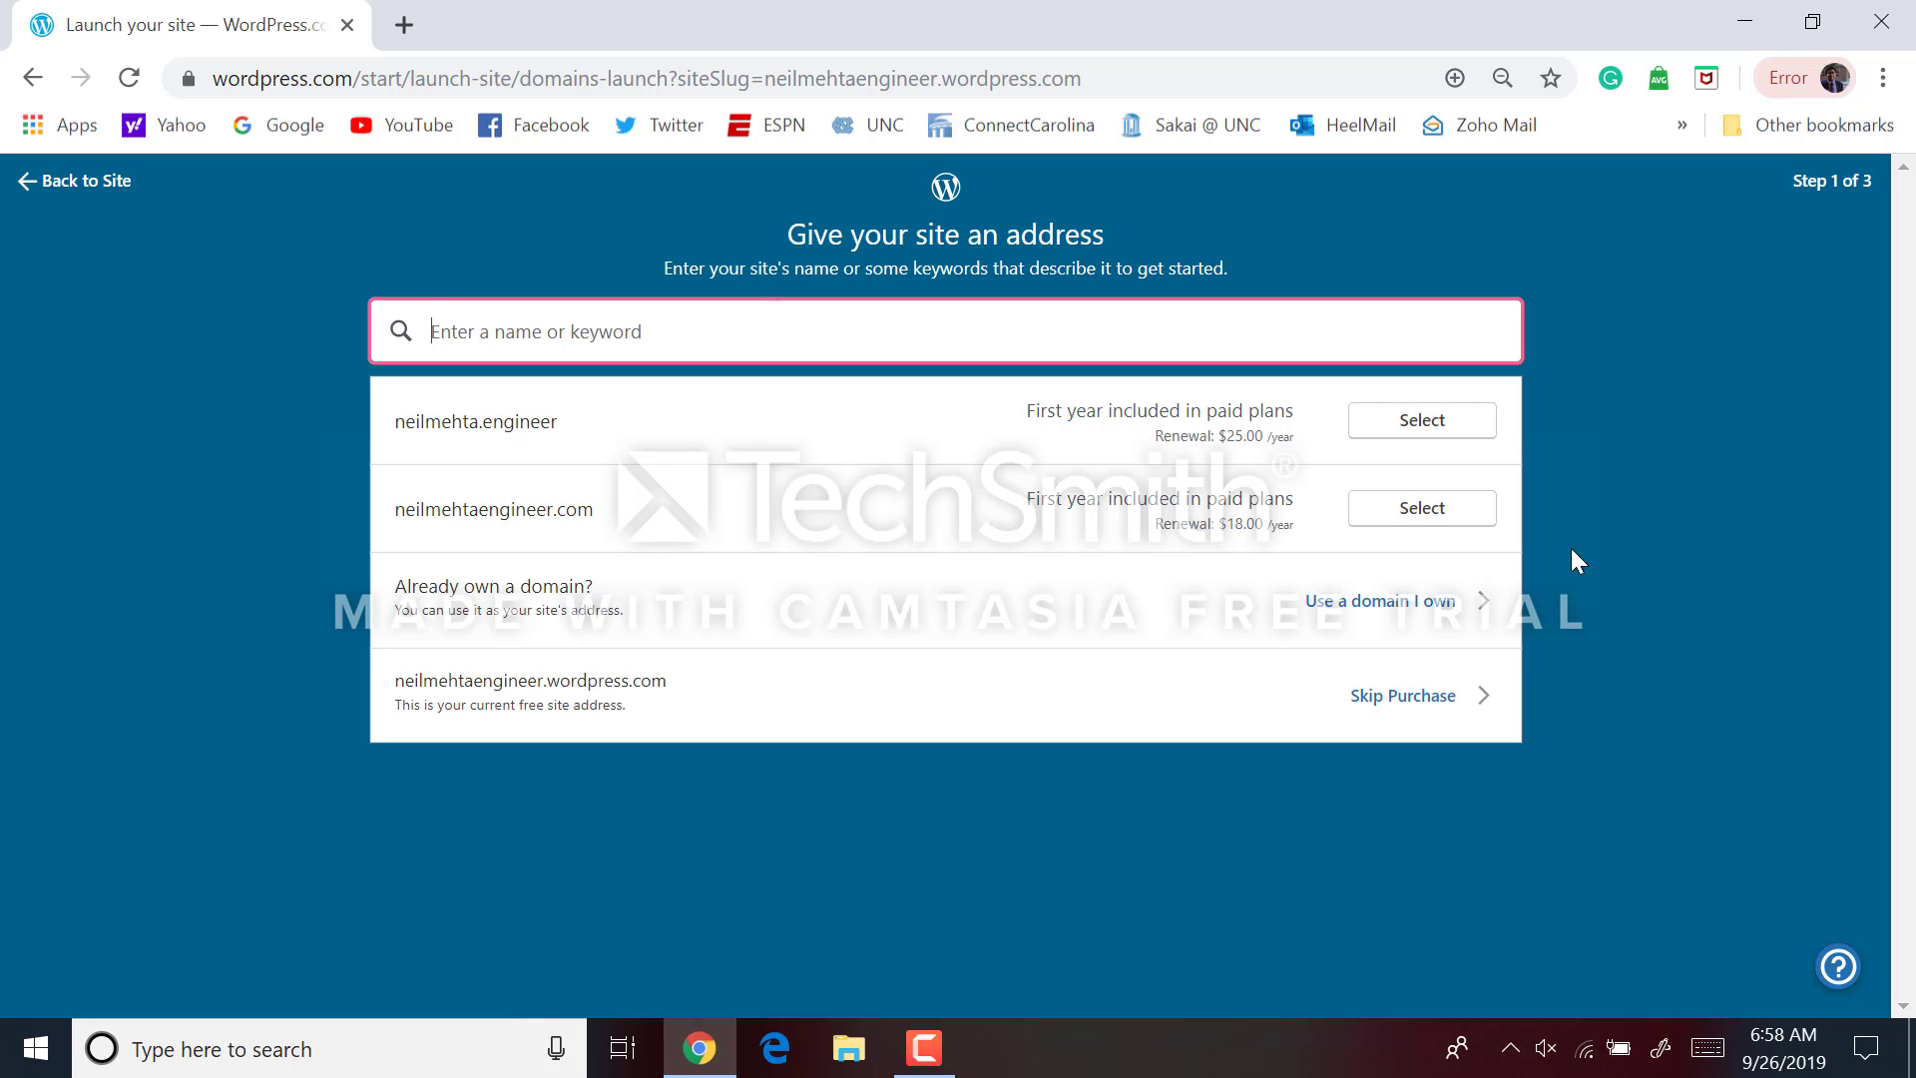
left_click(1395, 705)
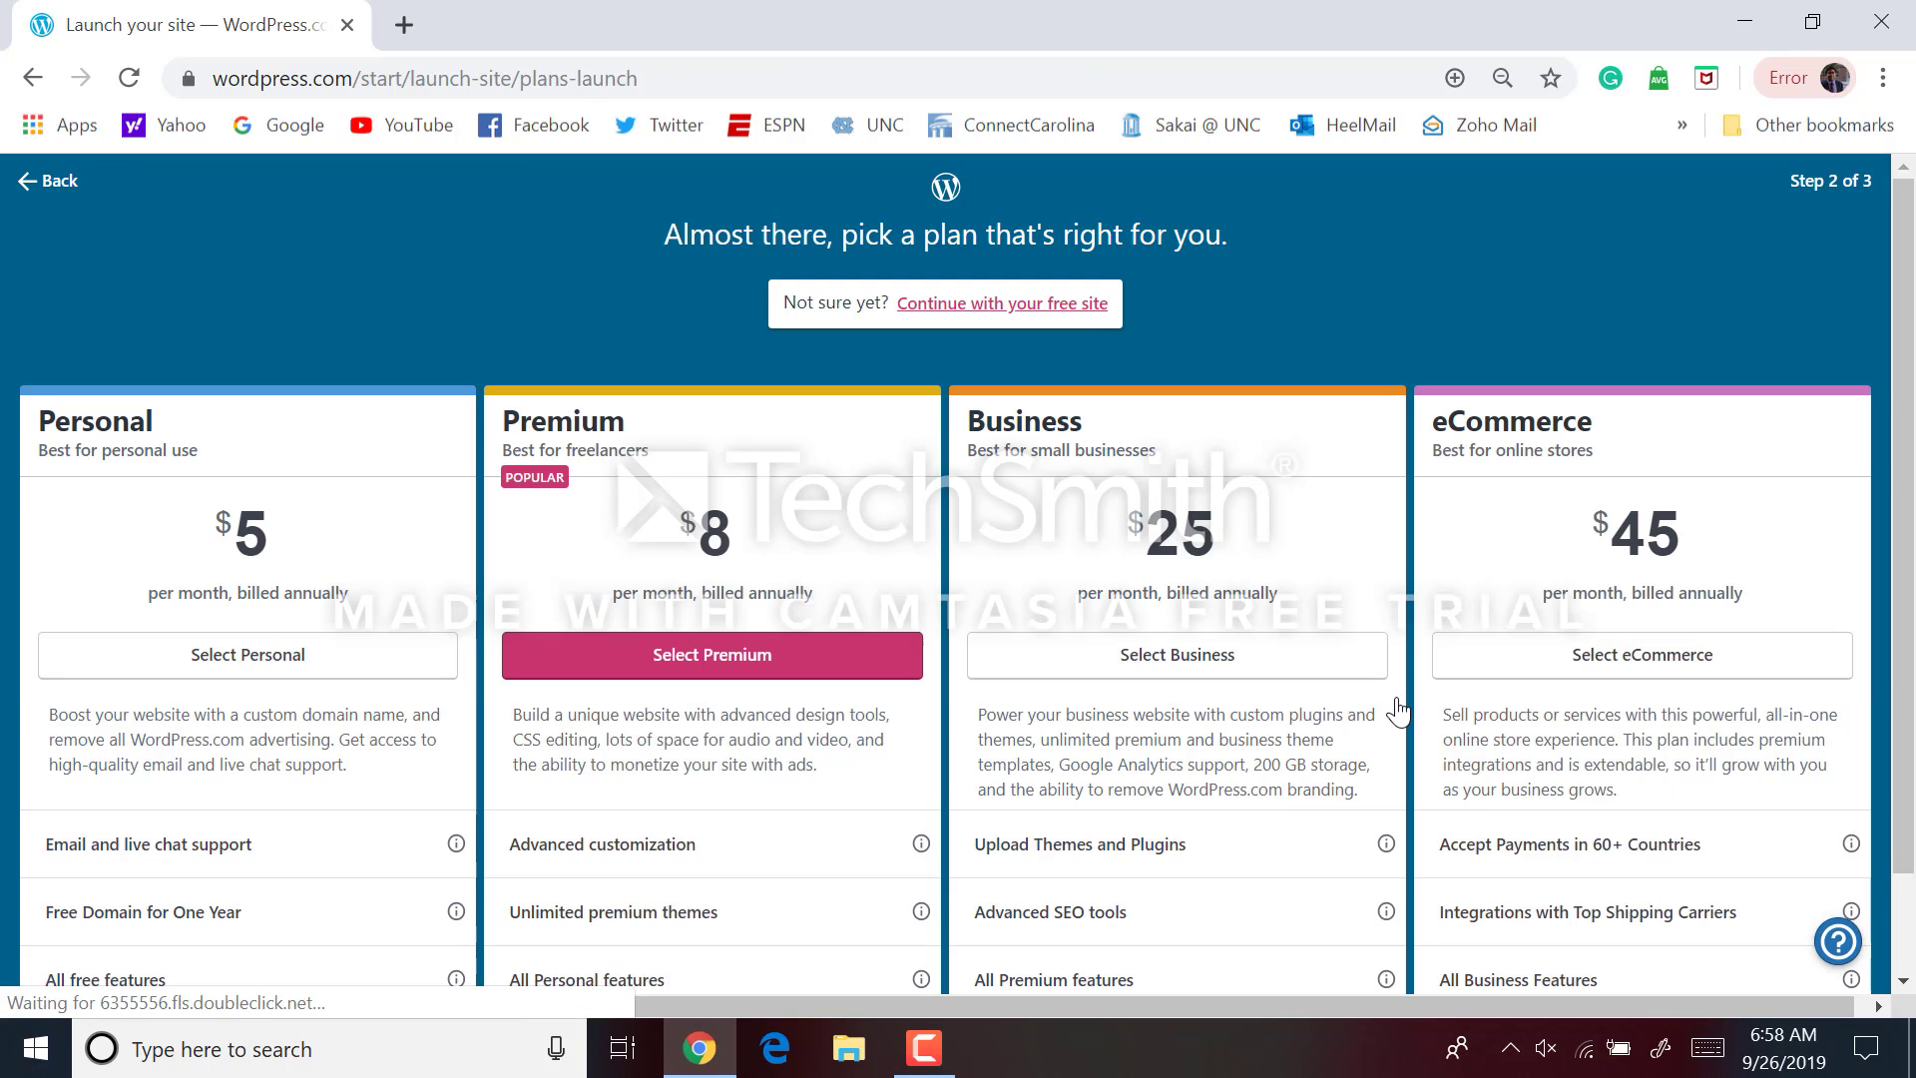
left_click(1001, 300)
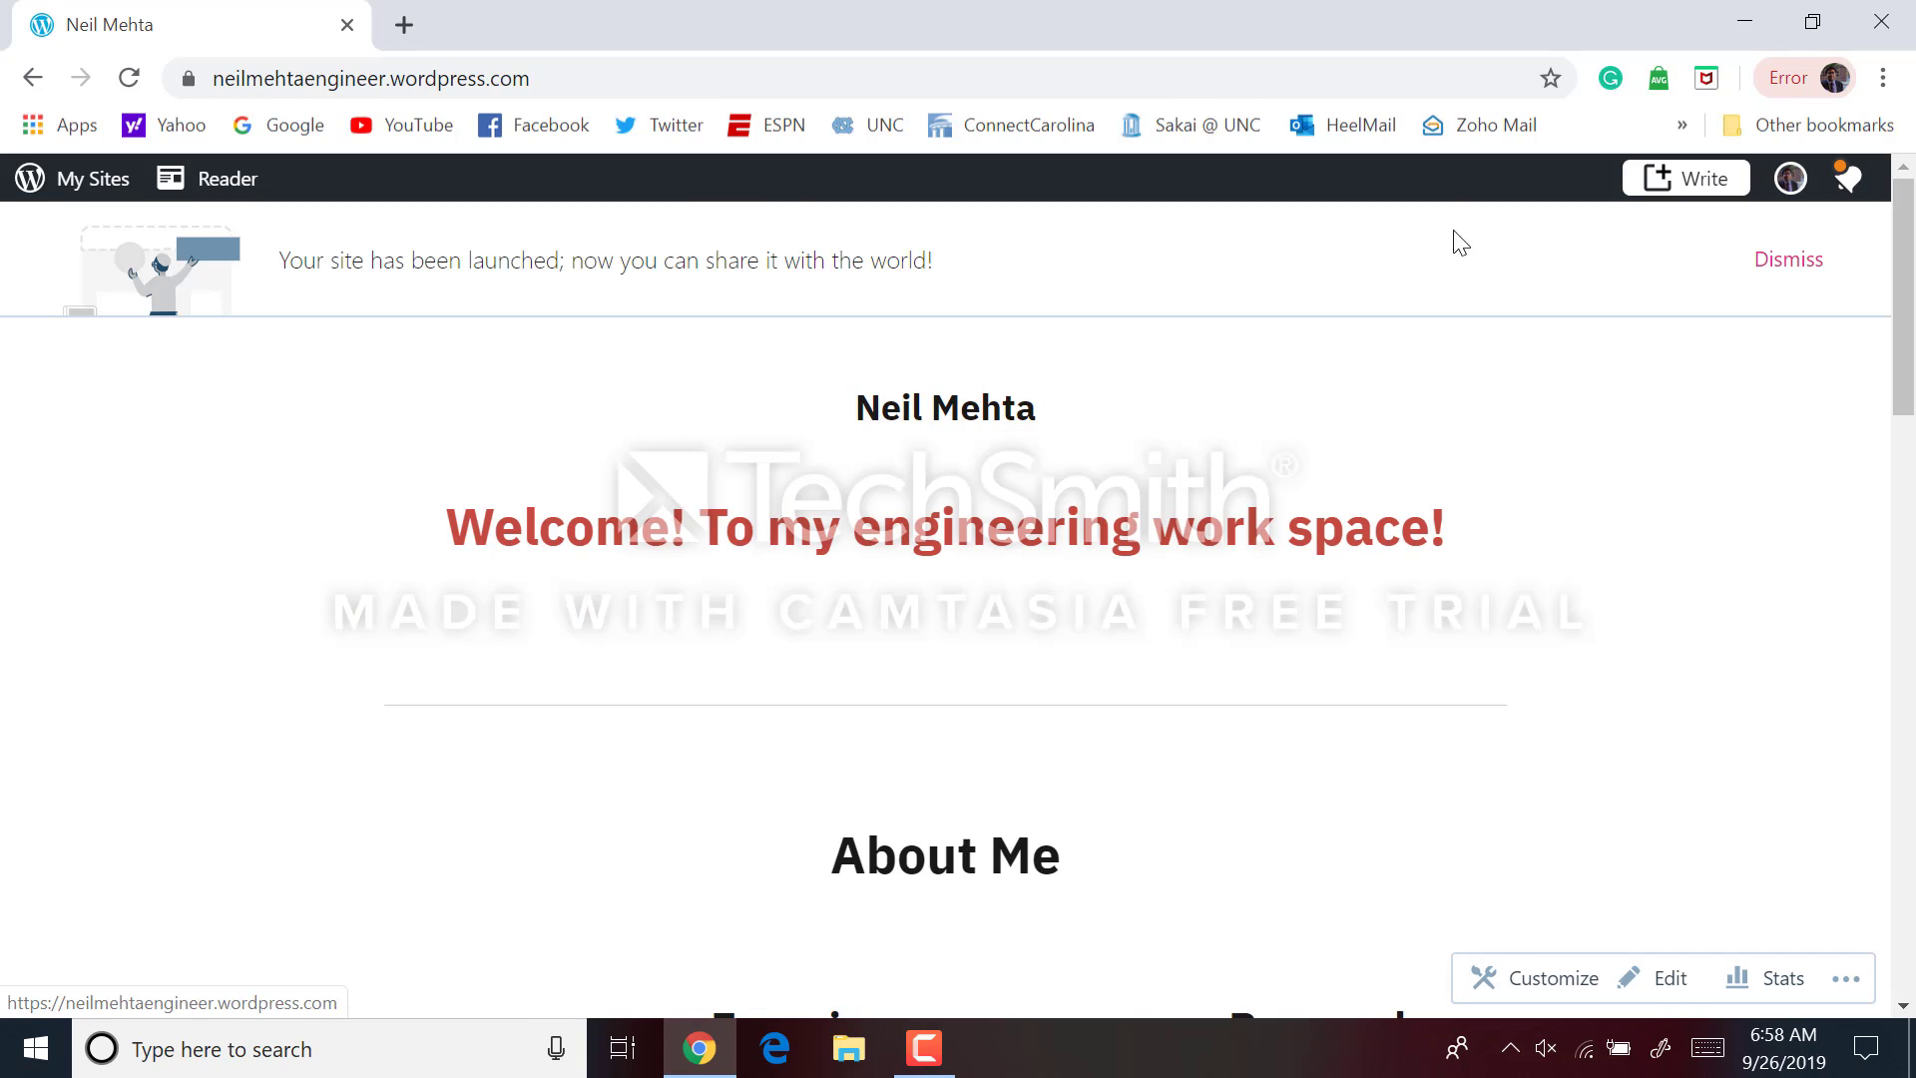
Dismiss the 'Your site has been launched' banner and review the live site top to bottom
left_click(1819, 286)
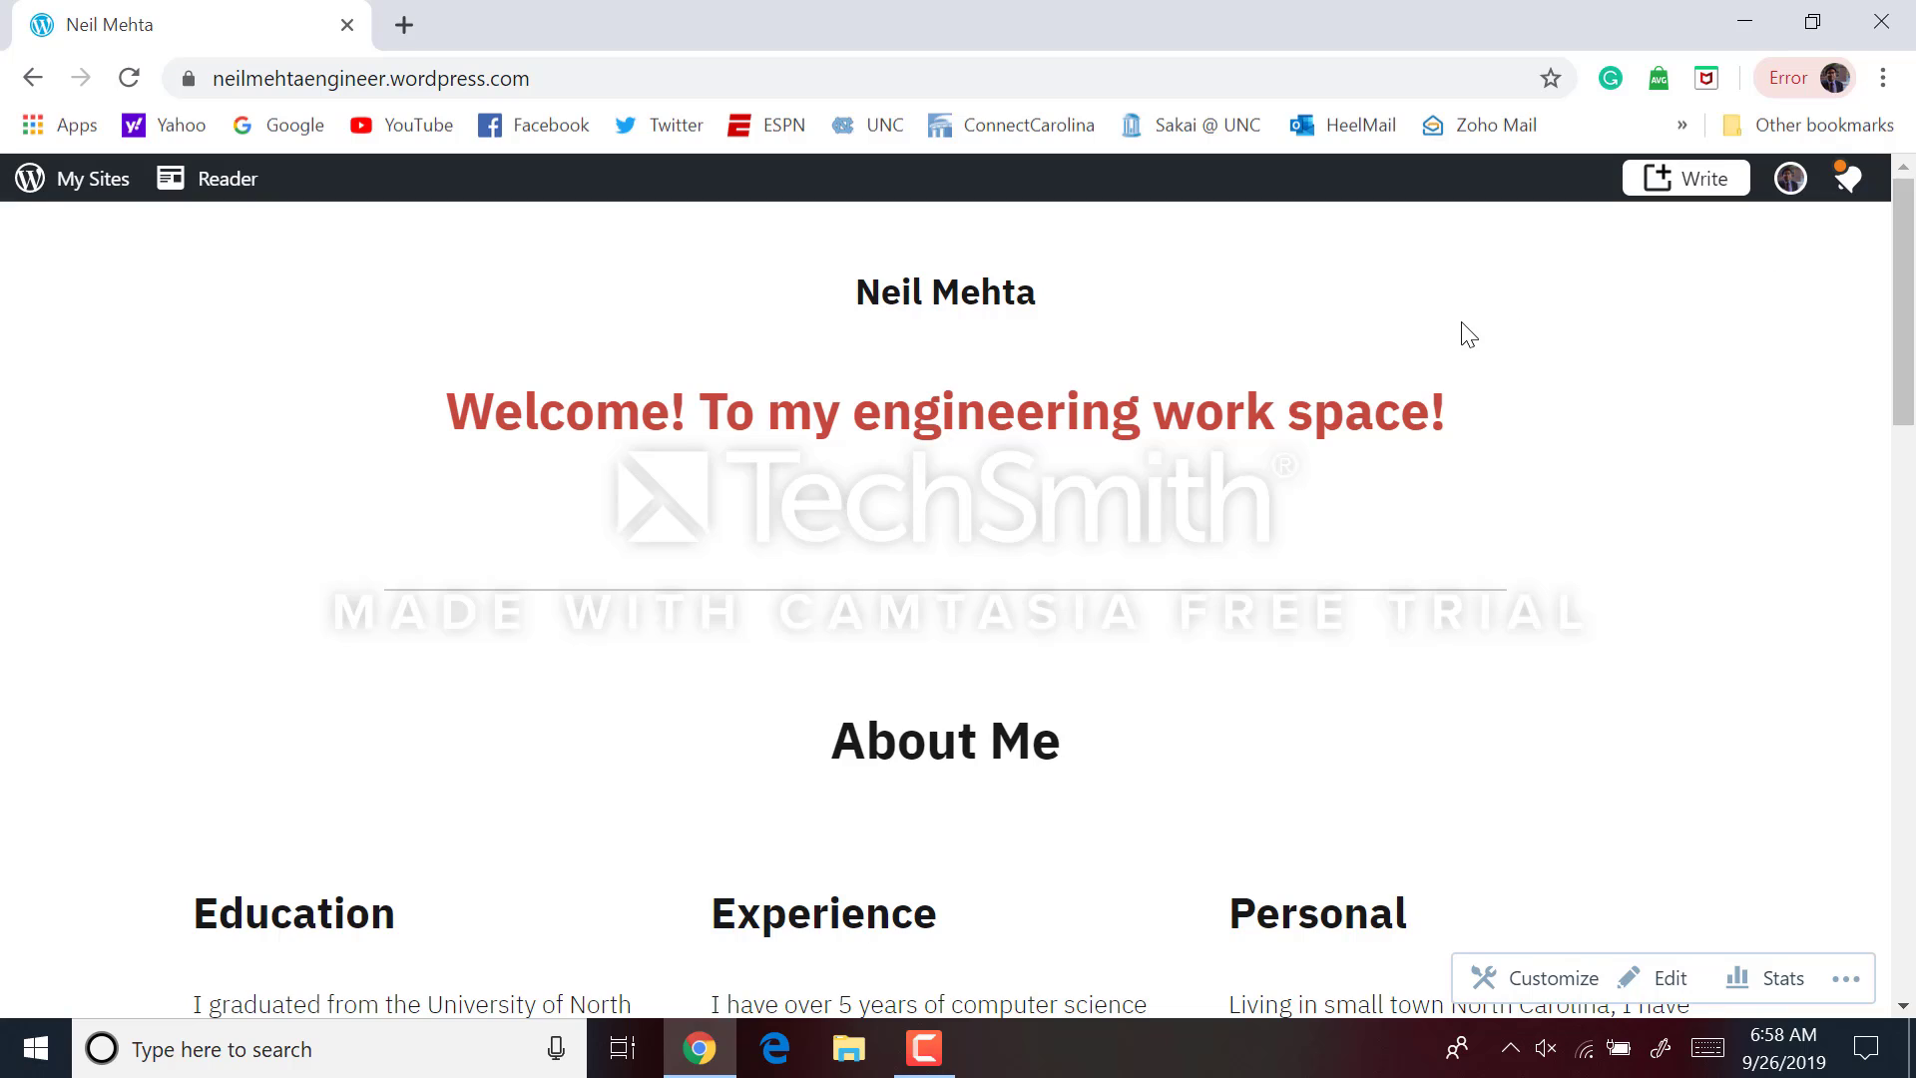
scroll(1464, 329, "down", 4)
scroll(1468, 334, "down", 15)
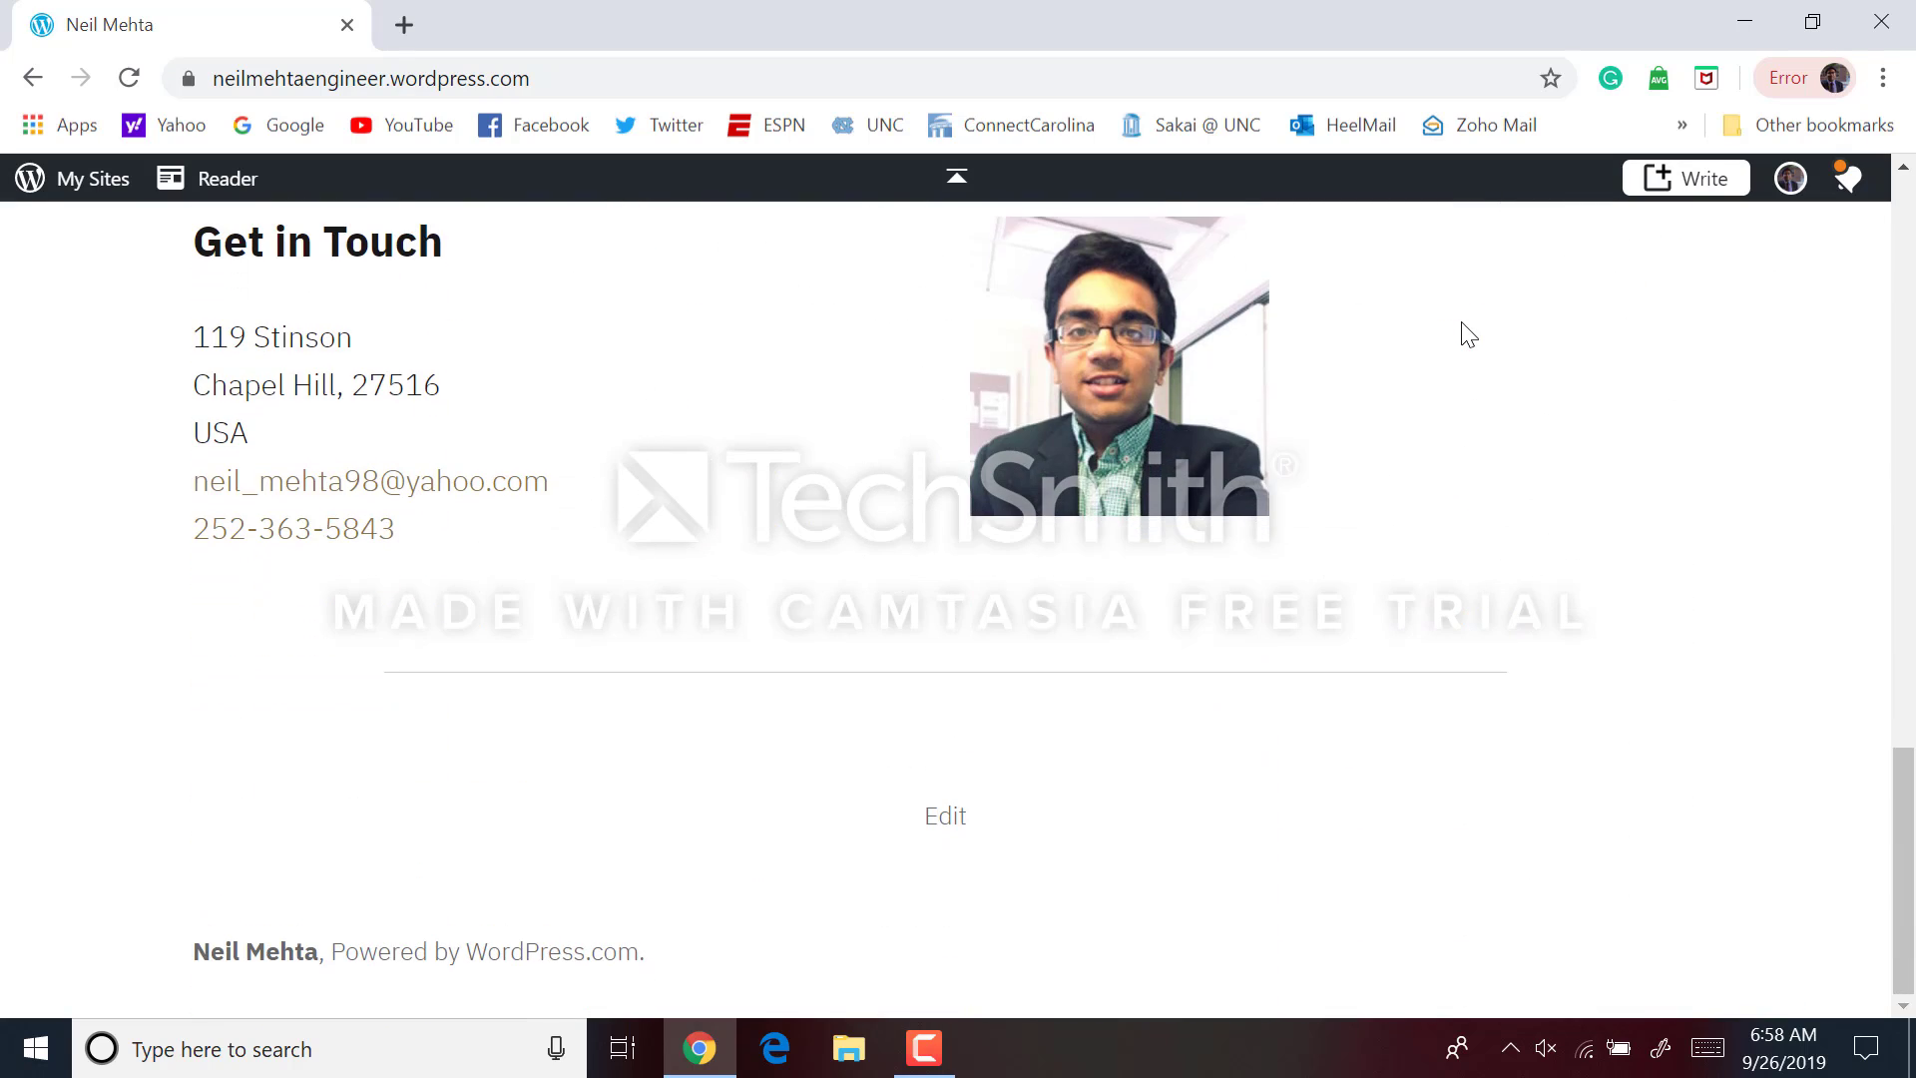
scroll(1467, 334, "up", 1)
scroll(1467, 335, "up", 18)
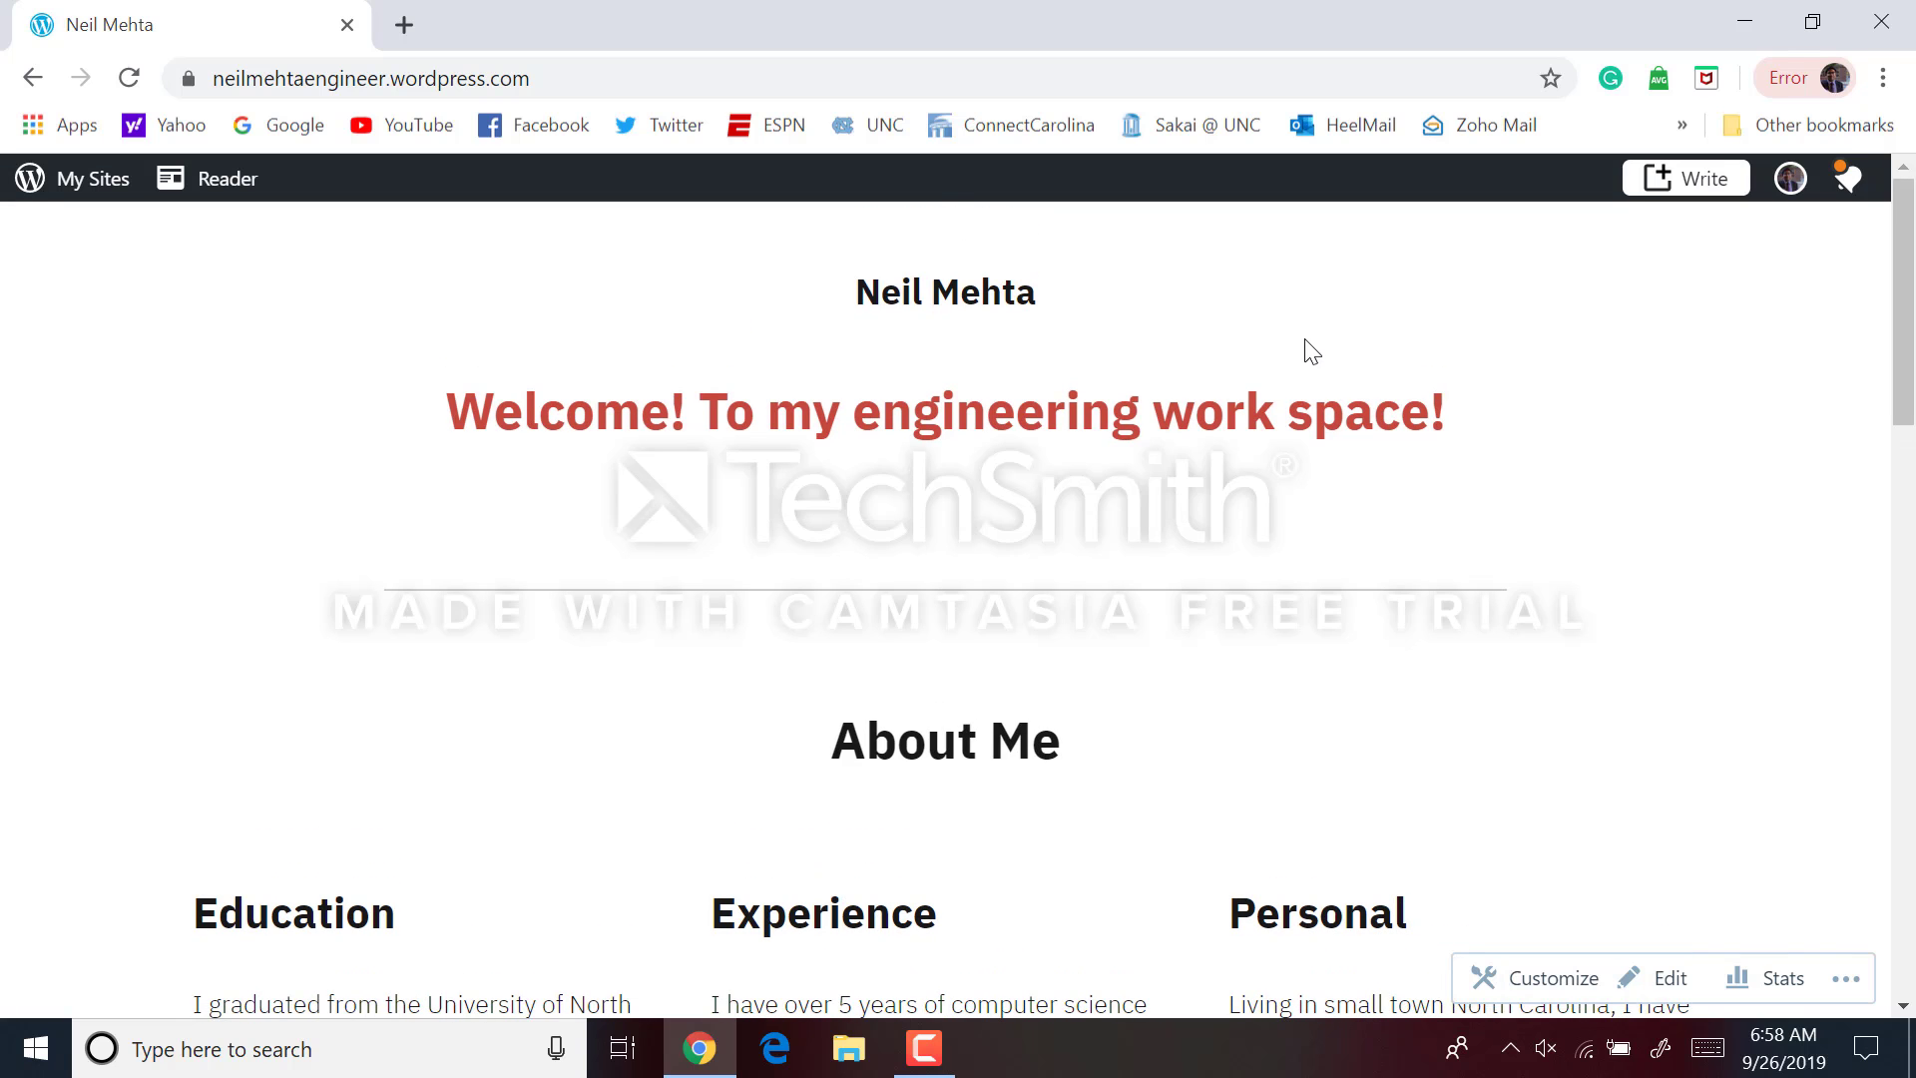
scroll(1311, 352, "down", 15)
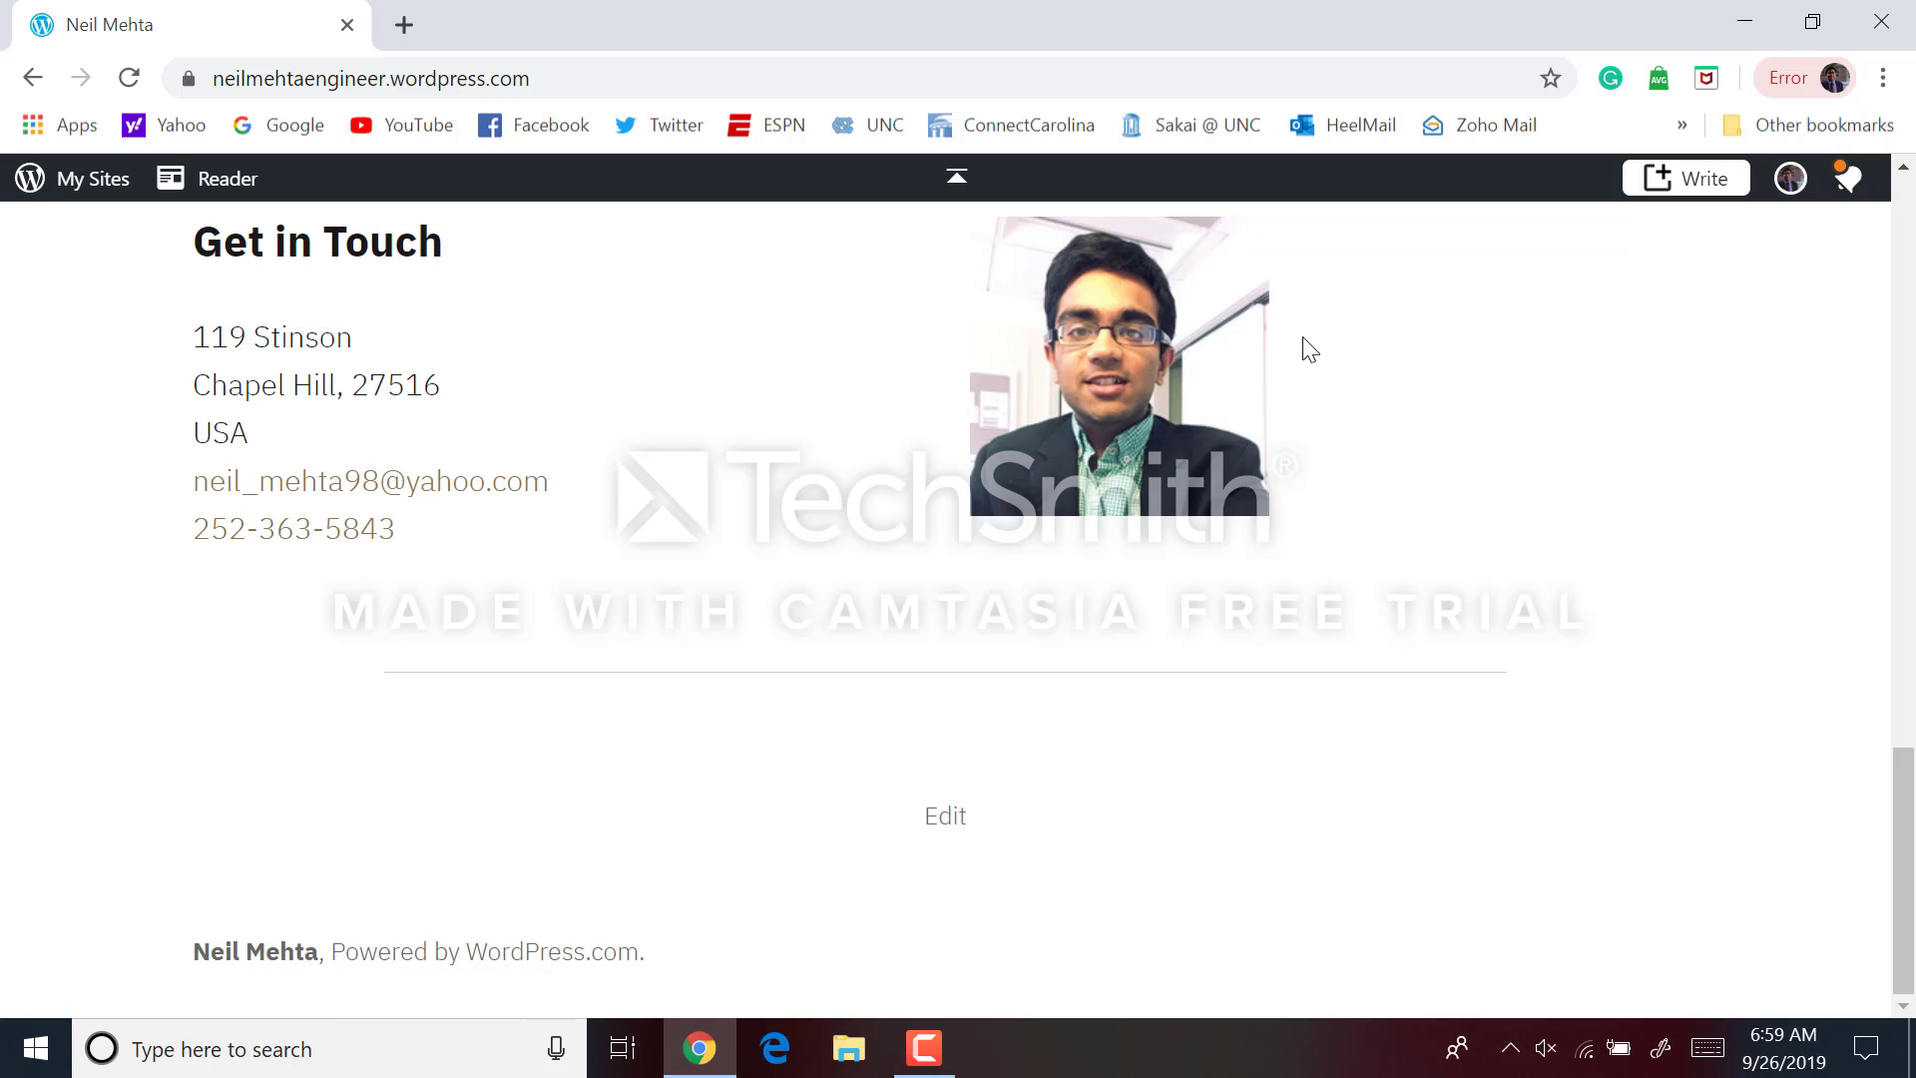
scroll(1310, 349, "up", 2)
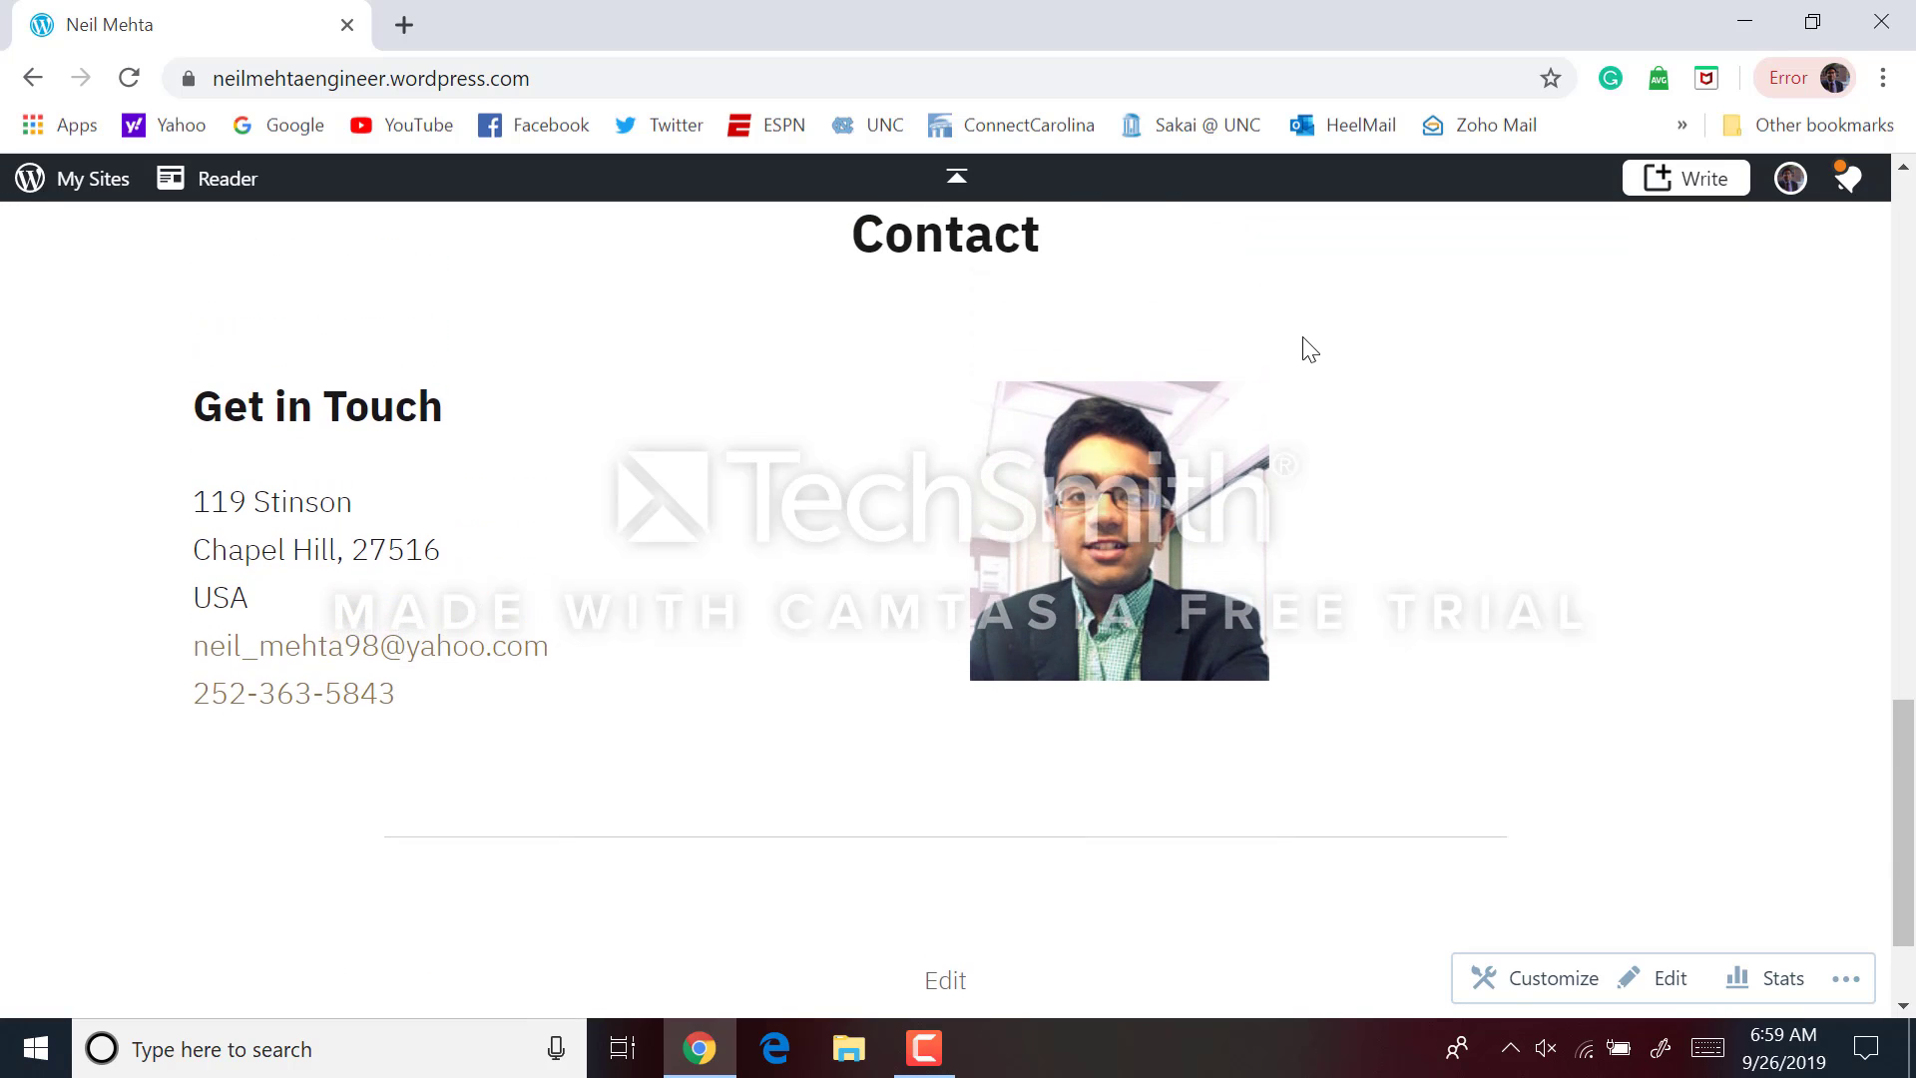
scroll(1310, 350, "up", 8)
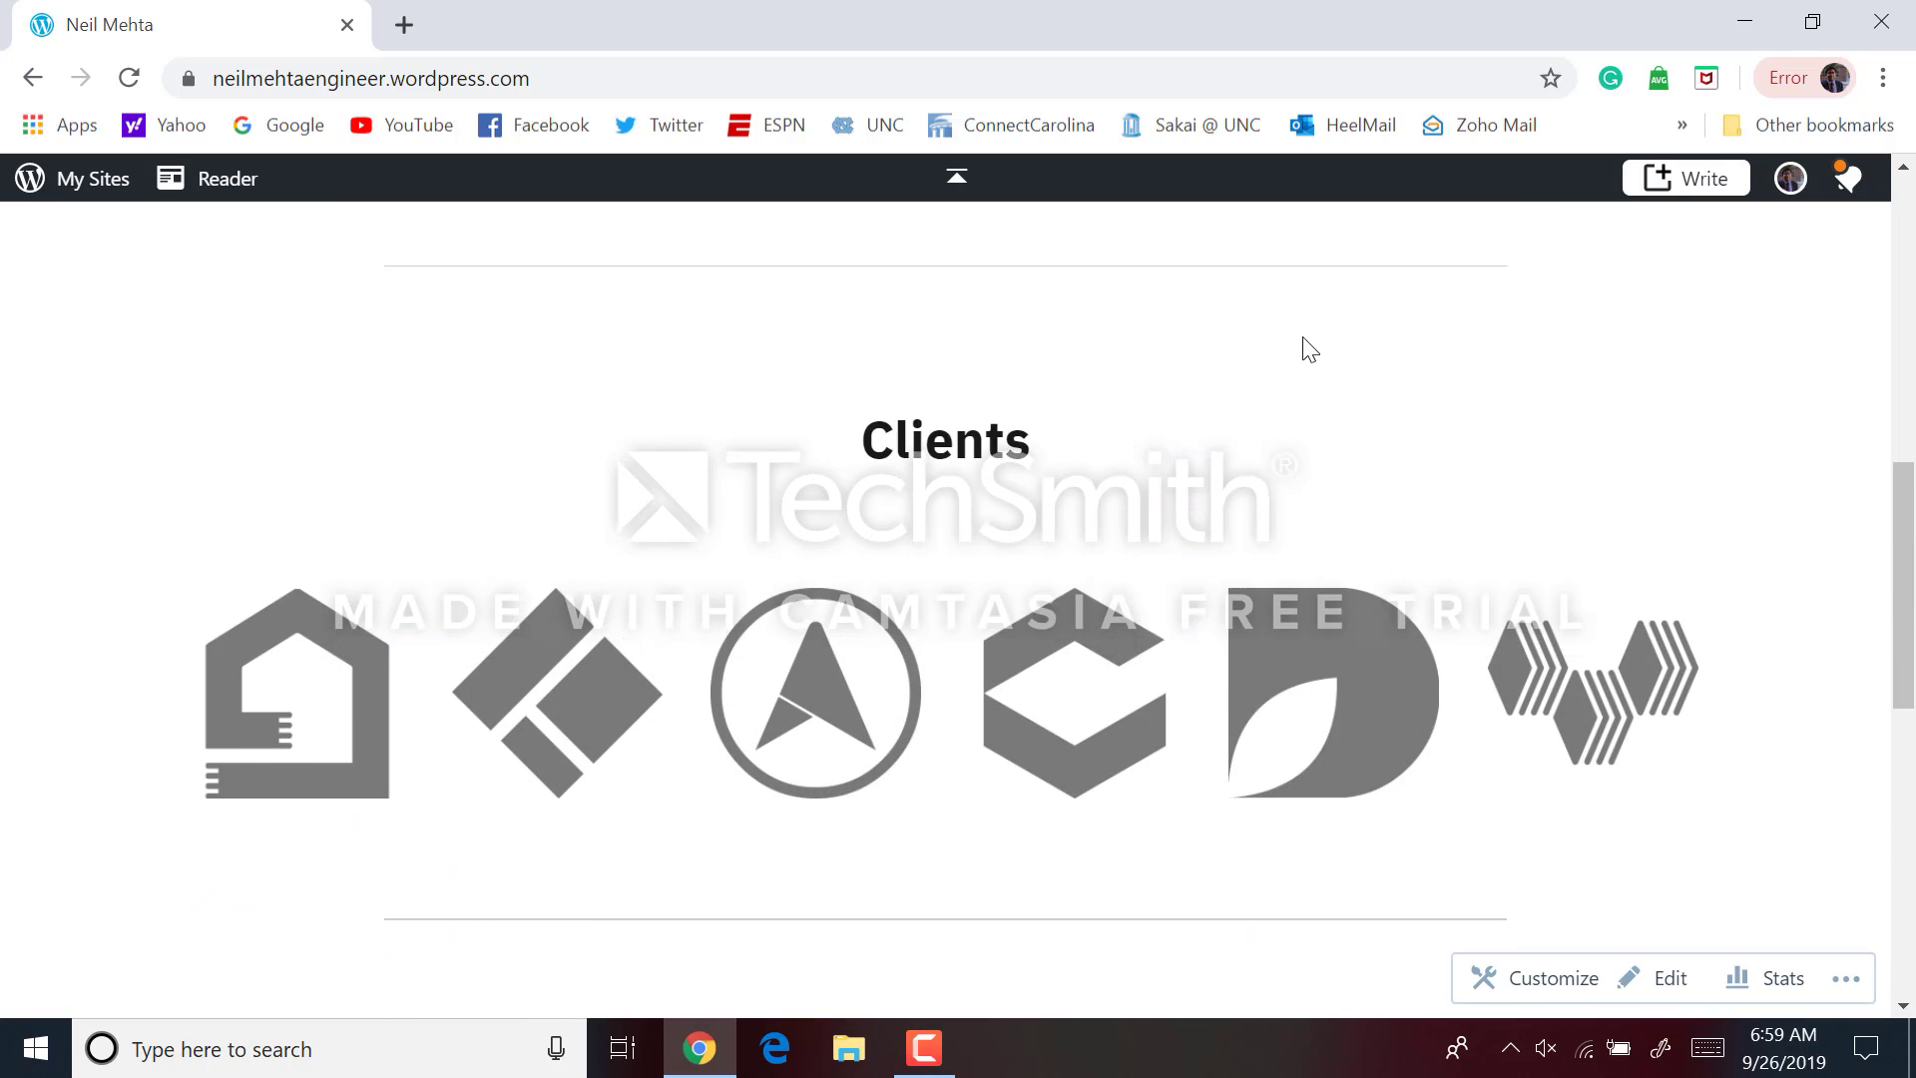
scroll(1309, 349, "up", 5)
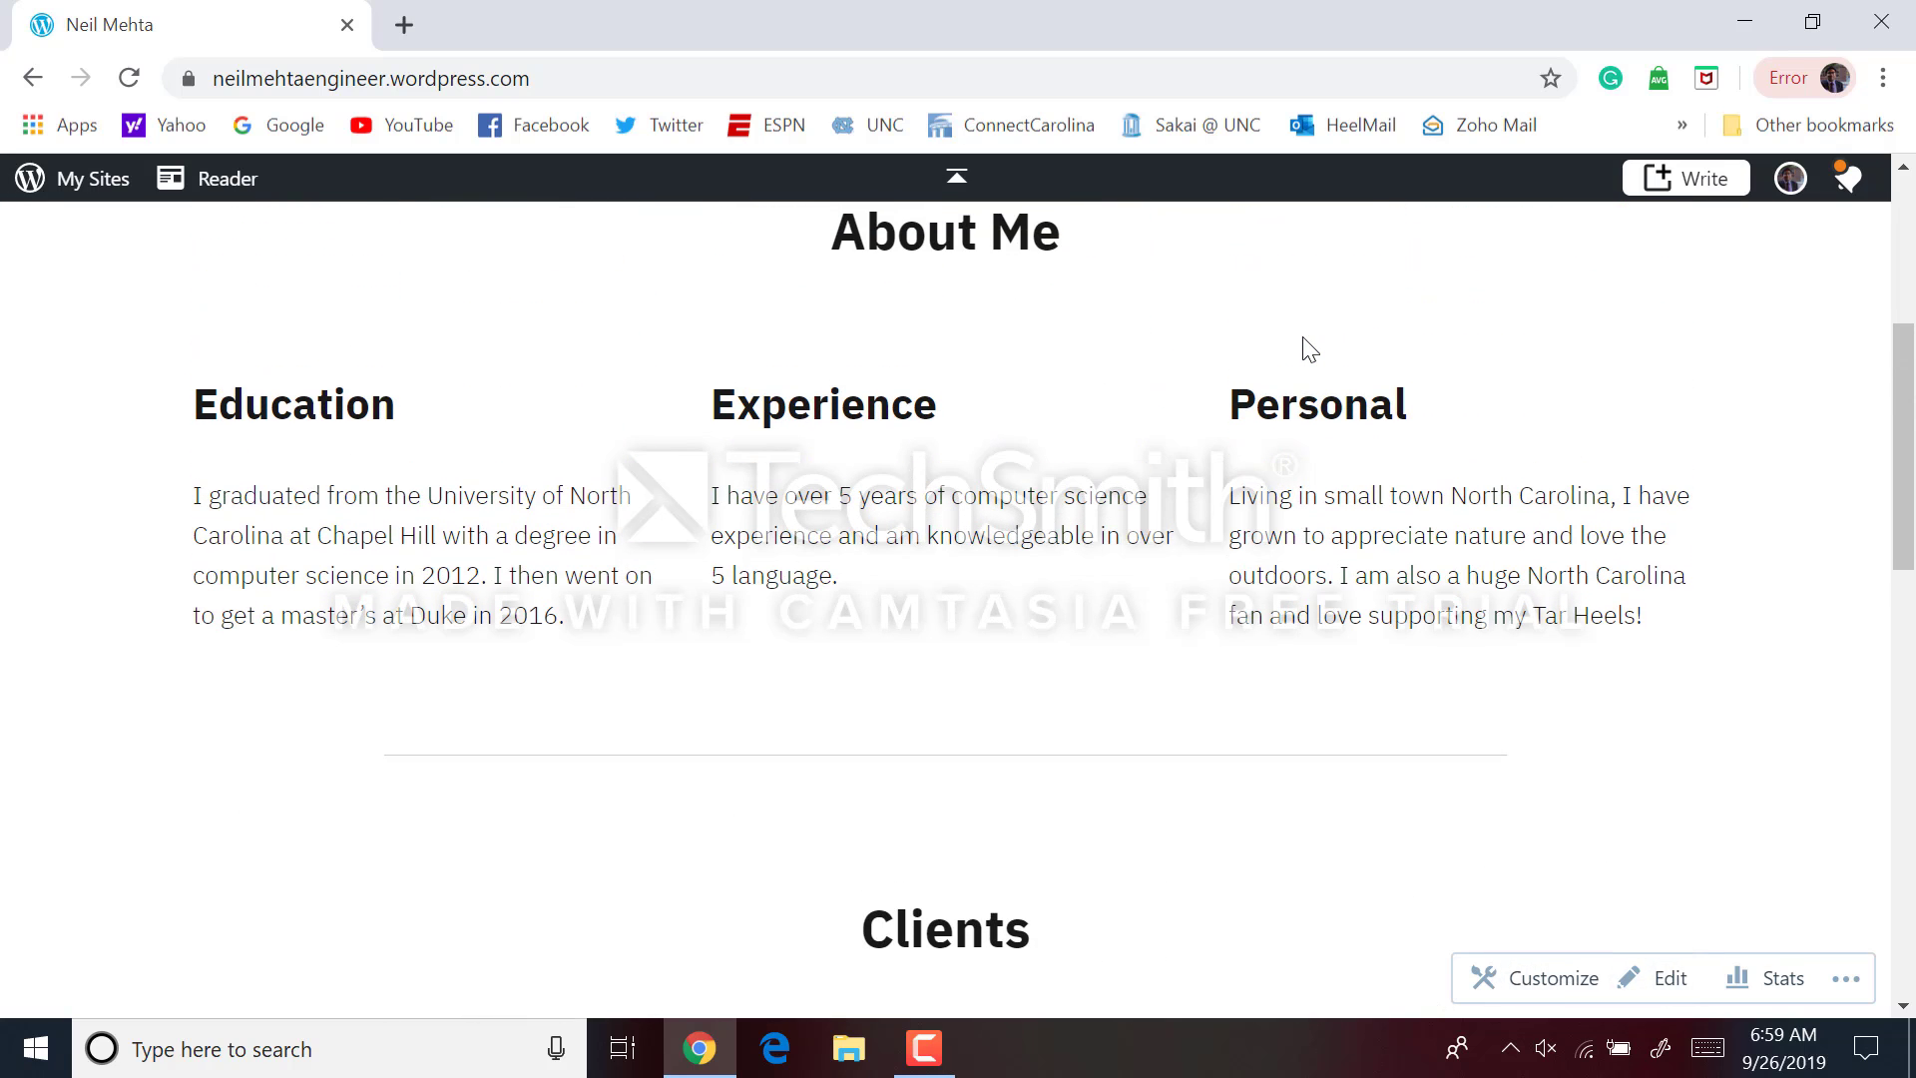
scroll(1310, 349, "up", 4)
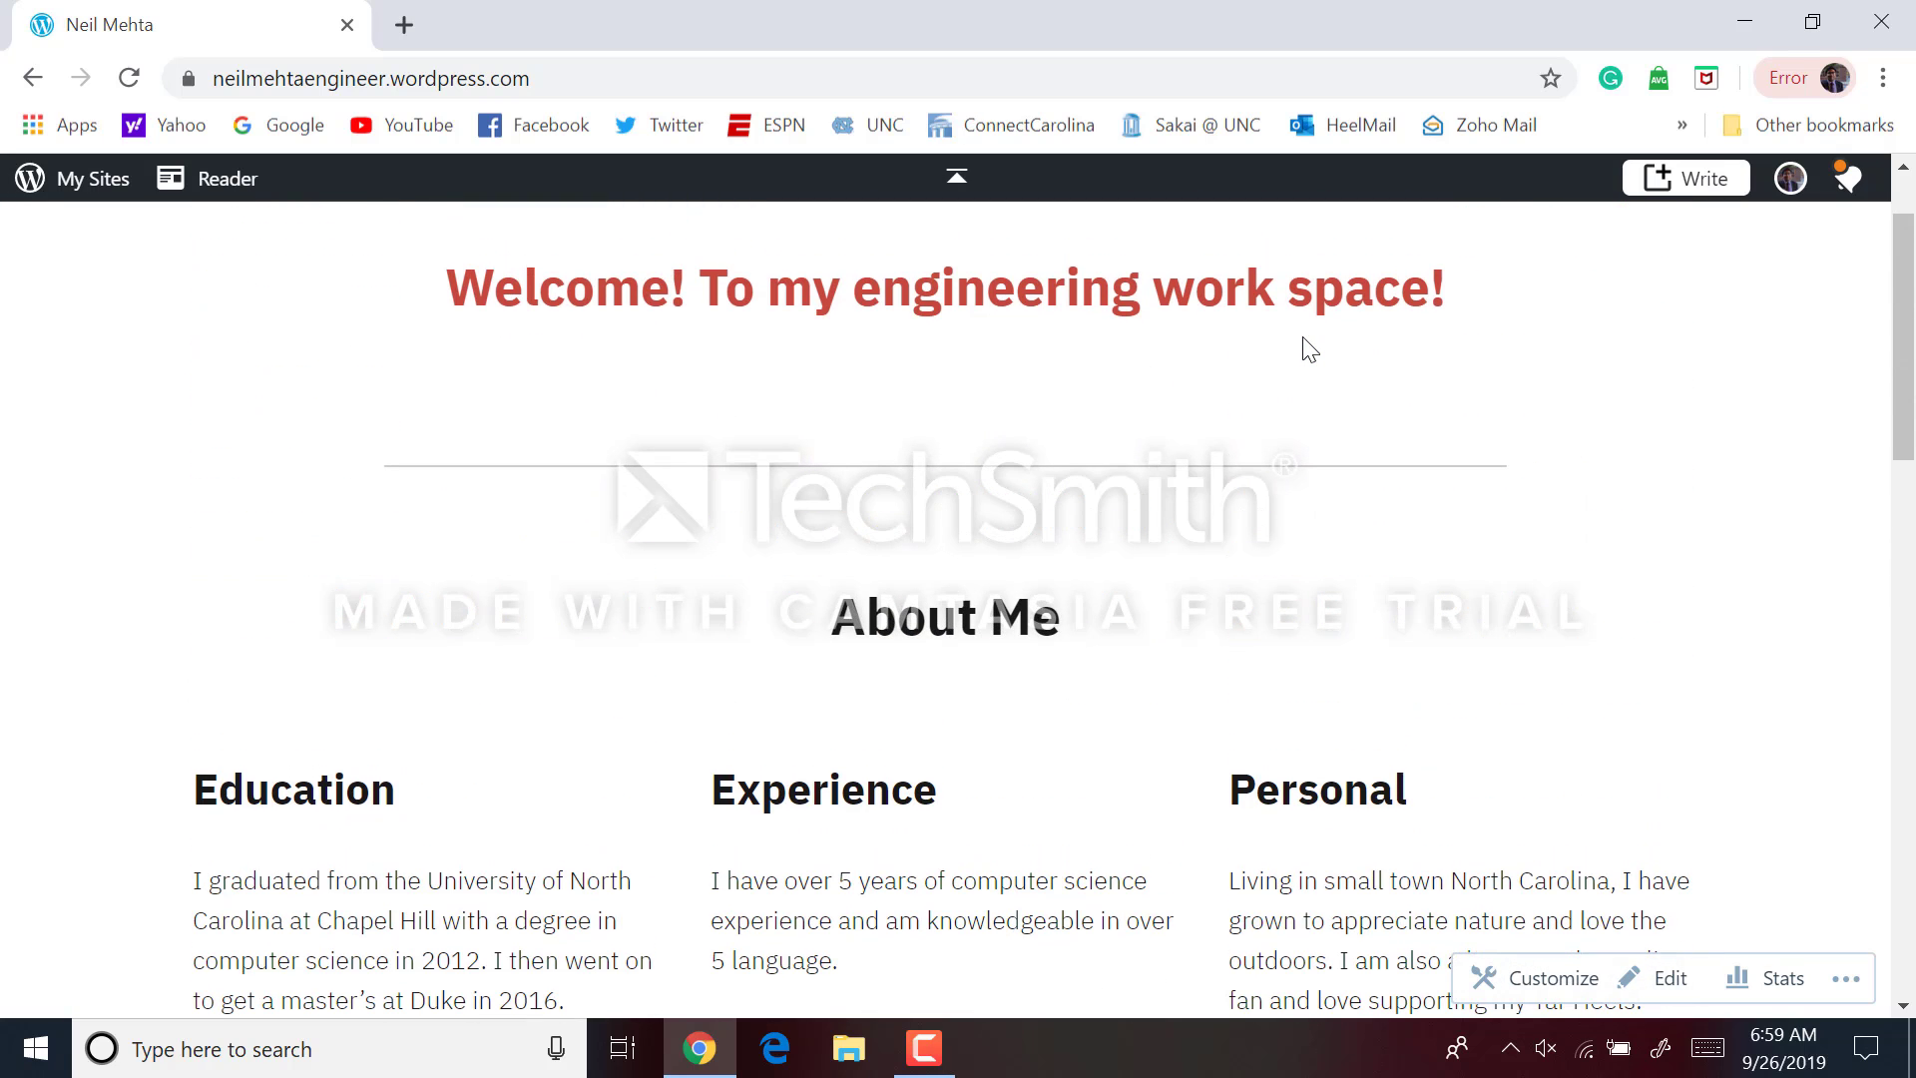
scroll(1310, 349, "up", 2)
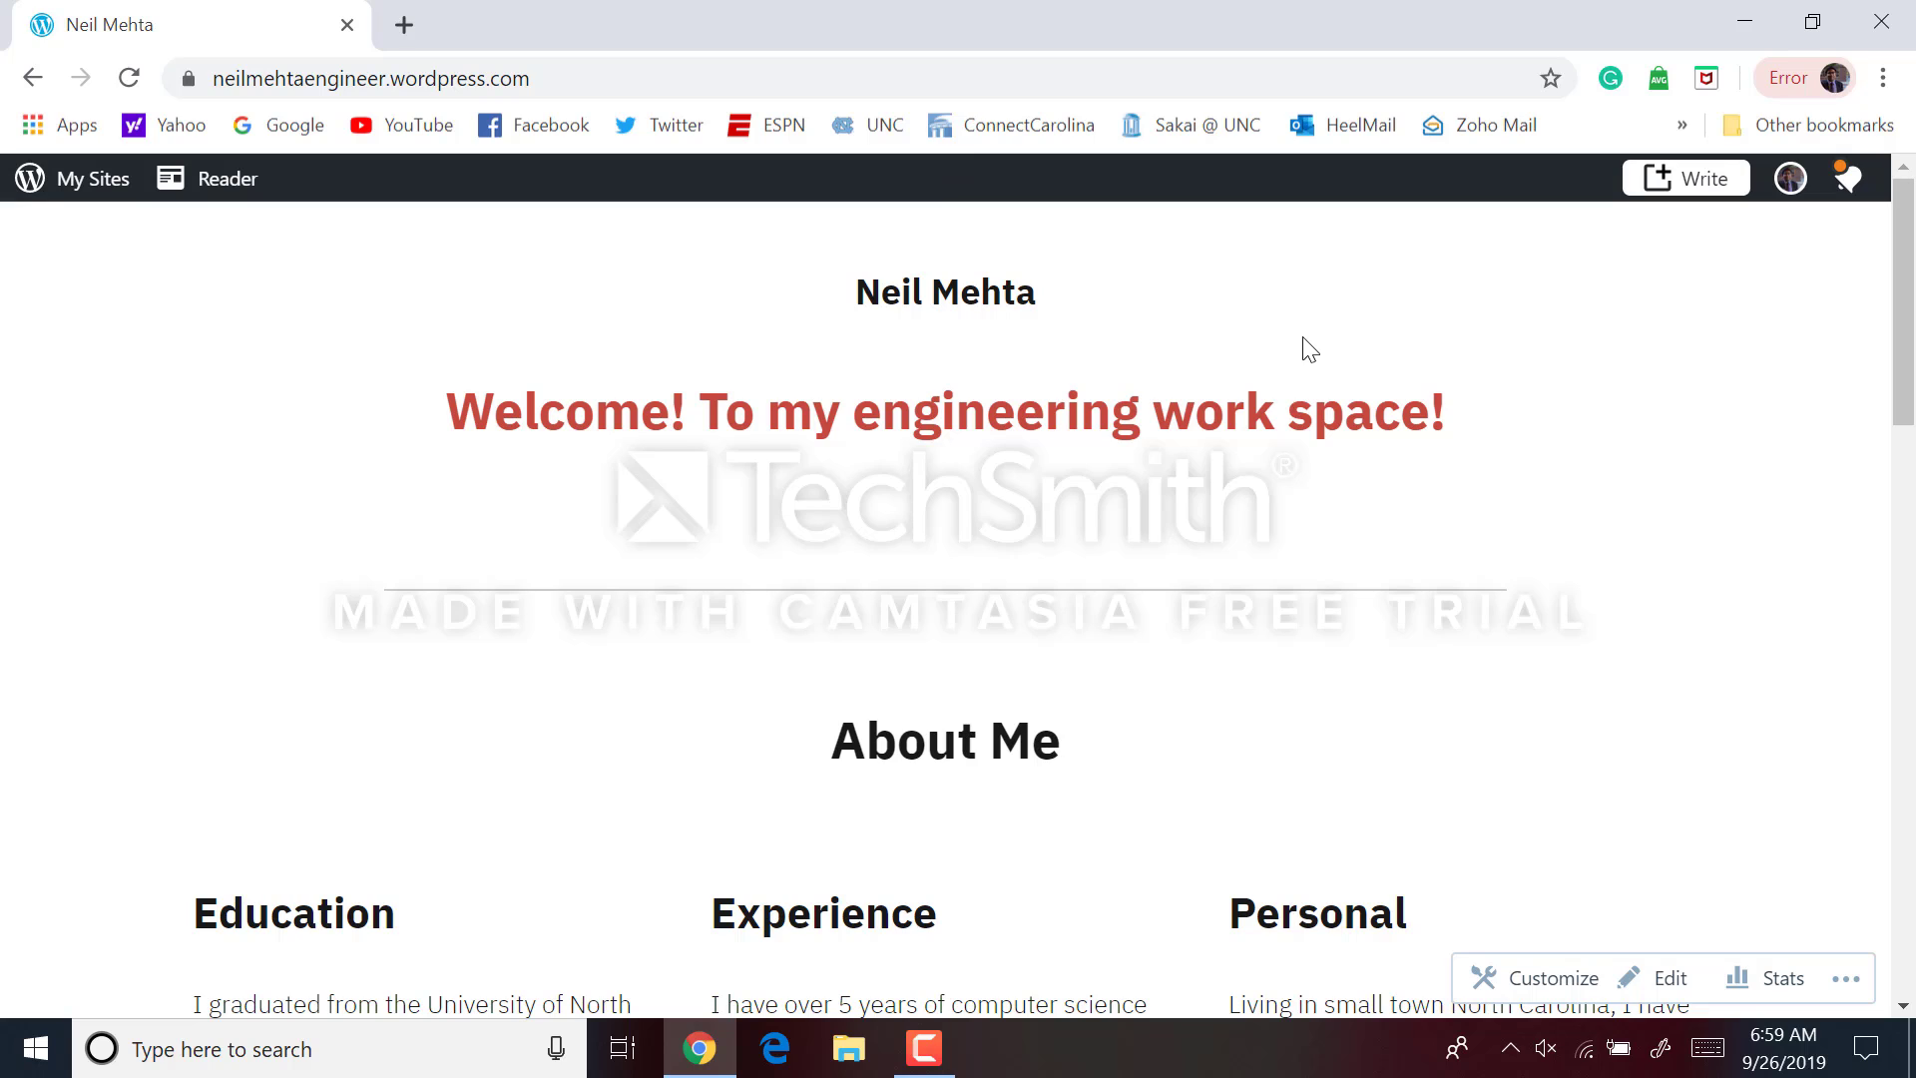